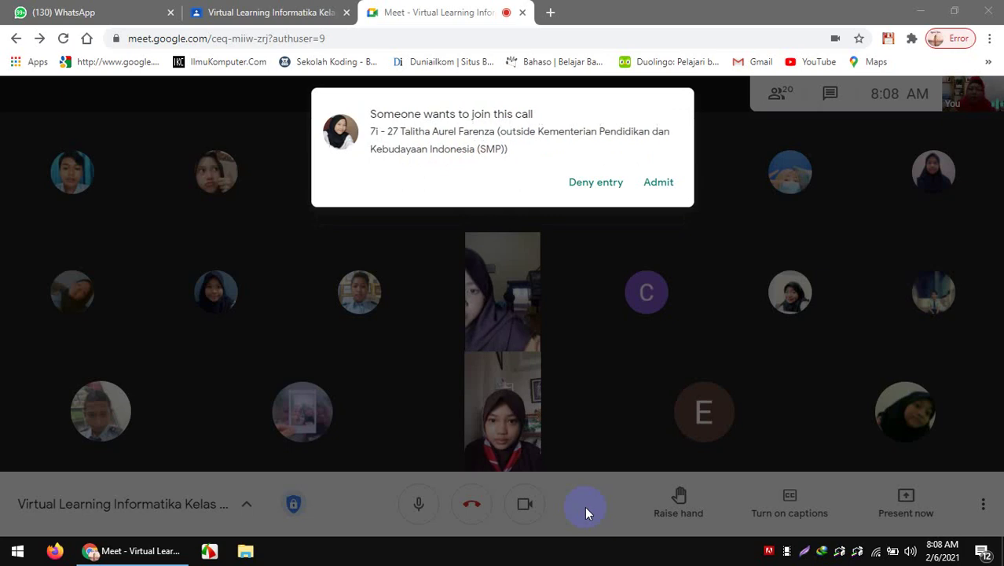
Admit the waiting participant to the video call
{"action": "left_click", "coordinate": [657, 183]}
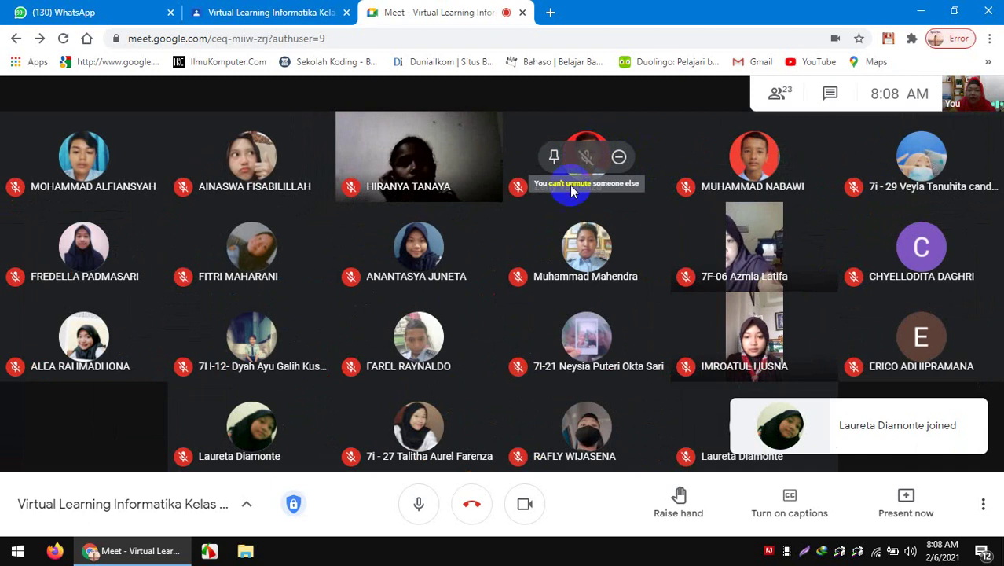
In File Explorer, open RPP INFORMATIKA 7-2-3 .docx from the 2020-2021 > SEMESTER 2 > RPP folder on drive D
{"action": "left_click", "coordinate": [247, 553]}
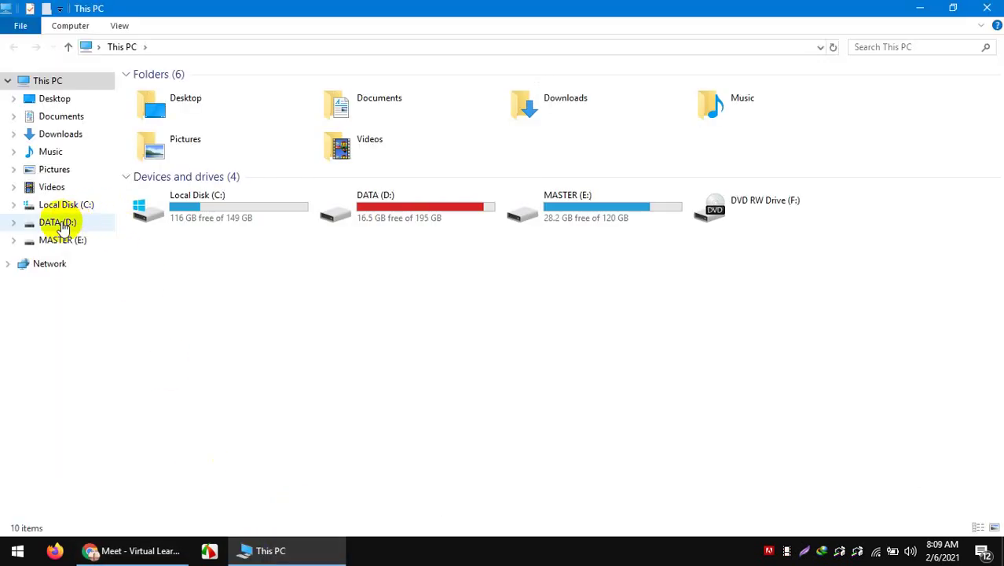
{"action": "left_click", "coordinate": [60, 223]}
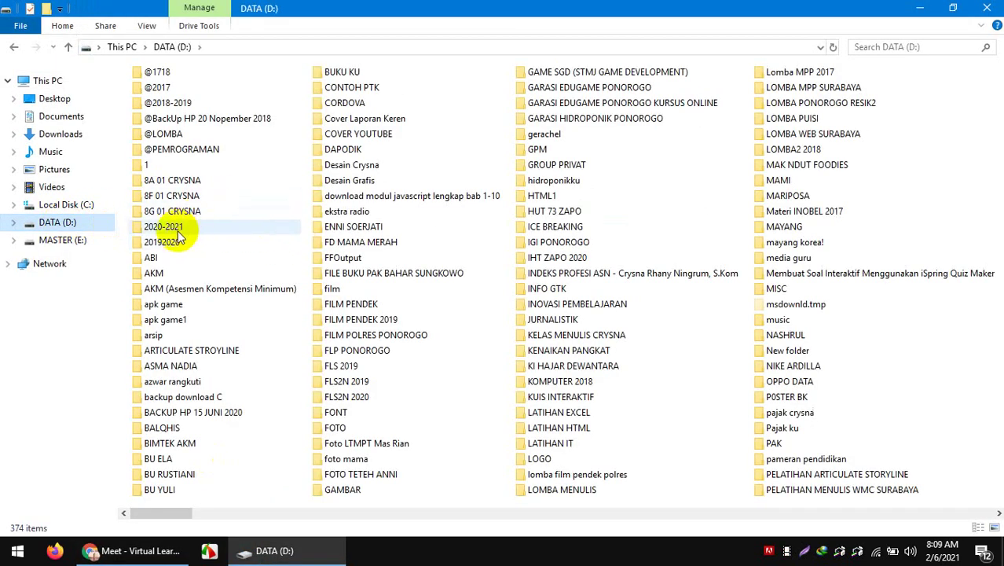
{"action": "left_click", "coordinate": [176, 230]}
{"action": "double_click", "coordinate": [179, 233]}
{"action": "left_click", "coordinate": [176, 229]}
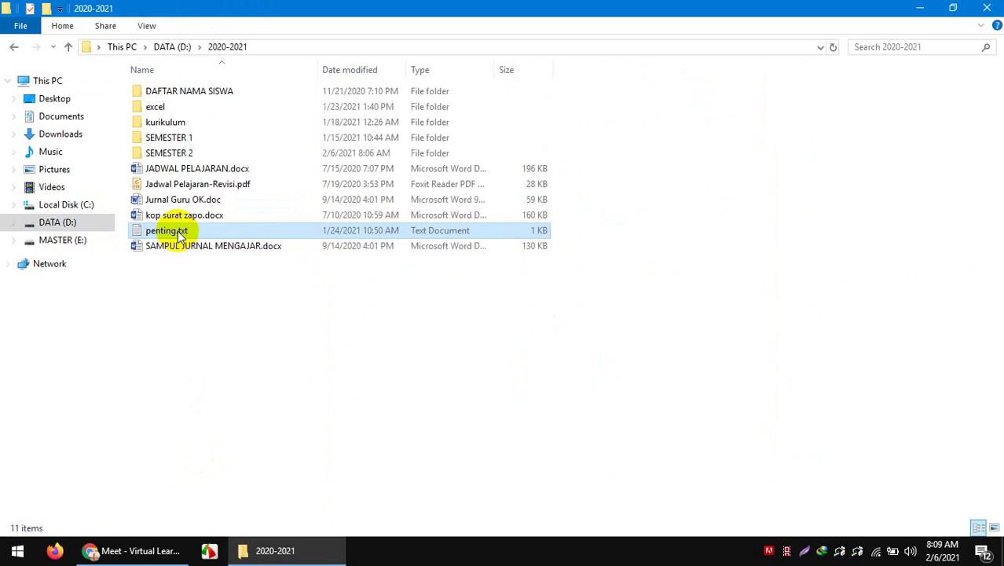
{"action": "left_click", "coordinate": [186, 154]}
{"action": "double_click", "coordinate": [186, 154]}
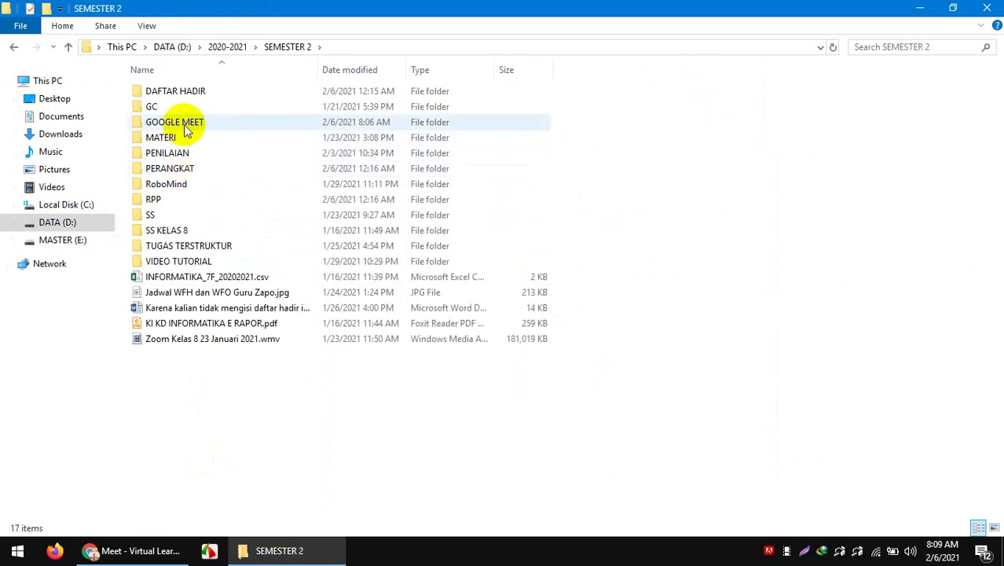
{"action": "double_click", "coordinate": [171, 200]}
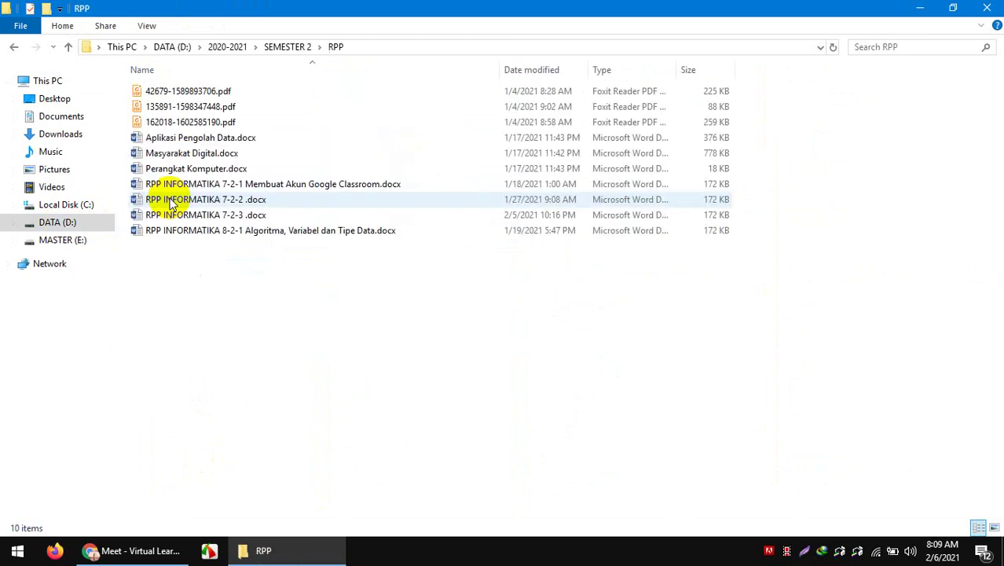
{"action": "double_click", "coordinate": [255, 217]}
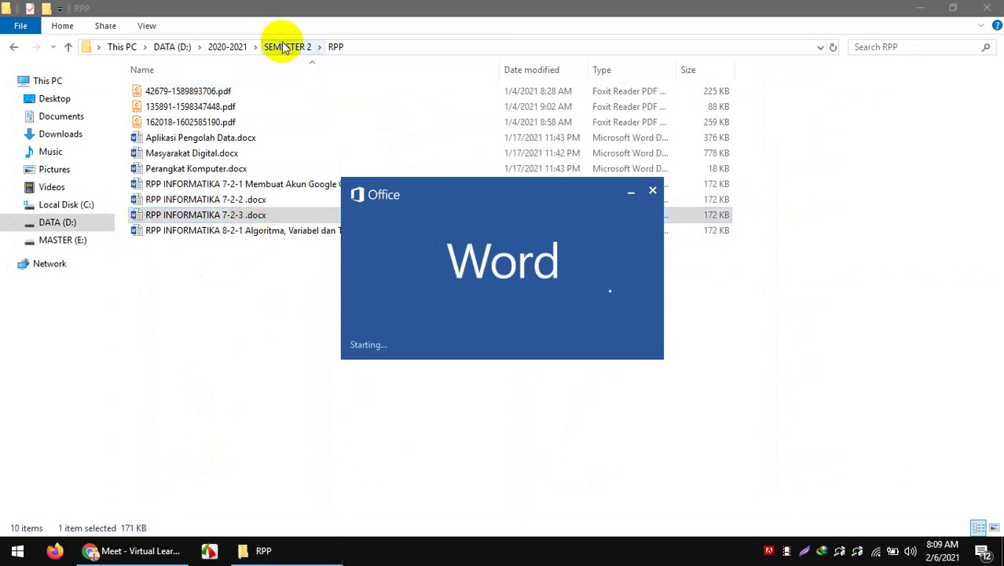
Open the workbook LATIHAN 1.xlsx from the KELAS 7 folder inside SEMESTER 2 > MATERI
{"action": "left_click", "coordinate": [283, 46]}
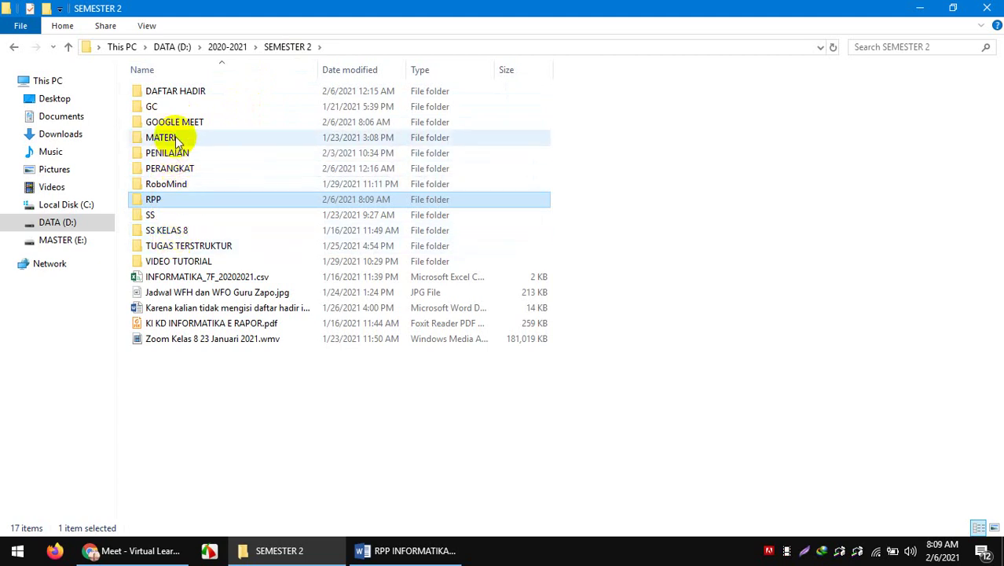
{"action": "mouse_move", "coordinate": [176, 142]}
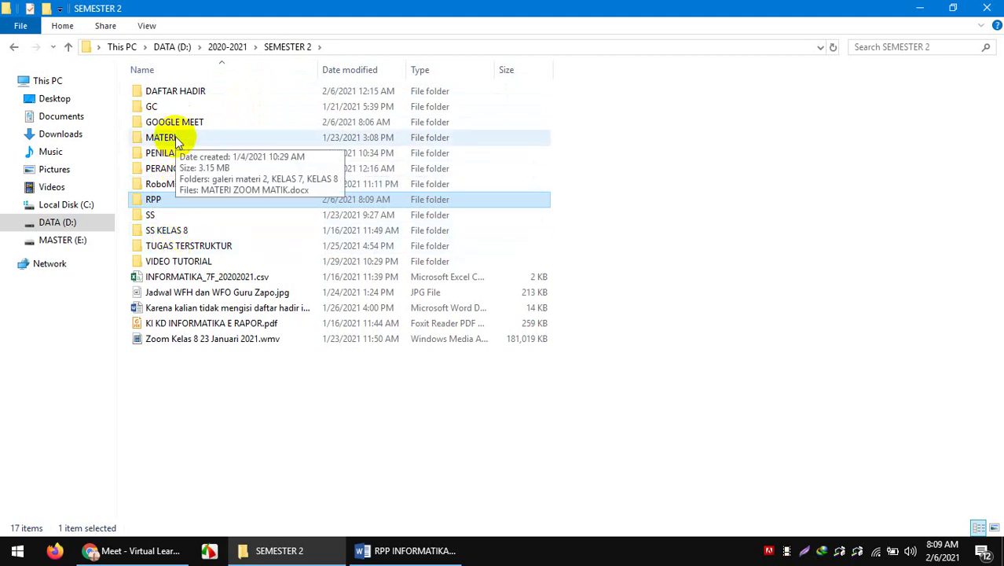
{"action": "double_click", "coordinate": [177, 140]}
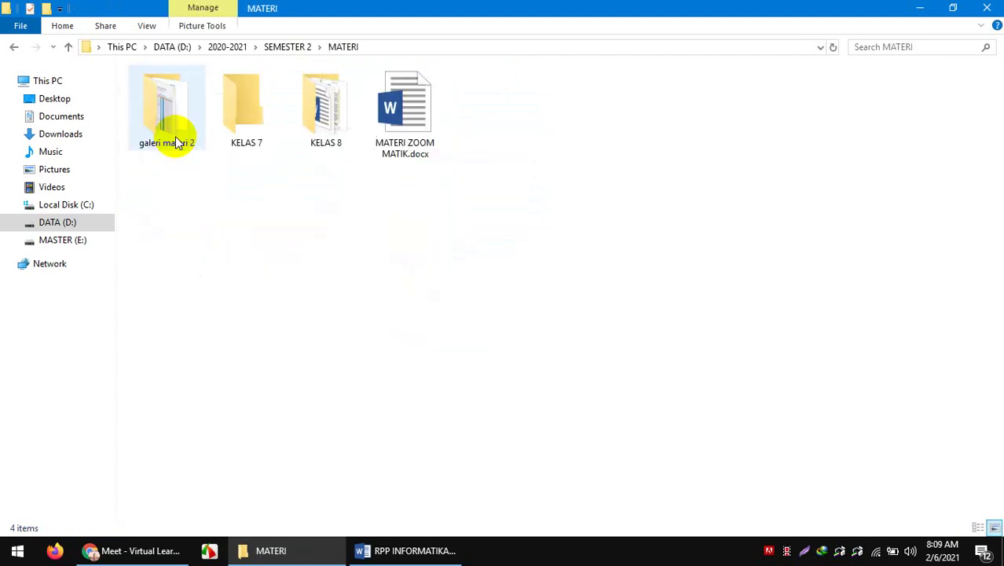
{"action": "double_click", "coordinate": [250, 146]}
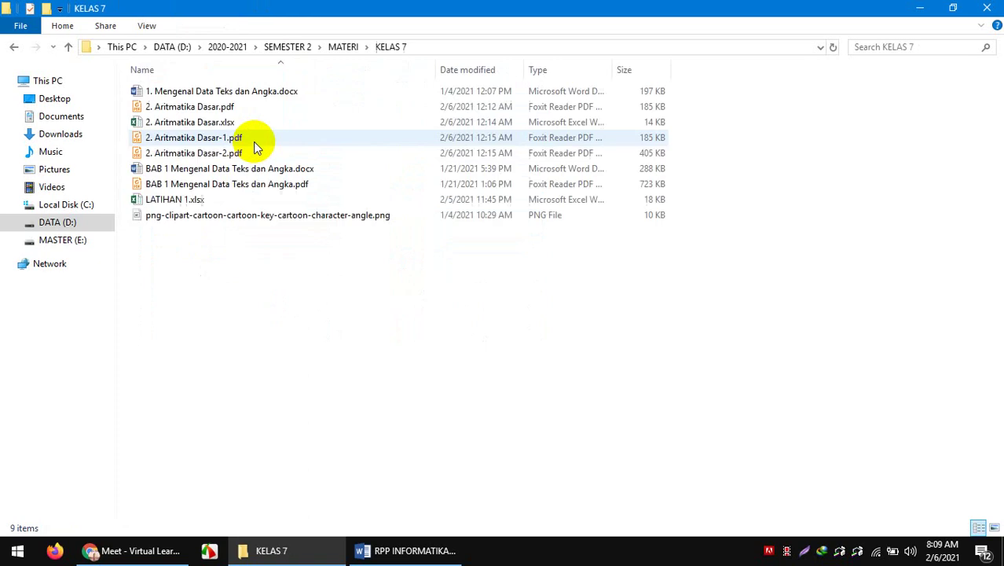
{"action": "double_click", "coordinate": [189, 202]}
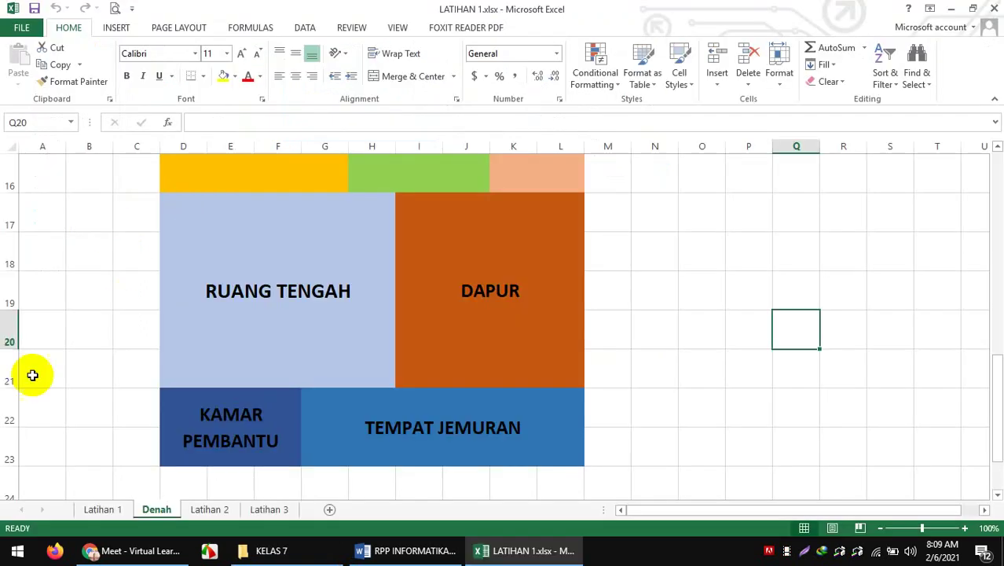
Check the lesson plan in Word, switch back to the Google Meet call and admit the waiting participant
{"action": "left_click", "coordinate": [374, 554]}
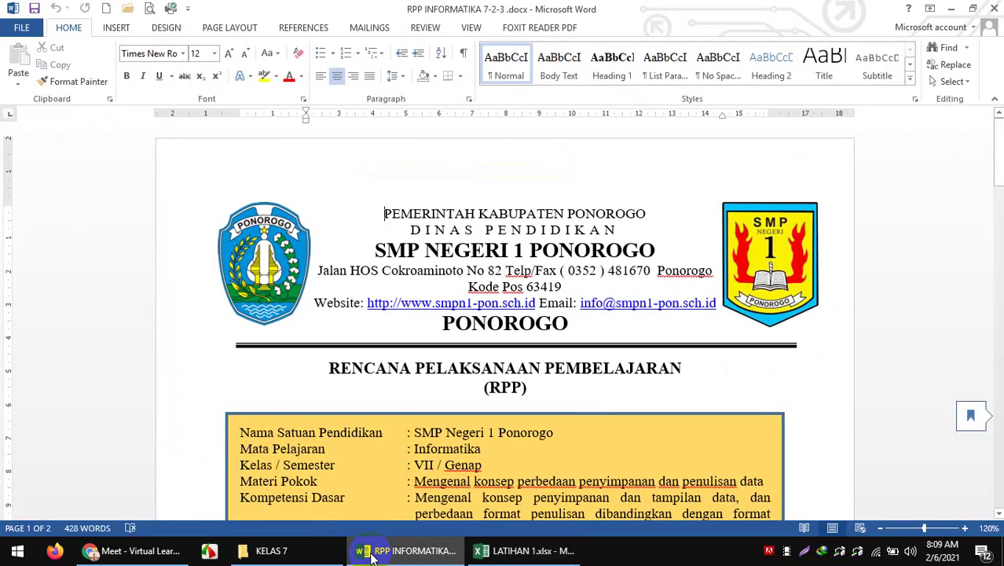
{"action": "mouse_move", "coordinate": [573, 547]}
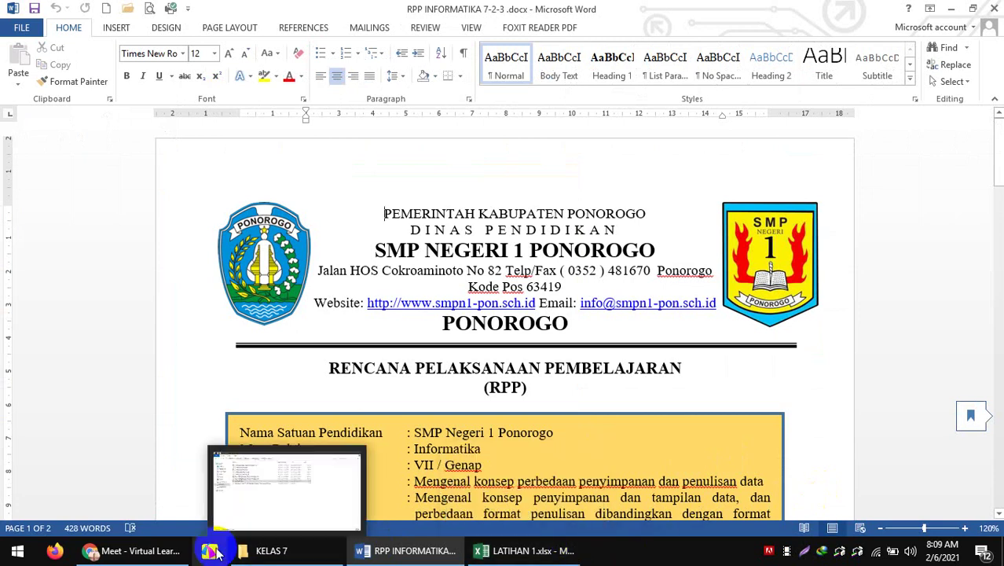
{"action": "left_click", "coordinate": [132, 550]}
{"action": "left_click", "coordinate": [666, 188]}
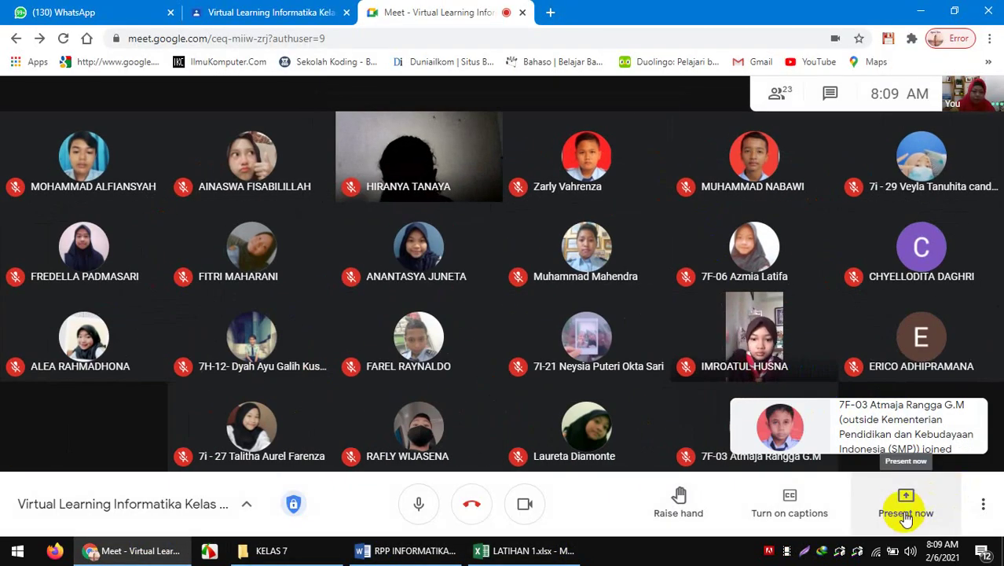
{"action": "left_click", "coordinate": [931, 511]}
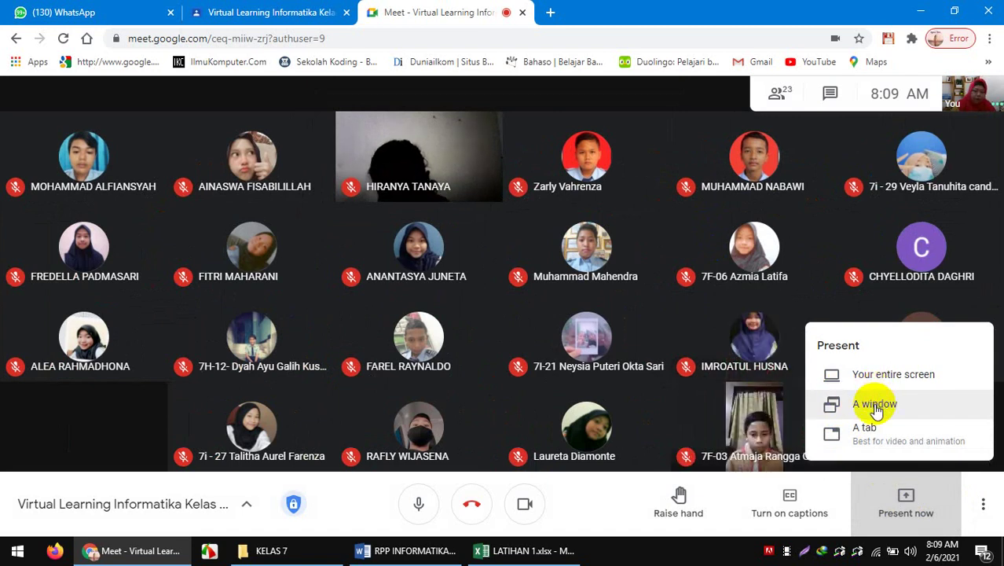
{"action": "left_click", "coordinate": [868, 407]}
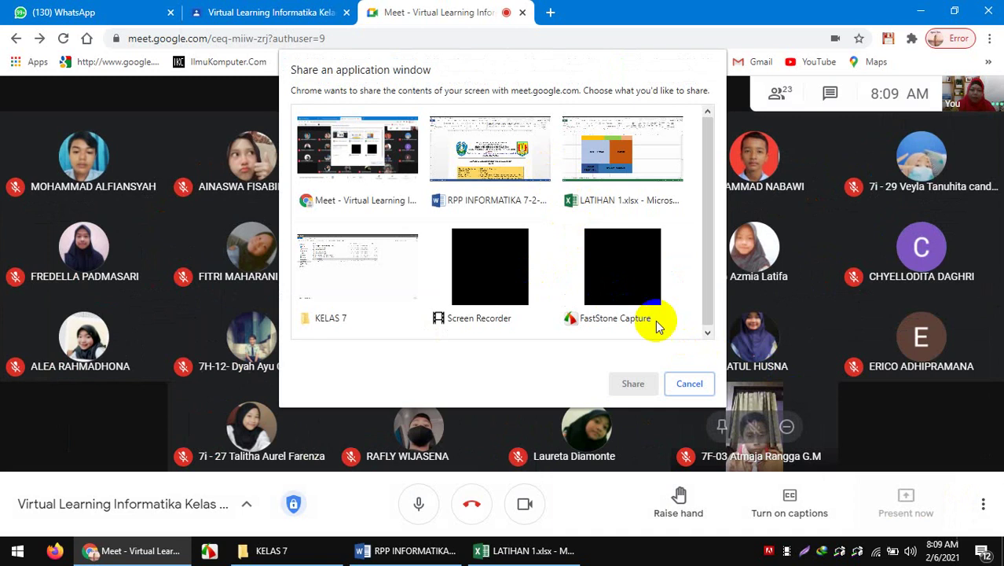
{"action": "left_click", "coordinate": [690, 385]}
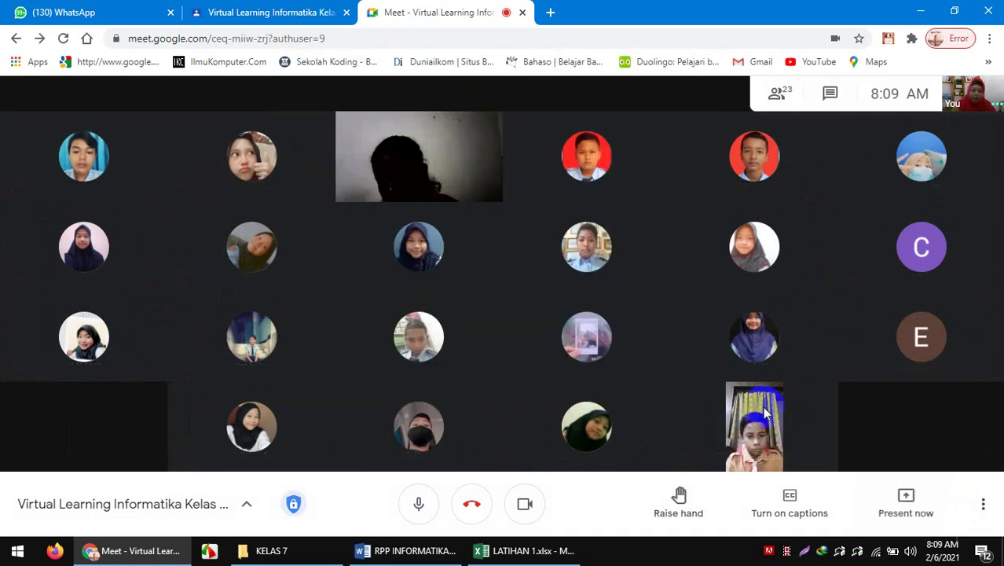
Present the entire screen to everyone in the call
{"action": "left_click", "coordinate": [896, 498]}
{"action": "left_click", "coordinate": [865, 376]}
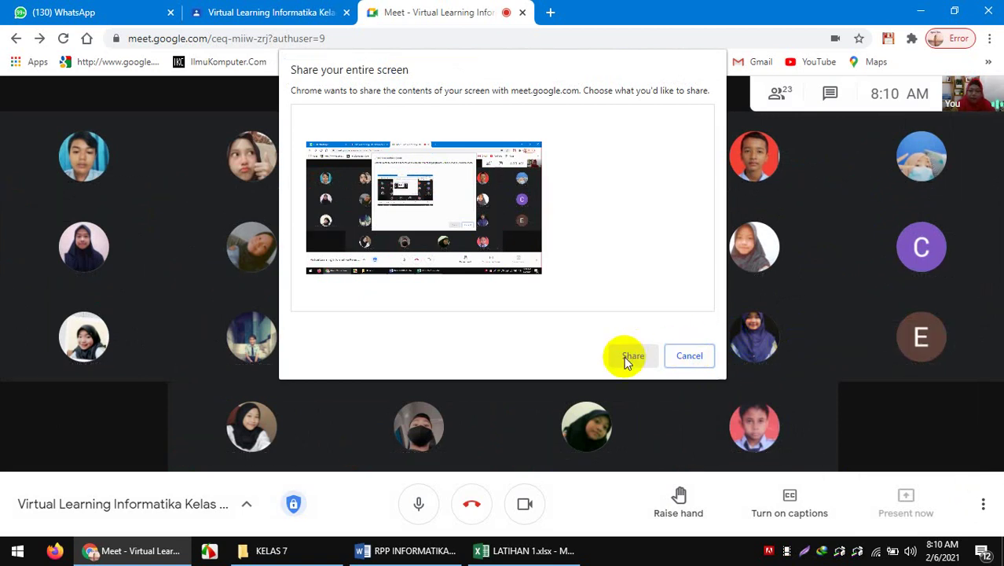
{"action": "left_click", "coordinate": [440, 238]}
{"action": "left_click", "coordinate": [625, 355]}
{"action": "mouse_move", "coordinate": [444, 545]}
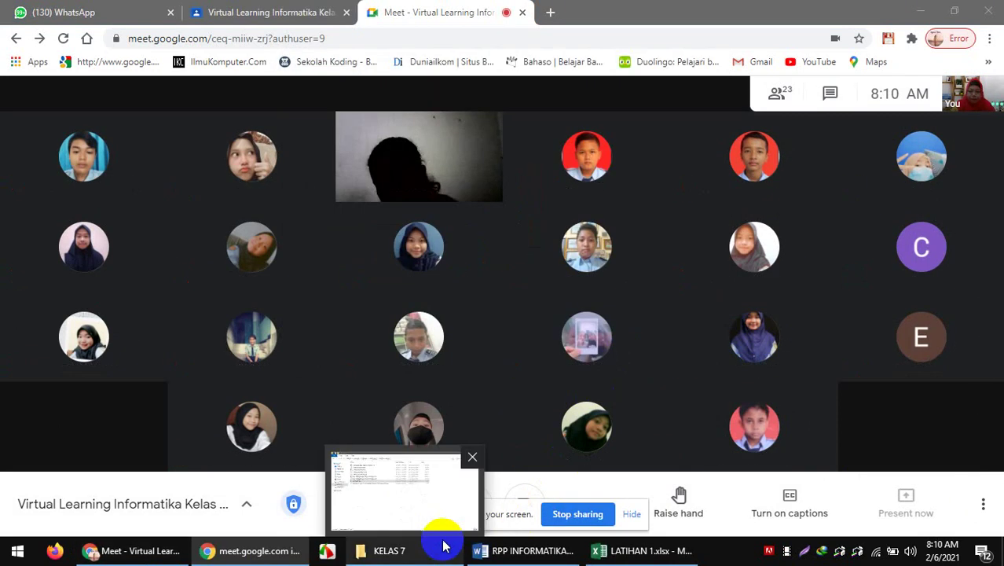
Switch to the lesson plan in Word and show its heading and the identity table below it
{"action": "mouse_move", "coordinate": [534, 556]}
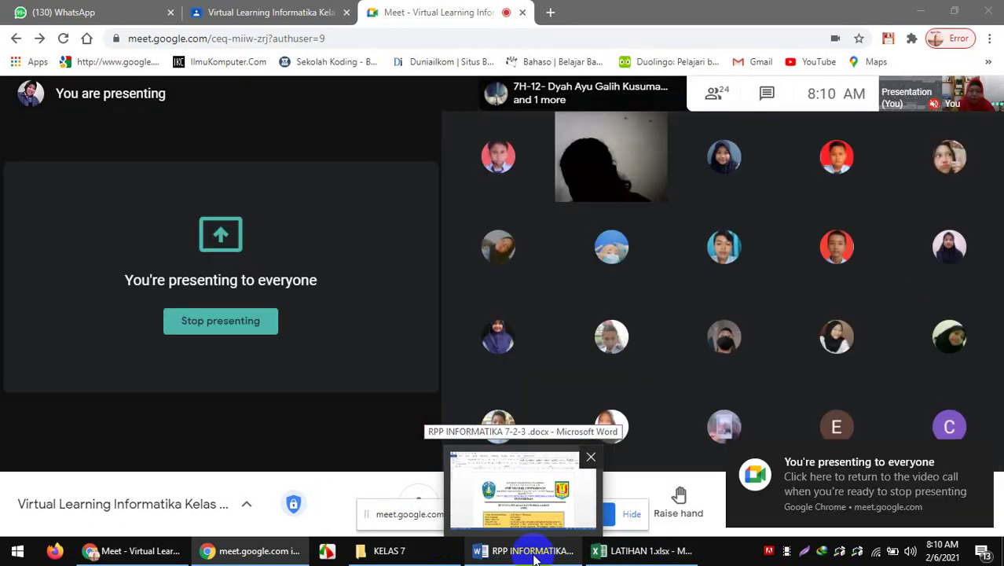
{"action": "left_click", "coordinate": [534, 552]}
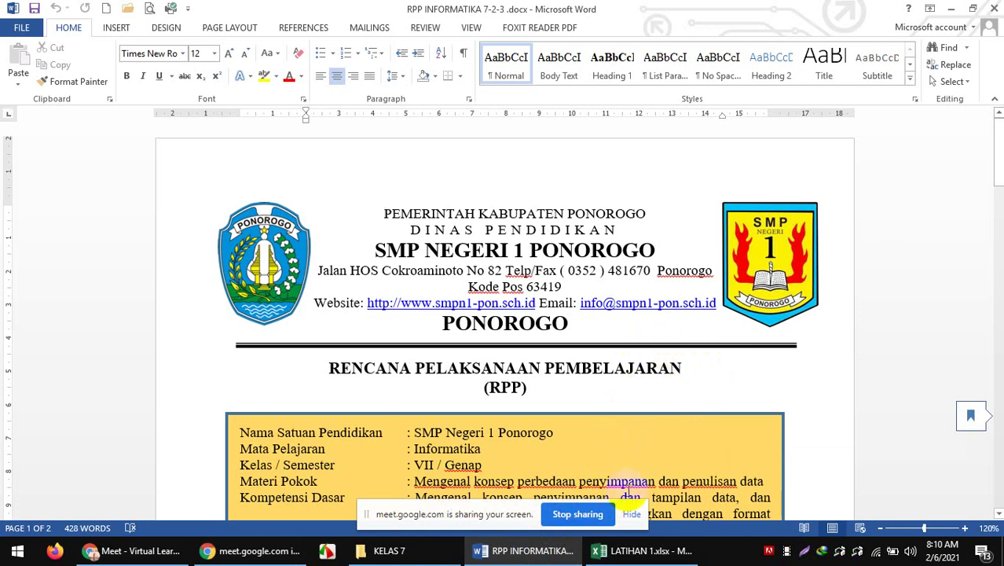
{"action": "scroll", "coordinate": [610, 381], "scroll_direction": "down", "scroll_amount": 5}
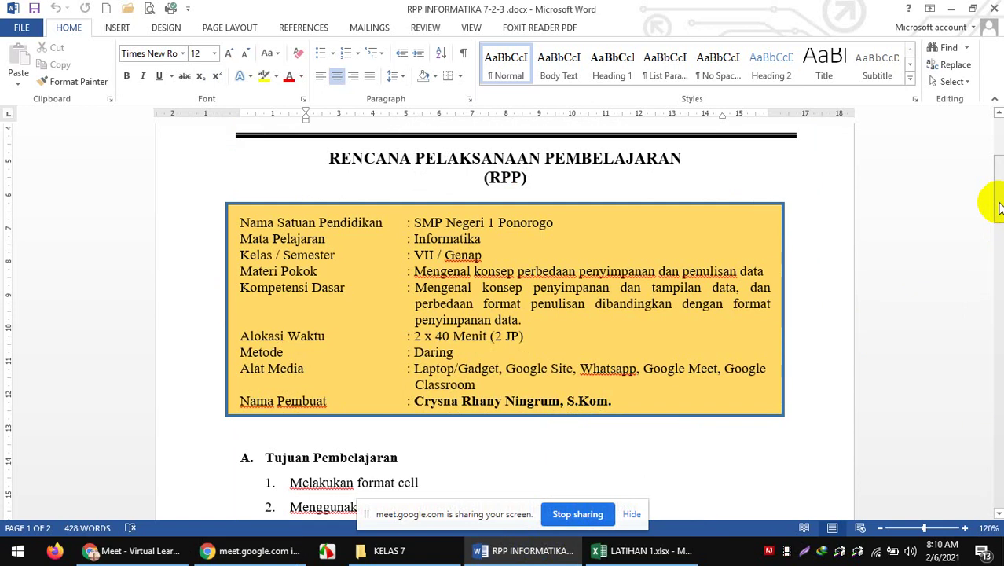
Stop sharing the entire screen and present only the RPP INFORMATIKA 7-2-3 .docx window from the Google Meet call
{"action": "left_click", "coordinate": [578, 513]}
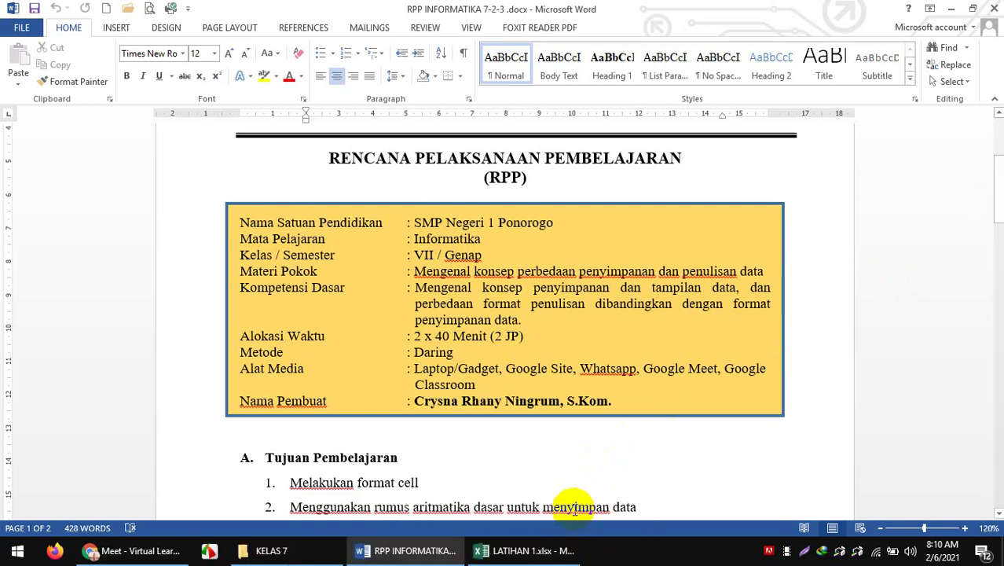
{"action": "left_click", "coordinate": [179, 549]}
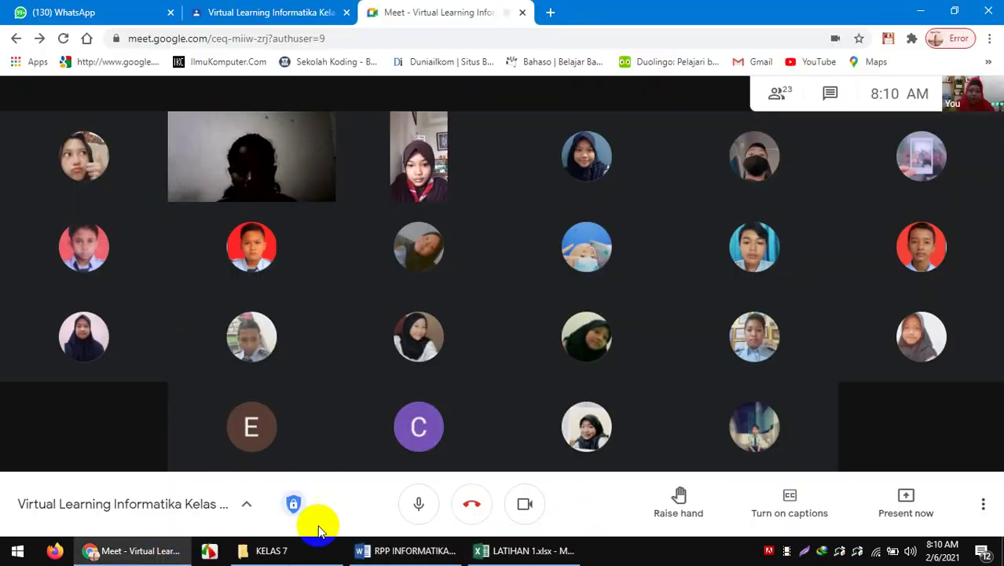
{"action": "left_click", "coordinate": [905, 493]}
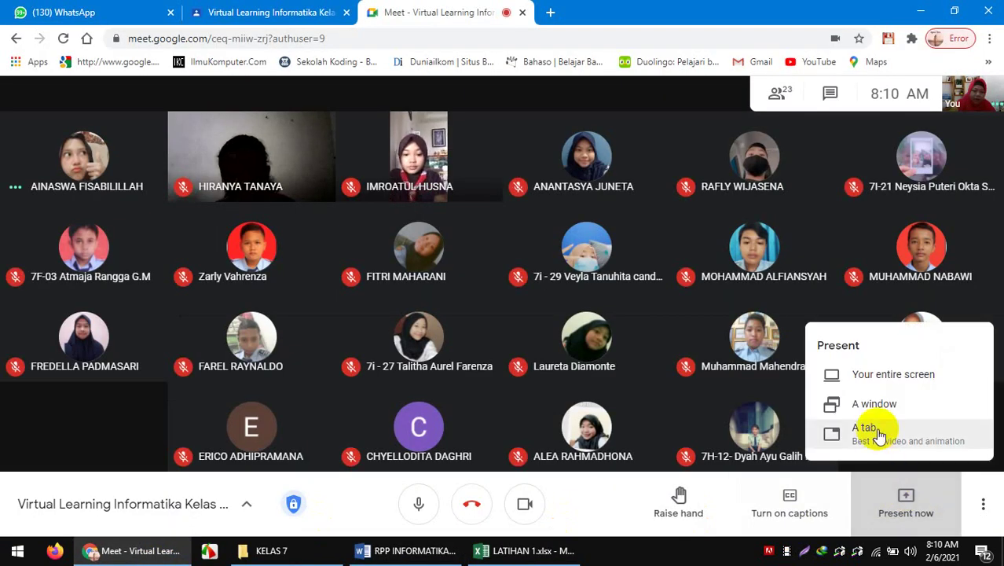
{"action": "left_click", "coordinate": [874, 404]}
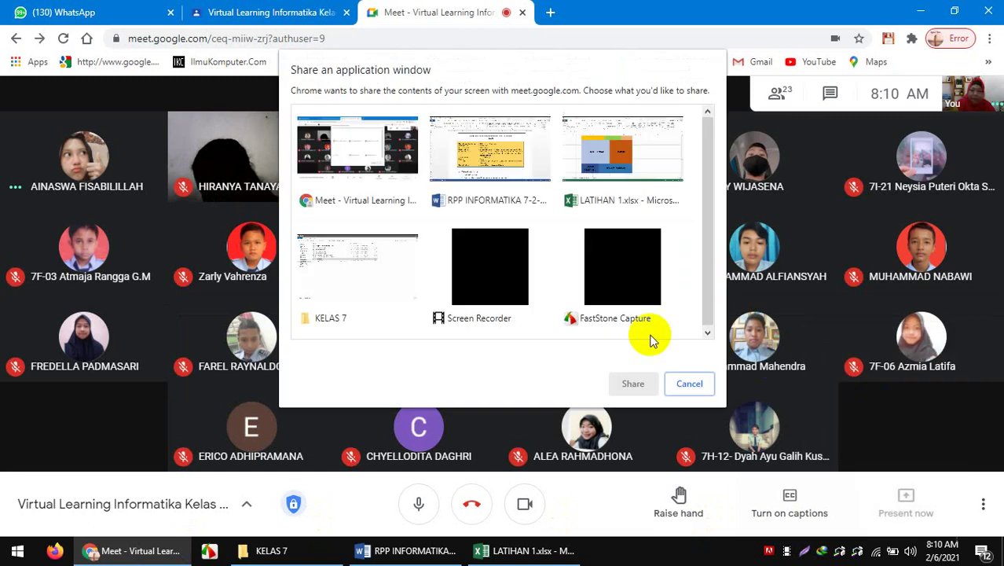
{"action": "left_click", "coordinate": [488, 143]}
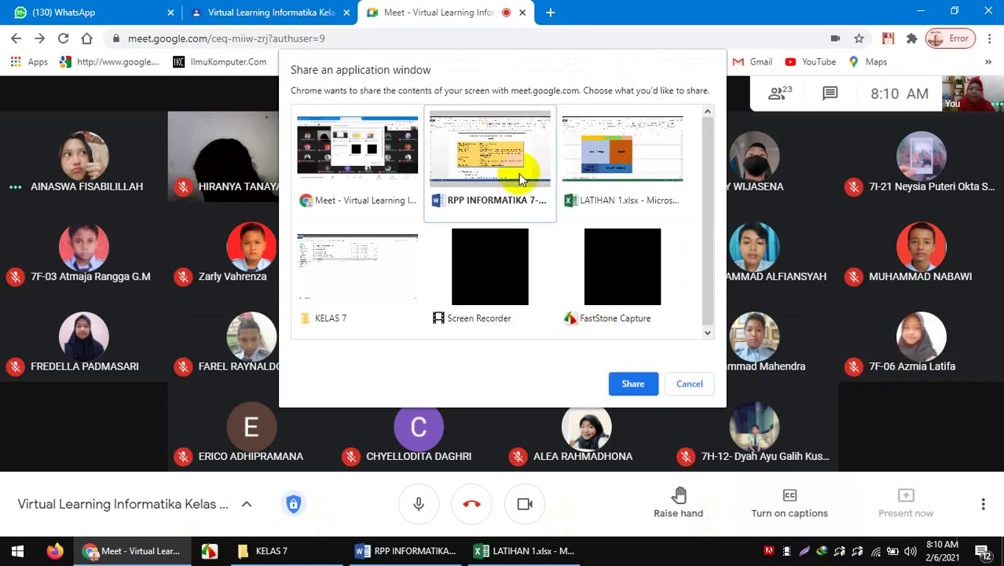
{"action": "left_click", "coordinate": [620, 381]}
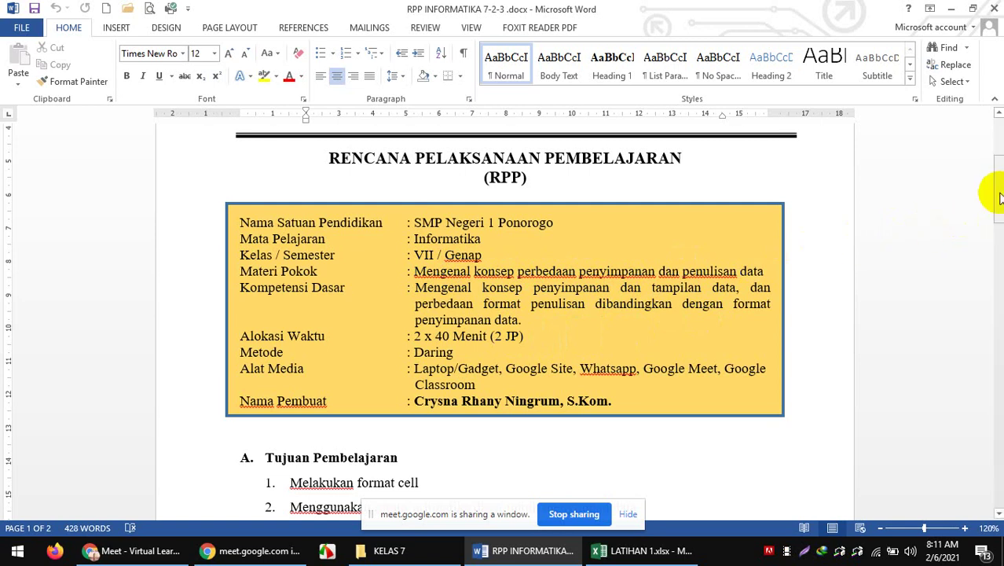
Examine the learning objectives under section A, Tujuan Pembelajaran, in the lesson plan
{"action": "left_click_drag", "start_coordinate": [998, 194], "coordinate": [998, 242]}
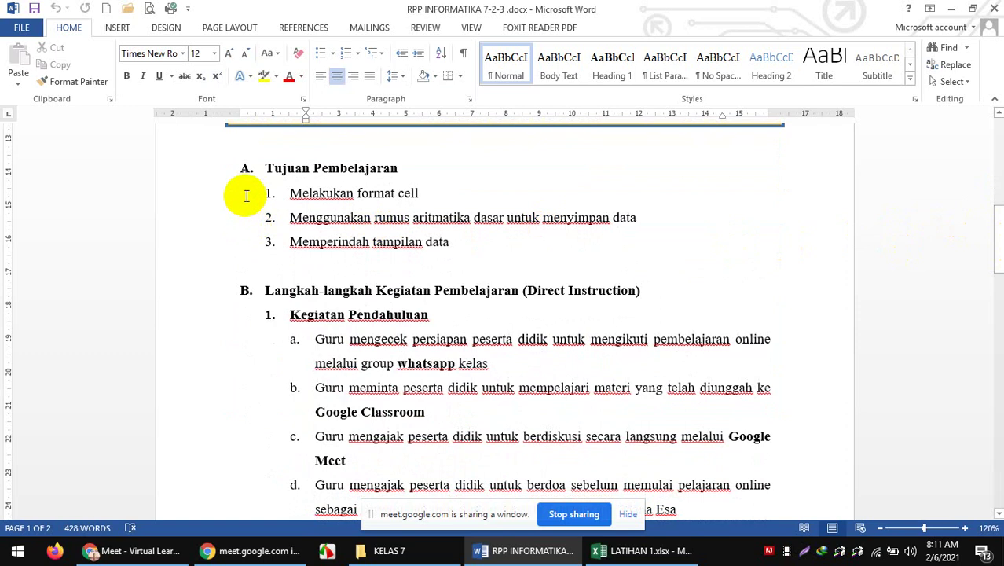
{"action": "double_click", "coordinate": [291, 168]}
{"action": "left_click", "coordinate": [354, 195]}
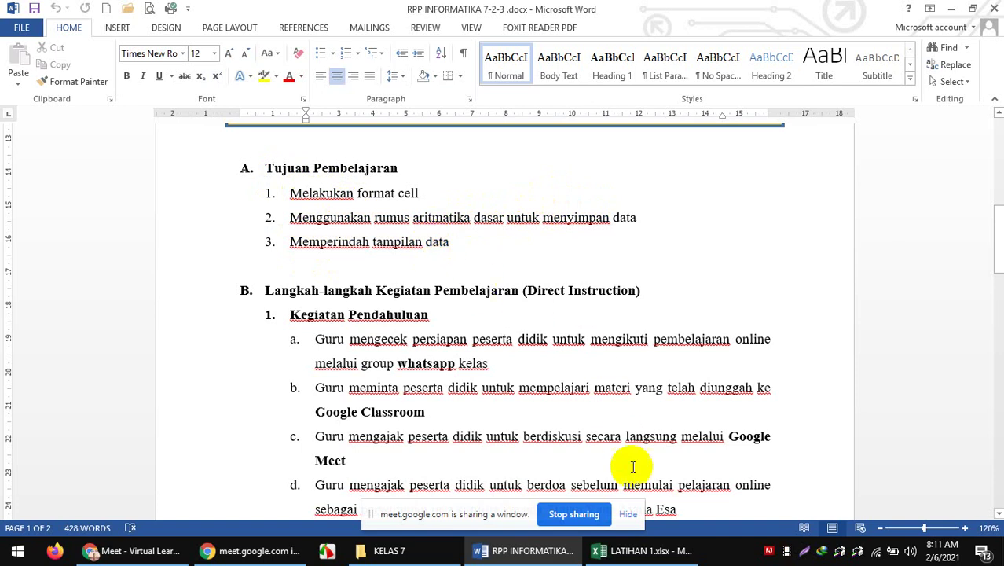
Stop sharing the lesson plan and present only the LATIHAN 1.xlsx window from the Google Meet call
{"action": "mouse_move", "coordinate": [606, 534]}
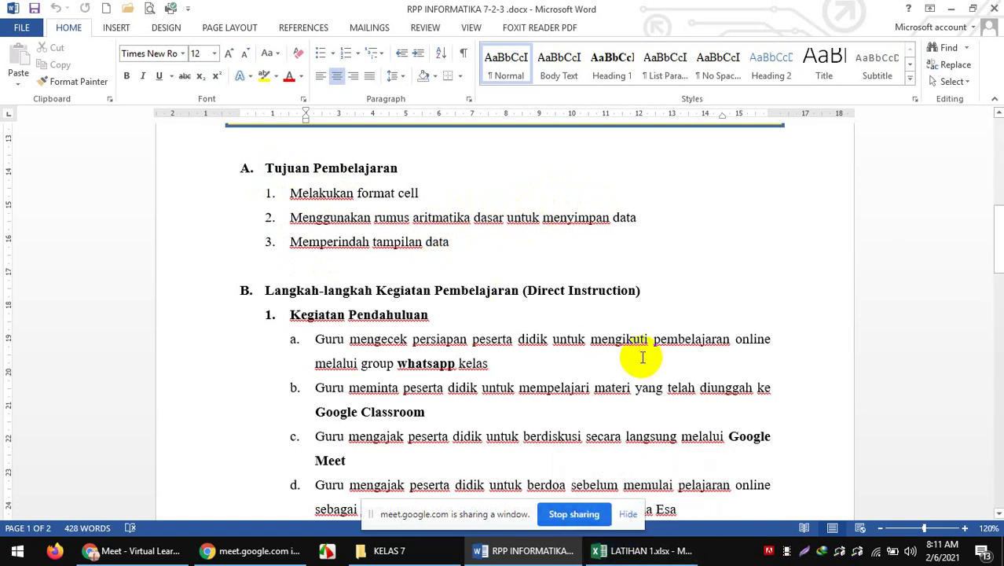
{"action": "left_click", "coordinate": [591, 519]}
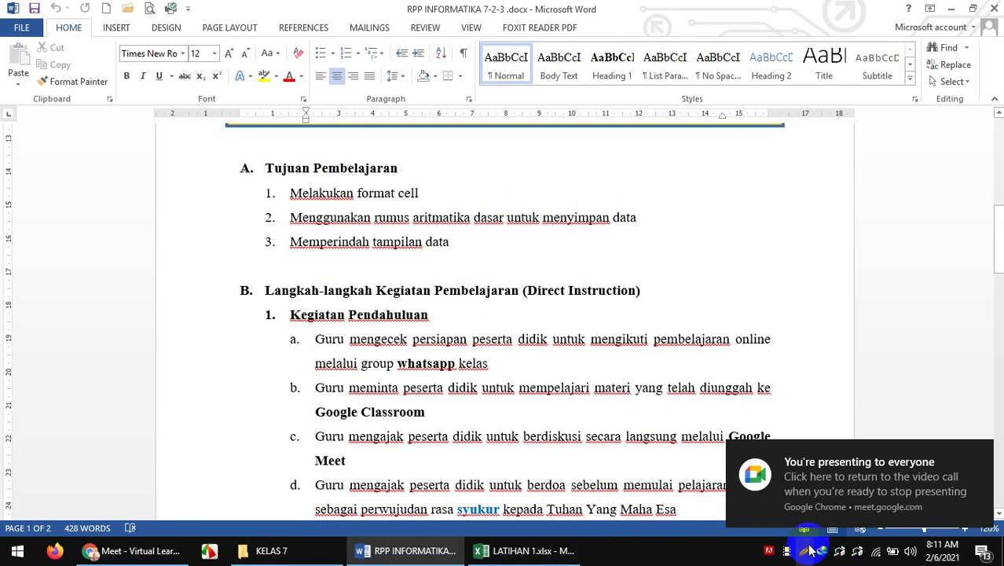
{"action": "mouse_move", "coordinate": [232, 555]}
{"action": "left_click", "coordinate": [130, 550]}
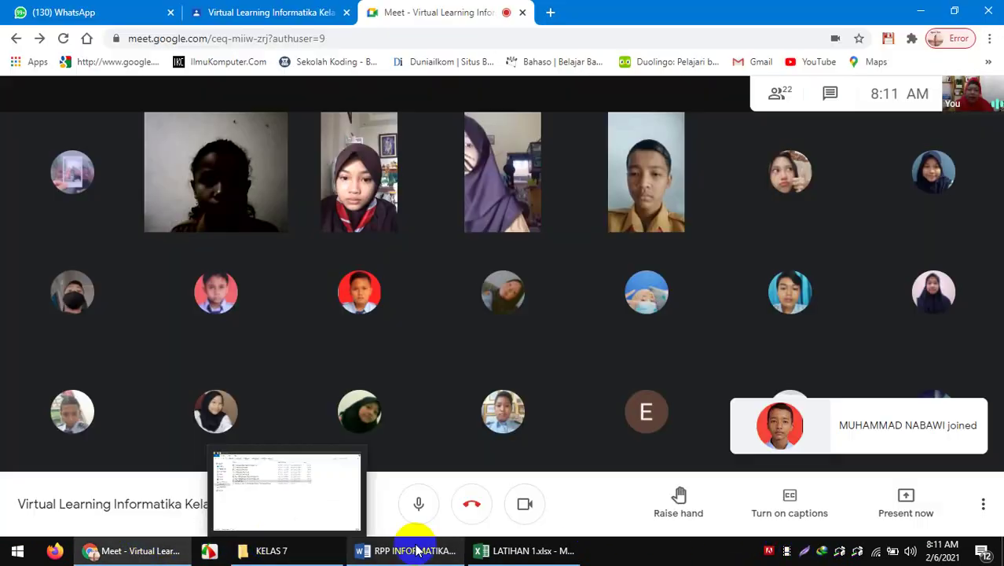
{"action": "left_click", "coordinate": [905, 501]}
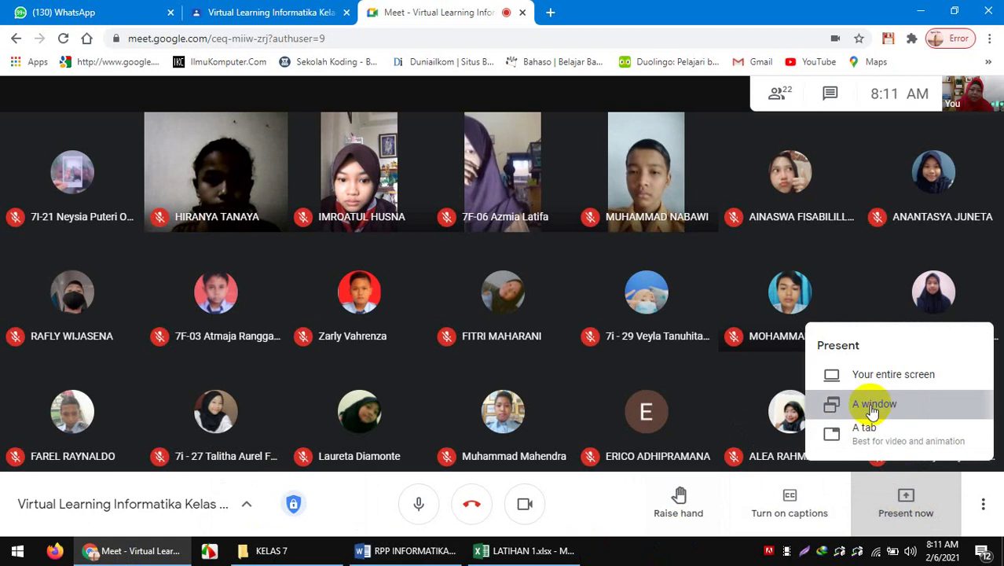
{"action": "left_click", "coordinate": [835, 401]}
{"action": "left_click", "coordinate": [602, 156]}
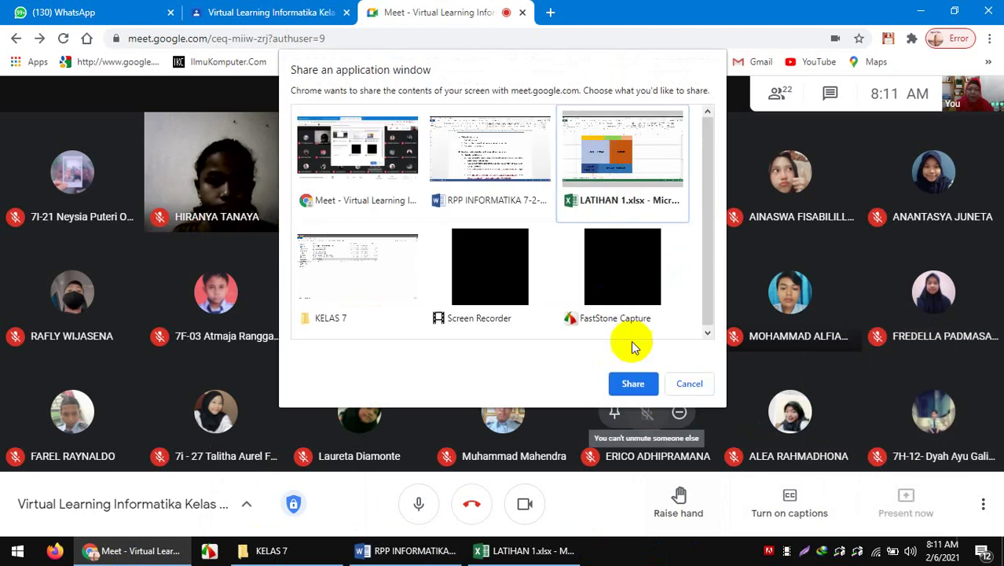
{"action": "left_click", "coordinate": [632, 384]}
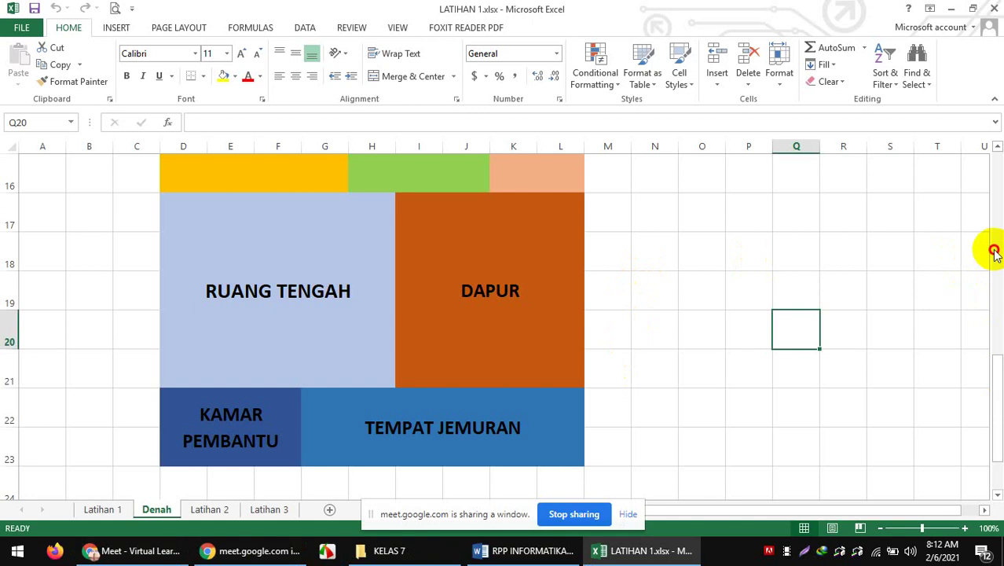
Show the whole DENAH RUMAH PAK ROY floor plan from the title to the TEMPAT JEMURAN block, ending back at the title
{"action": "left_click", "coordinate": [957, 356]}
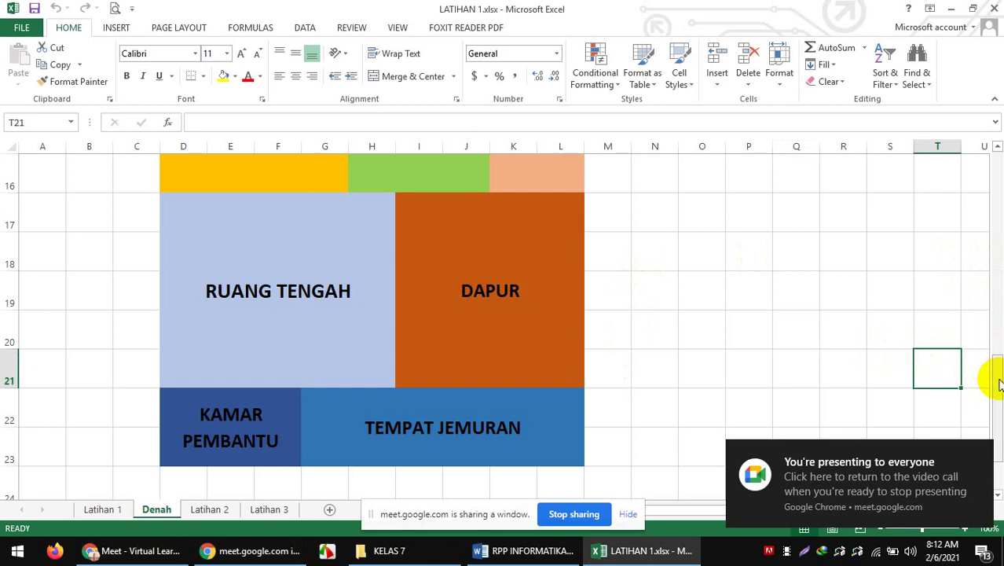
{"action": "left_click_drag", "start_coordinate": [996, 378], "coordinate": [988, 161]}
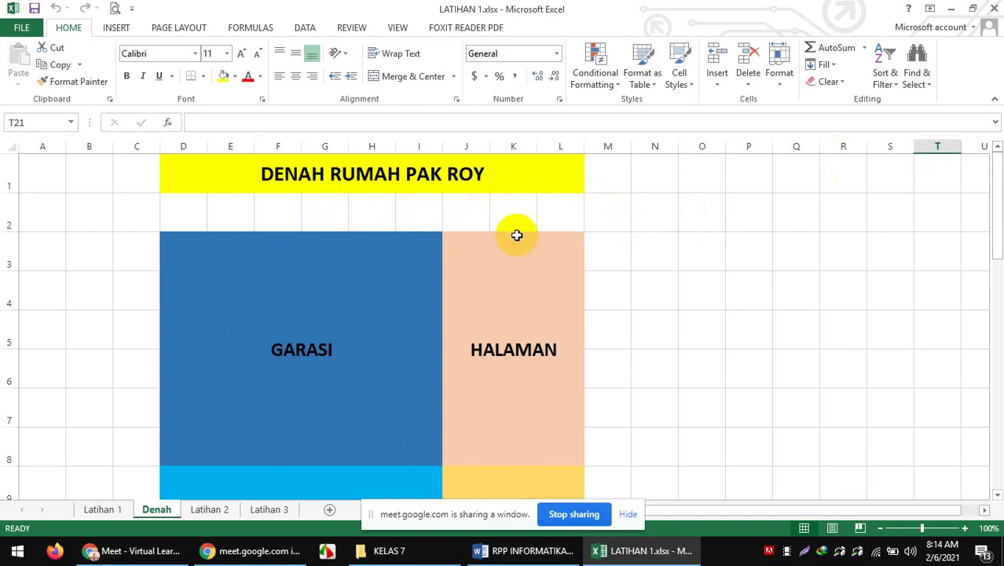
{"action": "left_click_drag", "start_coordinate": [995, 202], "coordinate": [991, 284]}
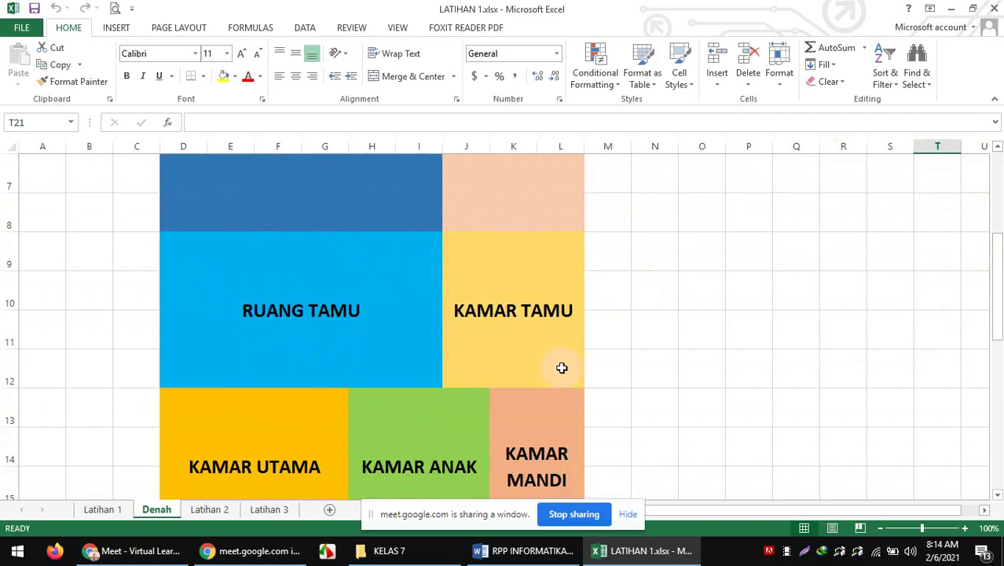
{"action": "left_click_drag", "start_coordinate": [996, 275], "coordinate": [995, 322]}
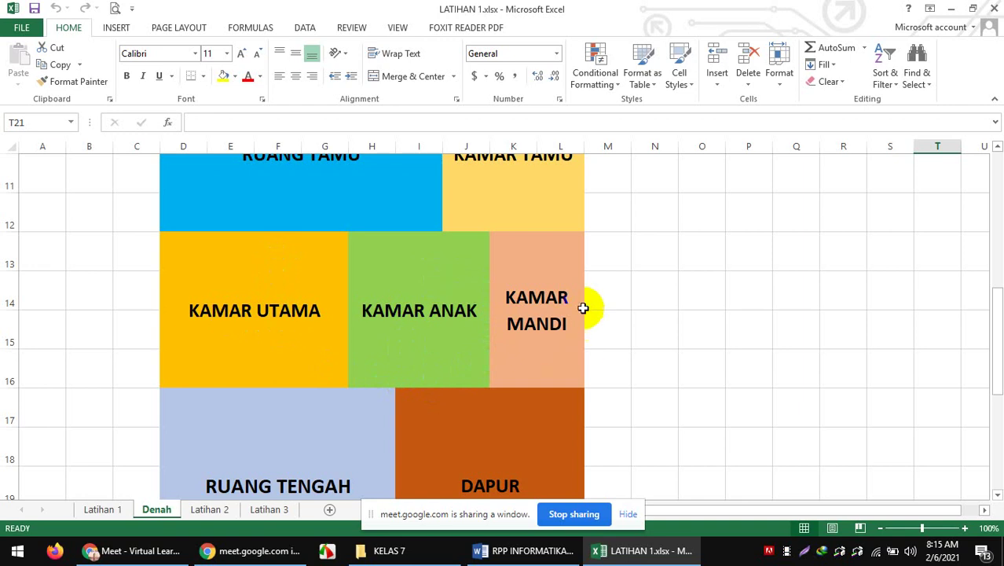
{"action": "left_click_drag", "start_coordinate": [997, 327], "coordinate": [997, 400]}
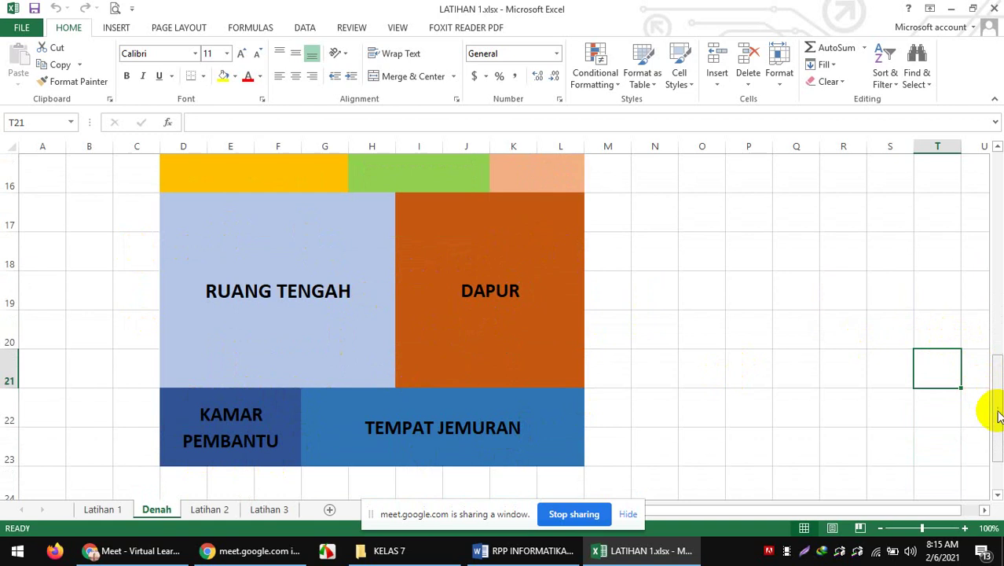
{"action": "left_click_drag", "start_coordinate": [997, 416], "coordinate": [982, 218]}
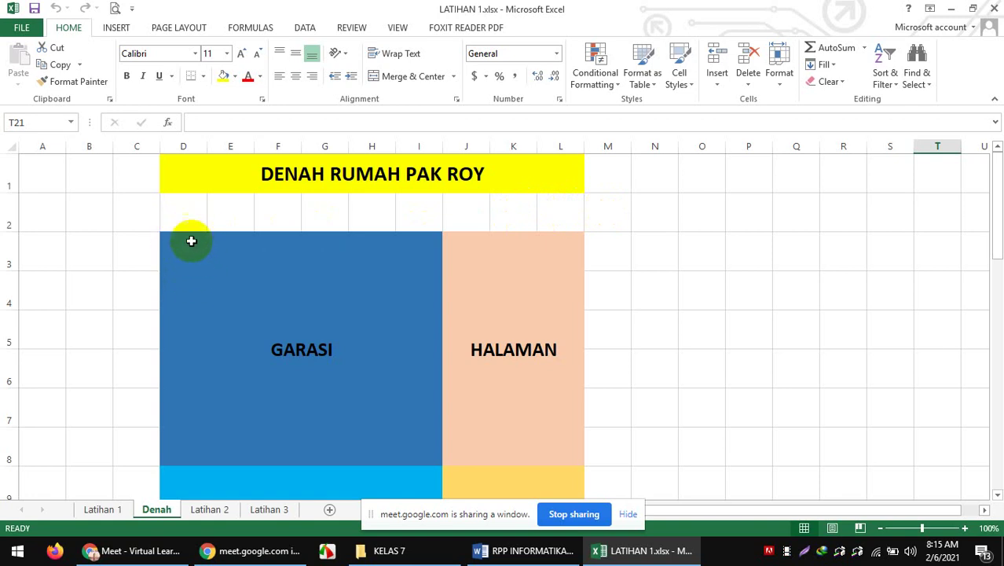
Count the cells along the horizontal side of the GARASI block one by one, from D2 to I2
{"action": "left_click", "coordinate": [197, 212]}
{"action": "left_click", "coordinate": [235, 212]}
{"action": "left_click", "coordinate": [267, 210]}
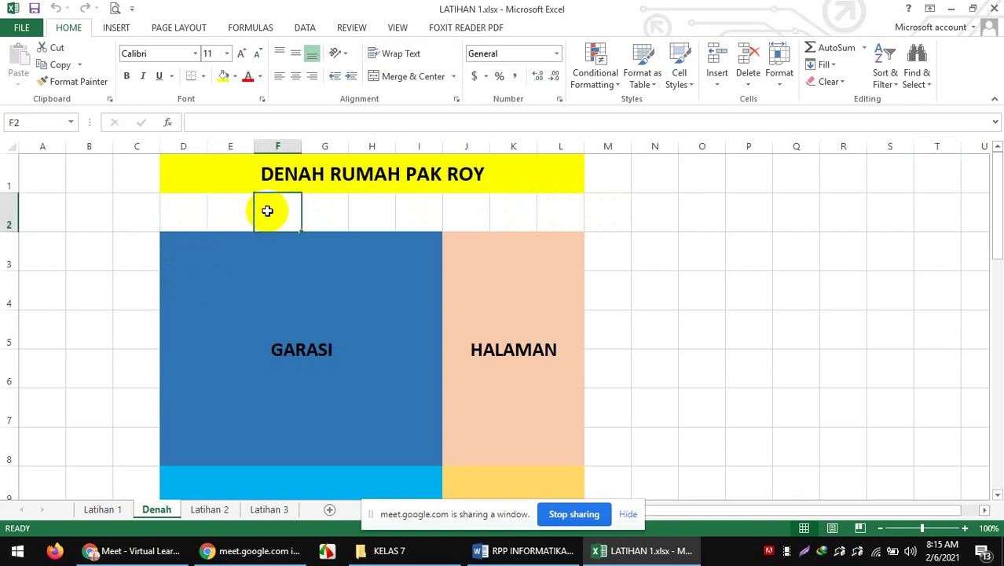
{"action": "left_click", "coordinate": [331, 209]}
{"action": "left_click", "coordinate": [374, 208]}
{"action": "left_click", "coordinate": [416, 205]}
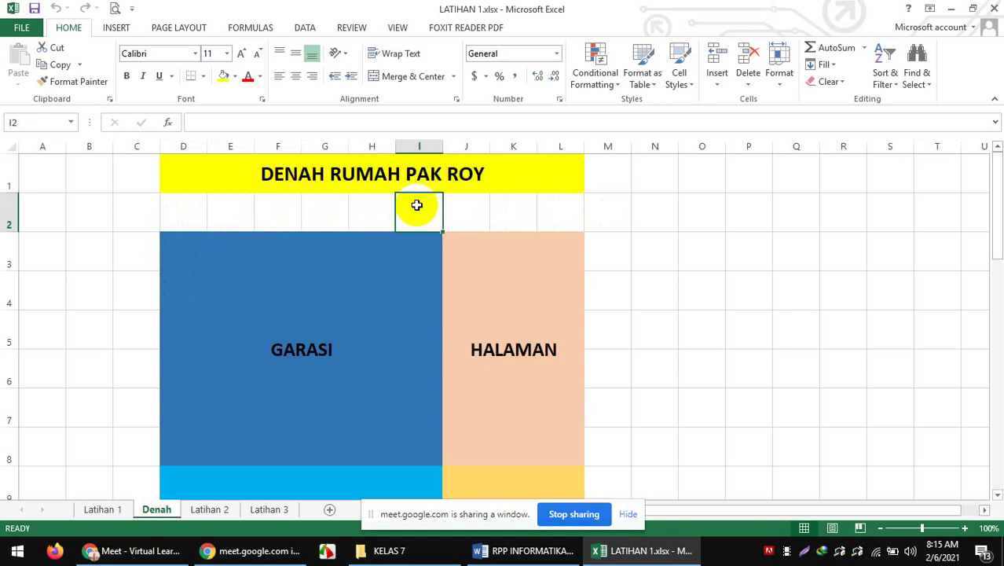
Count the cells along the vertical side of the GARASI block one by one, from C3 to C8
{"action": "left_click", "coordinate": [129, 259]}
{"action": "left_click", "coordinate": [133, 298]}
{"action": "left_click", "coordinate": [133, 326]}
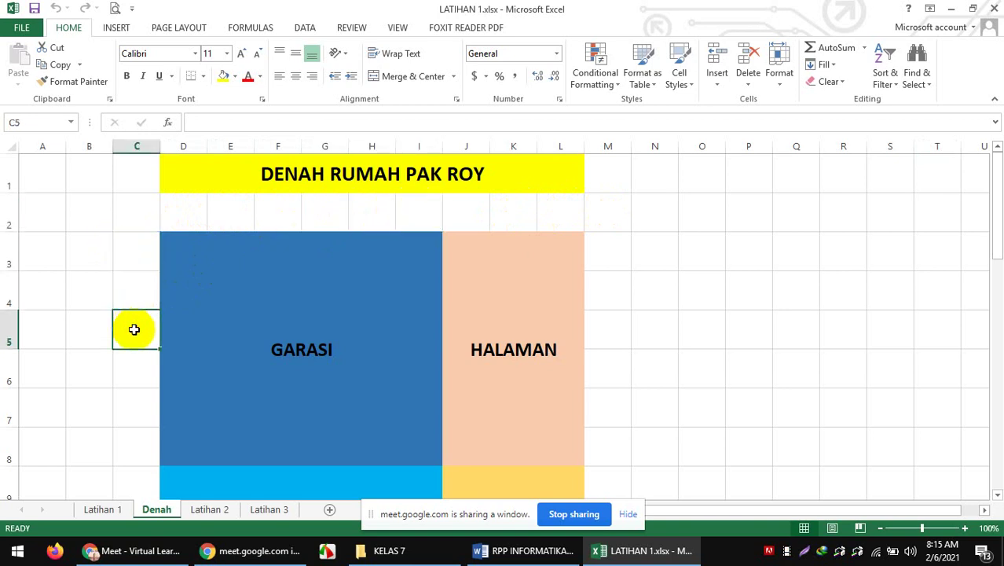
{"action": "left_click", "coordinate": [134, 367]}
{"action": "left_click", "coordinate": [134, 412]}
{"action": "left_click", "coordinate": [134, 442]}
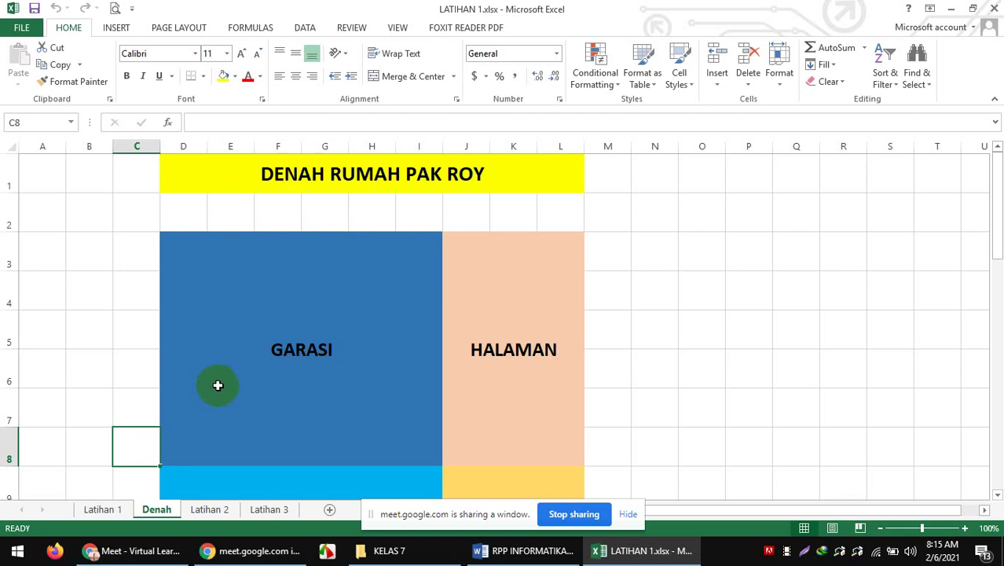
Highlight the ranges D2:I2 and C3:C8 as the two dimensions of the GARASI block, then clear the selection
{"action": "left_click", "coordinate": [189, 217]}
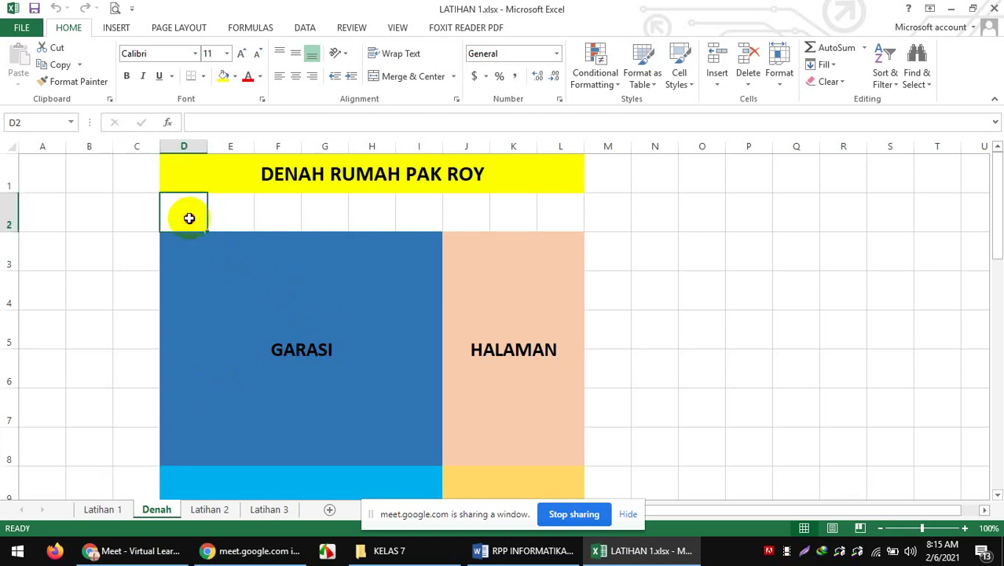
{"action": "left_click_drag", "start_coordinate": [189, 217], "coordinate": [425, 213]}
{"action": "left_click_drag", "start_coordinate": [142, 264], "coordinate": [145, 444]}
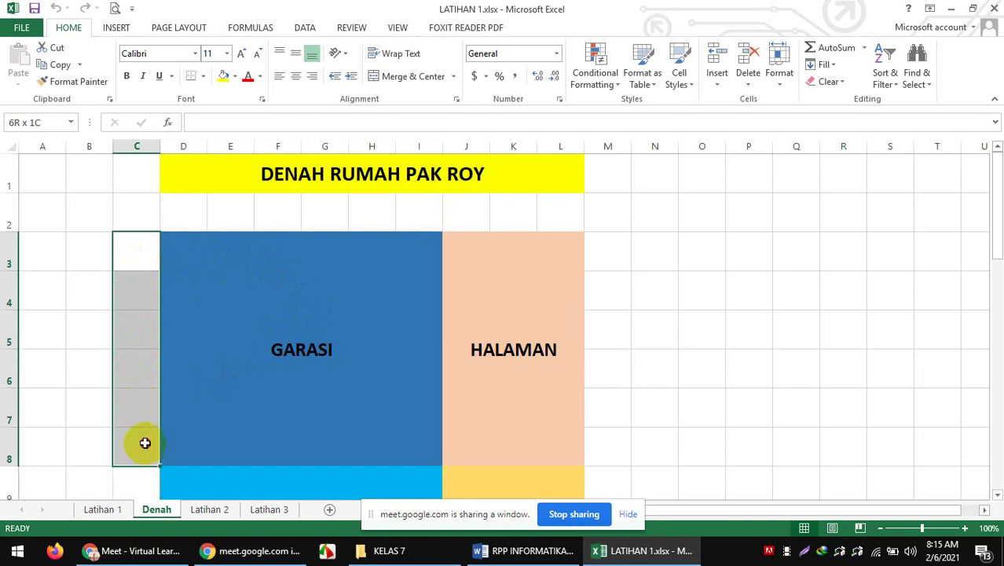
{"action": "left_click", "coordinate": [622, 345]}
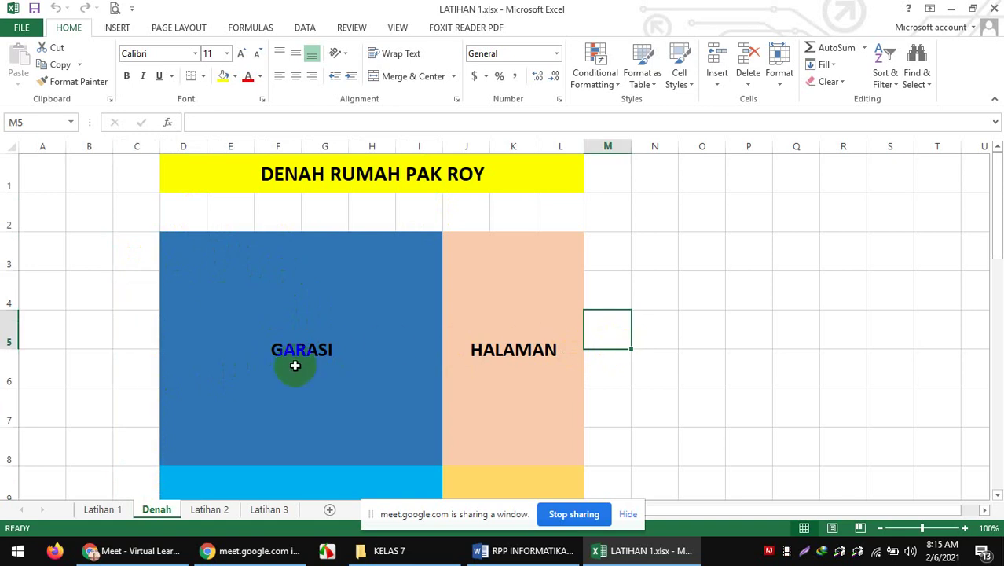
Show the Latihan 2 sheet from its title and inspect the Ruang Tamu name and its PANJANG value in C6
{"action": "left_click", "coordinate": [208, 509]}
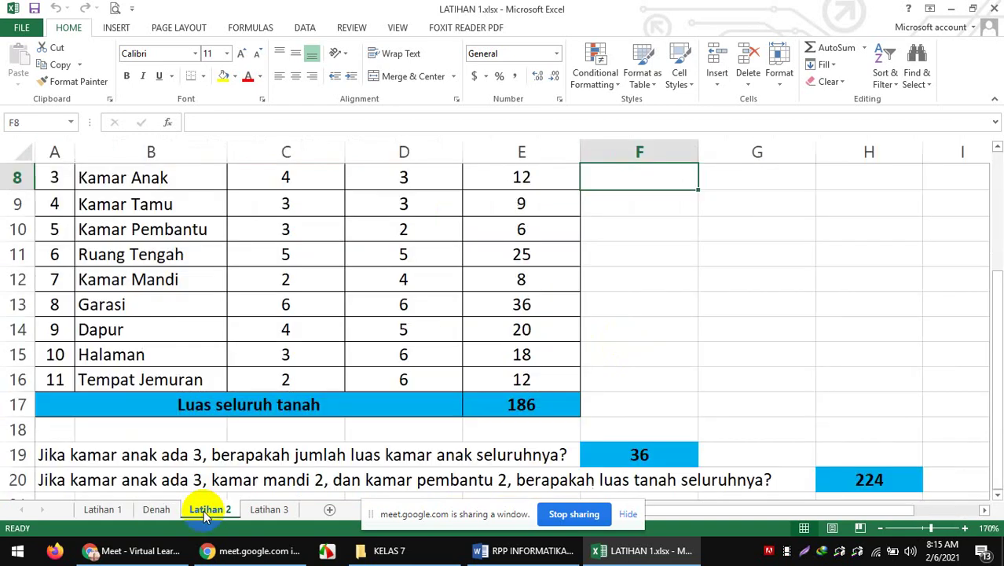
{"action": "left_click_drag", "start_coordinate": [999, 315], "coordinate": [976, 157]}
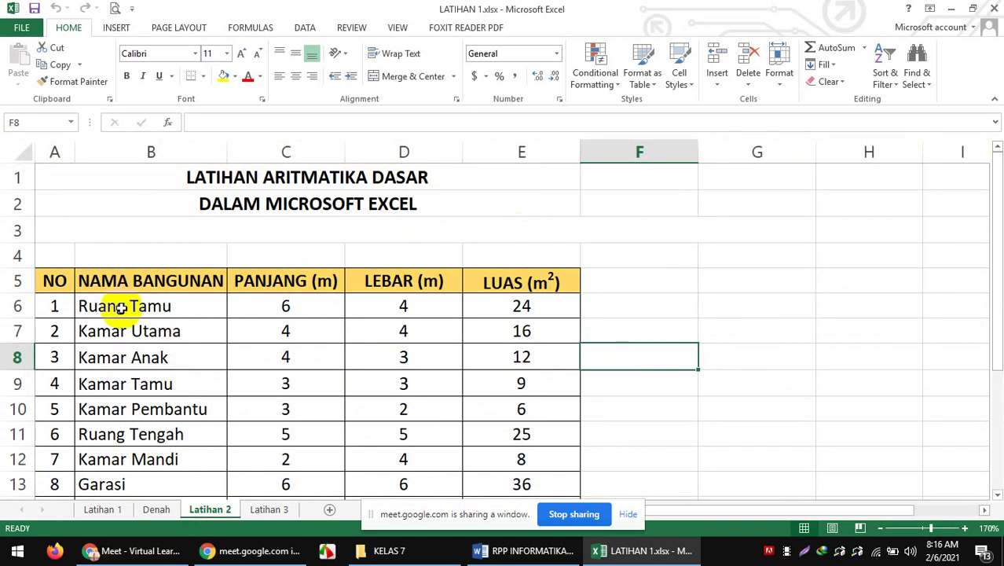
{"action": "left_click", "coordinate": [176, 309]}
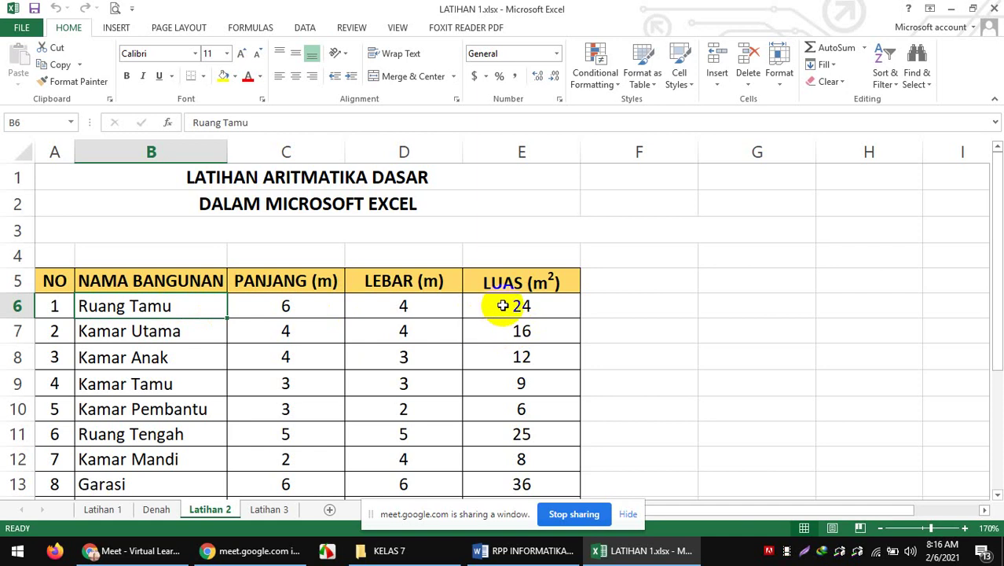
{"action": "left_click", "coordinate": [282, 306]}
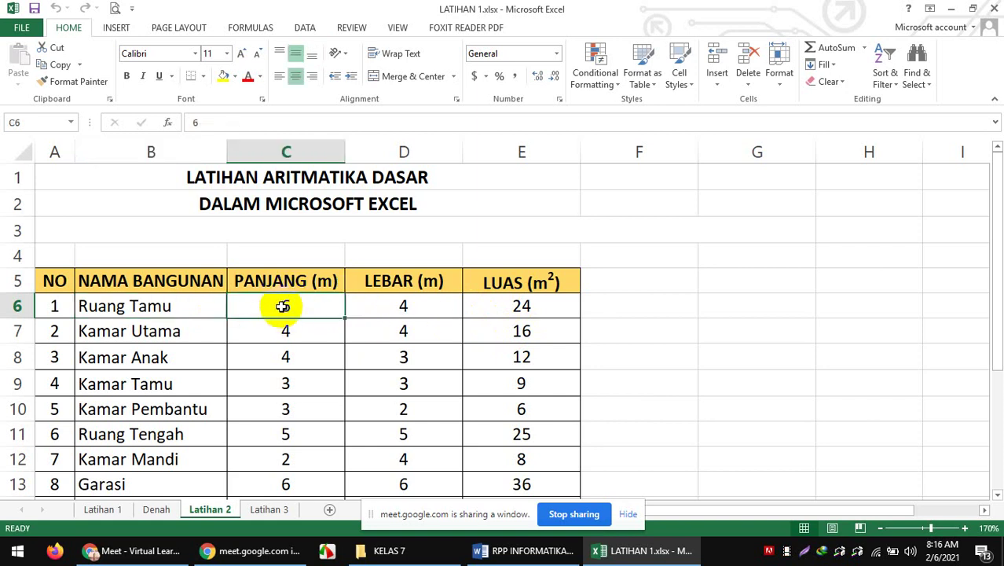
{"action": "left_click", "coordinate": [217, 124]}
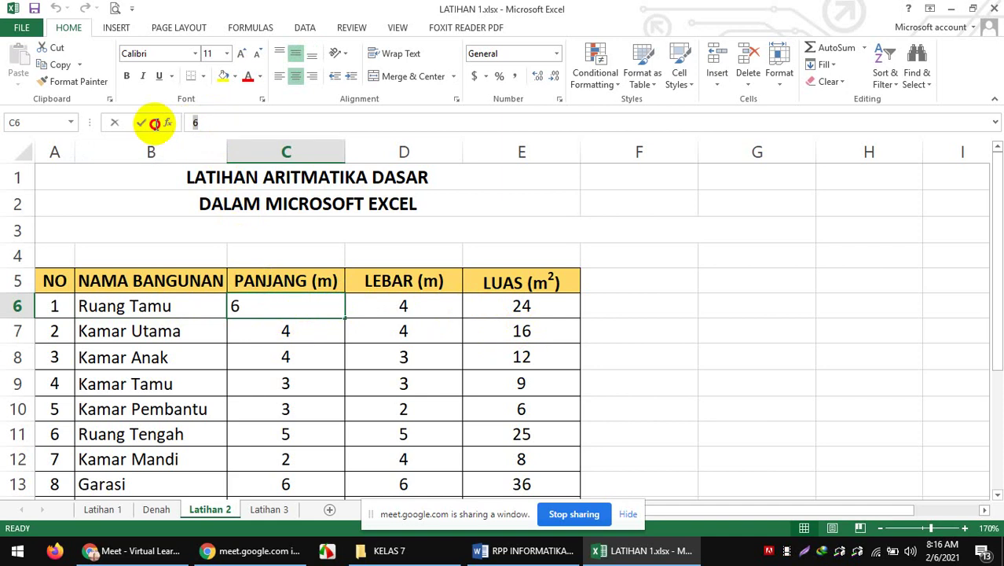
{"action": "left_click", "coordinate": [275, 311]}
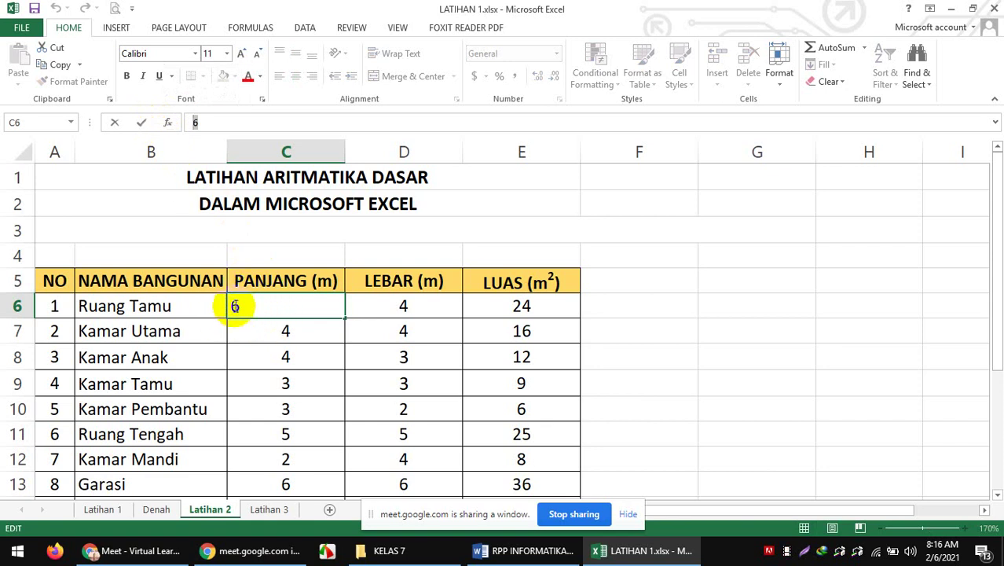
Switch to the Google Meet call, admit the waiting student, and return to the LATIHAN 1.xlsx workbook
{"action": "left_click", "coordinate": [135, 552]}
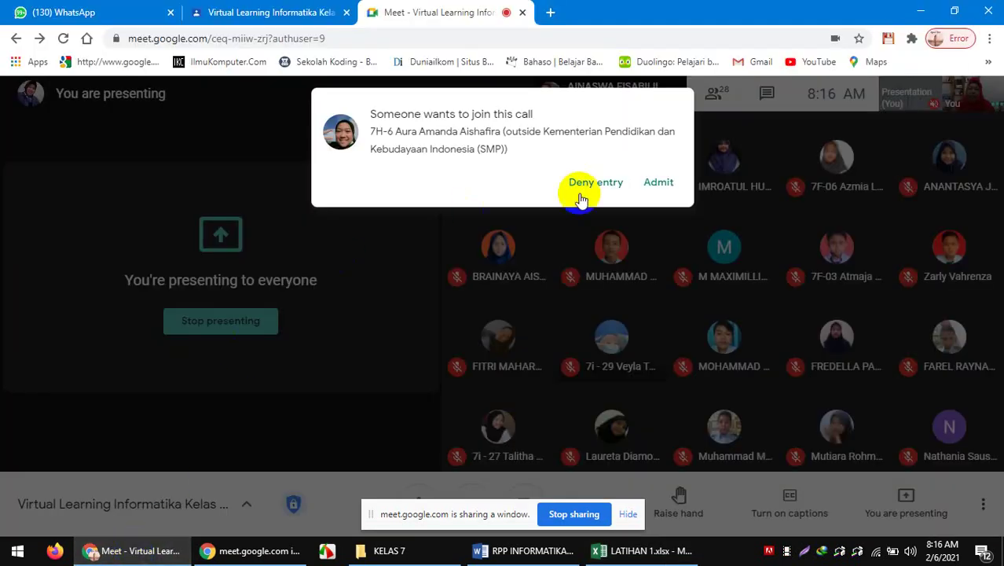
{"action": "left_click", "coordinate": [656, 187]}
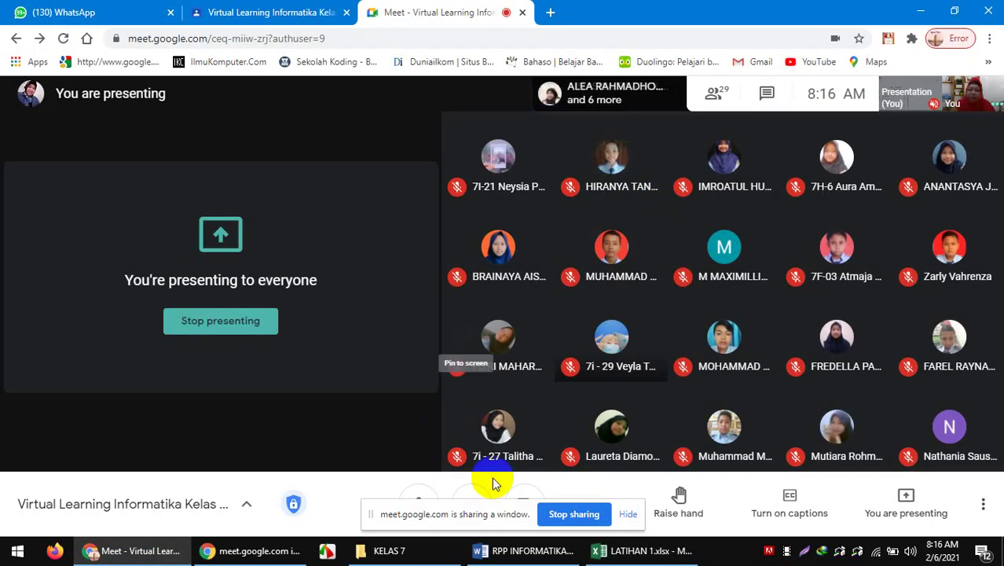
{"action": "mouse_move", "coordinate": [501, 552]}
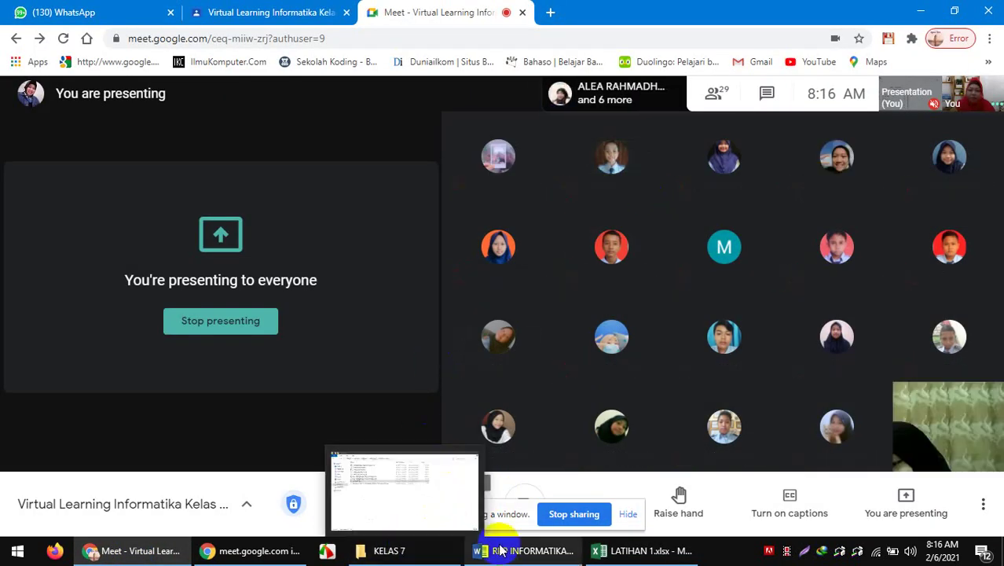
{"action": "left_click", "coordinate": [616, 555]}
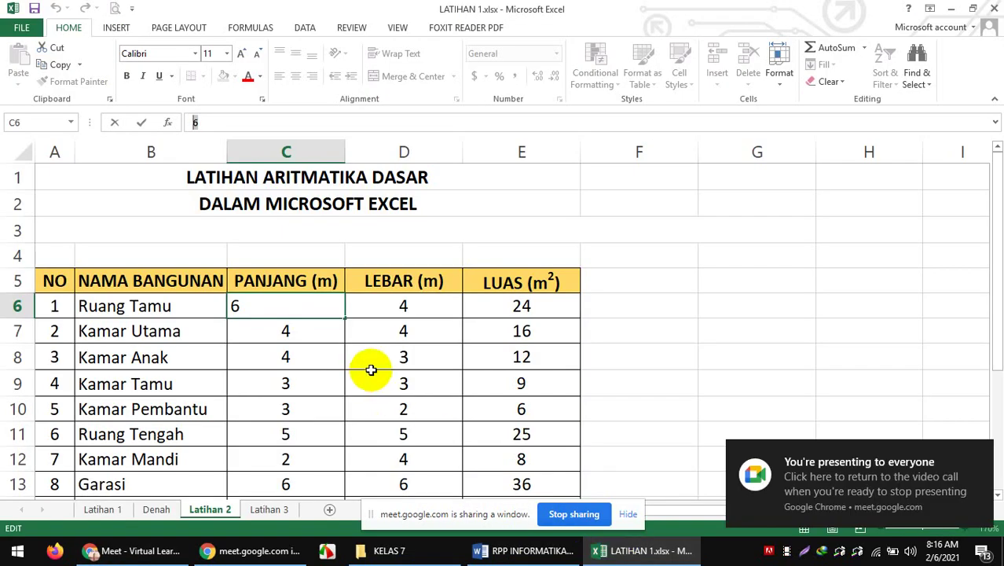
Inspect the Ruang Tamu LEBAR value in D6 by highlighting its content in the formula bar
{"action": "left_click", "coordinate": [403, 307]}
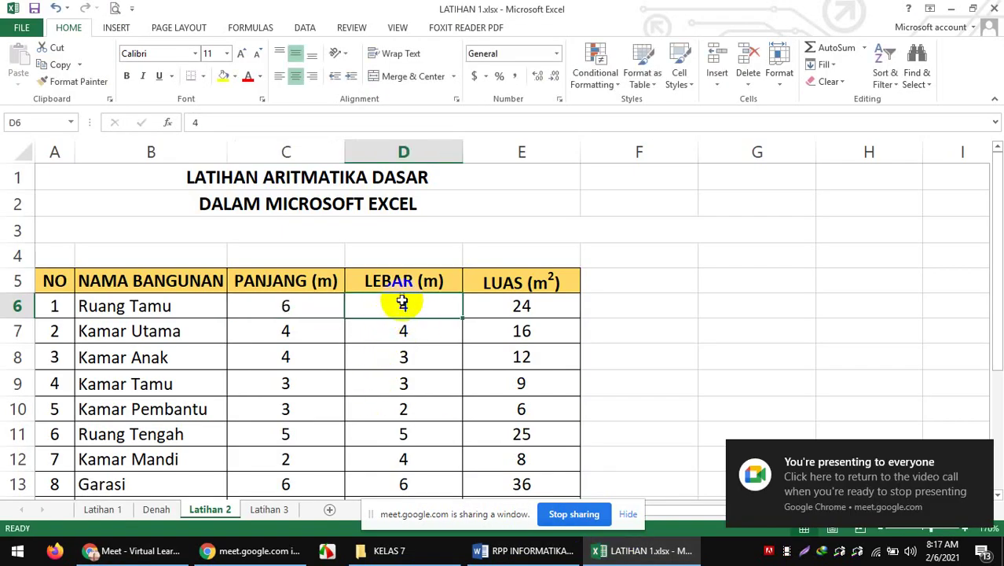
{"action": "left_click", "coordinate": [204, 122]}
{"action": "left_click_drag", "start_coordinate": [149, 122], "coordinate": [146, 123]}
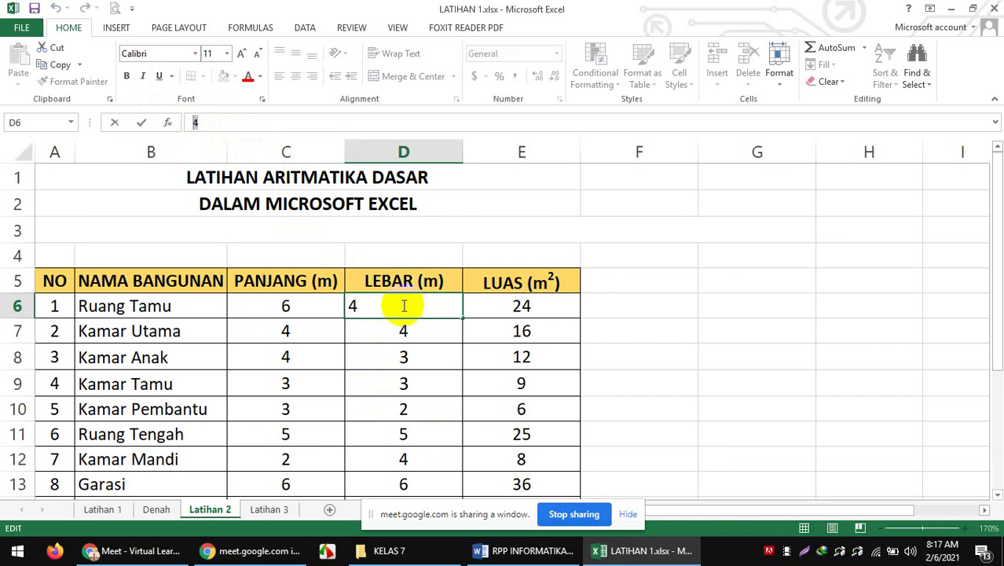
Inspect the Ruang Tamu area formula in E6 and look through the LUAS column down to the questions below the table
{"action": "left_click", "coordinate": [530, 308]}
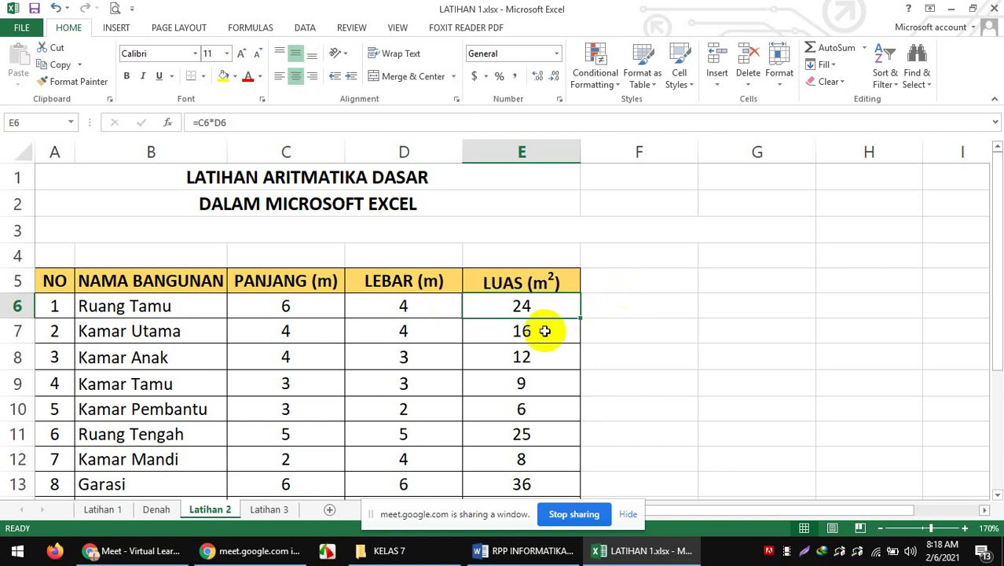
{"action": "scroll", "coordinate": [537, 343], "scroll_direction": "down", "scroll_amount": 1}
{"action": "scroll", "coordinate": [532, 355], "scroll_direction": "down", "scroll_amount": 1}
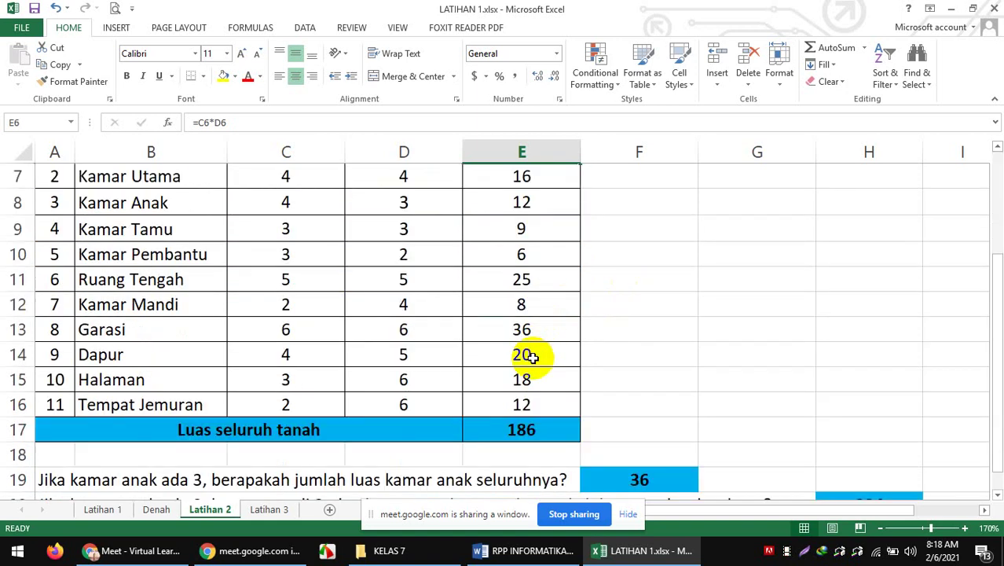
{"action": "scroll", "coordinate": [532, 356], "scroll_direction": "down", "scroll_amount": 2}
{"action": "scroll", "coordinate": [532, 356], "scroll_direction": "up", "scroll_amount": 4}
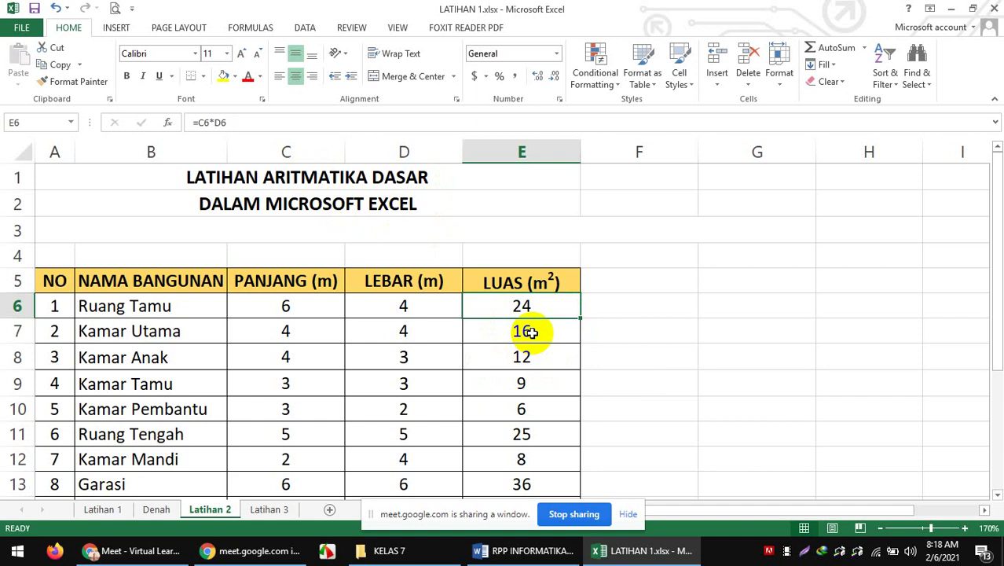
Enter the fixed values 24, 16 and 12 in F6:F8 beside the LUAS column
{"action": "left_click", "coordinate": [615, 303]}
{"action": "type", "text": "24"}
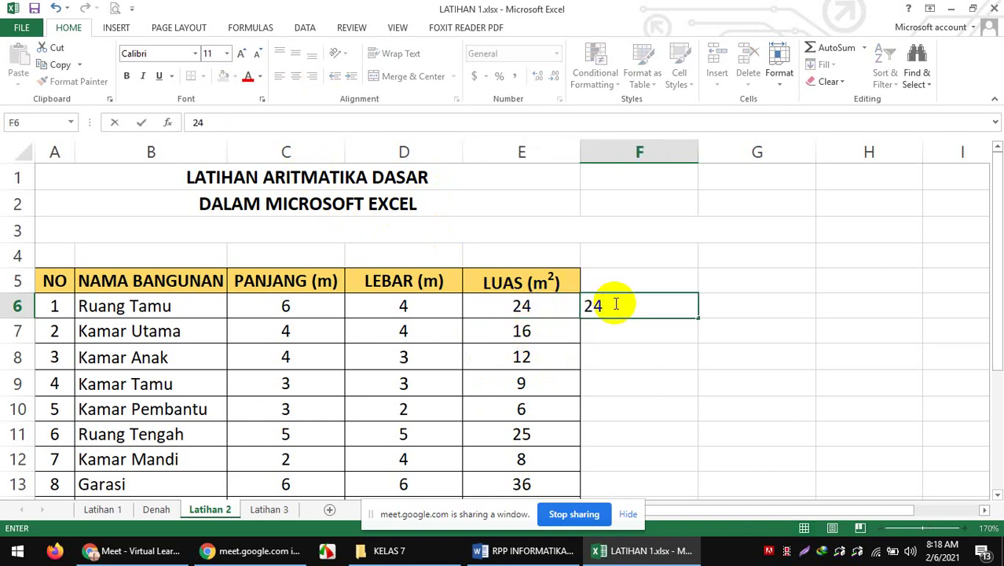
{"action": "key", "text": "Return"}
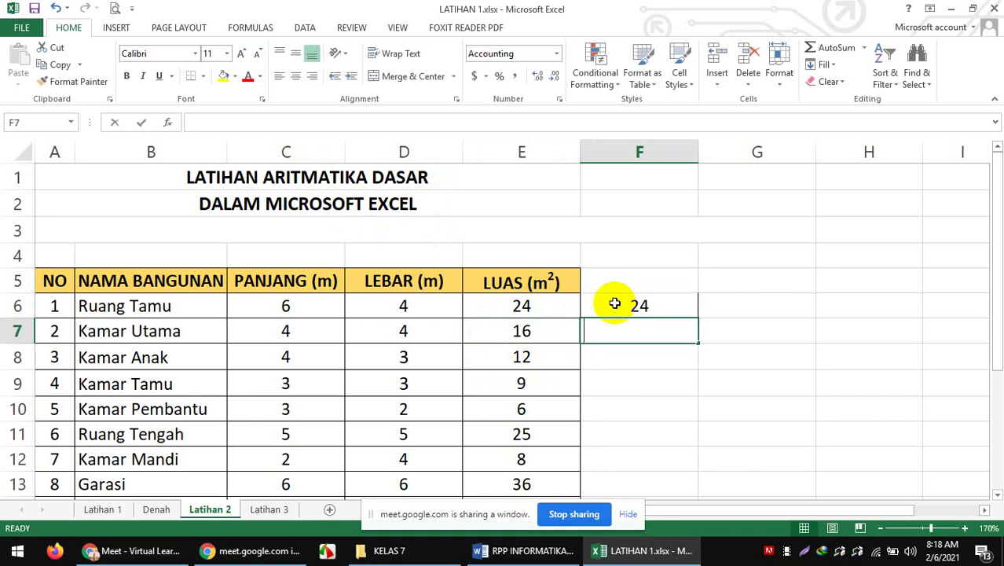
{"action": "type", "text": "16"}
{"action": "key", "text": "Return"}
{"action": "type", "text": "12"}
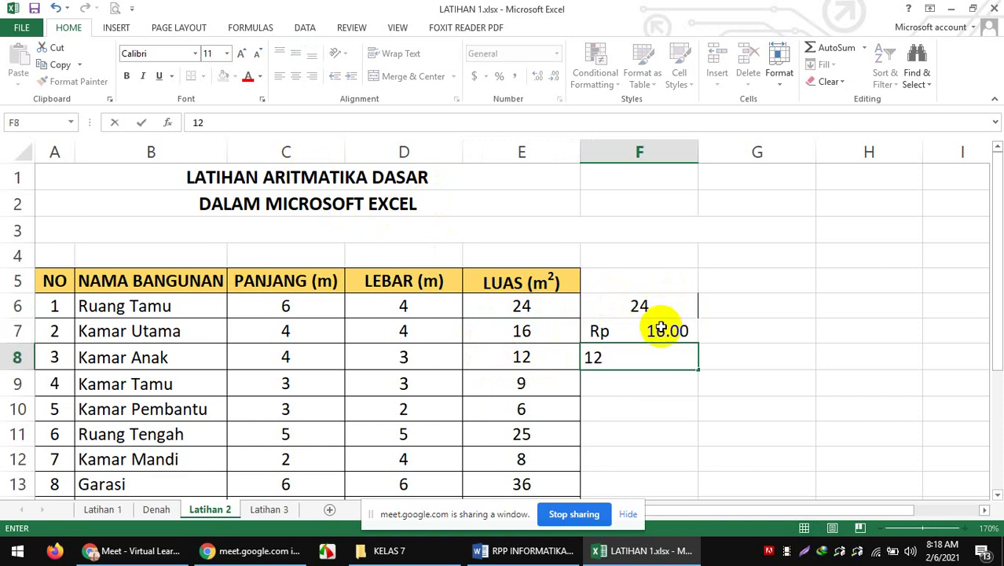
{"action": "left_click", "coordinate": [726, 305]}
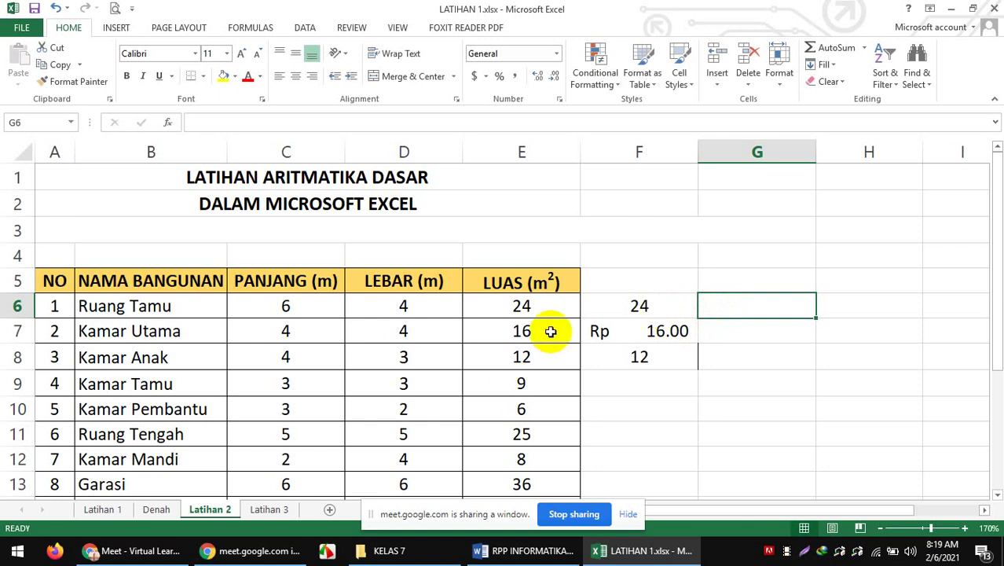
Set the Ruang Tamu PANJANG value in C6 to 7
{"action": "left_click", "coordinate": [297, 307]}
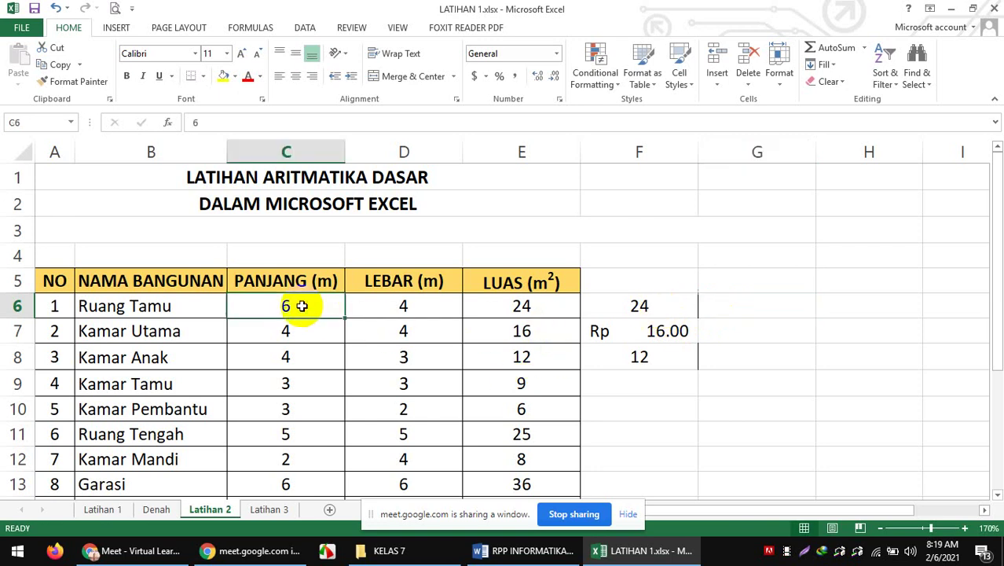
{"action": "type", "text": "7"}
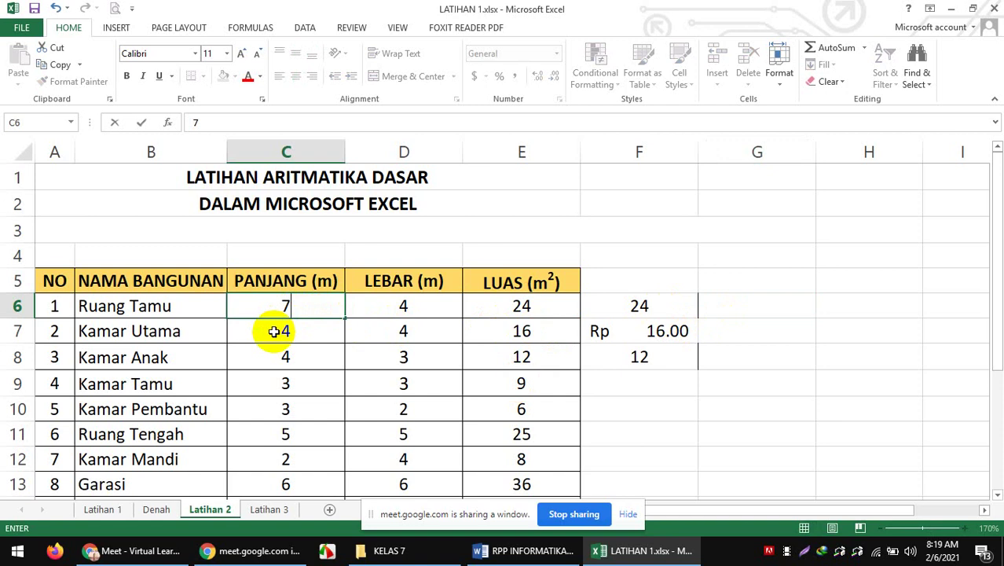
{"action": "left_click", "coordinate": [274, 331]}
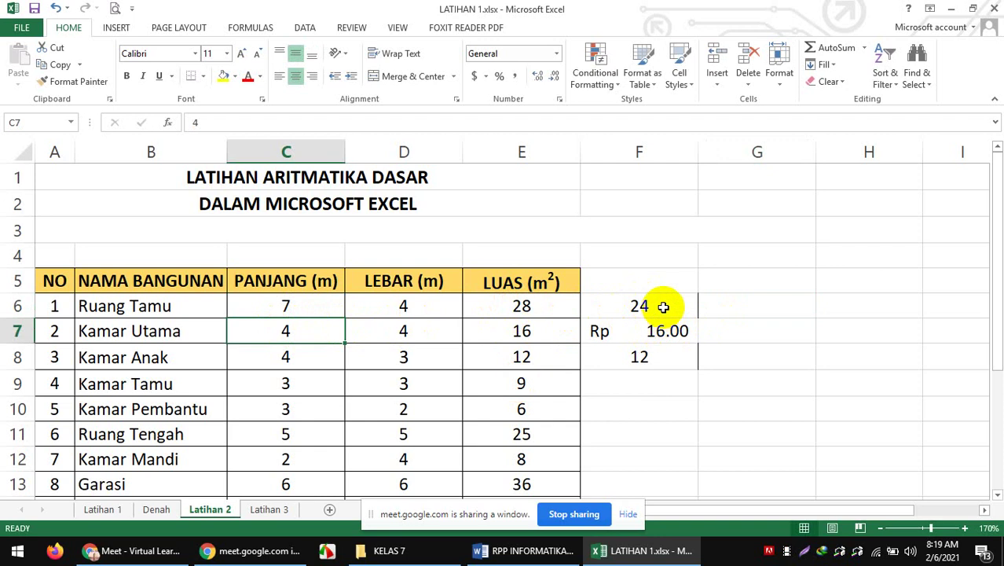
Delete the fixed values in F6:F8 beside the LUAS column
{"action": "left_click_drag", "start_coordinate": [663, 306], "coordinate": [672, 363]}
{"action": "key", "text": "Delete"}
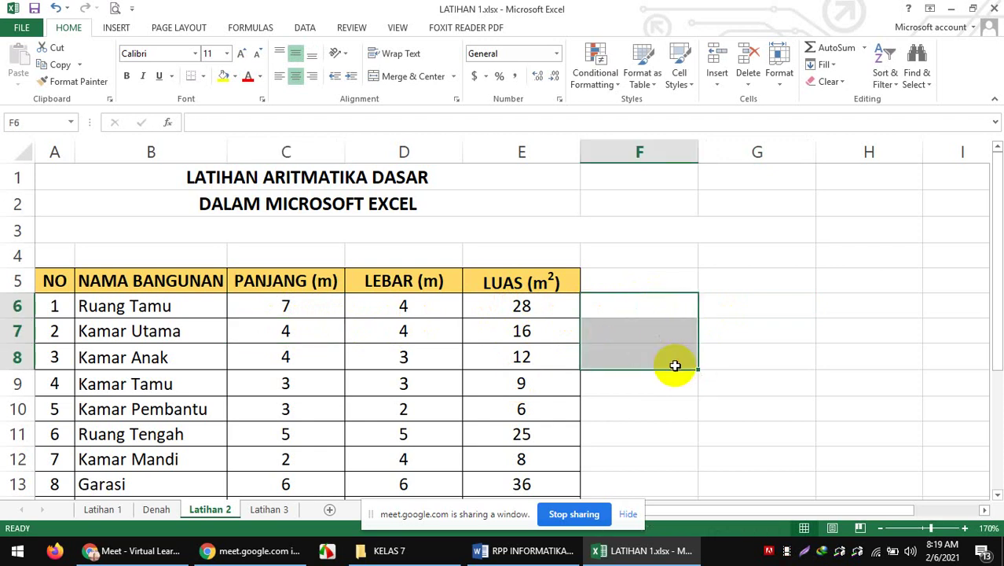
{"action": "left_click", "coordinate": [711, 331]}
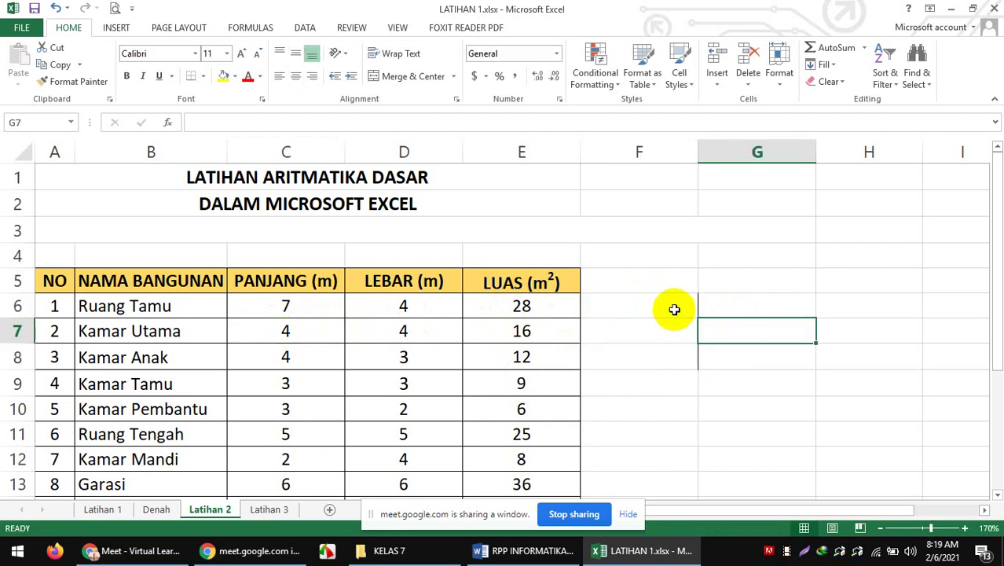
Remove all borders from cells G6:G8
{"action": "left_click_drag", "start_coordinate": [710, 301], "coordinate": [712, 350]}
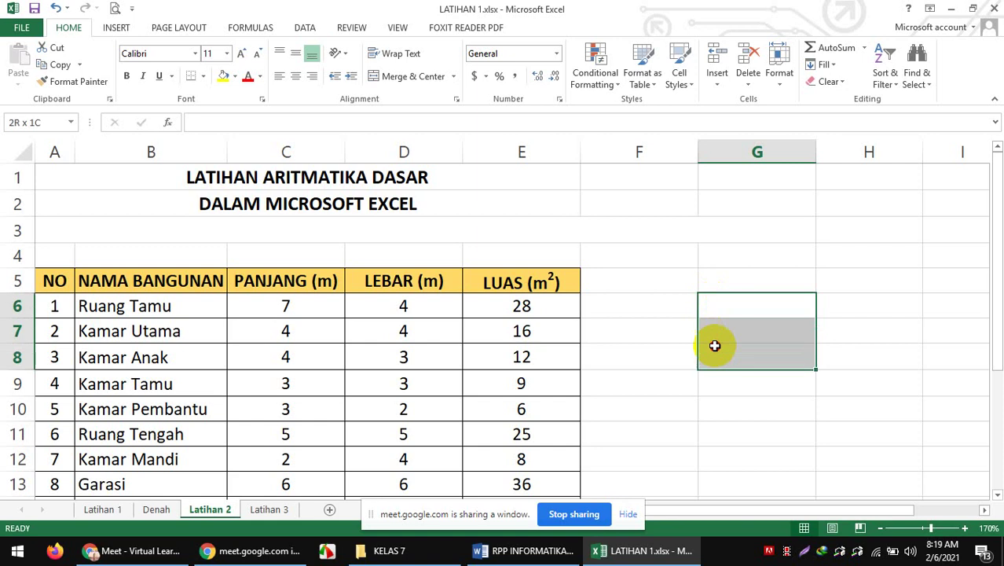
{"action": "left_click", "coordinate": [204, 78]}
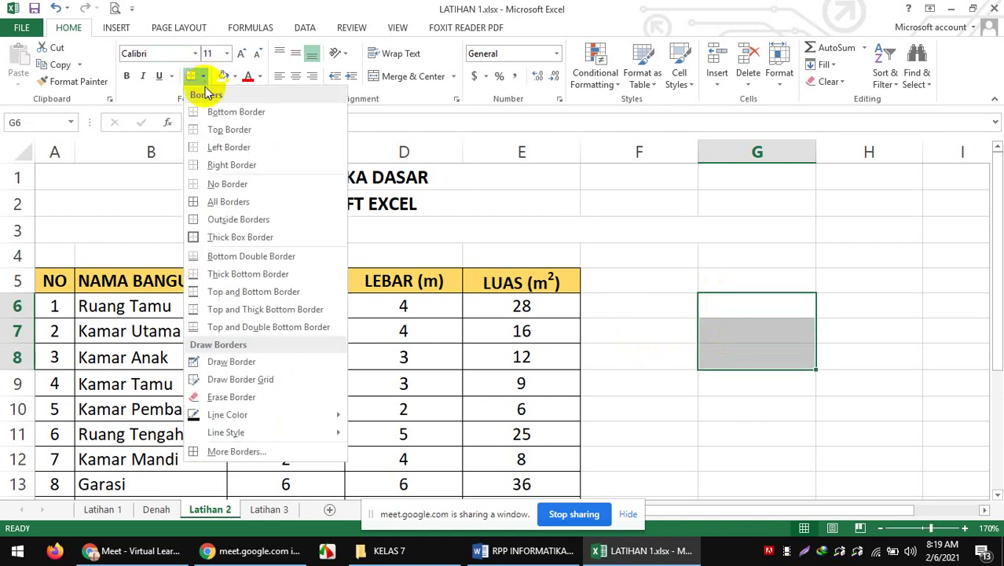
{"action": "left_click", "coordinate": [209, 180]}
{"action": "left_click", "coordinate": [879, 356]}
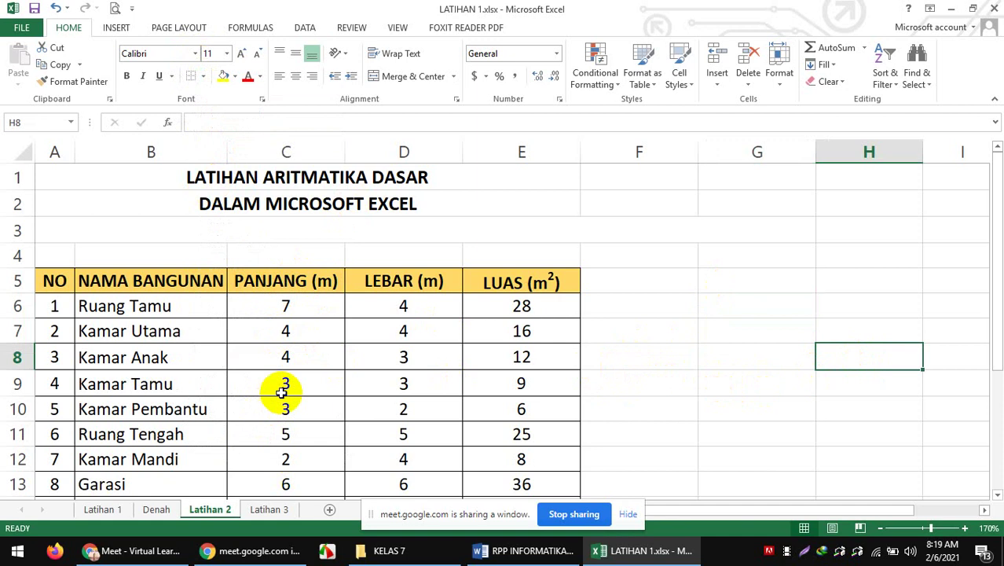
Switch to the Google Meet call, admit the waiting student, and return to the LATIHAN 1.xlsx workbook
{"action": "scroll", "coordinate": [286, 373], "scroll_direction": "down", "scroll_amount": 3}
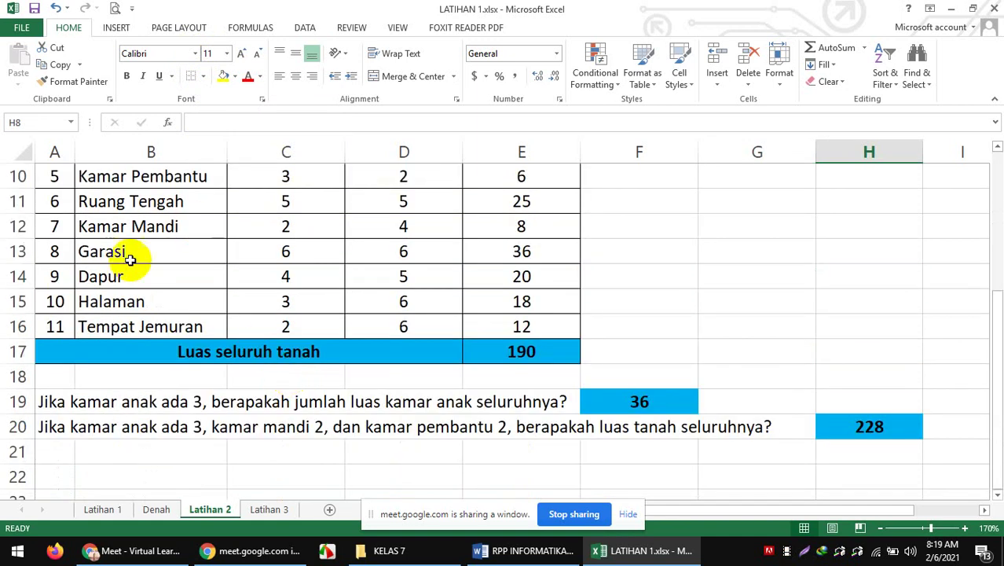
{"action": "left_click_drag", "start_coordinate": [988, 348], "coordinate": [993, 259]}
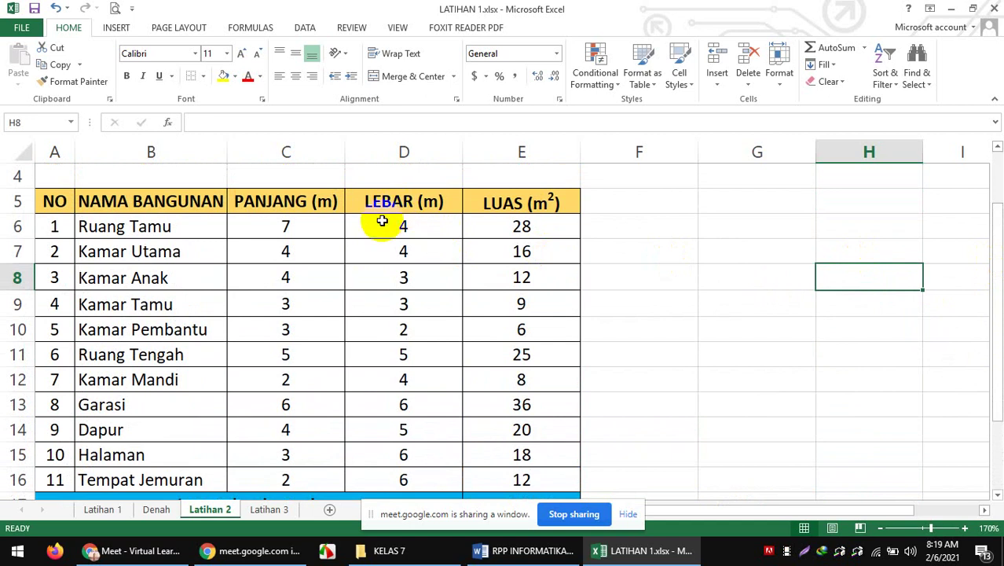
{"action": "left_click", "coordinate": [134, 550]}
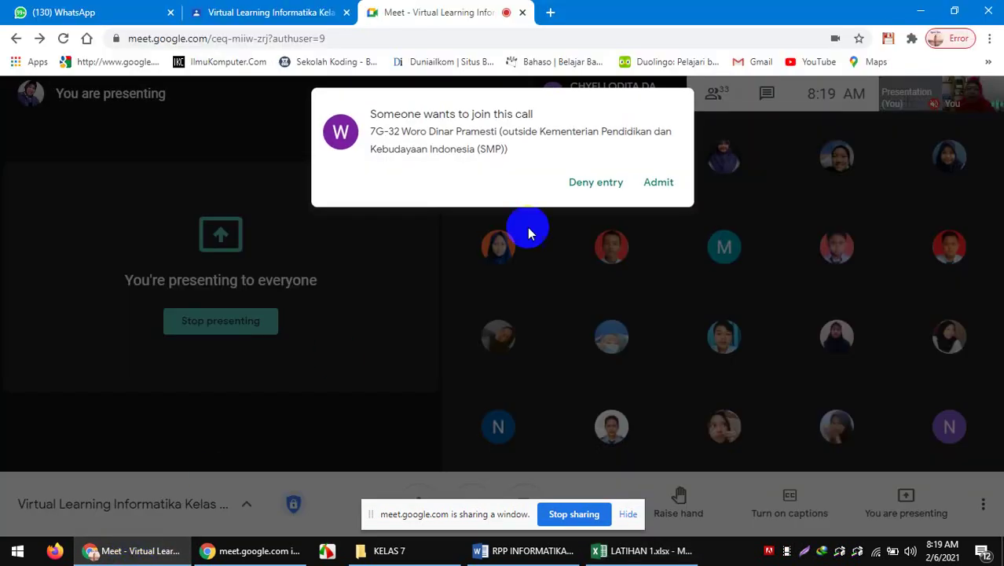
{"action": "left_click", "coordinate": [658, 182]}
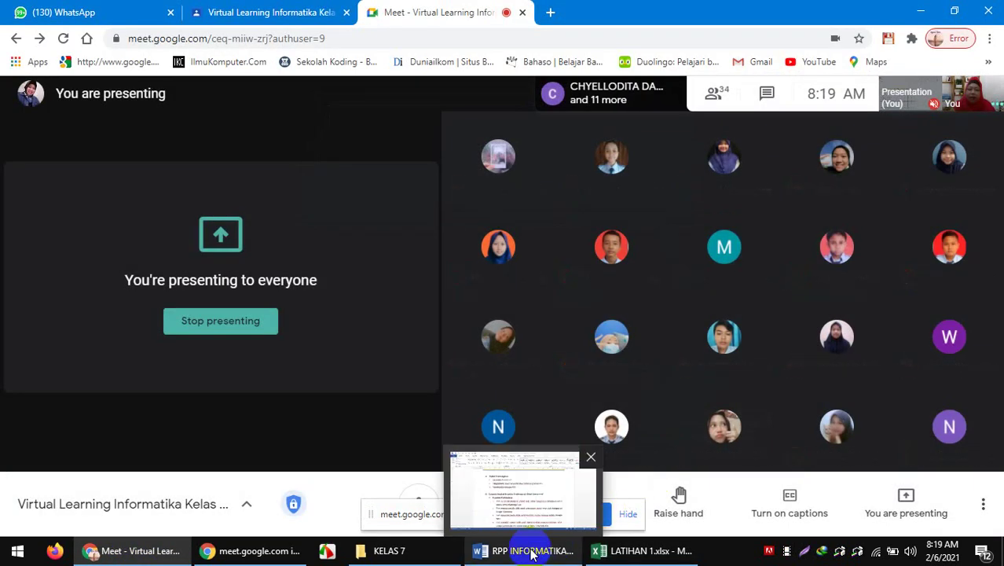
{"action": "left_click", "coordinate": [601, 550]}
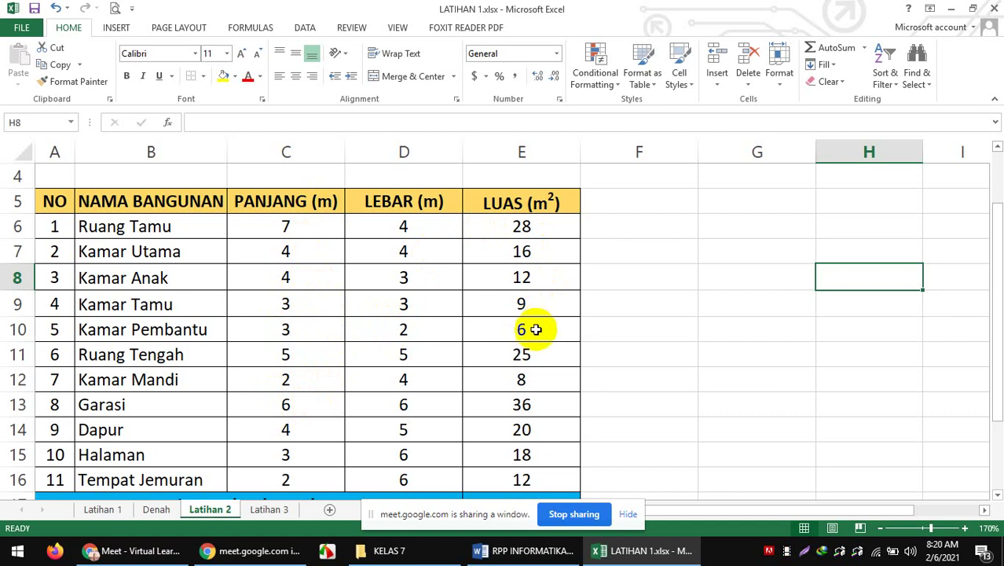
Set the Ruang Tamu PANJANG value in C6 back to 6
{"action": "left_click", "coordinate": [279, 226]}
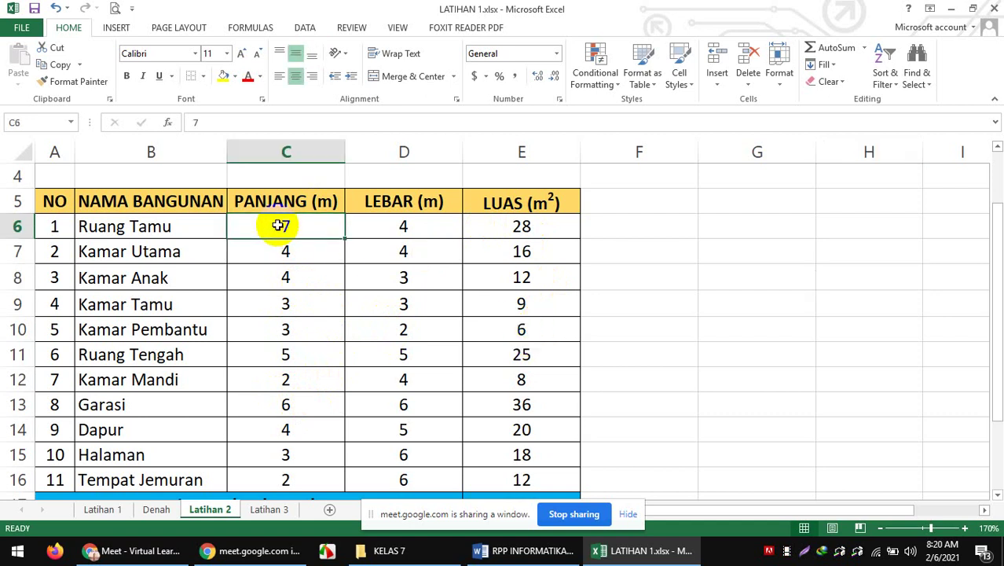
{"action": "type", "text": "6"}
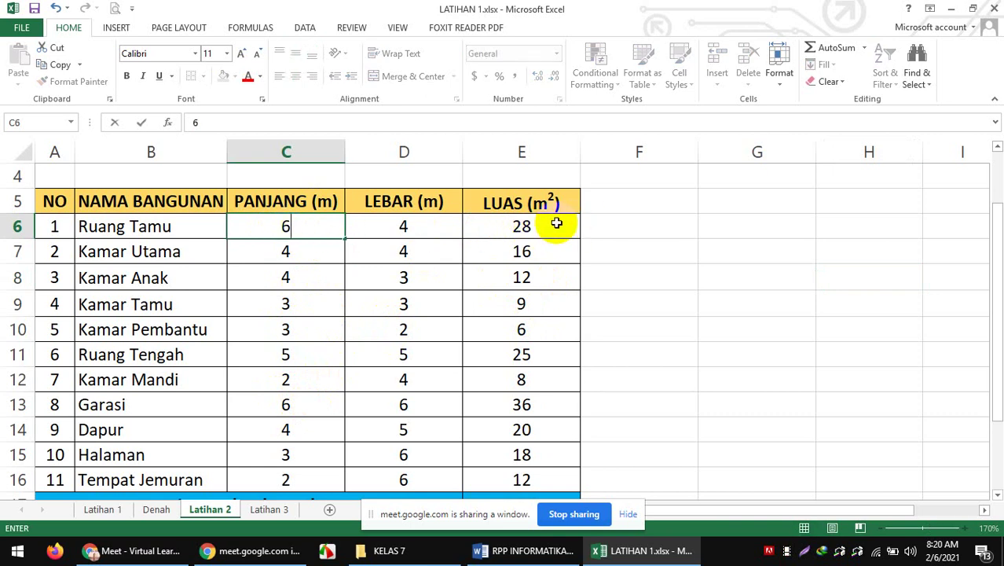
{"action": "key", "text": "Return"}
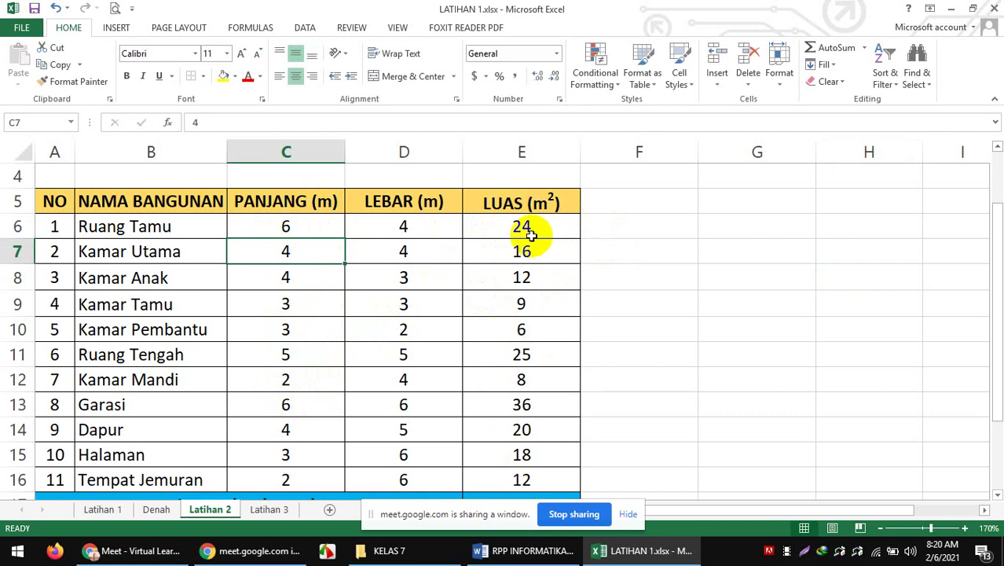
Admit two waiting students to the Google Meet call, one after the other, returning to the LATIHAN 1.xlsx workbook each time
{"action": "left_click", "coordinate": [158, 553]}
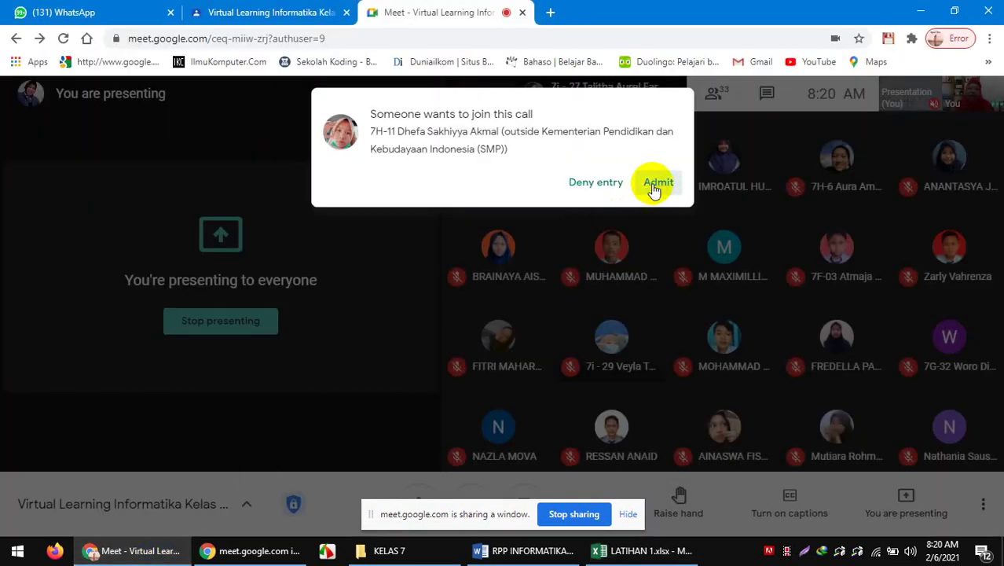
{"action": "left_click", "coordinate": [652, 187]}
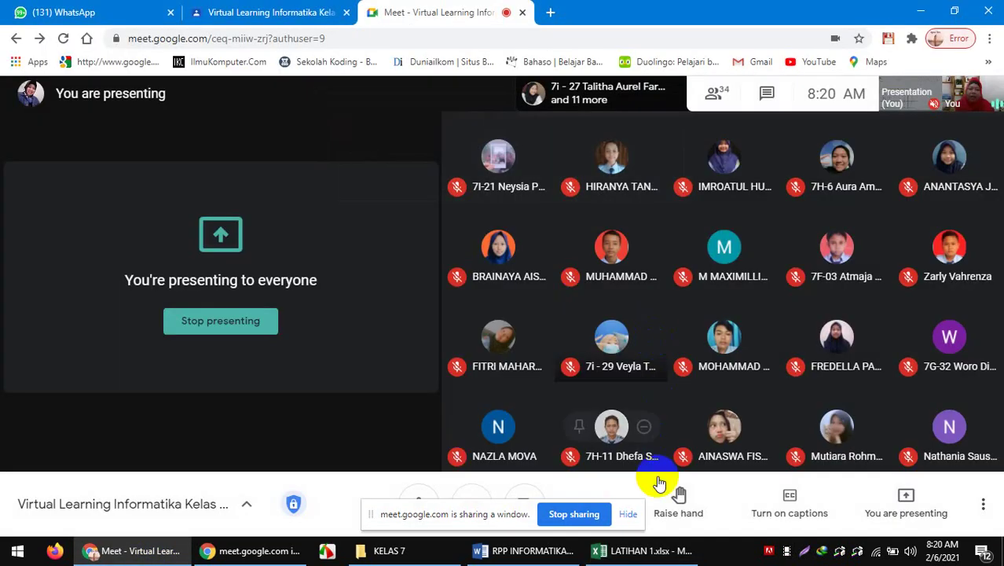
{"action": "left_click", "coordinate": [629, 550]}
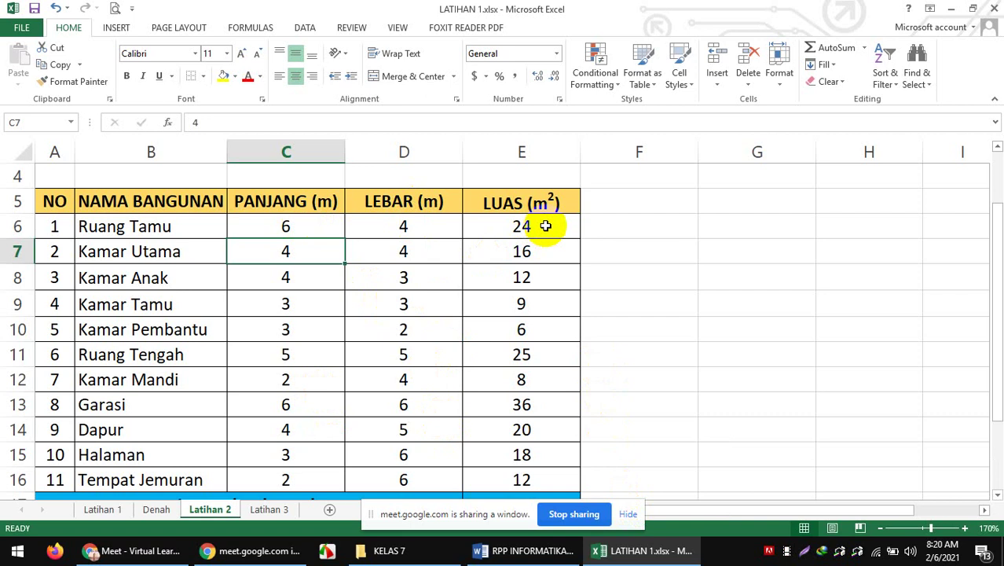
{"action": "left_click", "coordinate": [132, 551]}
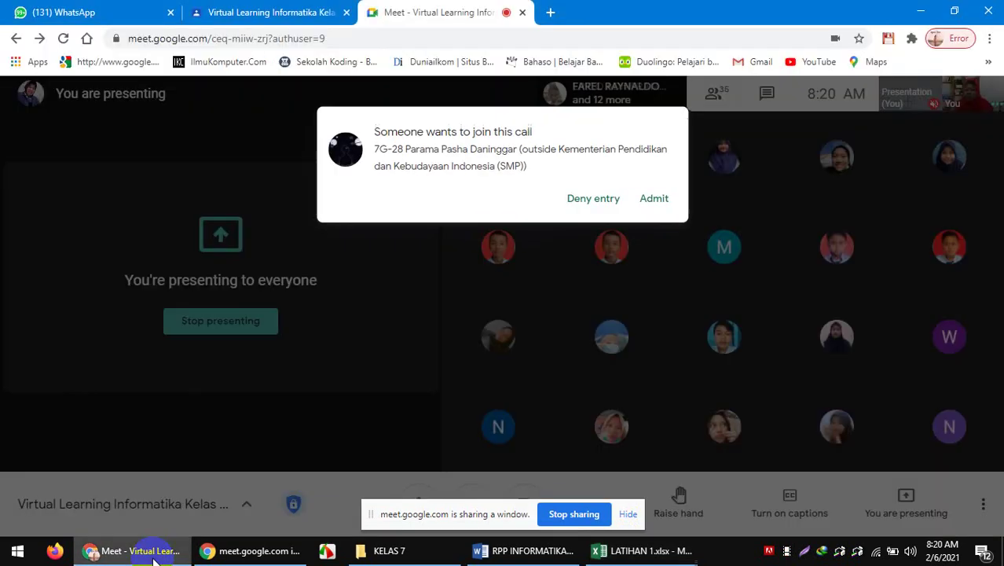
{"action": "left_click", "coordinate": [670, 201]}
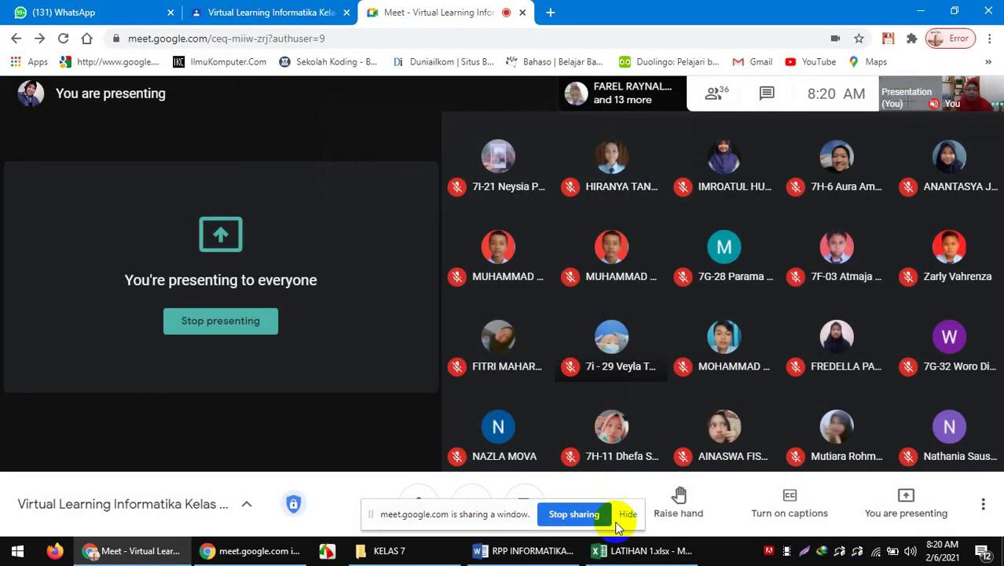
{"action": "left_click", "coordinate": [640, 554]}
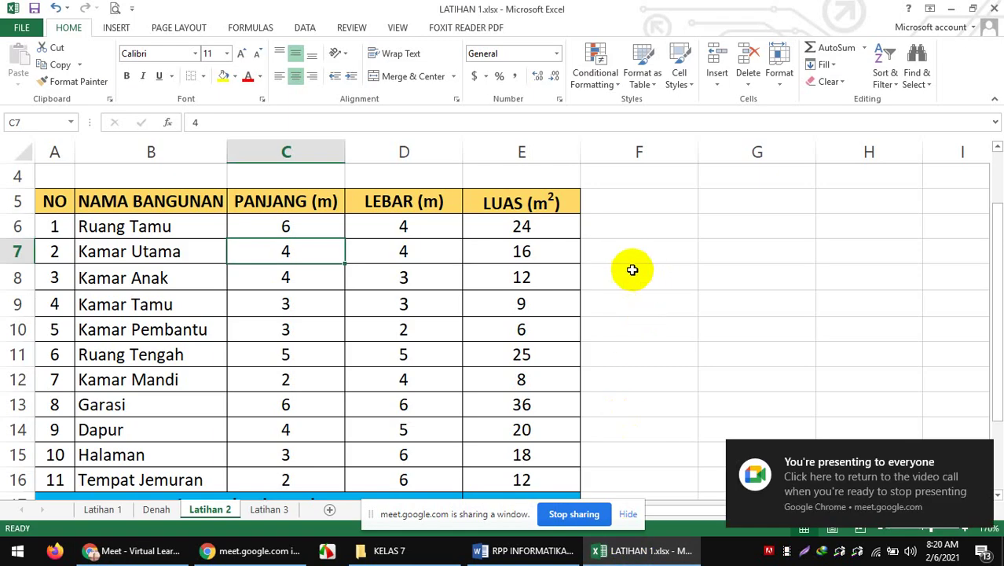
Clear the LUAS column from E6 to E17, including the Luas seluruh tanah total
{"action": "left_click_drag", "start_coordinate": [503, 231], "coordinate": [512, 449]}
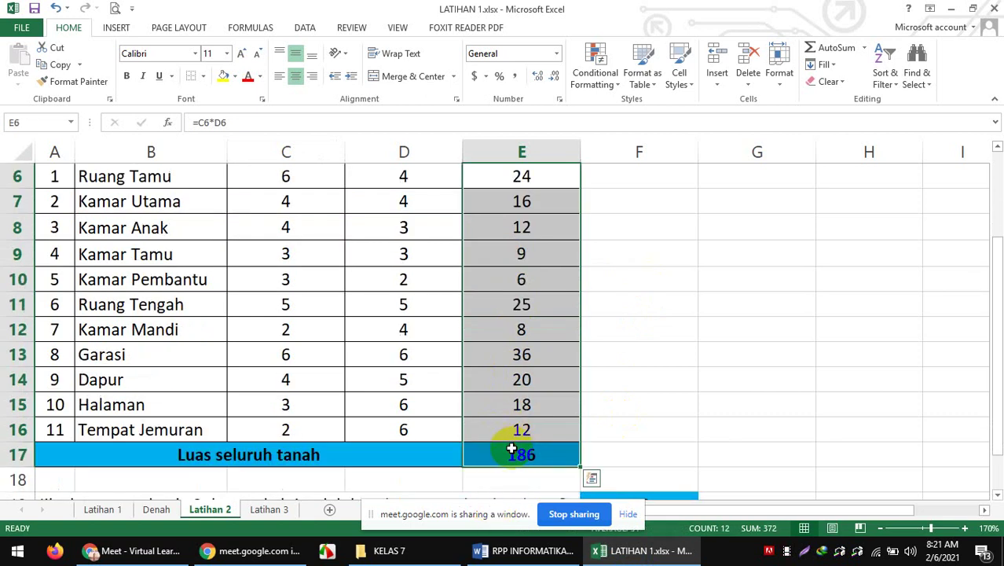
{"action": "key", "text": "Delete"}
{"action": "left_click", "coordinate": [679, 350]}
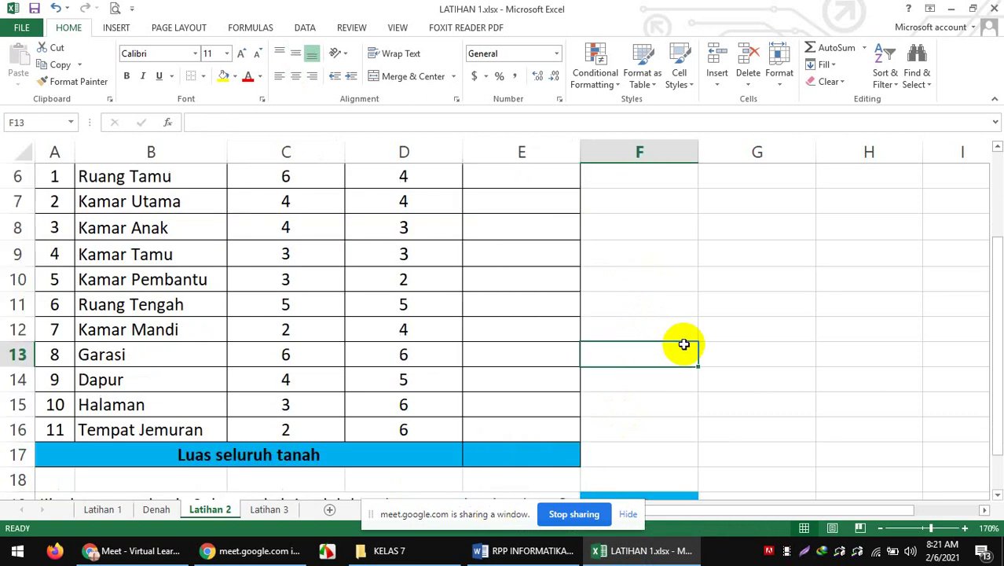
{"action": "scroll", "coordinate": [679, 345], "scroll_direction": "down", "scroll_amount": 2}
{"action": "scroll", "coordinate": [680, 346], "scroll_direction": "up", "scroll_amount": 4}
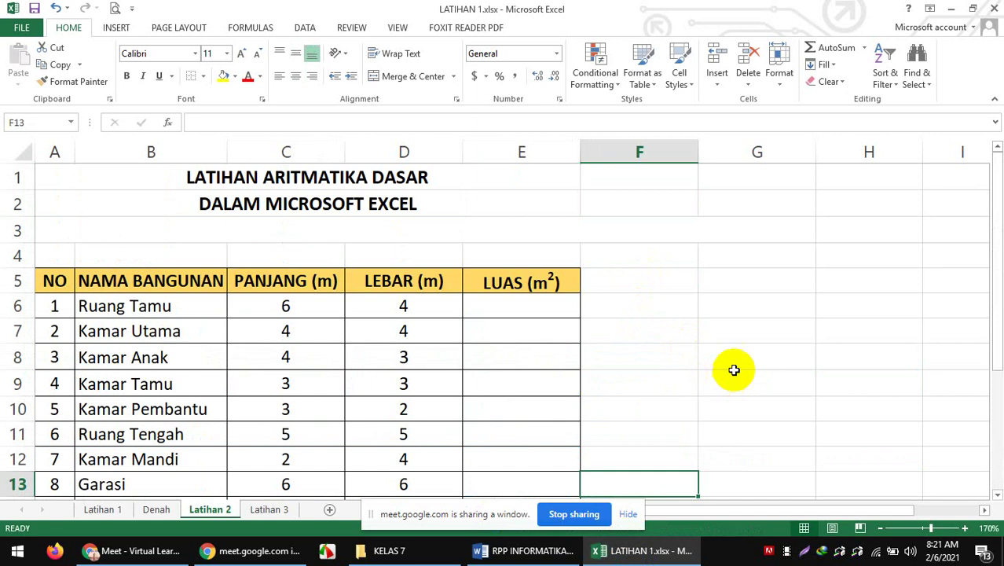
Enter the formula =C6*D6 in the Ruang Tamu LUAS cell E6 by referencing its PANJANG and LEBAR cells
{"action": "left_click", "coordinate": [514, 308]}
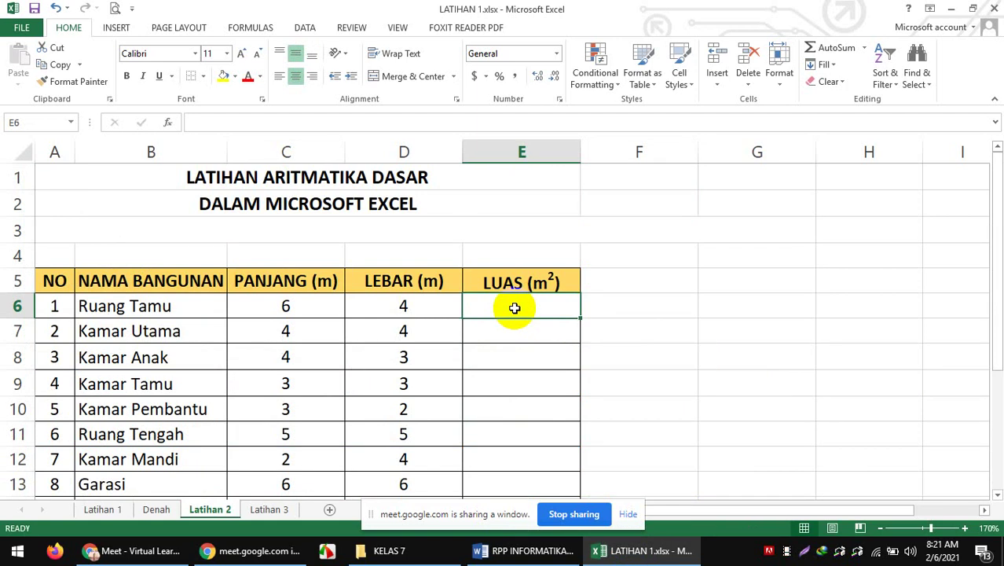
{"action": "type", "text": "="}
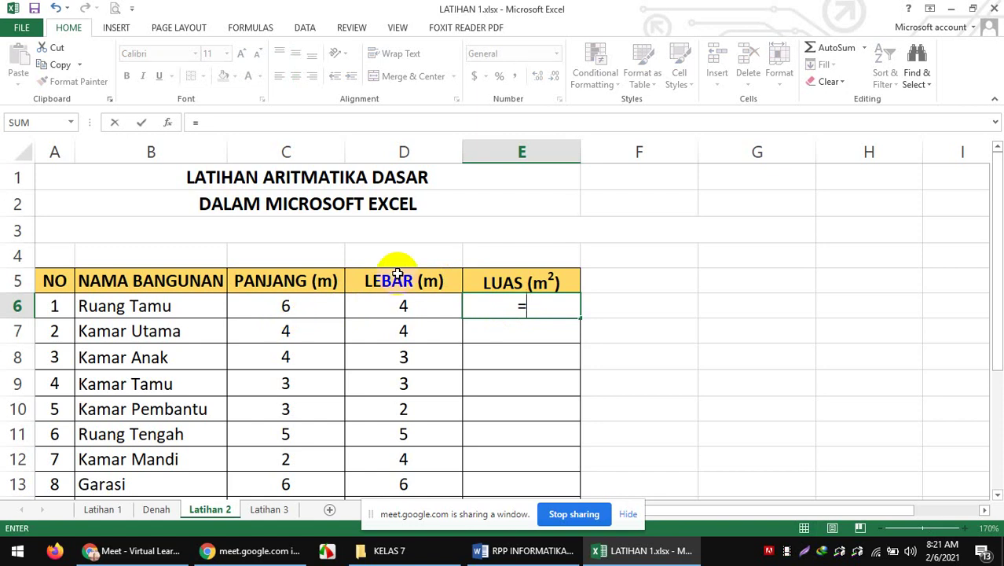
{"action": "type", "text": "C6"}
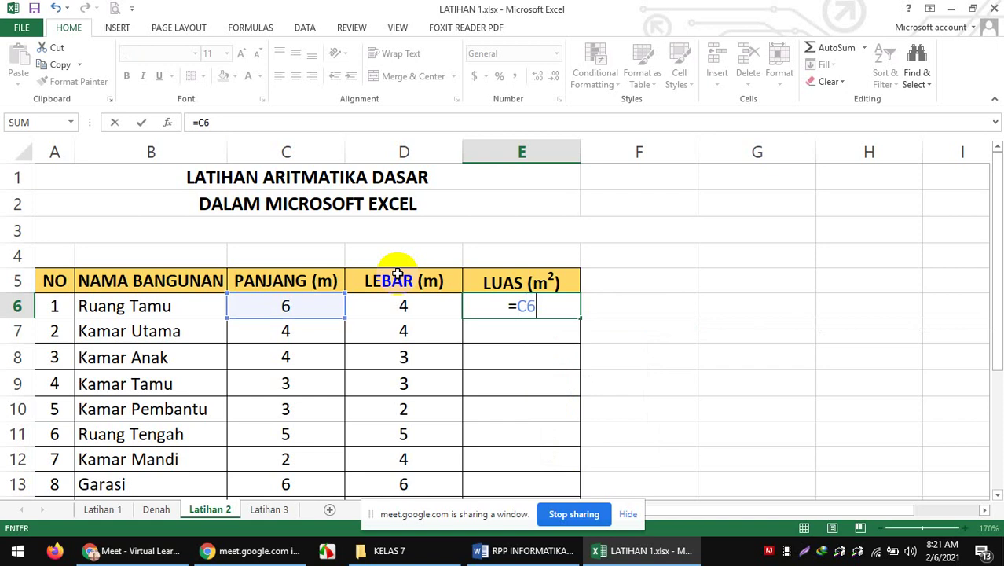
{"action": "key", "text": "BackSpace"}
{"action": "key", "text": "BackSpace"}
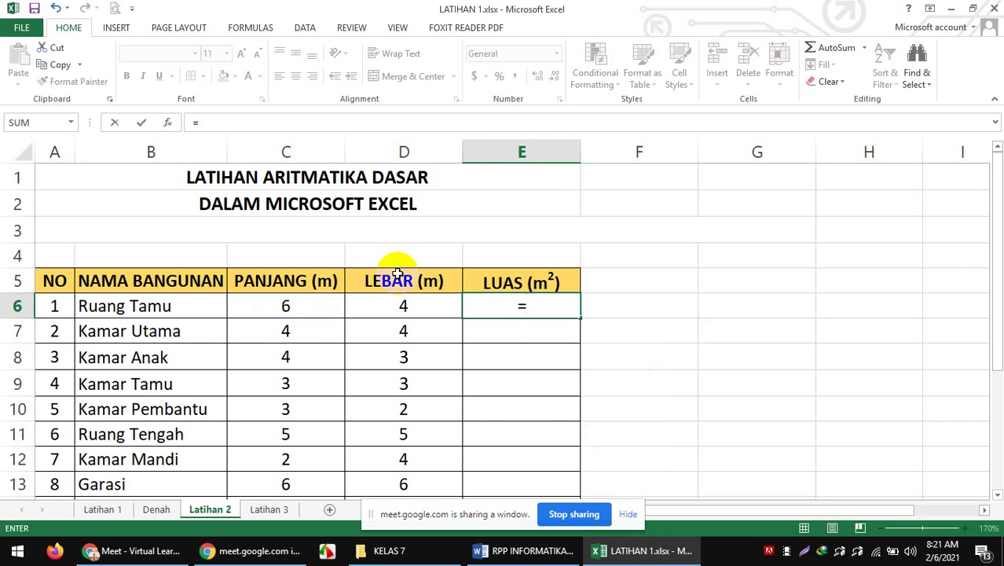
{"action": "left_click", "coordinate": [286, 307]}
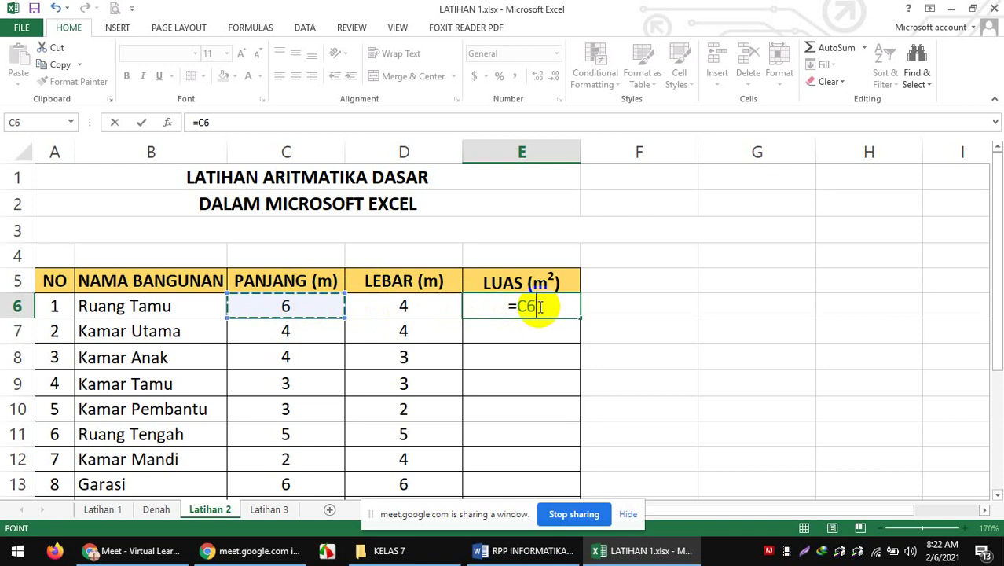
{"action": "type", "text": "*"}
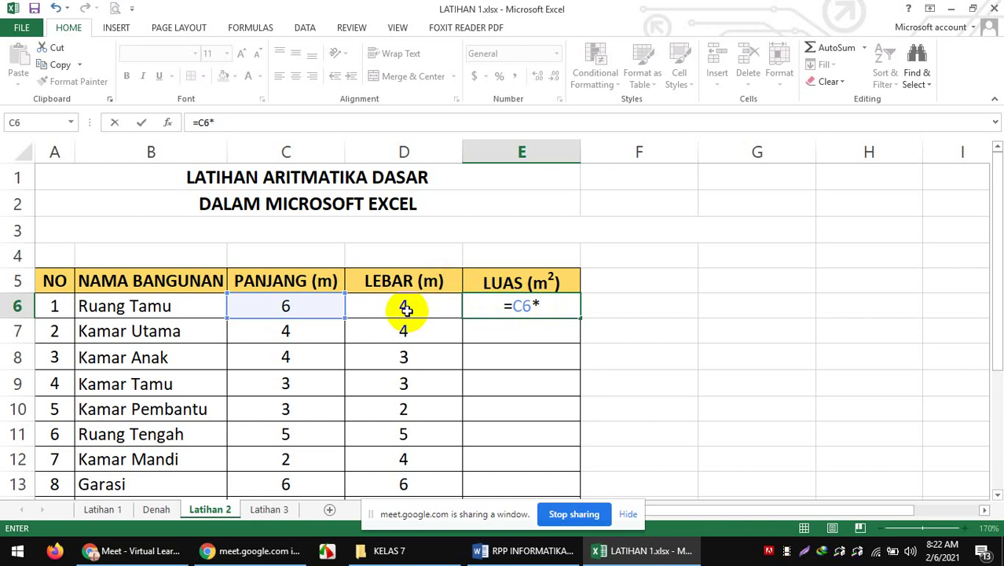
{"action": "type", "text": "D"}
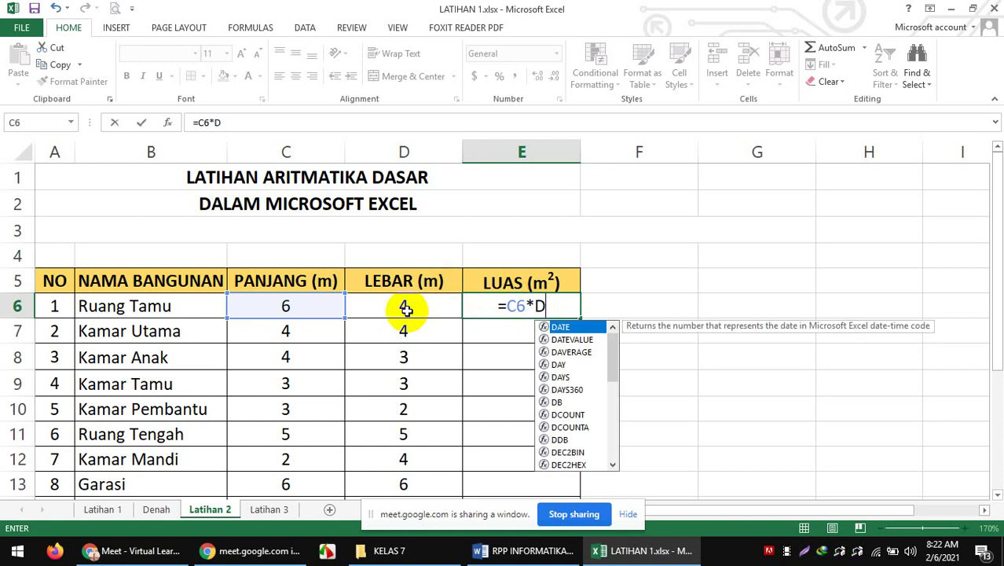
{"action": "type", "text": "6"}
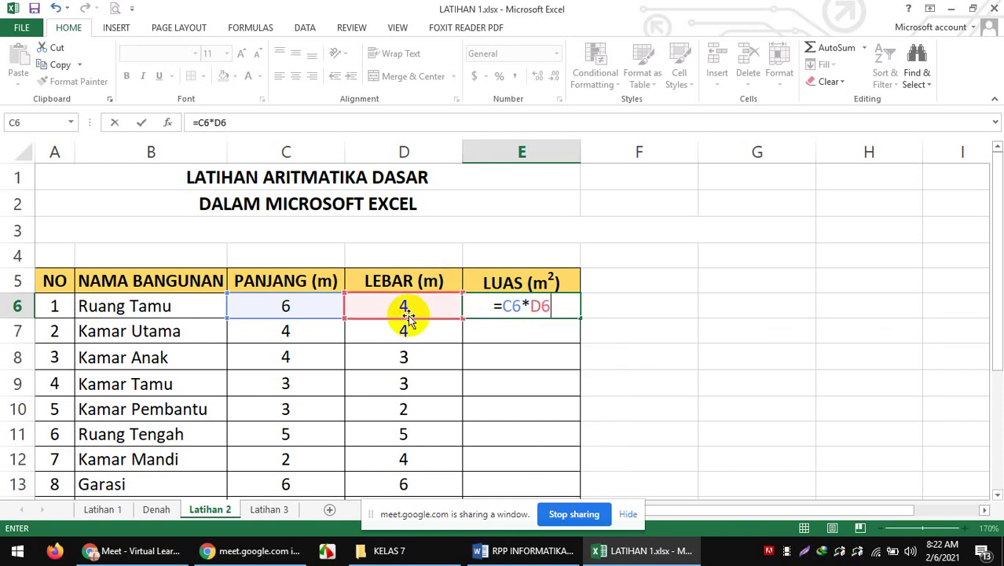
{"action": "key", "text": "BackSpace"}
{"action": "key", "text": "BackSpace"}
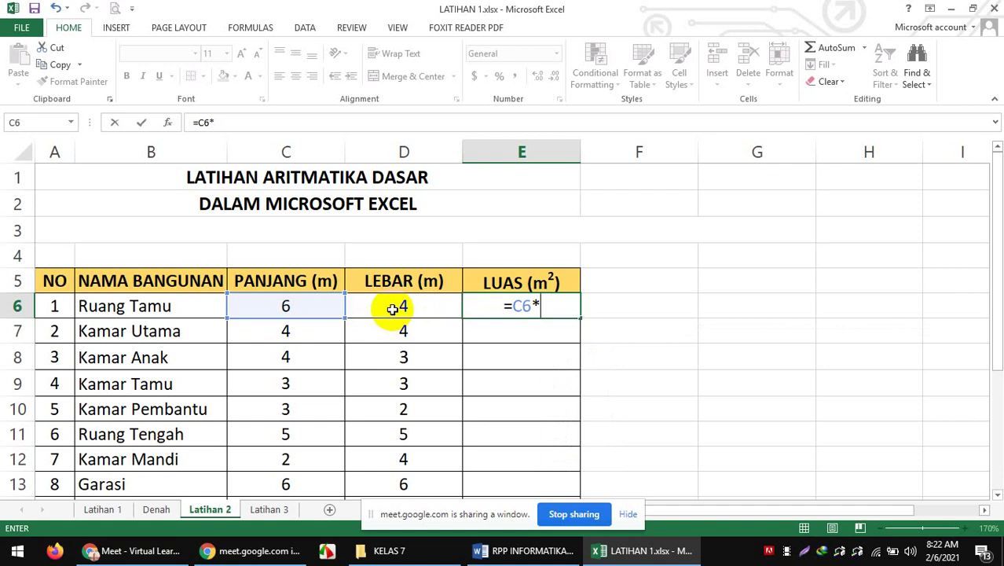
{"action": "left_click", "coordinate": [392, 309]}
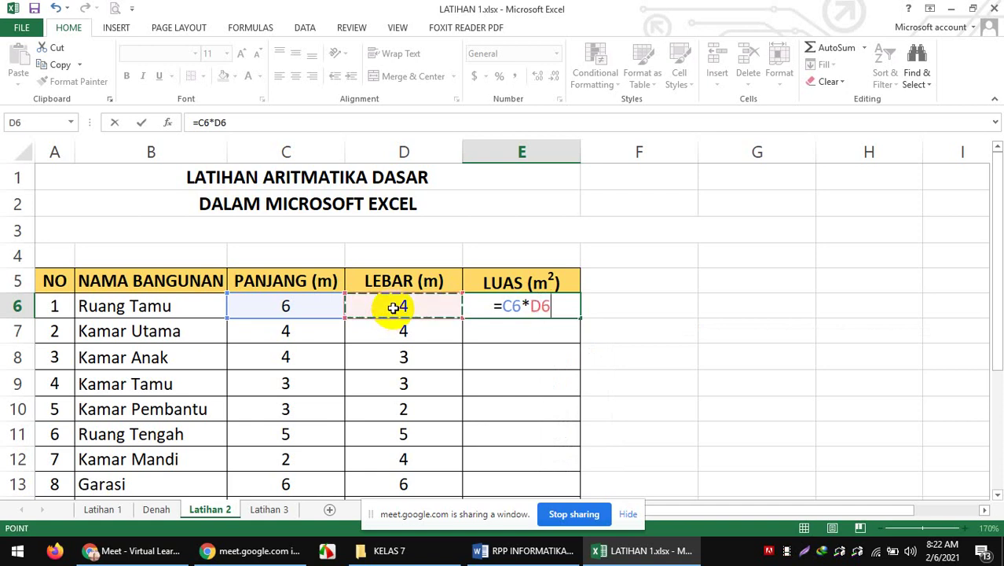
{"action": "key", "text": "Return"}
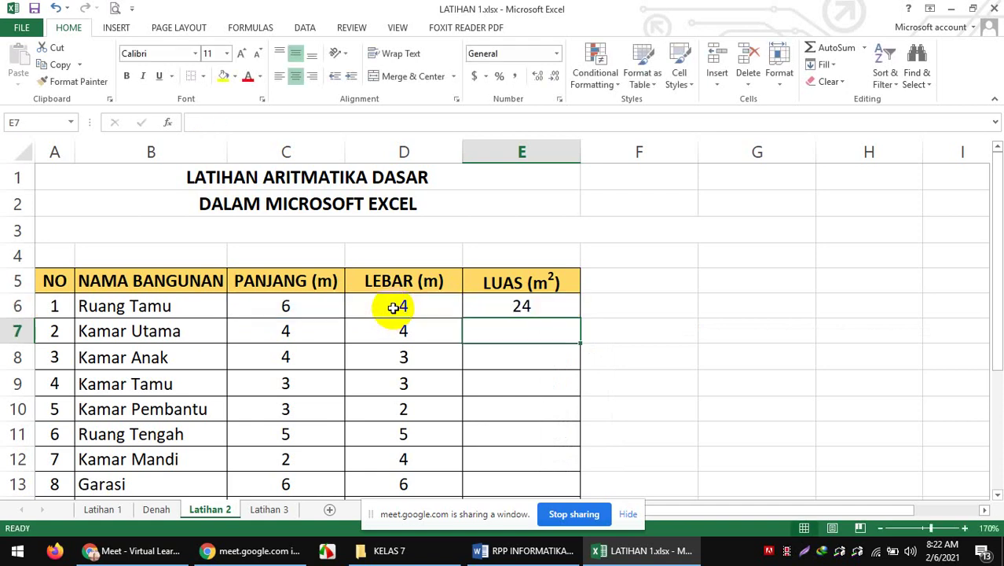
Test the Ruang Tamu LUAS formula by changing the PANJANG value in C6 to 10 and then to 20
{"action": "left_click", "coordinate": [497, 303]}
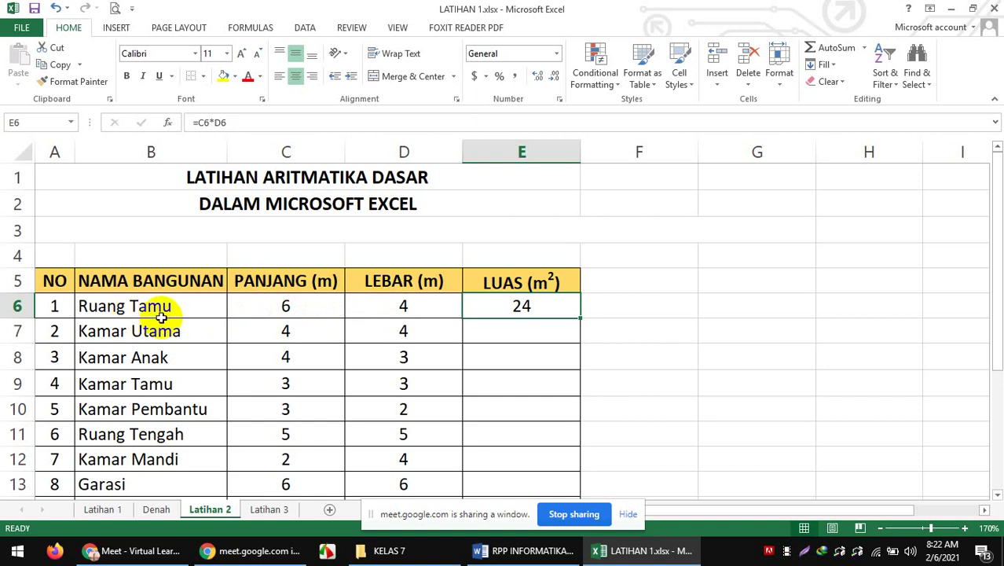
{"action": "left_click", "coordinate": [311, 309]}
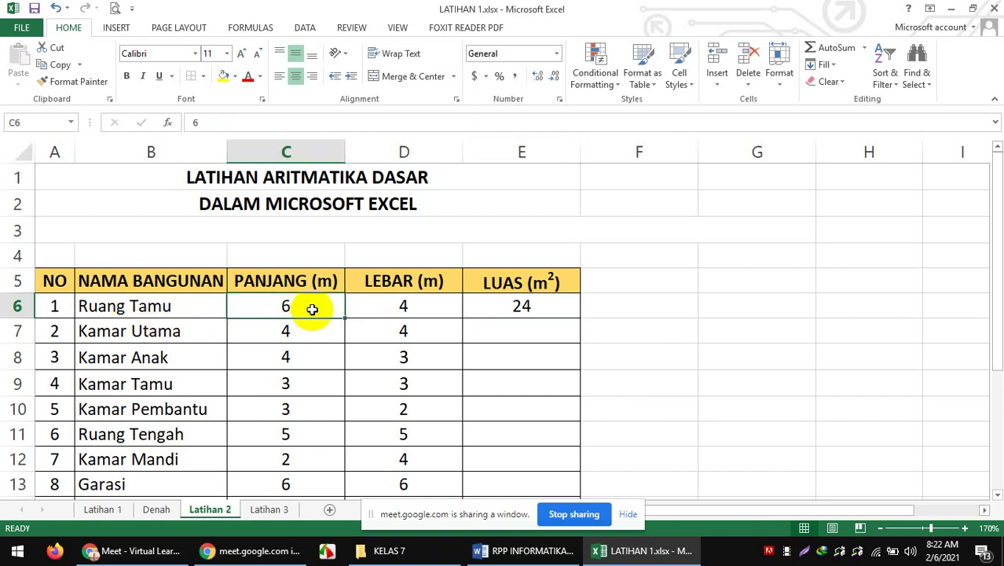
{"action": "type", "text": "10"}
{"action": "key", "text": "Return"}
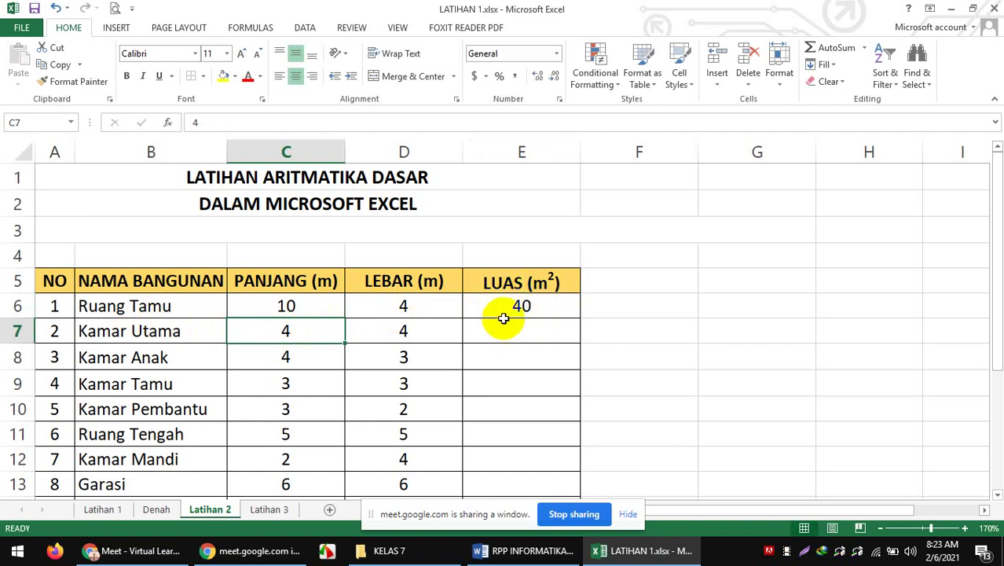
{"action": "left_click", "coordinate": [299, 302]}
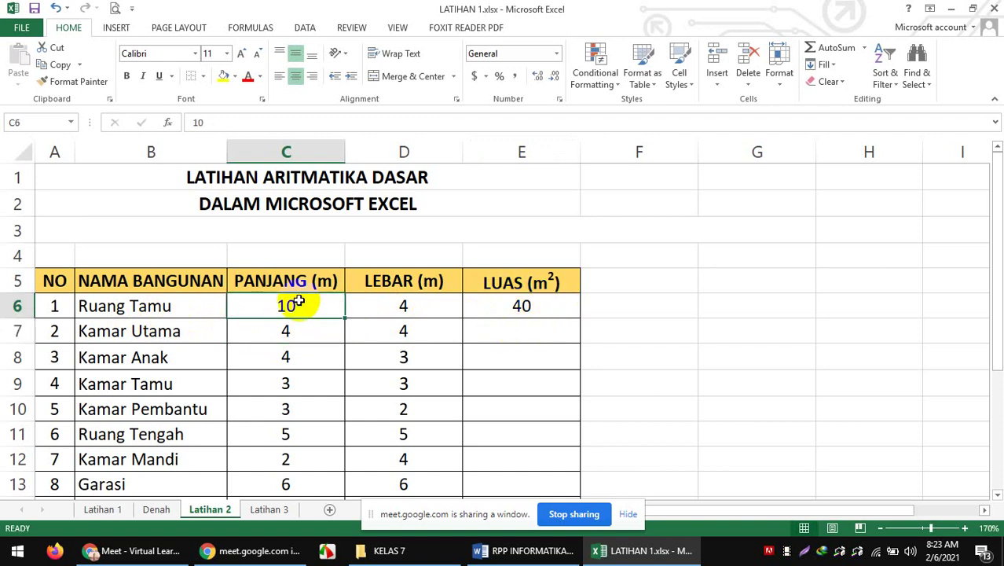
{"action": "type", "text": "20"}
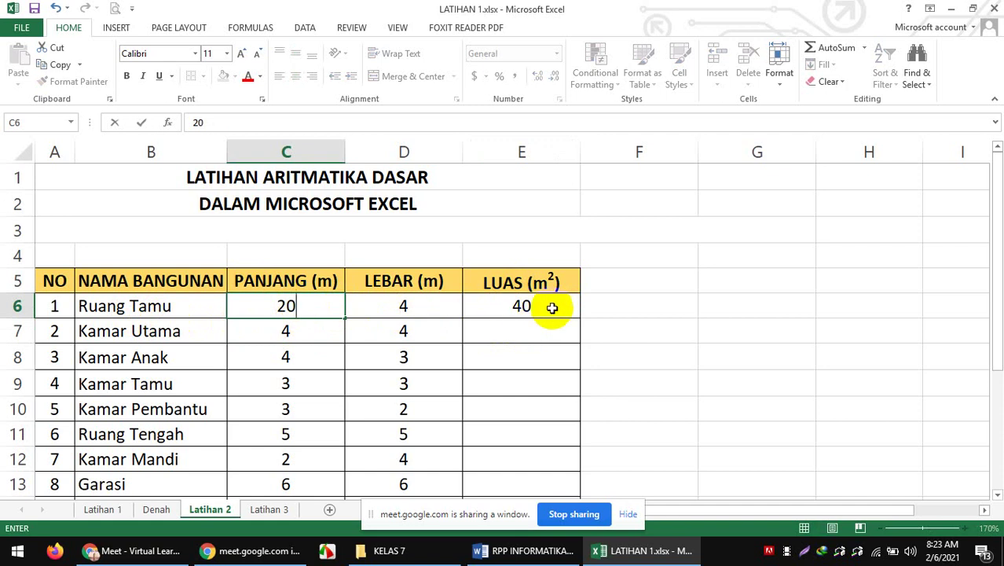
{"action": "key", "text": "Return"}
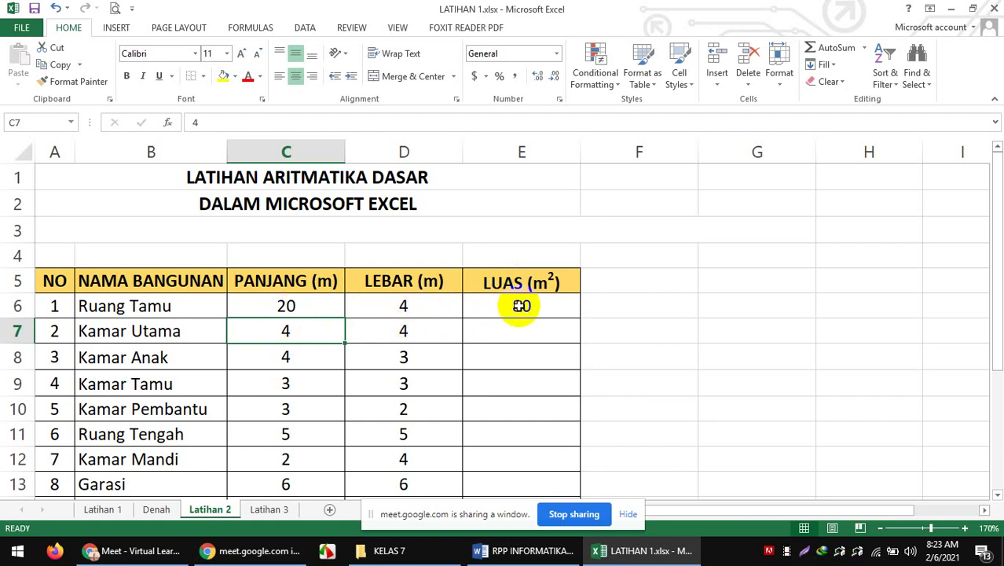
Restore the Ruang Tamu PANJANG value in C6 to 6 and select its LUAS formula in E6
{"action": "left_click", "coordinate": [259, 308]}
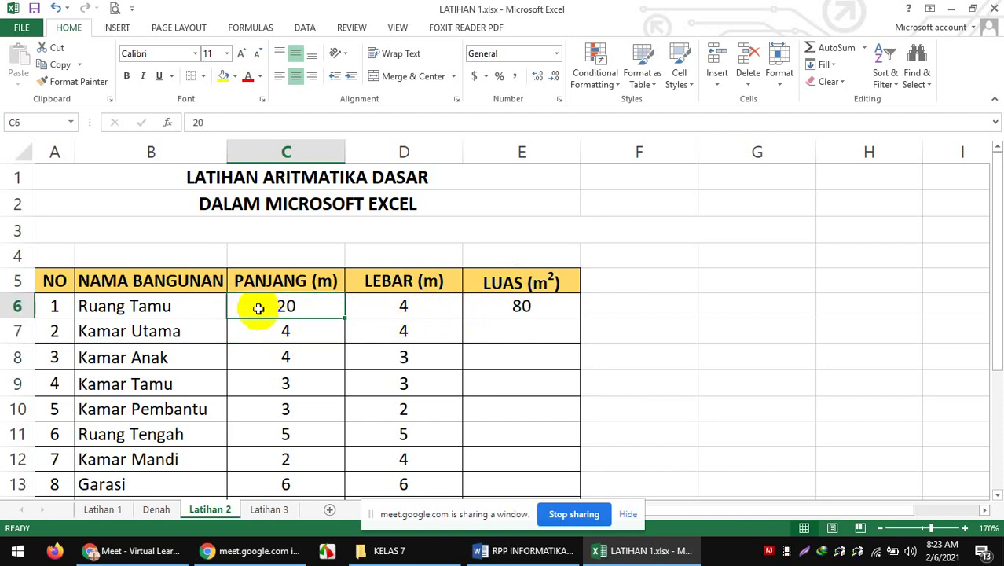
{"action": "type", "text": "6"}
{"action": "left_click", "coordinate": [667, 297]}
{"action": "left_click", "coordinate": [548, 304]}
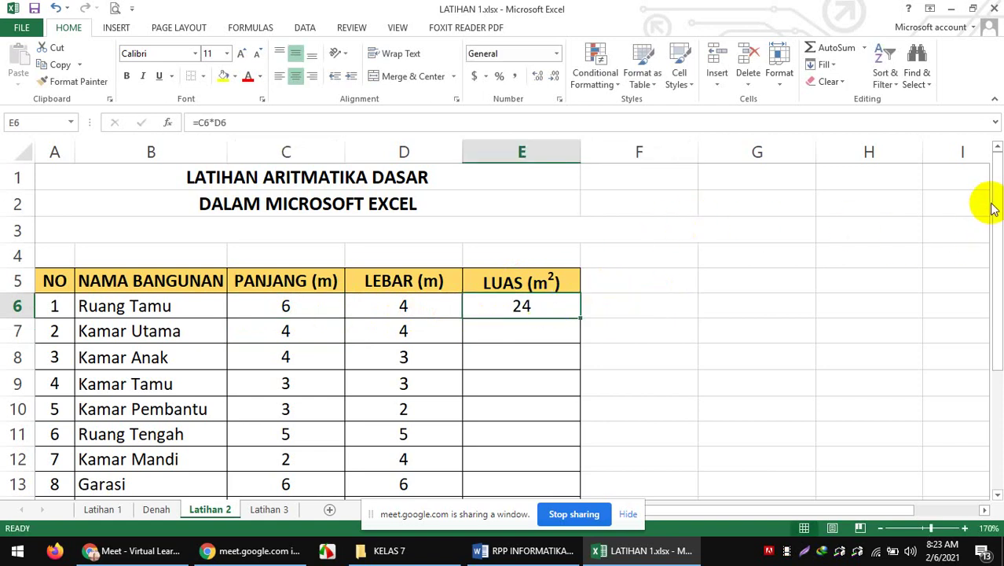
Enter the formula =C7*D7 in the Kamar Utama LUAS cell E7
{"action": "left_click_drag", "start_coordinate": [994, 203], "coordinate": [984, 252]}
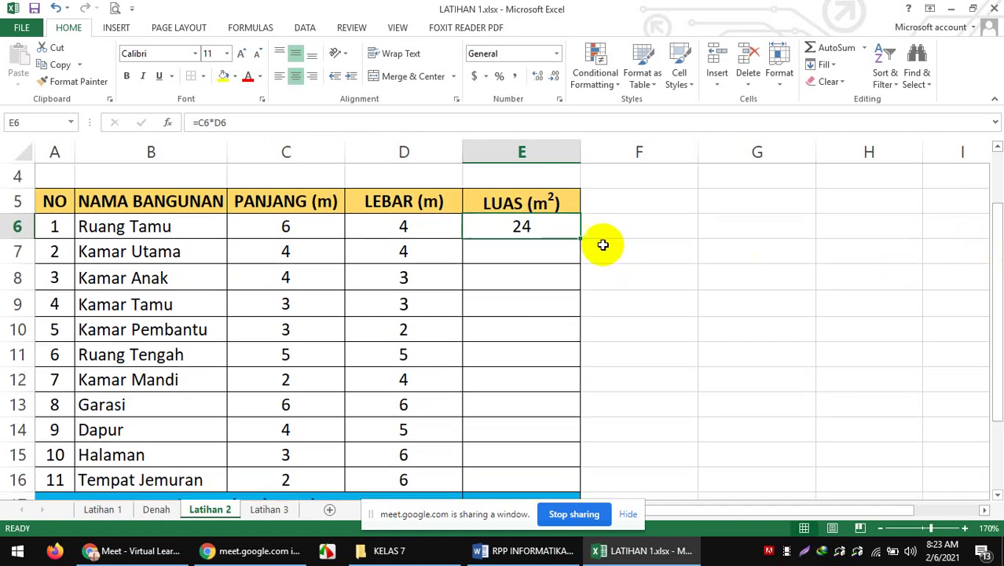
{"action": "left_click", "coordinate": [525, 247]}
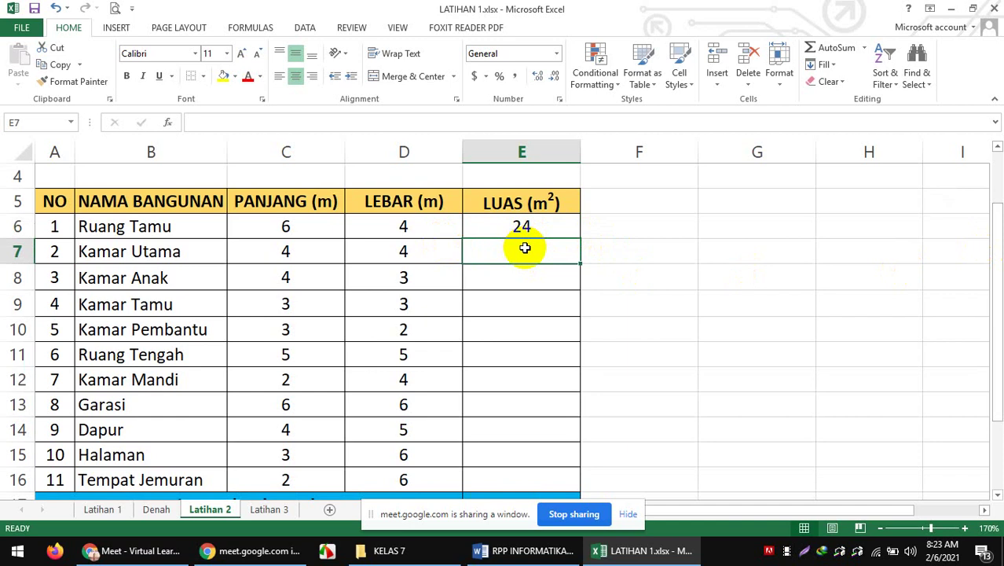
{"action": "type", "text": "="}
{"action": "left_click", "coordinate": [299, 252]}
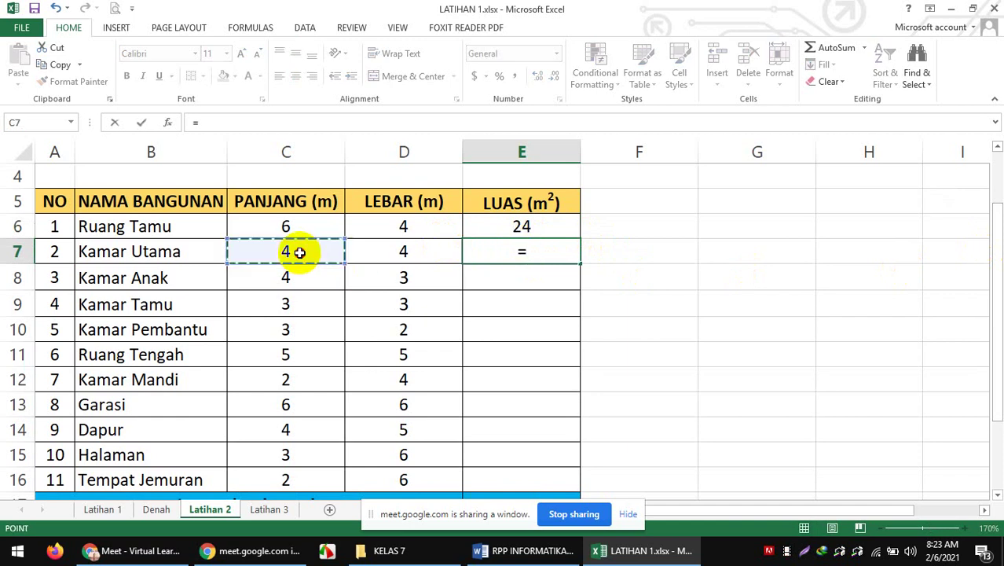
{"action": "type", "text": "*"}
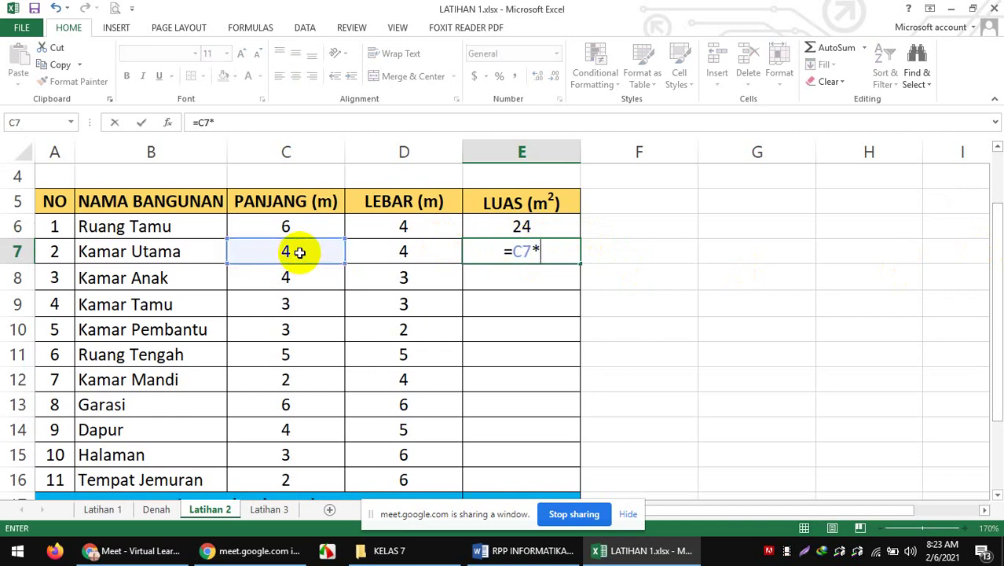
{"action": "left_click", "coordinate": [372, 251]}
{"action": "key", "text": "Return"}
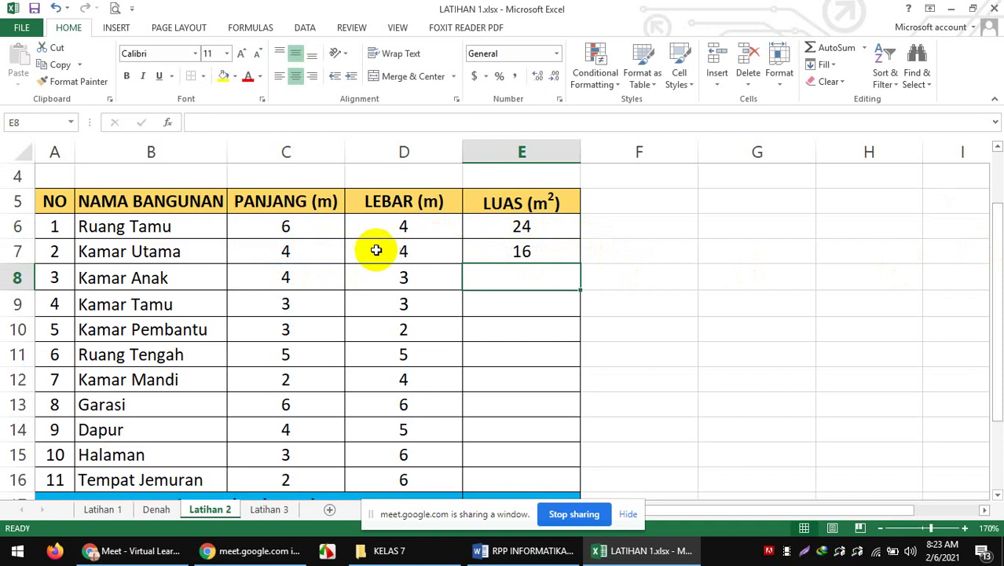
Fill the Ruang Tamu LUAS formula from E6 down to E16 for all the remaining rooms
{"action": "left_click", "coordinate": [529, 227]}
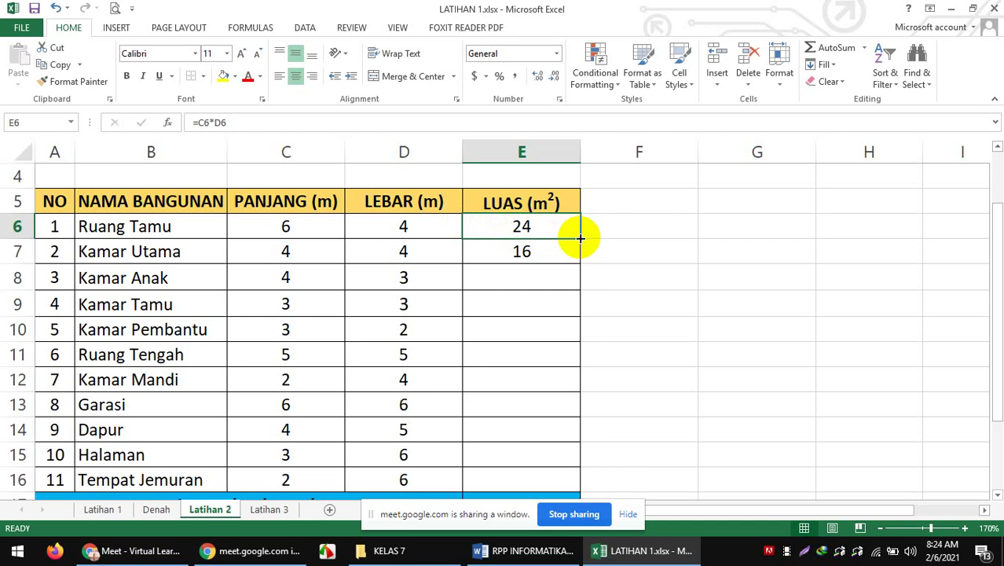
{"action": "left_click_drag", "start_coordinate": [580, 238], "coordinate": [570, 485]}
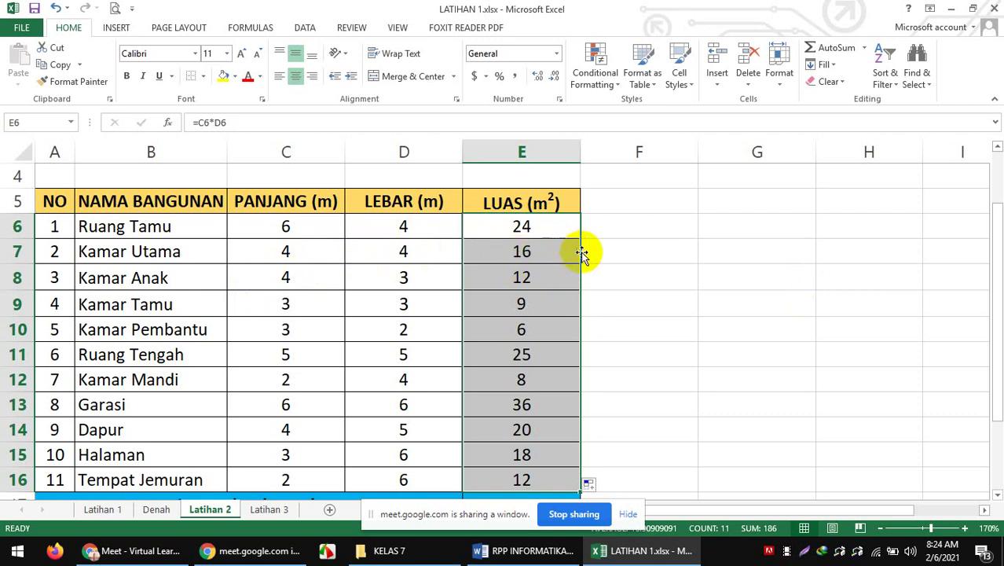
Switch to the Google Meet call, admit the waiting student, and return to the LATIHAN 1.xlsx workbook
{"action": "left_click", "coordinate": [134, 550]}
{"action": "left_click", "coordinate": [659, 189]}
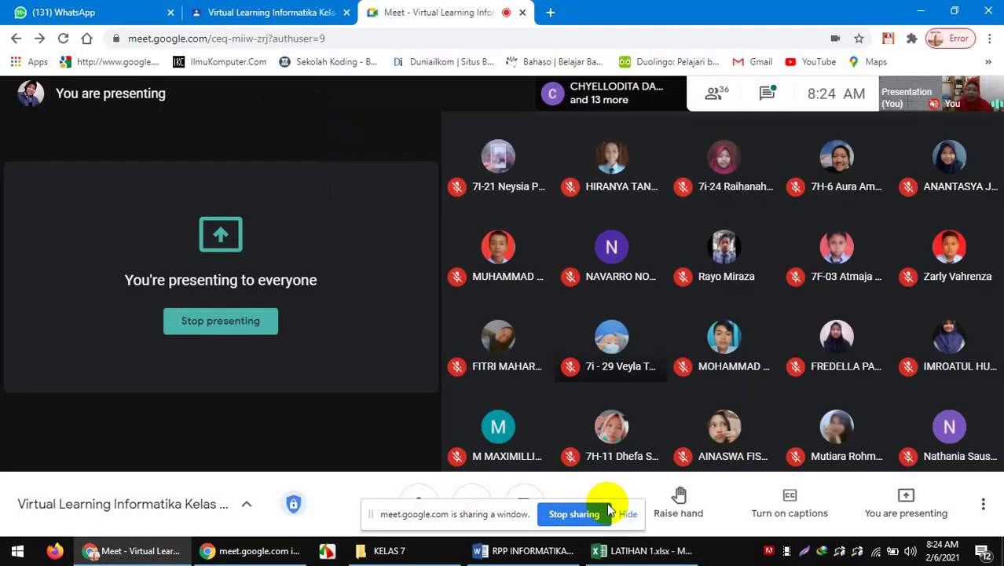
{"action": "left_click", "coordinate": [620, 553]}
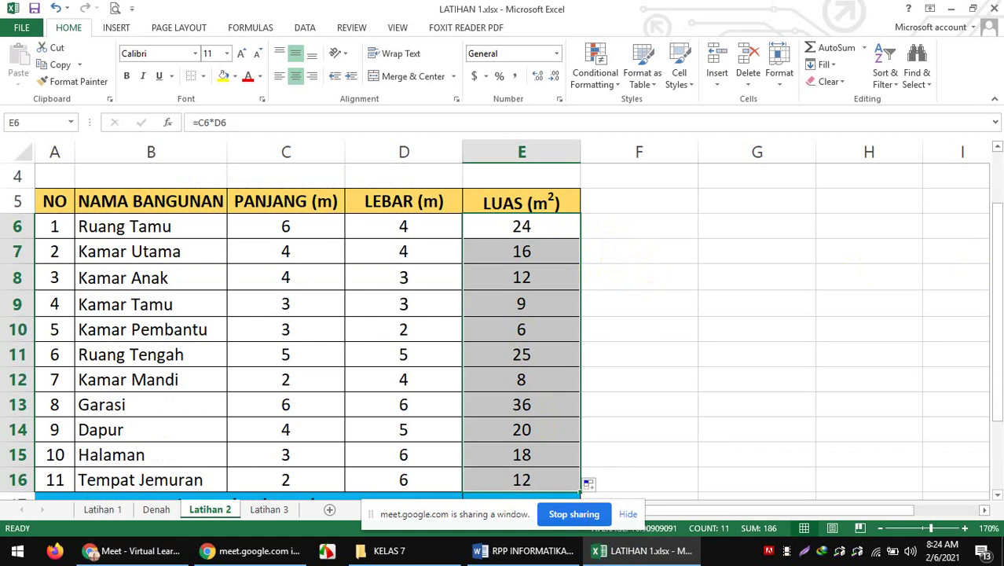
{"action": "left_click_drag", "start_coordinate": [994, 213], "coordinate": [997, 228]}
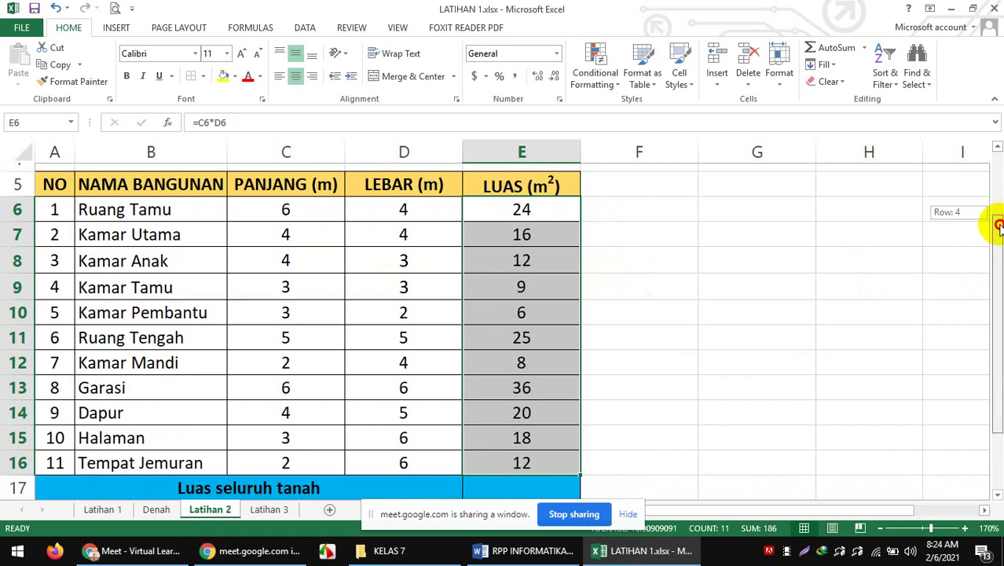
{"action": "left_click_drag", "start_coordinate": [998, 224], "coordinate": [998, 216]}
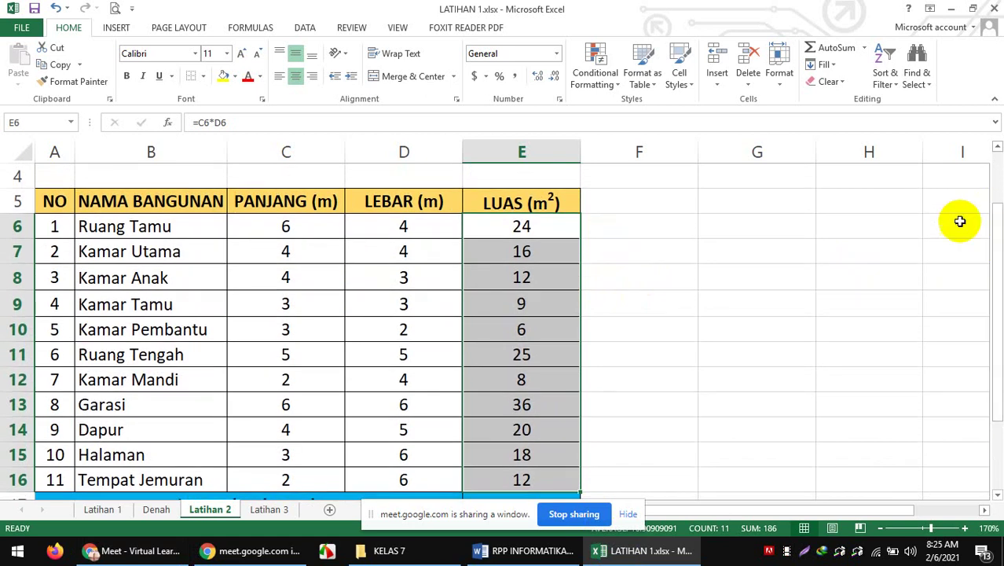
{"action": "left_click", "coordinate": [745, 289]}
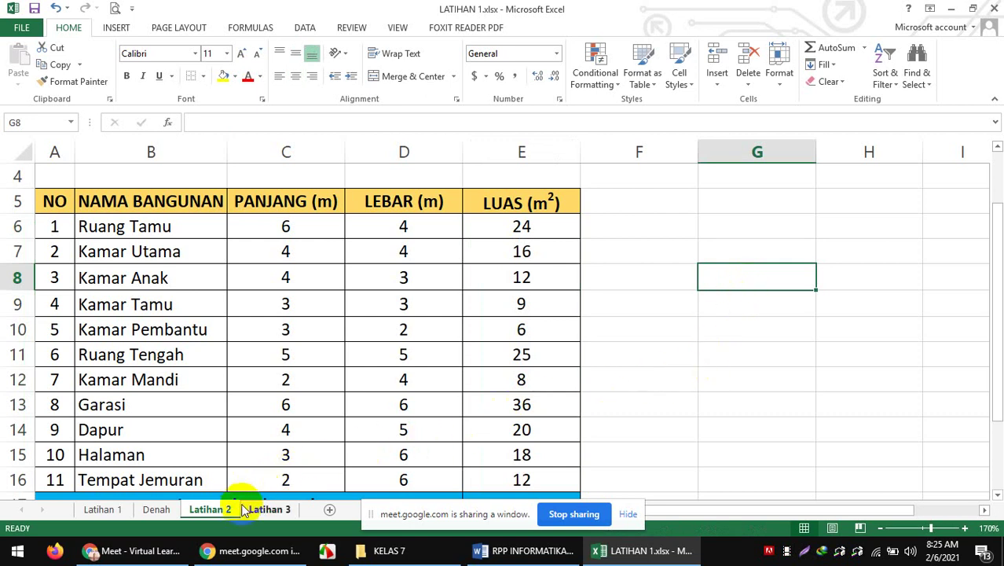
Check the participants in the Google Meet call and switch back to the LATIHAN 1.xlsx workbook
{"action": "mouse_move", "coordinate": [156, 553]}
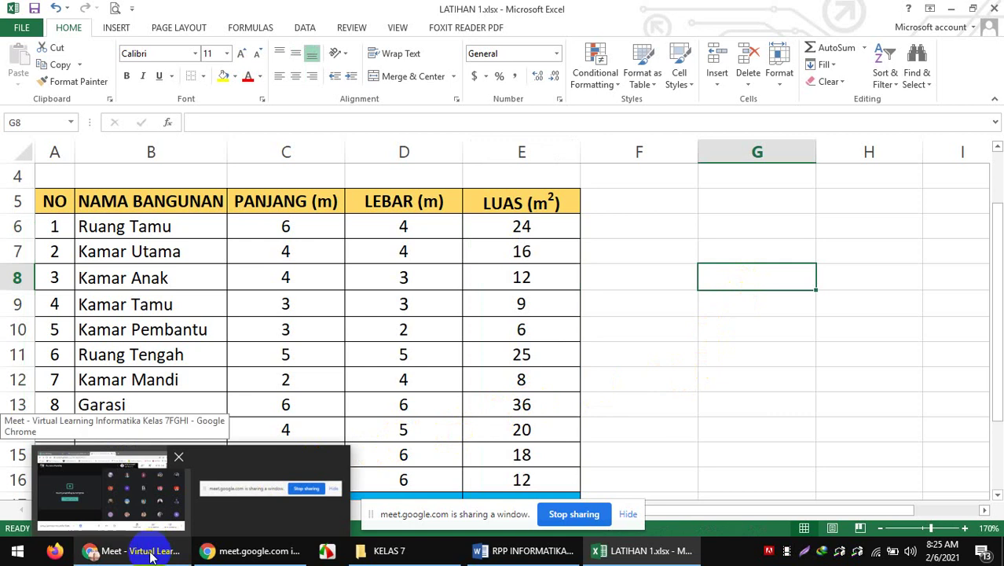
{"action": "left_click", "coordinate": [151, 554]}
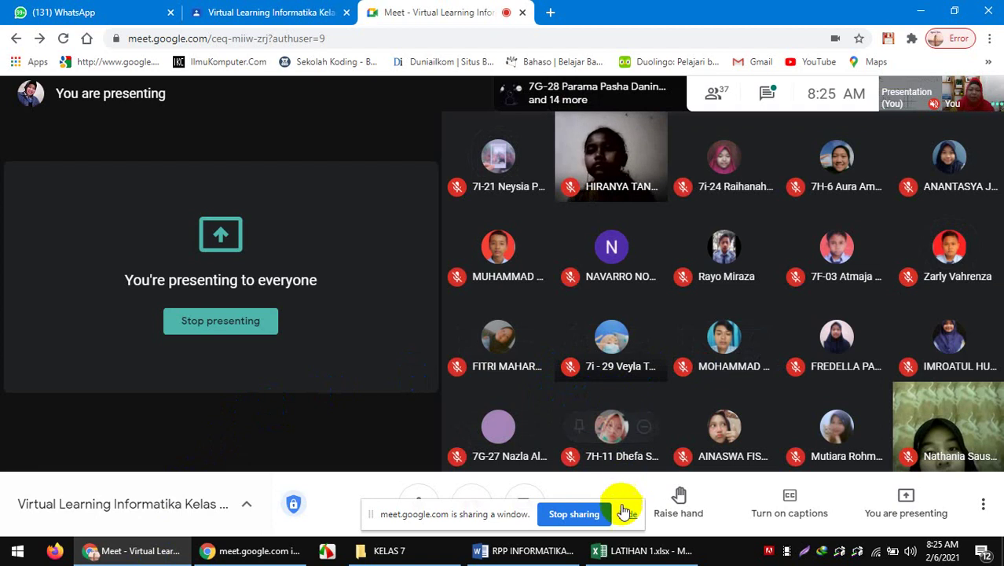
{"action": "mouse_move", "coordinate": [651, 554]}
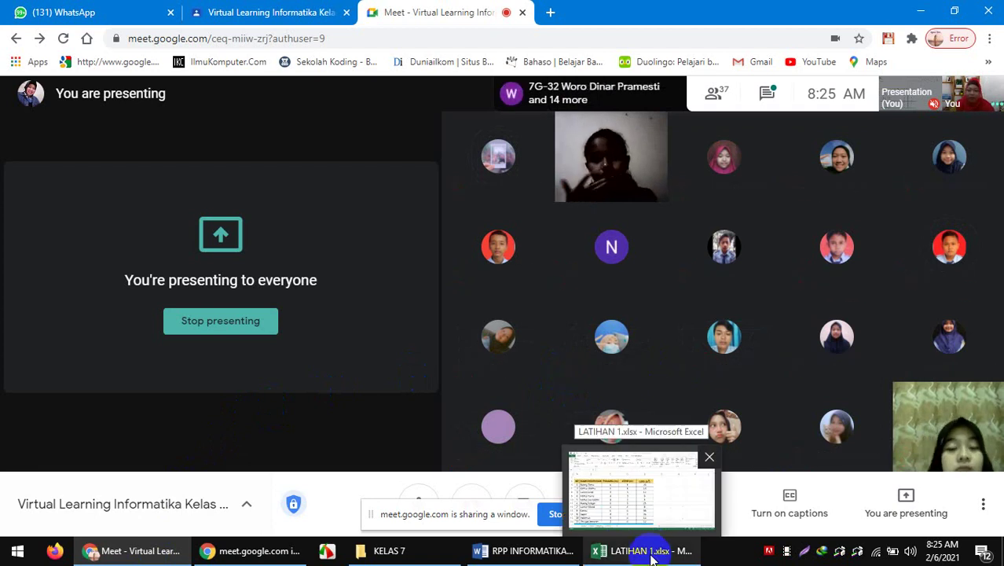
{"action": "left_click", "coordinate": [651, 553]}
{"action": "left_click", "coordinate": [810, 297]}
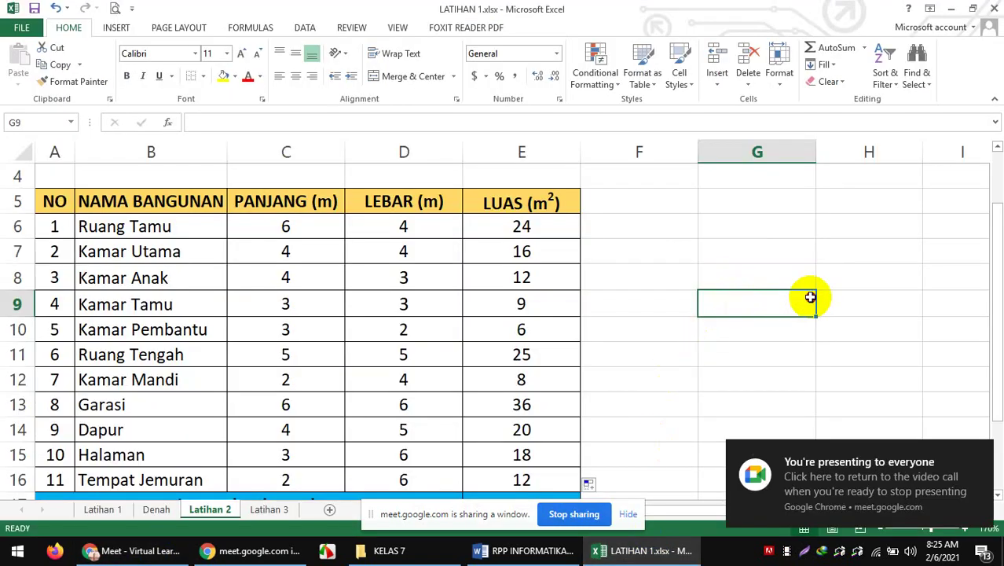
Switch to the Google Meet call, admit the student waiting to join, and return to the LATIHAN 1.xlsx workbook
{"action": "left_click", "coordinate": [116, 555]}
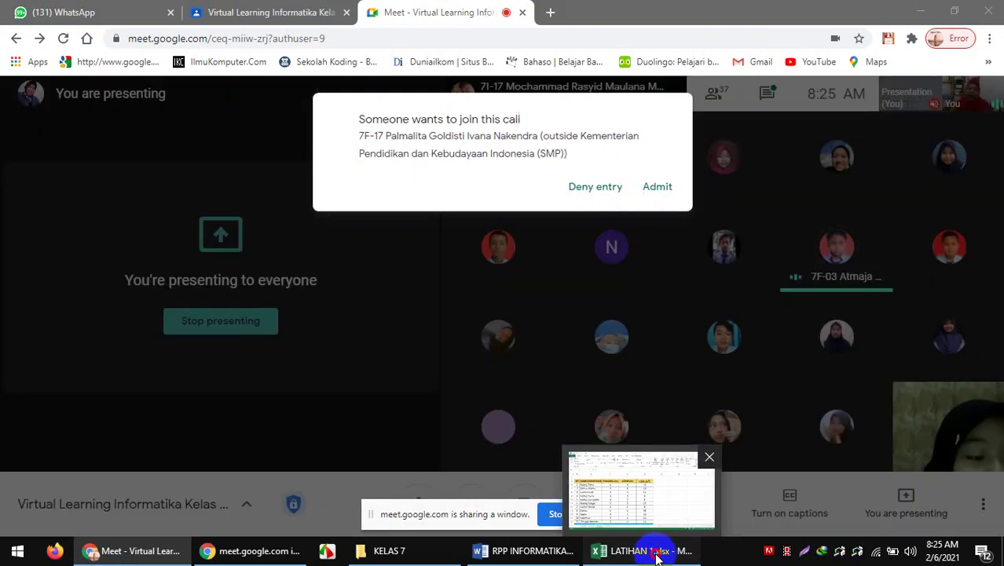
{"action": "left_click", "coordinate": [655, 552]}
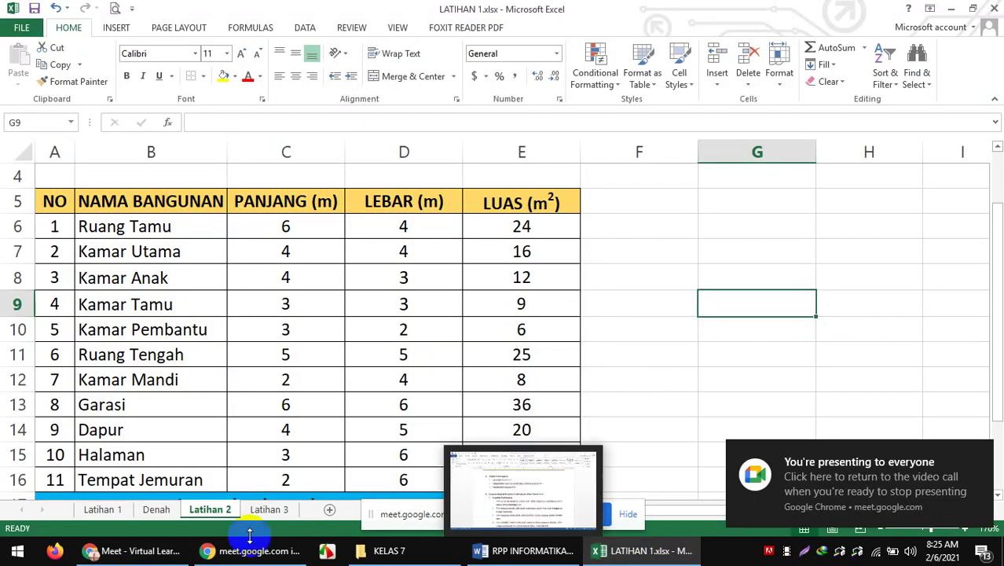
{"action": "left_click", "coordinate": [134, 550]}
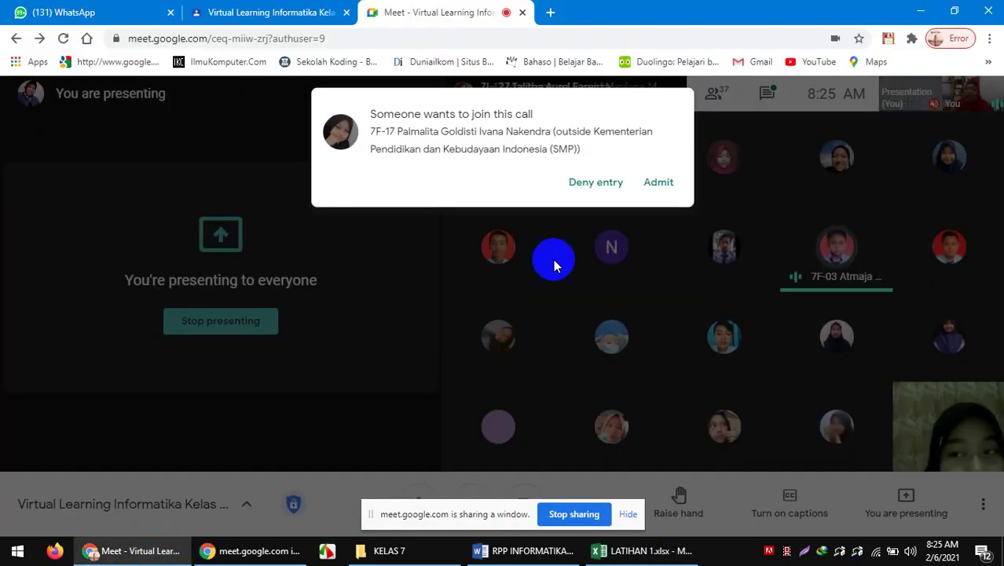
{"action": "left_click", "coordinate": [658, 183]}
{"action": "left_click", "coordinate": [655, 552]}
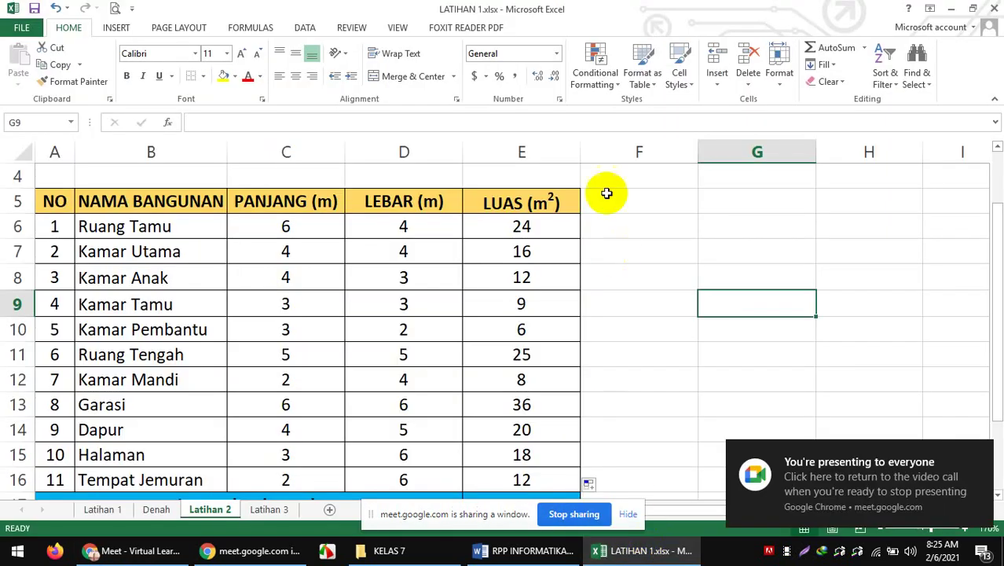
Clear the LUAS formulas from E6 to E16 for all the rooms
{"action": "left_click_drag", "start_coordinate": [540, 226], "coordinate": [537, 475]}
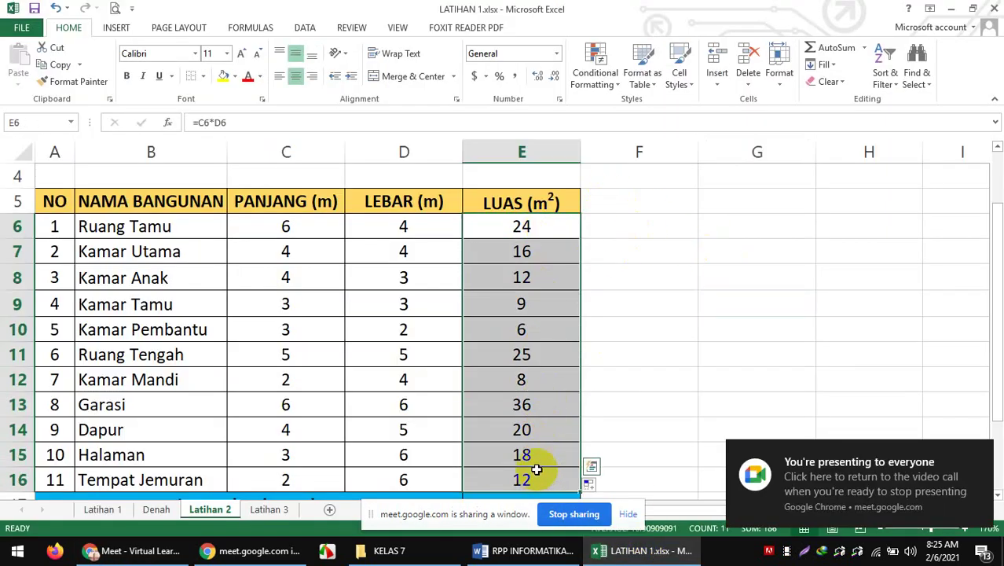
{"action": "key", "text": "Delete"}
{"action": "left_click", "coordinate": [653, 370]}
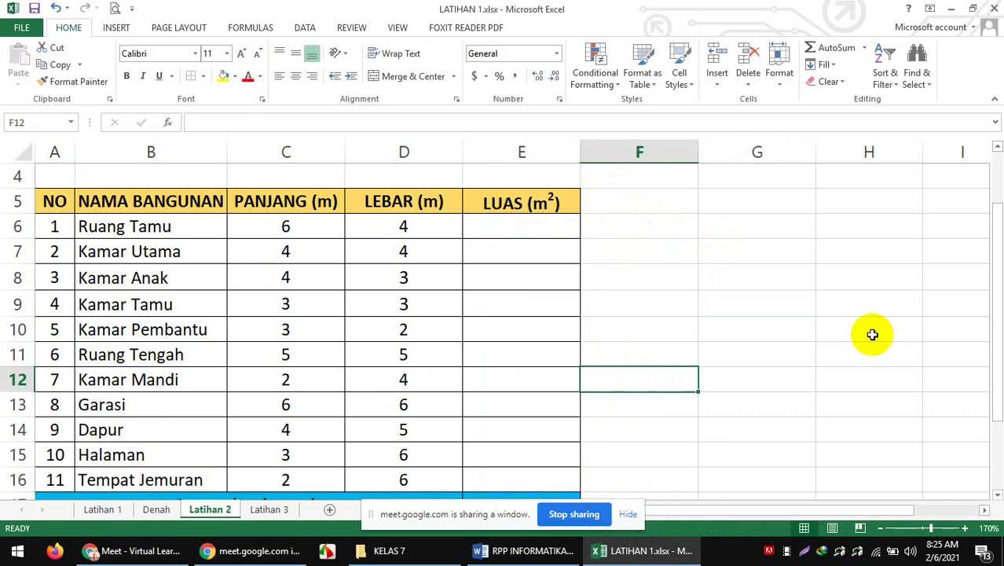
Enter the note LUAS = PANJANG X LEBAR in cell F6 beside the Ruang Tamu row and left-align it
{"action": "left_click_drag", "start_coordinate": [993, 301], "coordinate": [995, 246]}
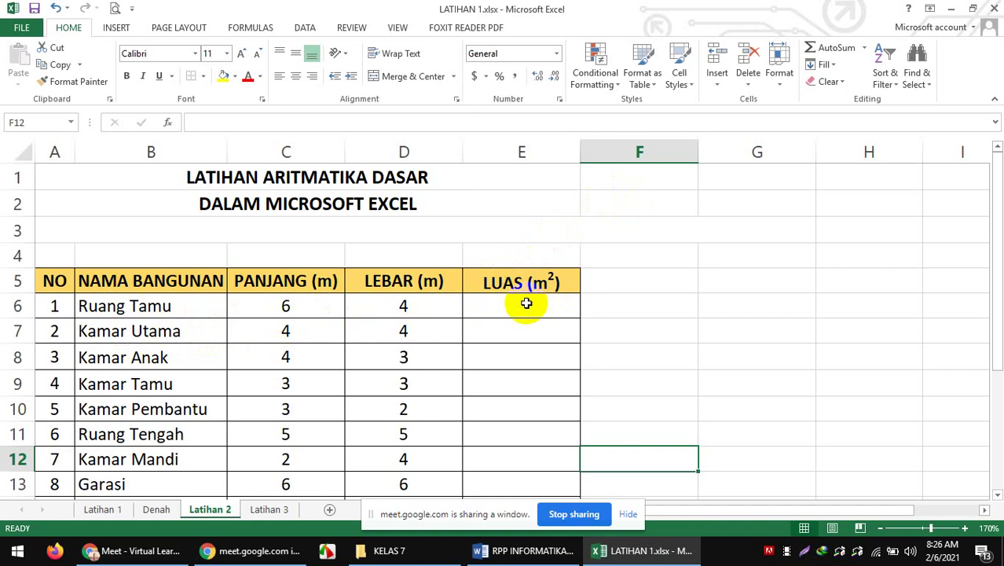
{"action": "left_click", "coordinate": [649, 313]}
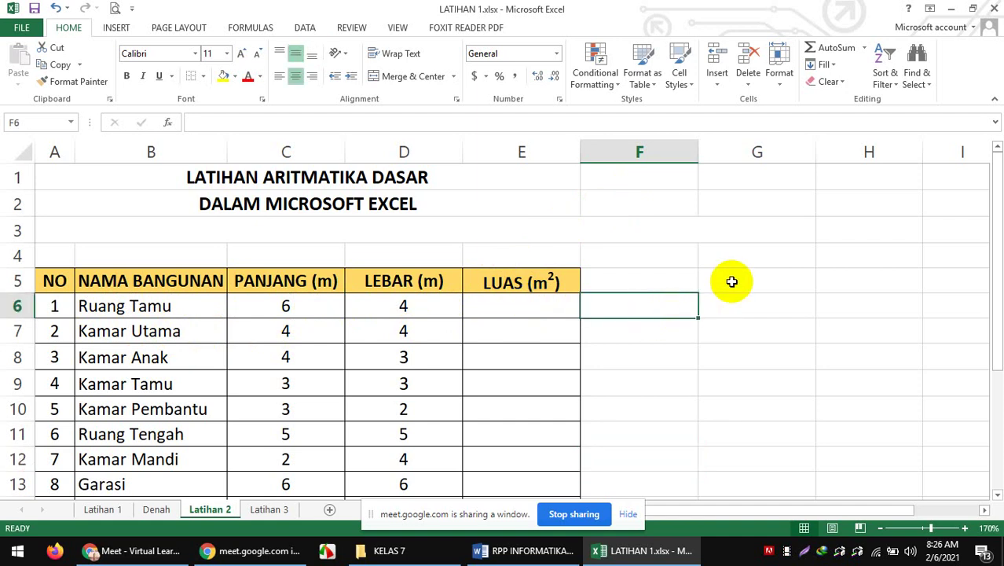
{"action": "type", "text": "LUAS"}
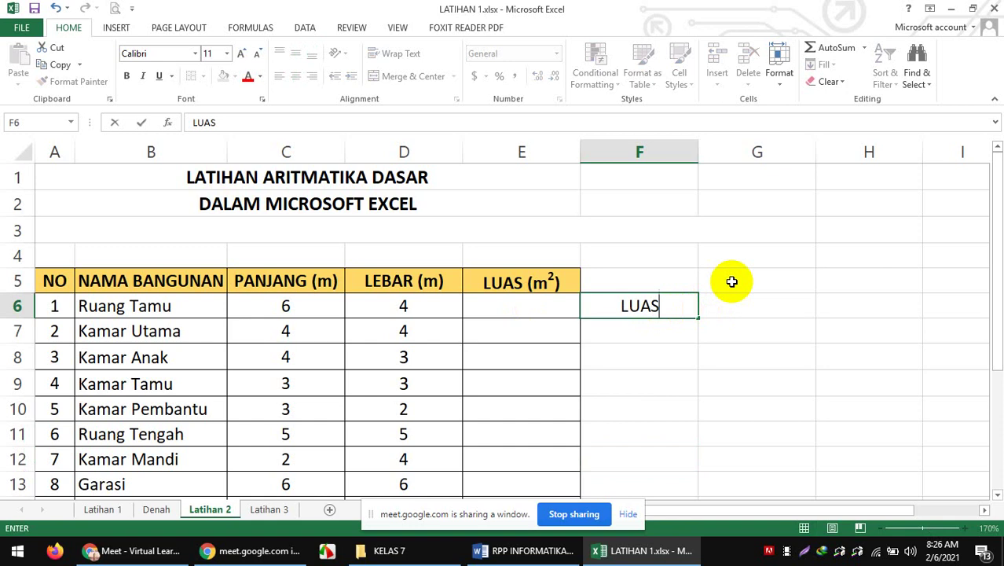
{"action": "type", "text": " =A"}
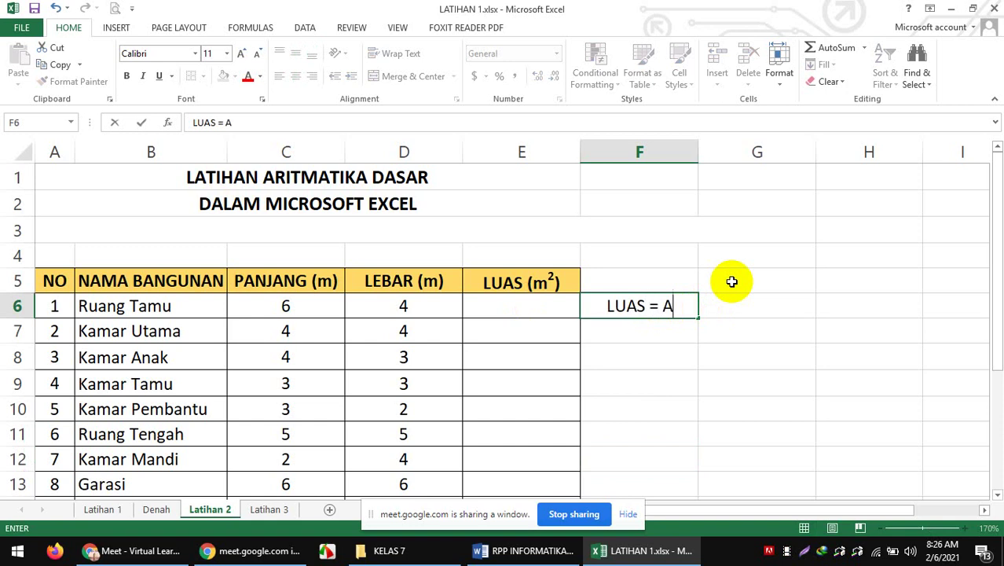
{"action": "type", "text": "N"}
{"action": "key", "text": "BackSpace"}
{"action": "key", "text": "Home"}
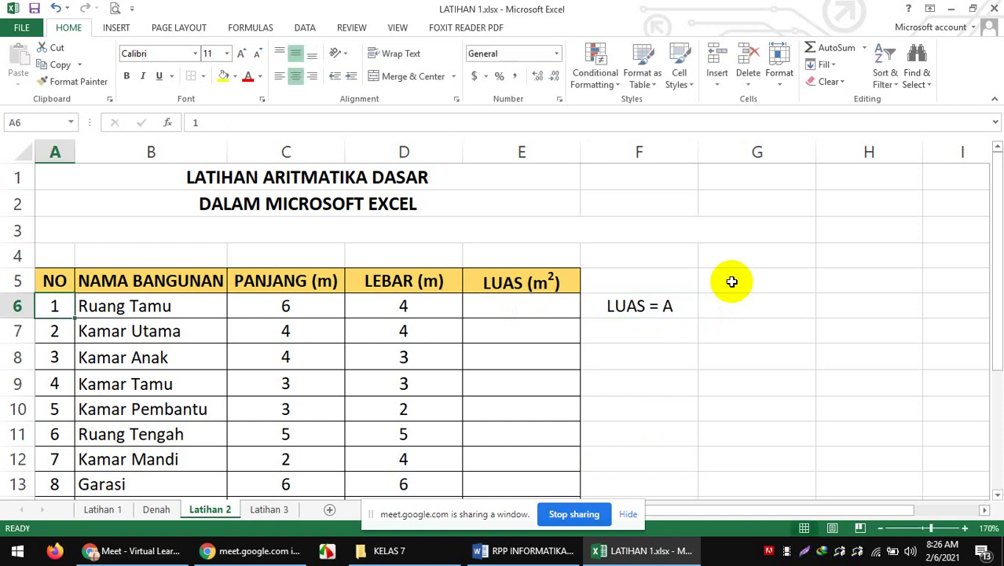
{"action": "left_click", "coordinate": [664, 308]}
{"action": "double_click", "coordinate": [696, 305]}
{"action": "key", "text": "BackSpace"}
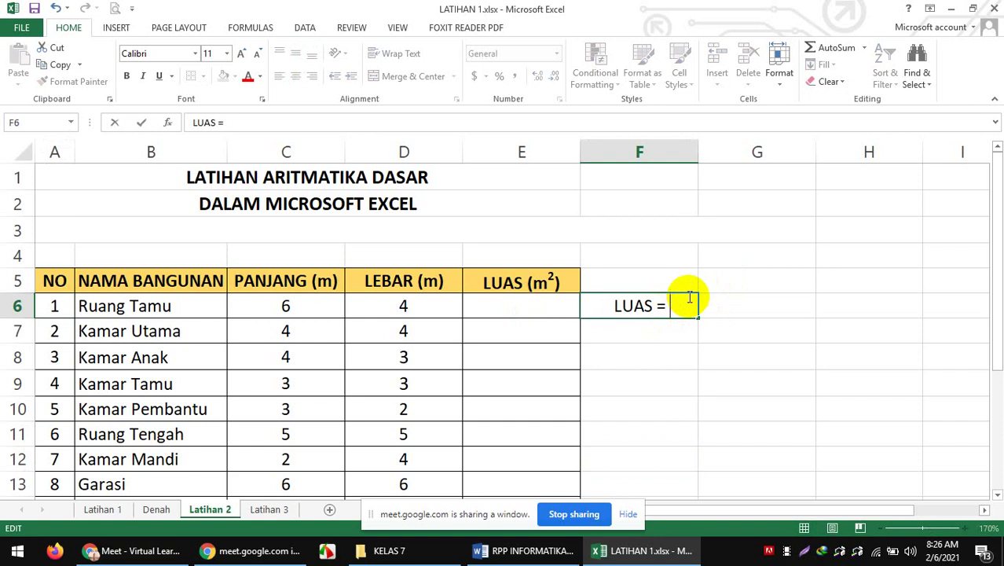
{"action": "type", "text": "PANJANG"}
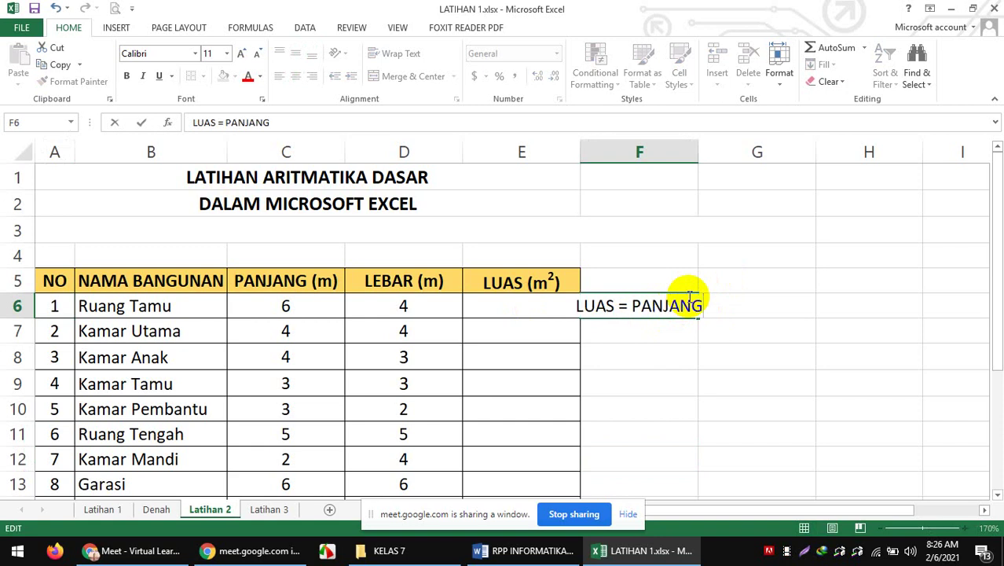
{"action": "type", "text": " X LEBAR"}
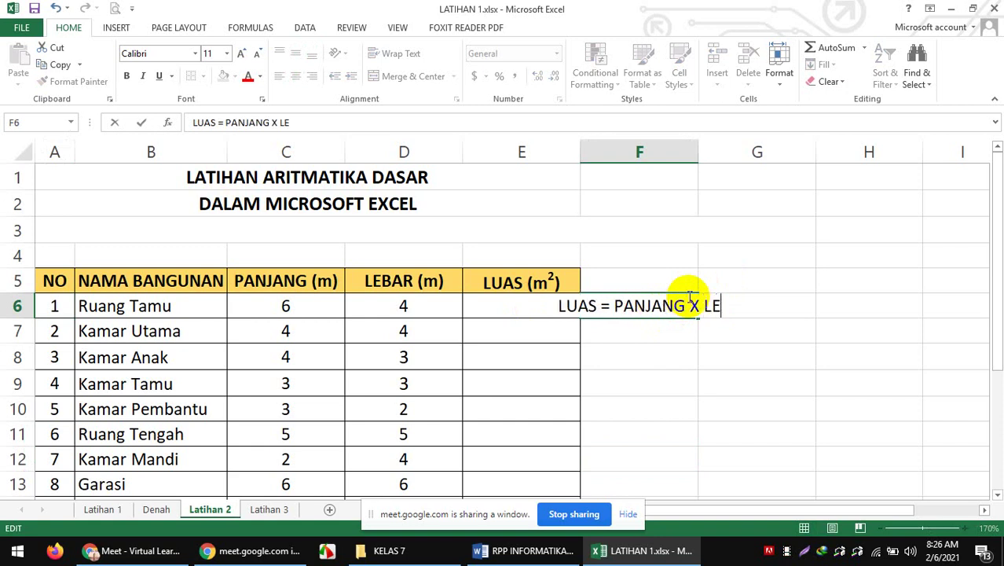
{"action": "left_click", "coordinate": [825, 326]}
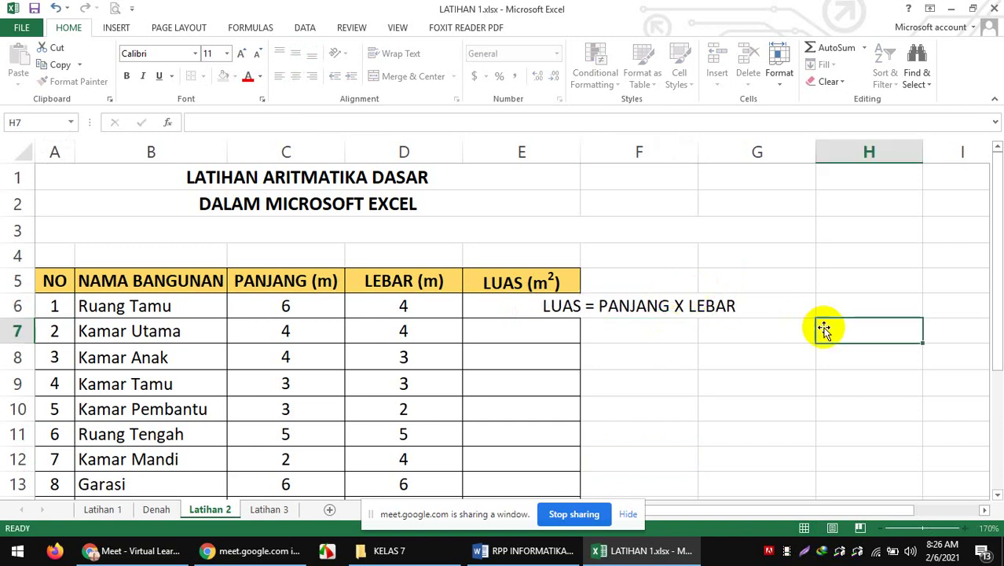
{"action": "left_click", "coordinate": [662, 307]}
{"action": "left_click", "coordinate": [278, 76]}
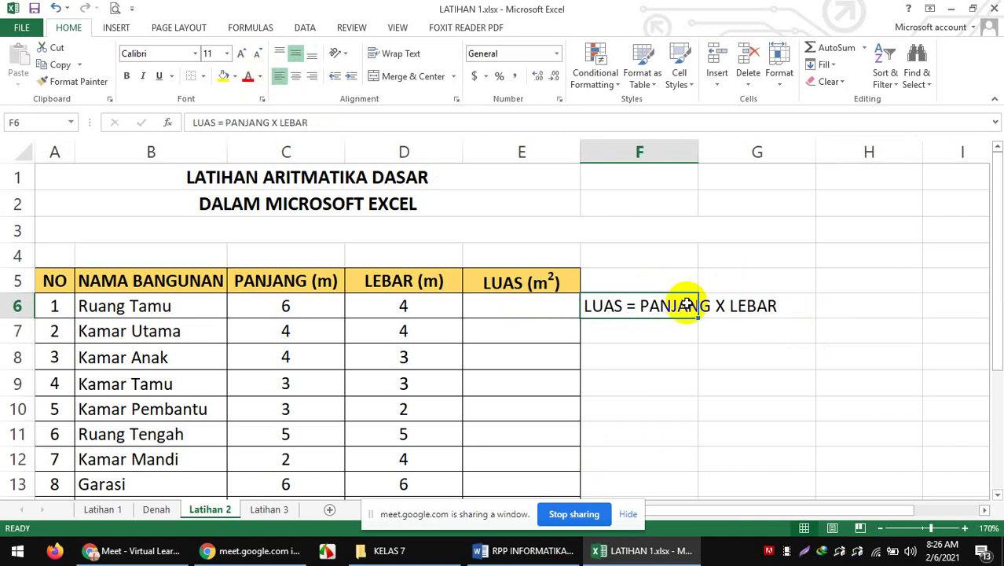
Enter the formula =C6*D6 in the Ruang Tamu LUAS cell E6 by referencing its PANJANG and LEBAR cells
{"action": "left_click", "coordinate": [514, 306]}
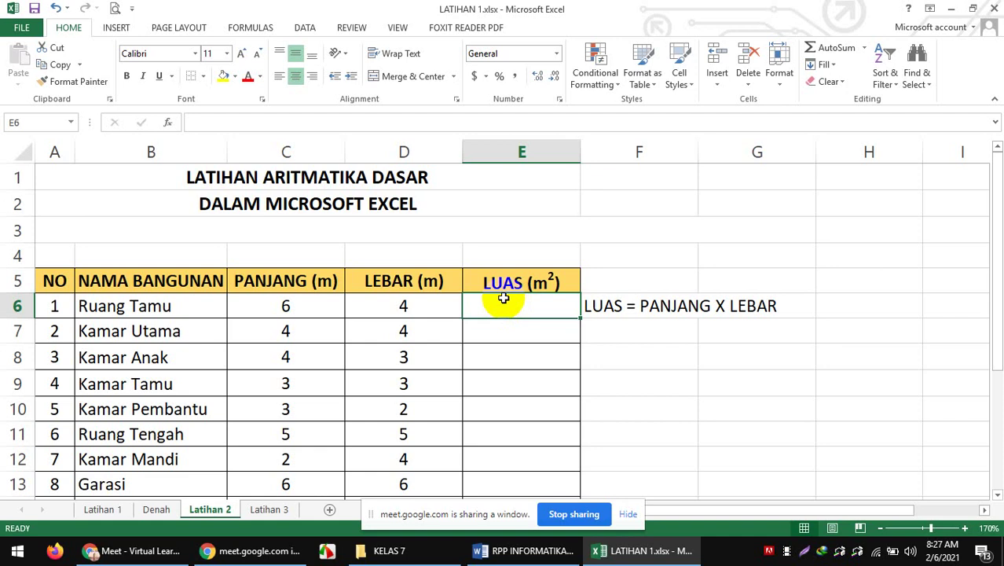
{"action": "type", "text": "="}
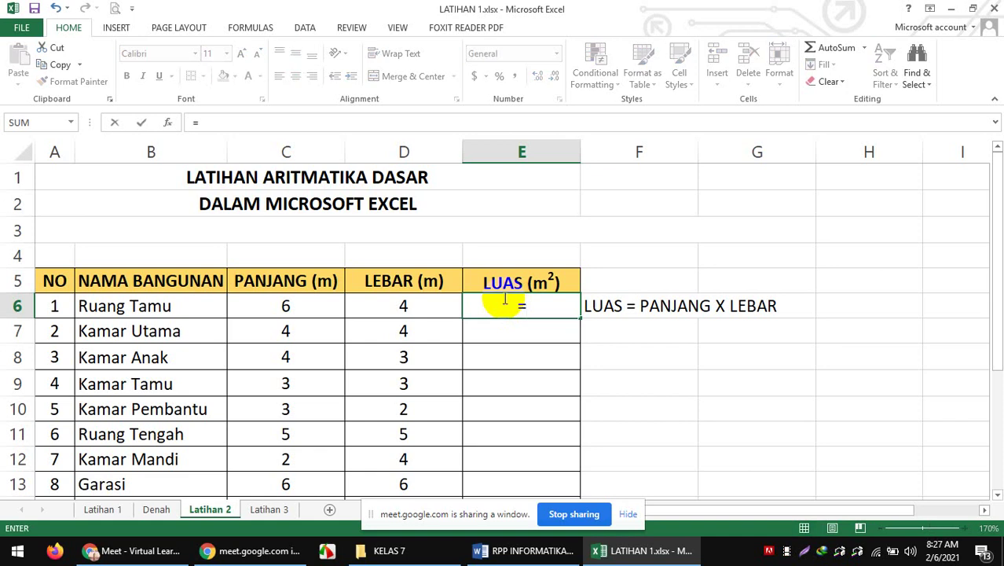
{"action": "left_click", "coordinate": [282, 307]}
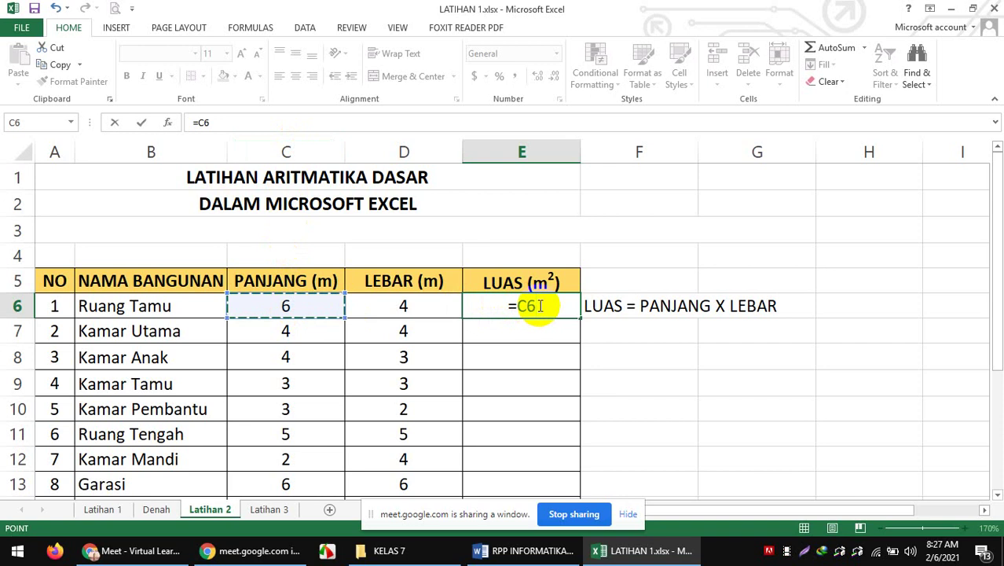
{"action": "type", "text": "*"}
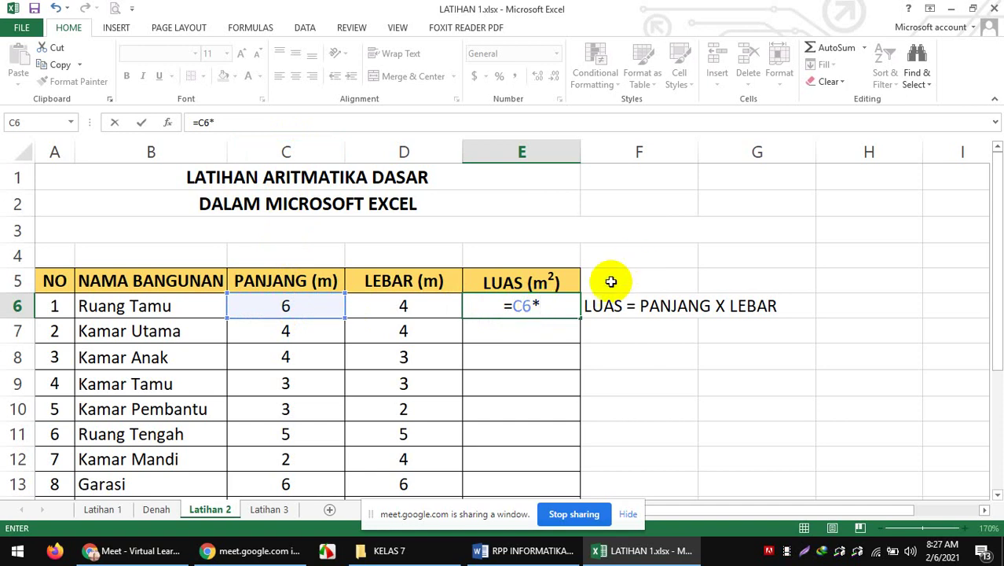
{"action": "left_click", "coordinate": [366, 306]}
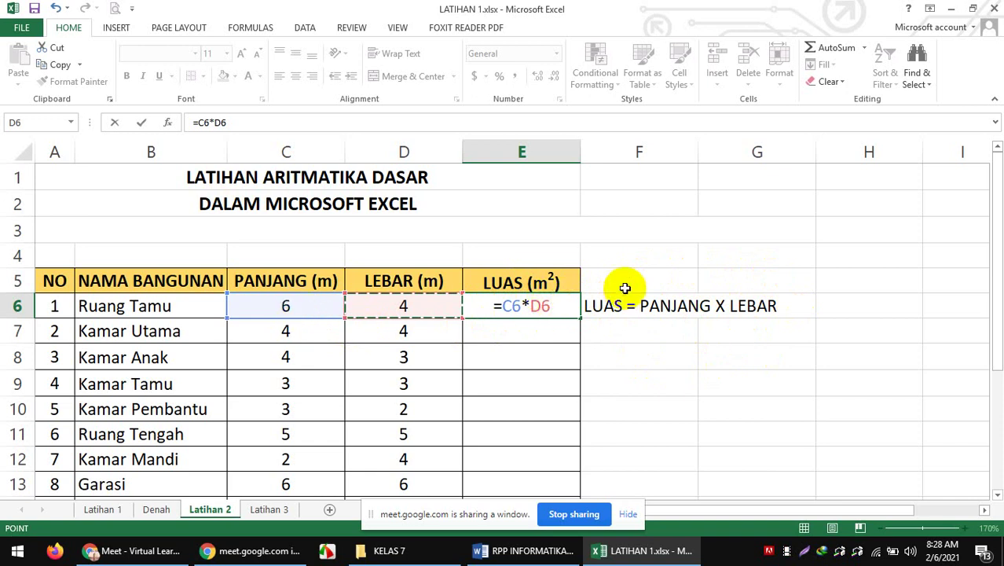
{"action": "key", "text": "Return"}
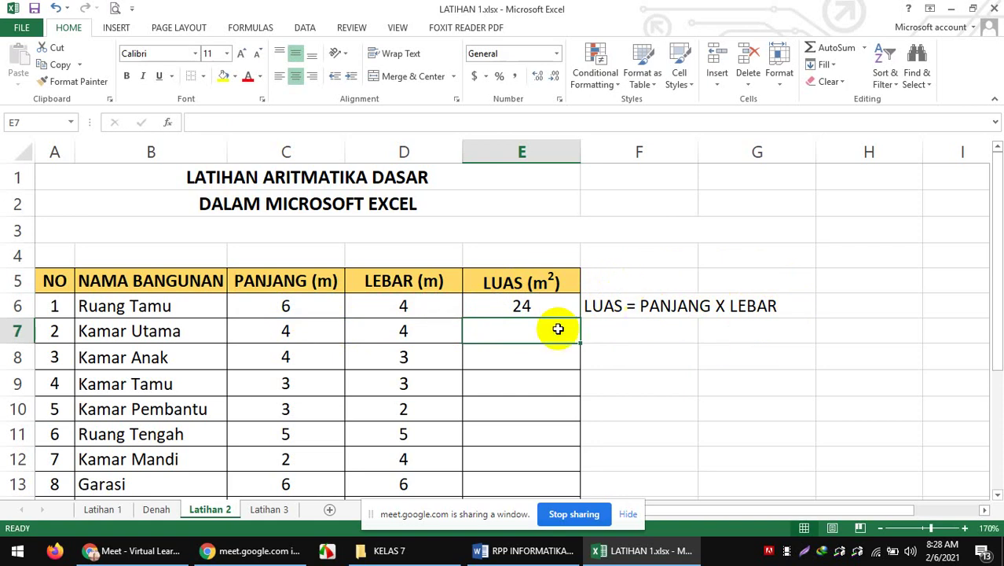
Admit the waiting student in the Google Meet call and go back to the LATIHAN 1.xlsx workbook
{"action": "left_click", "coordinate": [150, 551]}
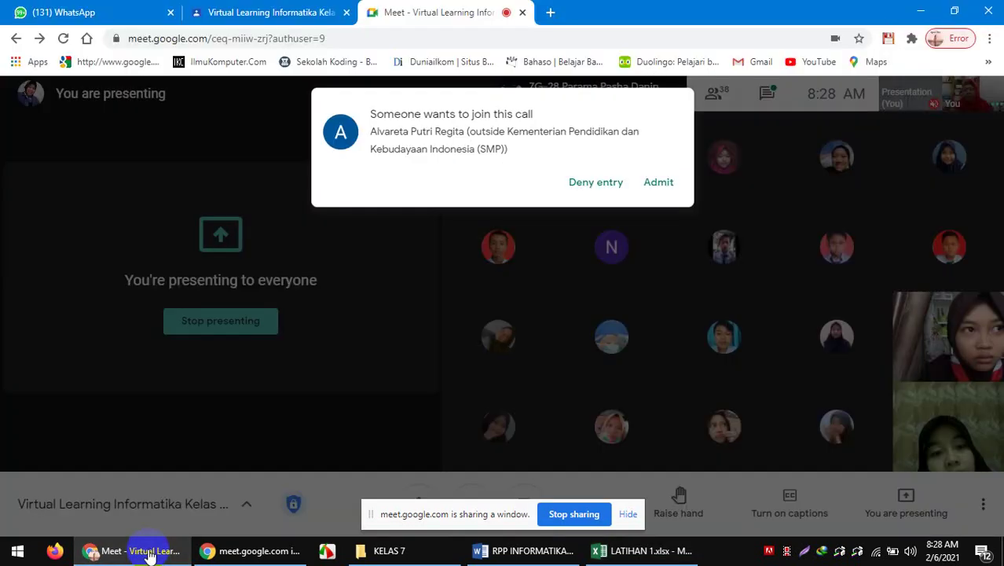
{"action": "left_click", "coordinate": [652, 185]}
{"action": "mouse_move", "coordinate": [656, 558]}
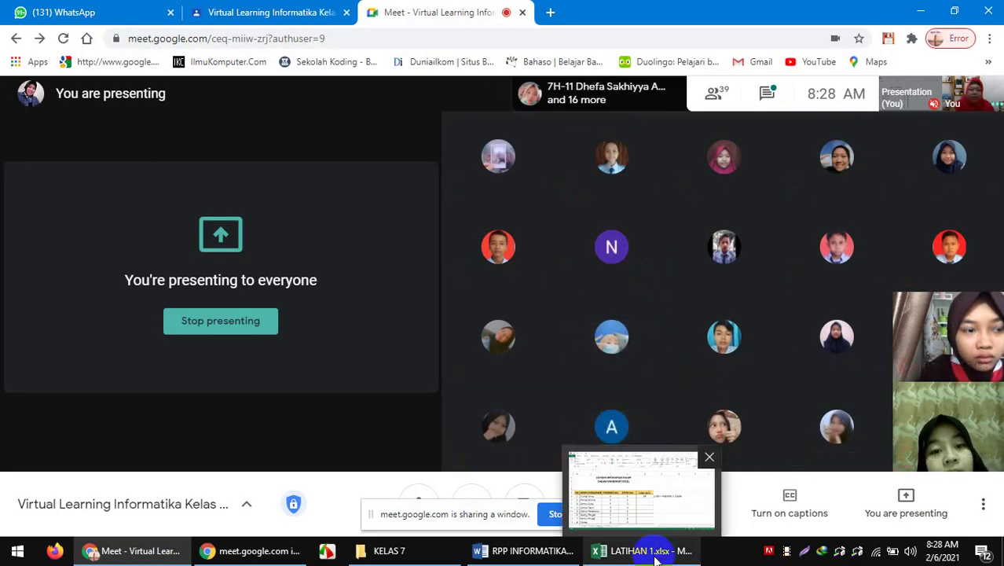
{"action": "left_click", "coordinate": [649, 515]}
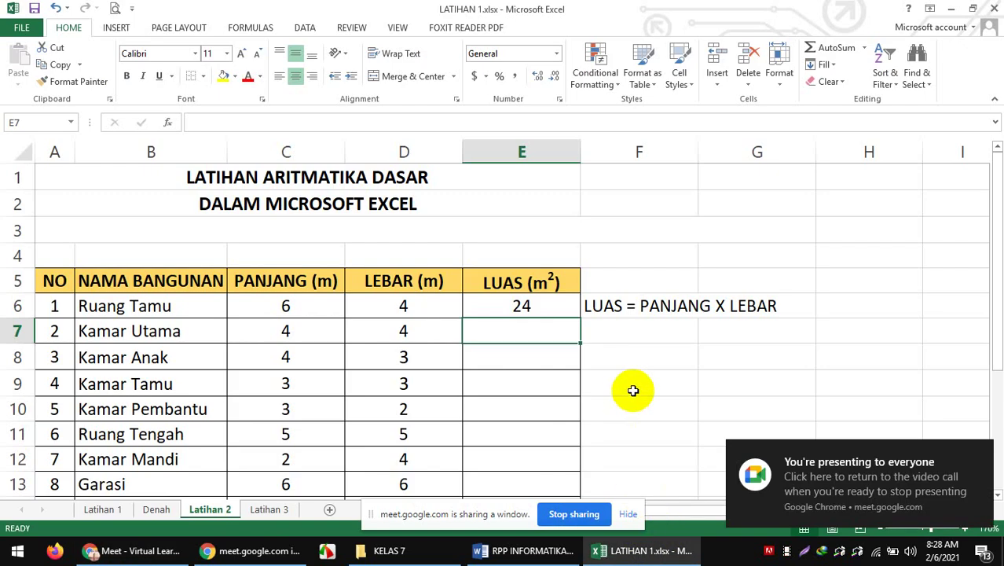
{"action": "left_click", "coordinate": [633, 391]}
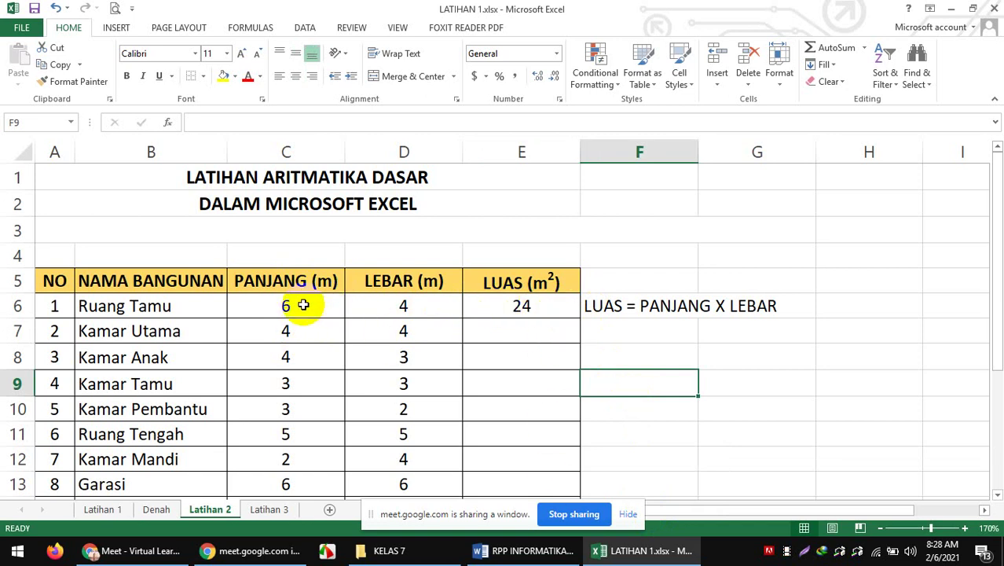
Set the Ruang Tamu LEBAR value in D6 to 10
{"action": "left_click", "coordinate": [411, 305]}
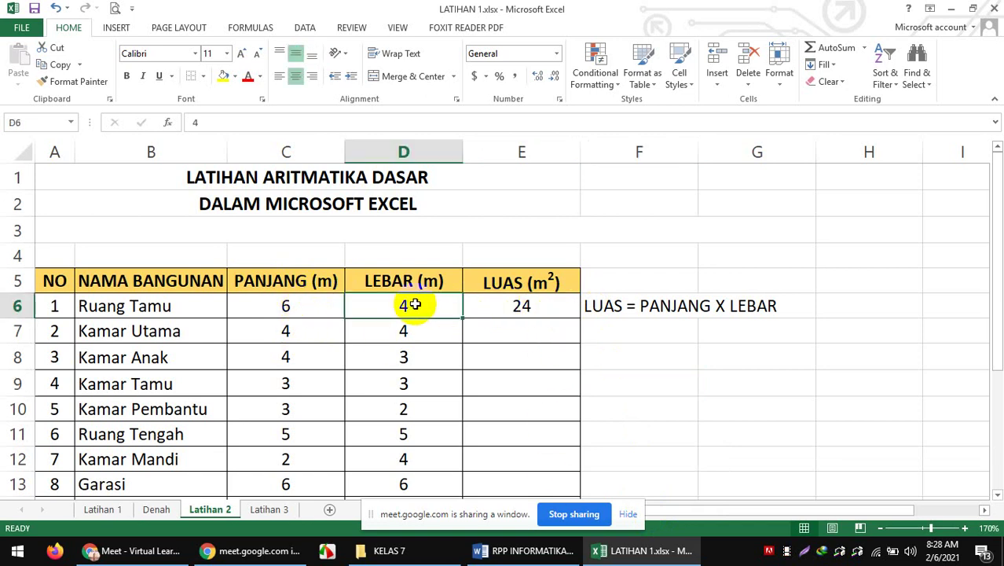
{"action": "type", "text": "10"}
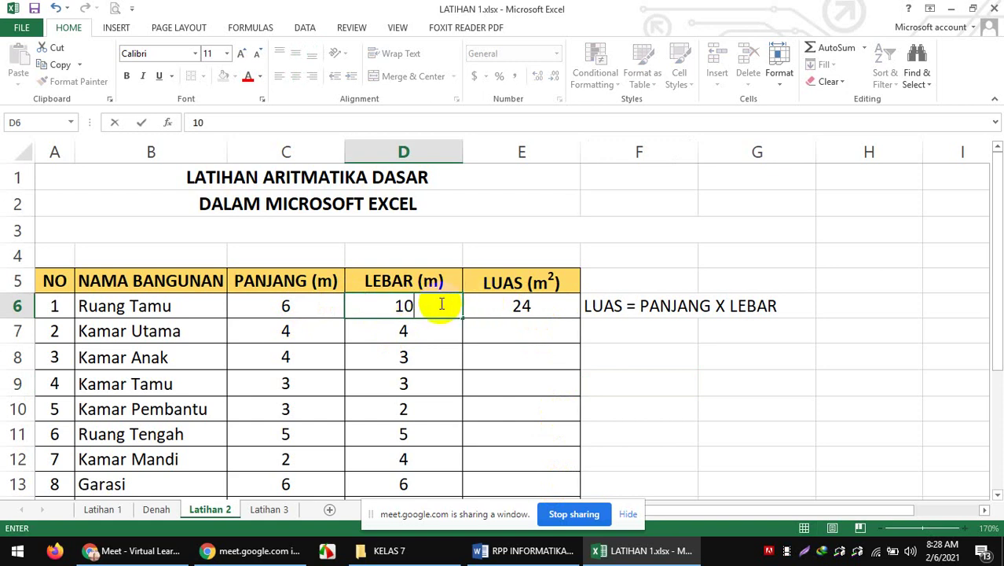
{"action": "key", "text": "Return"}
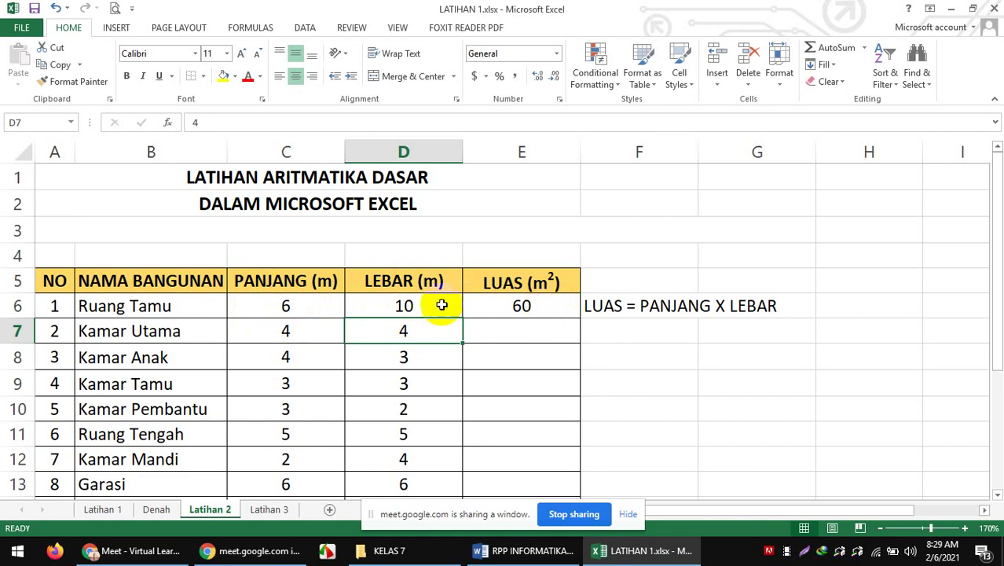
Fill the Ruang Tamu LUAS formula from E6 down through E16 for the remaining rooms
{"action": "left_click", "coordinate": [537, 304]}
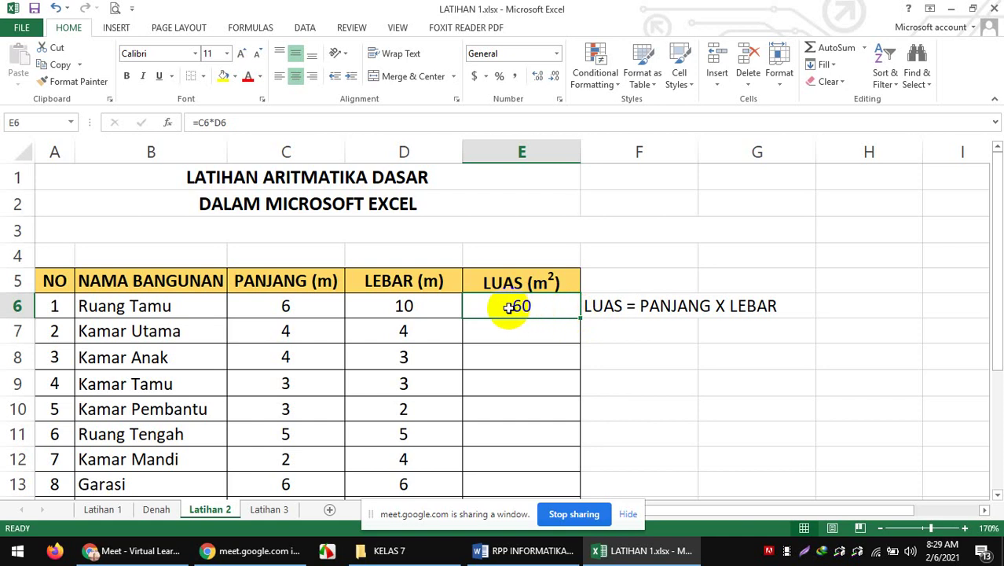
{"action": "left_click_drag", "start_coordinate": [500, 307], "coordinate": [503, 379]}
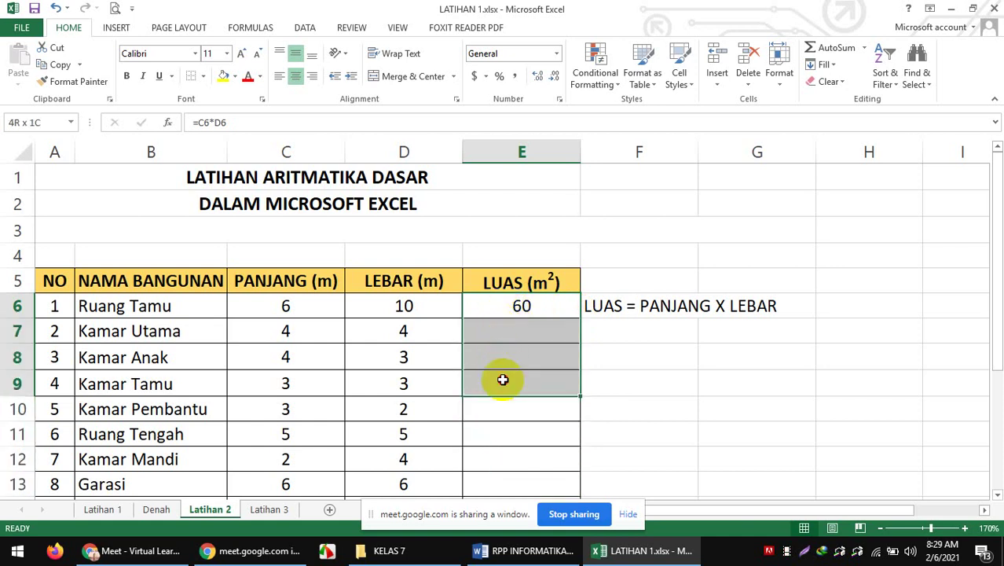
{"action": "left_click", "coordinate": [515, 307]}
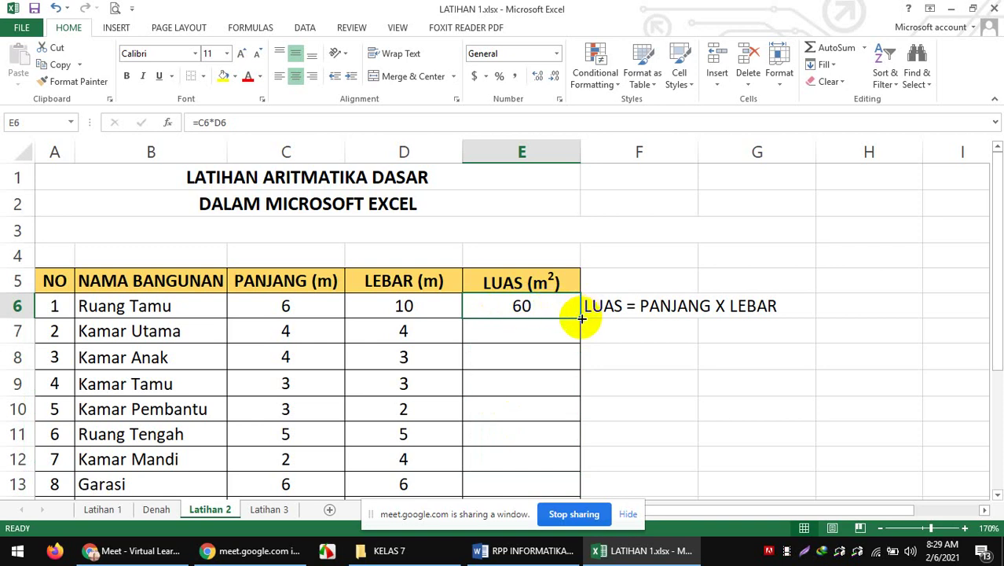
{"action": "left_click_drag", "start_coordinate": [581, 318], "coordinate": [570, 436]}
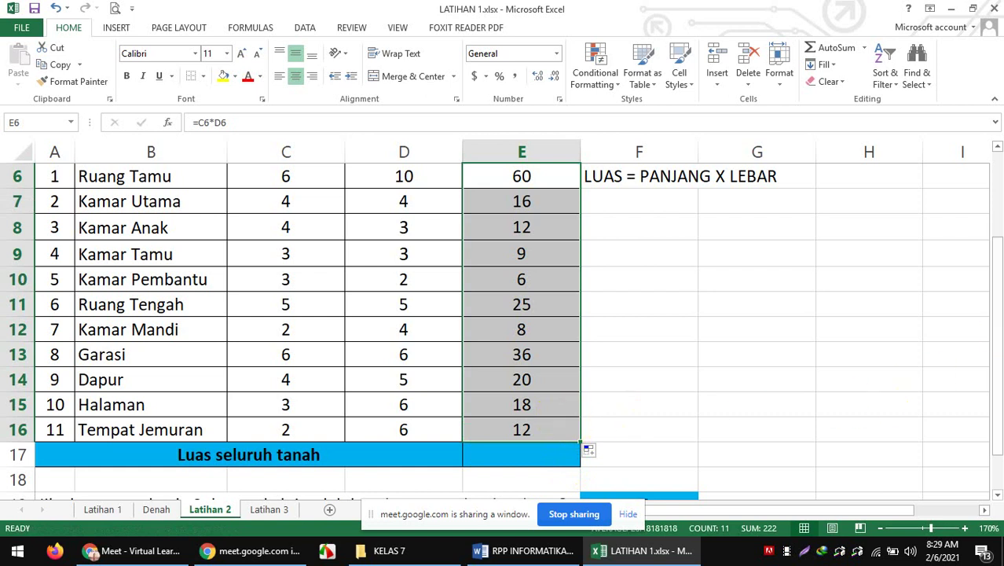
Set the Ruang Tamu LEBAR value in D6 to 4
{"action": "left_click_drag", "start_coordinate": [991, 279], "coordinate": [996, 246]}
{"action": "left_click", "coordinate": [391, 220]}
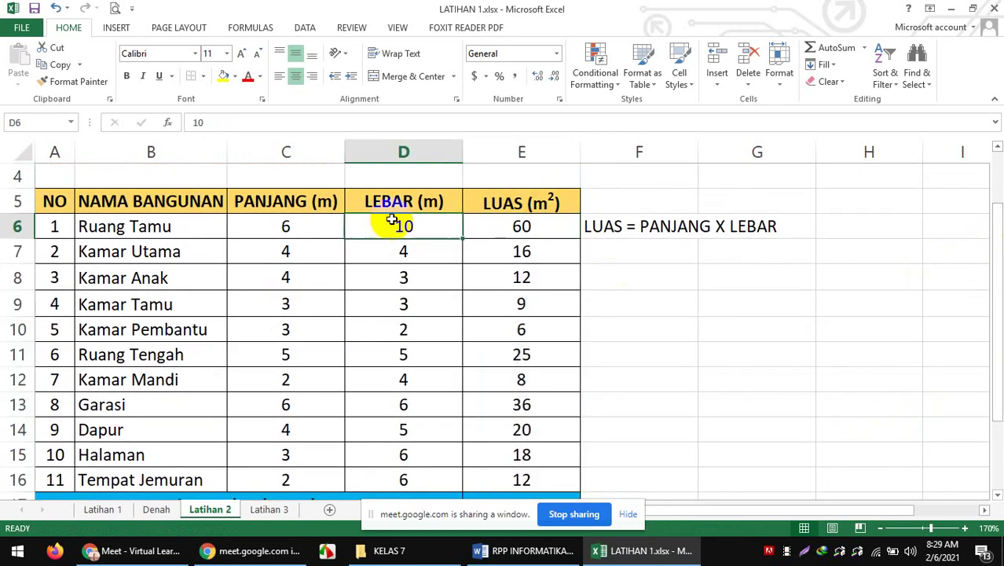
{"action": "type", "text": "4"}
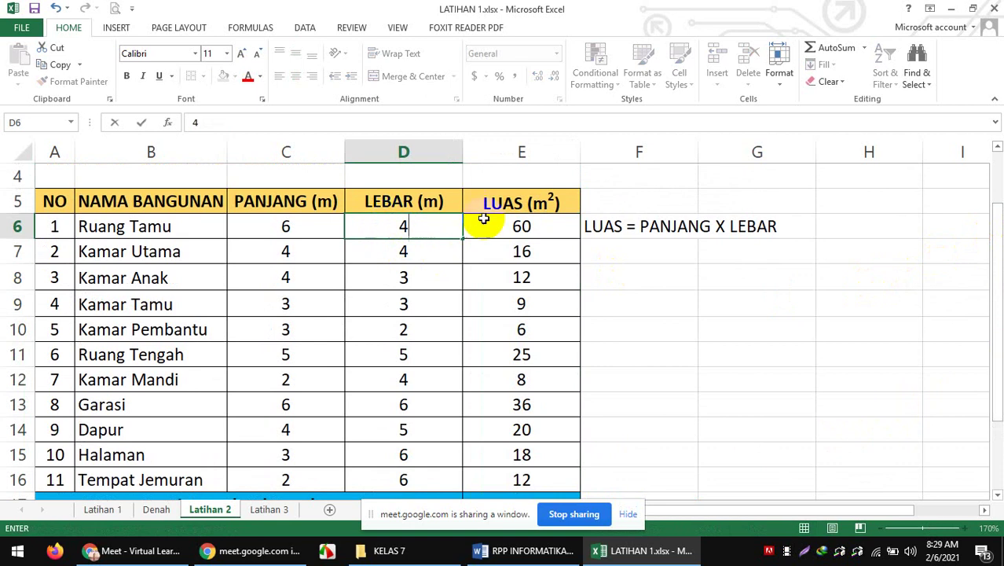
{"action": "key", "text": "Return"}
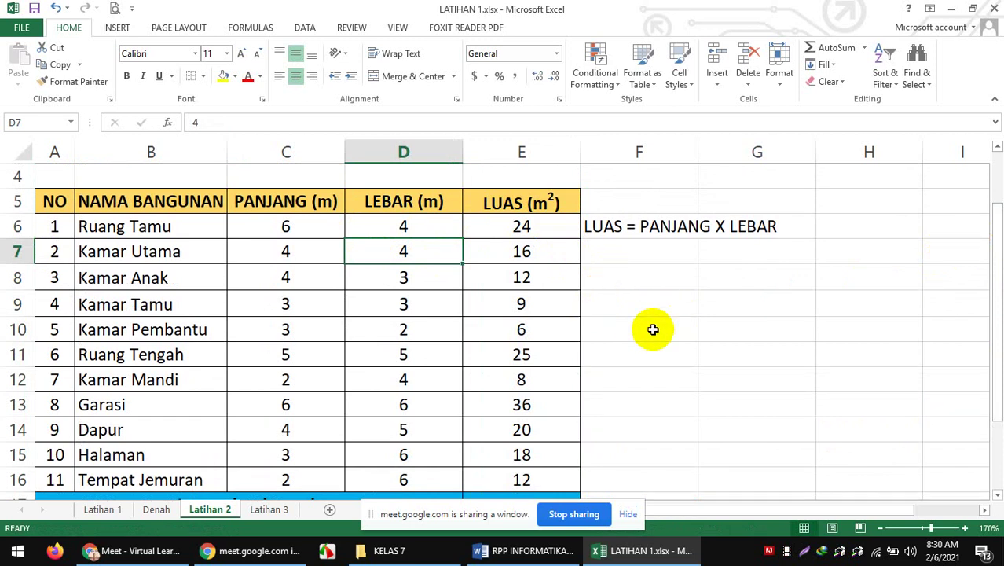
Switch to the Google Meet call, admit the student asking to join, and return to the LATIHAN 1.xlsx workbook
{"action": "left_click", "coordinate": [126, 554]}
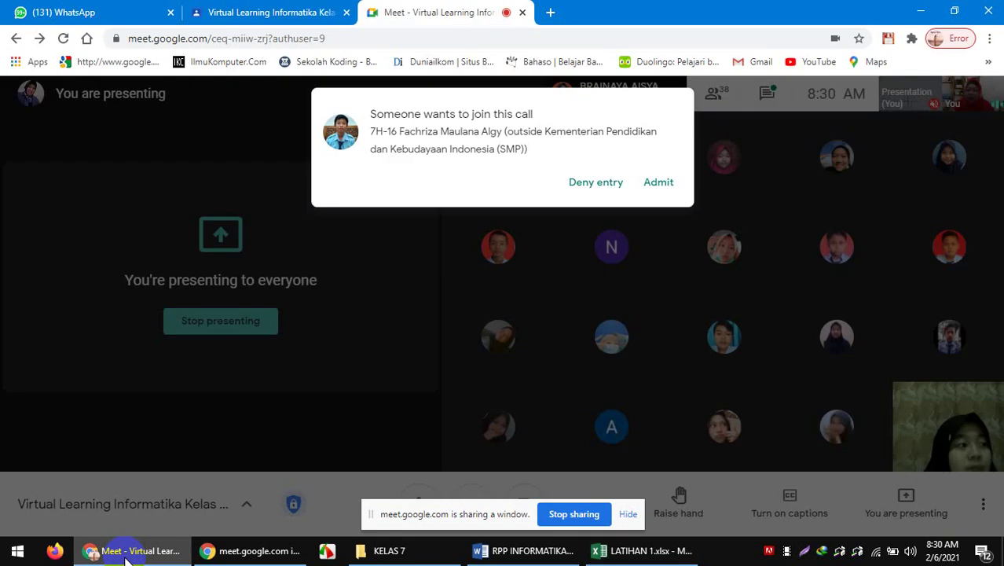
{"action": "left_click", "coordinate": [662, 187]}
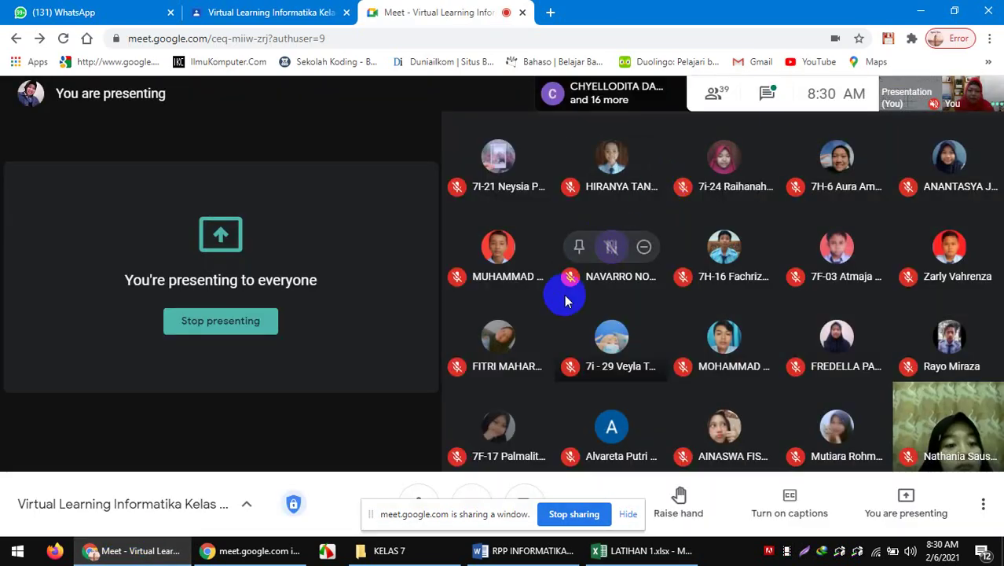
{"action": "mouse_move", "coordinate": [601, 426]}
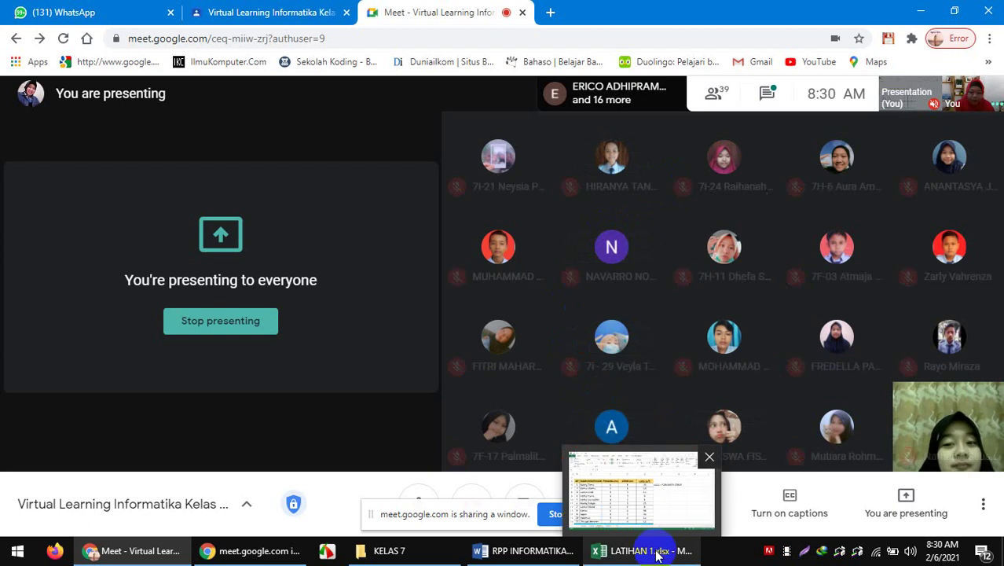
{"action": "left_click", "coordinate": [643, 548]}
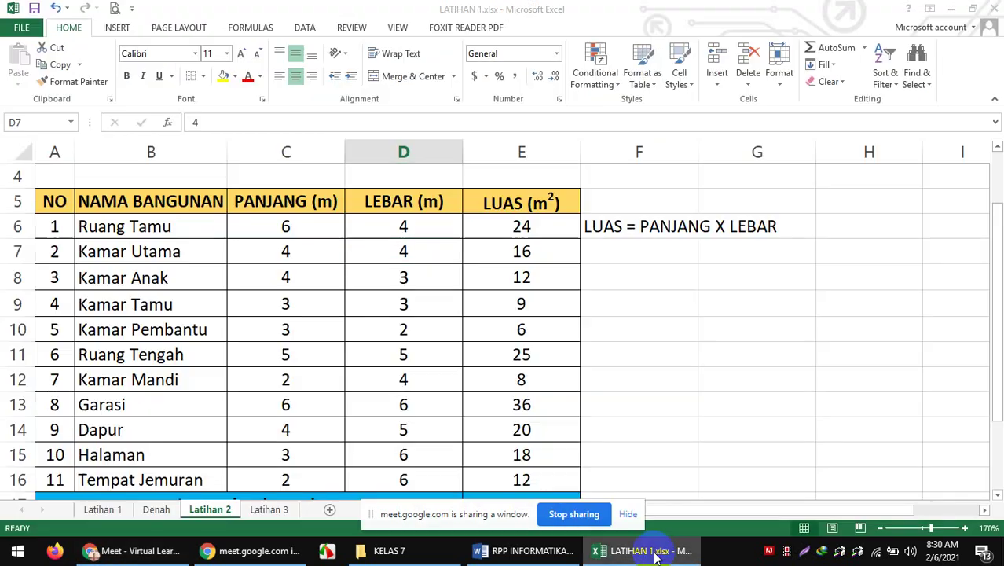
{"action": "left_click", "coordinate": [767, 366]}
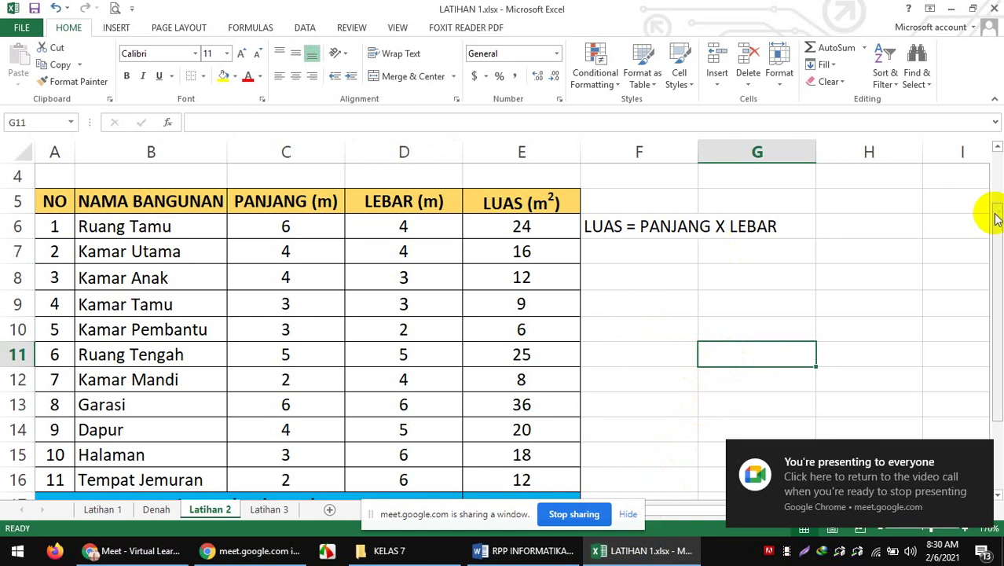
Review the Latihan 2 area table and the questions below it, along with the house plan on the Denah sheet
{"action": "left_click_drag", "start_coordinate": [996, 220], "coordinate": [991, 291]}
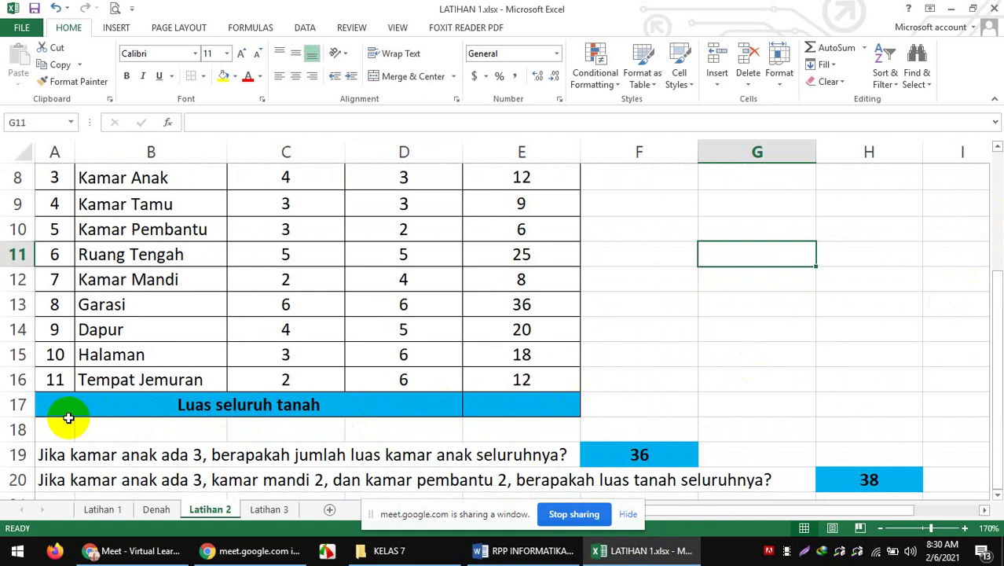
{"action": "left_click_drag", "start_coordinate": [997, 298], "coordinate": [996, 235]}
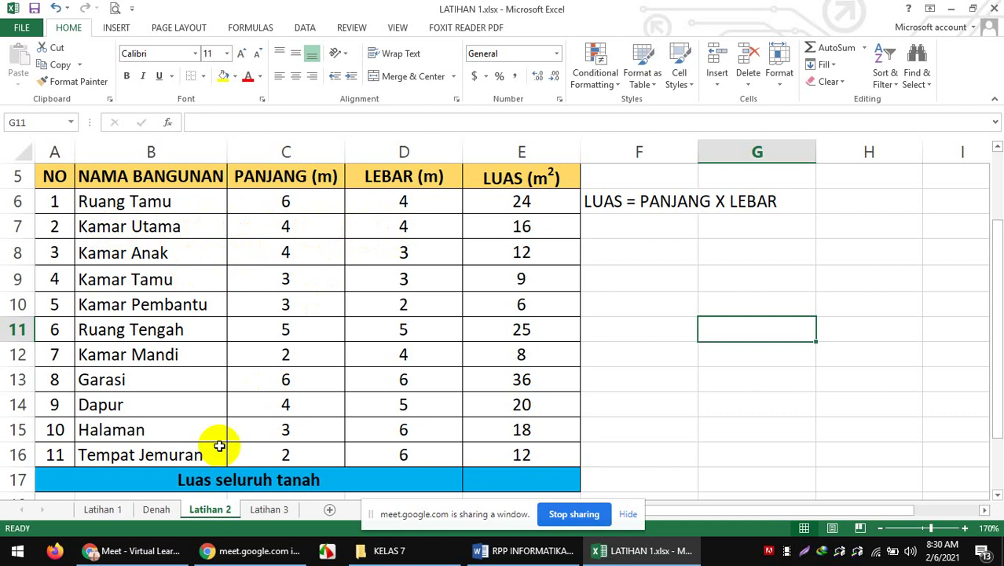
{"action": "left_click", "coordinate": [155, 509]}
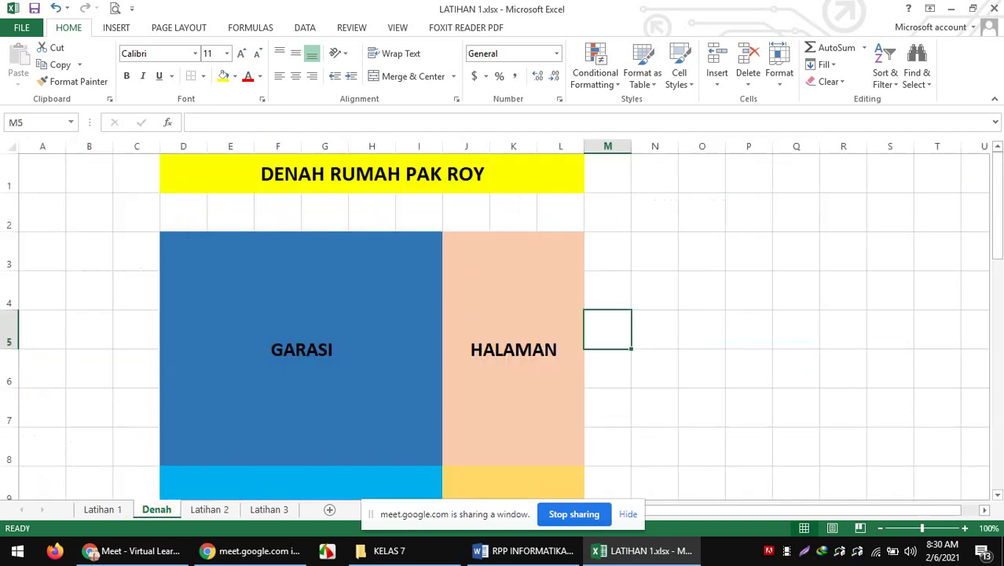
{"action": "mouse_move", "coordinate": [995, 193]}
{"action": "left_mouse_down"}
{"action": "mouse_move", "coordinate": [997, 416]}
{"action": "mouse_move", "coordinate": [997, 213]}
{"action": "left_mouse_up"}
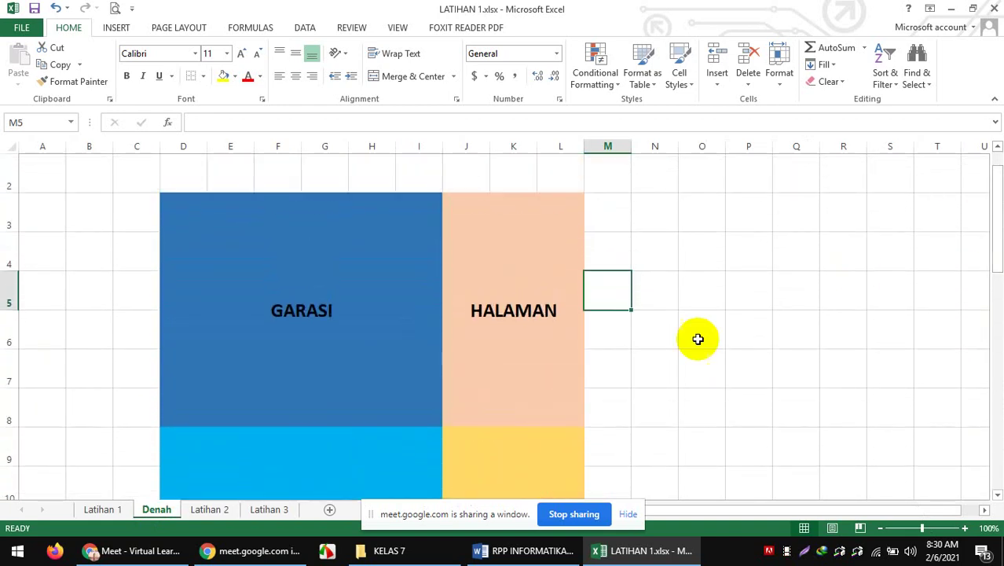
{"action": "left_click", "coordinate": [209, 508]}
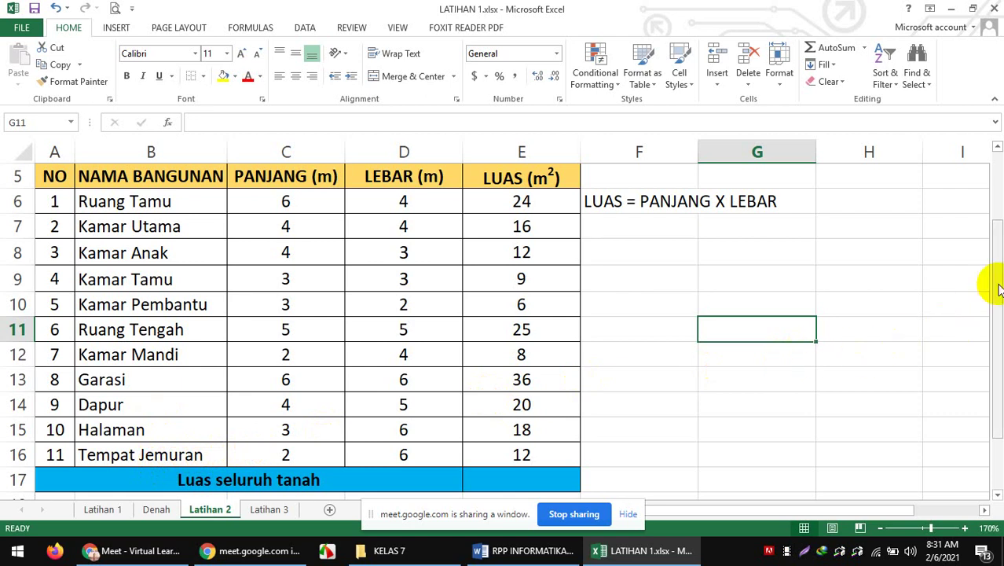
{"action": "left_click_drag", "start_coordinate": [998, 285], "coordinate": [994, 209]}
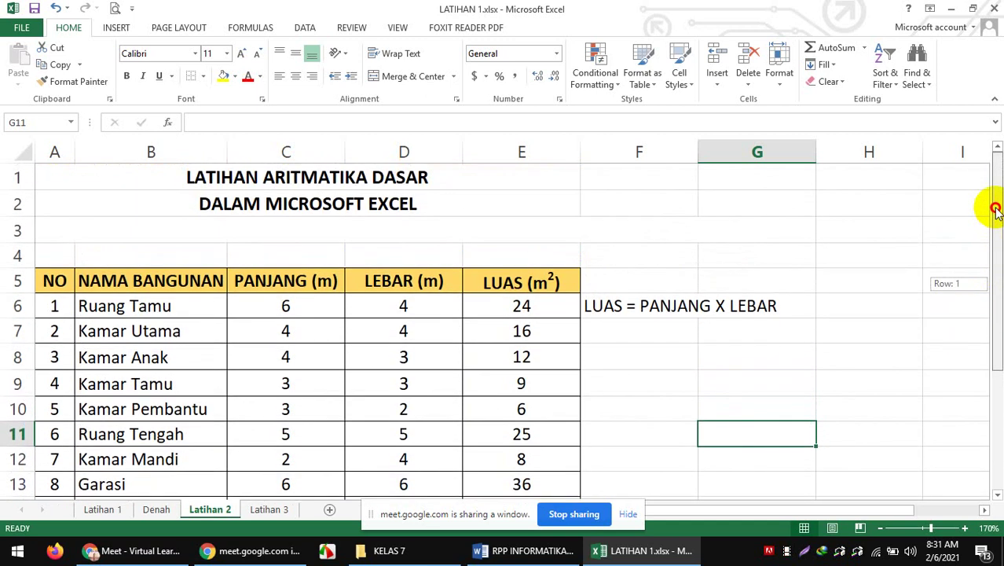
{"action": "left_click_drag", "start_coordinate": [994, 209], "coordinate": [994, 209]}
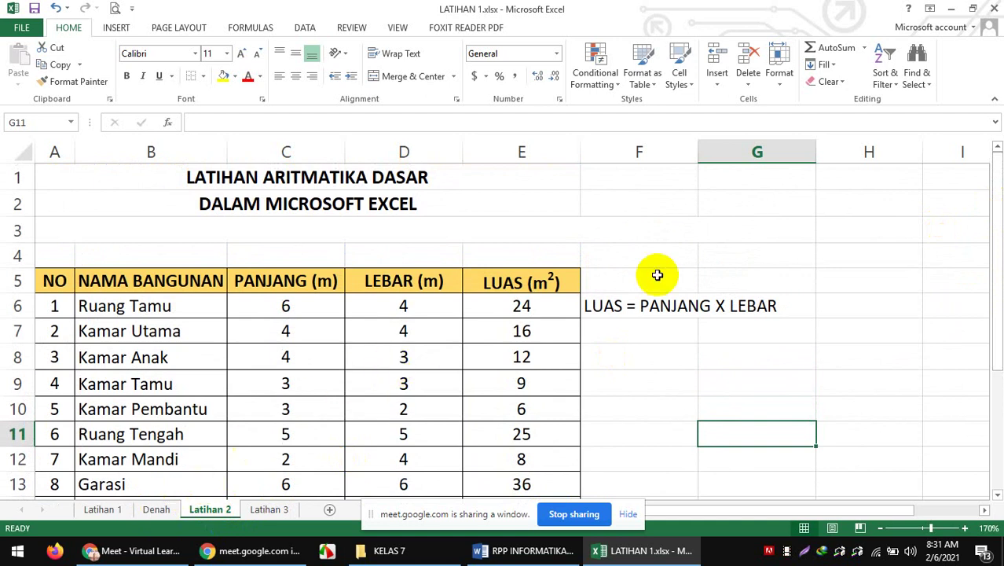
{"action": "left_click_drag", "start_coordinate": [998, 176], "coordinate": [998, 238]}
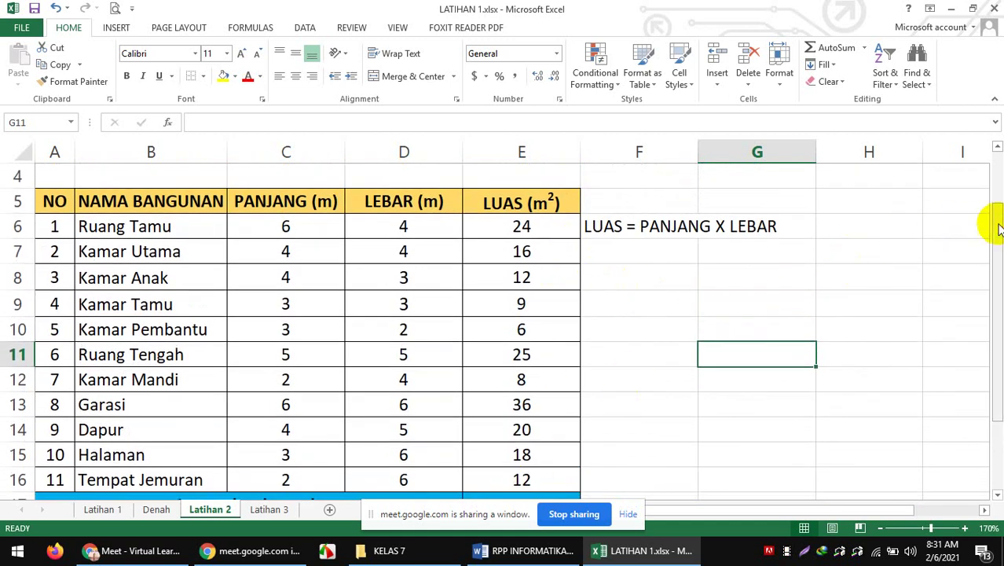
{"action": "left_click_drag", "start_coordinate": [997, 221], "coordinate": [993, 271]}
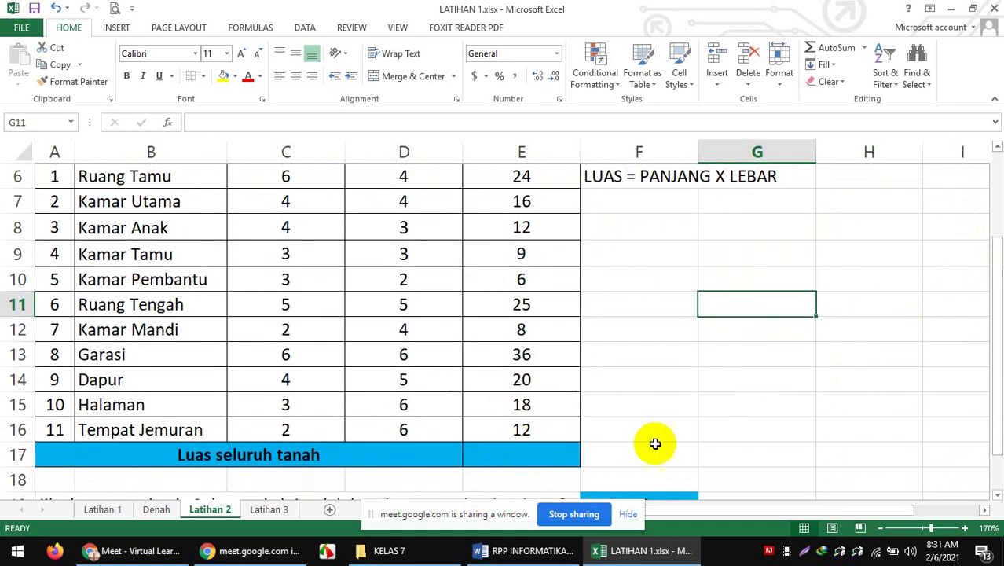
{"action": "left_click", "coordinate": [484, 455]}
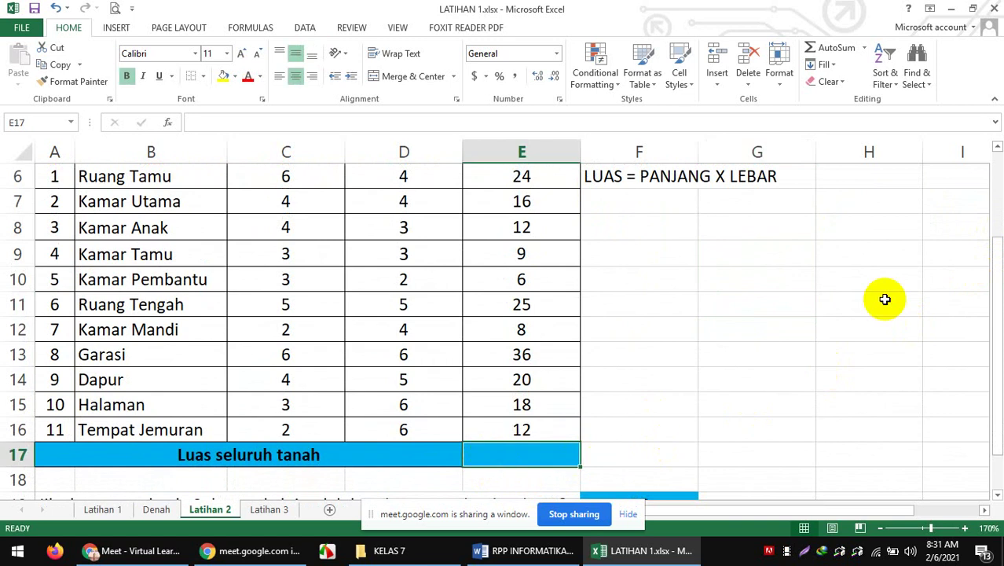
{"action": "type", "text": "=SUM"}
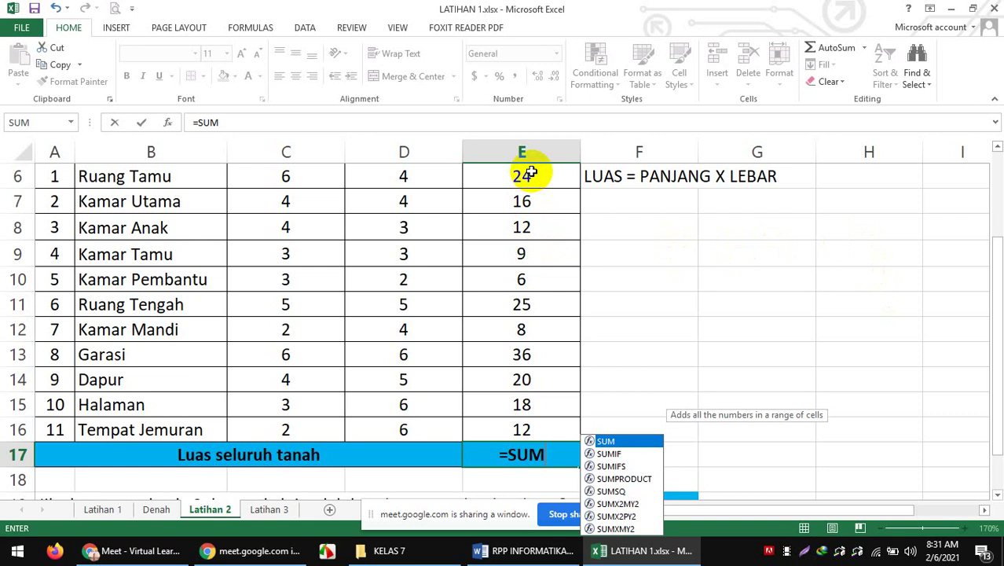
{"action": "key", "text": "Up"}
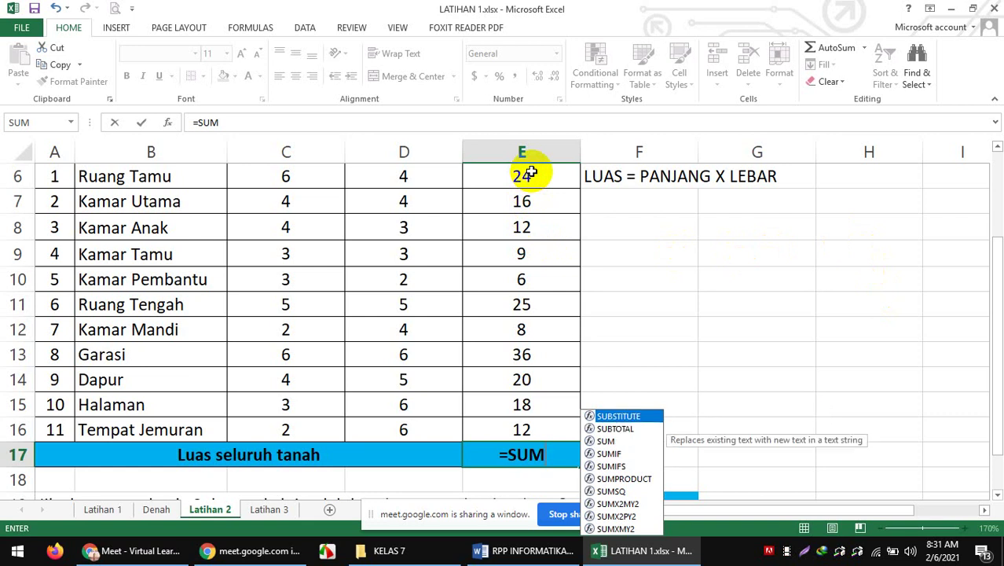
{"action": "key", "text": "Escape"}
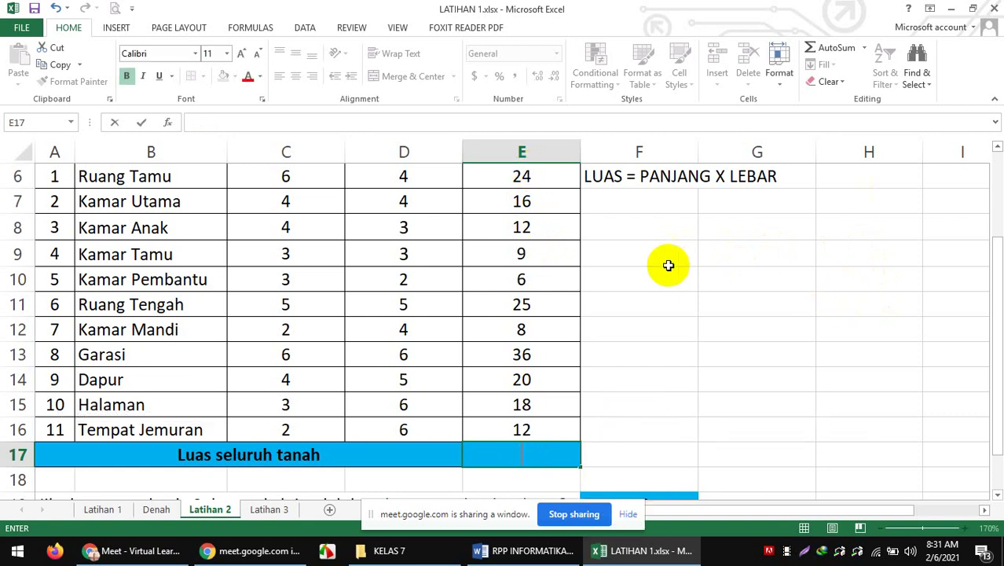
{"action": "left_click_drag", "start_coordinate": [641, 252], "coordinate": [883, 347]}
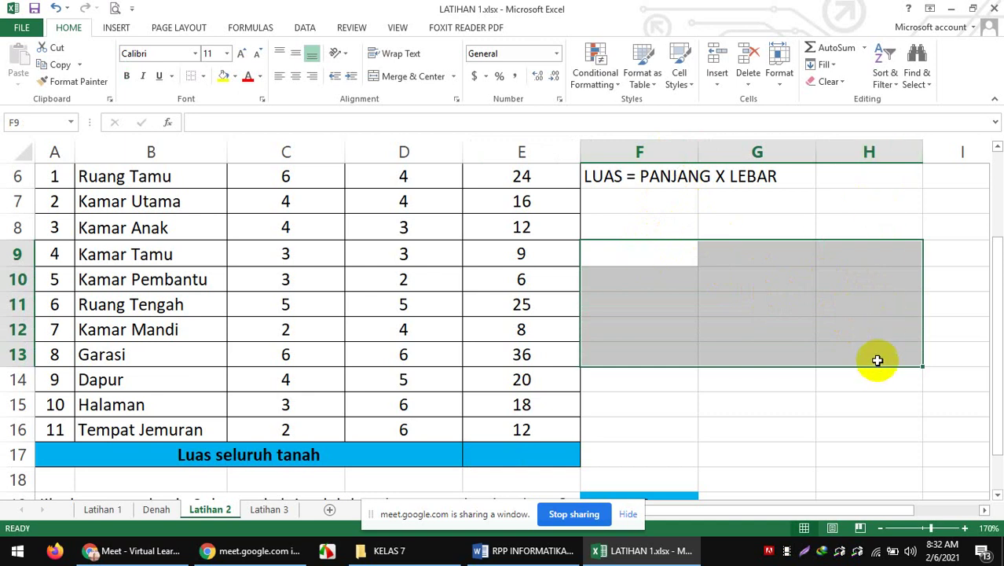
{"action": "left_click", "coordinate": [825, 402]}
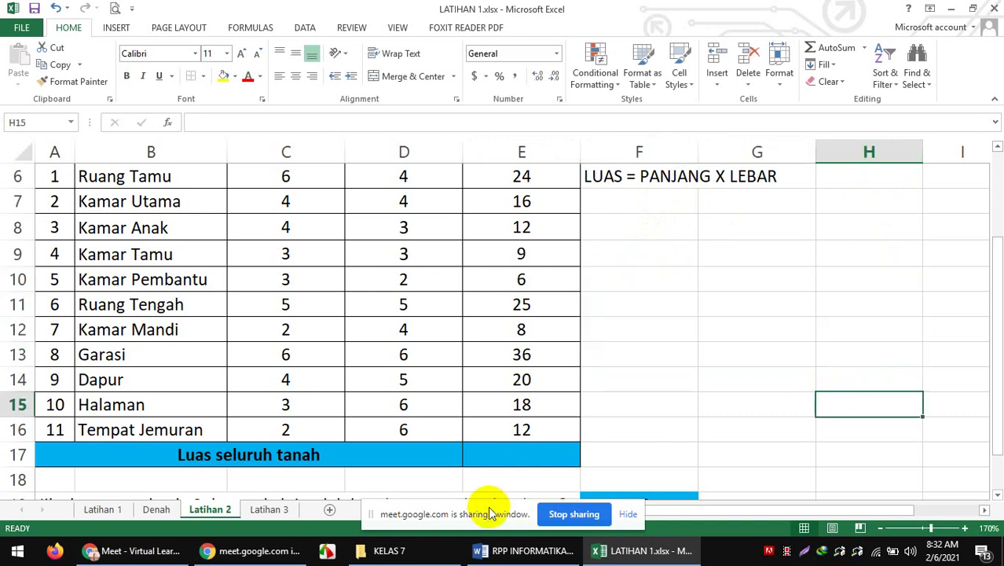
Enter the Luas seluruh tanah formula =E6+E7+E8+E9+E10+E11+E12+E13+E14+E15+E16 in E17, accepting the suggested removal of the trailing plus sign
{"action": "left_click", "coordinate": [504, 453]}
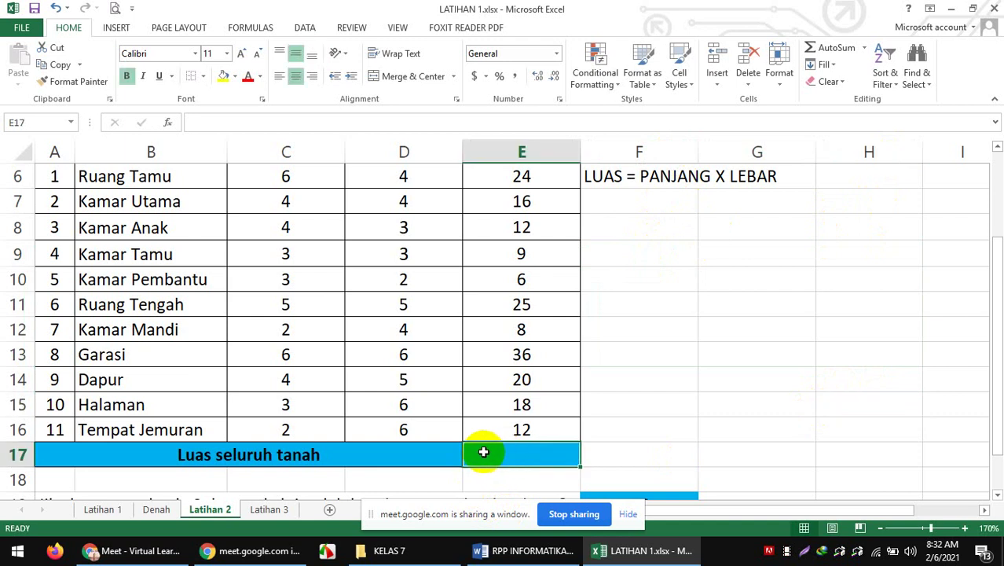
{"action": "type", "text": "="}
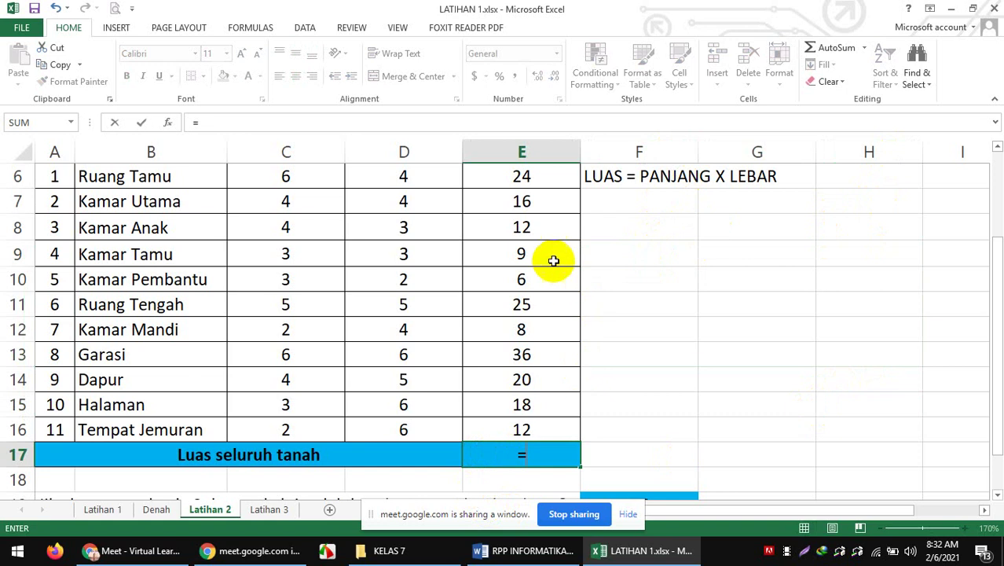
{"action": "left_click", "coordinate": [545, 179]}
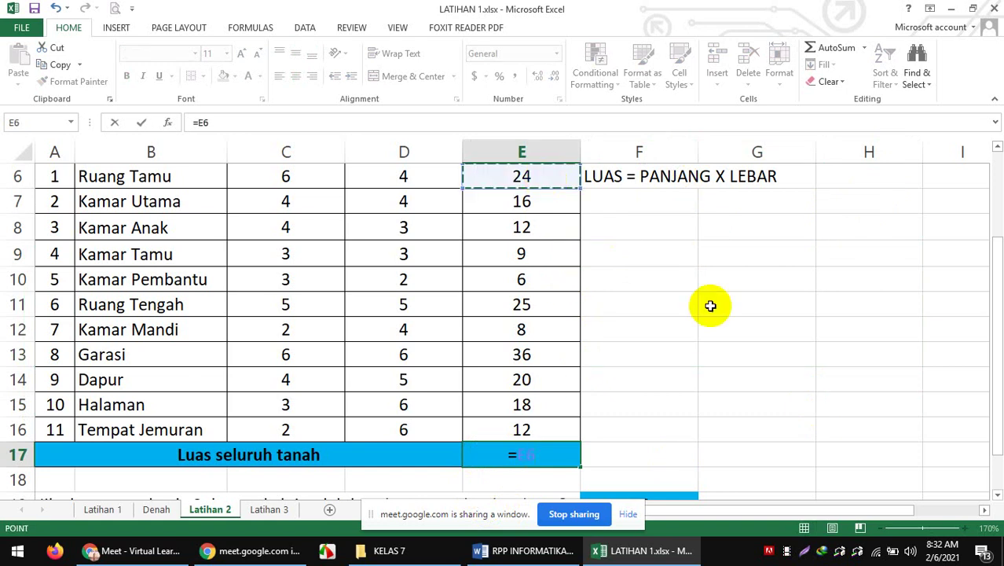
{"action": "type", "text": "+"}
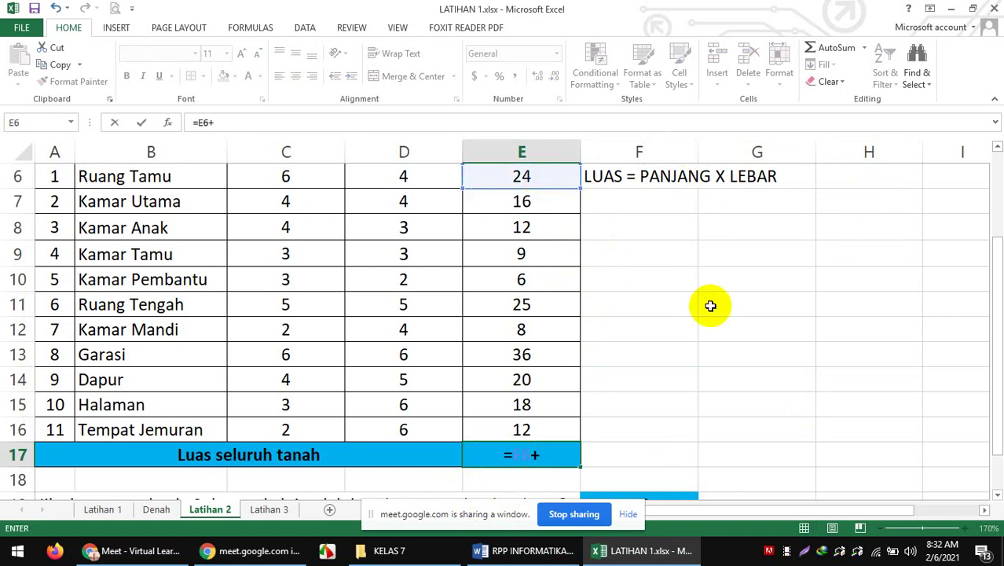
{"action": "left_click", "coordinate": [573, 207]}
{"action": "type", "text": "+"}
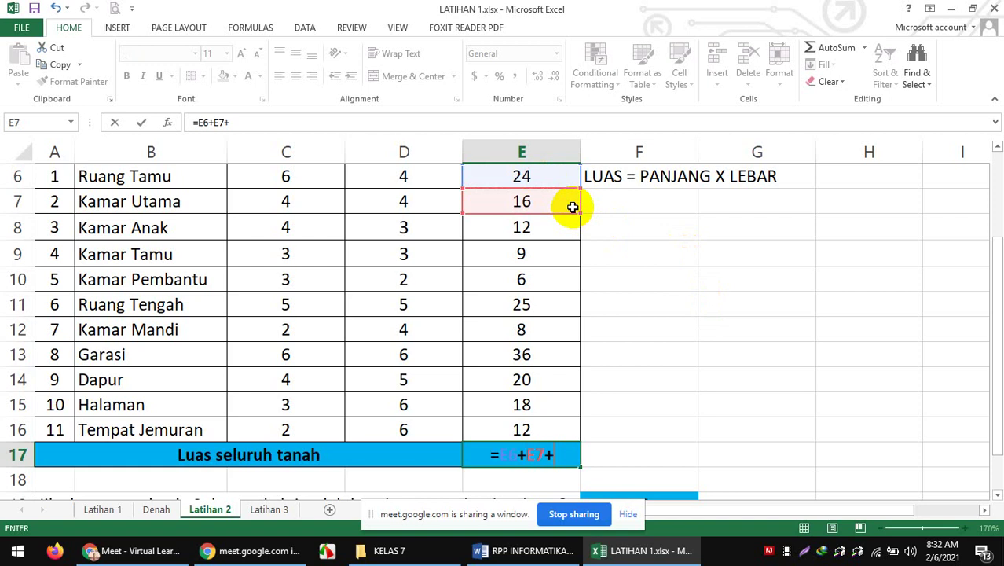
{"action": "left_click", "coordinate": [552, 227]}
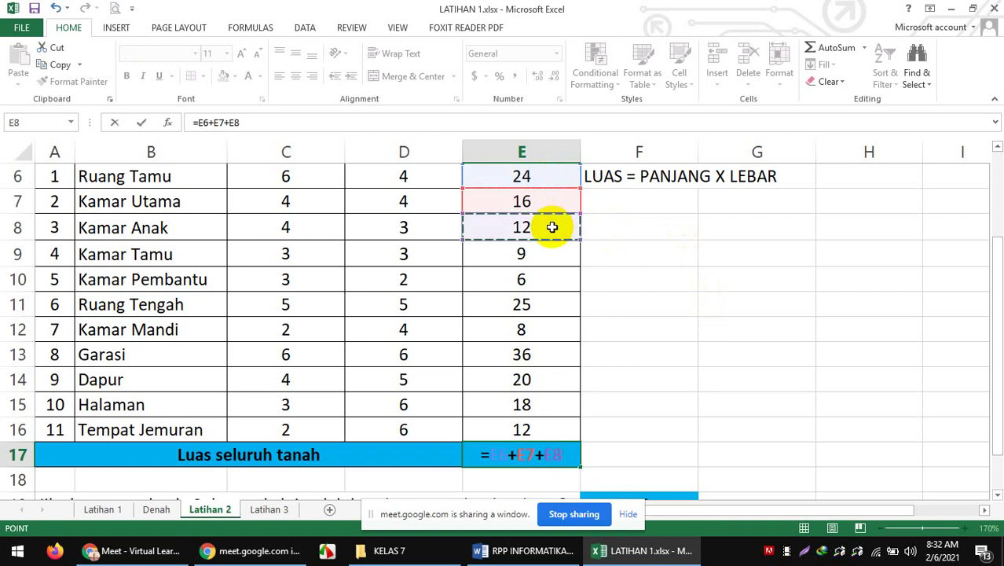
{"action": "type", "text": "+"}
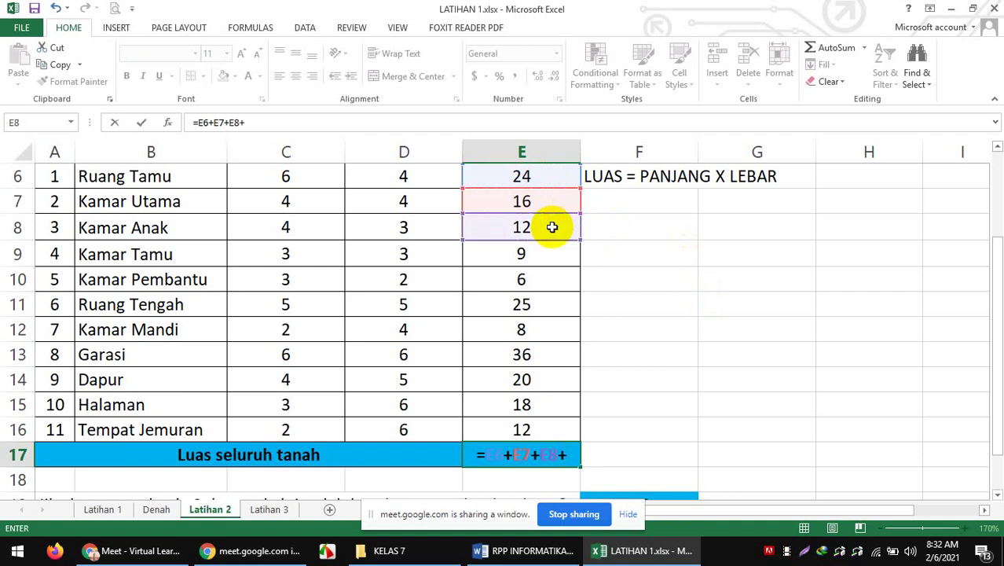
{"action": "left_click", "coordinate": [542, 253]}
{"action": "type", "text": "+"}
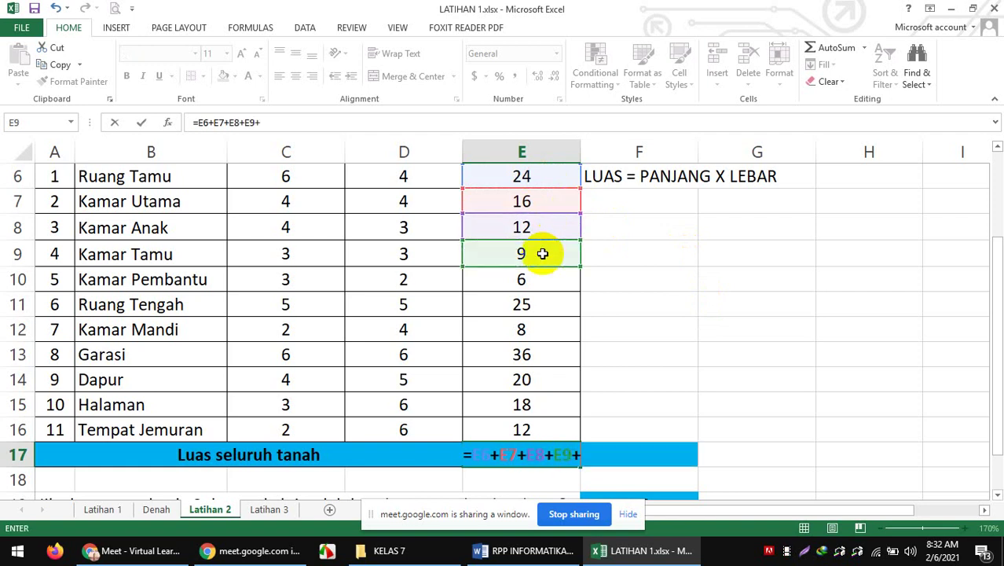
{"action": "left_click", "coordinate": [546, 281]}
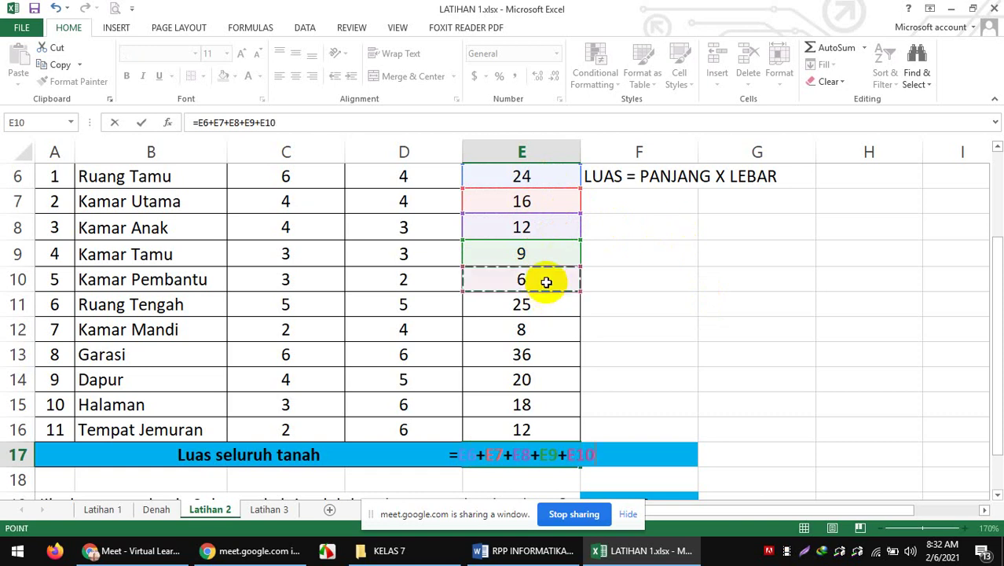
{"action": "type", "text": "+"}
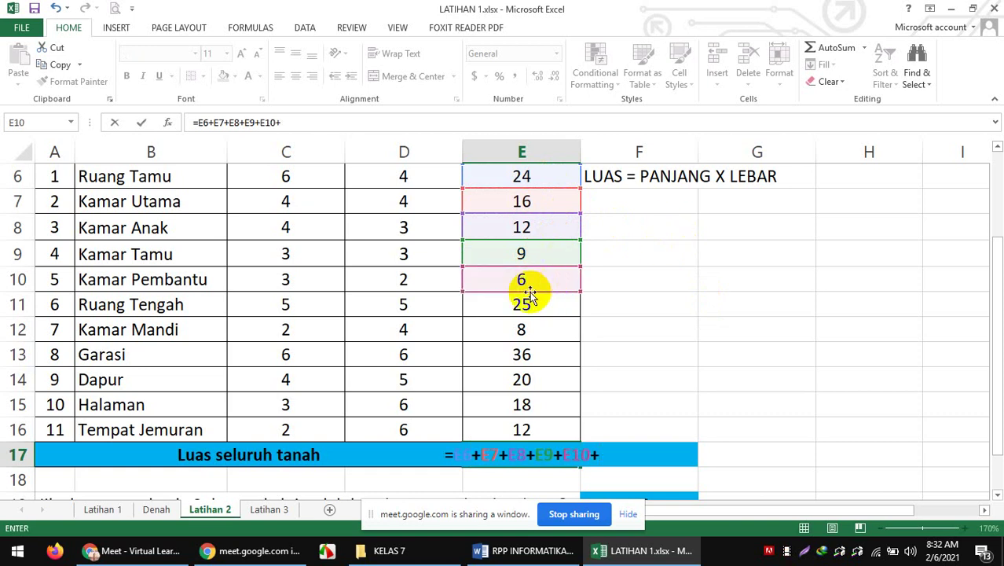
{"action": "left_click", "coordinate": [524, 305]}
{"action": "type", "text": "+"}
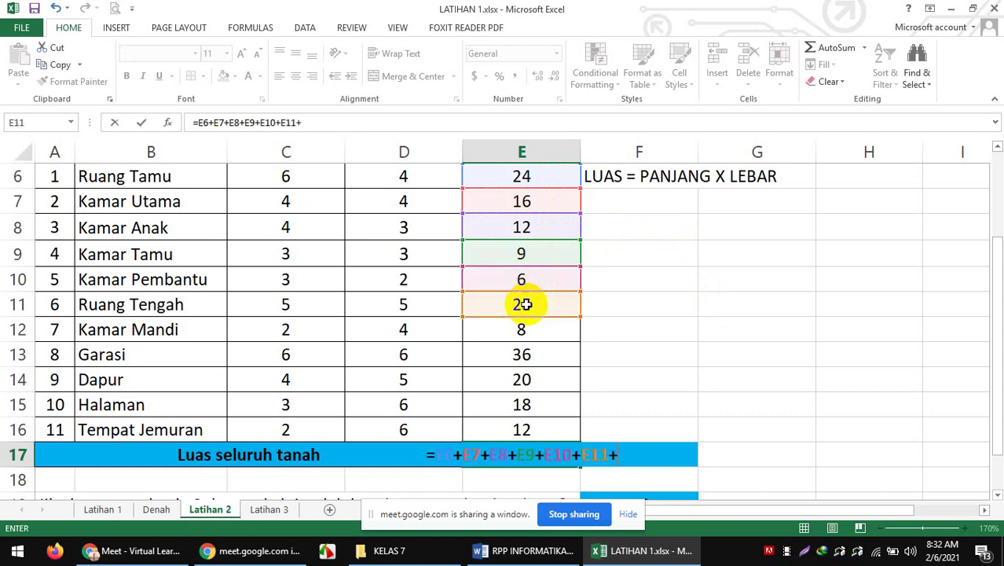
{"action": "left_click", "coordinate": [525, 329]}
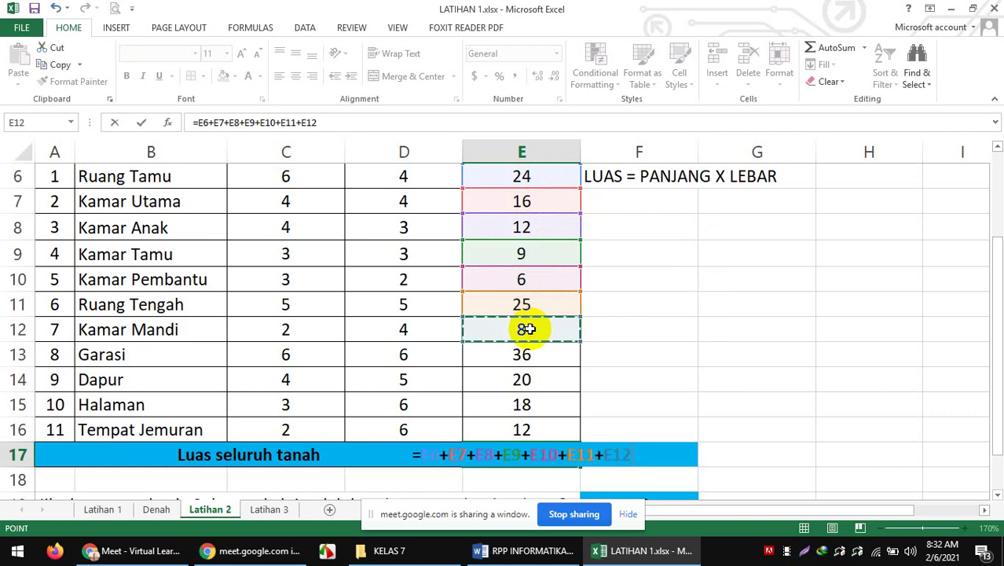
{"action": "type", "text": "+"}
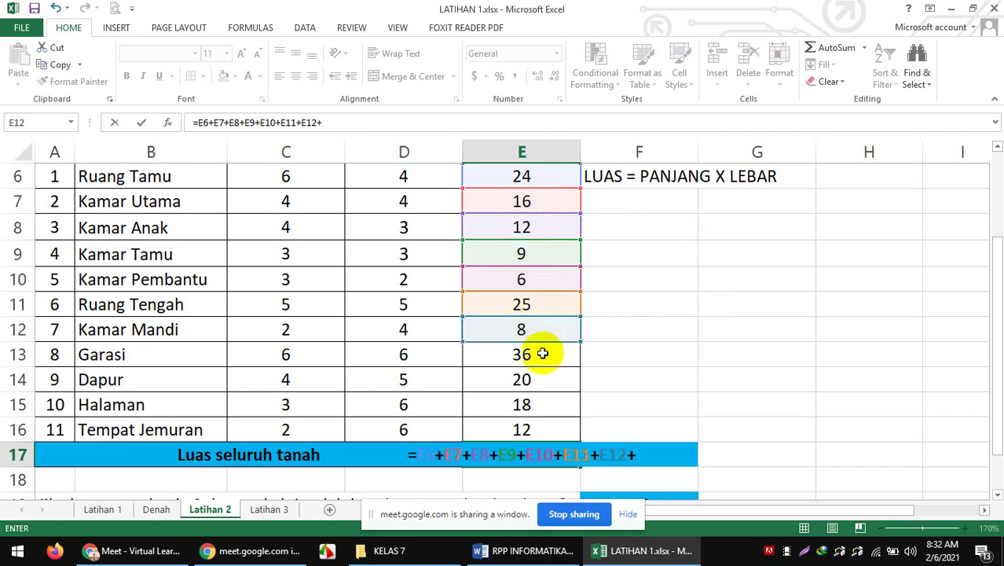
{"action": "left_click", "coordinate": [542, 355]}
{"action": "type", "text": "+"}
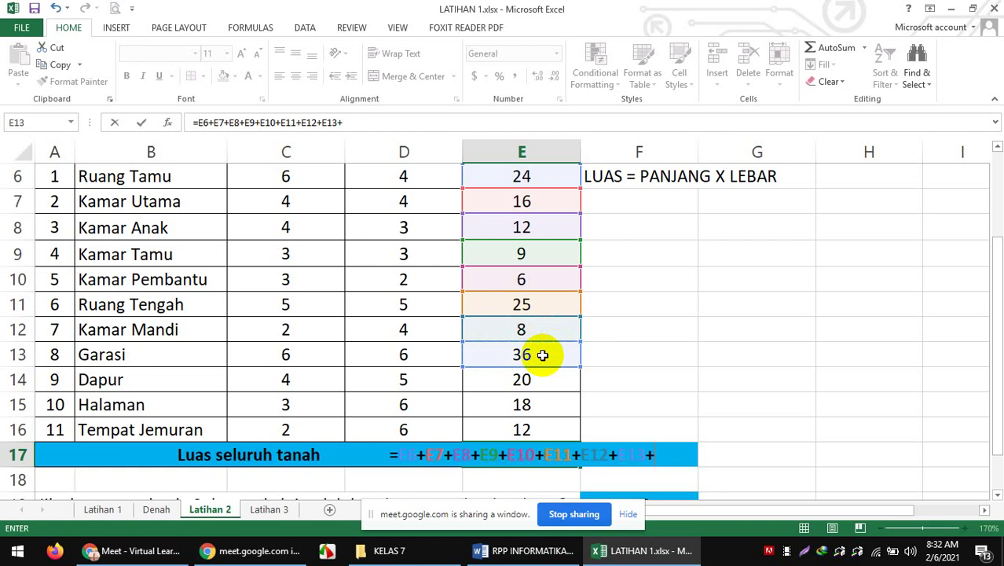
{"action": "left_click", "coordinate": [524, 380]}
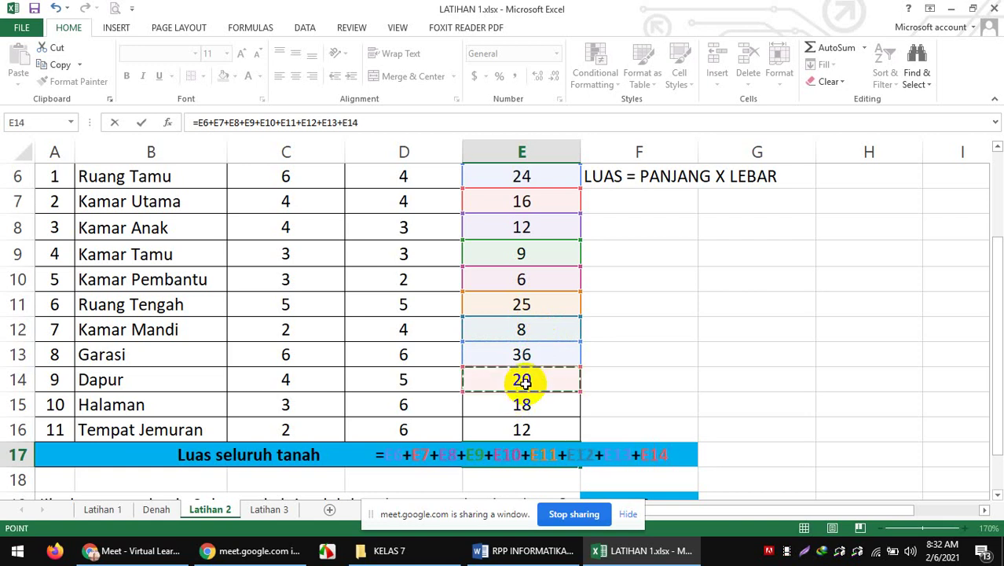
{"action": "type", "text": "+"}
{"action": "left_click", "coordinate": [522, 404]}
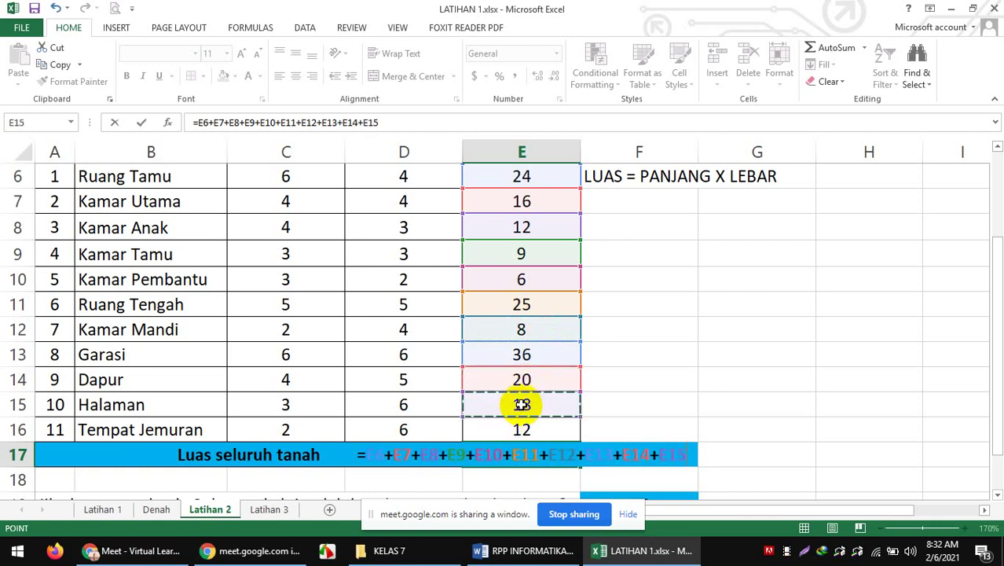
{"action": "type", "text": "+"}
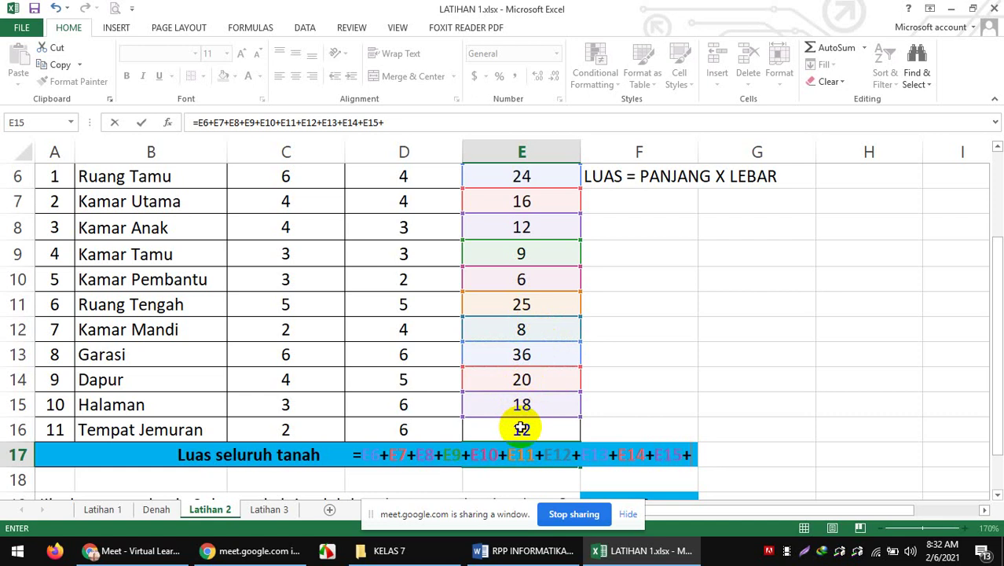
{"action": "left_click", "coordinate": [521, 429]}
{"action": "type", "text": "+"}
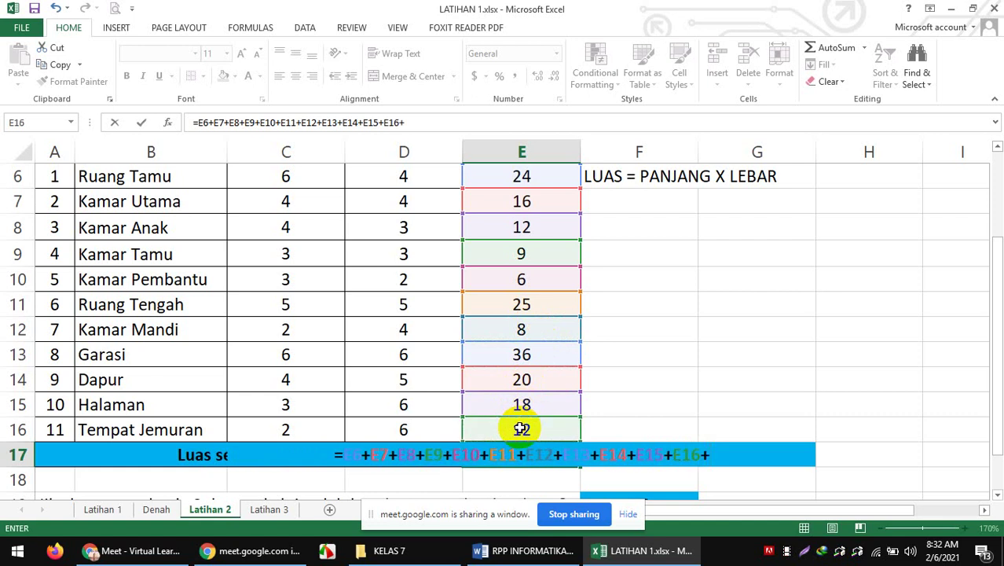
{"action": "key", "text": "Return"}
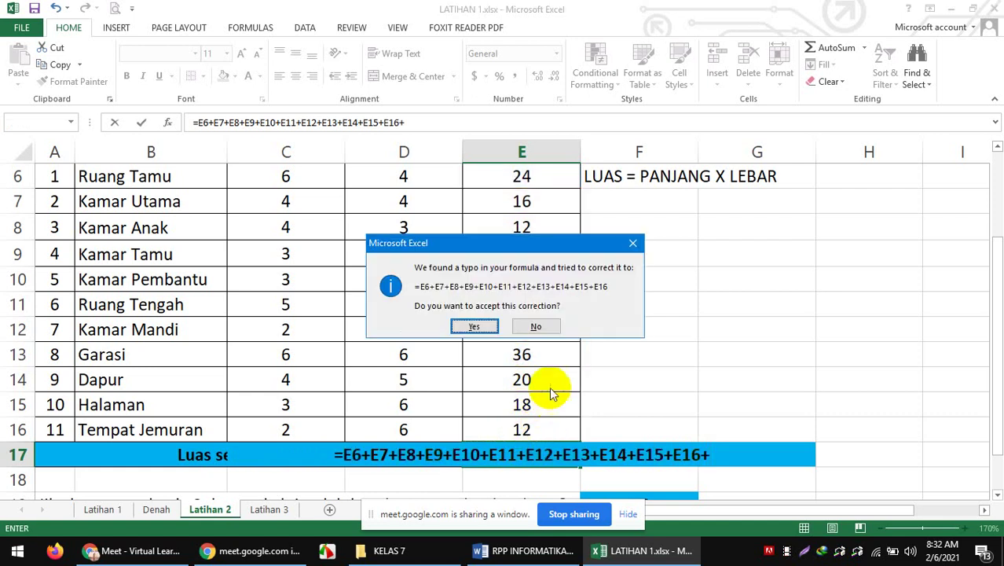
{"action": "left_click", "coordinate": [469, 329]}
Review the E17 total formula, the Luas seluruh tanah label and the questions below the table, along with the house plan on the Denah sheet
{"action": "left_click", "coordinate": [526, 453]}
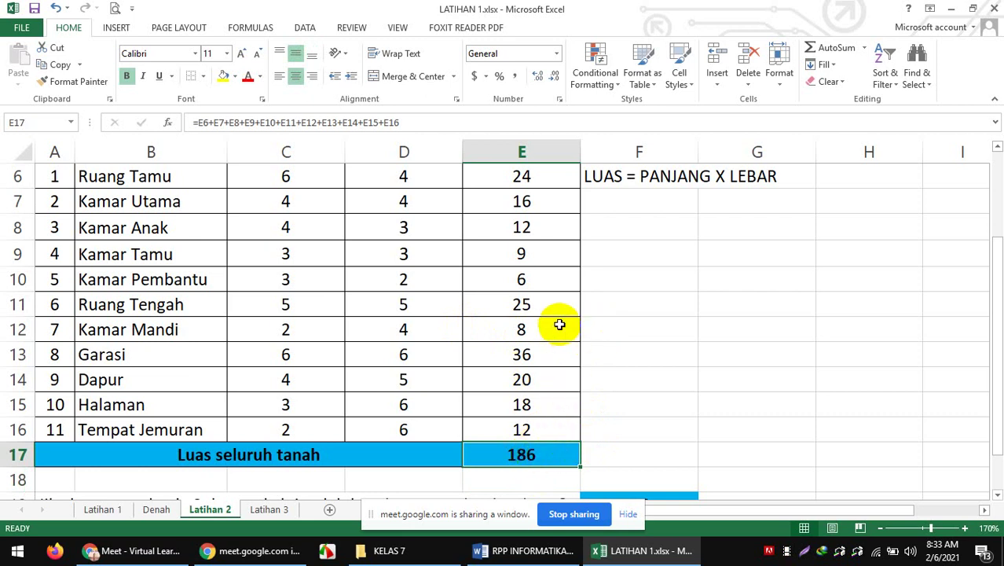
{"action": "scroll", "coordinate": [559, 324], "scroll_direction": "up", "scroll_amount": 2}
{"action": "scroll", "coordinate": [559, 324], "scroll_direction": "down", "scroll_amount": 1}
{"action": "scroll", "coordinate": [558, 324], "scroll_direction": "up", "scroll_amount": 1}
{"action": "scroll", "coordinate": [559, 328], "scroll_direction": "down", "scroll_amount": 3}
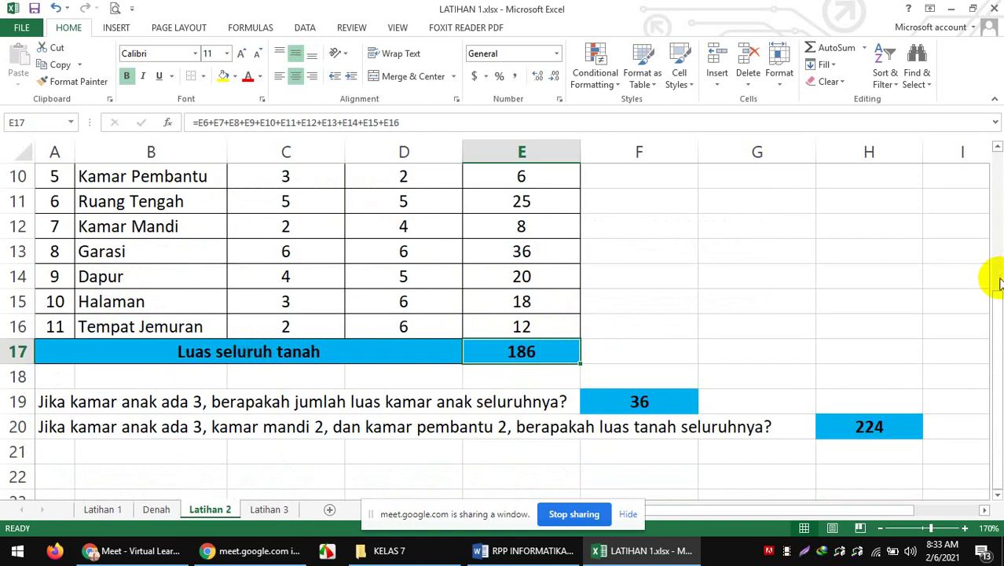
{"action": "left_click", "coordinate": [275, 356]}
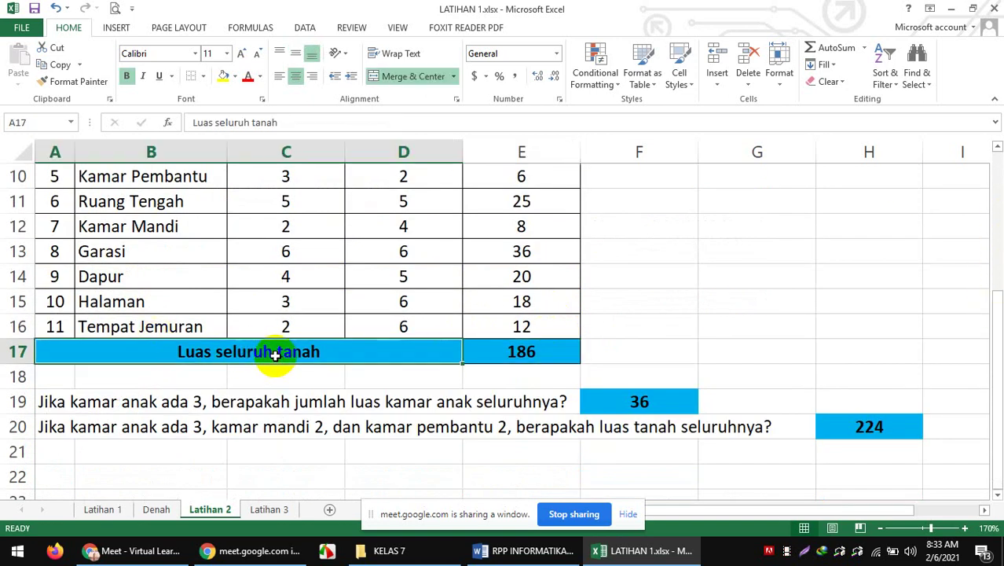
{"action": "double_click", "coordinate": [275, 356]}
{"action": "left_click_drag", "start_coordinate": [275, 354], "coordinate": [318, 350]}
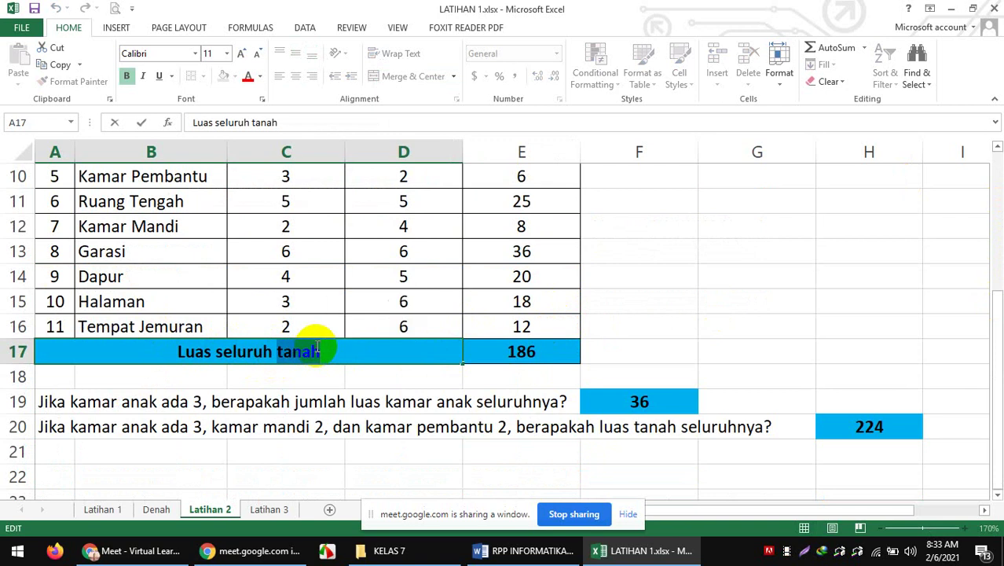
{"action": "left_click", "coordinate": [648, 253]}
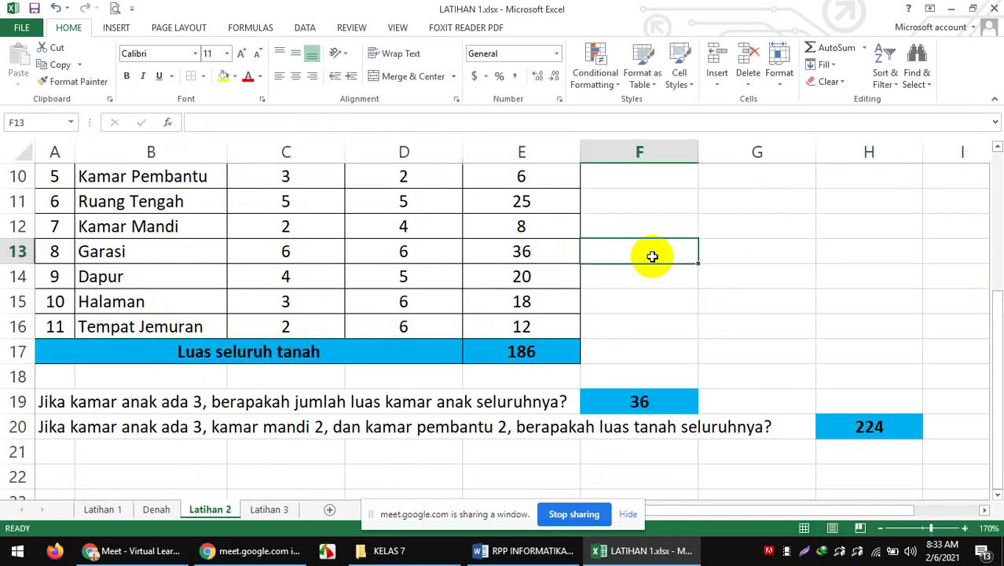
{"action": "left_click", "coordinate": [159, 510]}
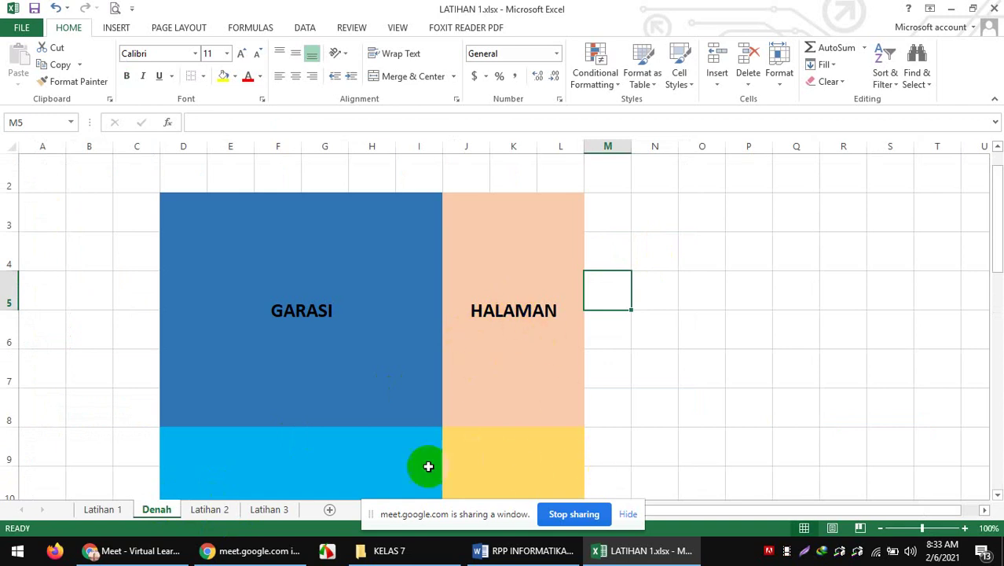
{"action": "left_click", "coordinate": [327, 551]}
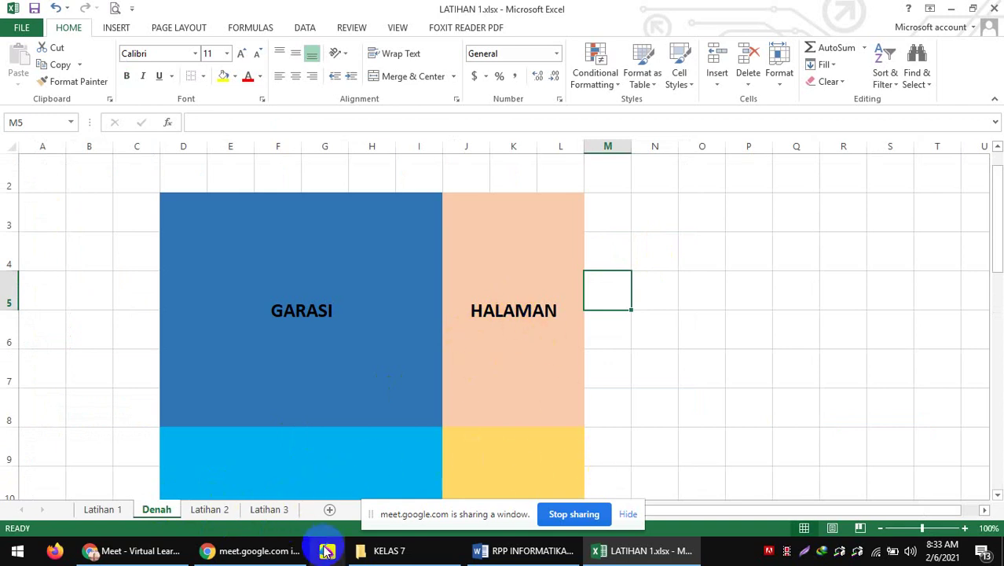
{"action": "left_click", "coordinate": [209, 509]}
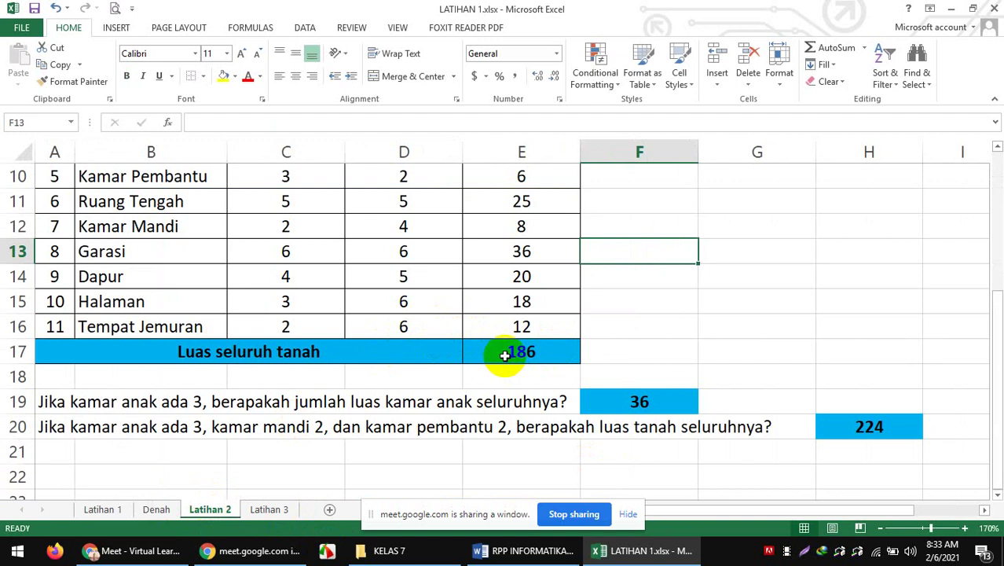
{"action": "left_click", "coordinate": [996, 325]}
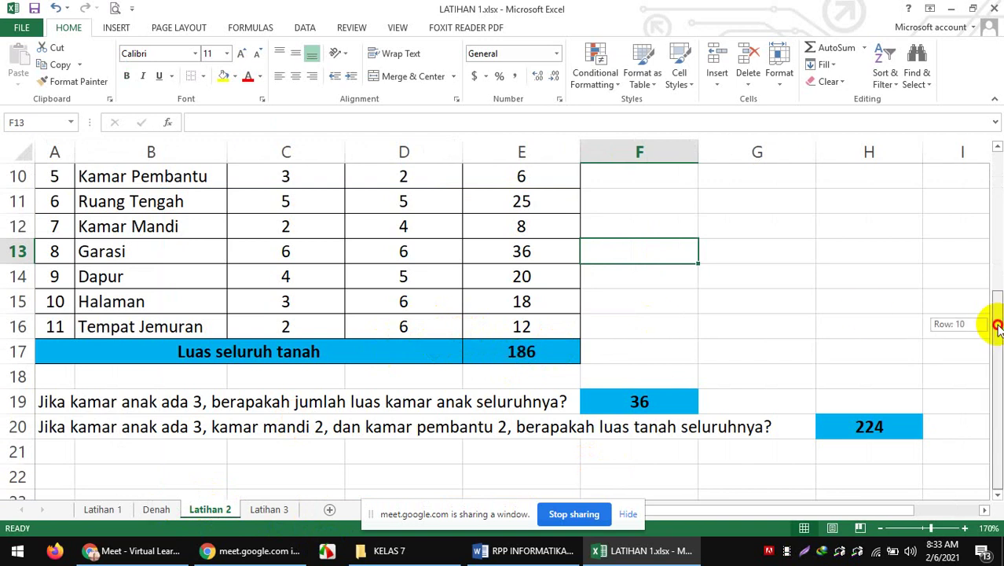
{"action": "left_click_drag", "start_coordinate": [996, 324], "coordinate": [996, 322]}
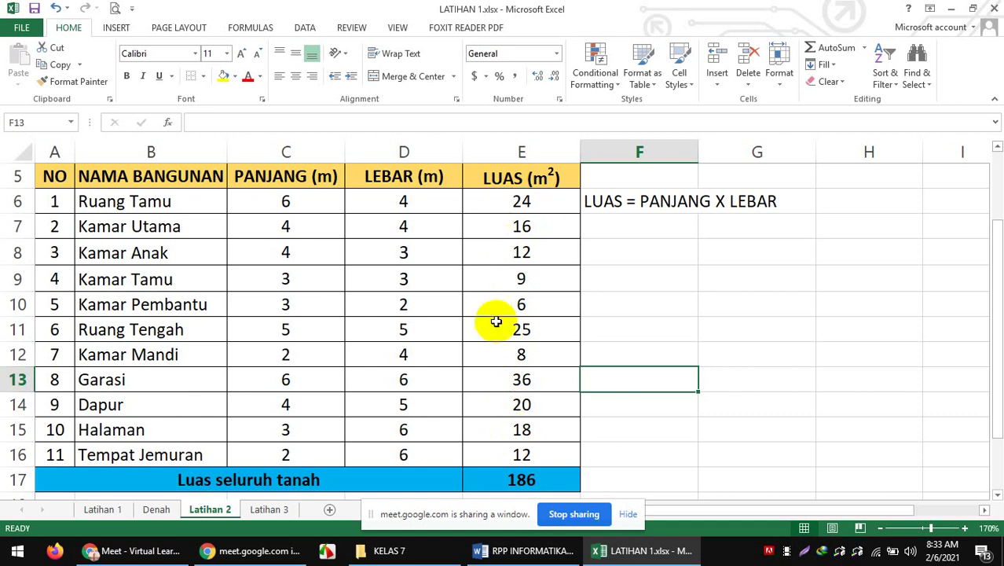
Examine the LUAS formulas in E6, E7 and E8, the room areas through E16 and the total land area formula in E17
{"action": "left_click", "coordinate": [523, 202]}
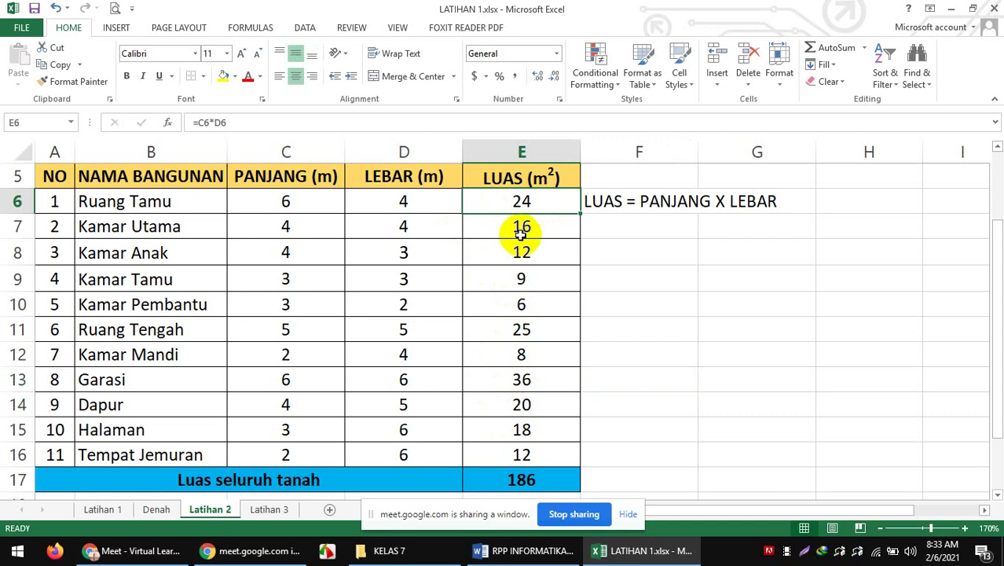
{"action": "left_click", "coordinate": [521, 230]}
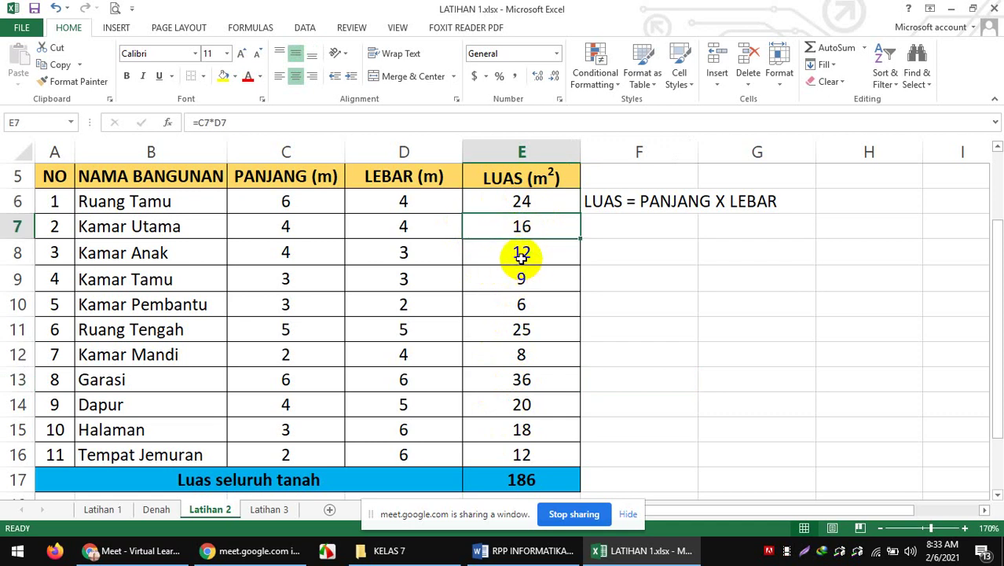
{"action": "left_click", "coordinate": [522, 255]}
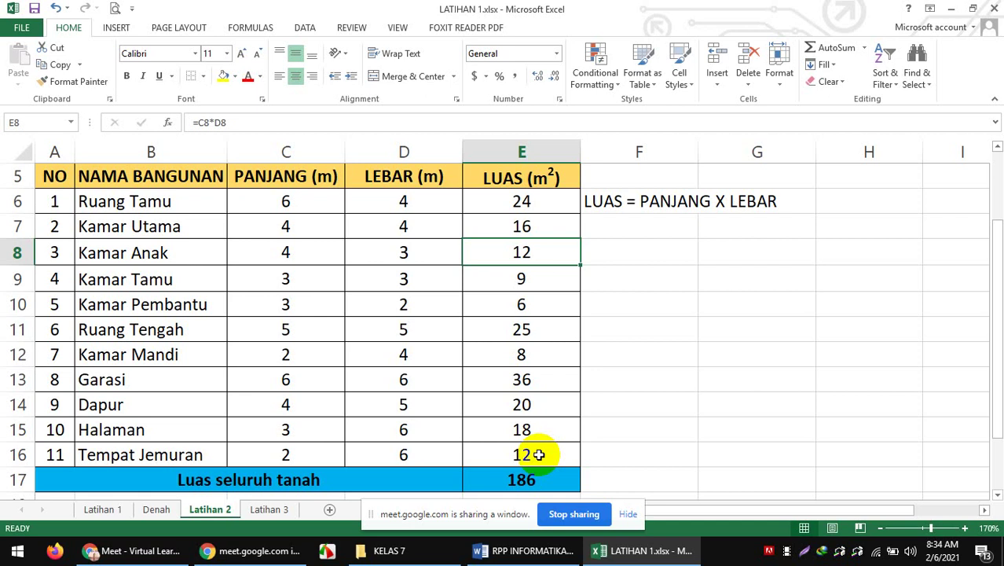
{"action": "left_click_drag", "start_coordinate": [560, 201], "coordinate": [565, 457]}
{"action": "left_click", "coordinate": [537, 479]}
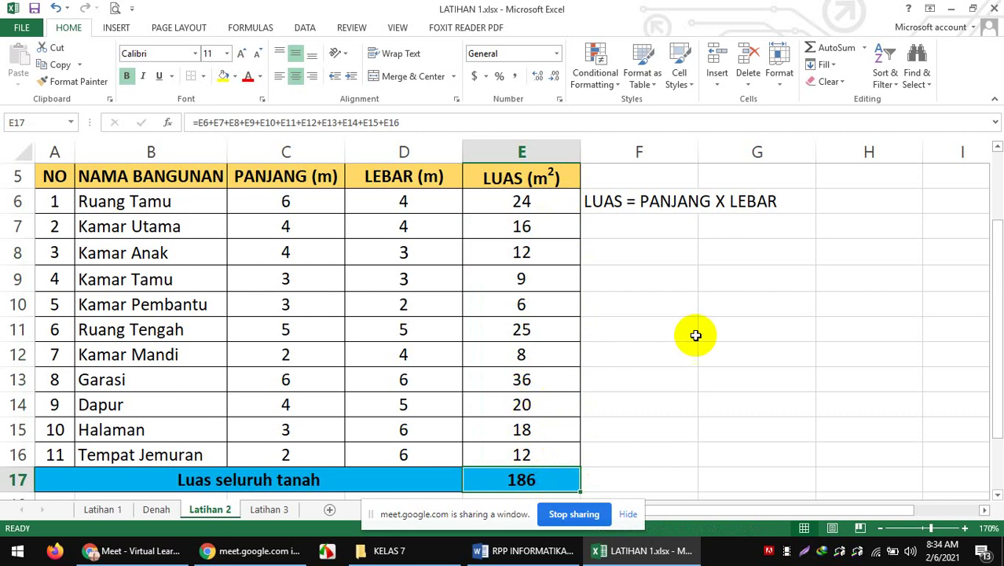
{"action": "mouse_move", "coordinate": [998, 242]}
{"action": "left_mouse_down"}
{"action": "mouse_move", "coordinate": [995, 294]}
{"action": "mouse_move", "coordinate": [998, 242]}
{"action": "left_mouse_up"}
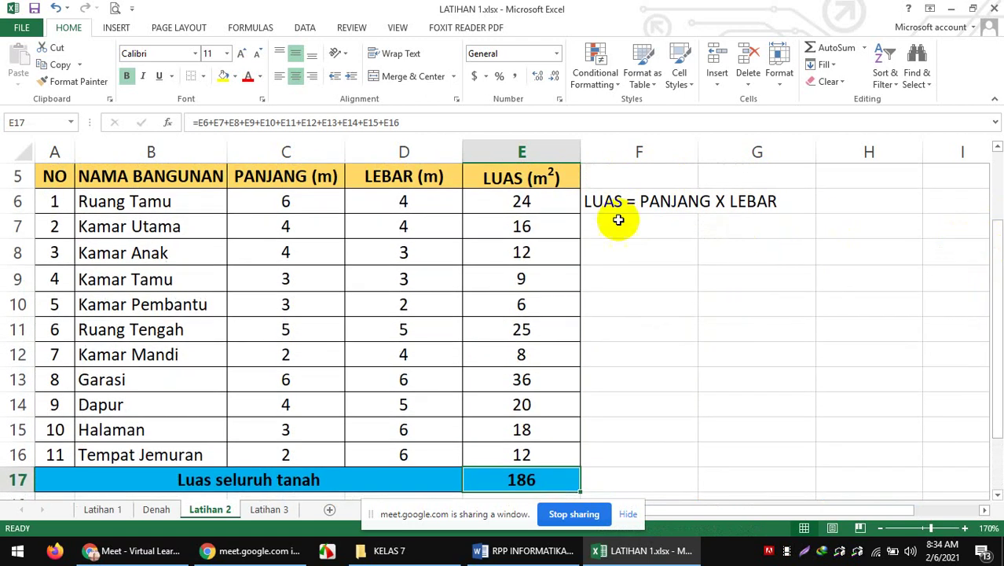
{"action": "left_click", "coordinate": [529, 203]}
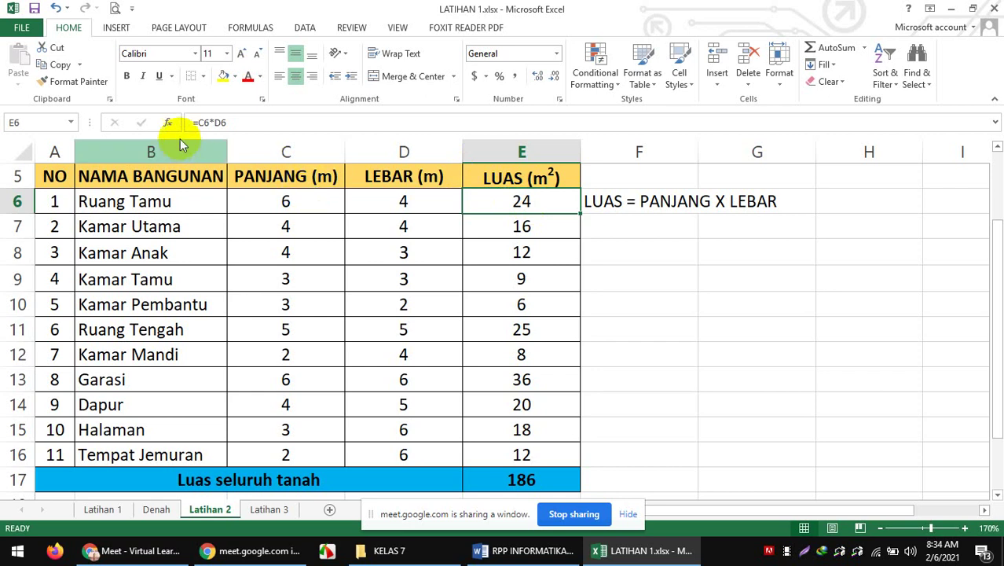
Inspect the Luas seluruh tanah formula in E17 and check the class participants in the Google Meet window before returning to the worksheet
{"action": "left_click", "coordinate": [535, 481]}
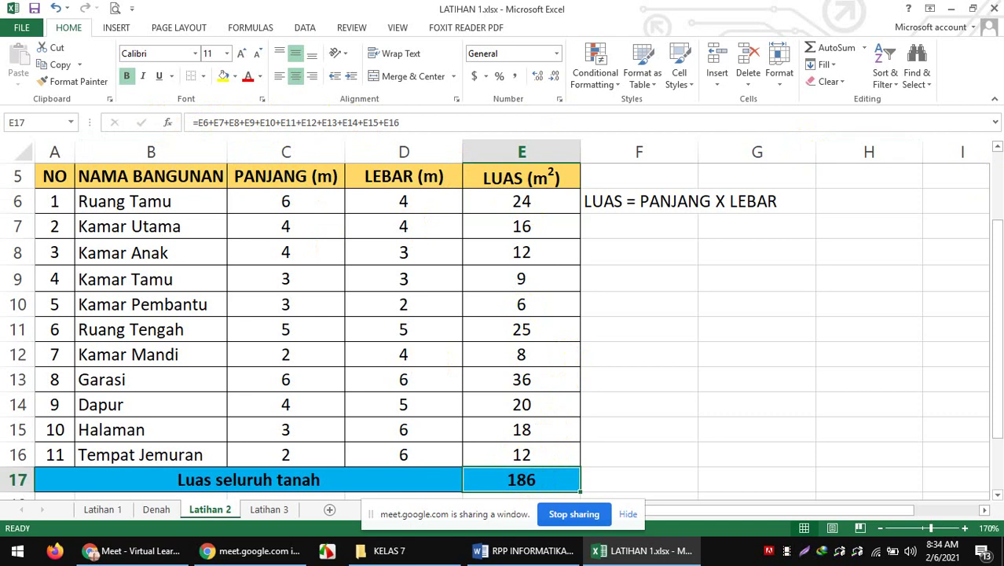
{"action": "left_click_drag", "start_coordinate": [995, 236], "coordinate": [995, 248]}
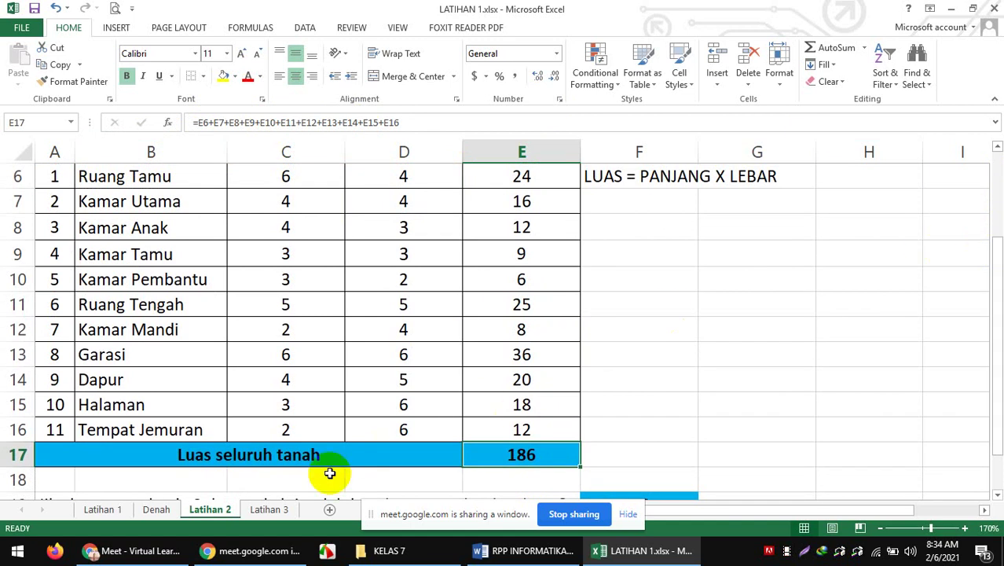
{"action": "left_click", "coordinate": [144, 556]}
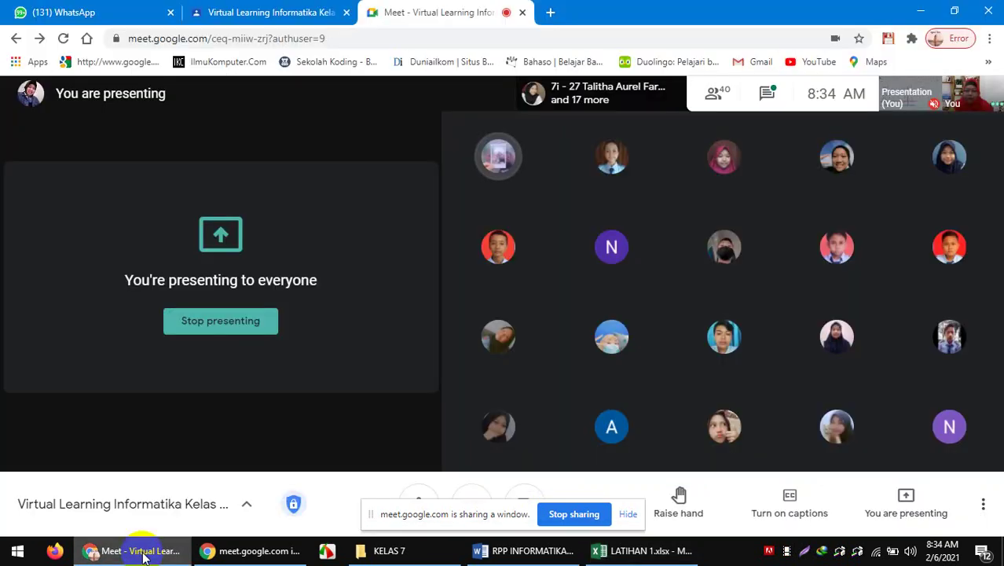
{"action": "left_click", "coordinate": [633, 551]}
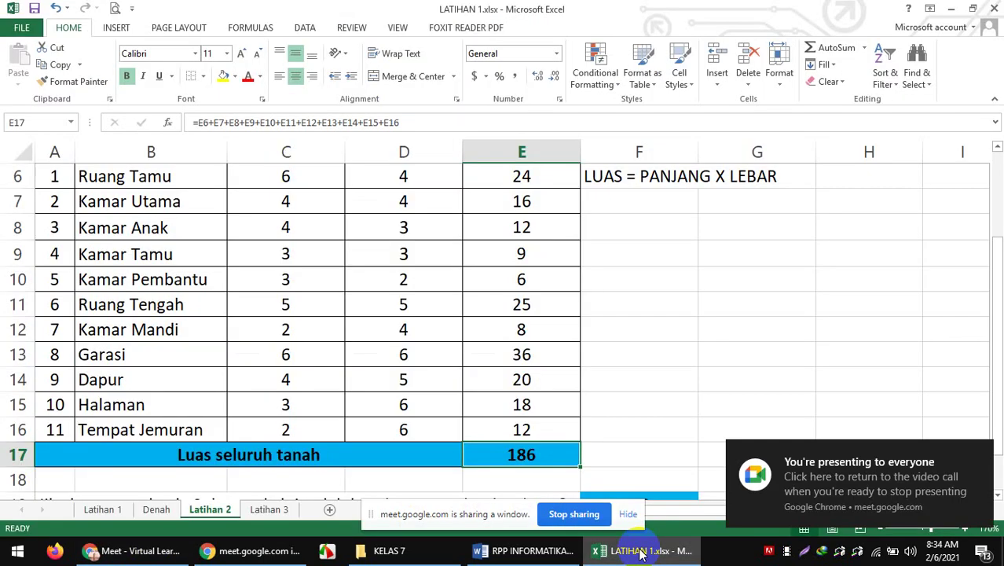
{"action": "left_click", "coordinate": [752, 349]}
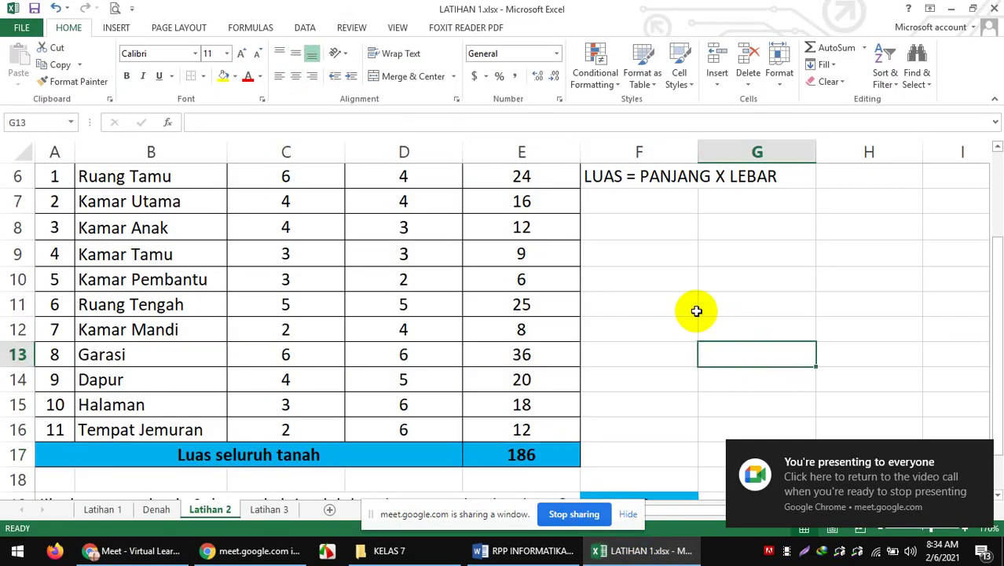
Set the PANJANG of Ruang Tengah to 10 and of Kamar Anak to 6, checking the total and the answers below the table
{"action": "left_click", "coordinate": [283, 306]}
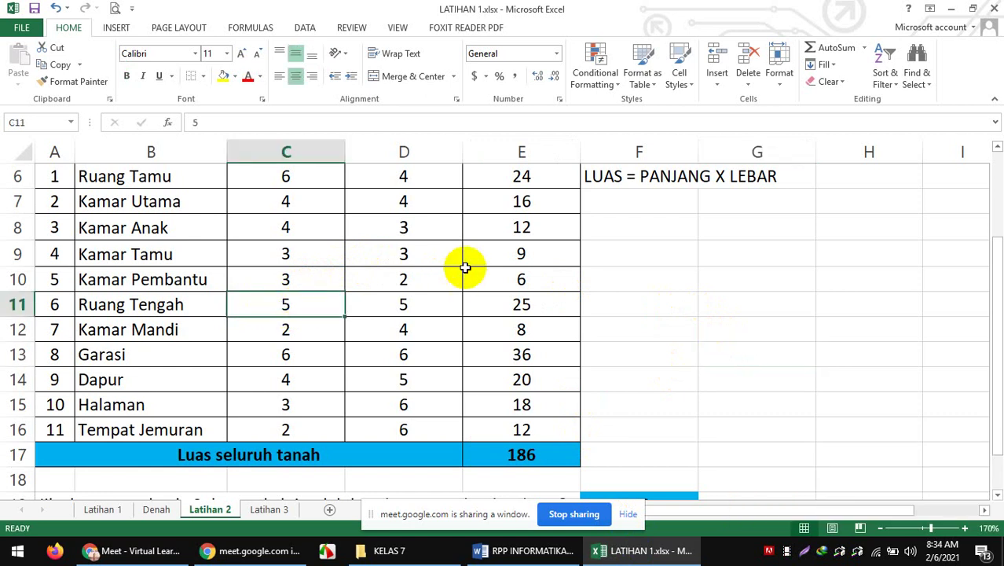
{"action": "type", "text": "10"}
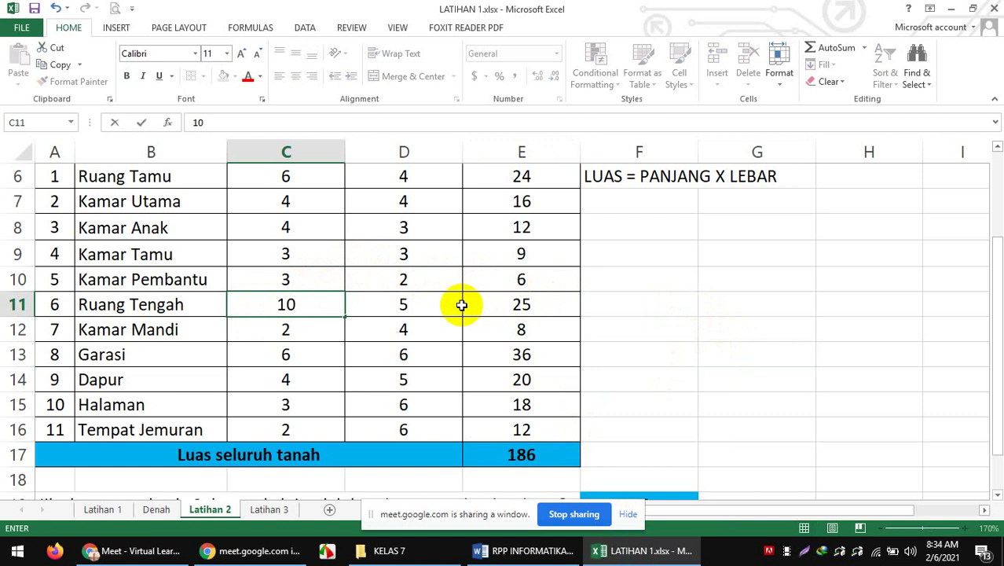
{"action": "key", "text": "Return"}
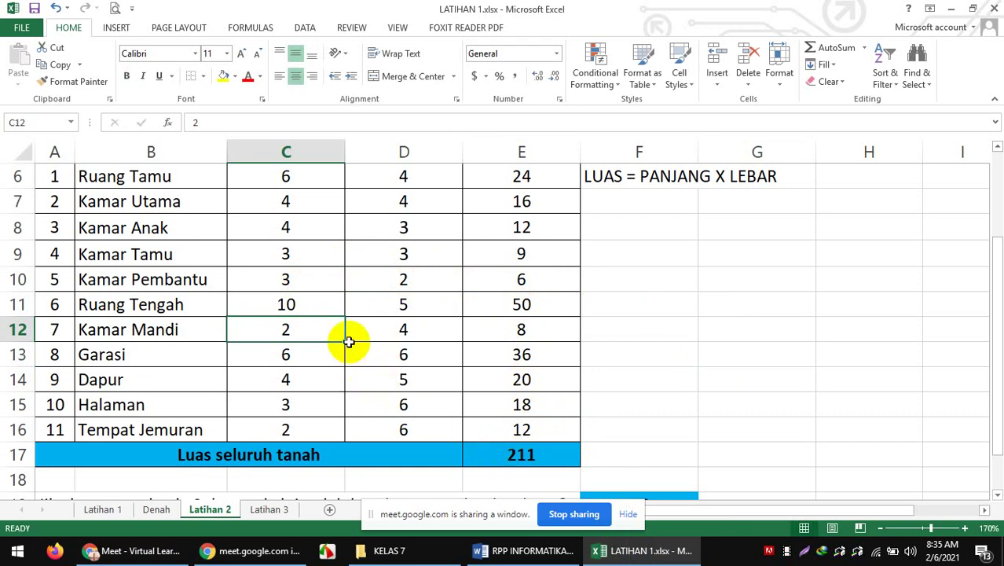
{"action": "left_click", "coordinate": [290, 227]}
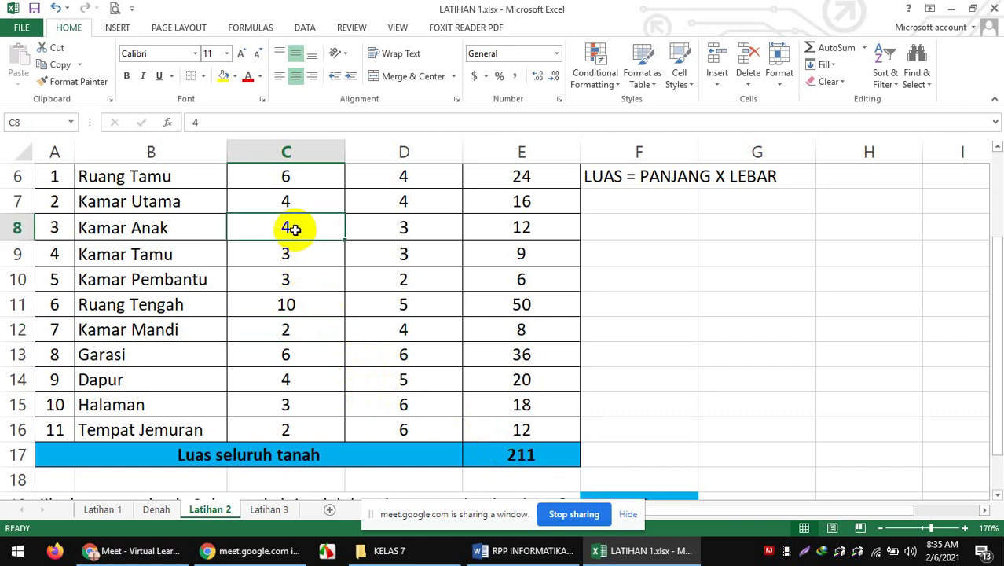
{"action": "type", "text": "6"}
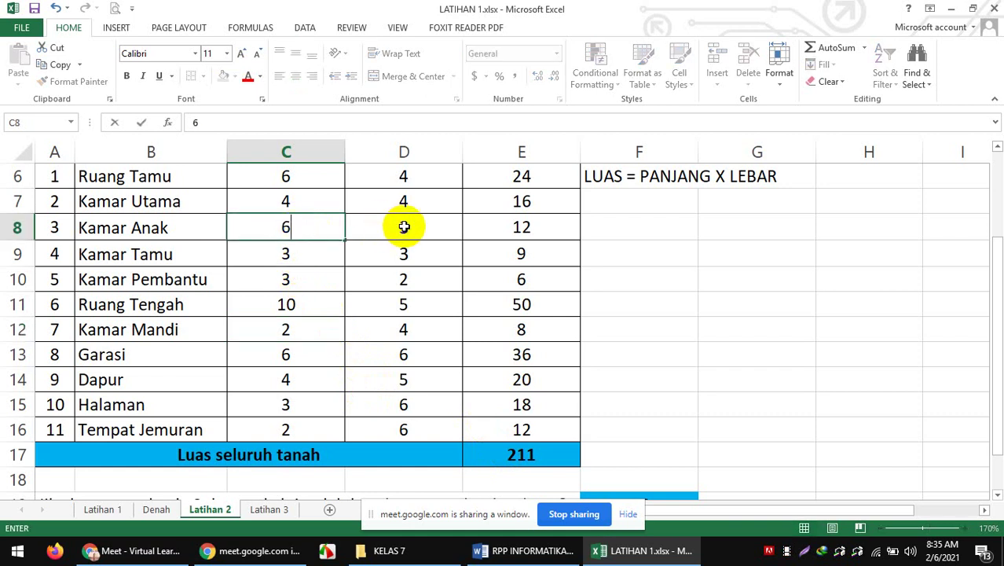
{"action": "key", "text": "Return"}
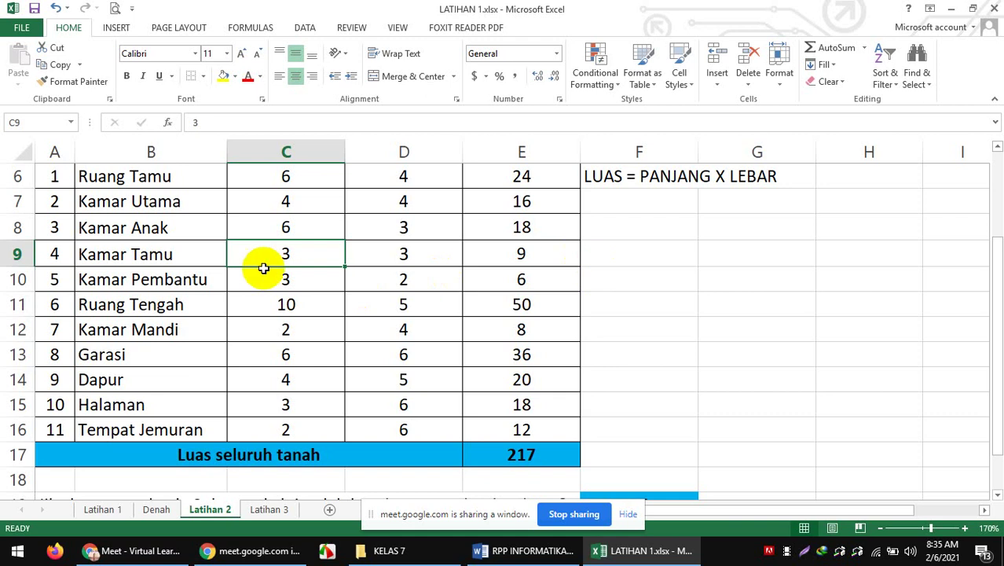
{"action": "scroll", "coordinate": [297, 268], "scroll_direction": "down", "scroll_amount": 1}
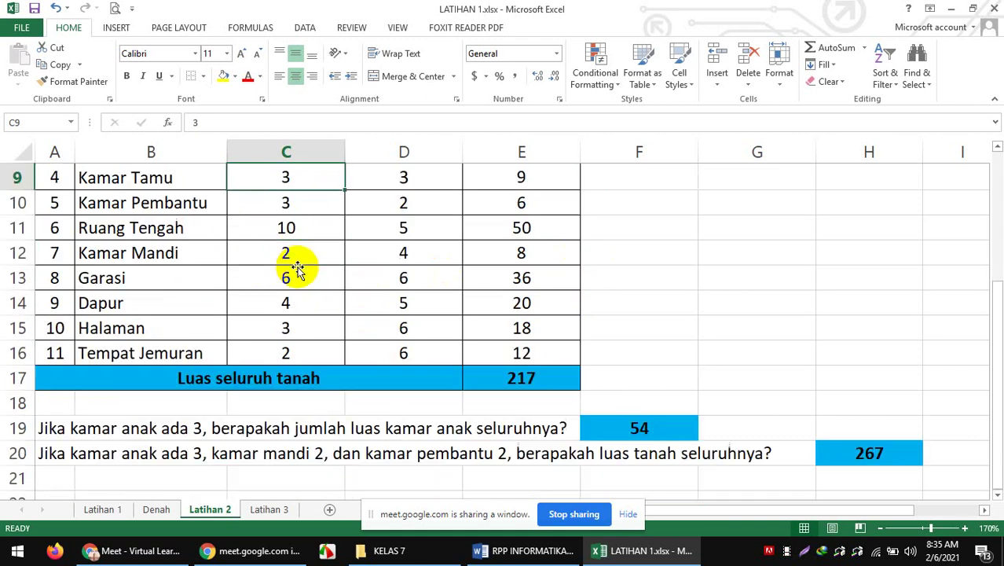
{"action": "left_click_drag", "start_coordinate": [998, 354], "coordinate": [996, 287]}
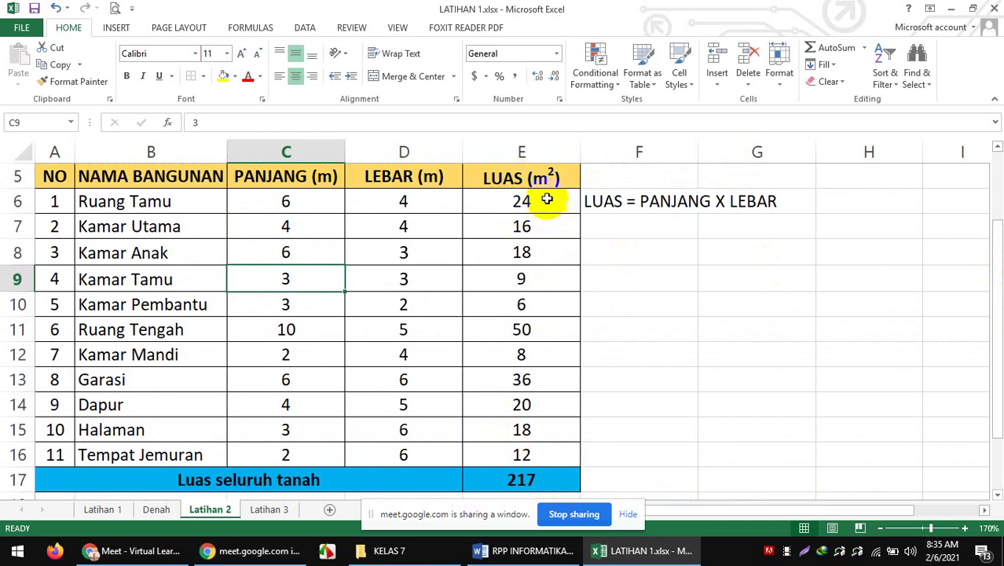
Set the PANJANG of Ruang Tengah to 5 and of Kamar Anak to 3, checking the total and the answers below the table
{"action": "left_click", "coordinate": [282, 329]}
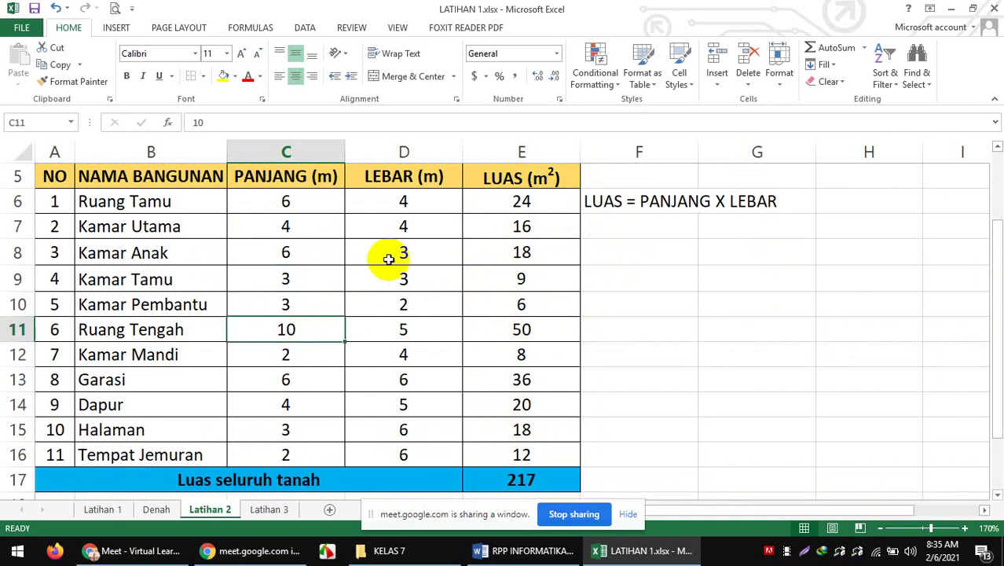
{"action": "type", "text": "5"}
{"action": "key", "text": "Return"}
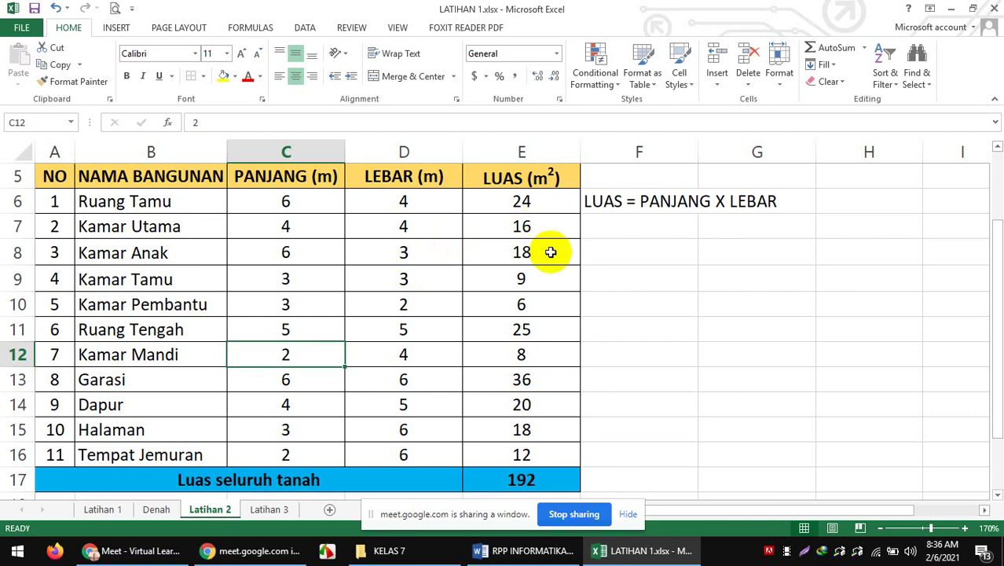
{"action": "left_click_drag", "start_coordinate": [999, 232], "coordinate": [981, 218]}
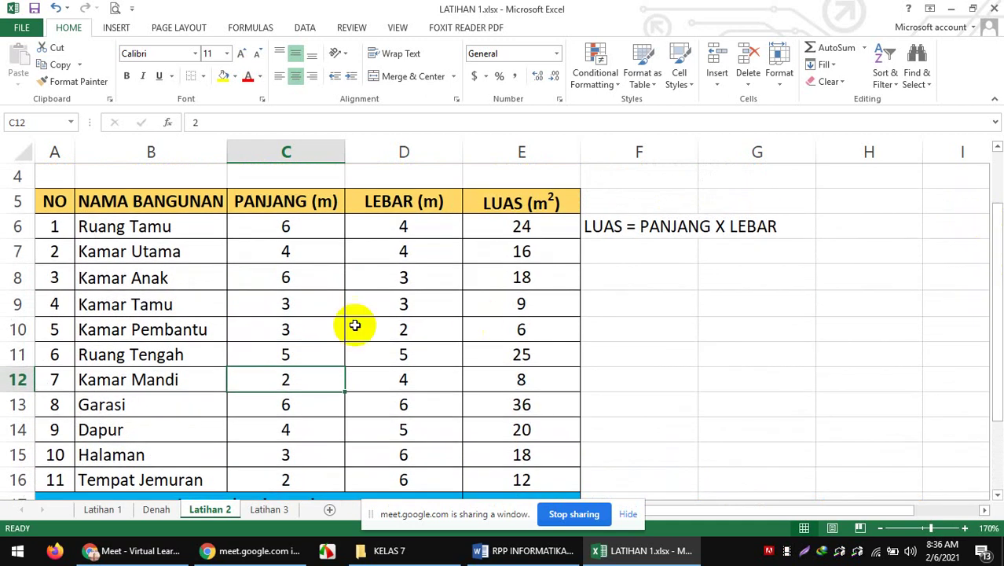
{"action": "left_click", "coordinate": [308, 280]}
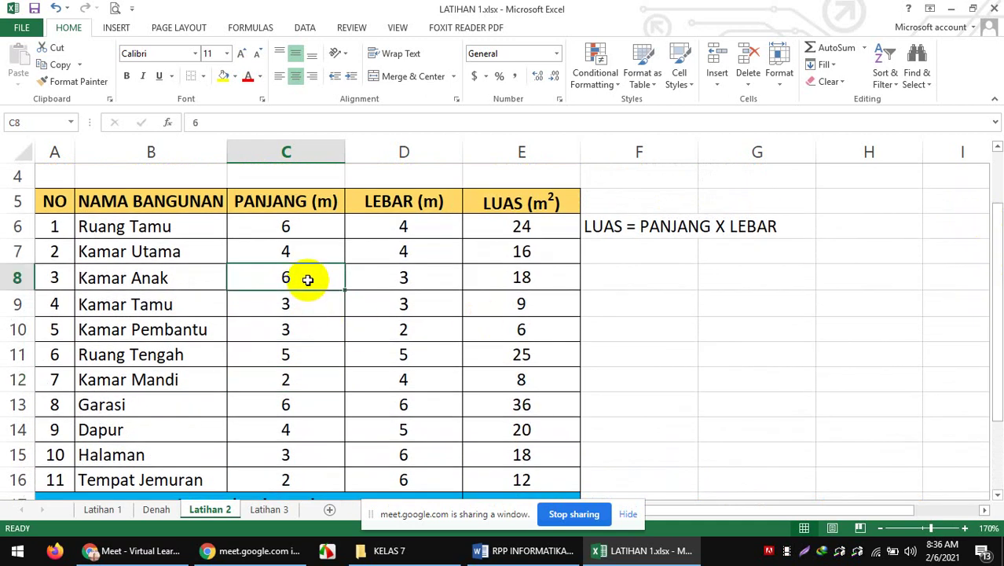
{"action": "type", "text": "3"}
{"action": "key", "text": "Return"}
{"action": "left_click", "coordinate": [550, 323]}
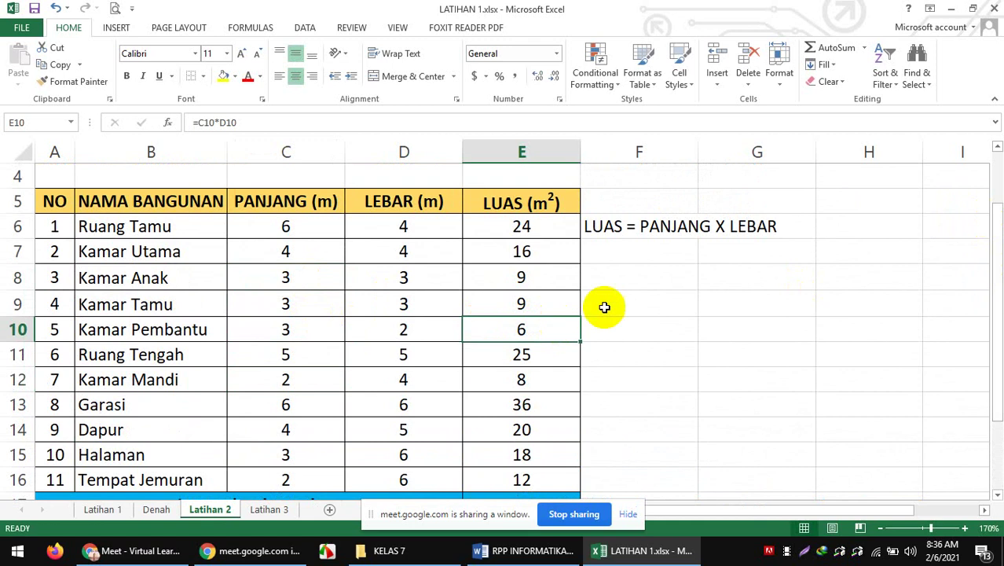
{"action": "left_click_drag", "start_coordinate": [995, 227], "coordinate": [996, 296]}
{"action": "left_click", "coordinate": [923, 301]}
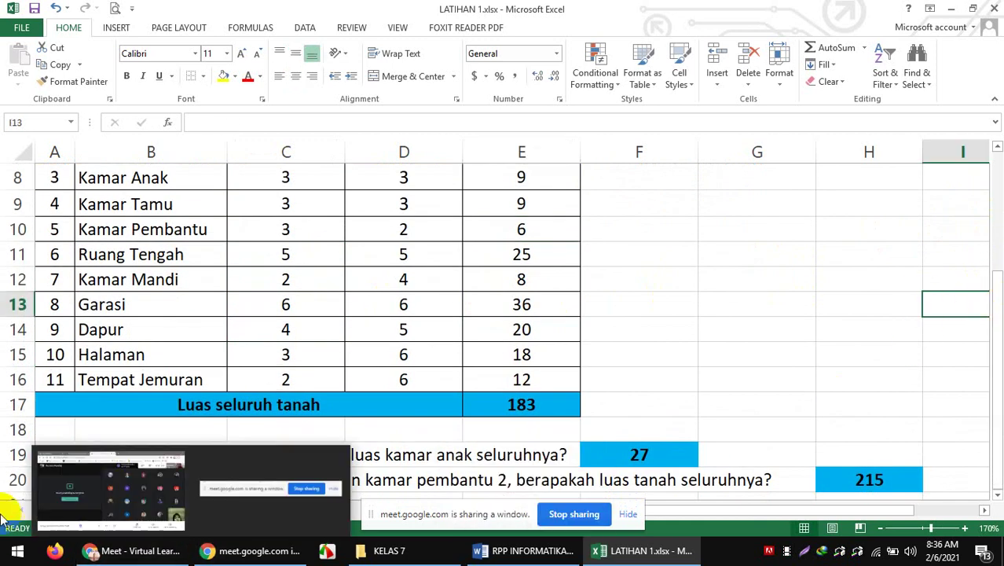
{"action": "left_click", "coordinate": [768, 267]}
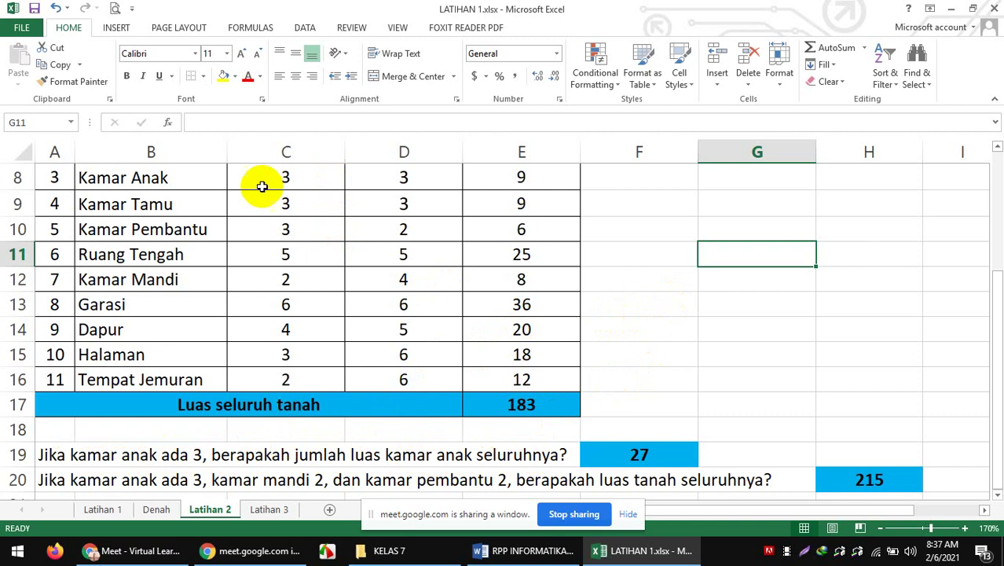
Fill the Kamar Anak row, A8 through E8, with the standard green color
{"action": "left_click_drag", "start_coordinate": [51, 173], "coordinate": [397, 252]}
{"action": "left_click", "coordinate": [55, 278]}
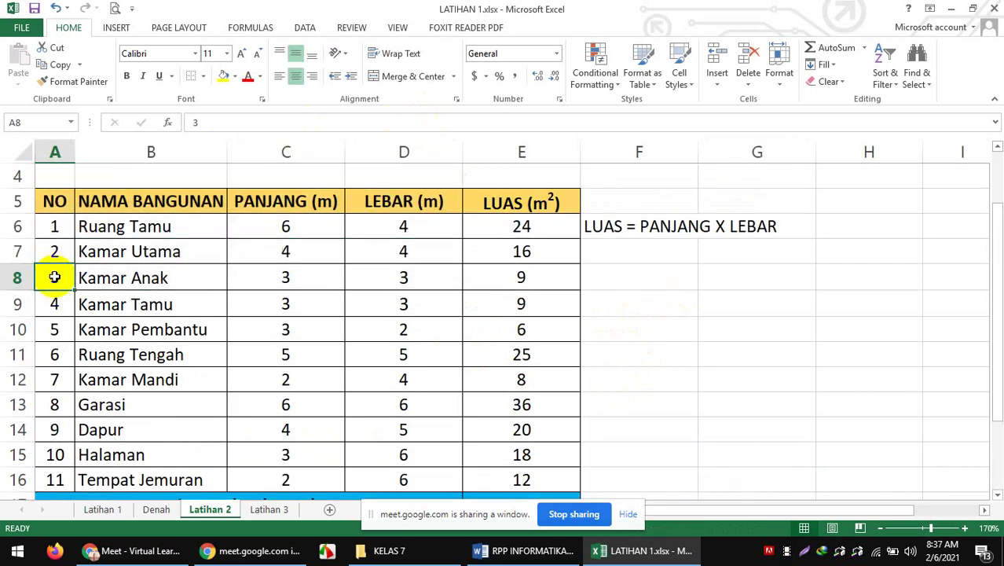
{"action": "left_click_drag", "start_coordinate": [55, 277], "coordinate": [528, 267]}
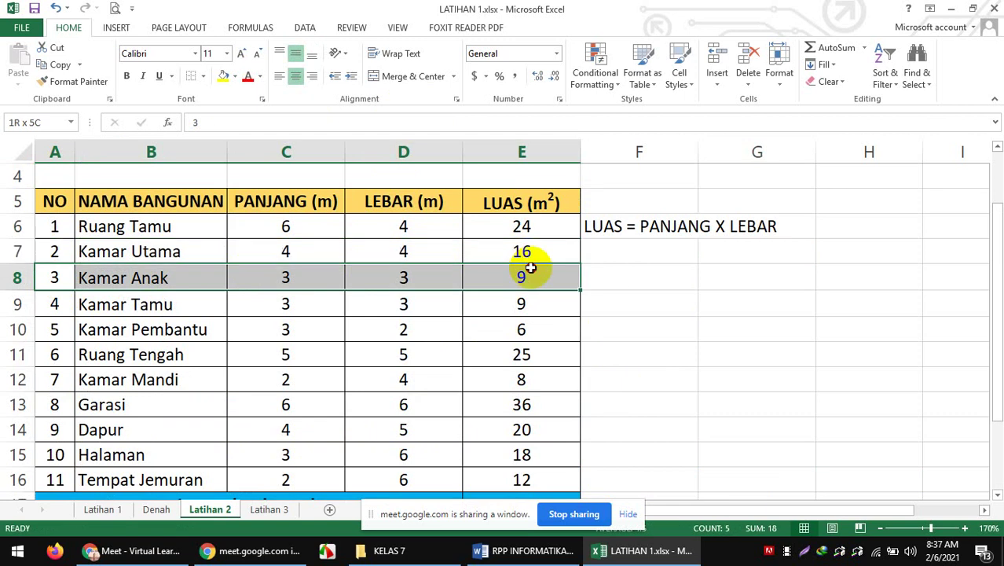
{"action": "left_click", "coordinate": [233, 76]}
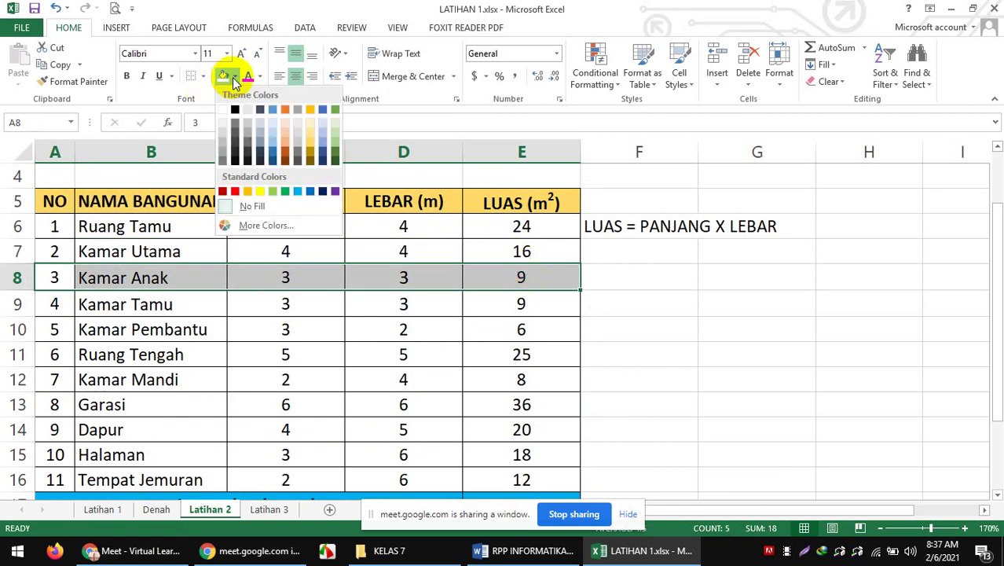
{"action": "left_click", "coordinate": [284, 191]}
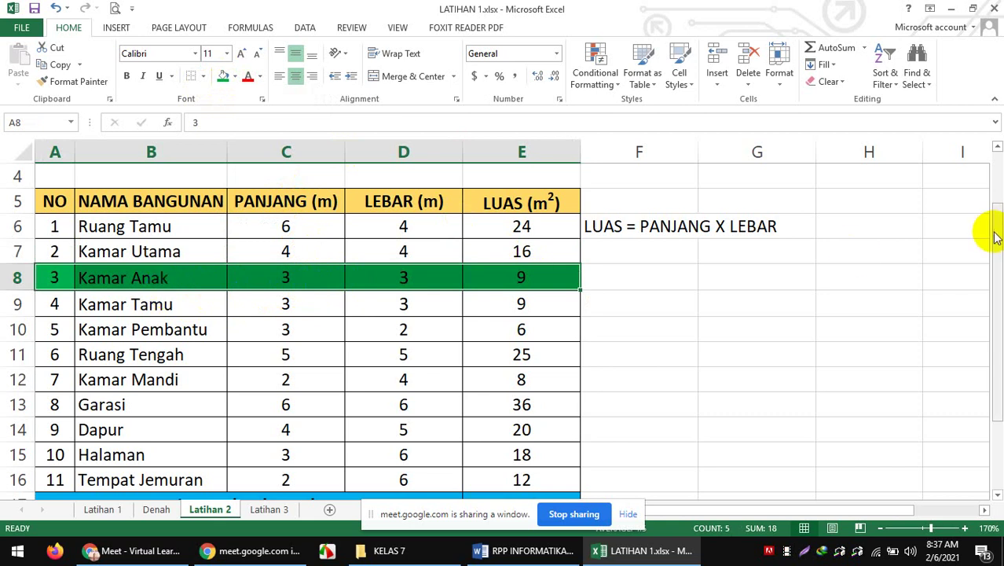
Review the Kamar Anak and total land area questions in rows 19 and 20, and check the participants in the Google Meet window
{"action": "left_click_drag", "start_coordinate": [998, 234], "coordinate": [1000, 311]}
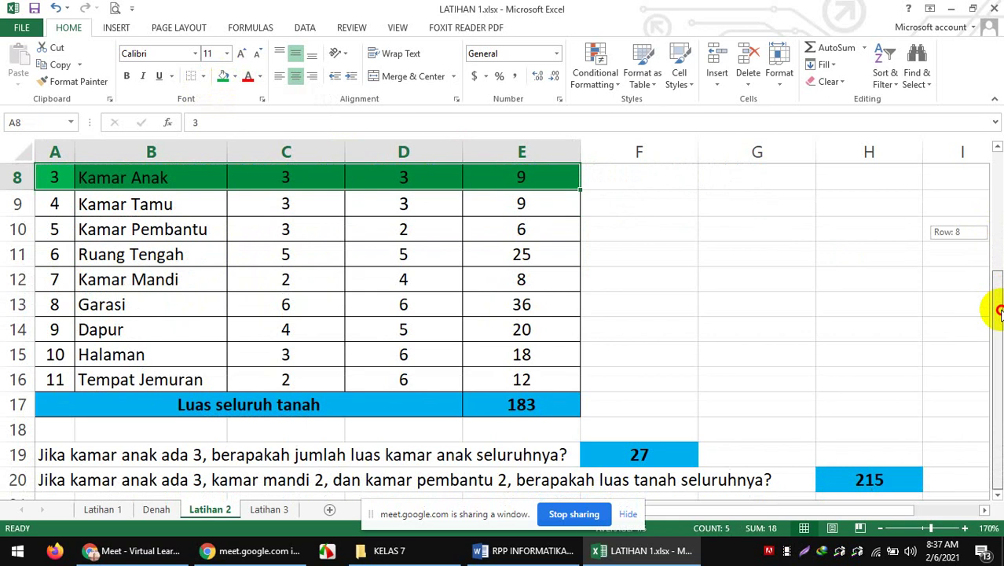
{"action": "left_click_drag", "start_coordinate": [999, 311], "coordinate": [996, 301]}
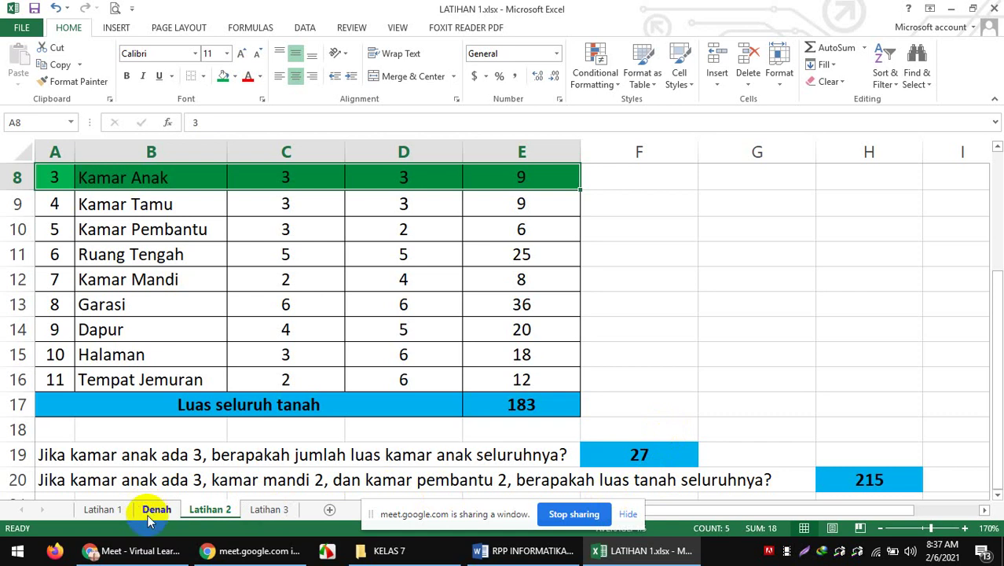
{"action": "left_click", "coordinate": [139, 552]}
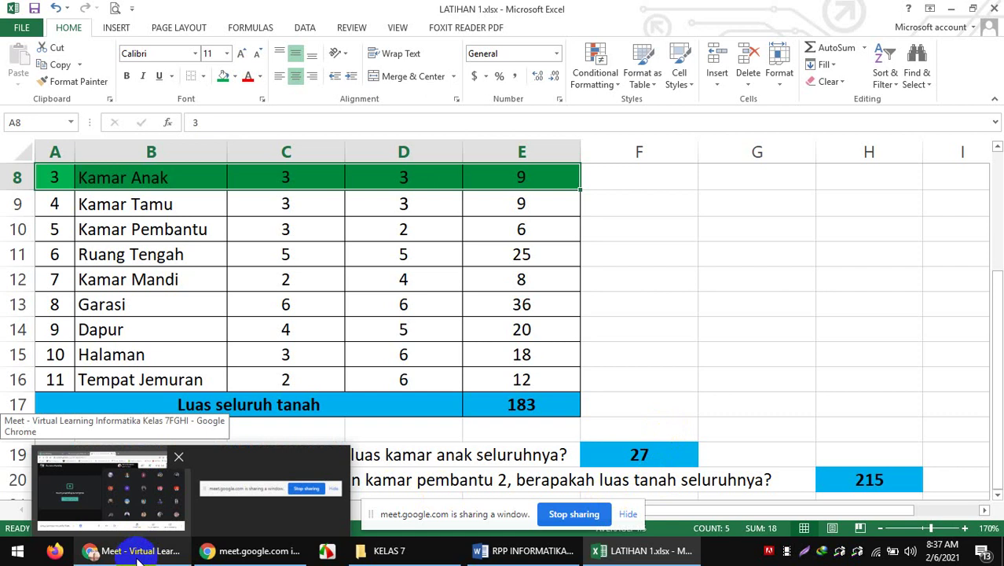
{"action": "left_click", "coordinate": [138, 554]}
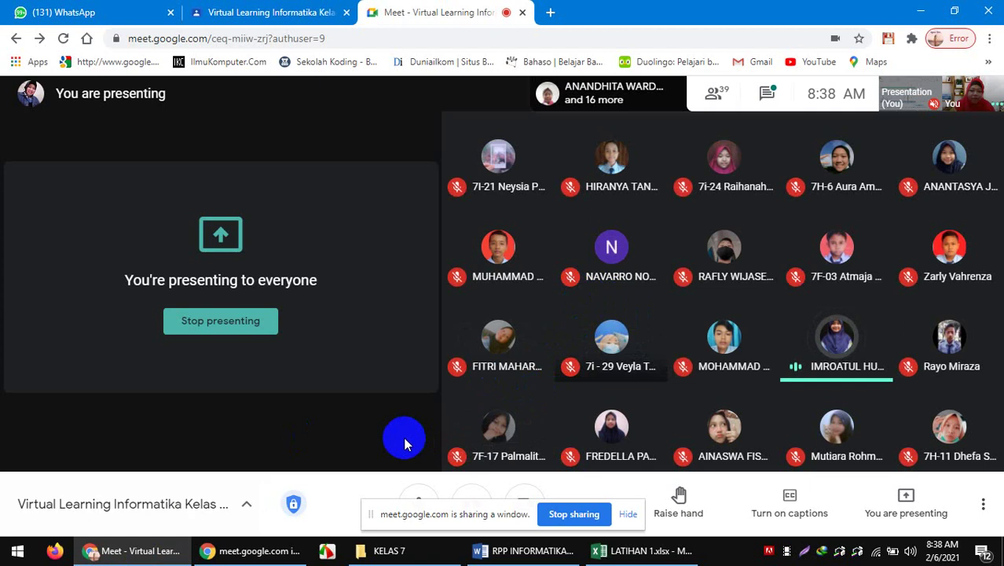
{"action": "left_click", "coordinate": [637, 550]}
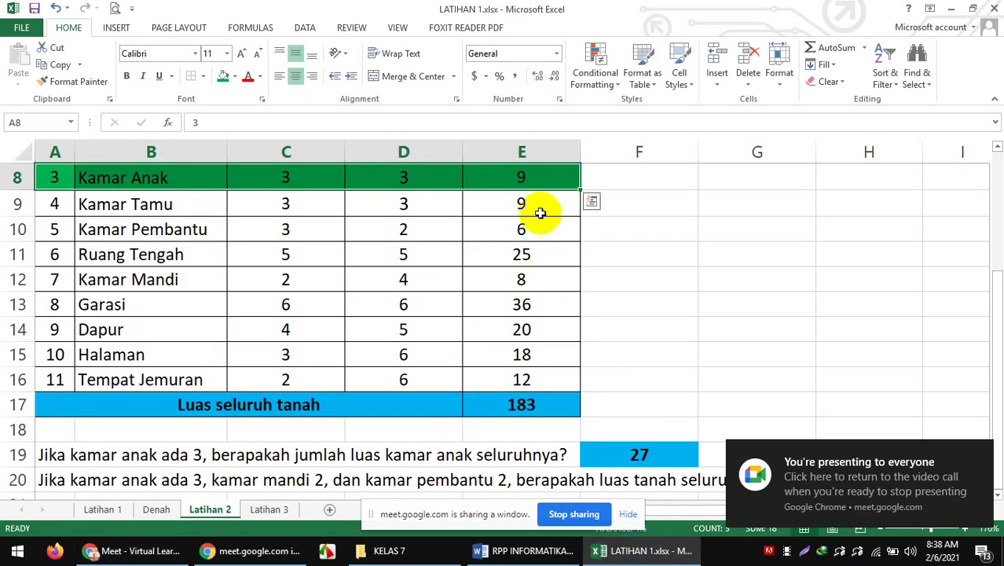
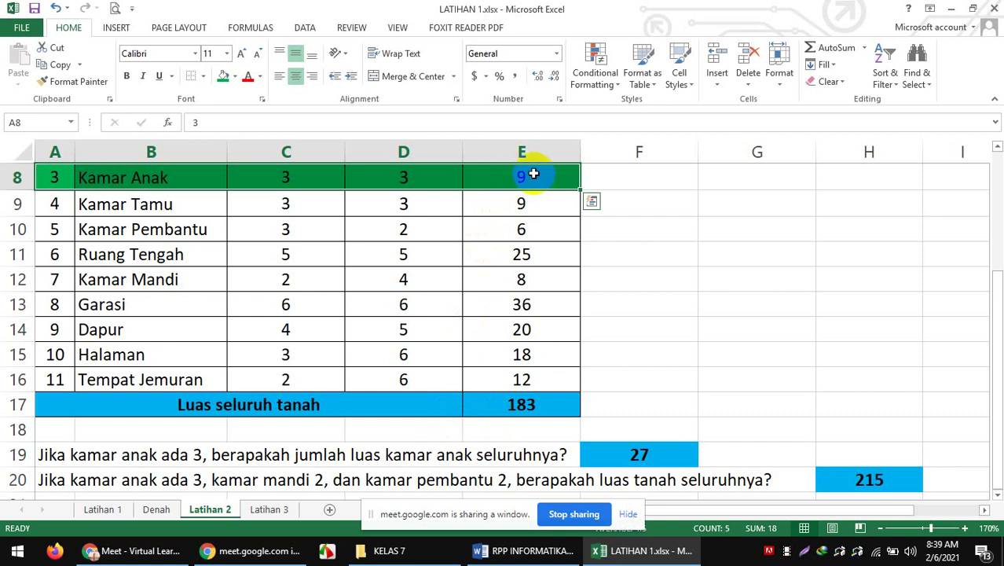
Enter the note LUAS KAMAR SELURUHNYA = LUAS KAMAR ANAK X 3 in cell F8 and left-align it
{"action": "left_click_drag", "start_coordinate": [997, 297], "coordinate": [999, 242]}
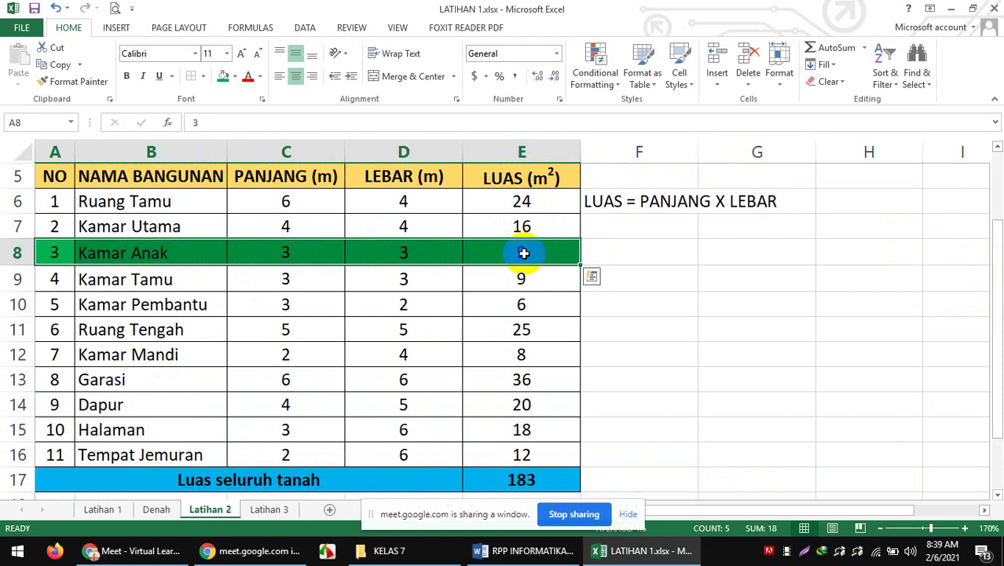
{"action": "left_click", "coordinate": [666, 252]}
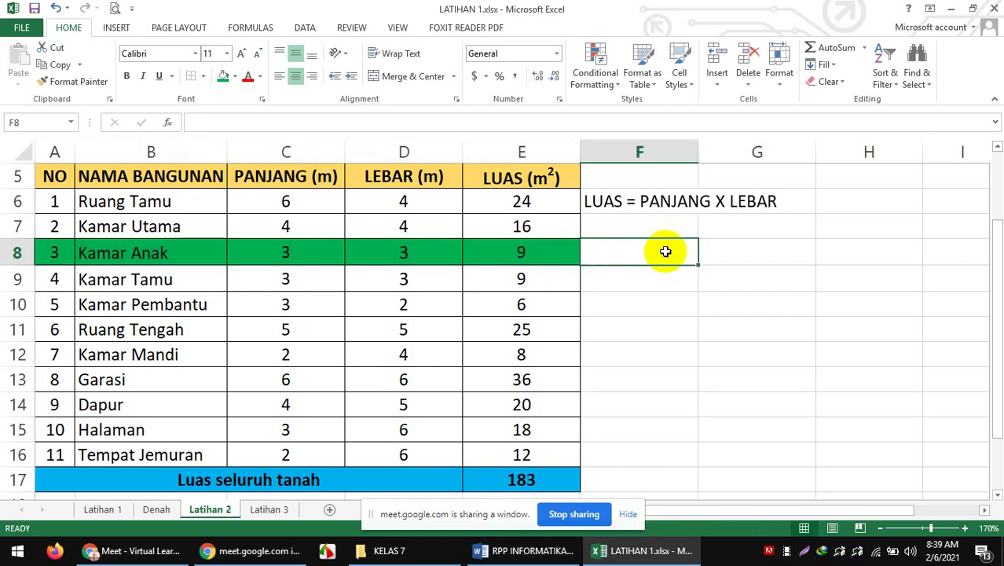
{"action": "left_click_drag", "start_coordinate": [993, 253], "coordinate": [996, 295]}
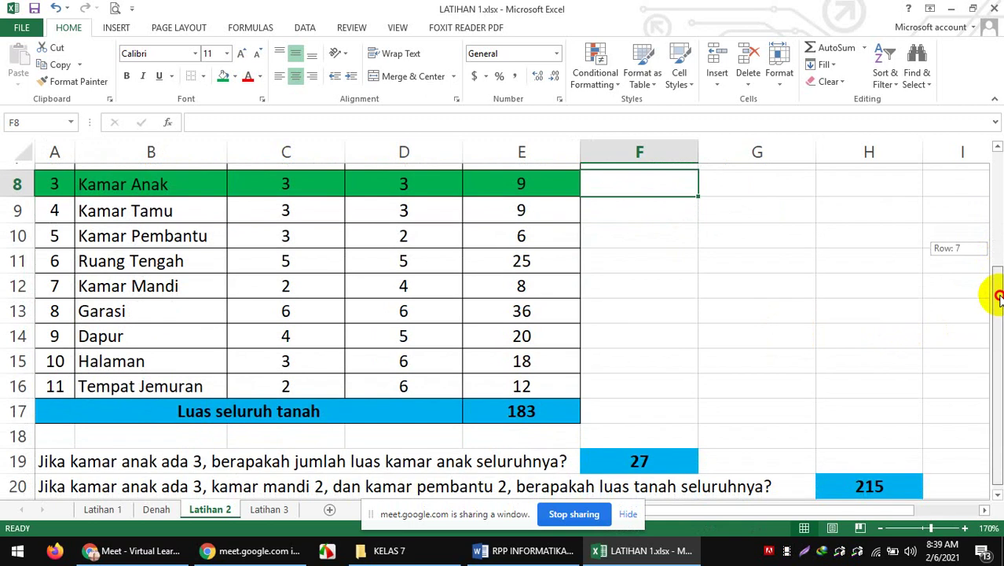
{"action": "left_click_drag", "start_coordinate": [997, 296], "coordinate": [993, 252]}
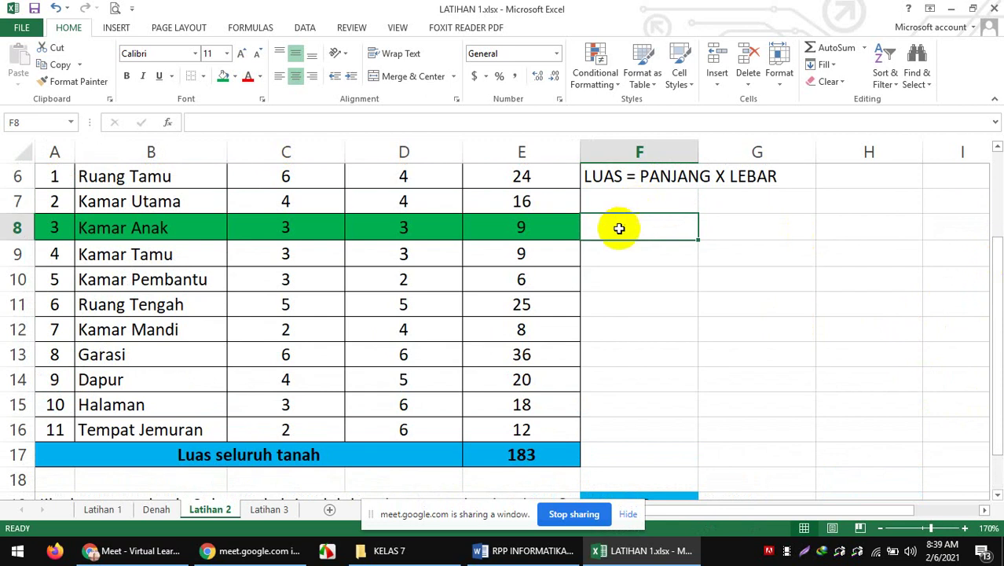
{"action": "type", "text": "LUAS KAM"}
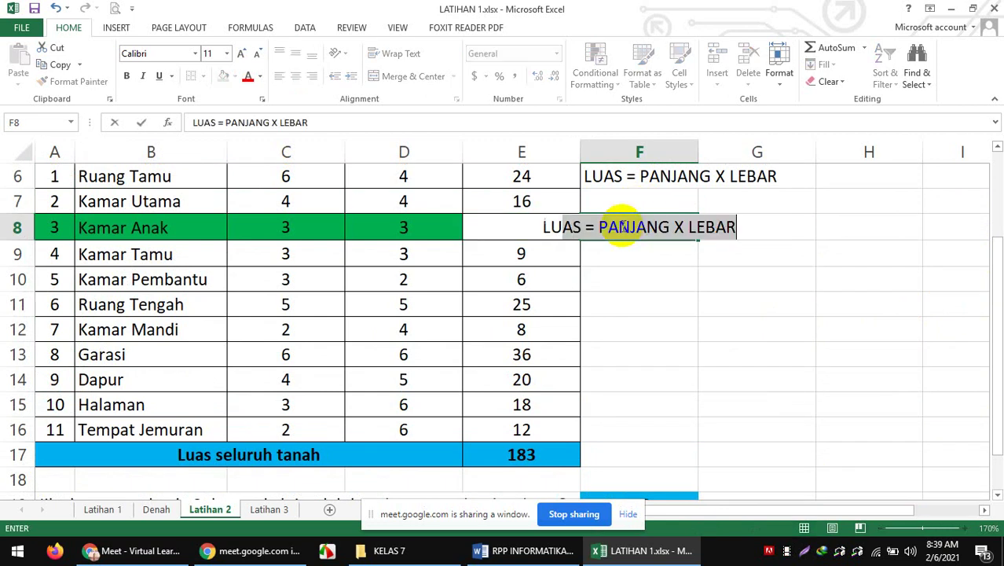
{"action": "type", "text": "AR SELURUHNY"}
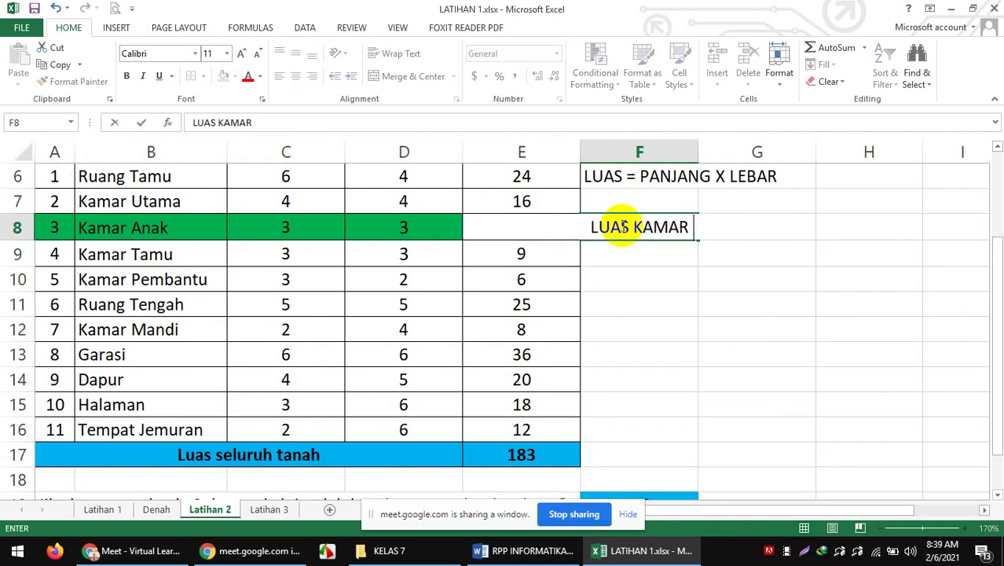
{"action": "type", "text": "A = LUAS"}
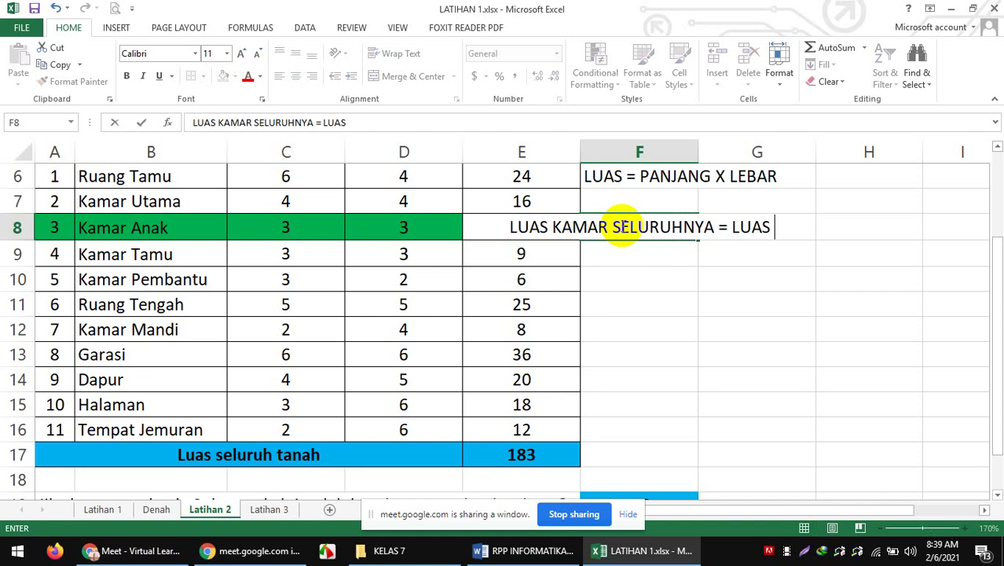
{"action": "type", "text": " PER KAM"}
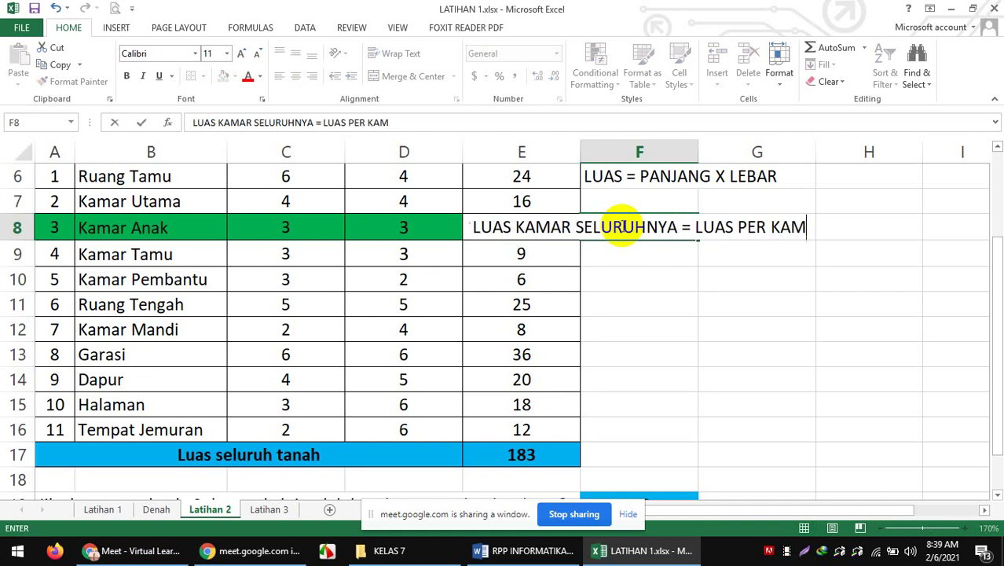
{"action": "key", "text": "BackSpace"}
{"action": "key", "text": "BackSpace"}
{"action": "key", "text": "BackSpace"}
{"action": "key", "text": "BackSpace"}
{"action": "key", "text": "BackSpace"}
{"action": "key", "text": "BackSpace"}
{"action": "key", "text": "BackSpace"}
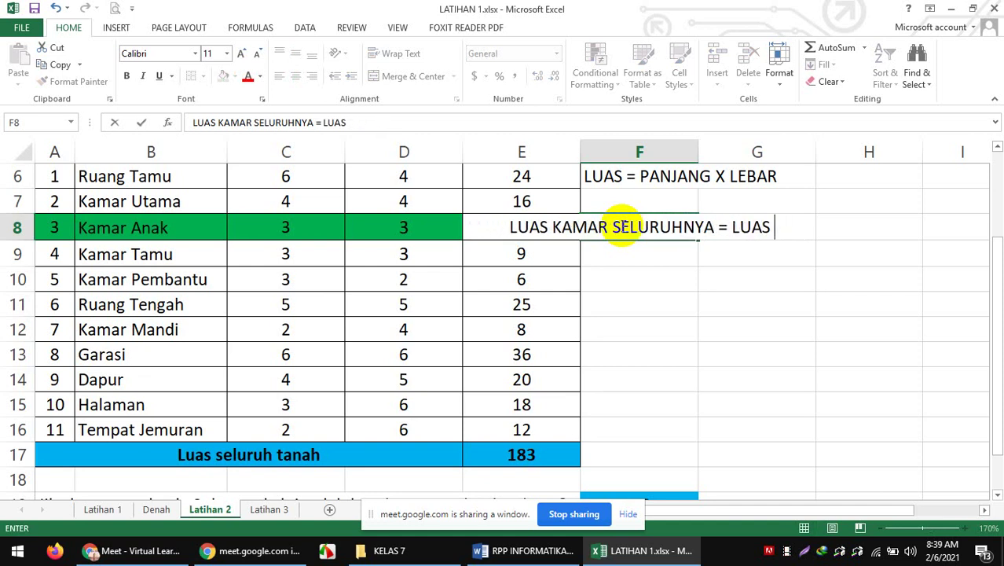
{"action": "type", "text": "KAMAR ANAK"}
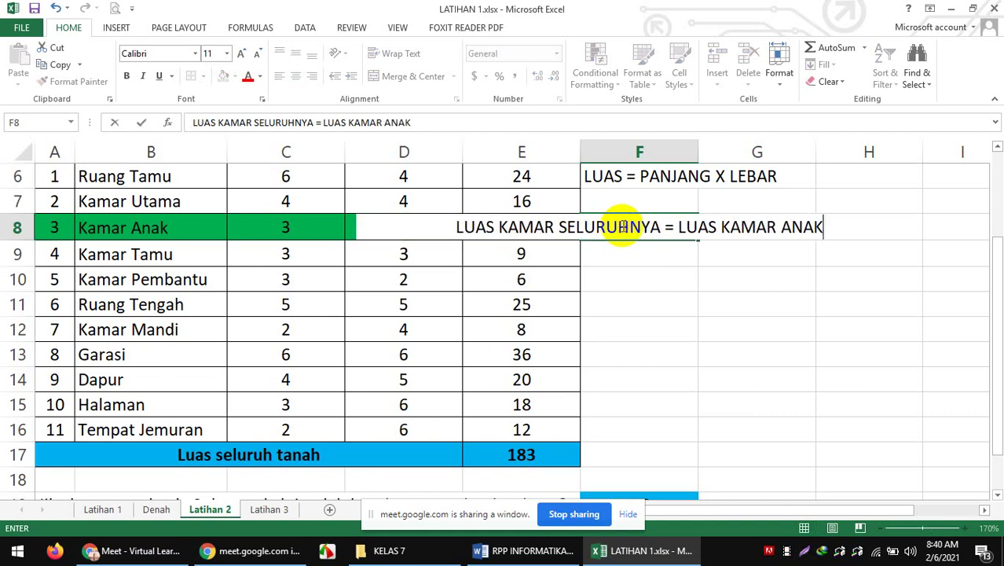
{"action": "type", "text": " X 3"}
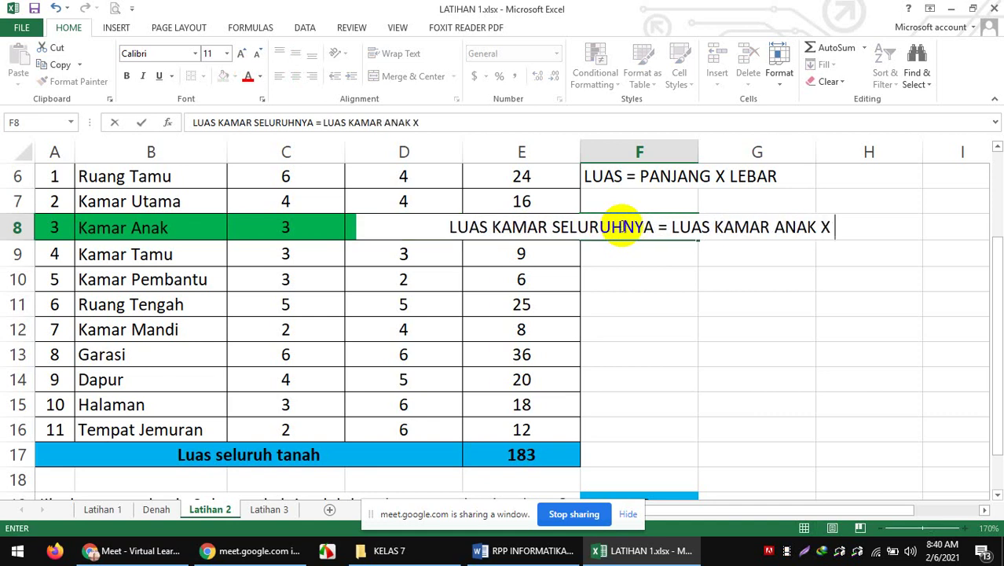
{"action": "left_click", "coordinate": [780, 307]}
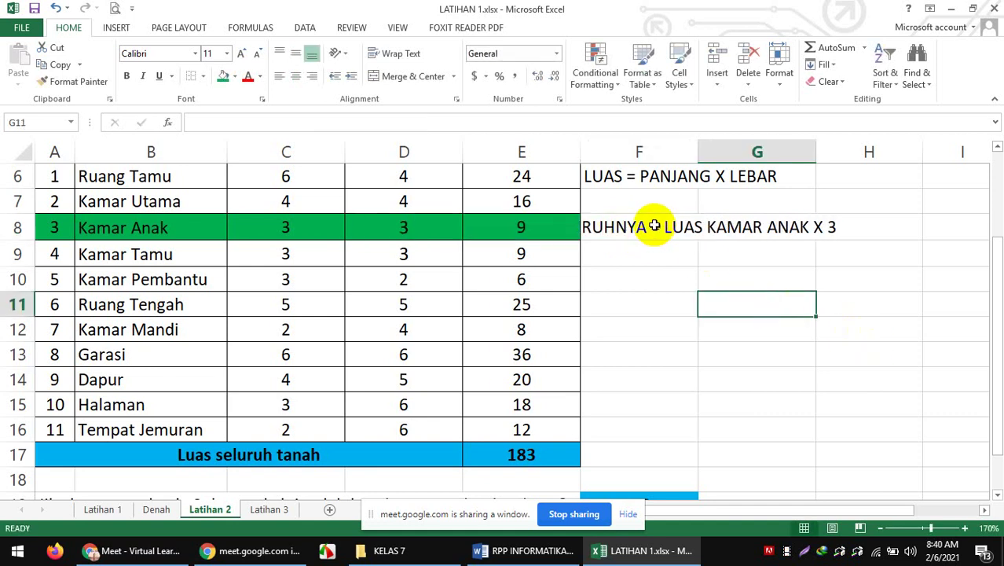
{"action": "left_click", "coordinate": [649, 226]}
{"action": "left_click", "coordinate": [278, 76]}
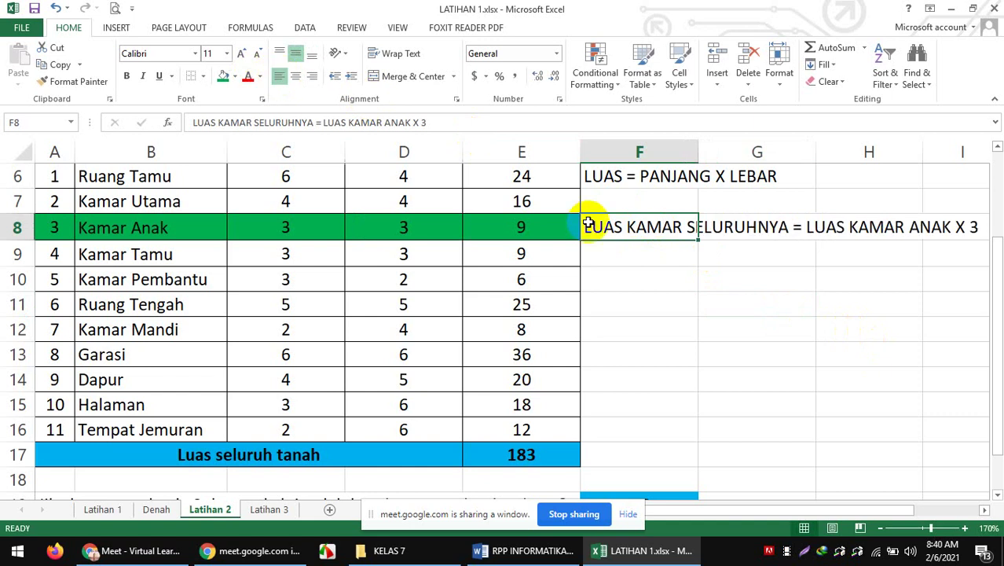
Fill cells F8 through I8 with light orange and make the formula note bold
{"action": "left_click", "coordinate": [704, 262]}
{"action": "left_click_drag", "start_coordinate": [629, 226], "coordinate": [951, 227]}
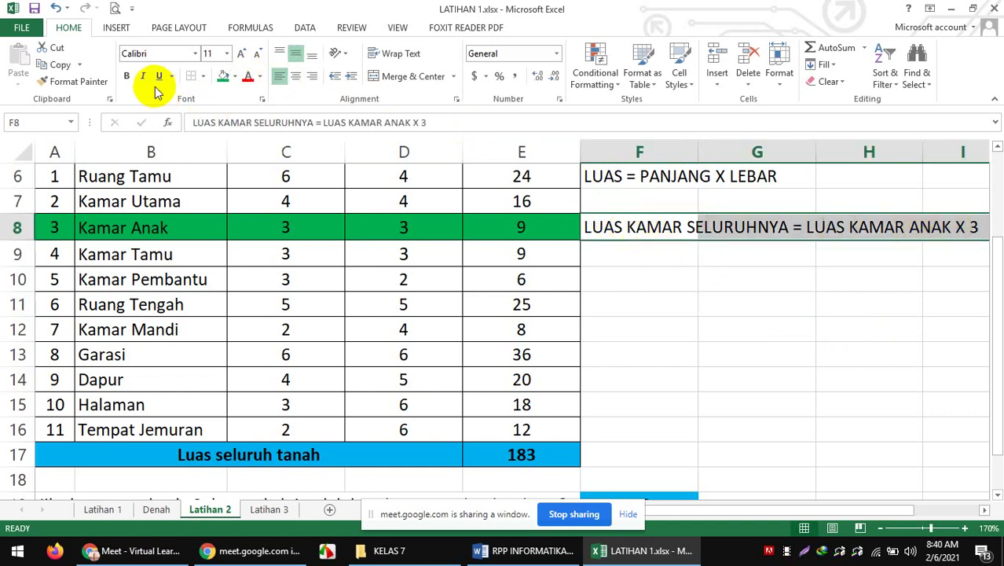
{"action": "left_click", "coordinate": [234, 77]}
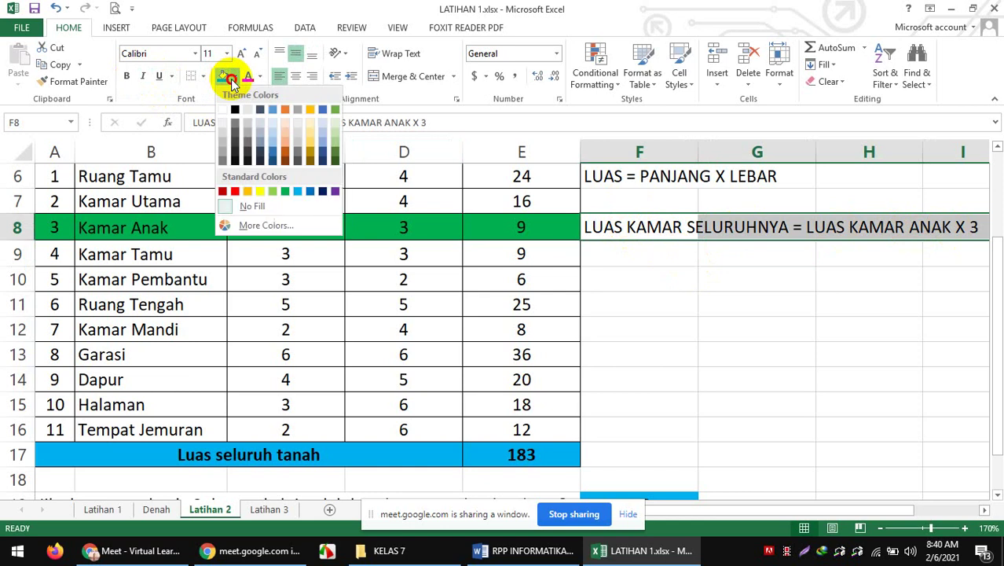
{"action": "left_click", "coordinate": [288, 147]}
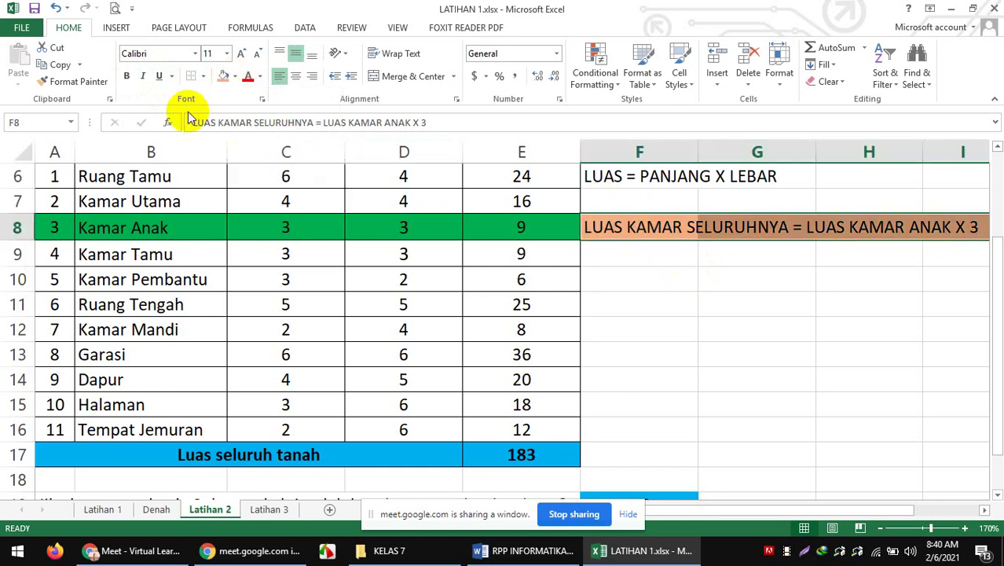
{"action": "left_click", "coordinate": [127, 76]}
{"action": "left_click", "coordinate": [682, 294]}
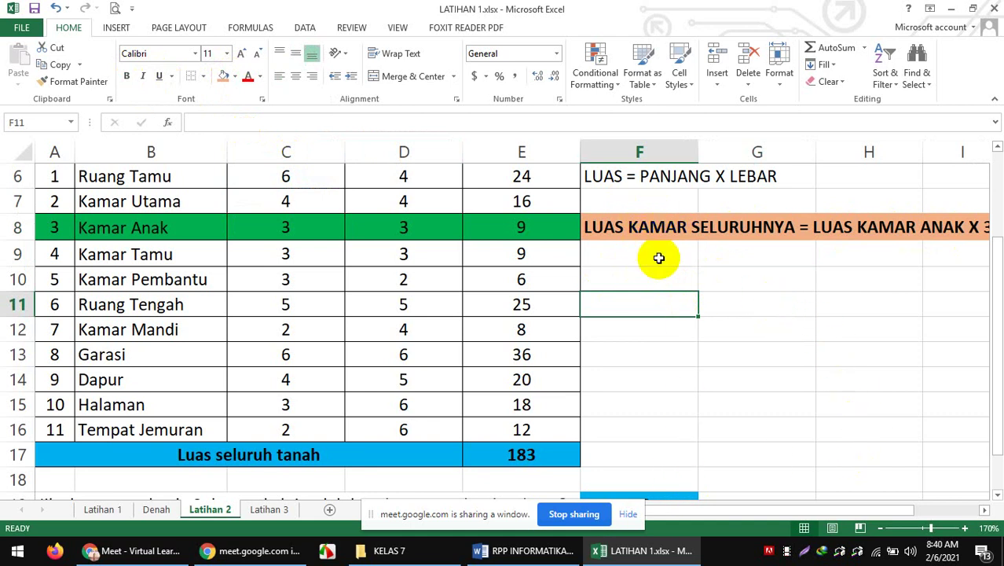
Compare the formula note beside the Kamar Anak row with the questions and answers in rows 19 and 20
{"action": "left_click_drag", "start_coordinate": [999, 259], "coordinate": [996, 311]}
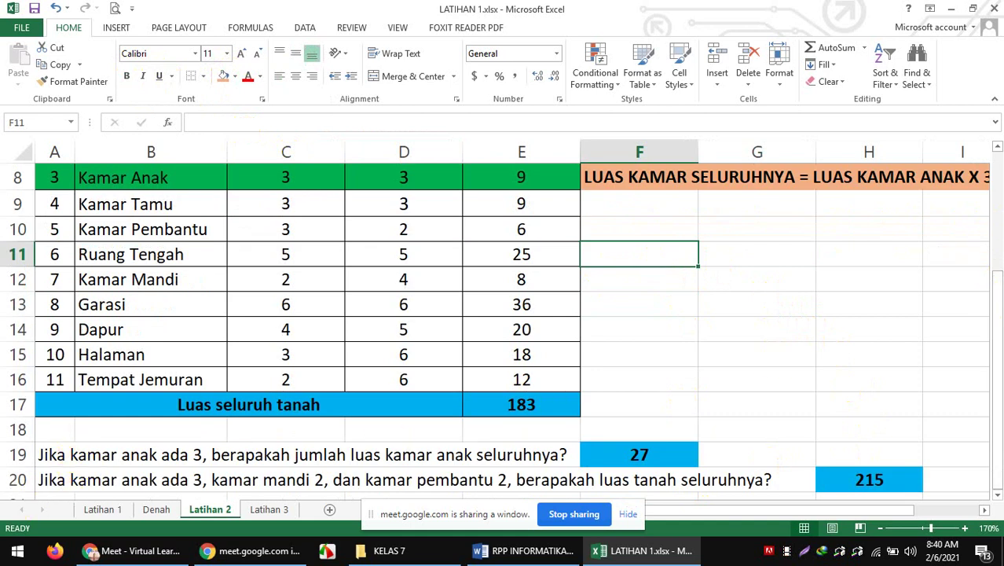
{"action": "left_click_drag", "start_coordinate": [988, 354], "coordinate": [990, 324]}
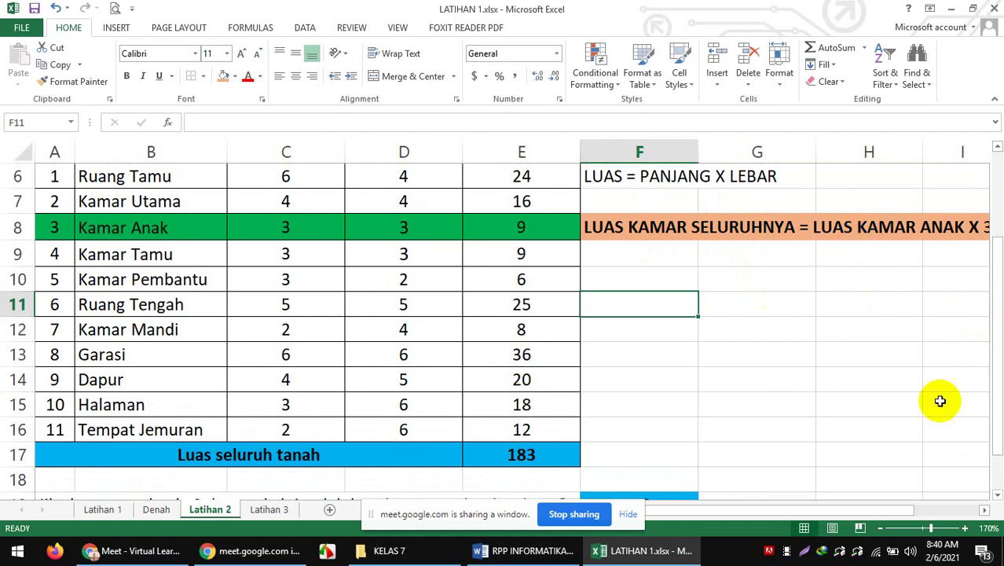
{"action": "left_click", "coordinate": [985, 511]}
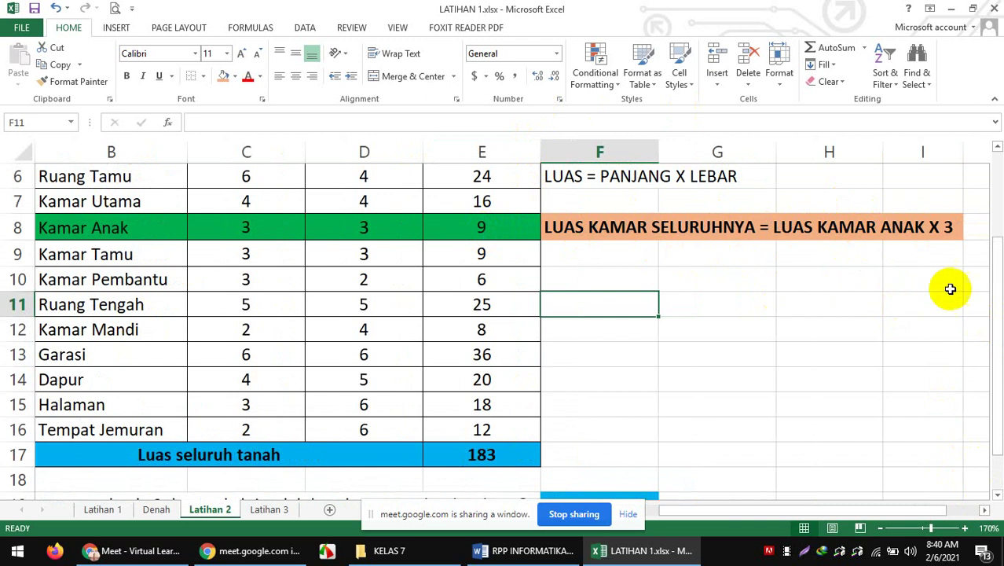
{"action": "left_click_drag", "start_coordinate": [998, 269], "coordinate": [997, 272]}
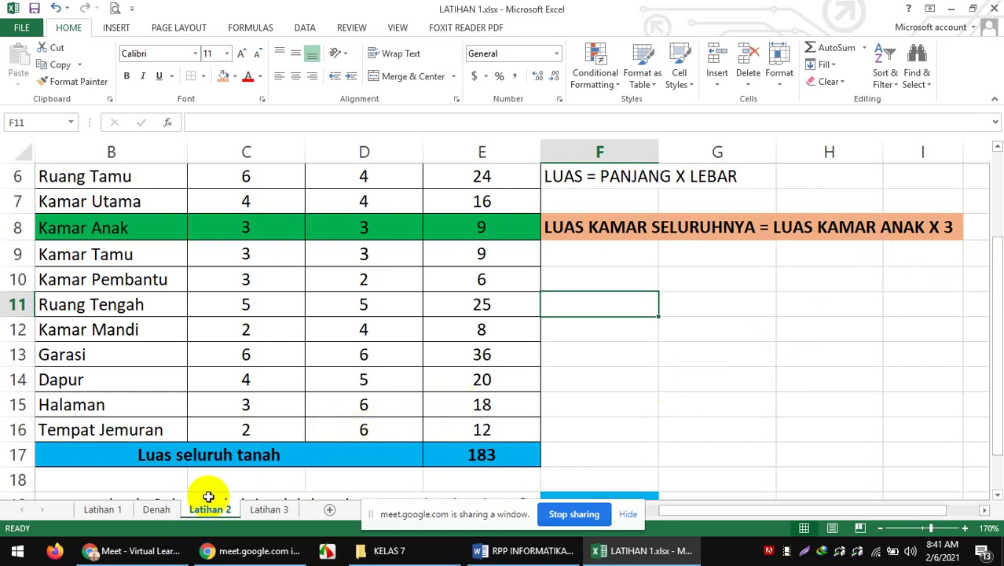
Check the participants in the Google Meet window, and go over the Kamar Anak row, B8 through E8, back in LATIHAN 1.xlsx
{"action": "mouse_move", "coordinate": [168, 545]}
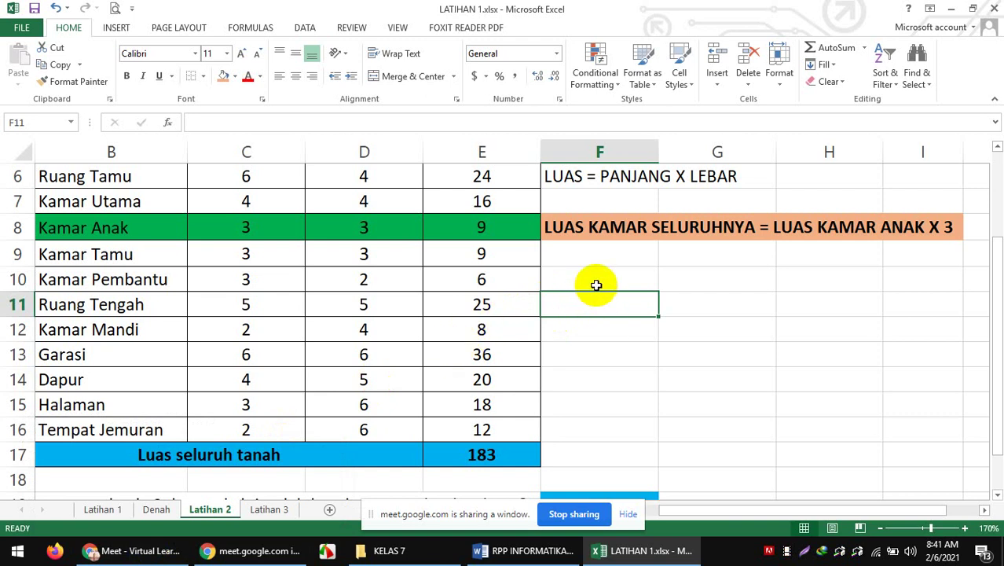
{"action": "left_click", "coordinate": [142, 554]}
{"action": "left_click", "coordinate": [627, 314]}
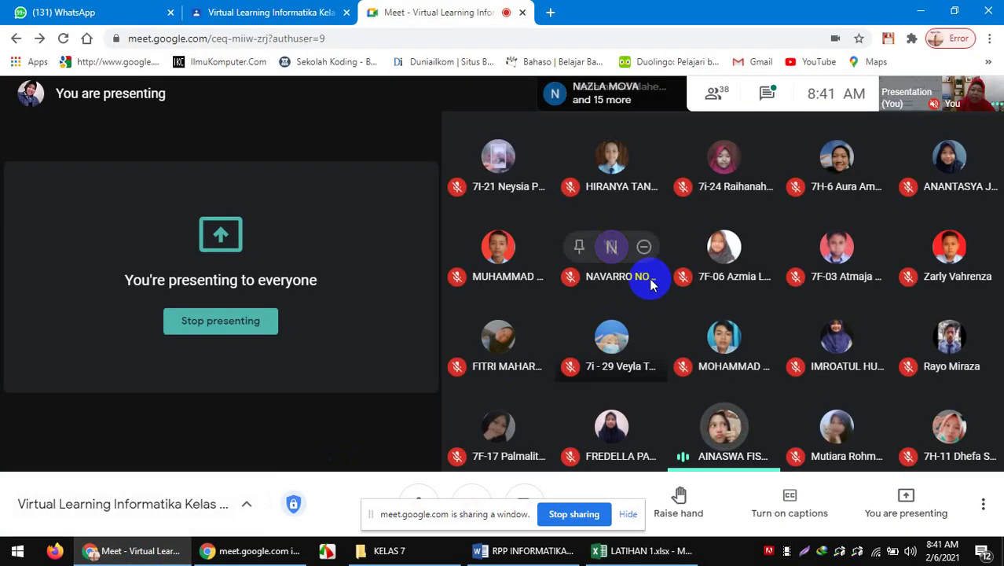
{"action": "left_click", "coordinate": [641, 550]}
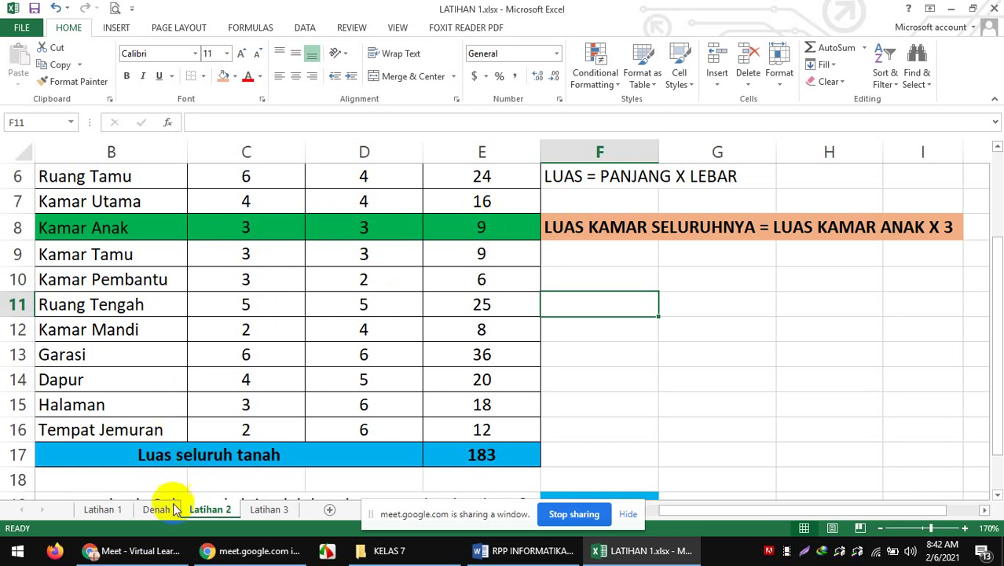
{"action": "mouse_move", "coordinate": [165, 554]}
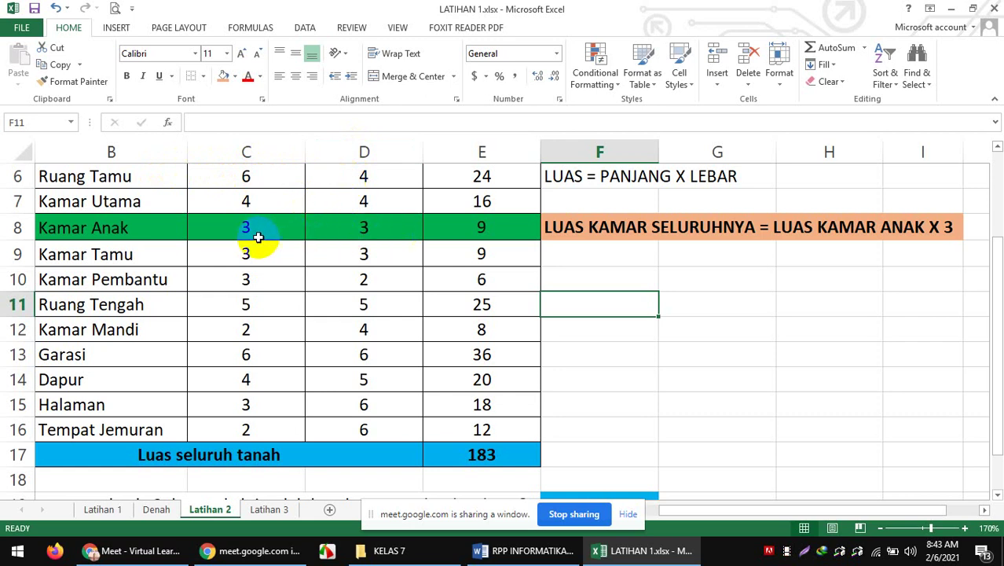
{"action": "left_click_drag", "start_coordinate": [78, 224], "coordinate": [462, 217]}
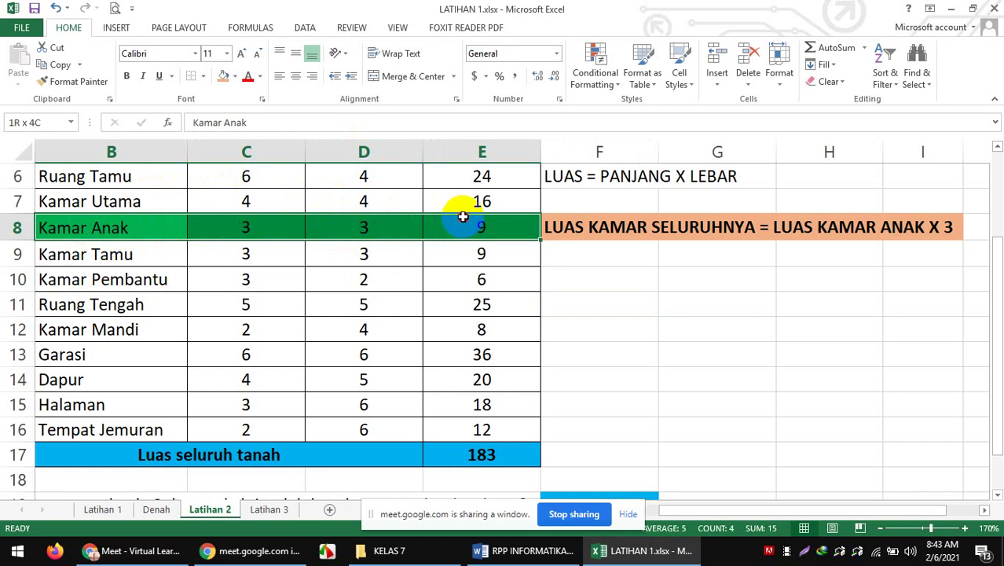
{"action": "left_click", "coordinate": [589, 273]}
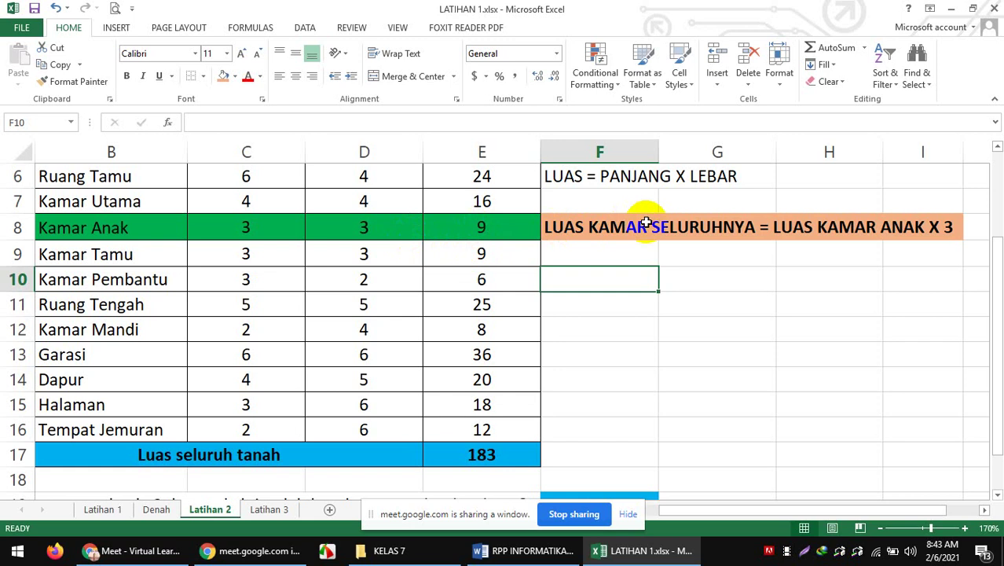
{"action": "mouse_move", "coordinate": [996, 259]}
{"action": "left_mouse_down"}
{"action": "mouse_move", "coordinate": [994, 290]}
{"action": "mouse_move", "coordinate": [995, 261]}
{"action": "left_mouse_up"}
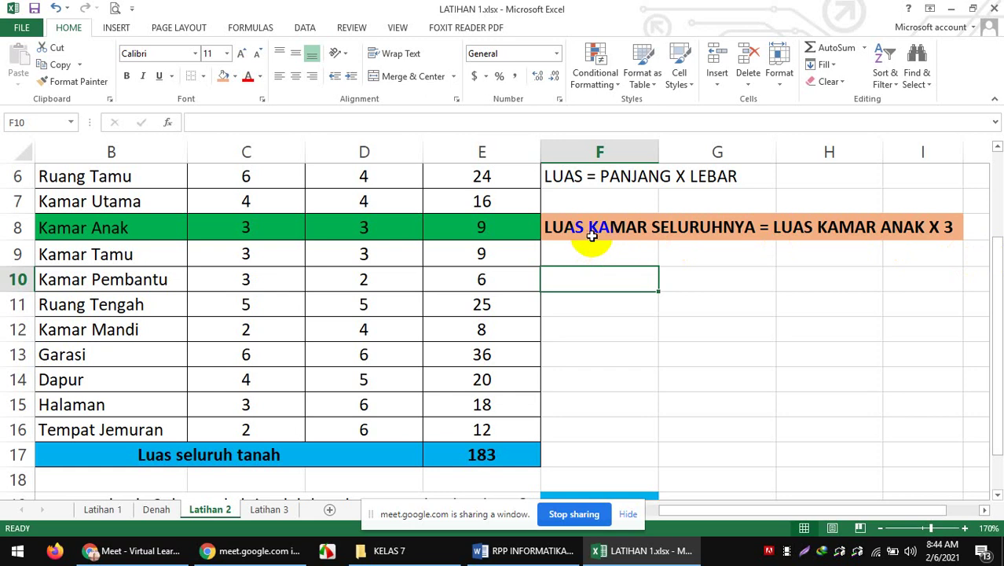
Reword the note in F8 to LUAS KAMAR ANAK YANG DIBUTUHKAN = LUAS KAMAR ANAK X 3
{"action": "left_click_drag", "start_coordinate": [591, 235], "coordinate": [687, 236]}
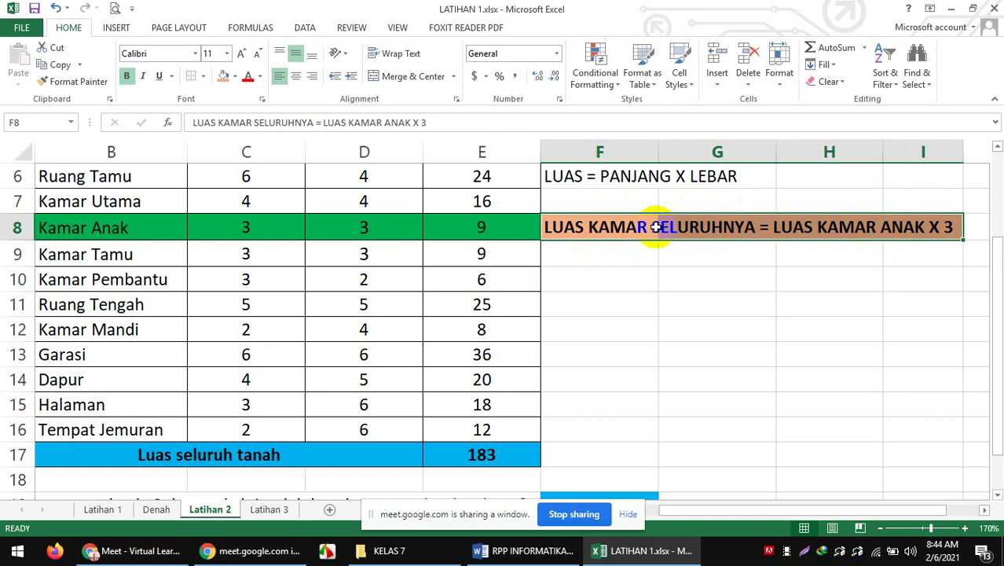
{"action": "left_click", "coordinate": [654, 227]}
{"action": "double_click", "coordinate": [640, 224]}
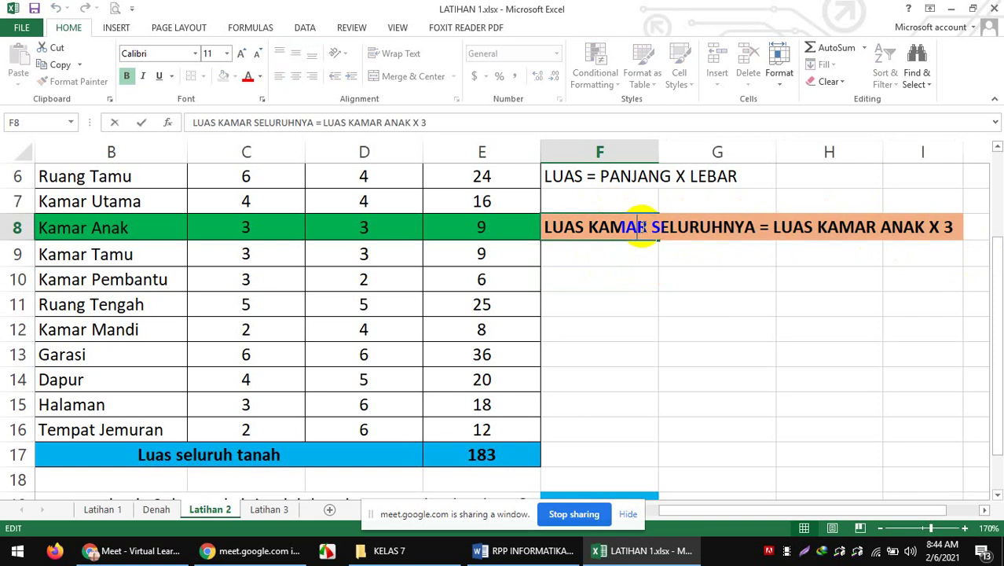
{"action": "left_click_drag", "start_coordinate": [651, 227], "coordinate": [746, 235]}
{"action": "type", "text": "YANG DI"}
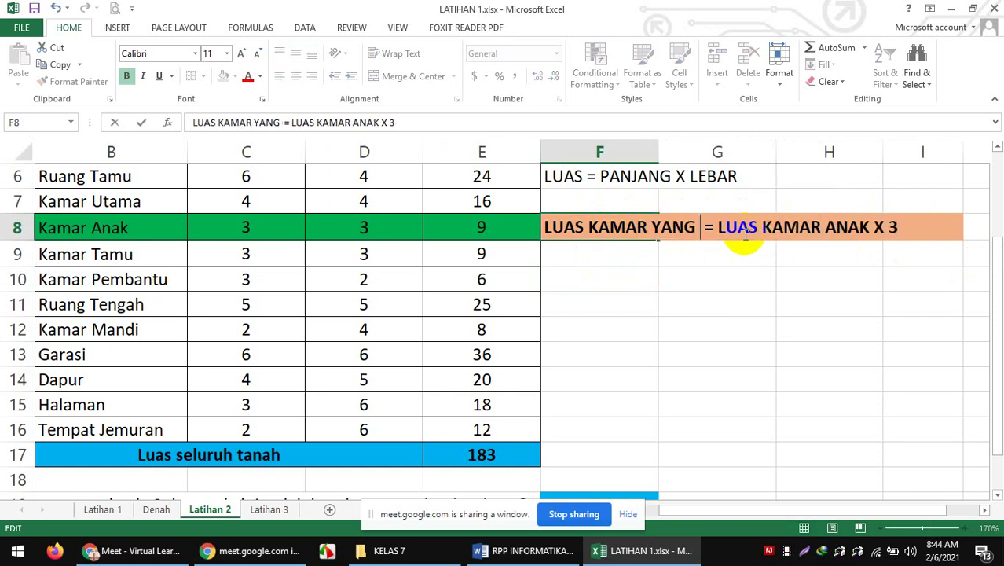
{"action": "type", "text": "BUTUHKAN"}
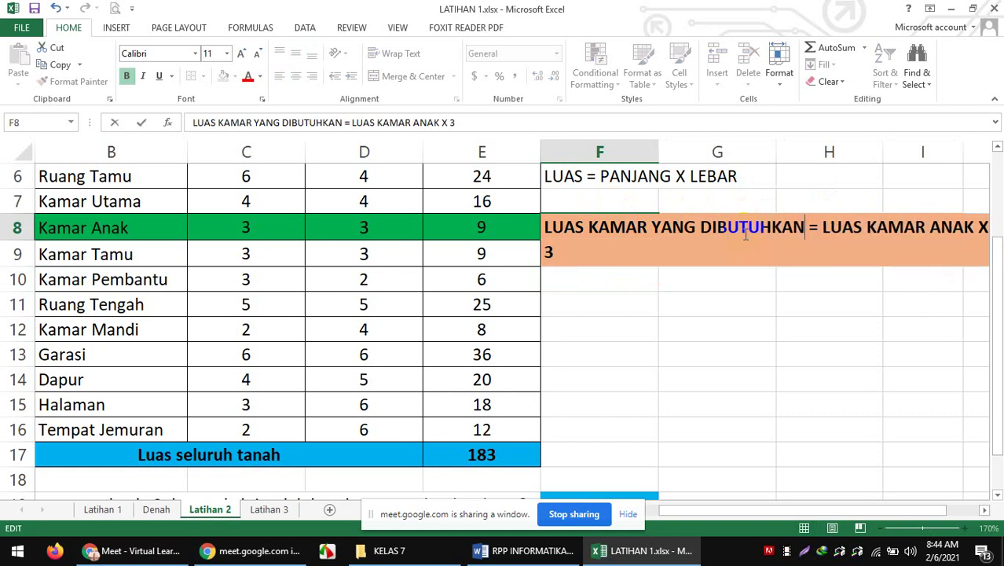
{"action": "left_click", "coordinate": [651, 227]}
{"action": "type", "text": "ANAK"}
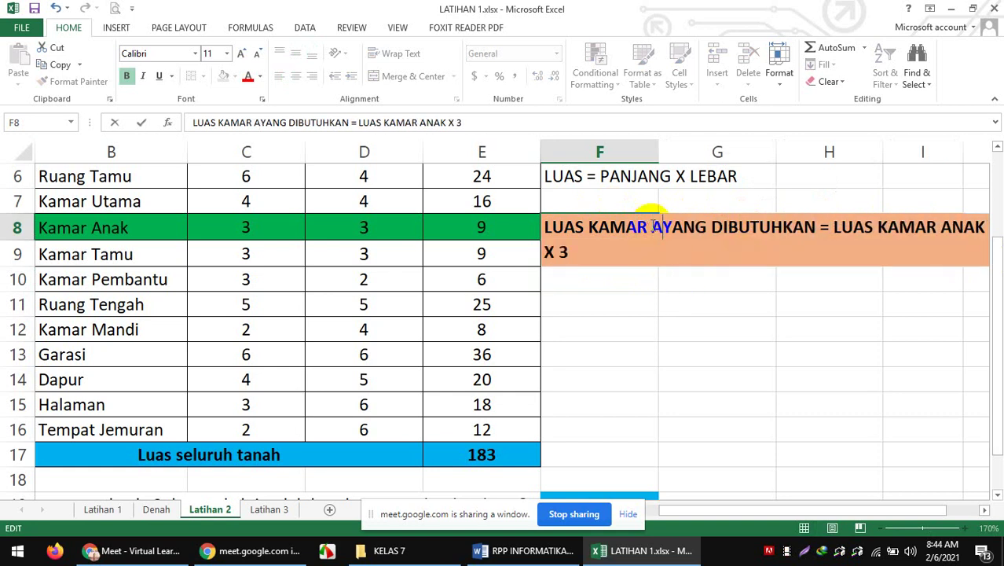
{"action": "left_click", "coordinate": [778, 330]}
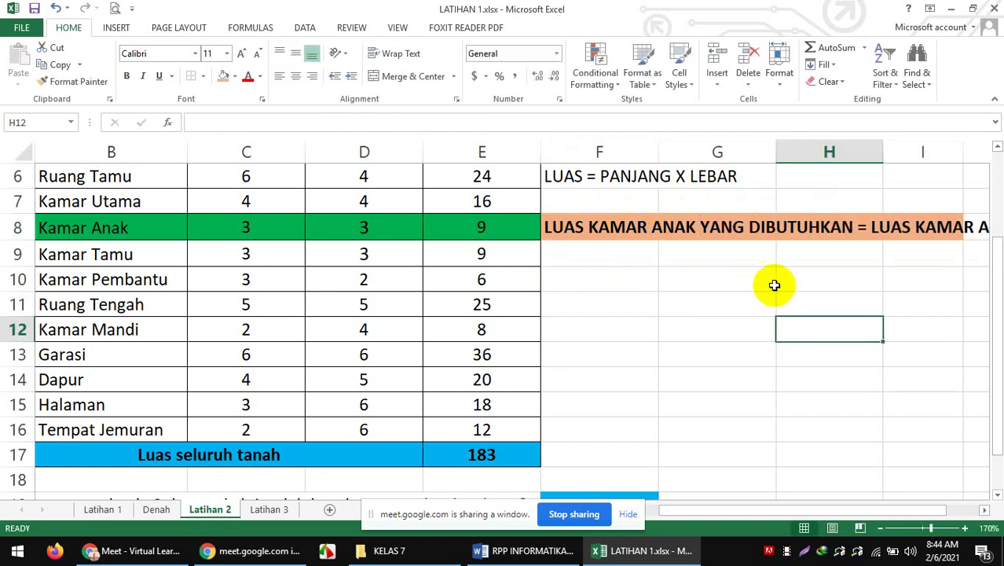
Merge and center cells F8 through H11 around the Kamar Anak formula note, and wrap its text
{"action": "left_click_drag", "start_coordinate": [595, 234], "coordinate": [823, 301]}
{"action": "left_click", "coordinate": [411, 77]}
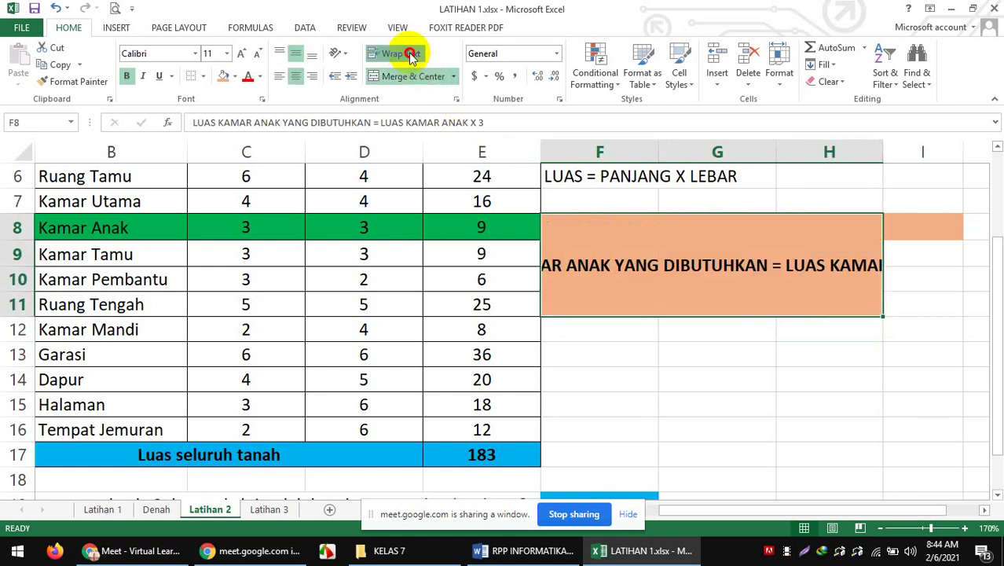
{"action": "left_click", "coordinate": [399, 53]}
{"action": "left_click", "coordinate": [923, 255]}
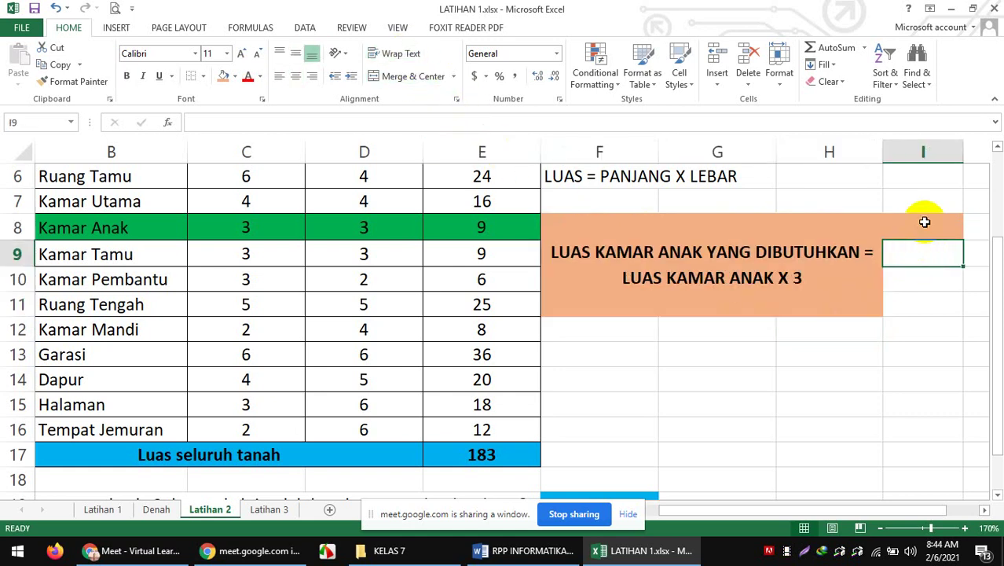
Remove the leftover orange fill from cell I8 and go over the formula in the merged note
{"action": "left_click", "coordinate": [923, 223]}
{"action": "left_click", "coordinate": [234, 76]}
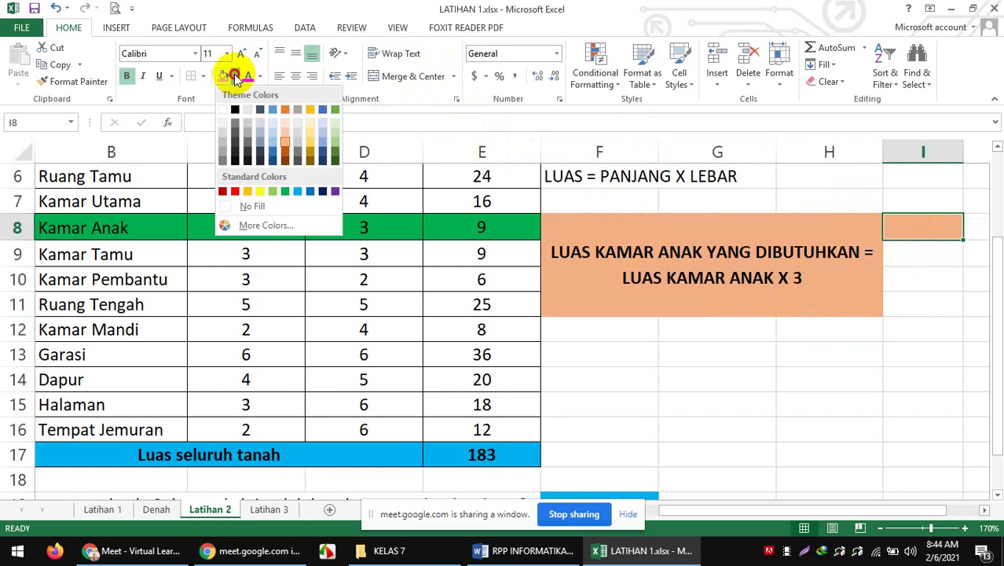
{"action": "left_click", "coordinate": [250, 205]}
{"action": "left_click", "coordinate": [927, 354]}
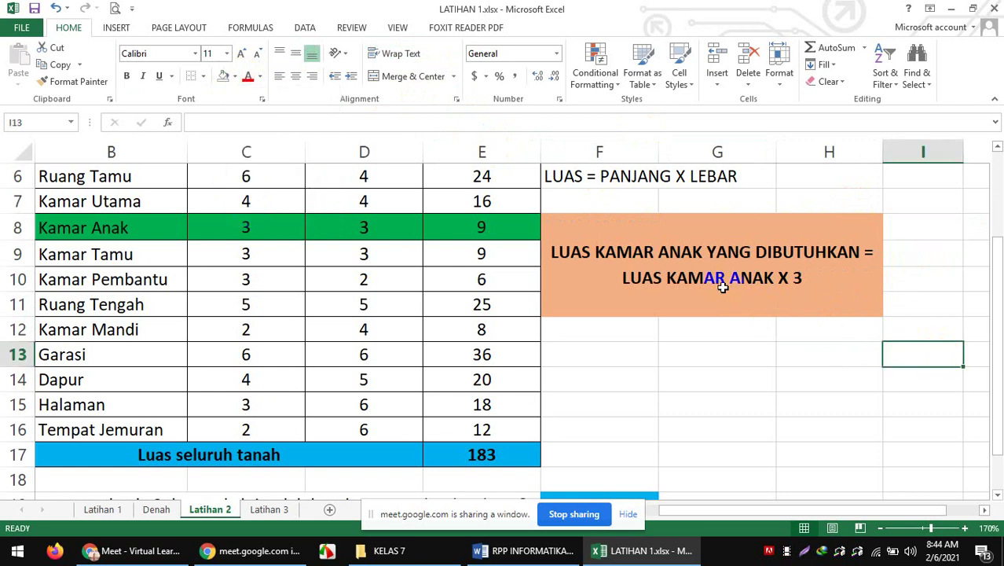
{"action": "mouse_move", "coordinate": [681, 304]}
{"action": "left_mouse_down"}
{"action": "mouse_move", "coordinate": [650, 283]}
{"action": "mouse_move", "coordinate": [790, 277]}
{"action": "left_mouse_up"}
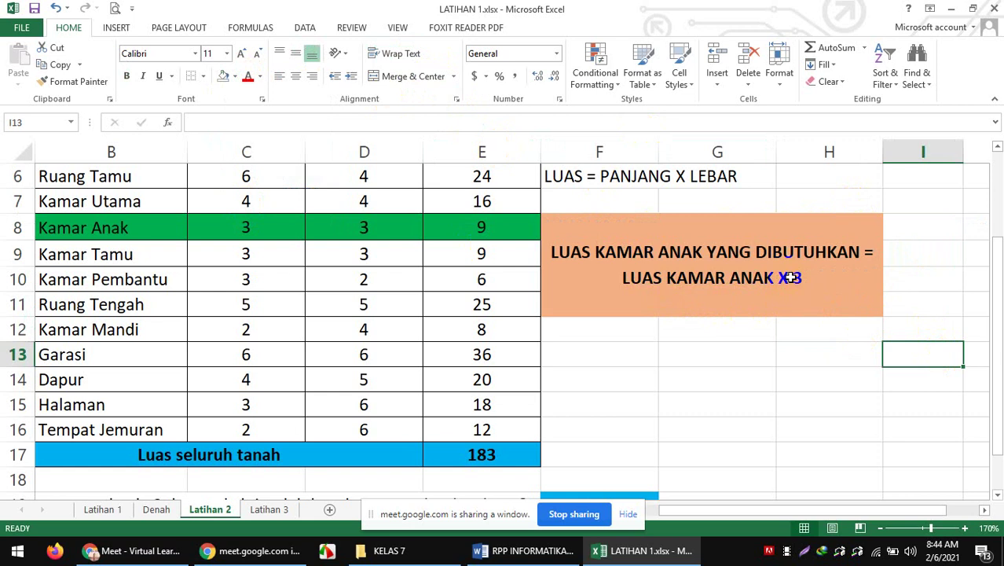
Switch to the Google Meet window, admit the waiting participant to the call, and return to LATIHAN 1.xlsx
{"action": "left_click", "coordinate": [132, 550]}
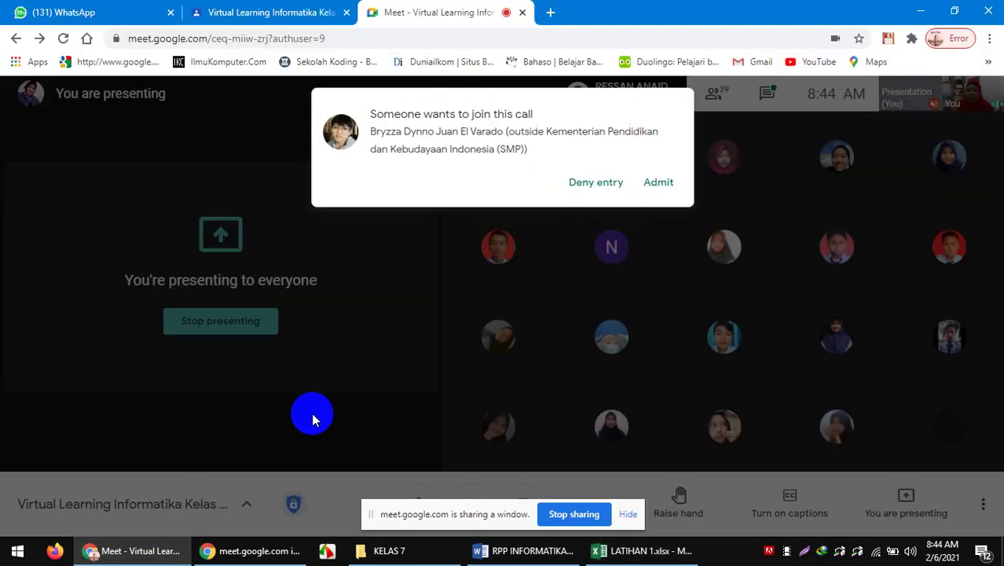
{"action": "left_click", "coordinate": [658, 183]}
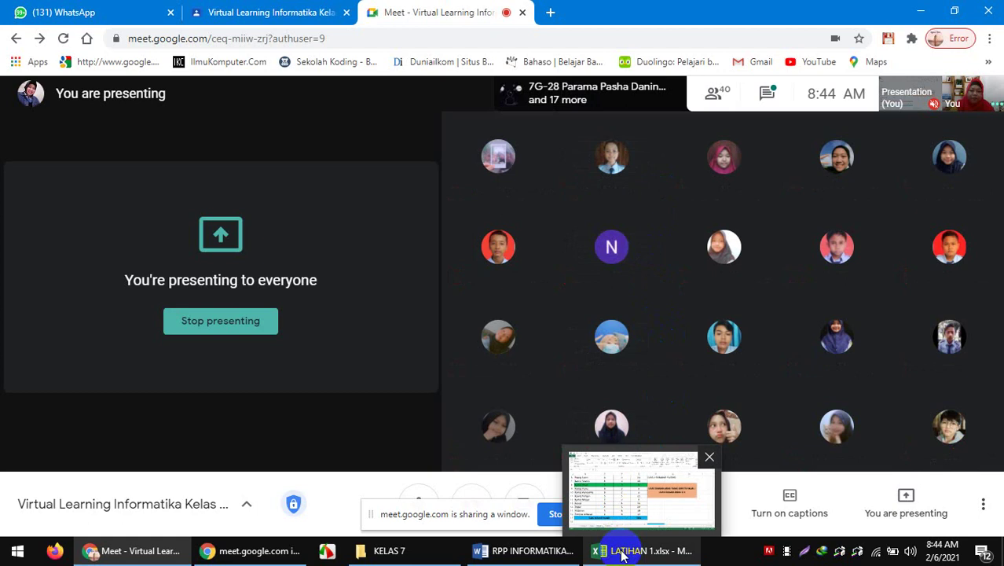
{"action": "left_click", "coordinate": [620, 515]}
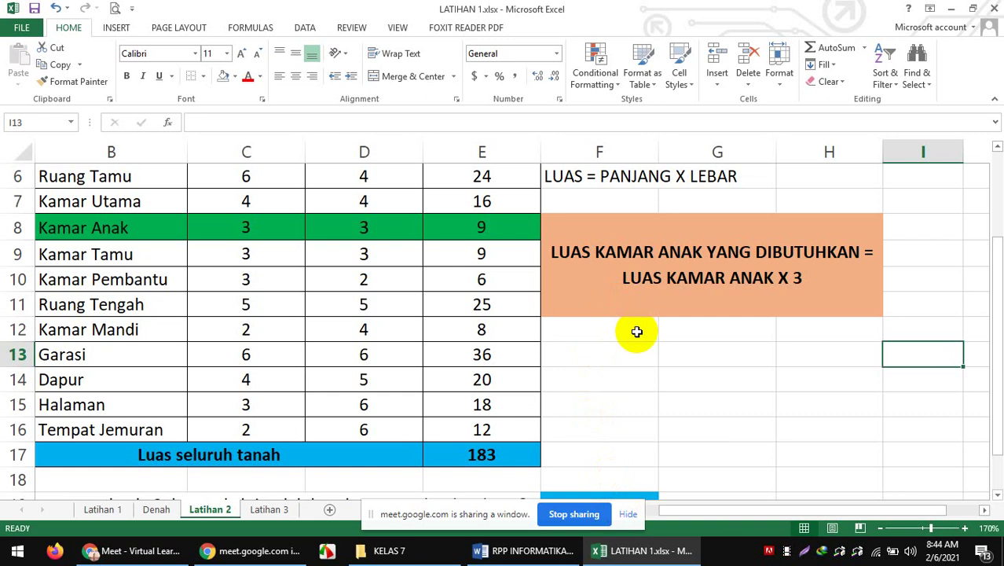
Calculate the required Kamar Anak area in F12 with the formula =E8*3
{"action": "left_click", "coordinate": [636, 331]}
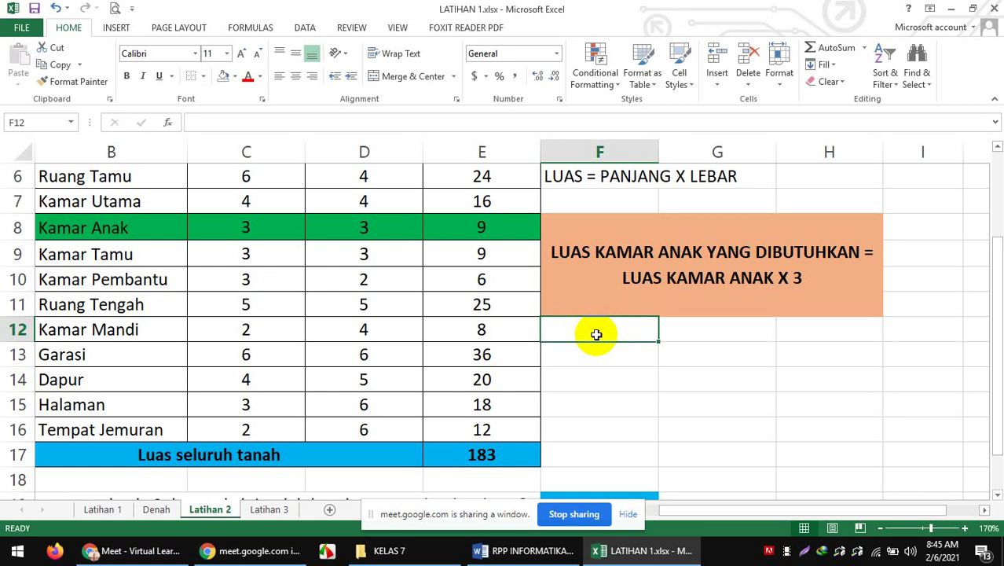
{"action": "type", "text": "="}
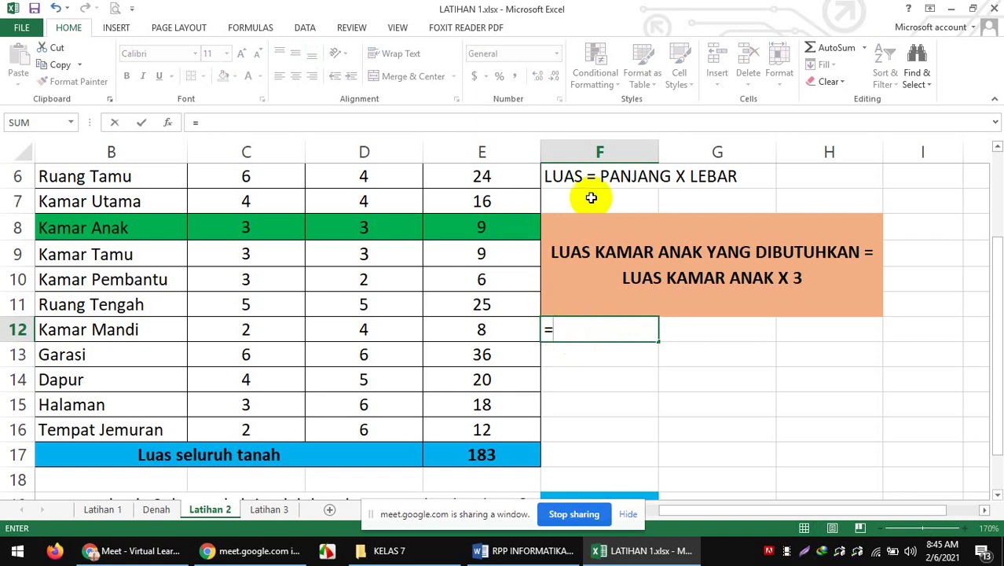
{"action": "left_click", "coordinate": [482, 229]}
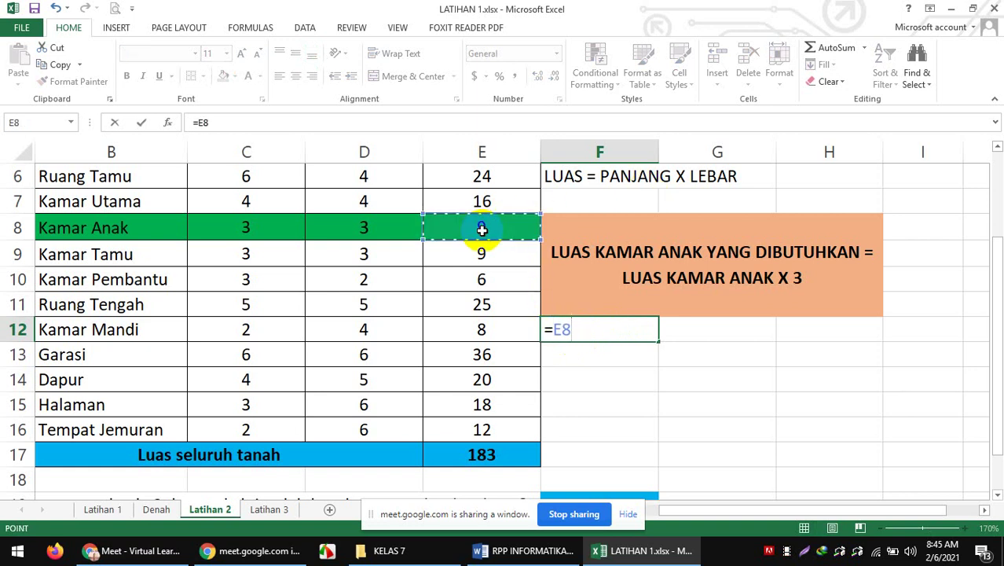
{"action": "type", "text": "*"}
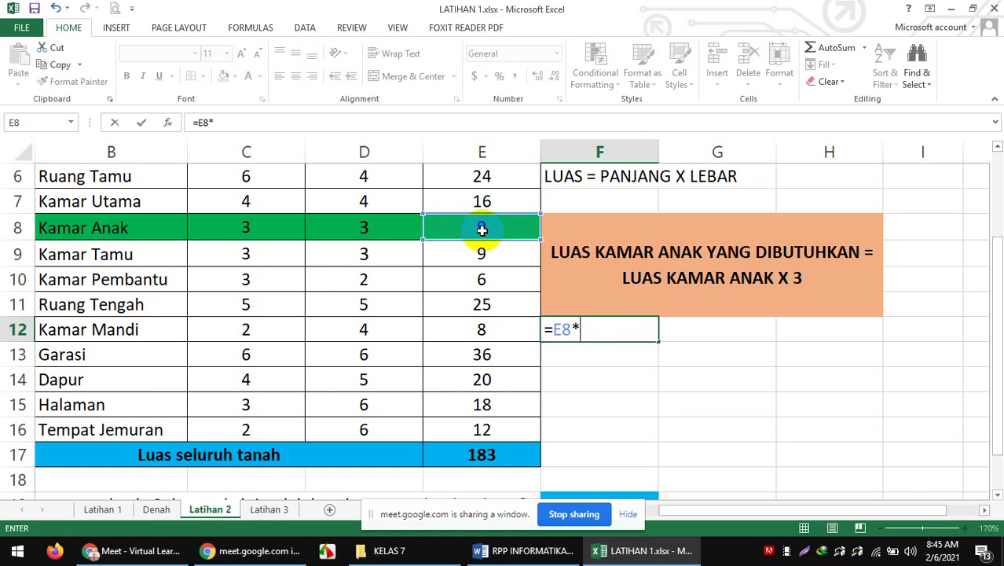
{"action": "type", "text": "3"}
{"action": "key", "text": "Return"}
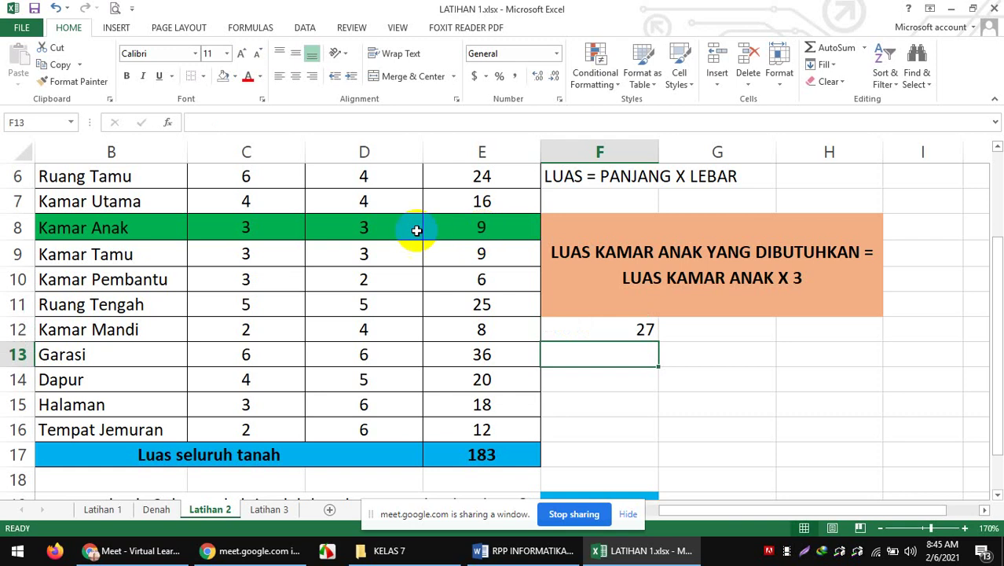
Check the participants in the Google Meet window and return to LATIHAN 1.xlsx
{"action": "left_click", "coordinate": [145, 525]}
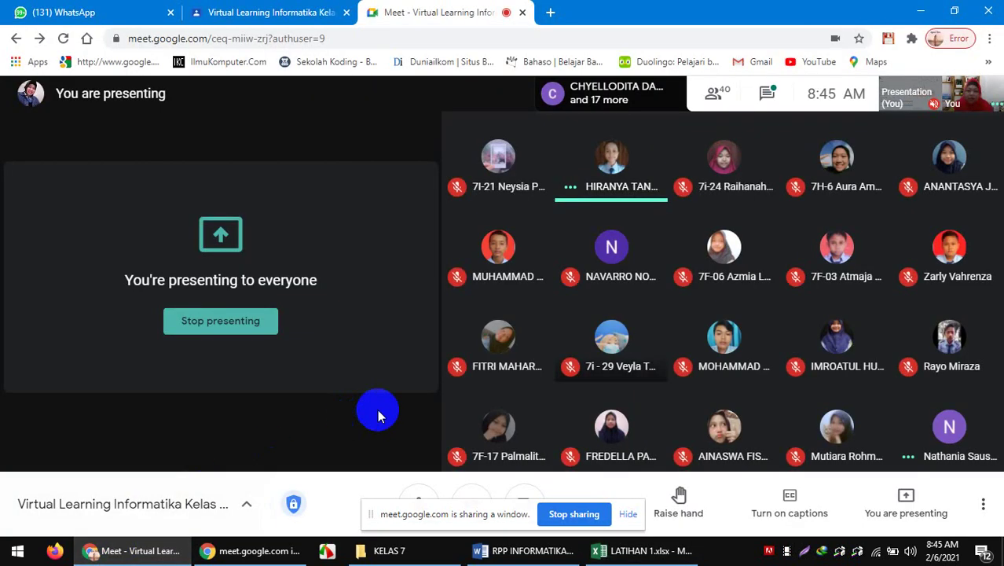
{"action": "mouse_move", "coordinate": [588, 306]}
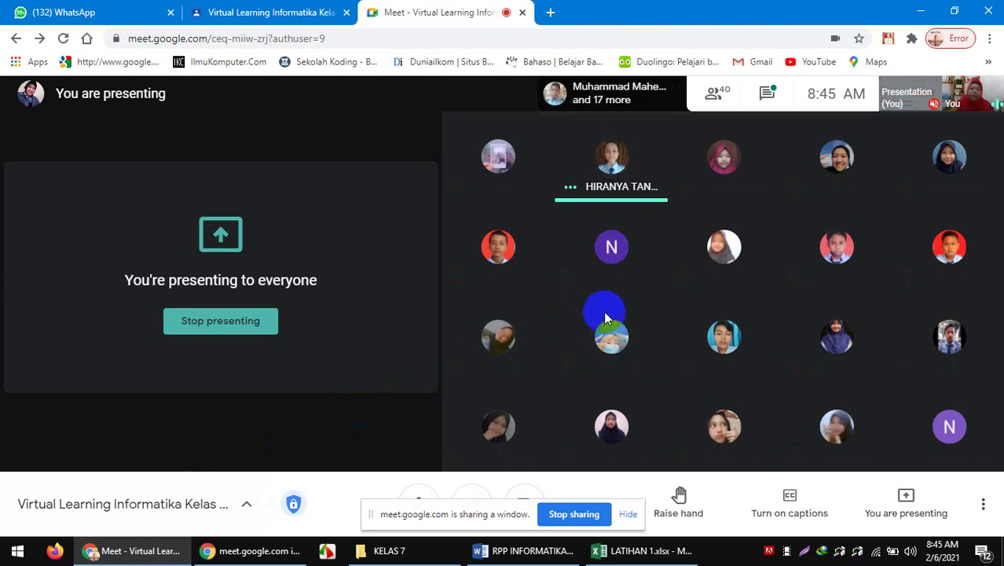
{"action": "left_click", "coordinate": [629, 553]}
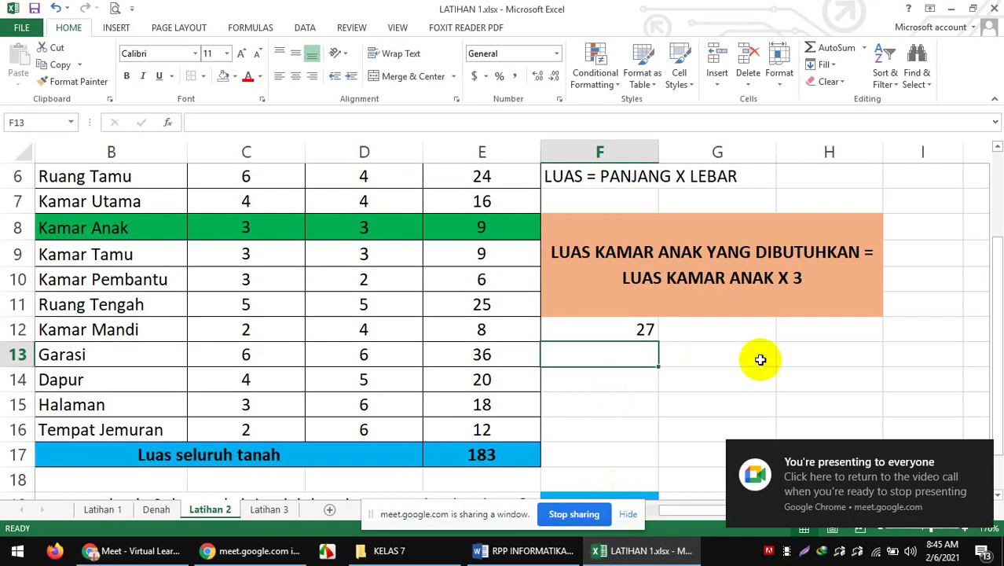
Review the Kamar Anak area in E8 and the formula in F12 that refers to it
{"action": "left_click", "coordinate": [759, 356]}
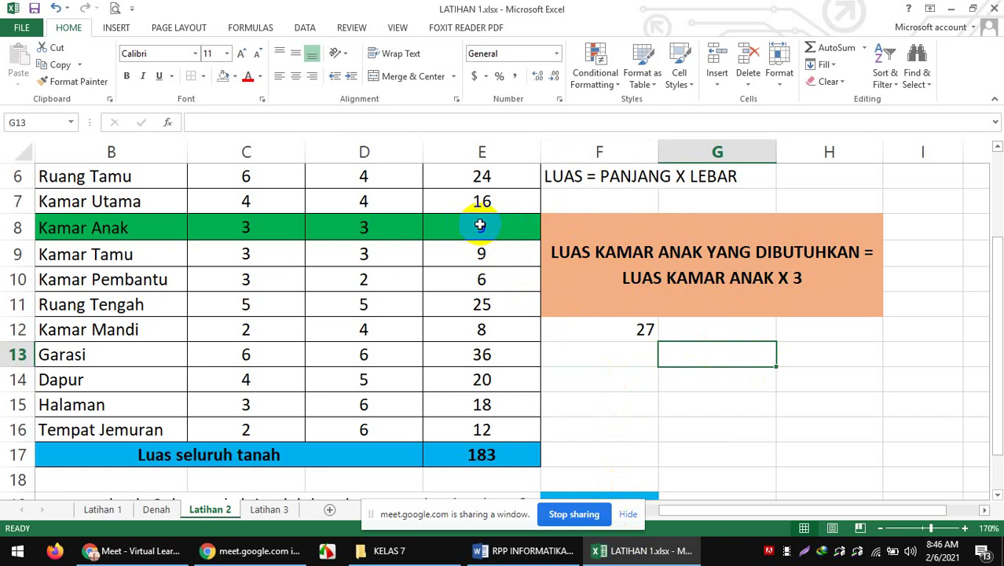
{"action": "left_click", "coordinate": [480, 226]}
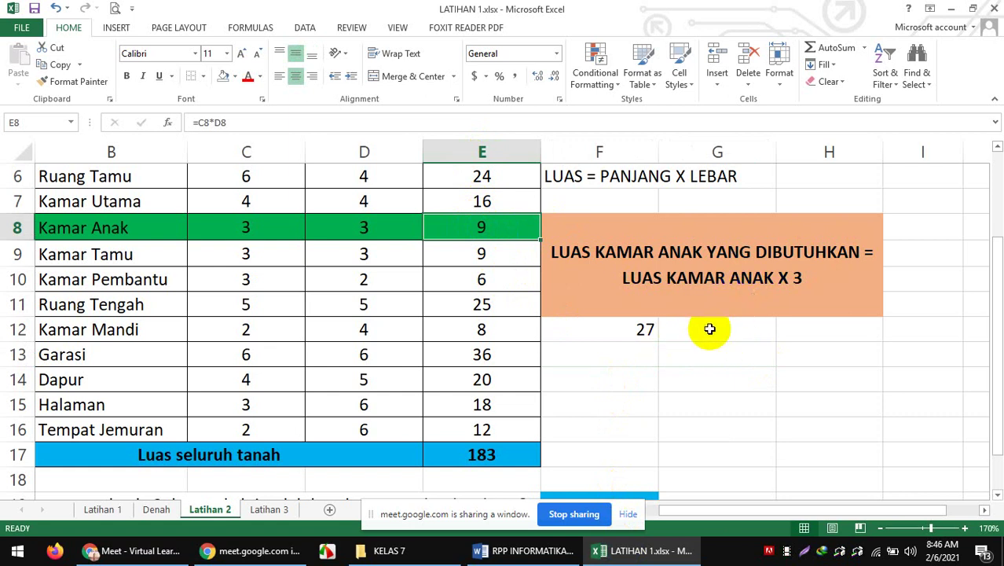
{"action": "left_click", "coordinate": [638, 331]}
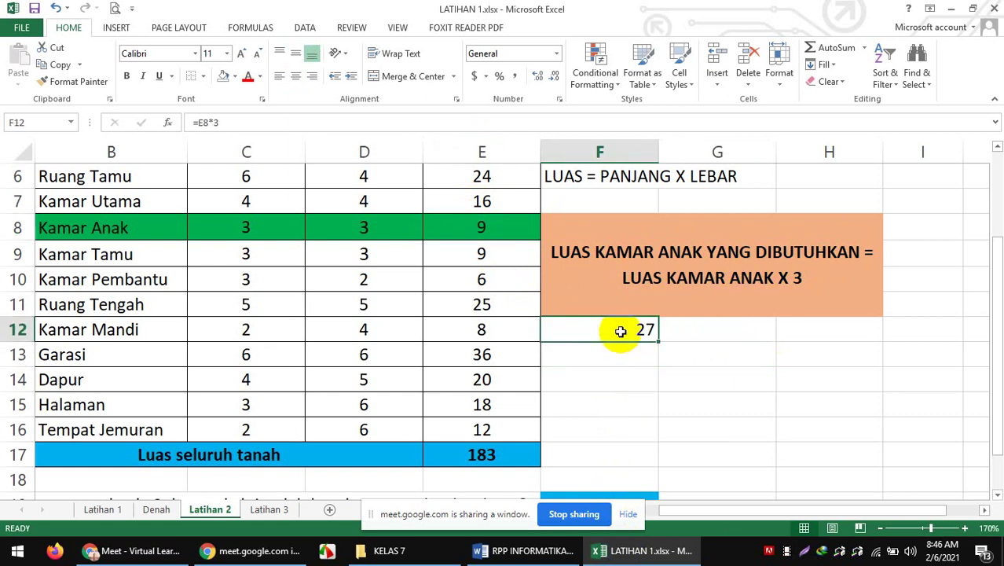
{"action": "double_click", "coordinate": [620, 332]}
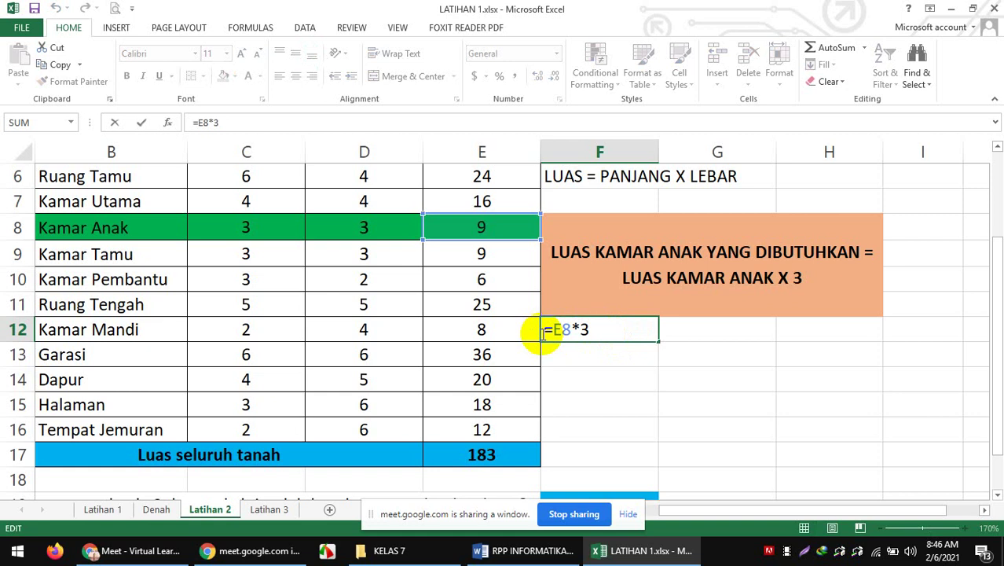
{"action": "left_click", "coordinate": [690, 326]}
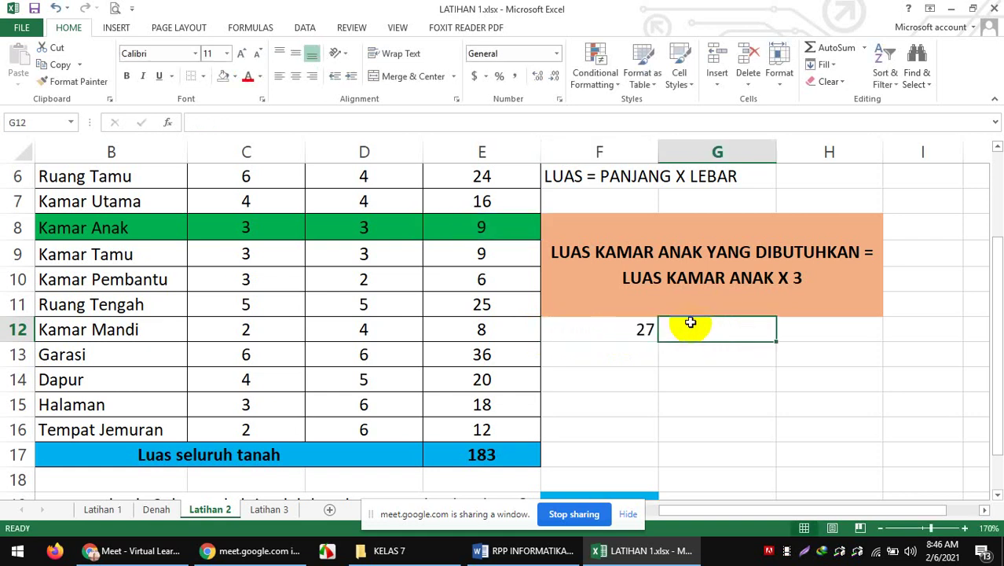
Reread the questions in rows 19 and 20, and fill the Kamar Mandi row, A12 through E12, with green
{"action": "left_click_drag", "start_coordinate": [991, 250], "coordinate": [998, 310]}
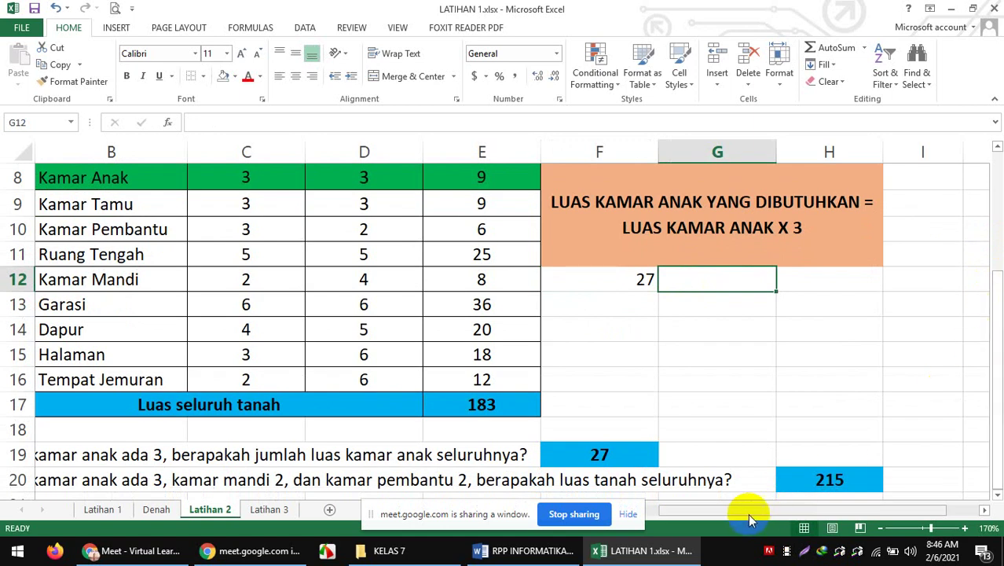
{"action": "left_click_drag", "start_coordinate": [742, 512], "coordinate": [990, 263]}
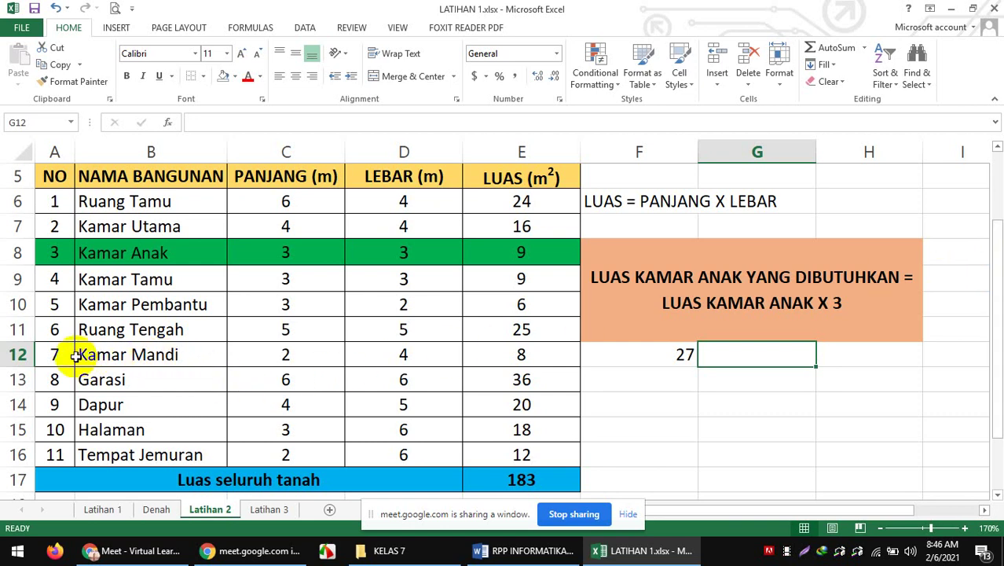
{"action": "left_click_drag", "start_coordinate": [60, 353], "coordinate": [495, 353]}
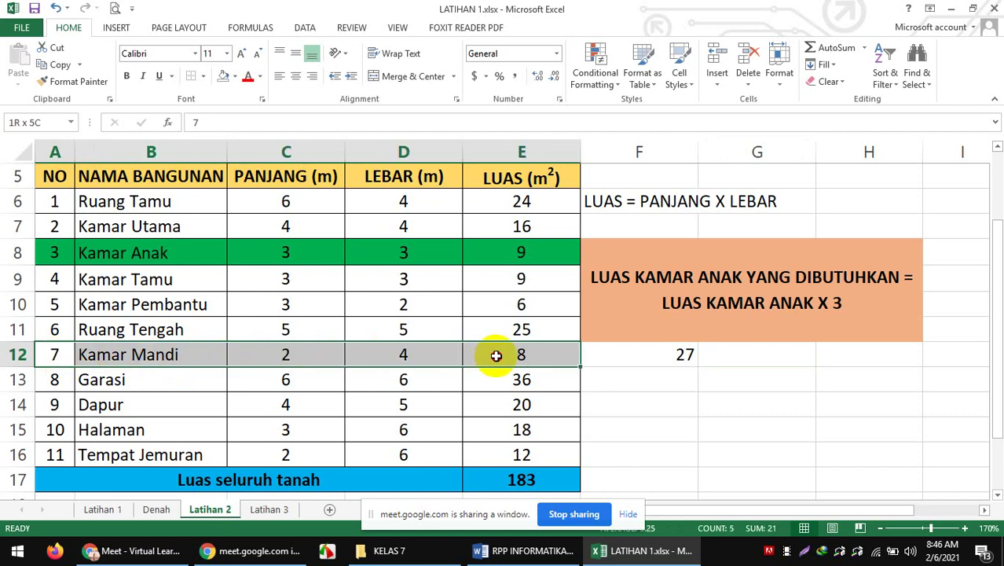
{"action": "left_click", "coordinate": [234, 75]}
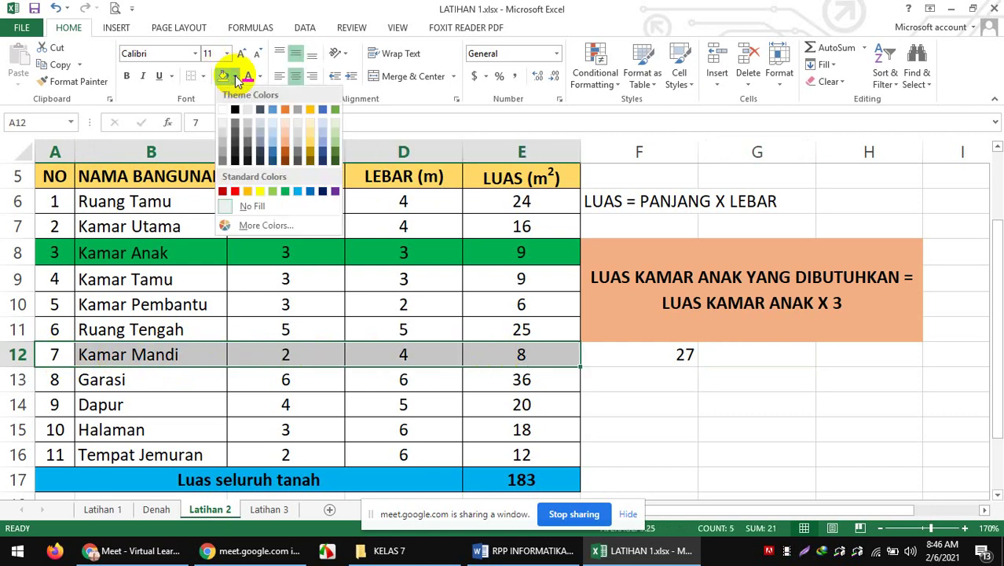
{"action": "left_click", "coordinate": [288, 192]}
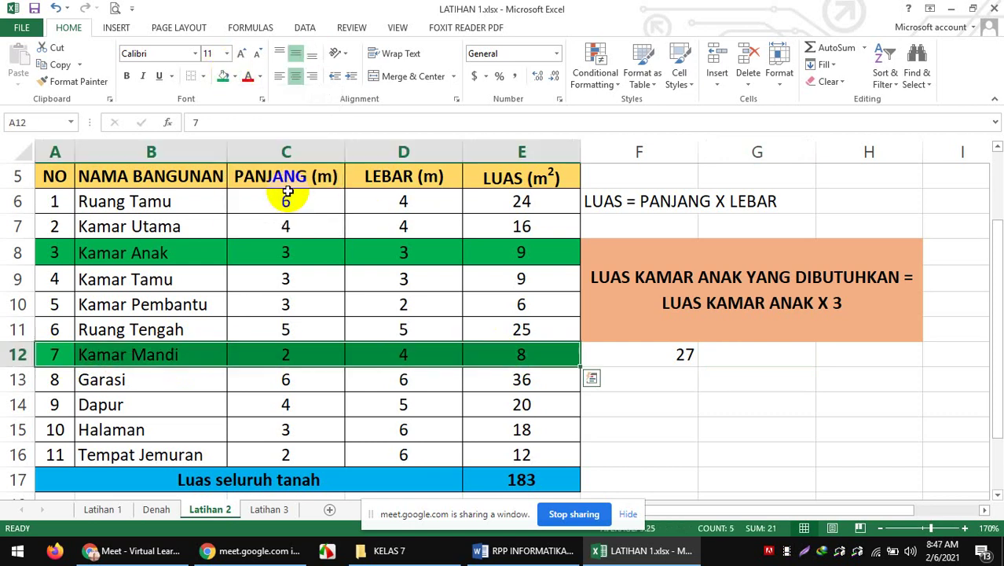
{"action": "left_click", "coordinate": [784, 443]}
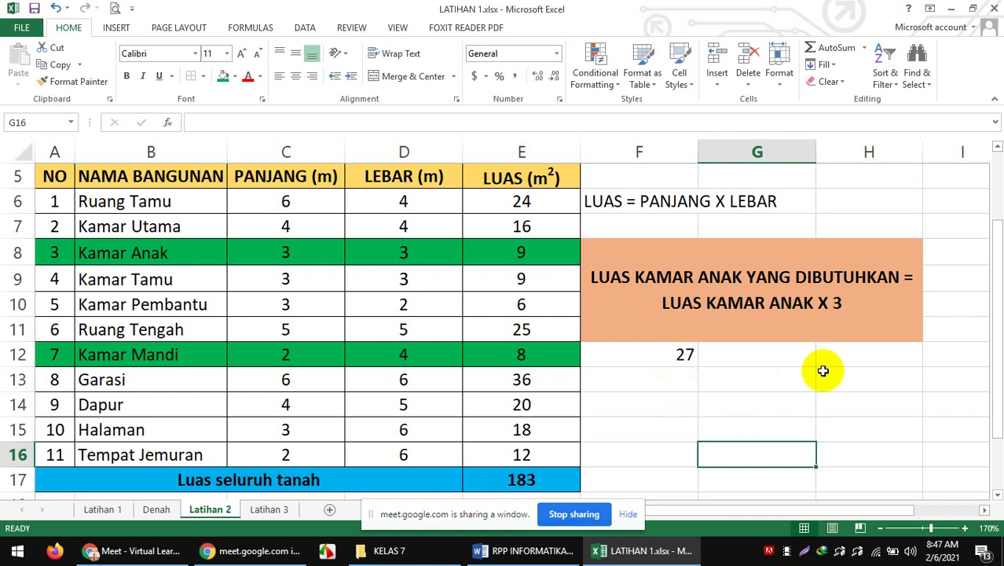
Calculate the area of two Kamar Mandi in F13 with the formula =E12*2
{"action": "left_click", "coordinate": [640, 381]}
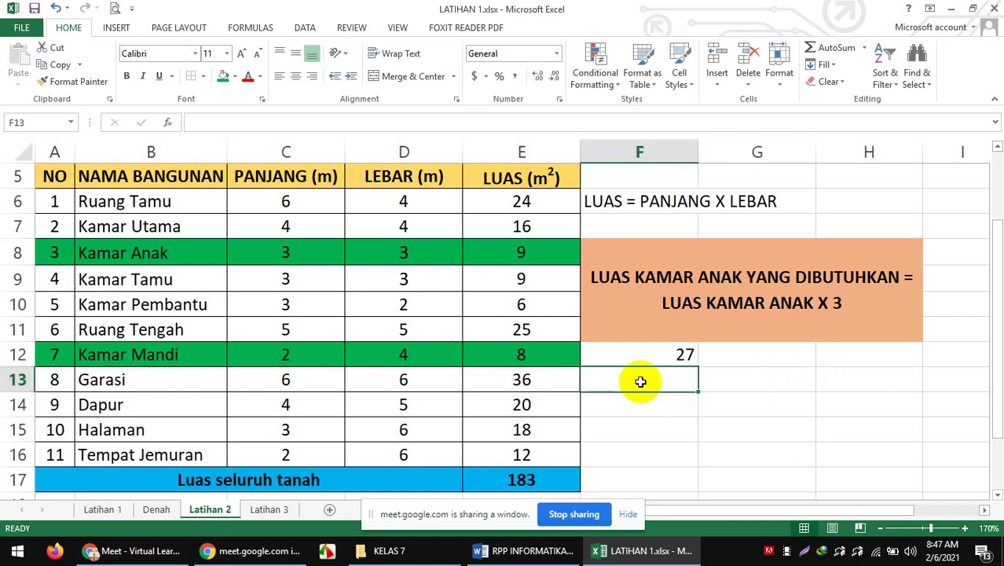
{"action": "type", "text": "="}
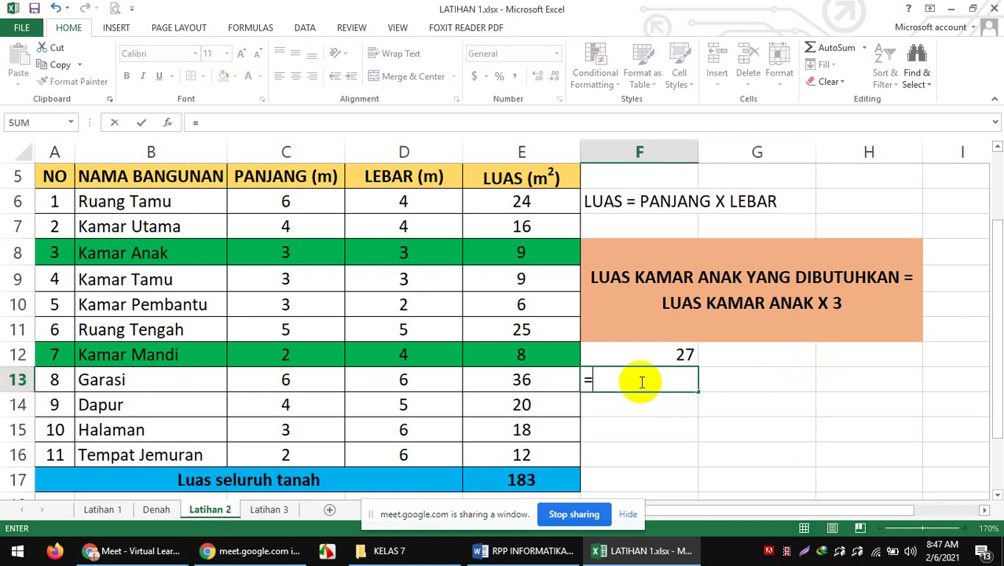
{"action": "left_click", "coordinate": [516, 348]}
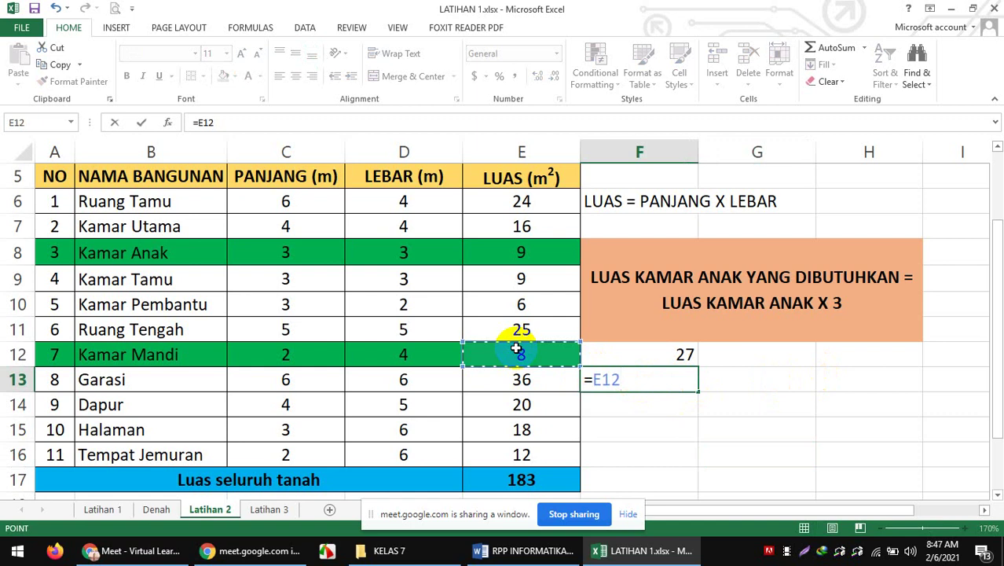
{"action": "type", "text": "*2"}
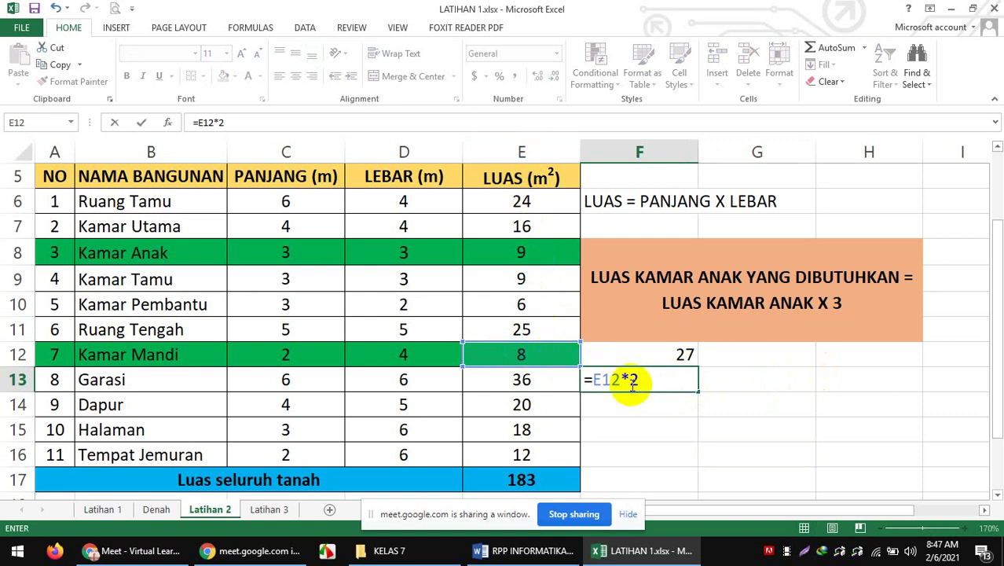
{"action": "key", "text": "Return"}
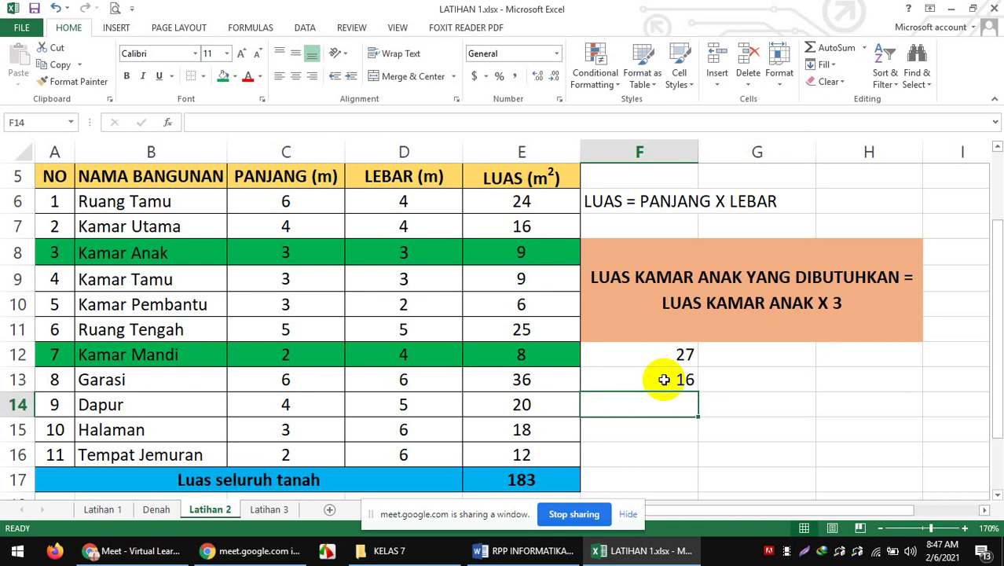
Look over the class participants in Google Meet, and go back to cell G13 in LATIHAN 1.xlsx
{"action": "left_click", "coordinate": [130, 550]}
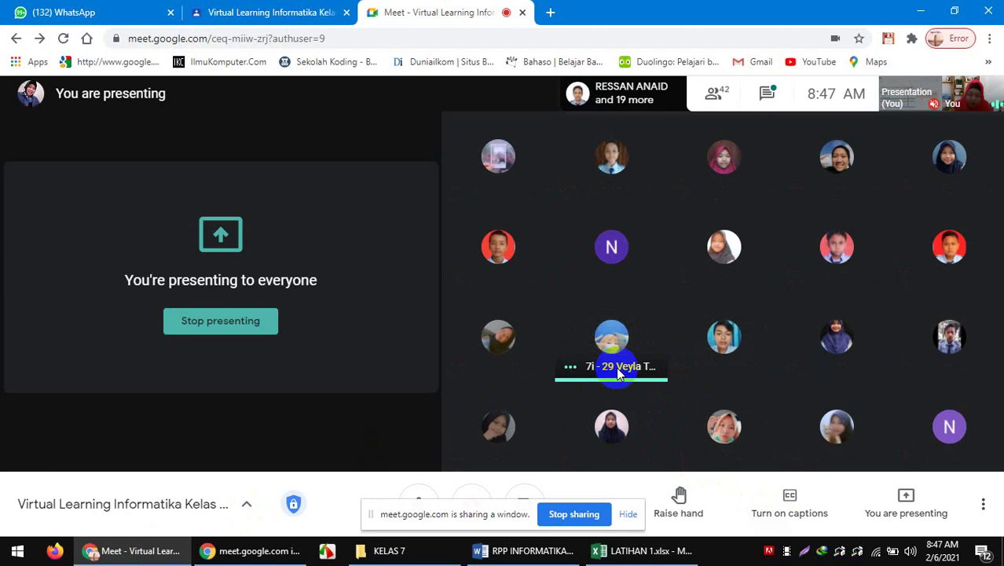
{"action": "left_click", "coordinate": [635, 552]}
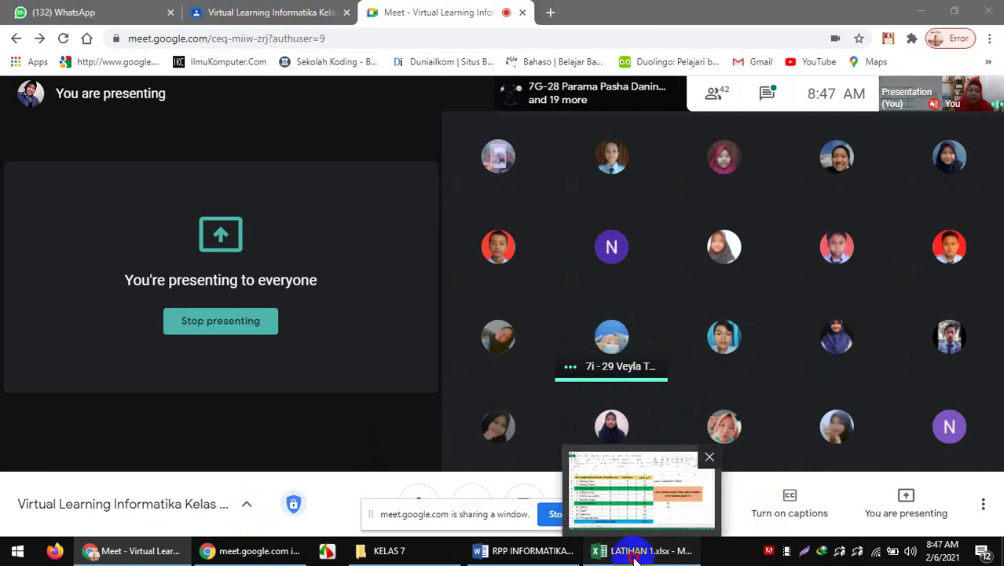
{"action": "left_click", "coordinate": [776, 380]}
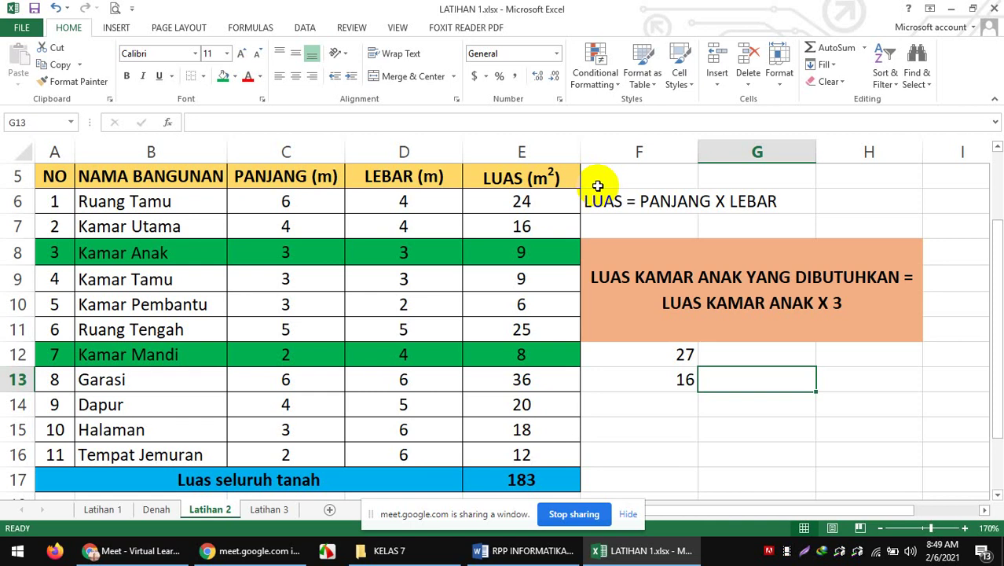
Clear the Kamar Anak and Kamar Mandi area calculations from cells F12 through F14
{"action": "left_click", "coordinate": [644, 425]}
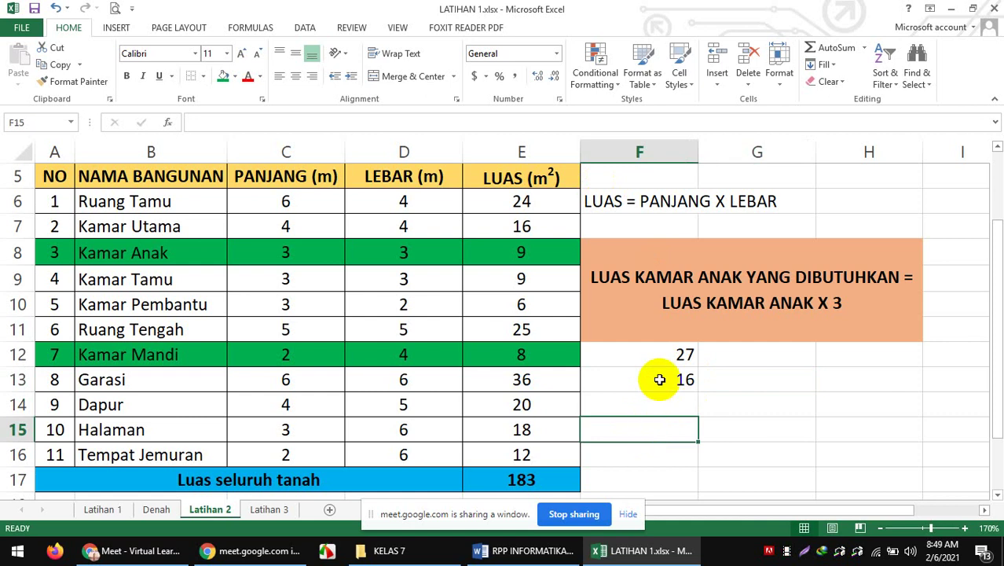
{"action": "left_click_drag", "start_coordinate": [657, 355], "coordinate": [659, 397]}
{"action": "key", "text": "Delete"}
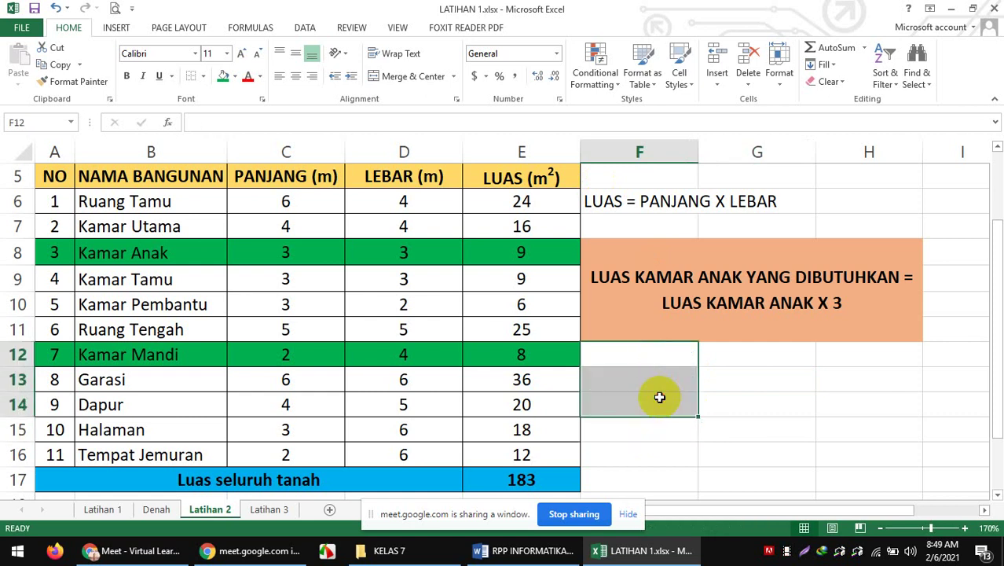
Enter the multiplication sign X in F13 and its Excel operator * beside it in G13
{"action": "left_click", "coordinate": [665, 378]}
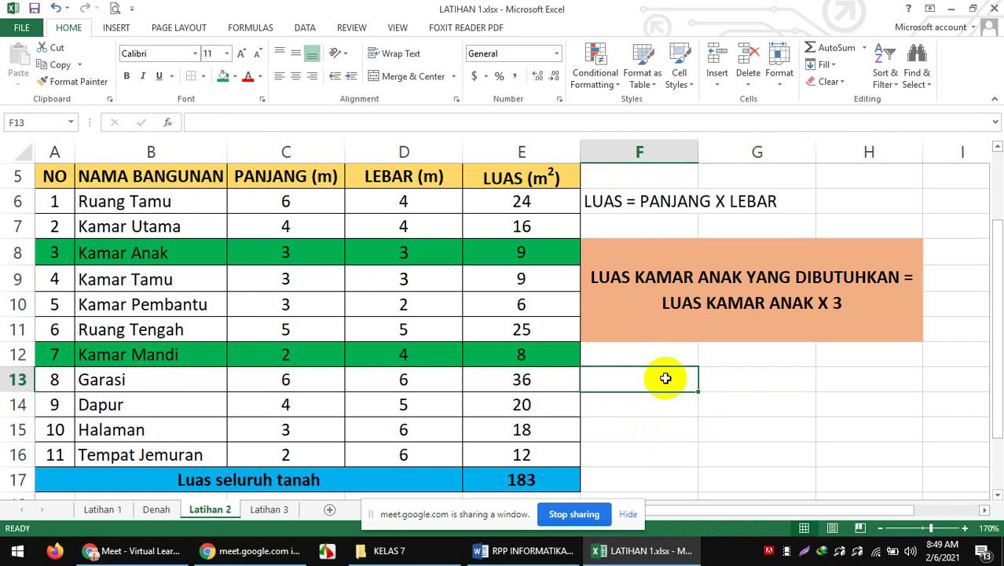
{"action": "type", "text": "X"}
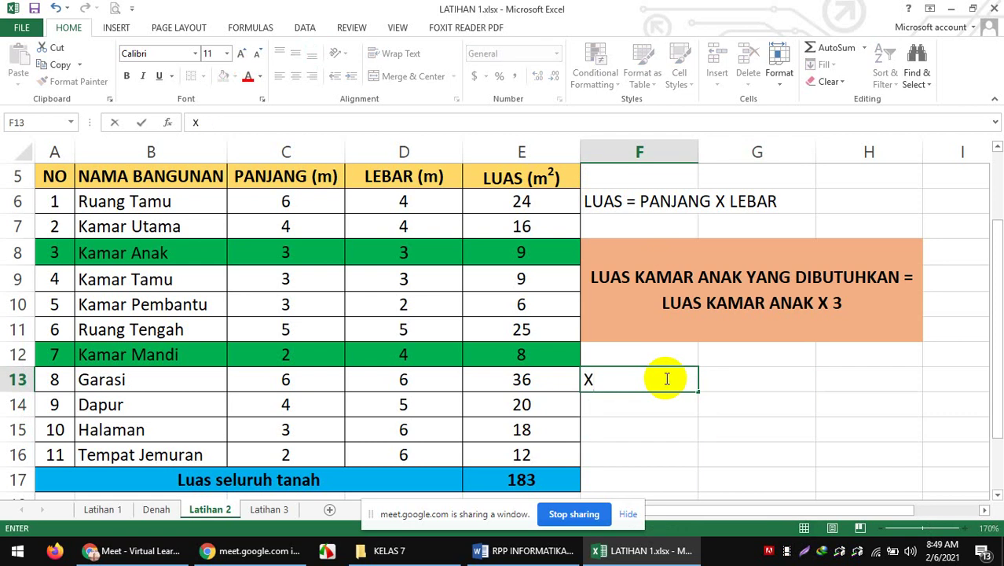
{"action": "key", "text": "Tab"}
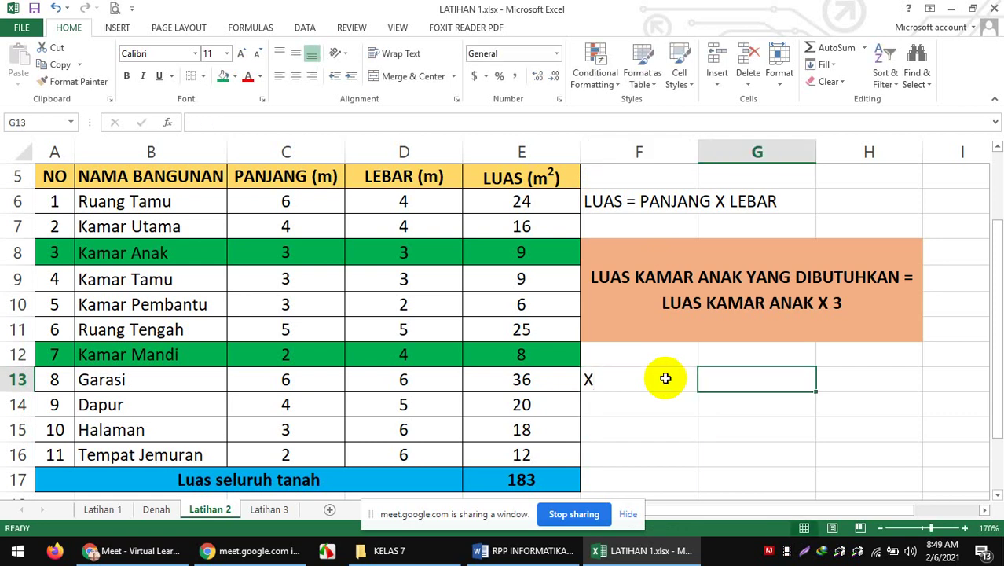
{"action": "type", "text": "*"}
Enter the division sign : in F14 and its Excel operator / as text in G14
{"action": "left_click", "coordinate": [644, 403]}
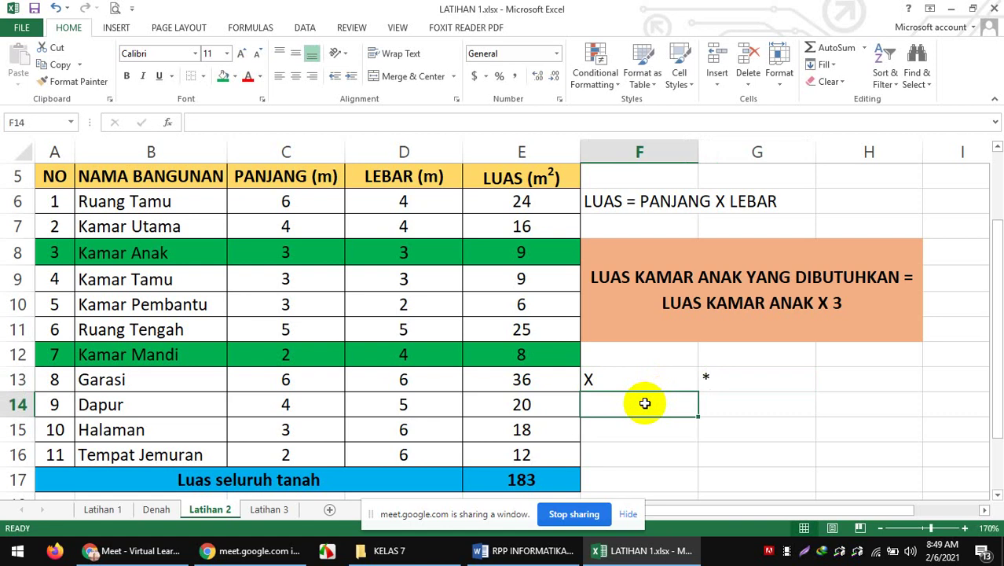
{"action": "type", "text": ":"}
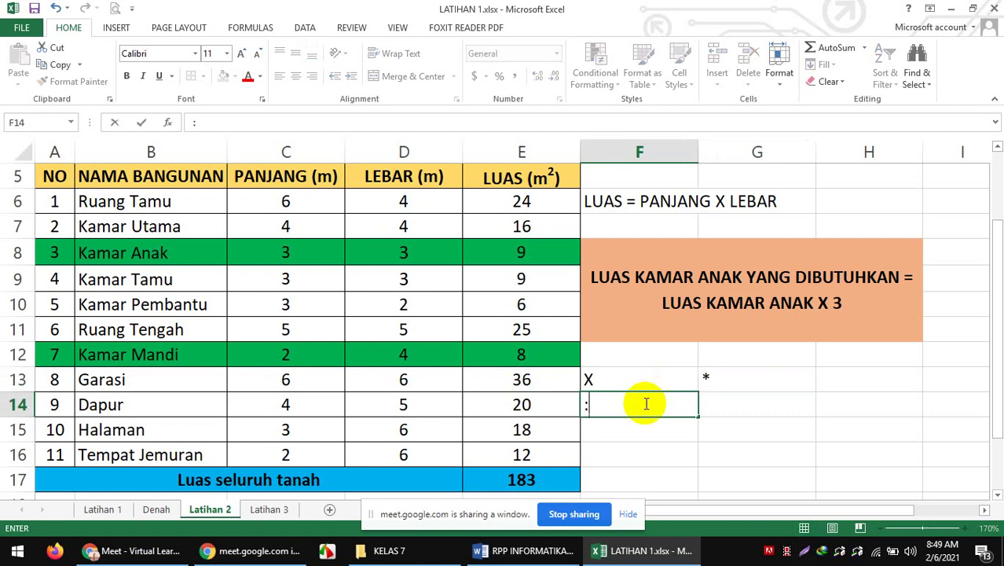
{"action": "left_click", "coordinate": [739, 398]}
{"action": "key", "text": "alt"}
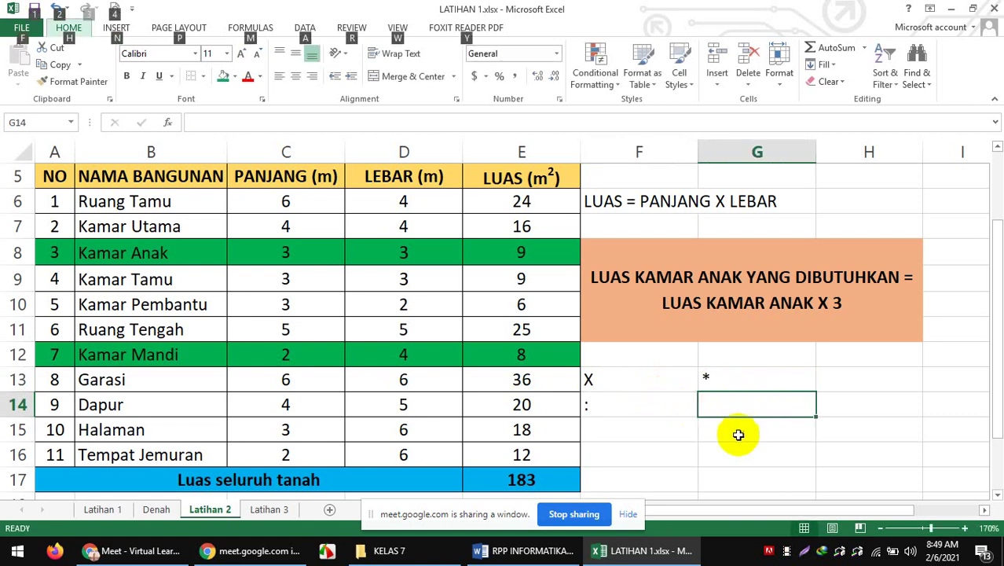
{"action": "left_click", "coordinate": [778, 424]}
{"action": "left_click", "coordinate": [758, 404]}
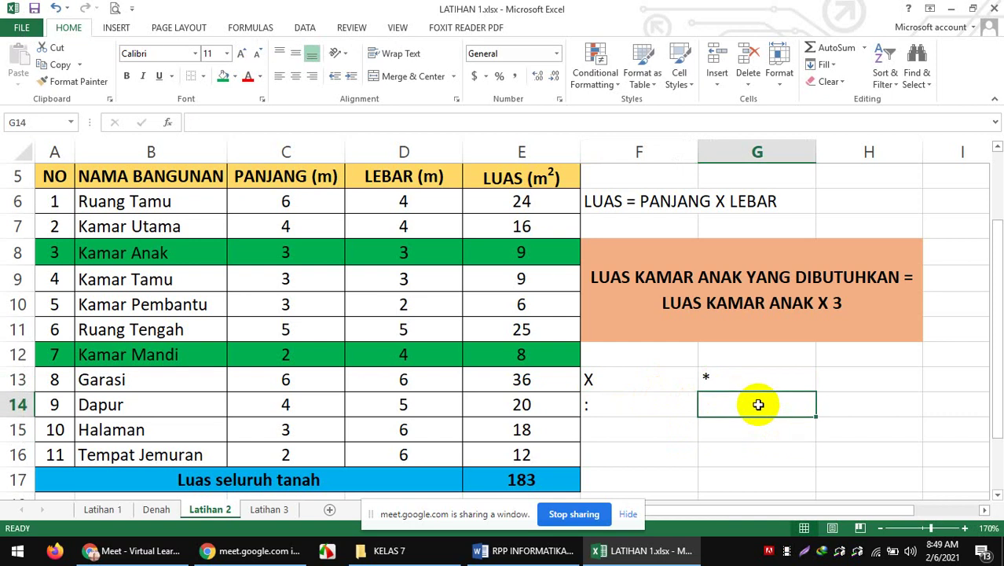
{"action": "type", "text": "'/"}
{"action": "key", "text": "Return"}
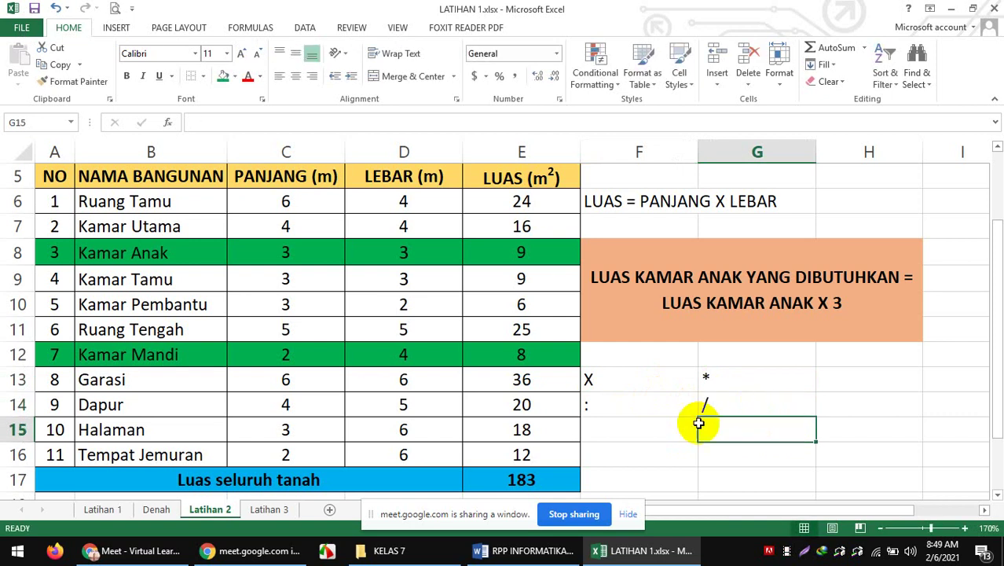
Try to enter the addition sign + in F15 and its Excel operator + in G15
{"action": "left_click", "coordinate": [658, 429]}
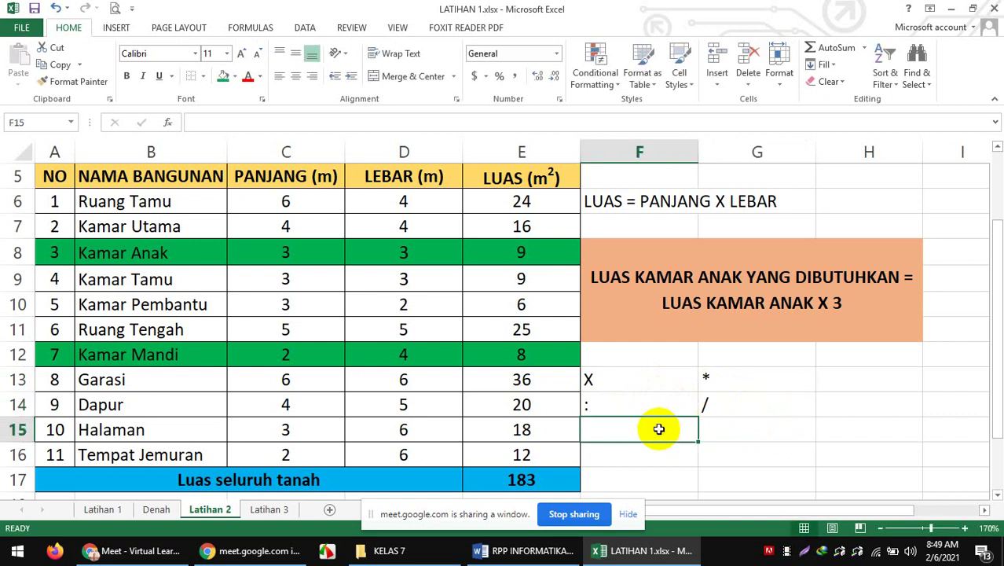
{"action": "type", "text": "+"}
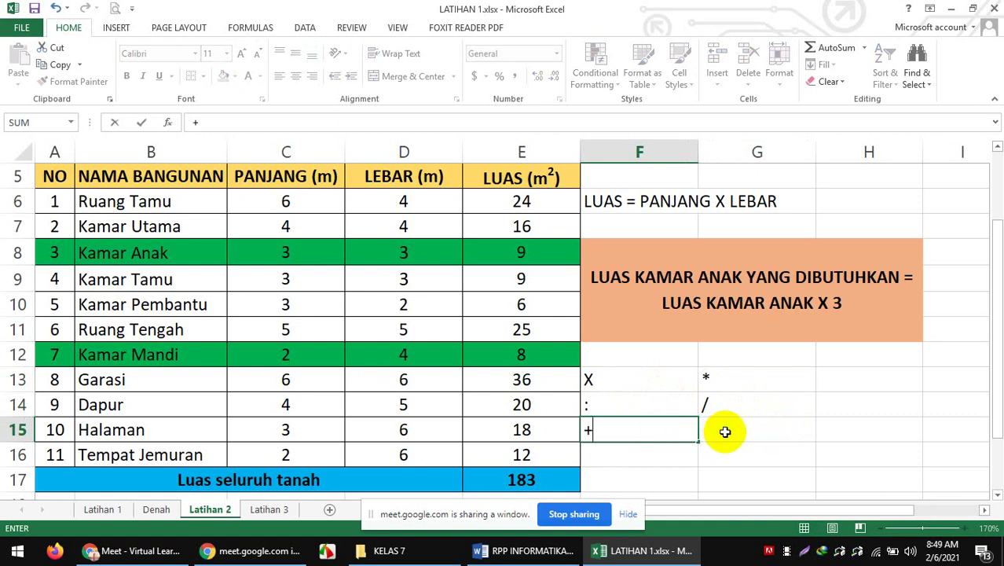
{"action": "left_click", "coordinate": [725, 431]}
{"action": "type", "text": "+"}
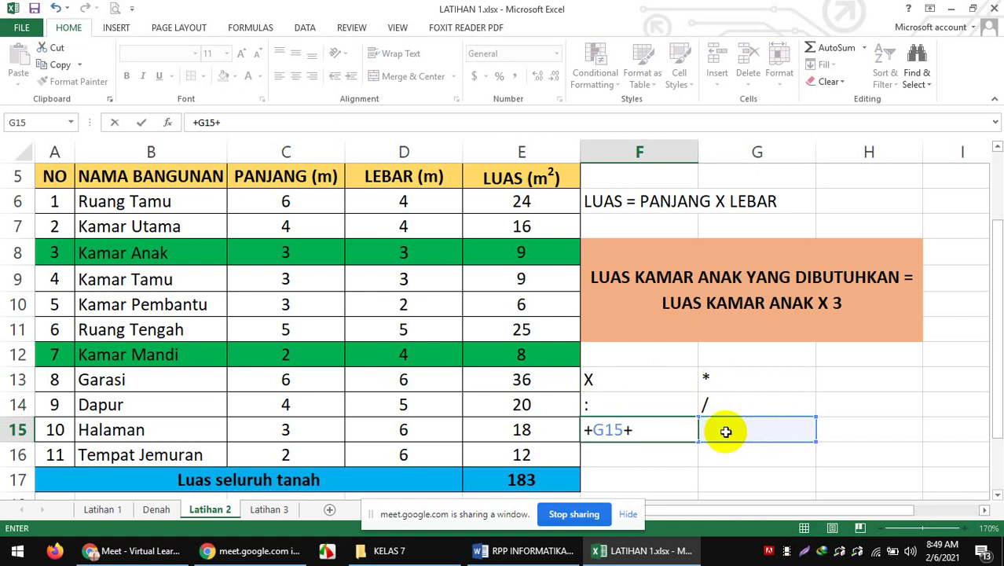
Replace the accidental formula in F15 with a plus sign entered as text, and enter the same text symbol in G15
{"action": "key", "text": "BackSpace"}
{"action": "key", "text": "BackSpace"}
{"action": "key", "text": "BackSpace"}
{"action": "key", "text": "BackSpace"}
{"action": "key", "text": "BackSpace"}
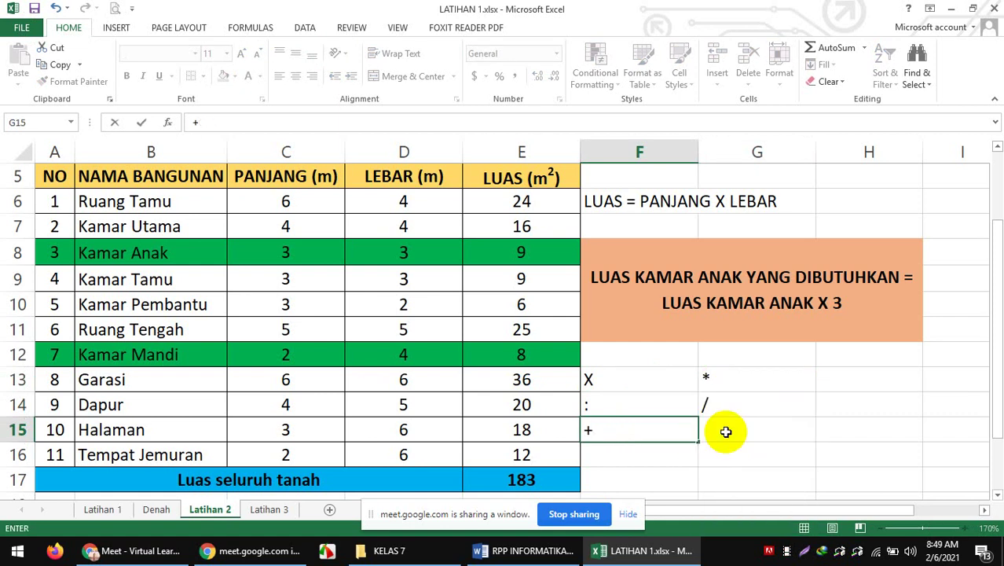
{"action": "type", "text": "'+"}
{"action": "key", "text": "Return"}
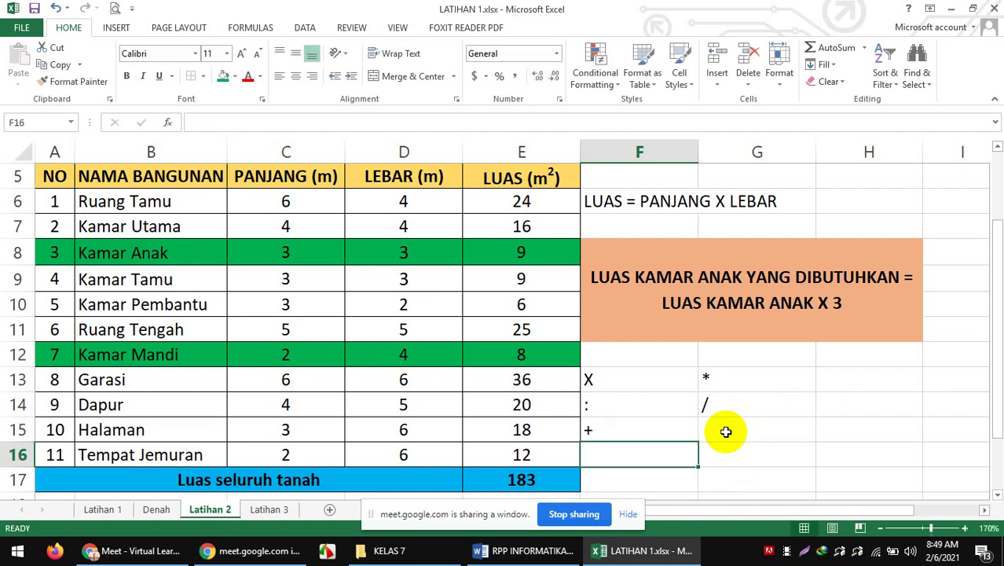
{"action": "left_click", "coordinate": [726, 431]}
{"action": "type", "text": "'+"}
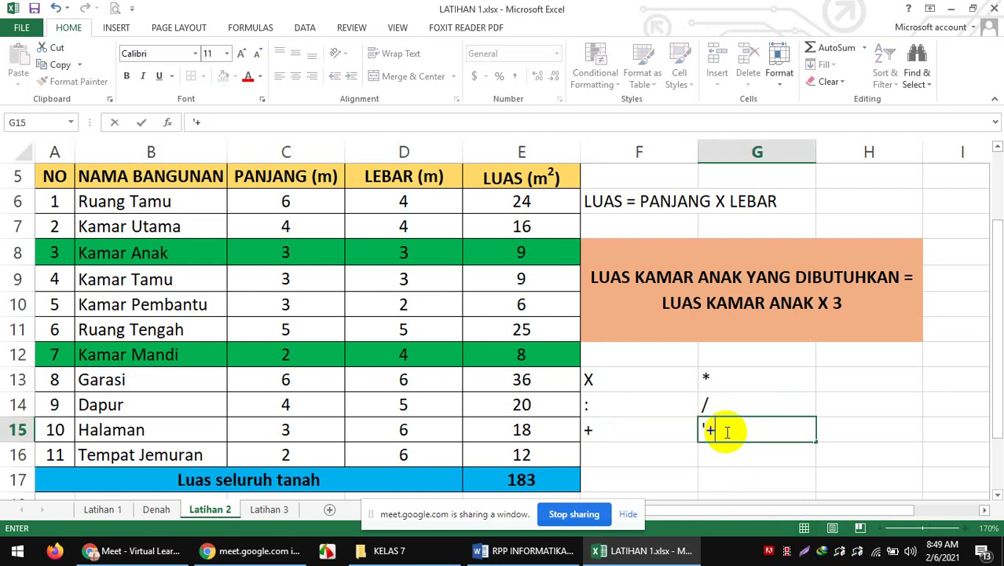
{"action": "key", "text": "Return"}
Enter a minus sign as text in both F16 and G16
{"action": "left_click", "coordinate": [636, 454]}
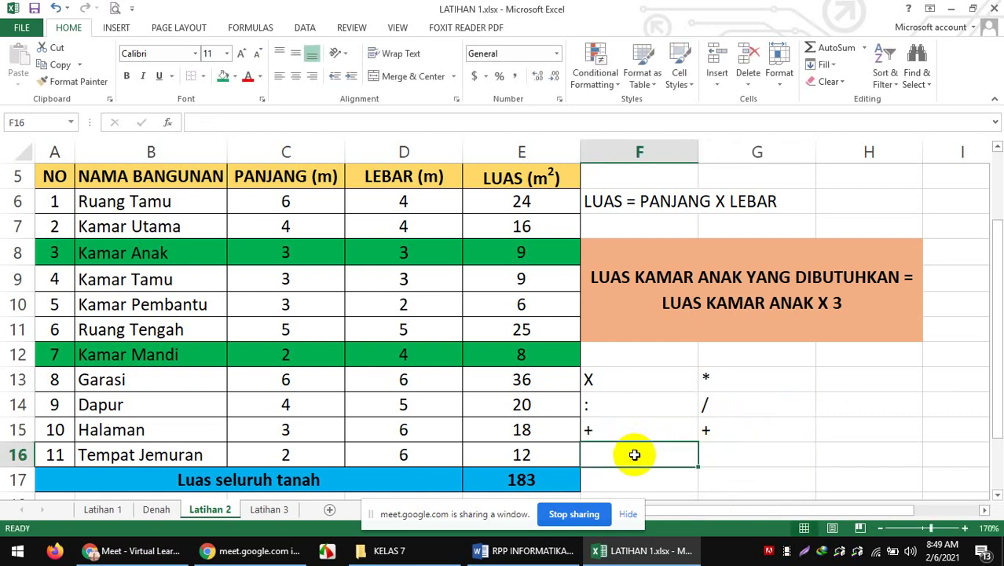
{"action": "type", "text": "'-"}
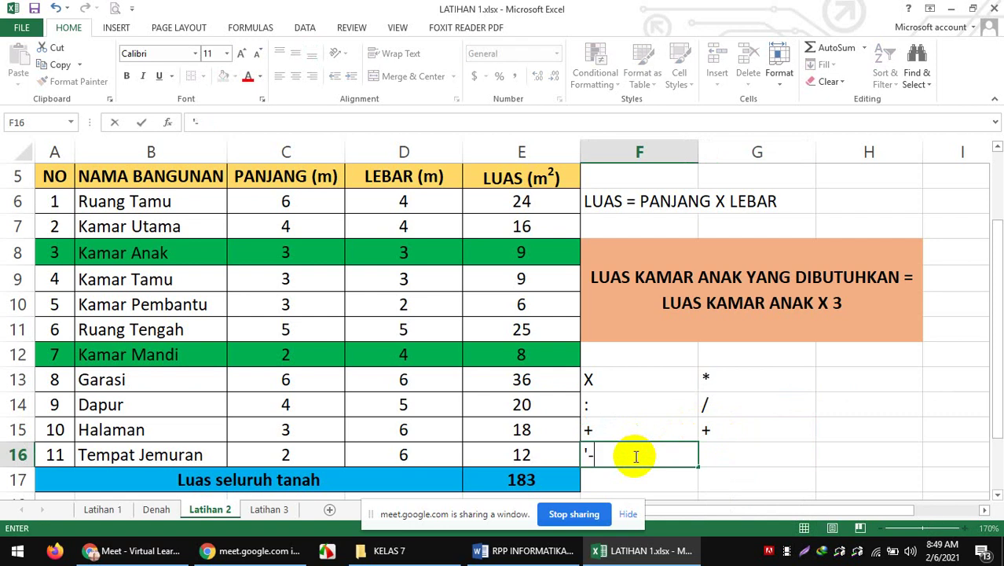
{"action": "left_click", "coordinate": [732, 456]}
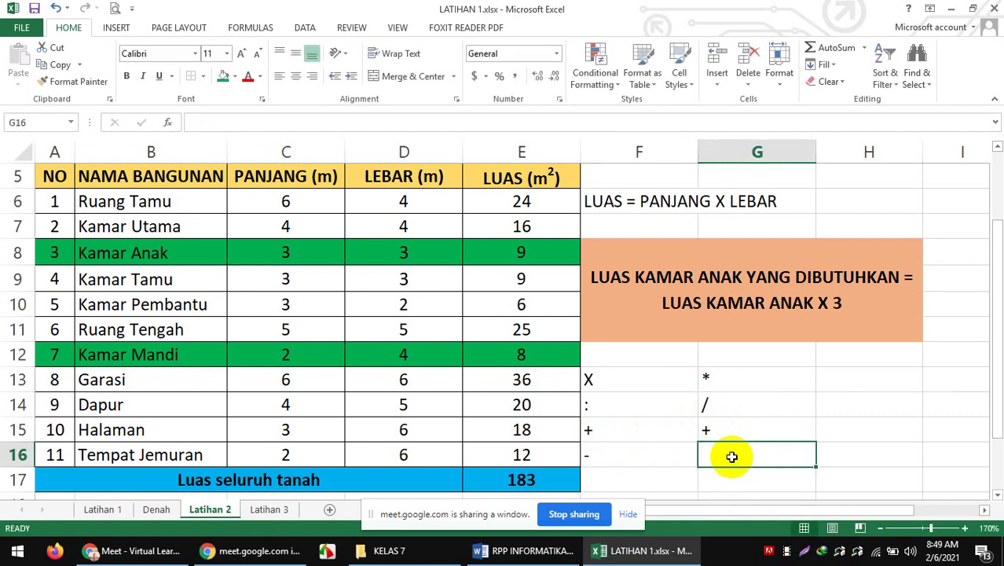
{"action": "type", "text": "'-"}
{"action": "key", "text": "Return"}
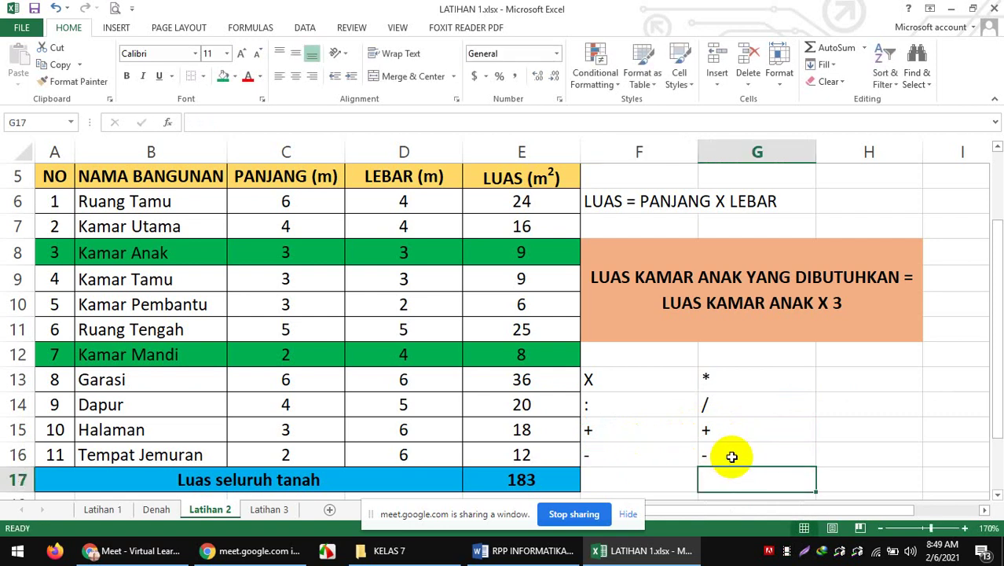
Right-align the operator symbols in F13:F16
{"action": "left_click_drag", "start_coordinate": [668, 380], "coordinate": [716, 440]}
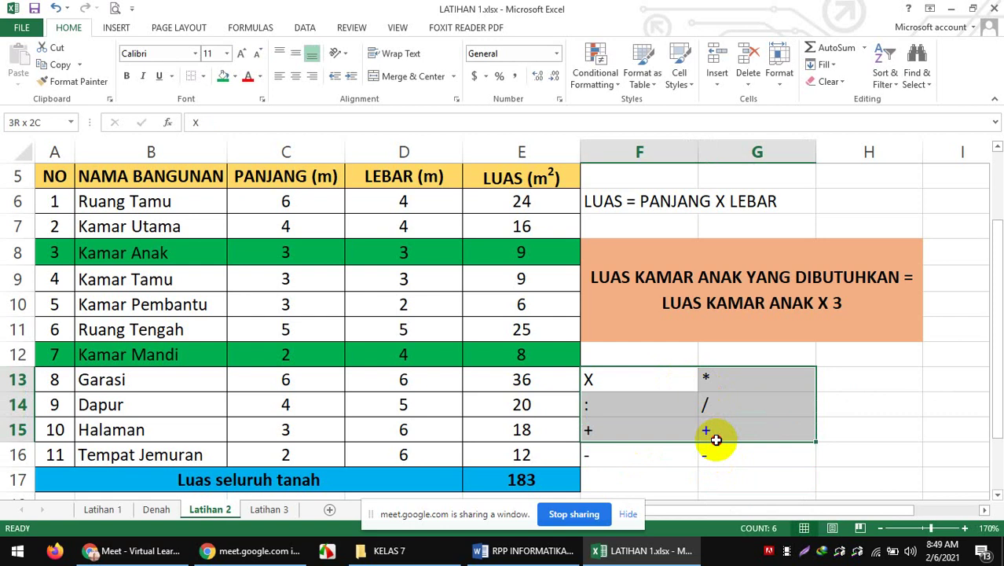
{"action": "left_click_drag", "start_coordinate": [656, 384], "coordinate": [654, 444]}
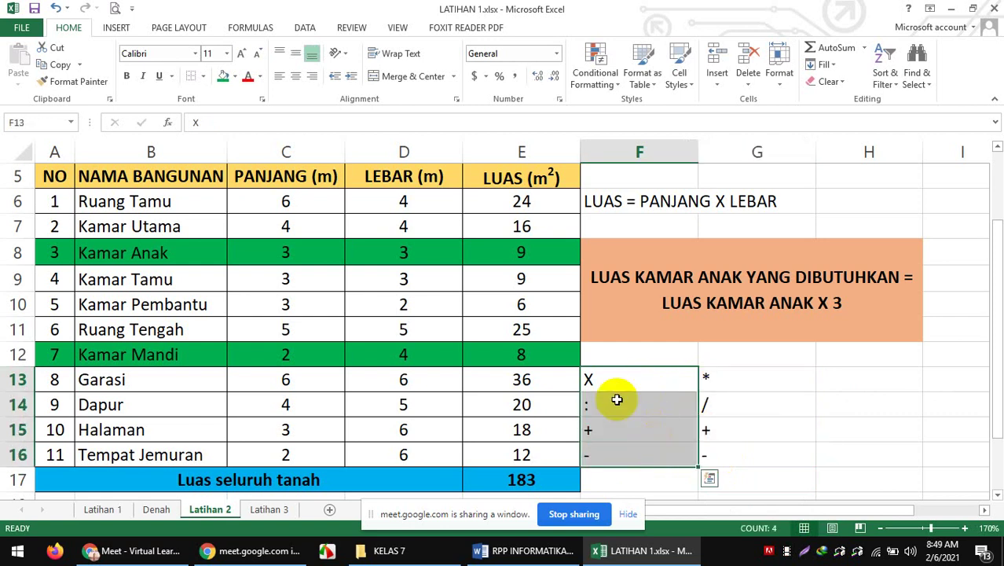
{"action": "left_click", "coordinate": [312, 76]}
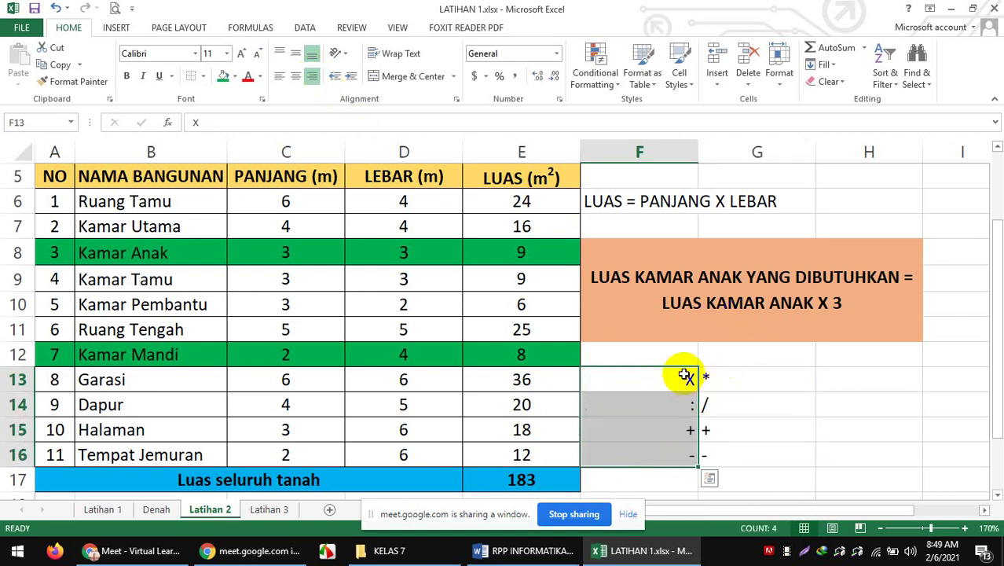
Center the operator symbols in F13:G16 both horizontally and vertically
{"action": "left_click_drag", "start_coordinate": [677, 375], "coordinate": [728, 451]}
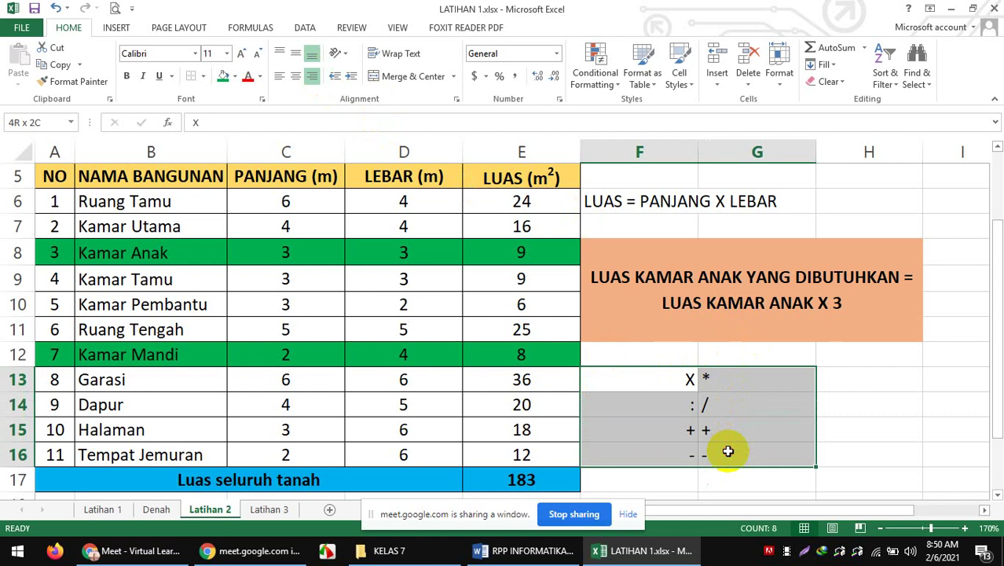
{"action": "left_click", "coordinate": [295, 74]}
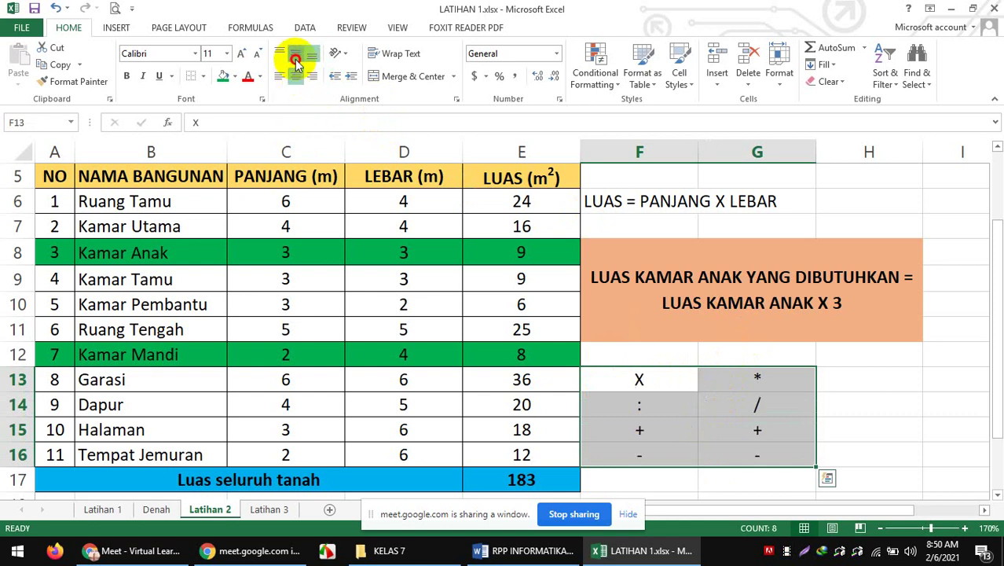
{"action": "left_click", "coordinate": [295, 61]}
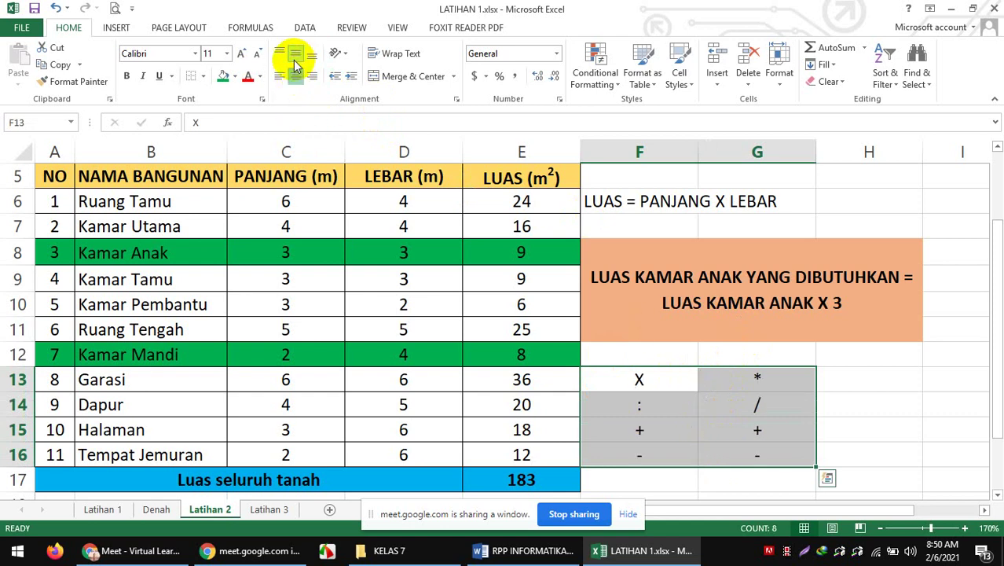
Format the operator table F13:G16 with a gold fill, bold text and all borders
{"action": "left_click", "coordinate": [236, 77]}
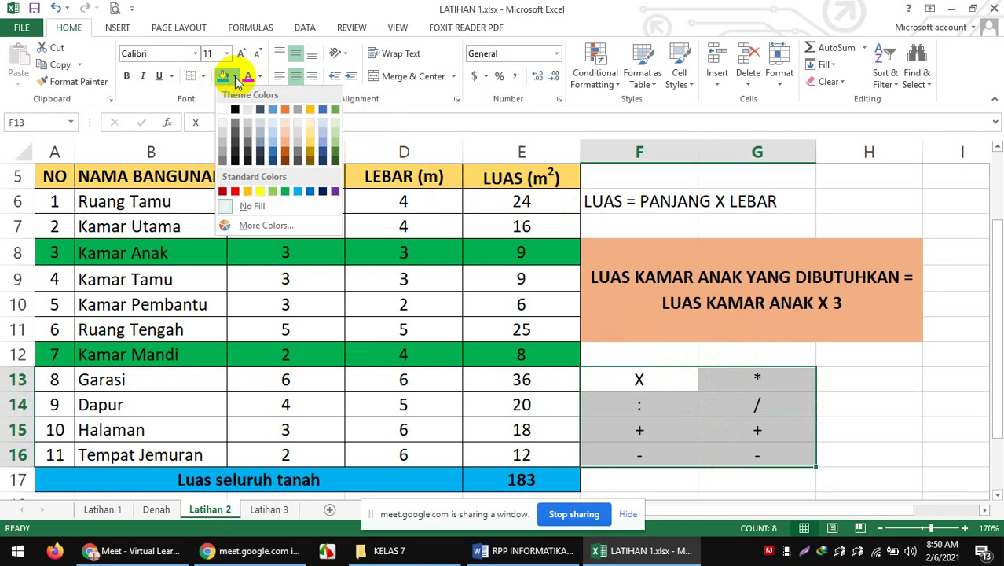
{"action": "left_click", "coordinate": [311, 109]}
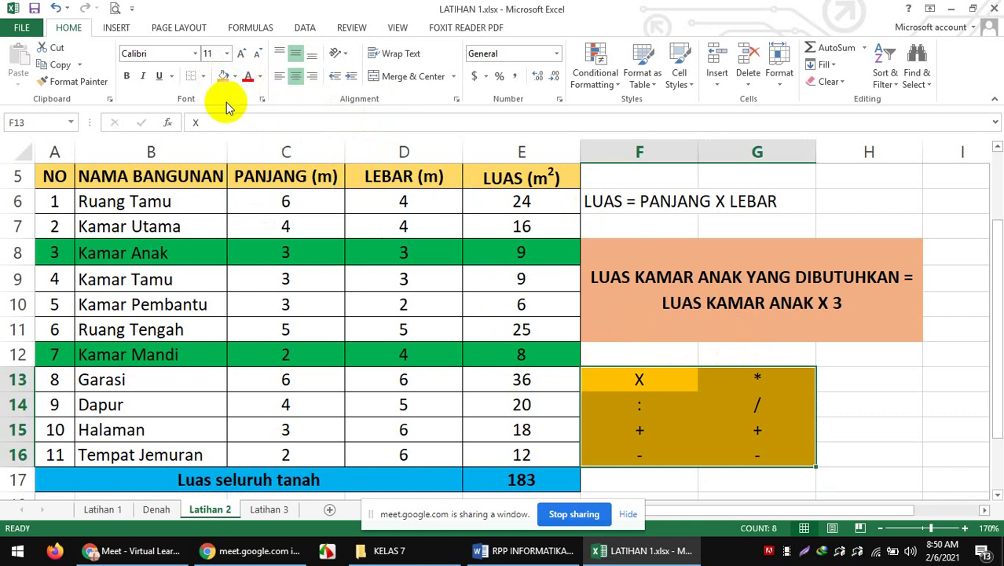
{"action": "left_click", "coordinate": [127, 75]}
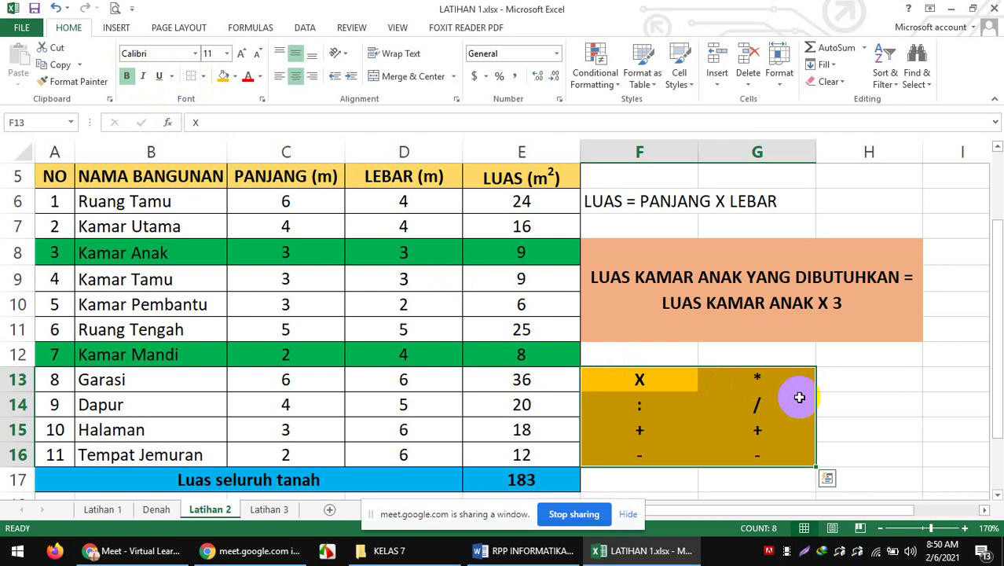
{"action": "left_click", "coordinate": [203, 75]}
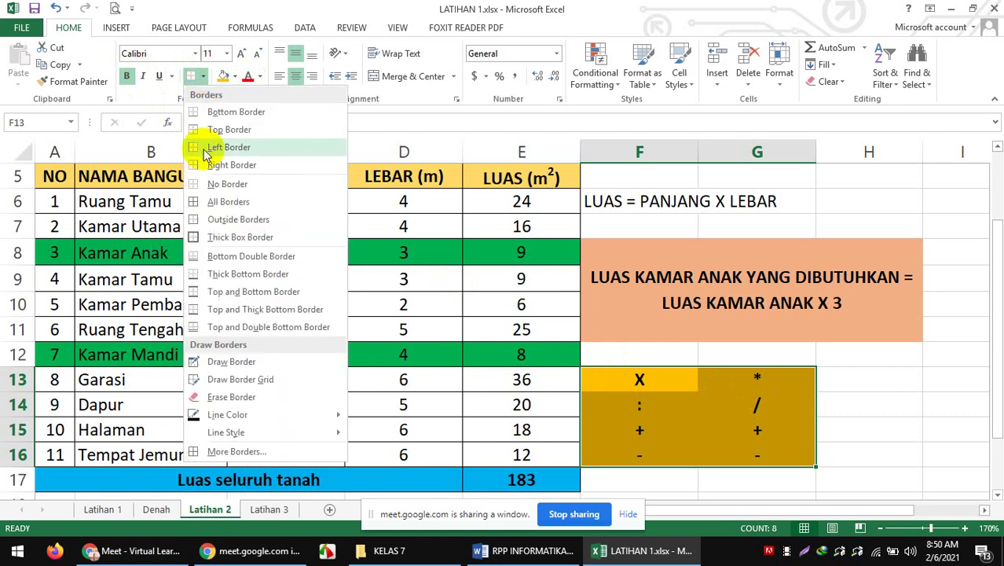
{"action": "left_click", "coordinate": [206, 204]}
{"action": "left_click", "coordinate": [932, 435]}
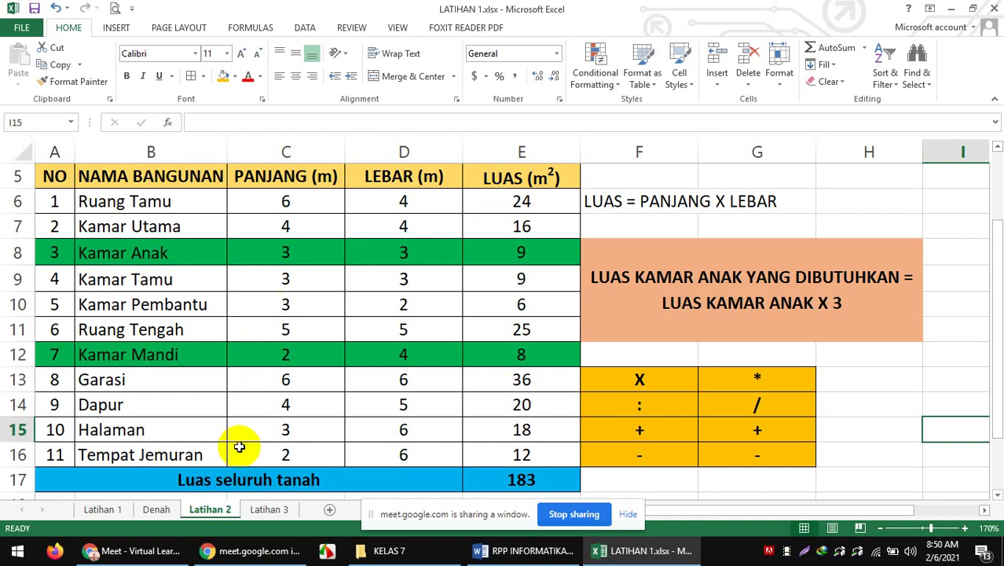
Switch to Google Meet, admit the single waiting participant, deny all of the next group's join requests, and return to LATIHAN 1.xlsx
{"action": "left_click", "coordinate": [132, 550]}
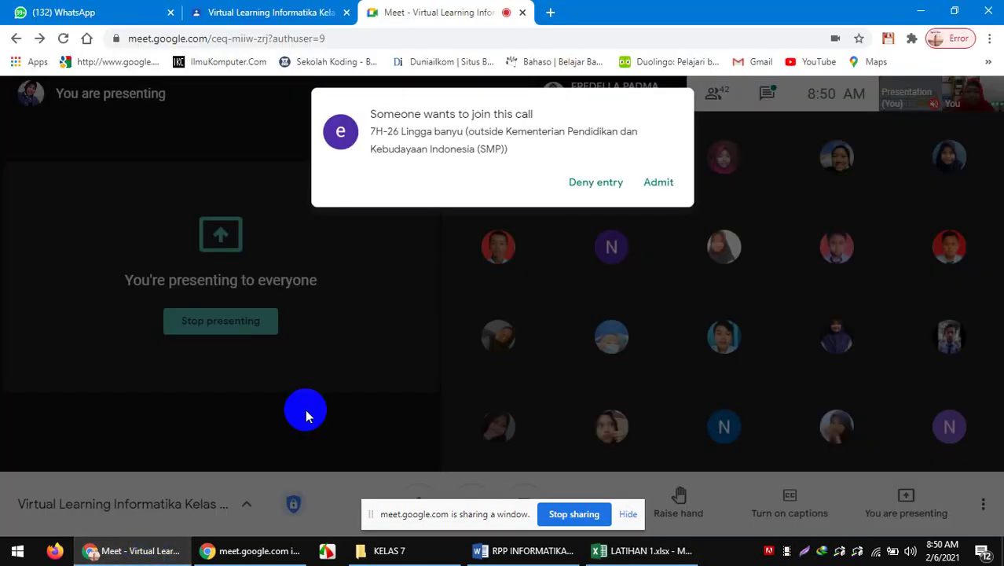
{"action": "left_click", "coordinate": [656, 183]}
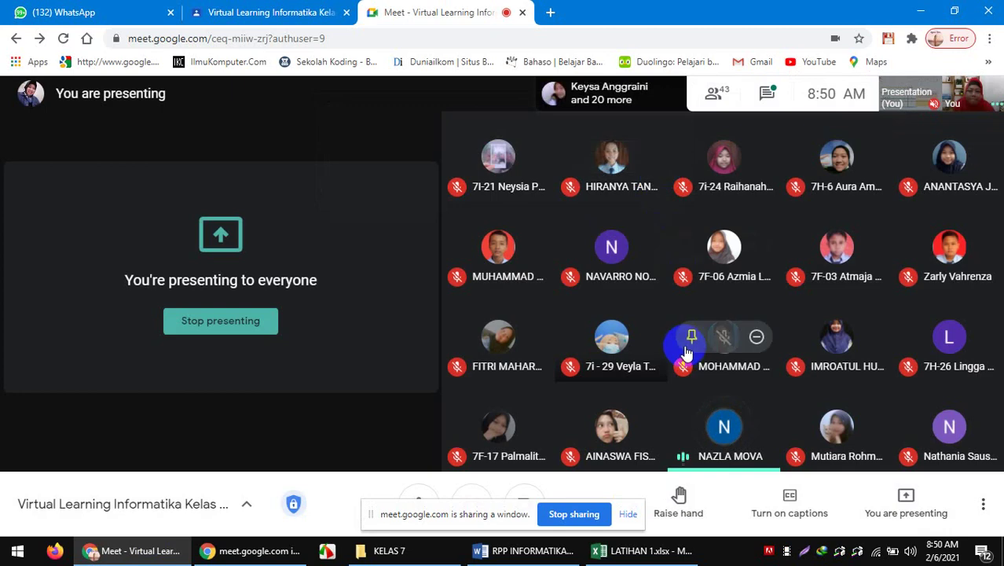
{"action": "mouse_move", "coordinate": [659, 554]}
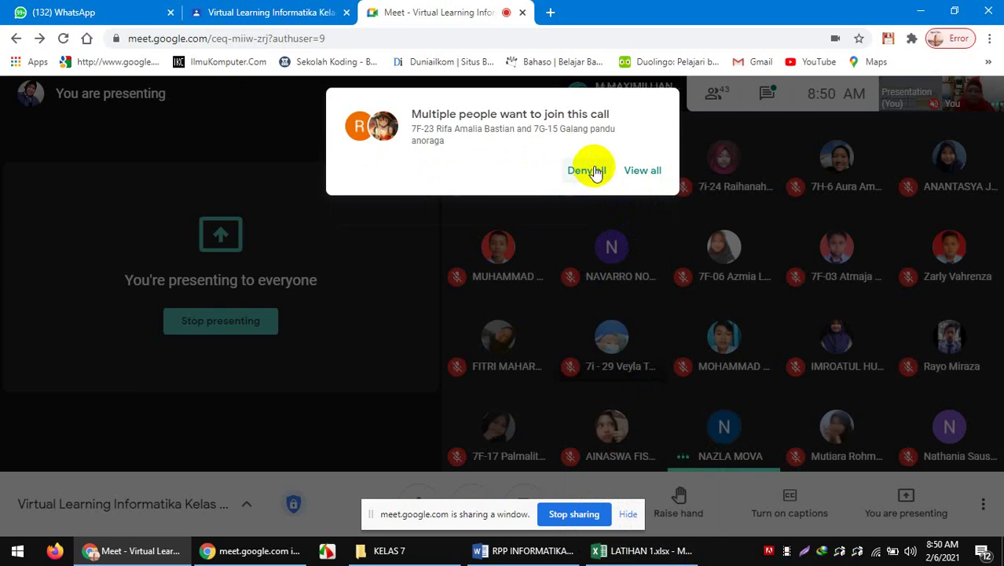
{"action": "left_click", "coordinate": [594, 173]}
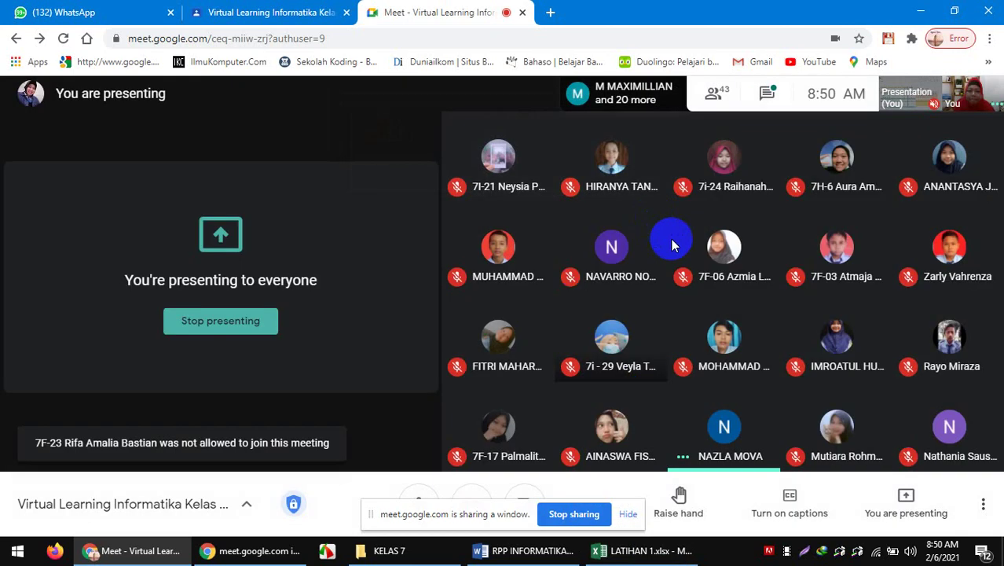
{"action": "left_click", "coordinate": [646, 550]}
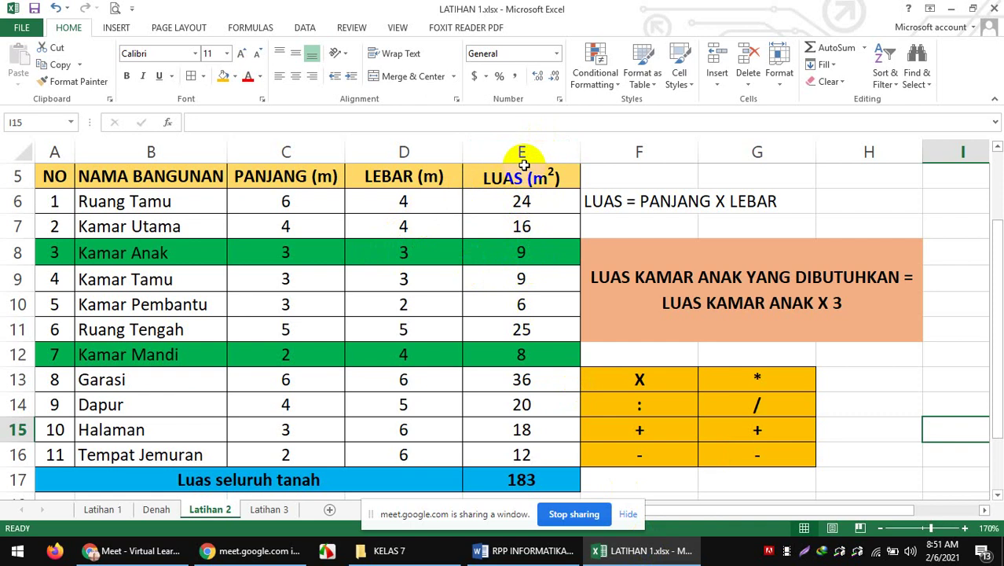
Enter the formula =E6-E12 in cell H6 to subtract the Kamar Mandi area from the Ruang Tamu area
{"action": "left_click", "coordinate": [875, 192]}
{"action": "type", "text": "="}
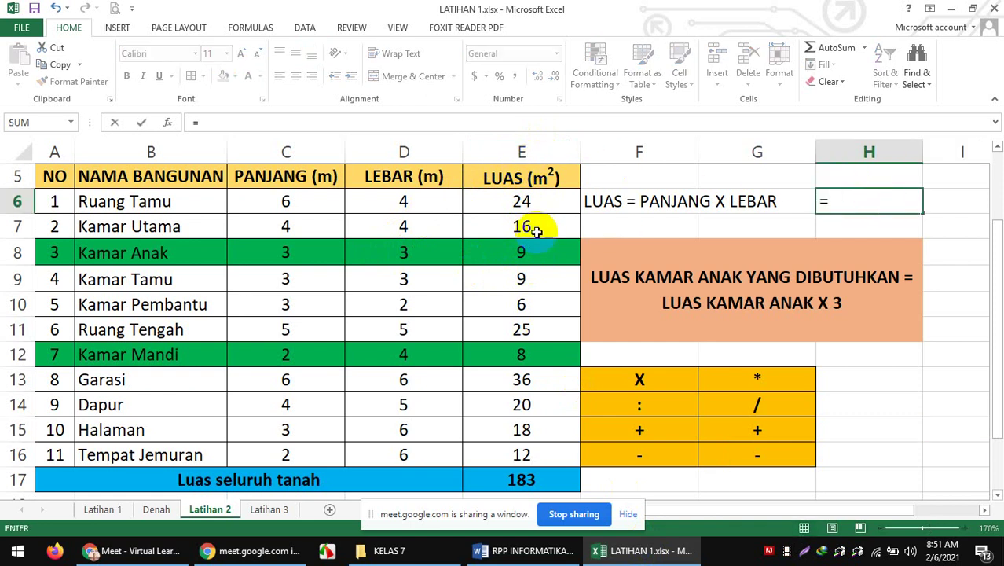
{"action": "left_click", "coordinate": [522, 202]}
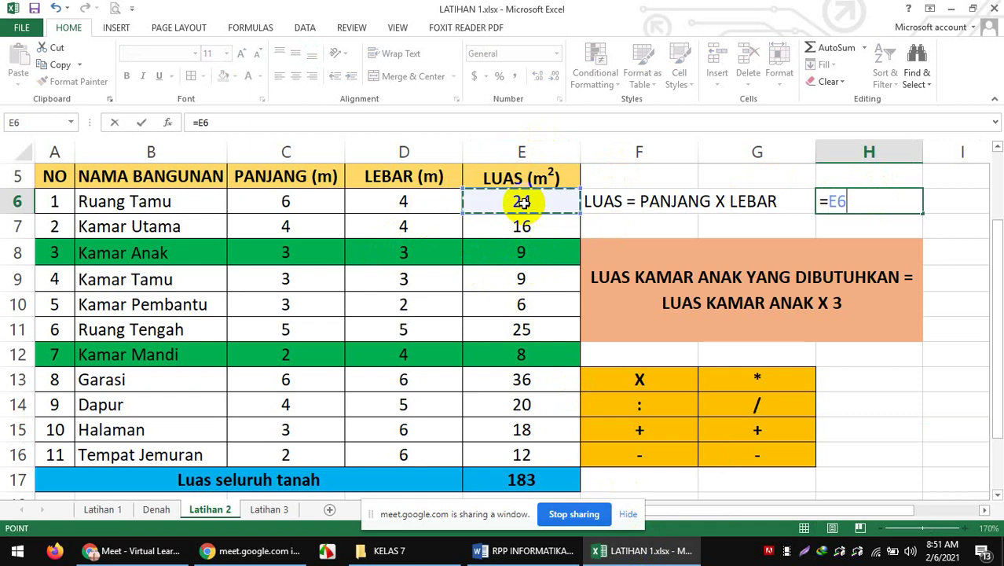
{"action": "type", "text": "-"}
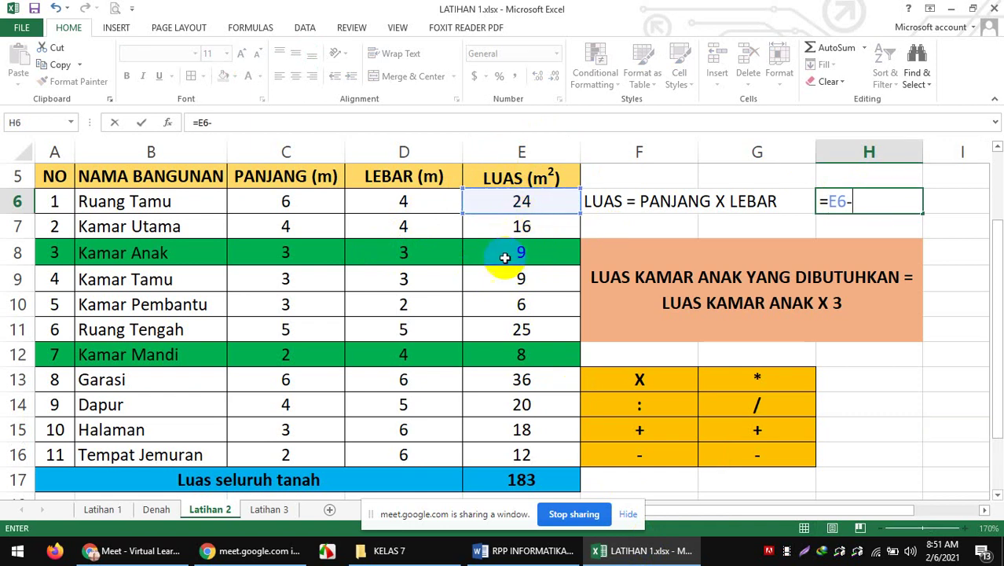
{"action": "left_click", "coordinate": [514, 357]}
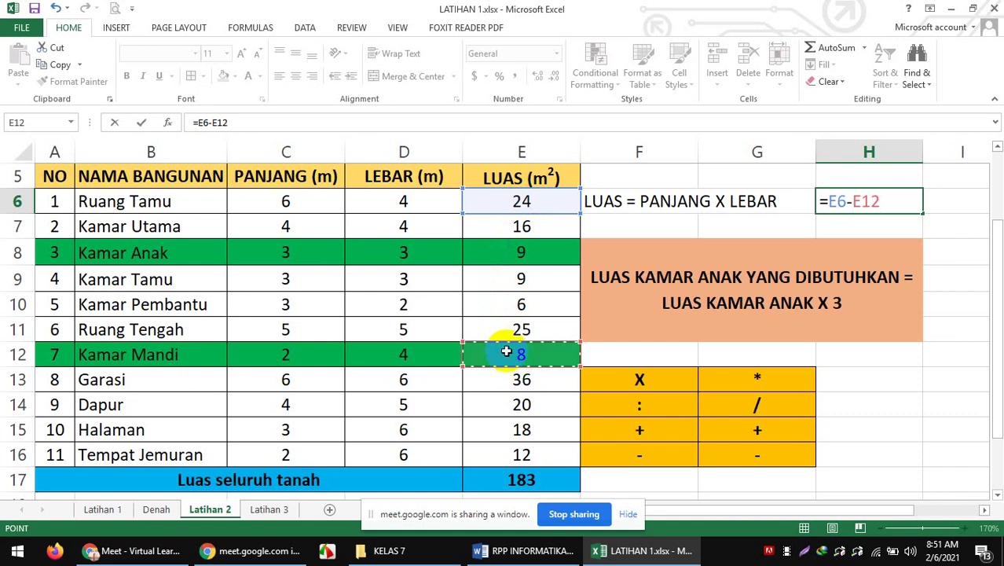
{"action": "key", "text": "Return"}
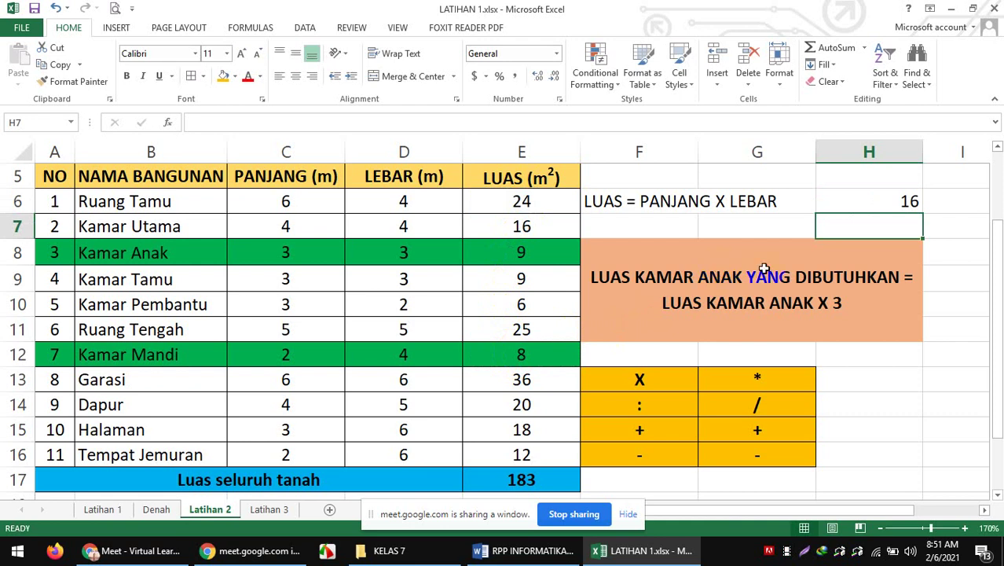
Delete the subtraction formula from cell H6
{"action": "left_click", "coordinate": [900, 204]}
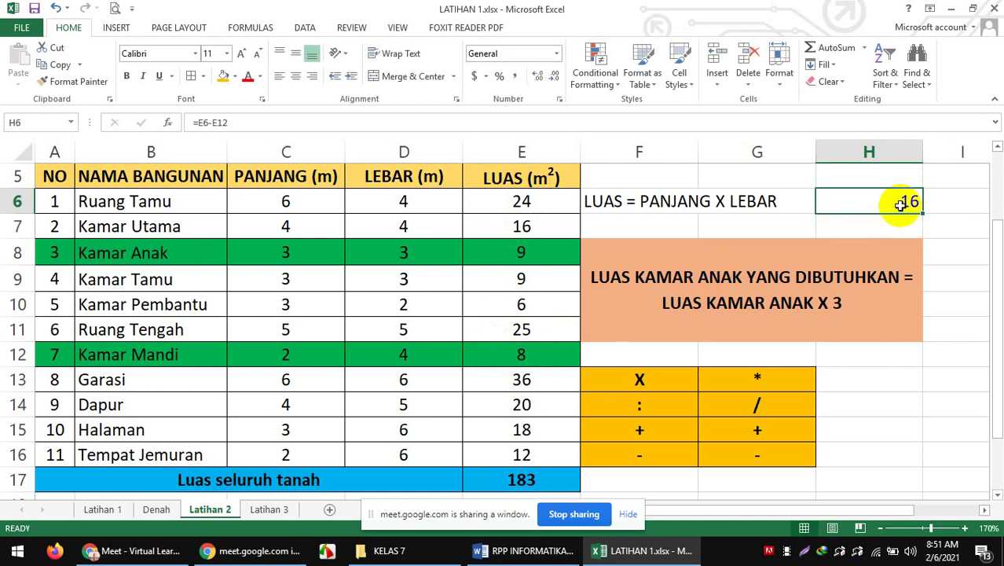
{"action": "key", "text": "Delete"}
{"action": "left_click", "coordinate": [952, 346]}
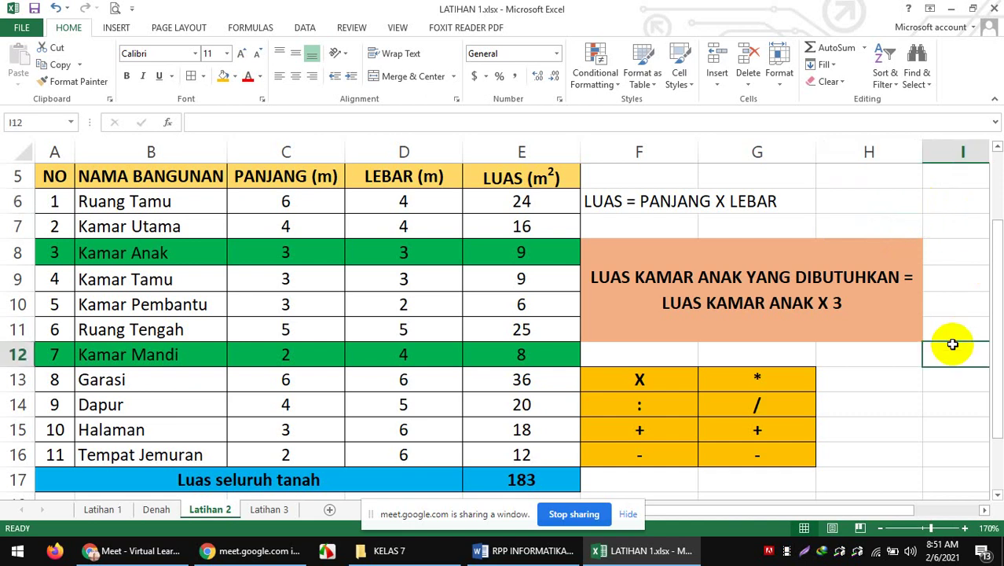
{"action": "left_click", "coordinate": [889, 402]}
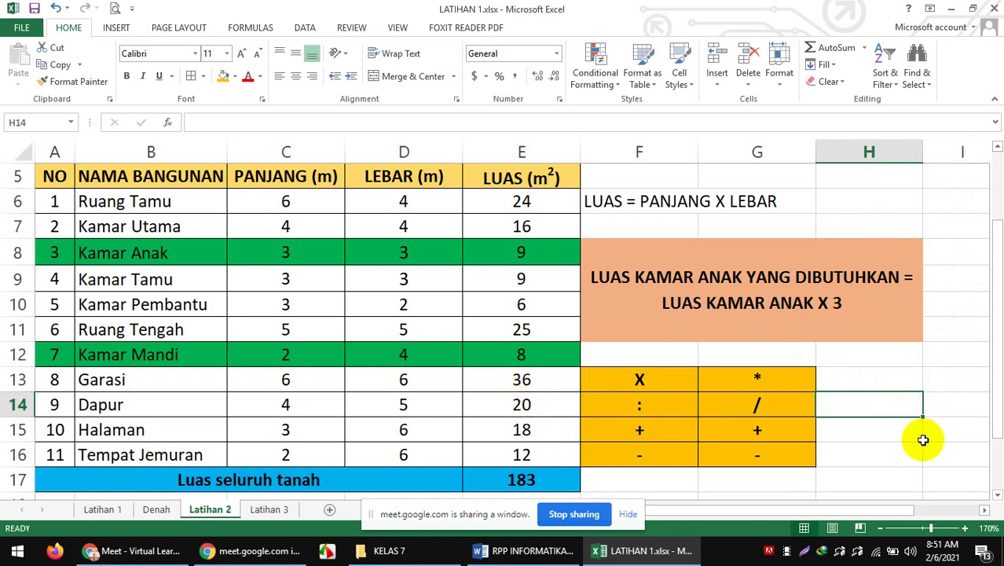
{"action": "left_click", "coordinate": [924, 441]}
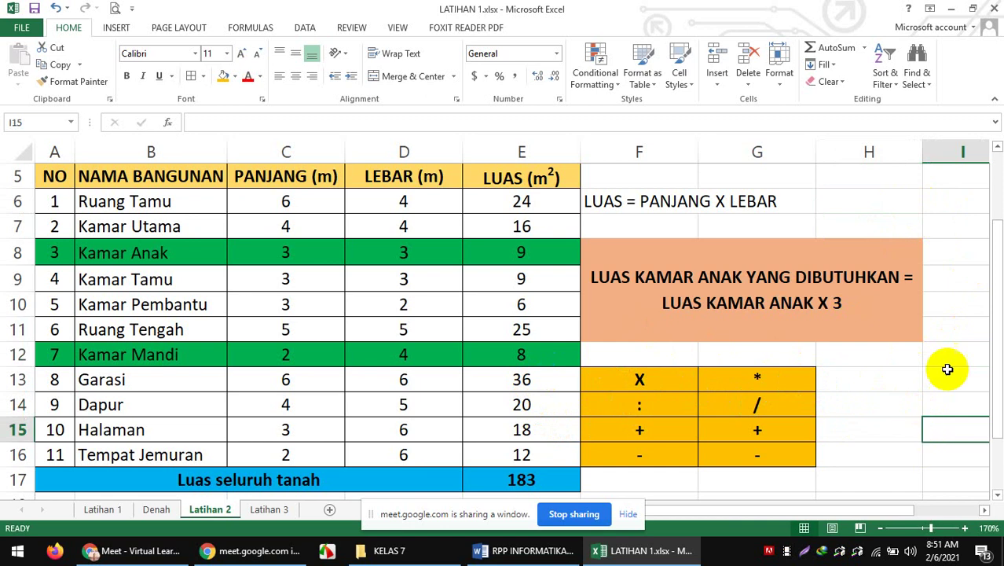
{"action": "mouse_move", "coordinate": [995, 292]}
{"action": "left_mouse_down"}
{"action": "mouse_move", "coordinate": [998, 318]}
{"action": "mouse_move", "coordinate": [993, 289]}
{"action": "left_mouse_up"}
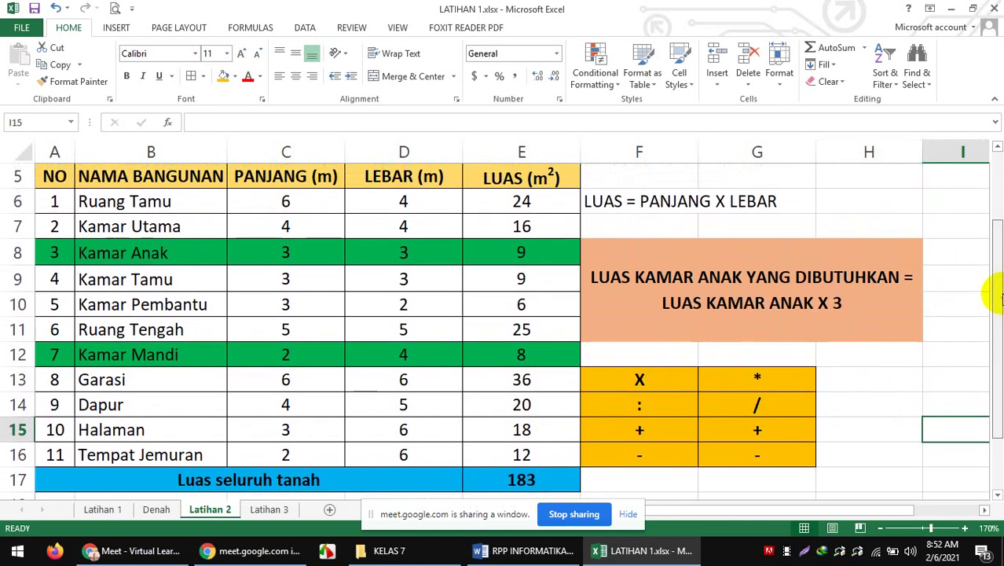
Set the PANJANG value of Ruang Tengah in C11 to 10
{"action": "left_click", "coordinate": [279, 330]}
{"action": "type", "text": "10"}
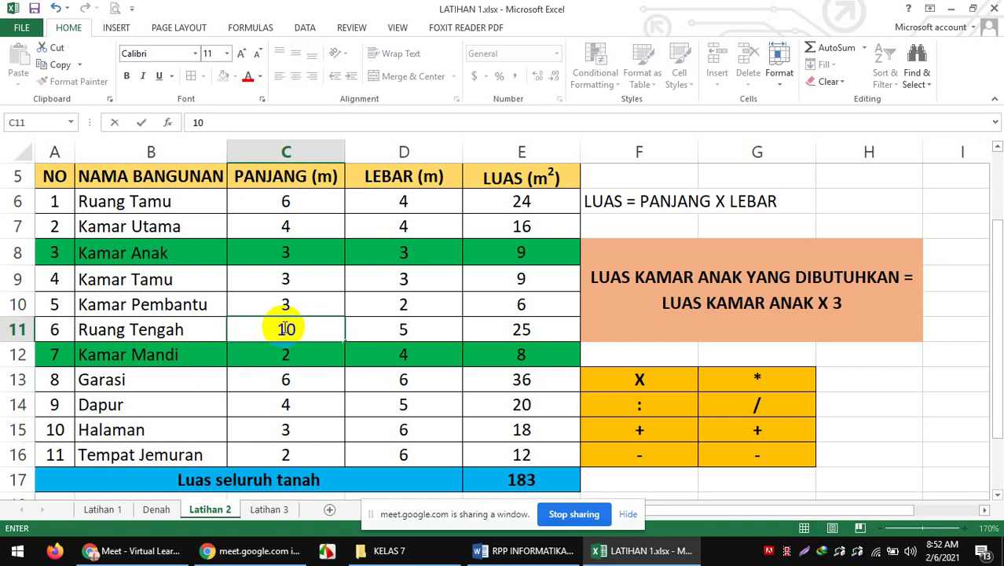
{"action": "key", "text": "Return"}
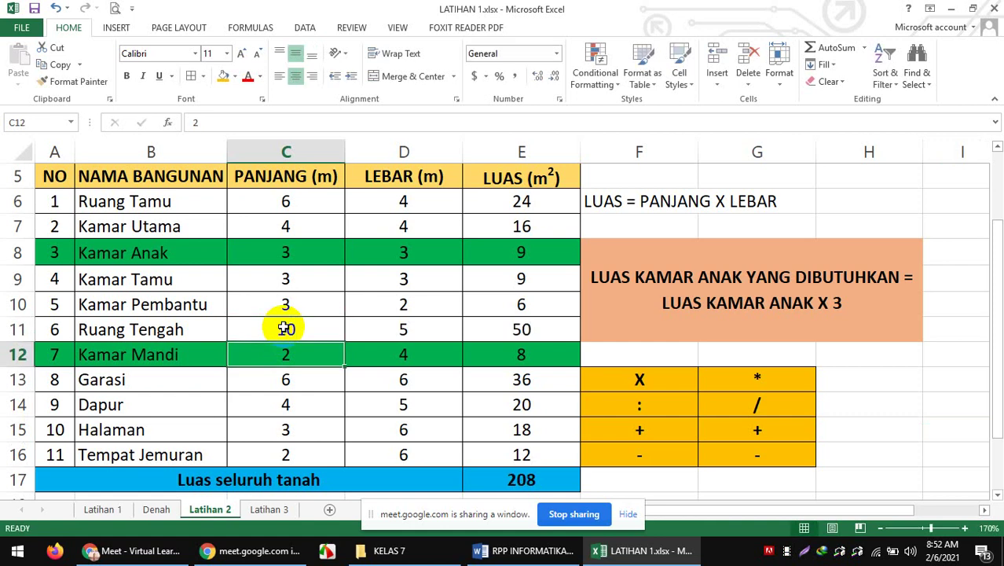
Switch to Google Meet, admit the participant waiting to join, and return to LATIHAN 1.xlsx
{"action": "left_click", "coordinate": [148, 503]}
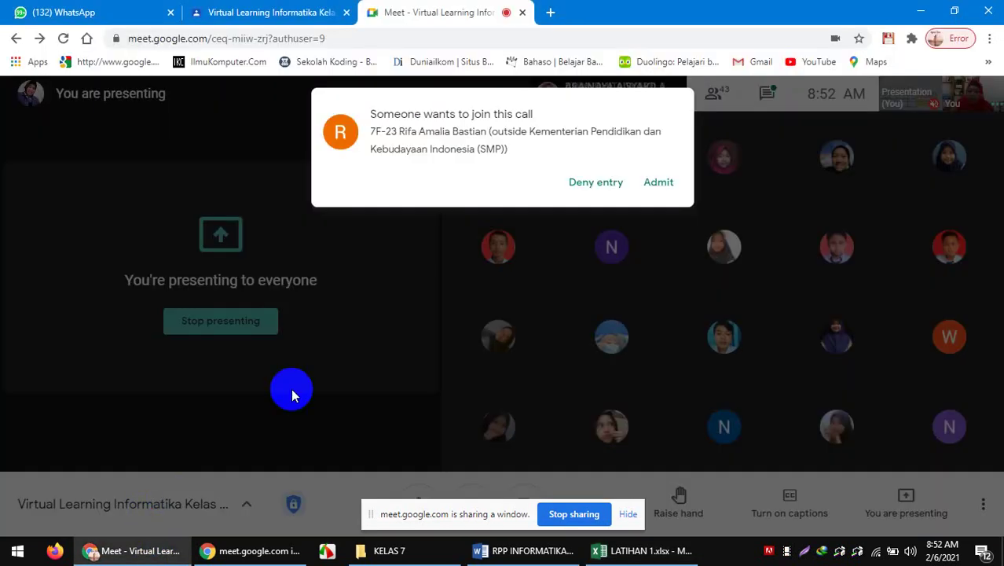
{"action": "left_click", "coordinate": [652, 187]}
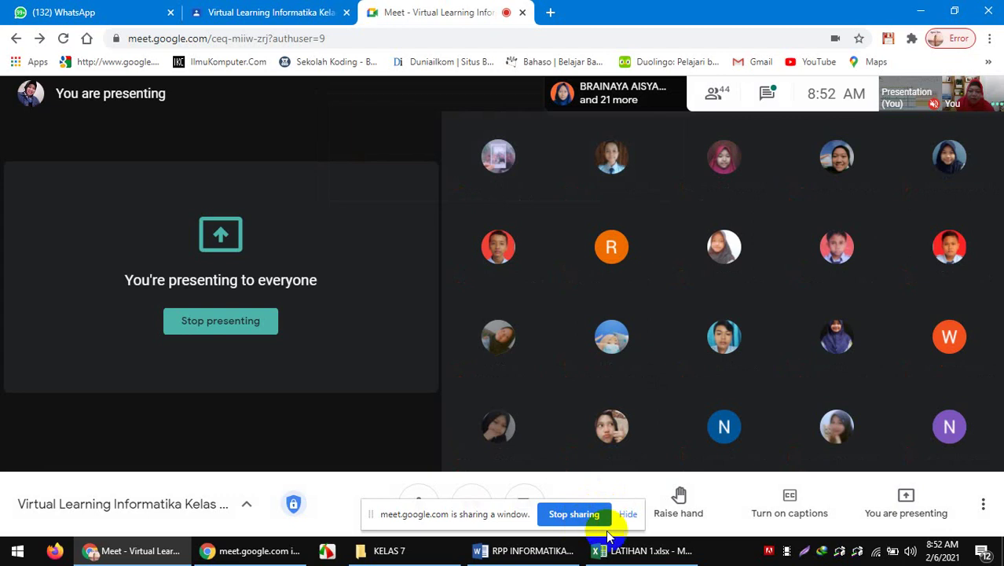
{"action": "left_click", "coordinate": [639, 550]}
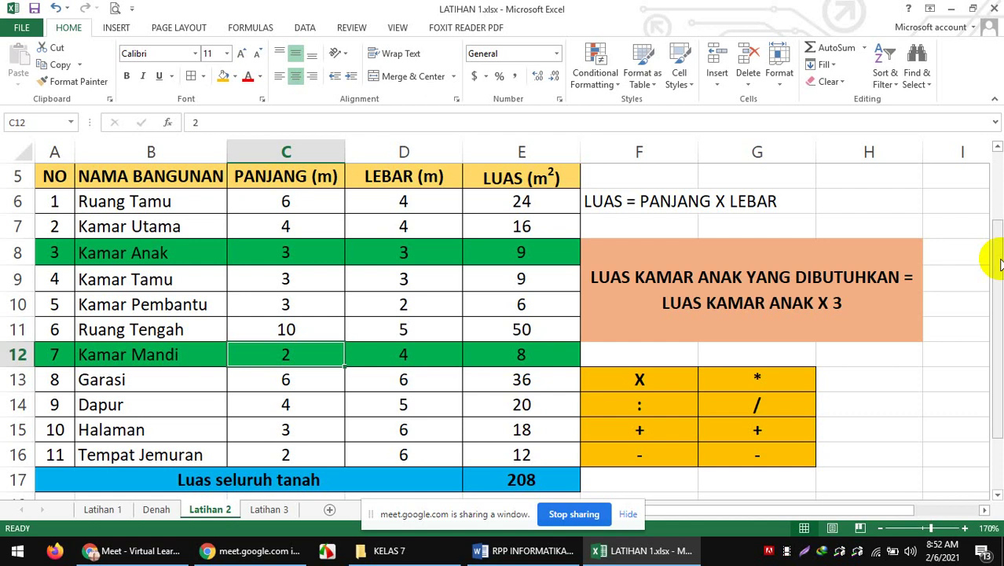
Enter the formula =E17/4 in cell H6 to divide the Luas seluruh tanah total by four
{"action": "left_click", "coordinate": [520, 478]}
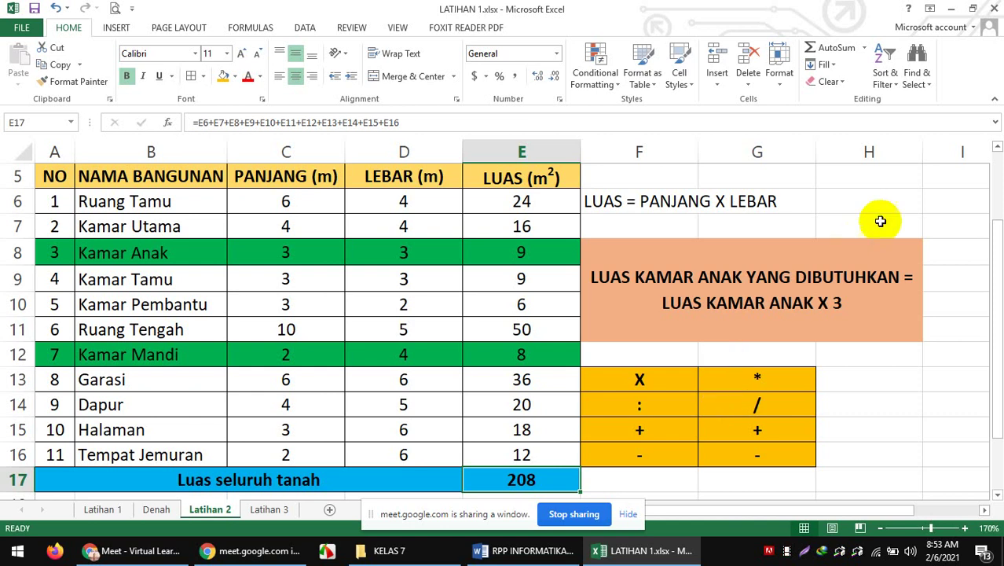
{"action": "left_click", "coordinate": [876, 198]}
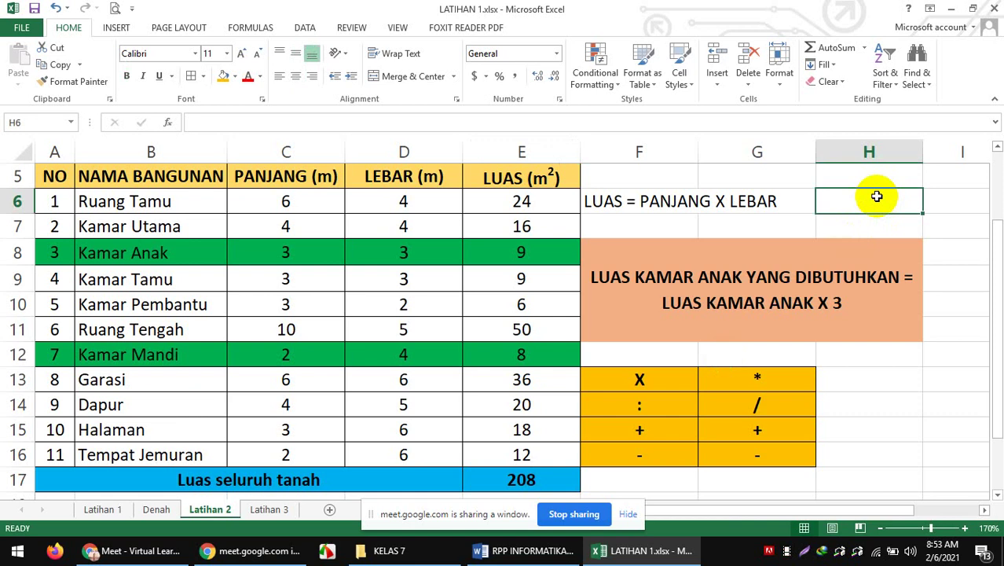
{"action": "type", "text": "="}
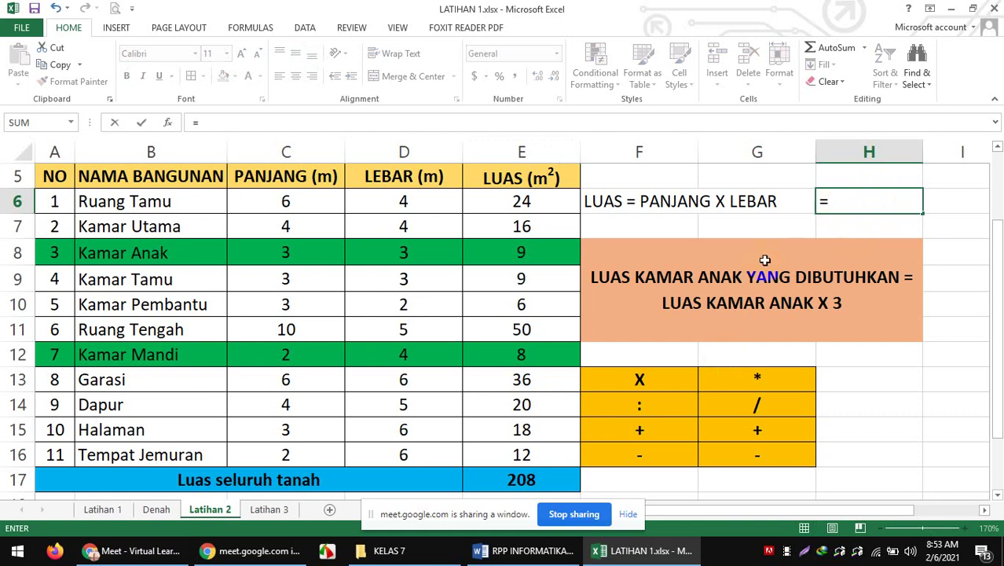
{"action": "left_click", "coordinate": [517, 478]}
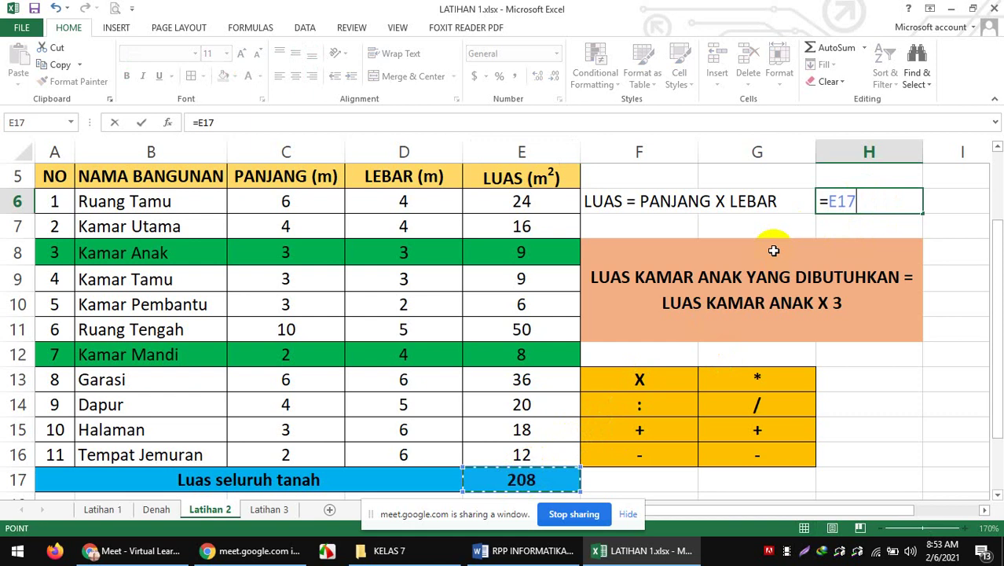
{"action": "type", "text": "/"}
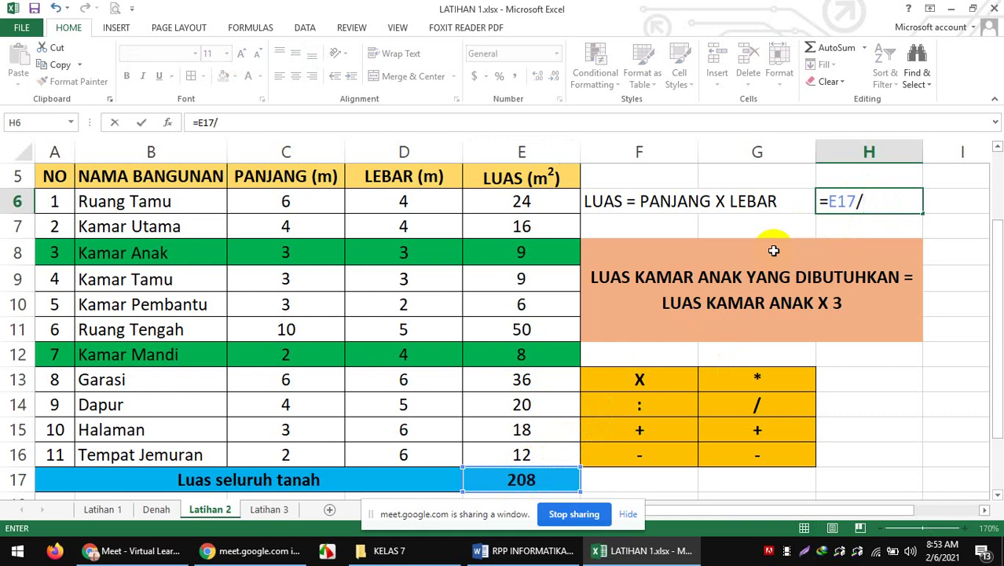
{"action": "type", "text": "4"}
{"action": "key", "text": "Return"}
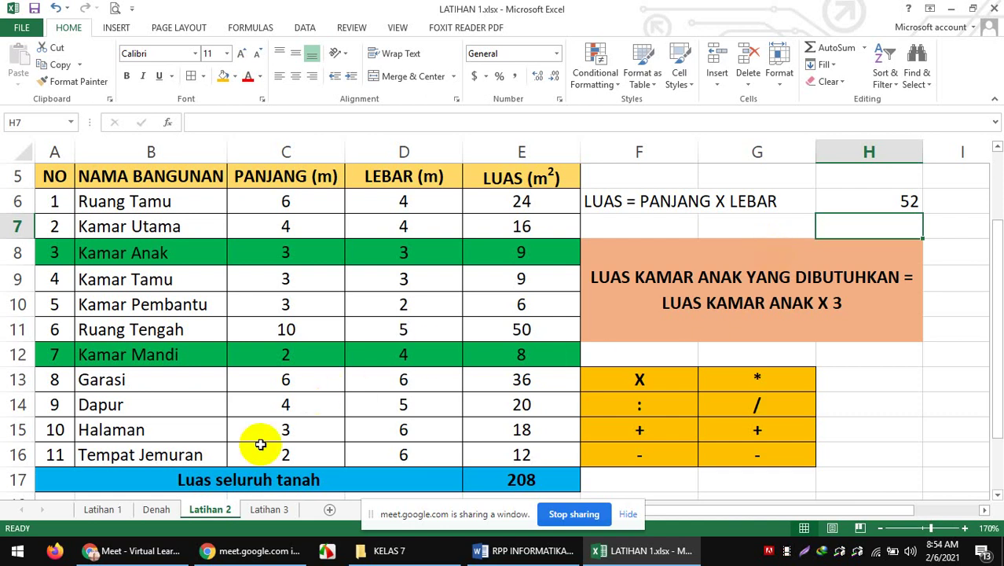
Switch to Google Meet, admit the new join request, and return to the LATIHAN 1.xlsx worksheet
{"action": "left_click", "coordinate": [132, 551]}
{"action": "left_click", "coordinate": [657, 183]}
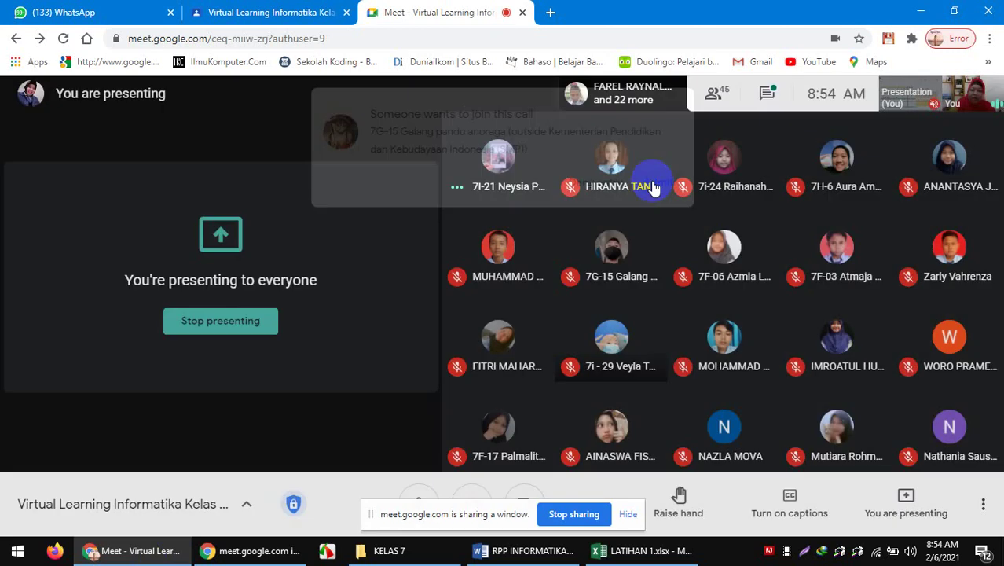
{"action": "left_click", "coordinate": [653, 550]}
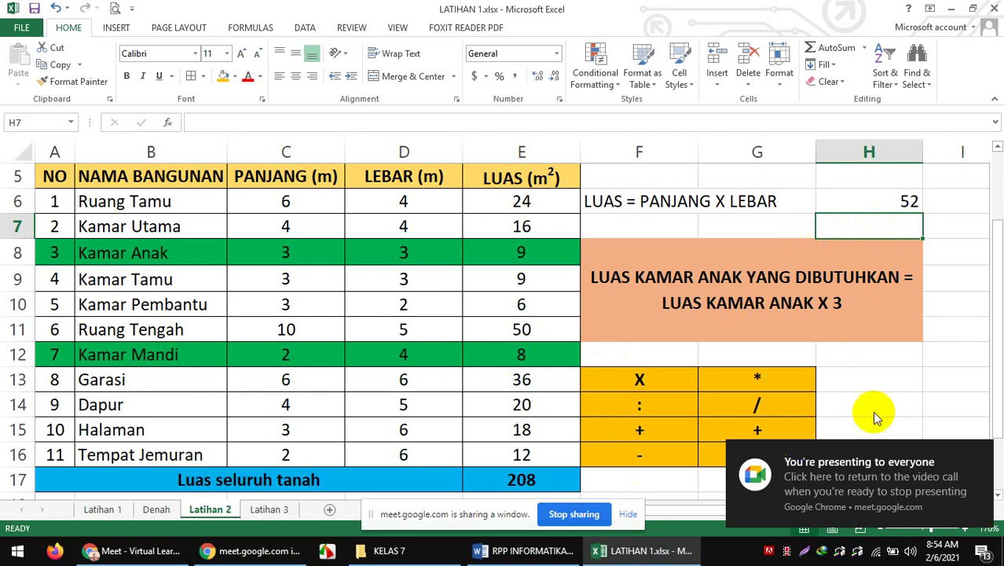
{"action": "left_click", "coordinate": [978, 453]}
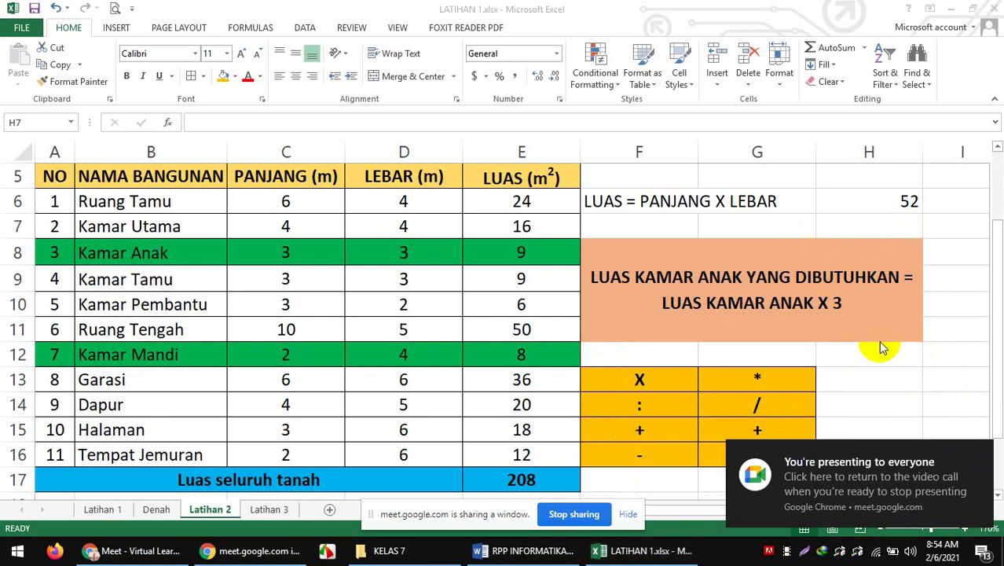
{"action": "left_click", "coordinate": [759, 406]}
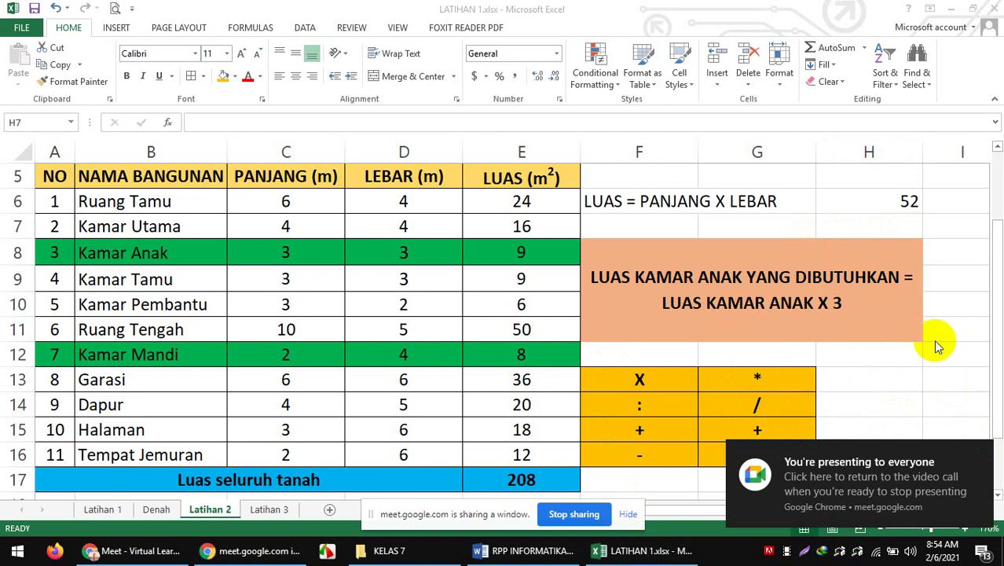
Delete the division formula from cell H6
{"action": "left_click", "coordinate": [903, 196]}
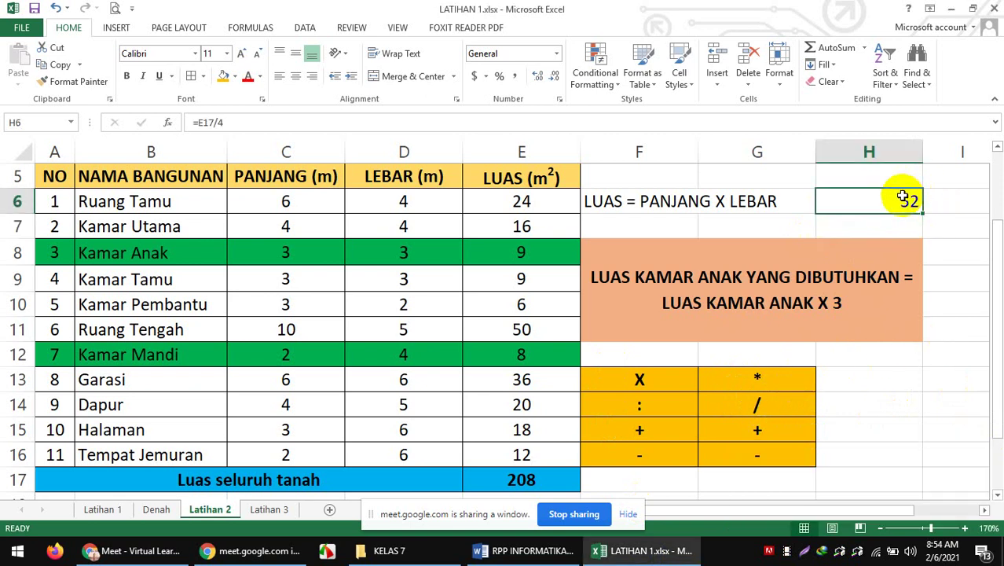
{"action": "key", "text": "Delete"}
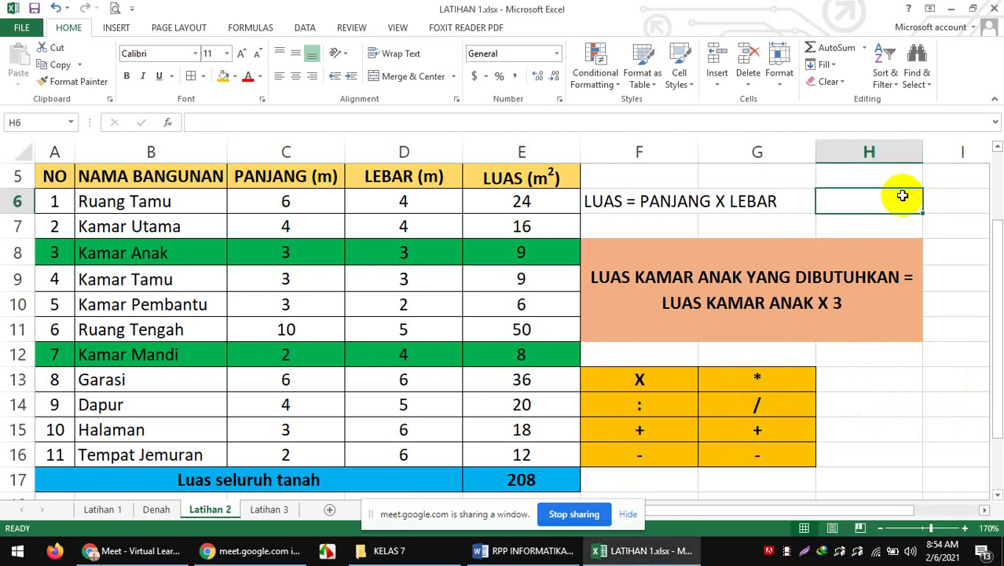
{"action": "left_click", "coordinate": [890, 378]}
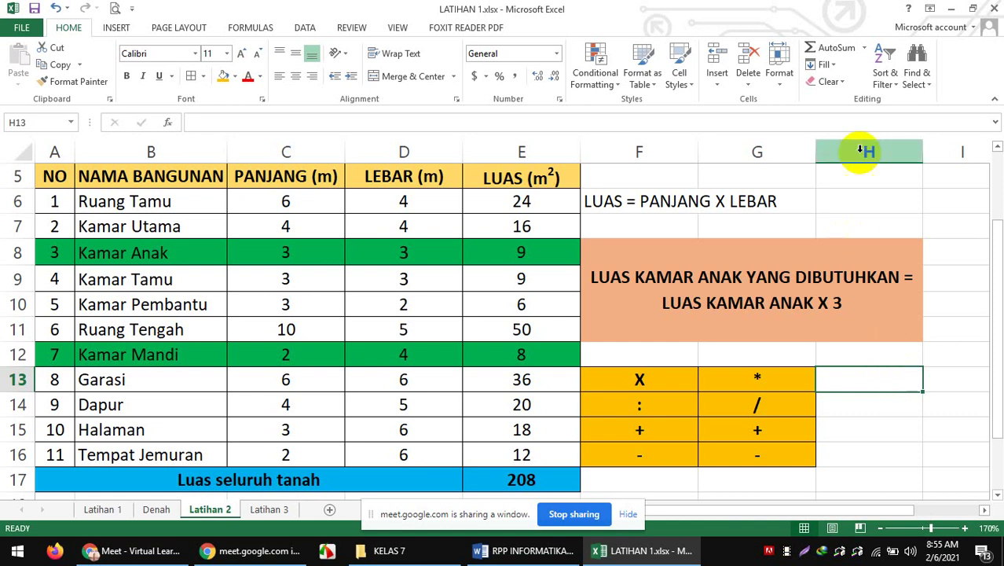
Enter the formula =E15+E16 in cell H6 to add the Halaman and Tempat Jemuran areas
{"action": "left_click", "coordinate": [860, 194]}
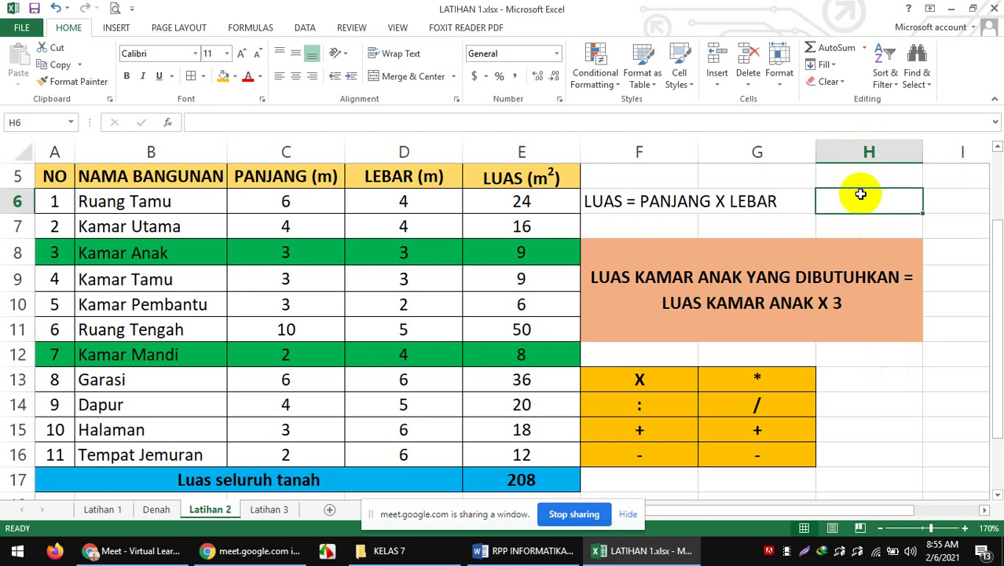
{"action": "type", "text": "="}
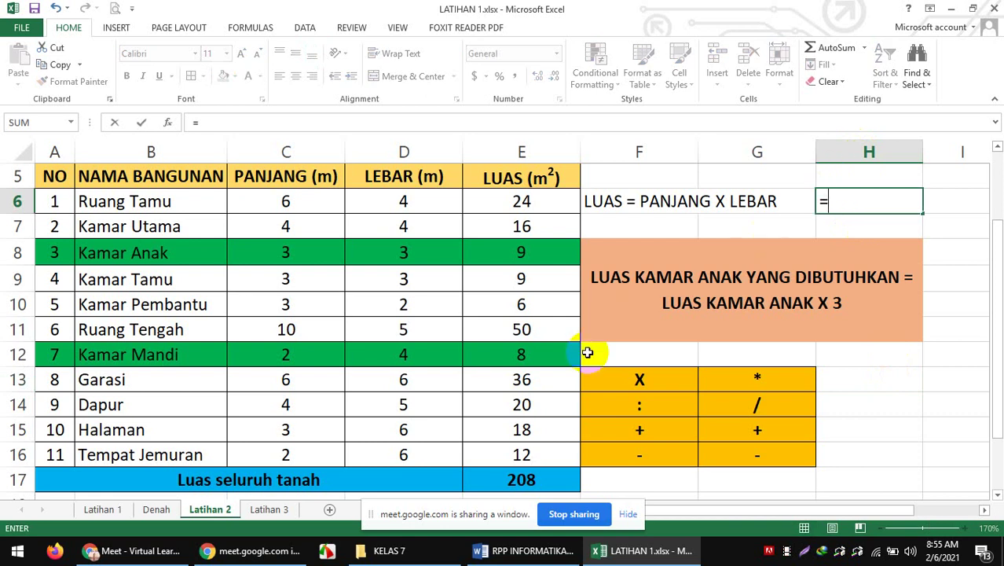
{"action": "left_click", "coordinate": [542, 430]}
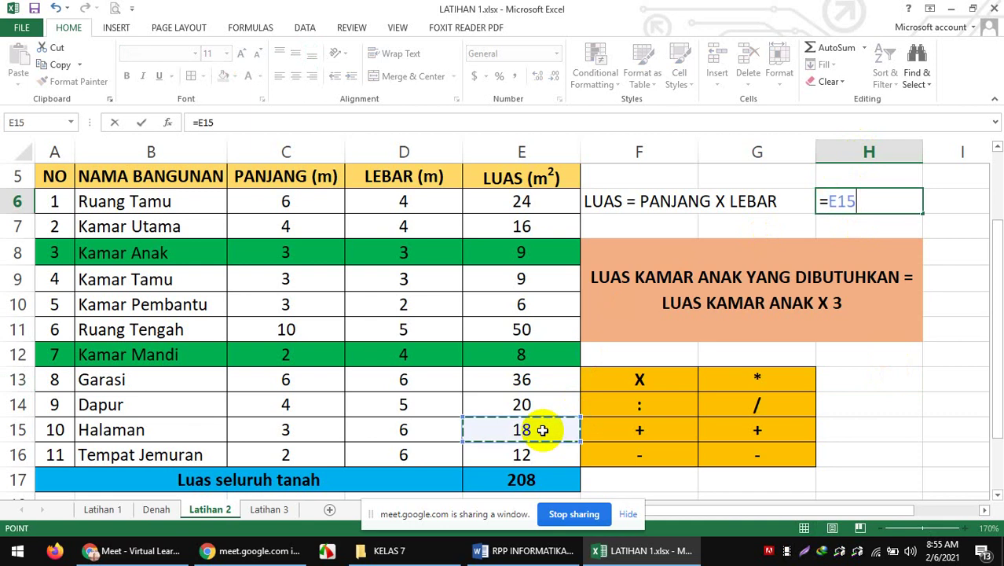
{"action": "type", "text": "+"}
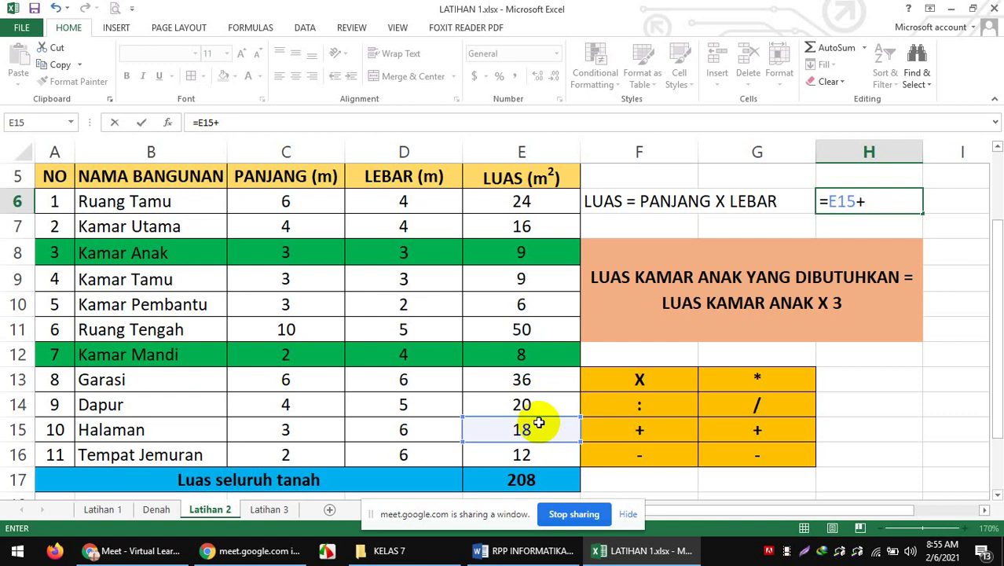
{"action": "left_click", "coordinate": [522, 454]}
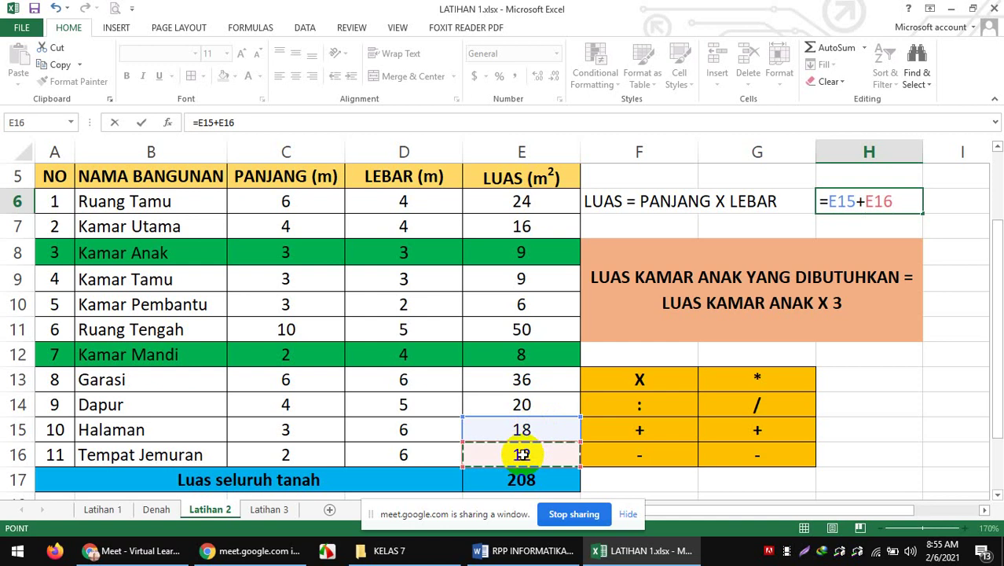
{"action": "key", "text": "Return"}
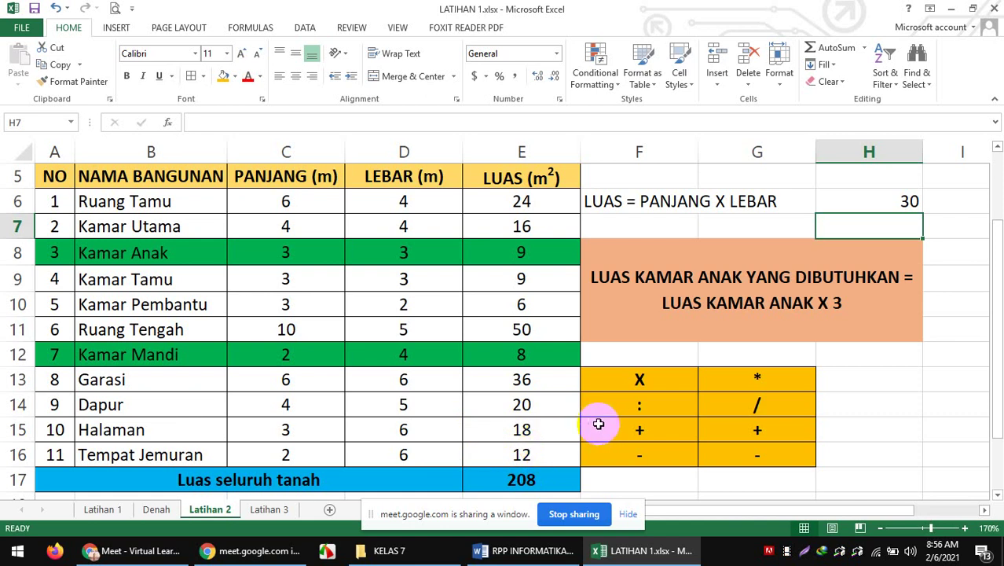
Examine the area questions in rows 19 and 20 and compare them with the room rows in the table
{"action": "left_click", "coordinate": [933, 363]}
{"action": "left_click_drag", "start_coordinate": [994, 240], "coordinate": [997, 336]}
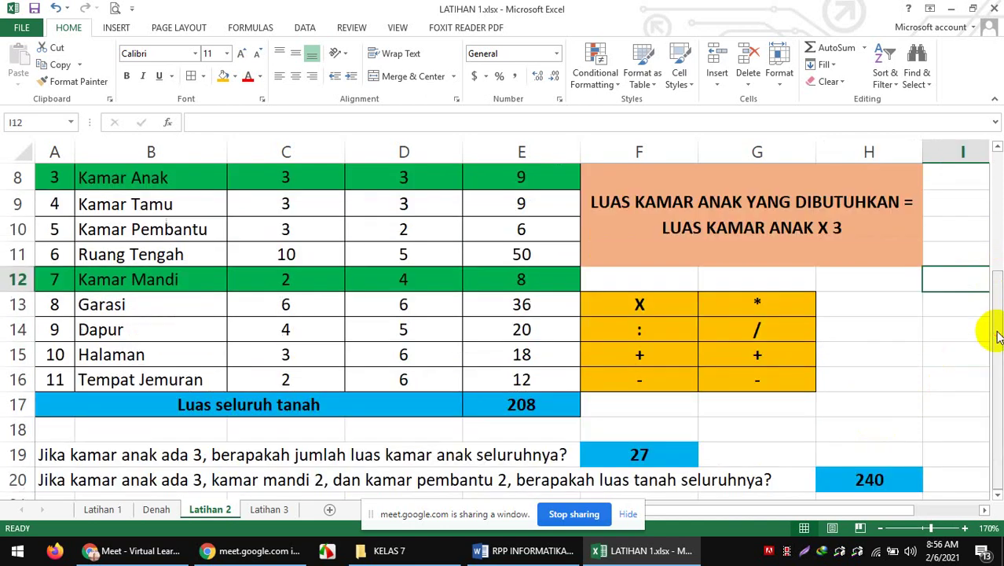
{"action": "left_click", "coordinate": [998, 496]}
{"action": "left_click", "coordinate": [998, 496]}
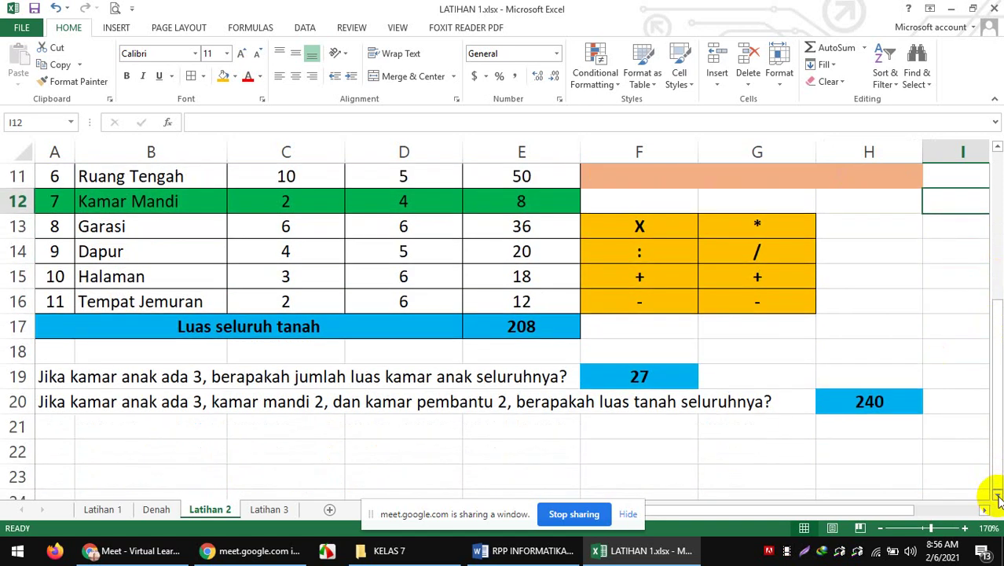
{"action": "left_click", "coordinate": [434, 433]}
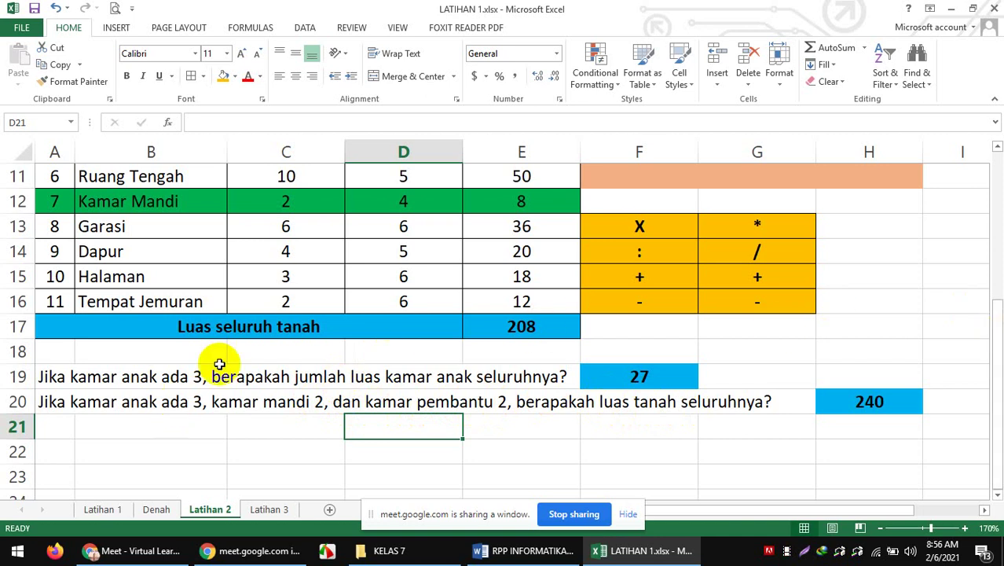
{"action": "scroll", "coordinate": [234, 300], "scroll_direction": "down", "scroll_amount": 1}
{"action": "scroll", "coordinate": [233, 300], "scroll_direction": "up", "scroll_amount": 3}
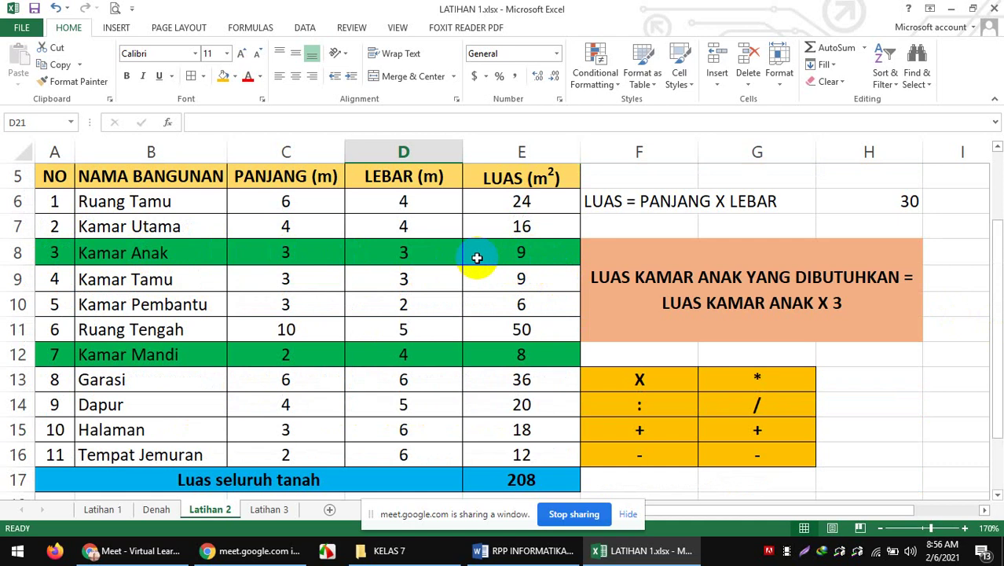
Fill the Kamar Pembantu row, A10:E10, with the standard green colour used for the Kamar Anak and Kamar Mandi rows
{"action": "scroll", "coordinate": [292, 370], "scroll_direction": "down", "scroll_amount": 1}
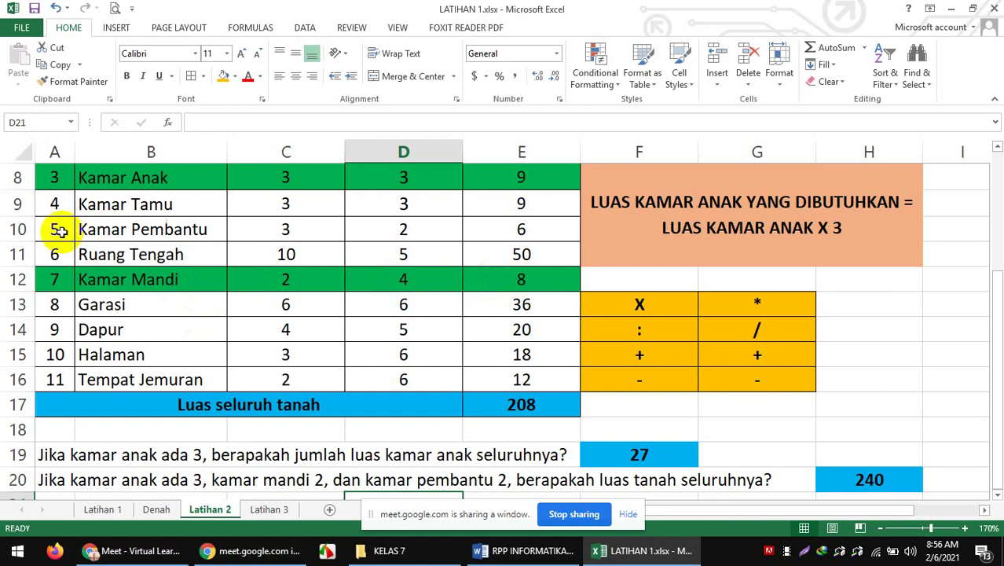
{"action": "left_click_drag", "start_coordinate": [67, 228], "coordinate": [485, 231]}
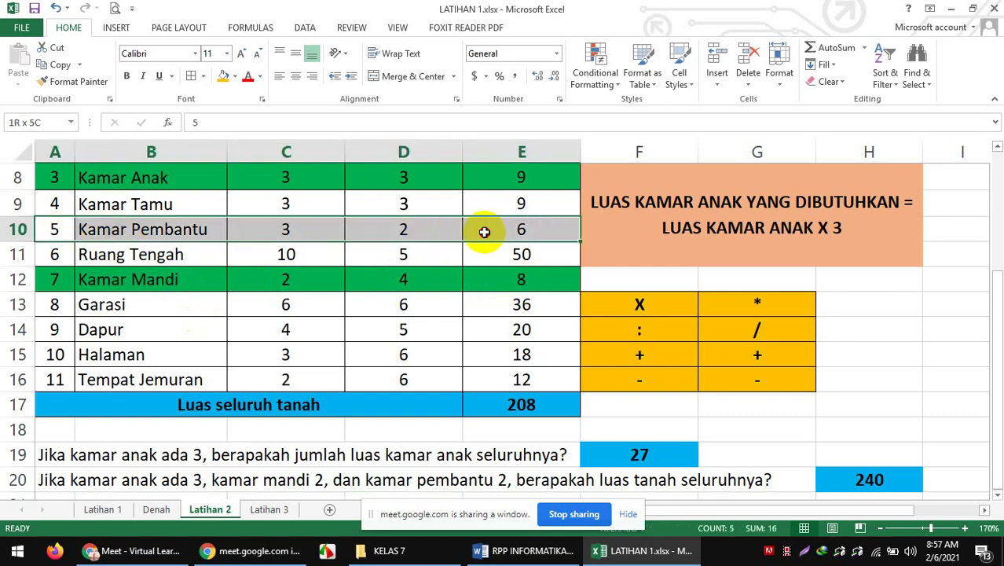
{"action": "left_click", "coordinate": [234, 77]}
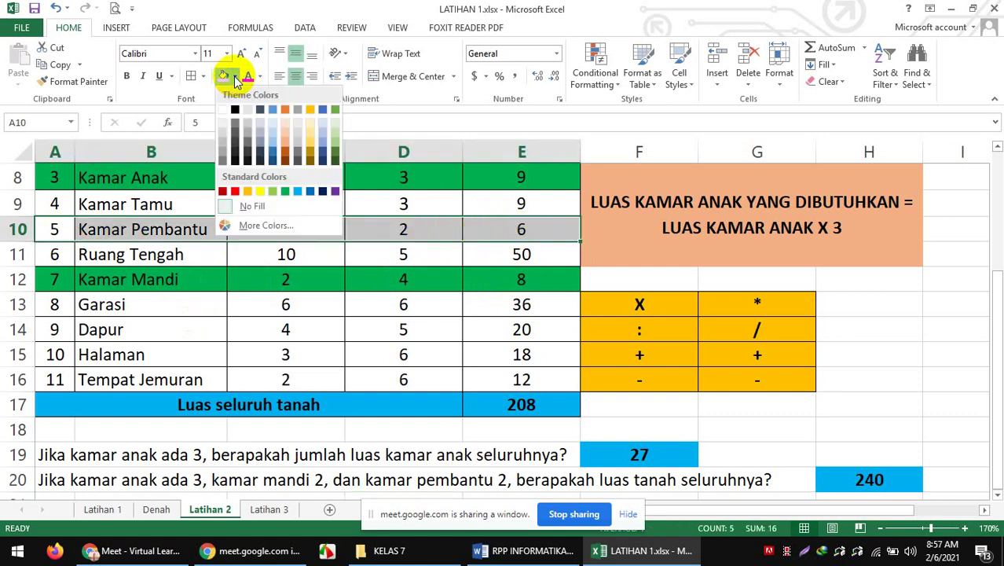
{"action": "left_click", "coordinate": [285, 191]}
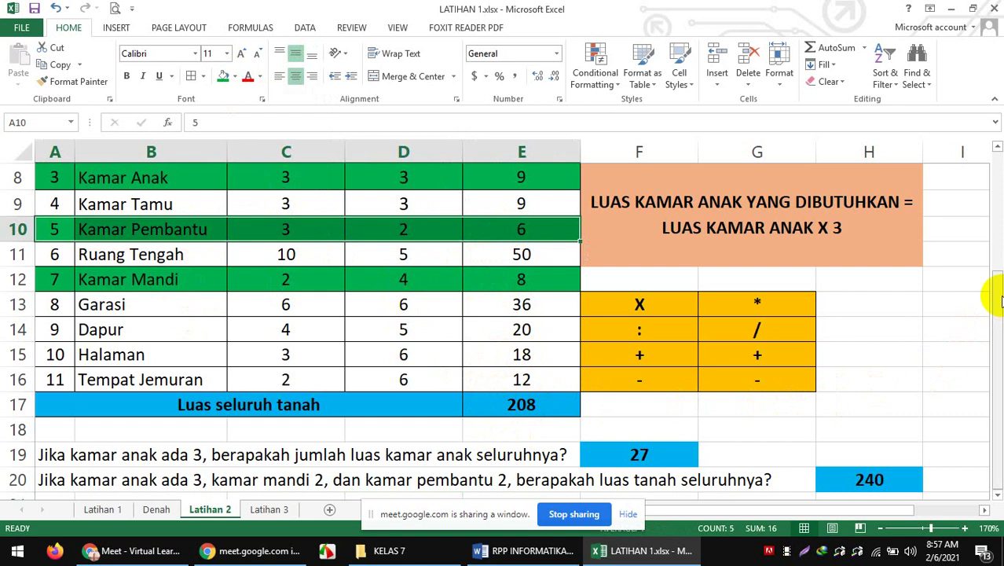
{"action": "left_click_drag", "start_coordinate": [993, 303], "coordinate": [996, 308]}
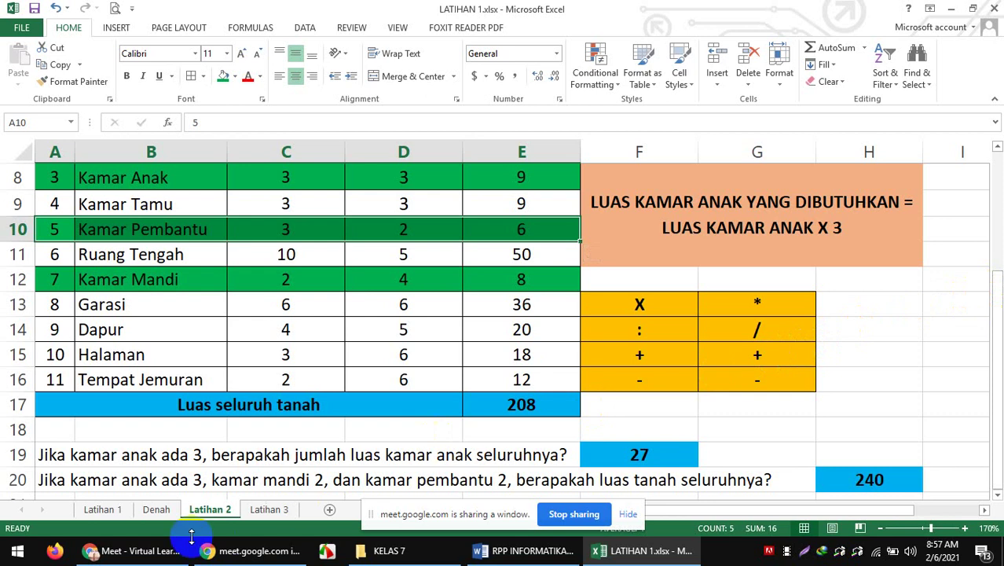
Check the Google Meet call for participants waiting to join, and return to LATIHAN 1.xlsx
{"action": "left_click", "coordinate": [168, 540]}
{"action": "mouse_move", "coordinate": [665, 553]}
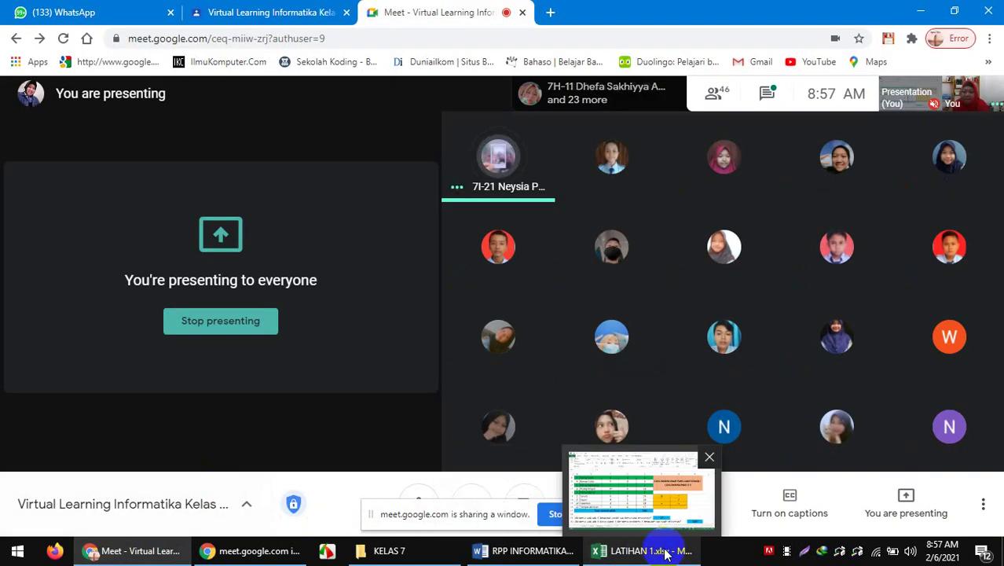
{"action": "left_click", "coordinate": [665, 553]}
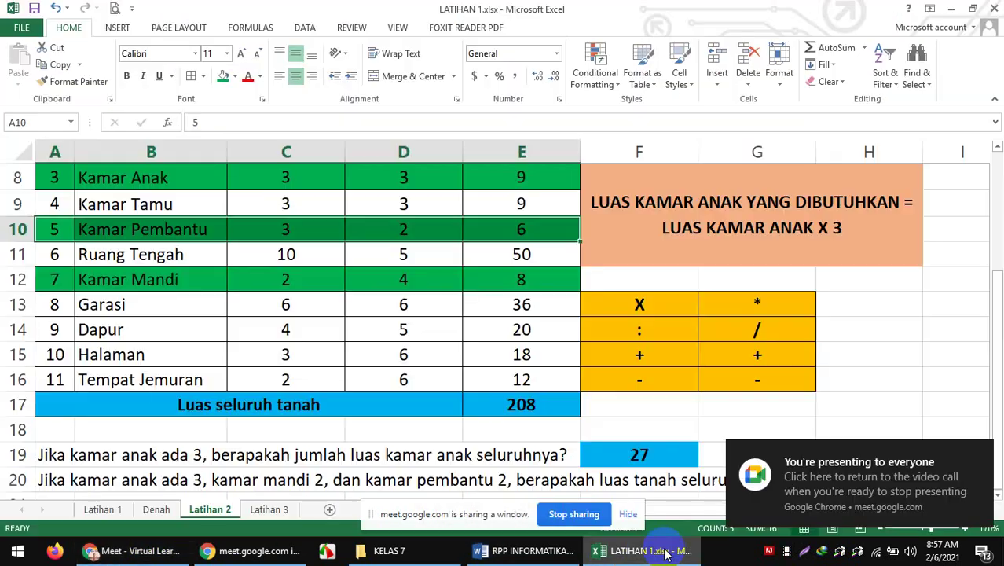
{"action": "left_click", "coordinate": [865, 359]}
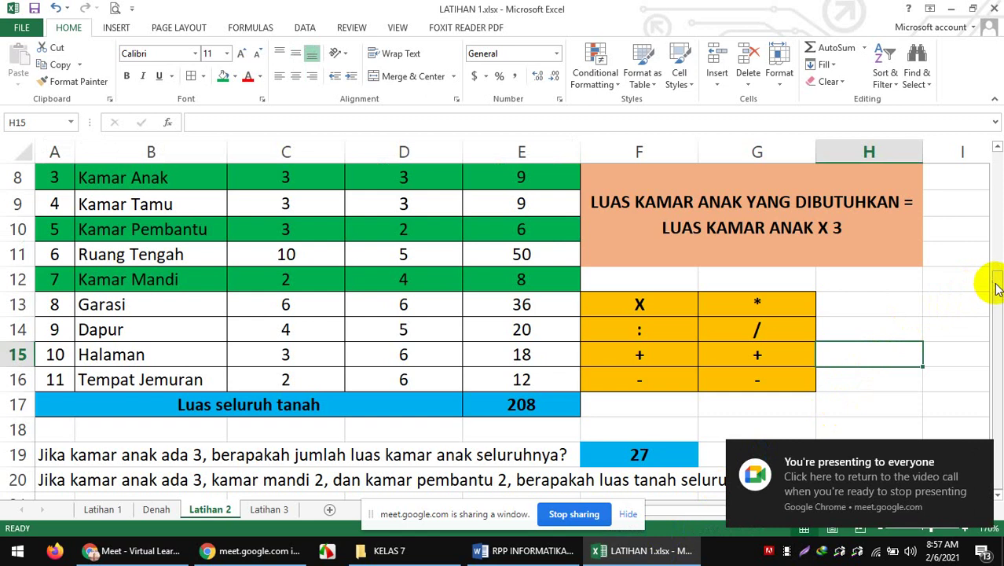
{"action": "left_click", "coordinate": [996, 288]}
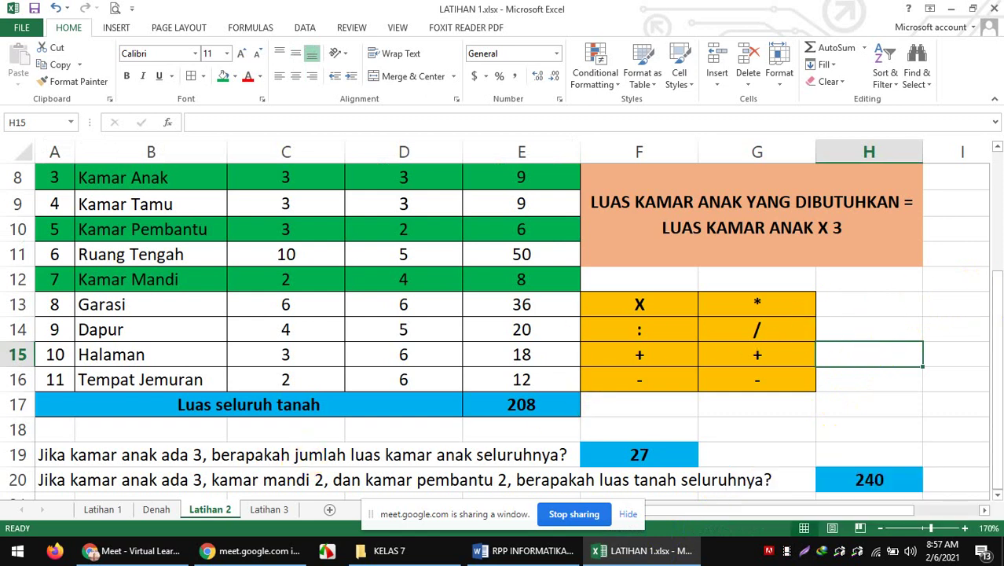
Start a formula in cell F17 with the Kamar Anak area multiplied by 3 and a plus sign, =E8*3+
{"action": "left_click", "coordinate": [995, 287]}
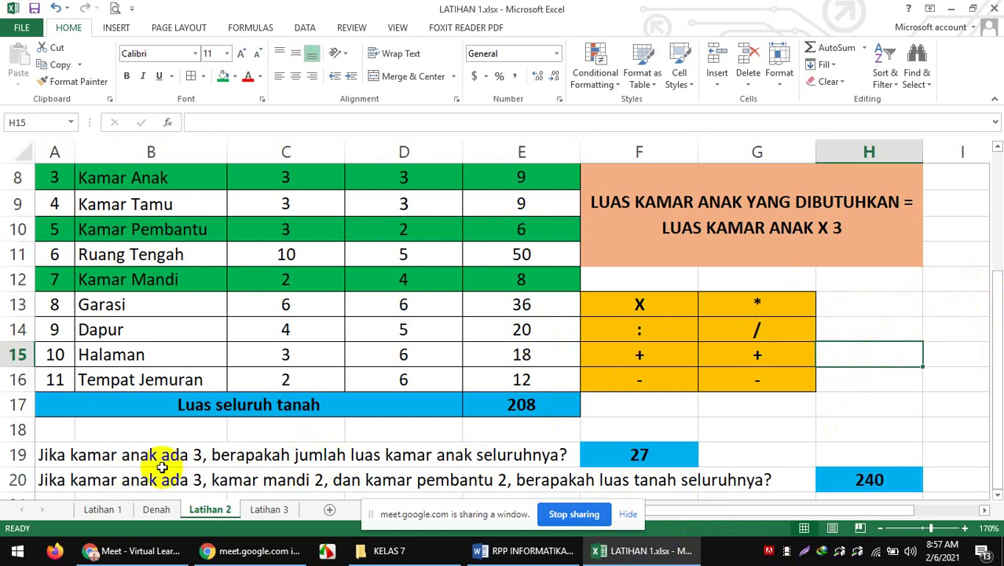
{"action": "left_click", "coordinate": [637, 404]}
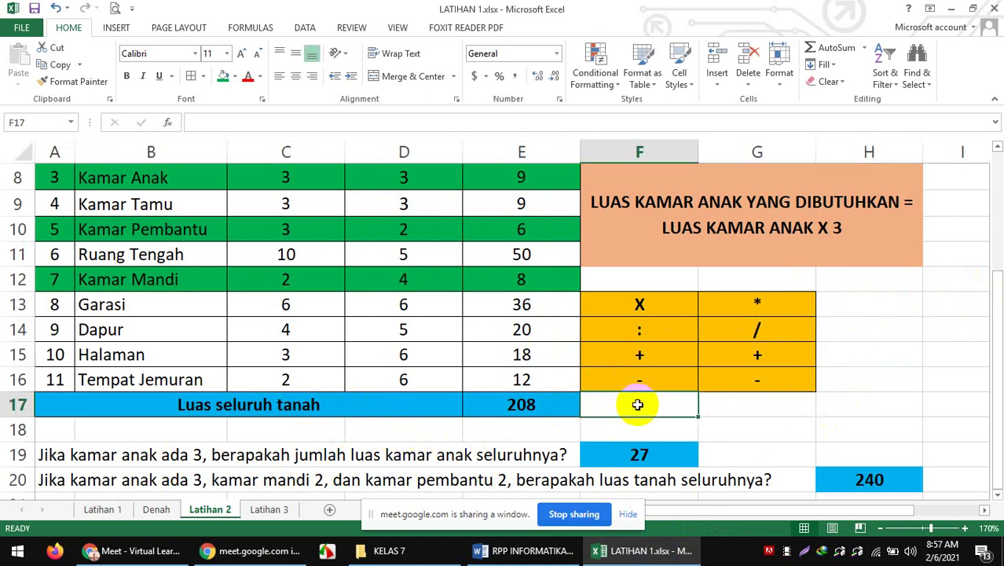
{"action": "type", "text": "="}
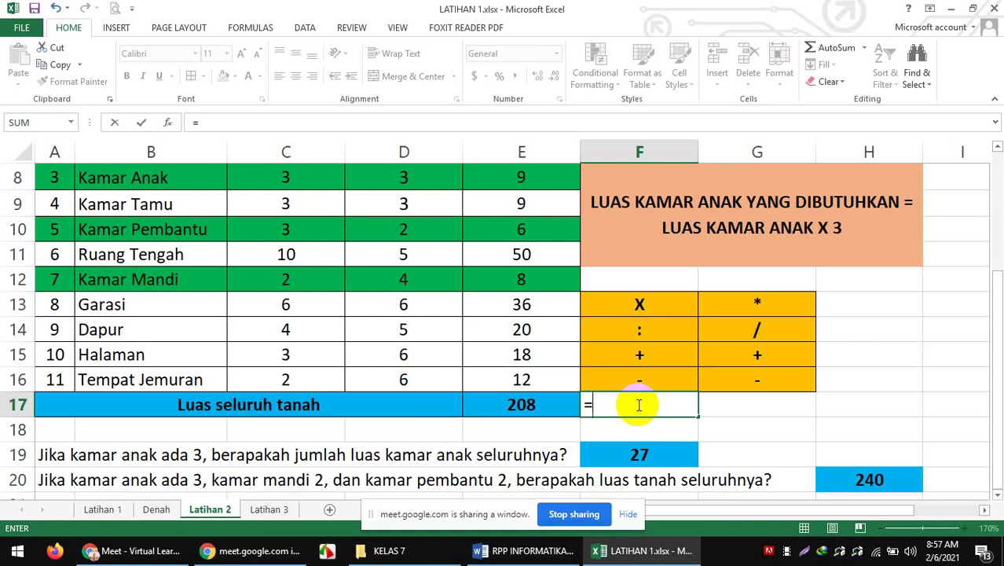
{"action": "left_click", "coordinate": [516, 178]}
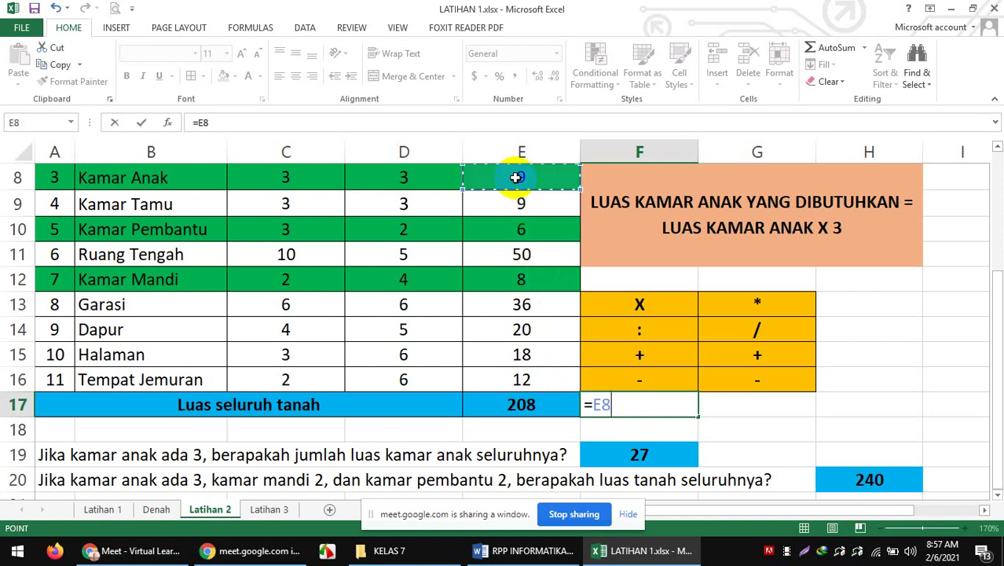
{"action": "type", "text": "*3"}
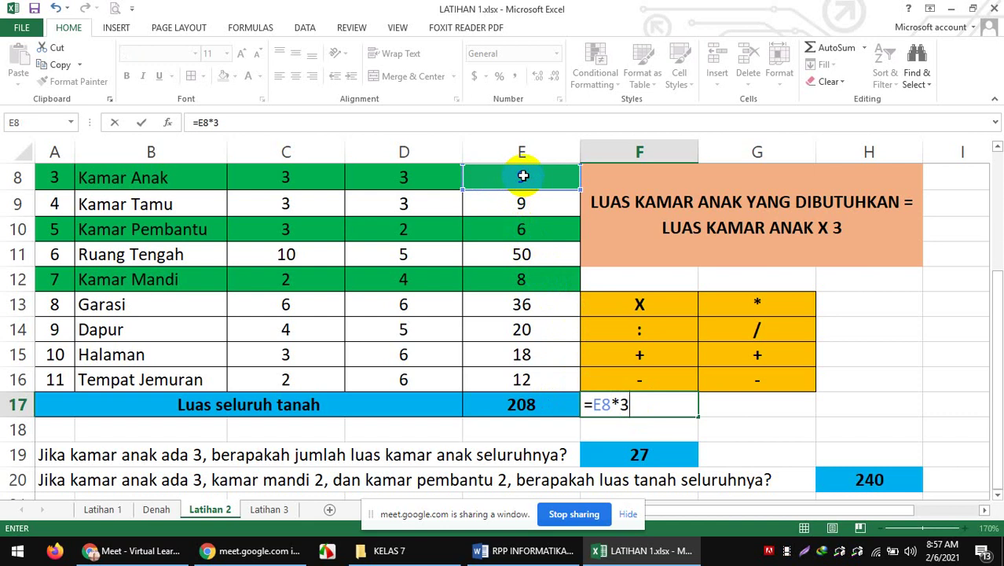
{"action": "type", "text": "+"}
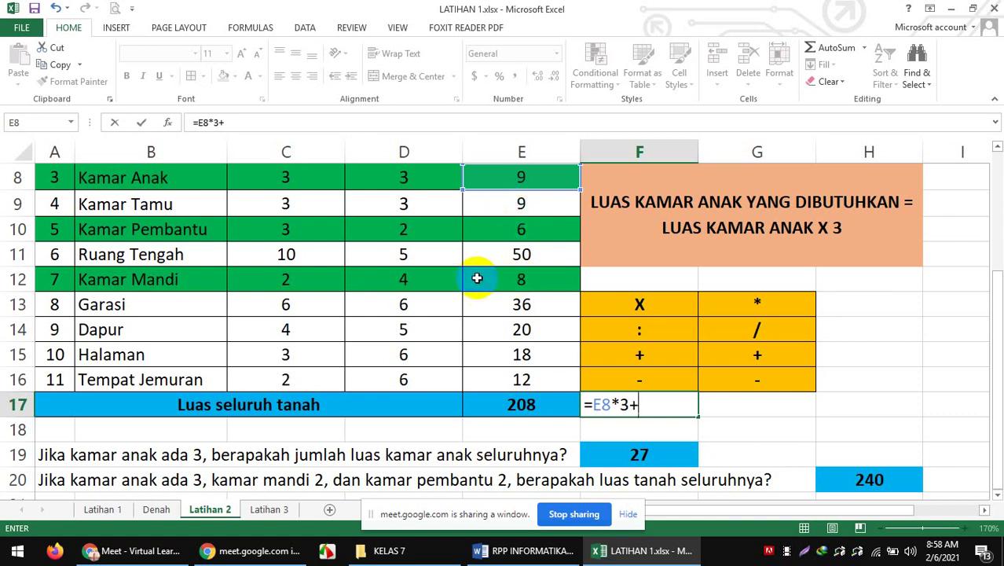
{"action": "scroll", "coordinate": [487, 244], "scroll_direction": "up", "scroll_amount": 2}
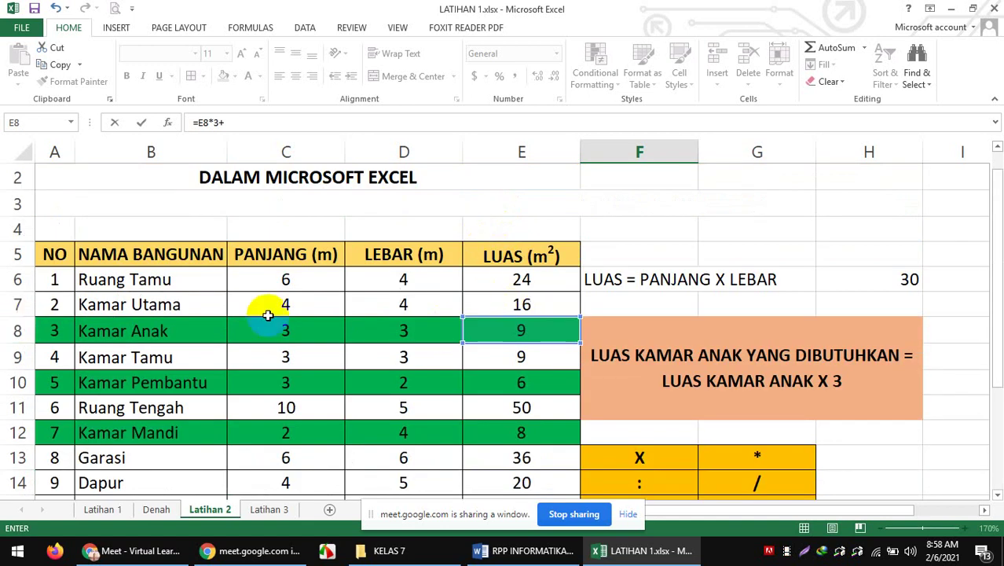
{"action": "left_click", "coordinate": [532, 299]}
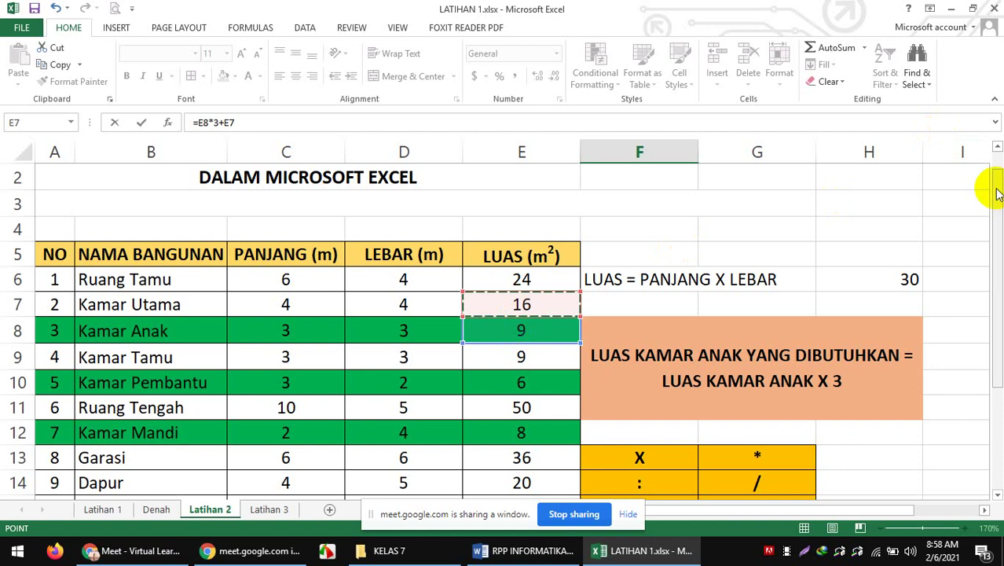
{"action": "left_click_drag", "start_coordinate": [997, 193], "coordinate": [996, 312]}
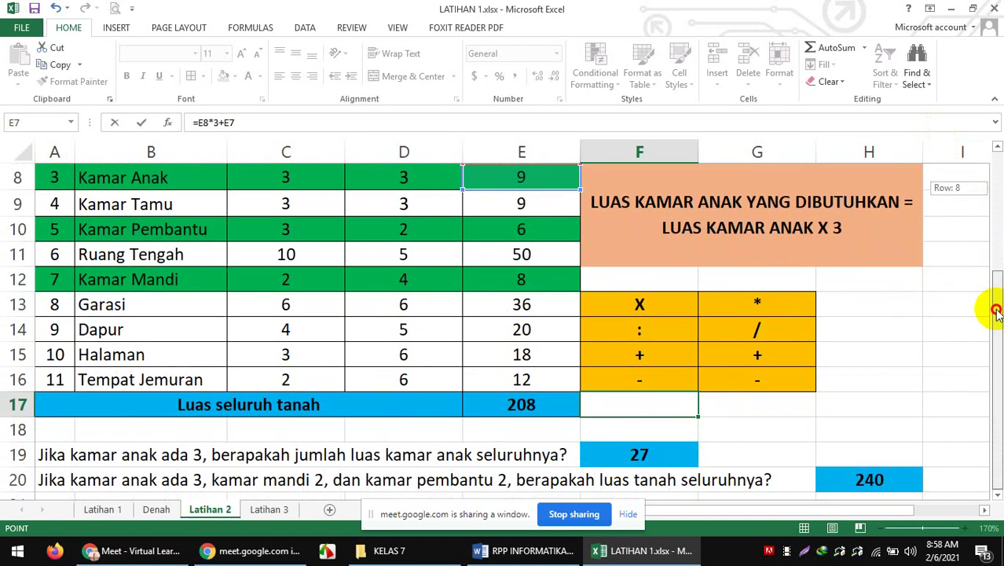
{"action": "left_click_drag", "start_coordinate": [995, 312], "coordinate": [996, 308]}
{"action": "left_click_drag", "start_coordinate": [998, 308], "coordinate": [996, 193]}
{"action": "left_click_drag", "start_coordinate": [998, 153], "coordinate": [997, 297]}
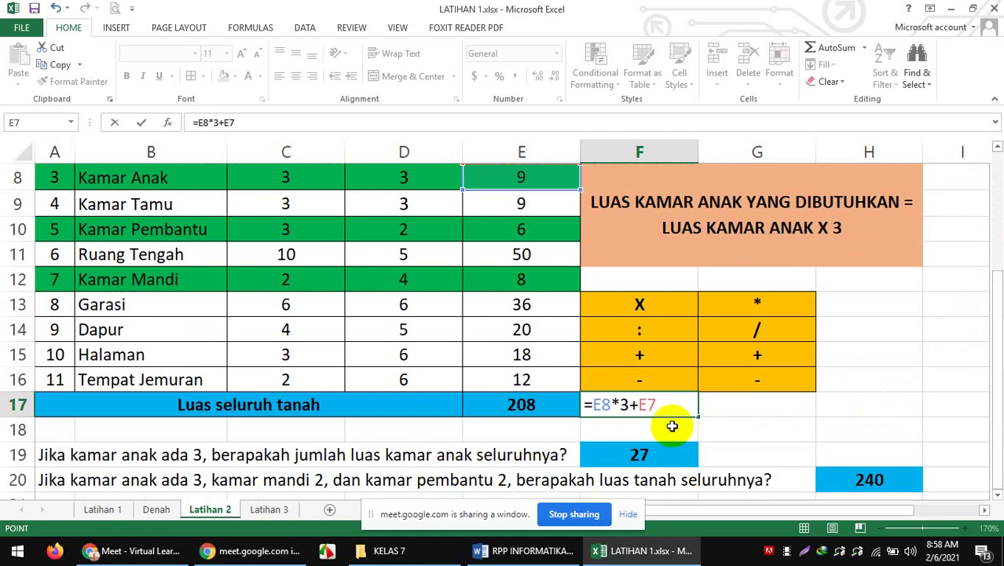
{"action": "key", "text": "BackSpace"}
{"action": "key", "text": "BackSpace"}
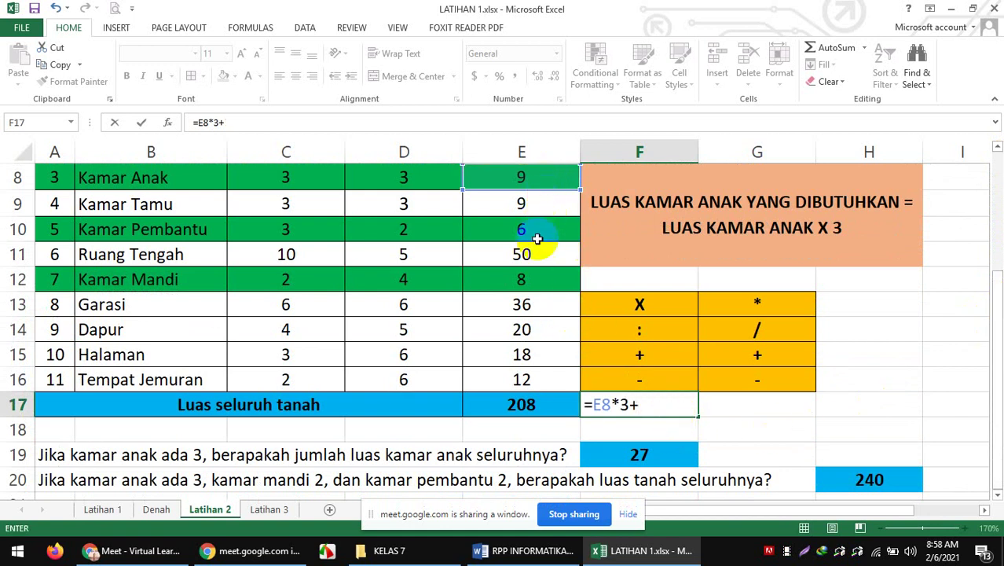
Complete the F17 formula as =E8*3+E12*2+E10*2 by adding the doubled Kamar Mandi and Kamar Pembantu areas
{"action": "left_click", "coordinate": [523, 282]}
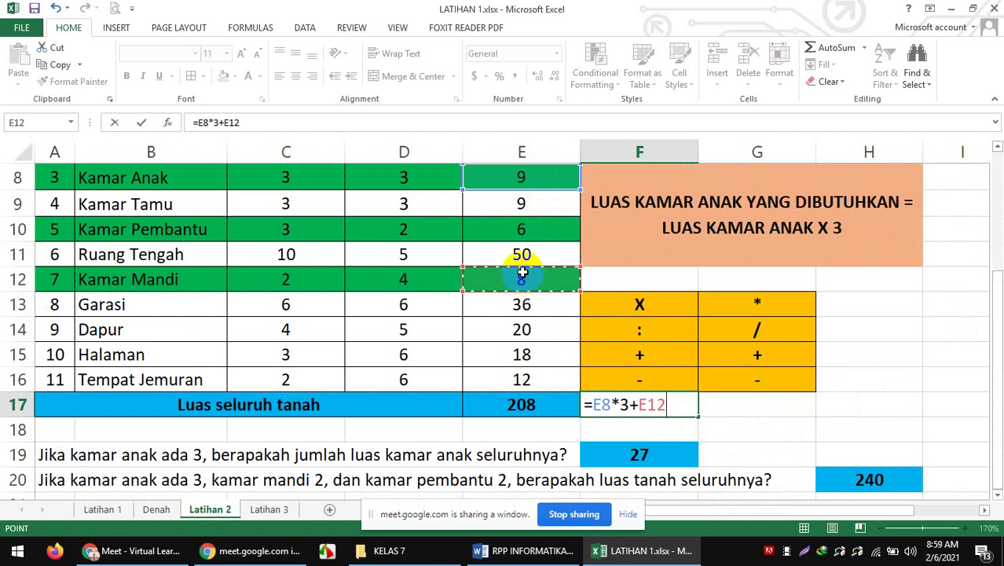
{"action": "type", "text": "*2"}
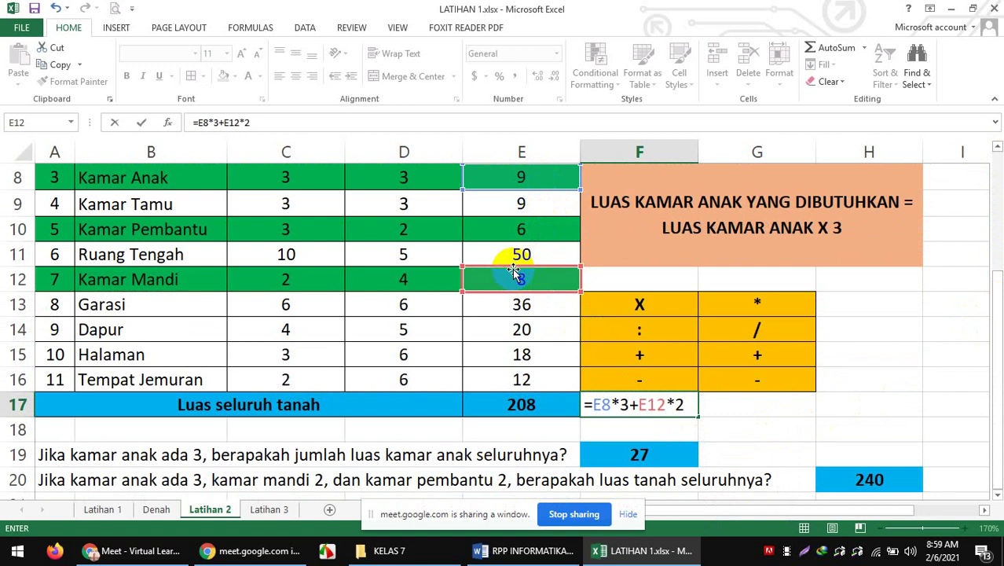
{"action": "type", "text": "+"}
{"action": "left_click", "coordinate": [534, 232]}
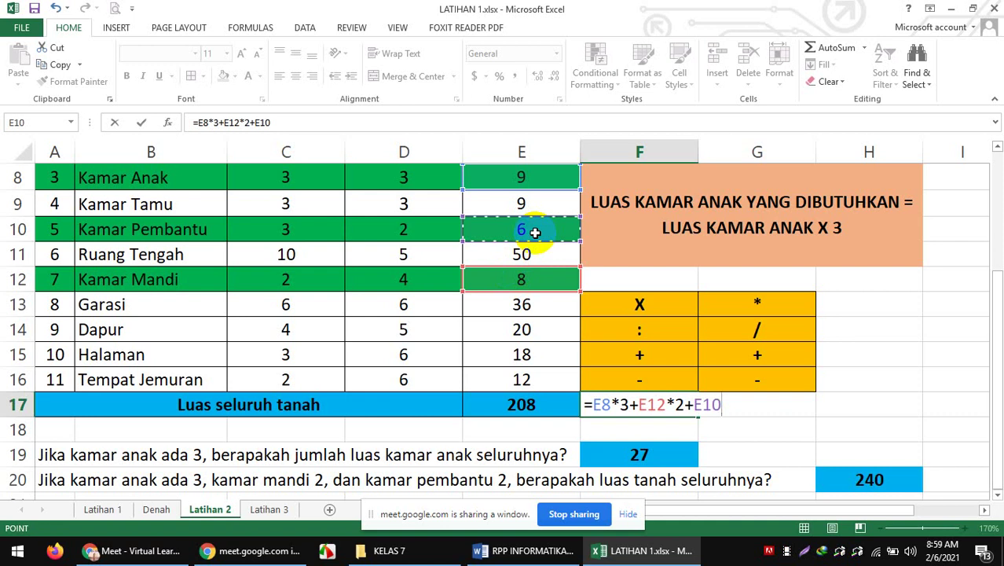
{"action": "type", "text": "*2"}
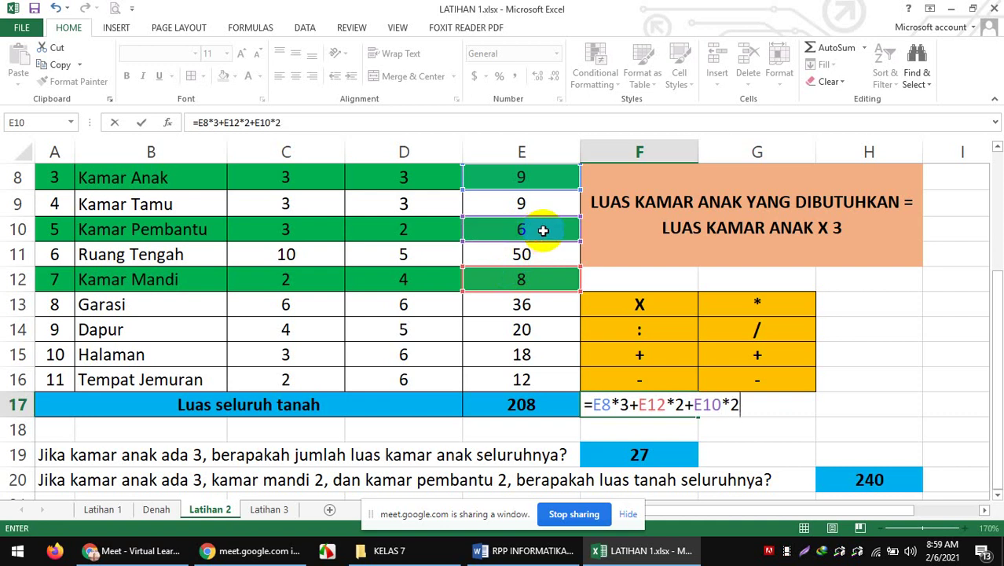
{"action": "key", "text": "Return"}
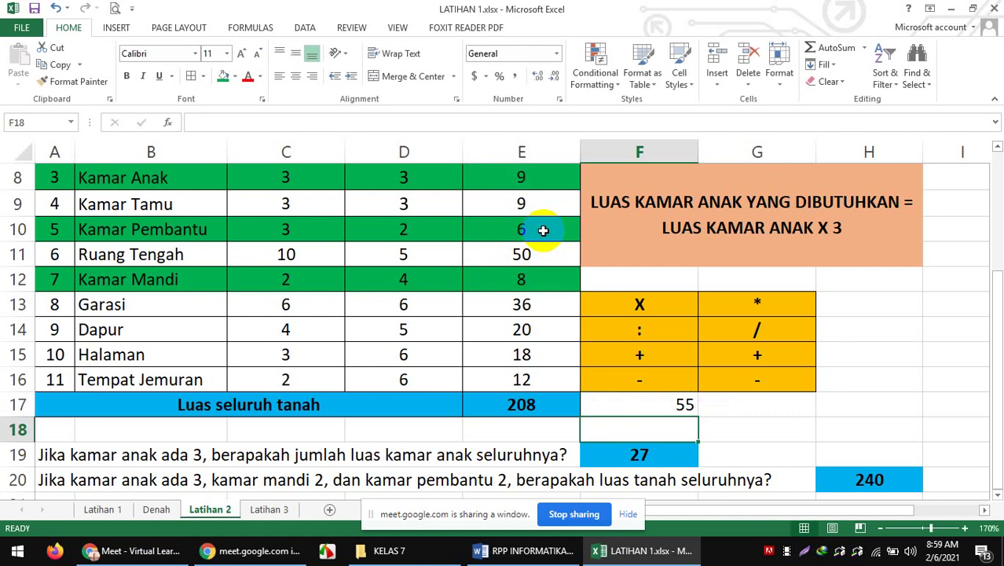
Enclose the E8*3 term of the F17 formula in parentheses
{"action": "left_click", "coordinate": [680, 405]}
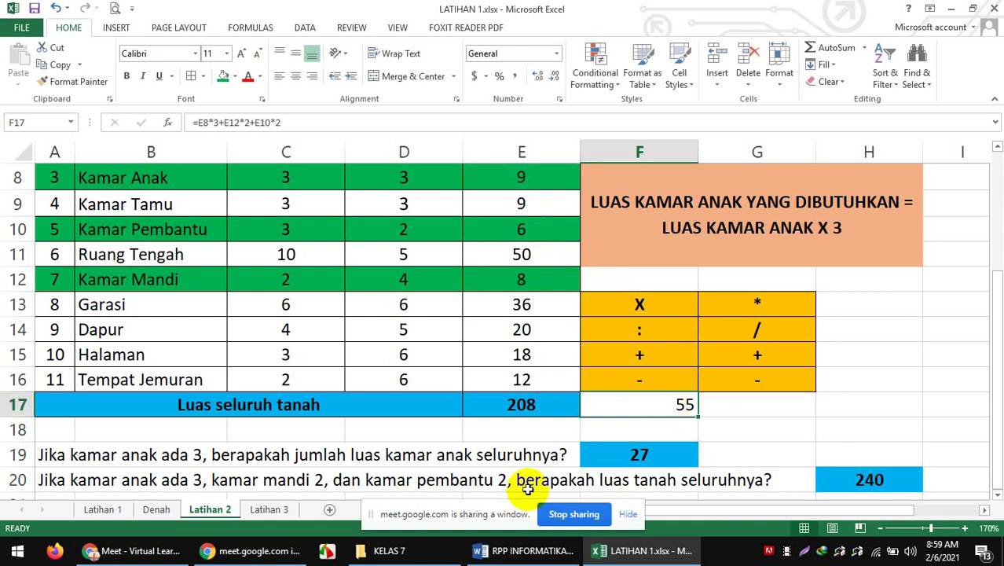
{"action": "double_click", "coordinate": [656, 408]}
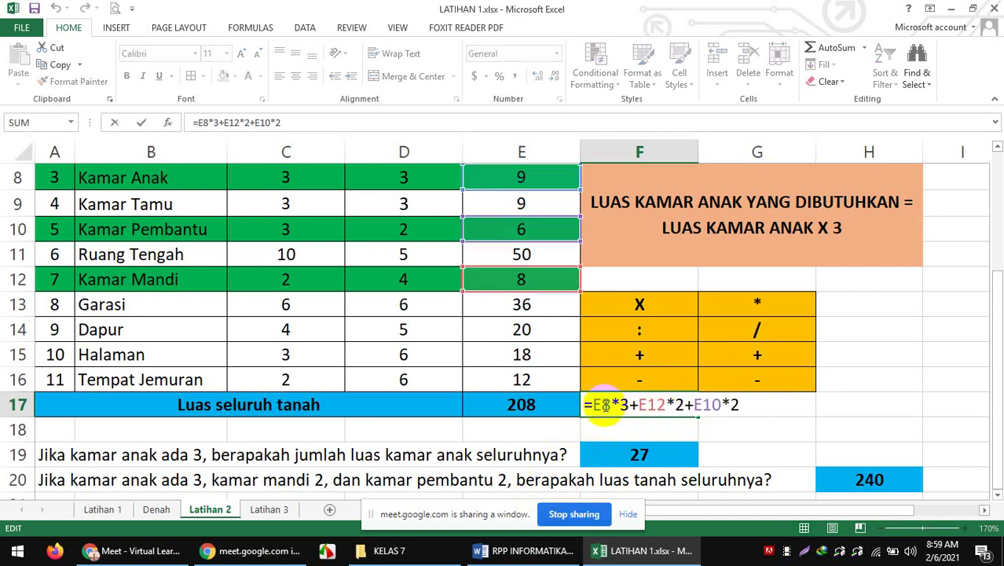
{"action": "left_click", "coordinate": [601, 406]}
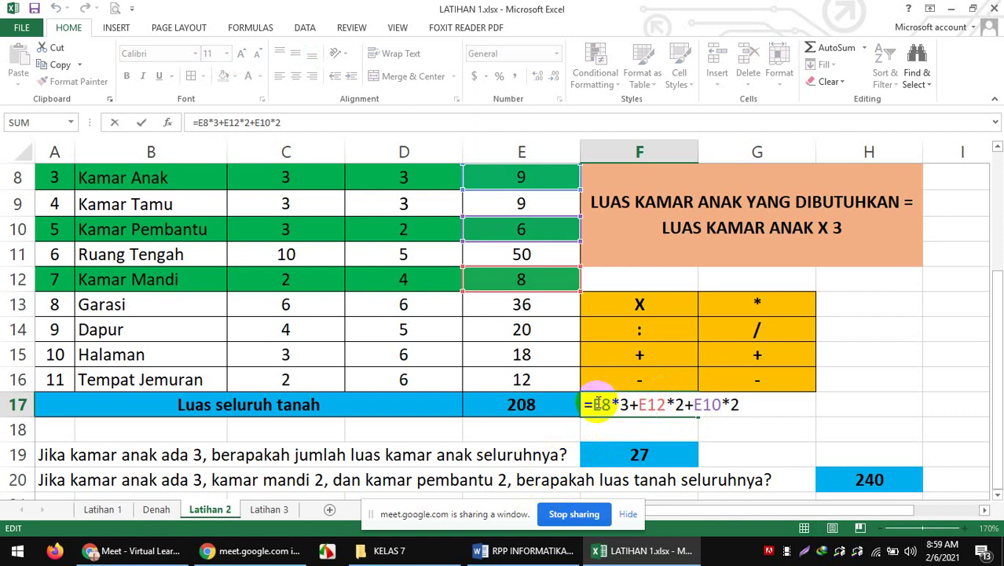
{"action": "left_click", "coordinate": [594, 404]}
{"action": "left_click_drag", "start_coordinate": [597, 405], "coordinate": [624, 406]}
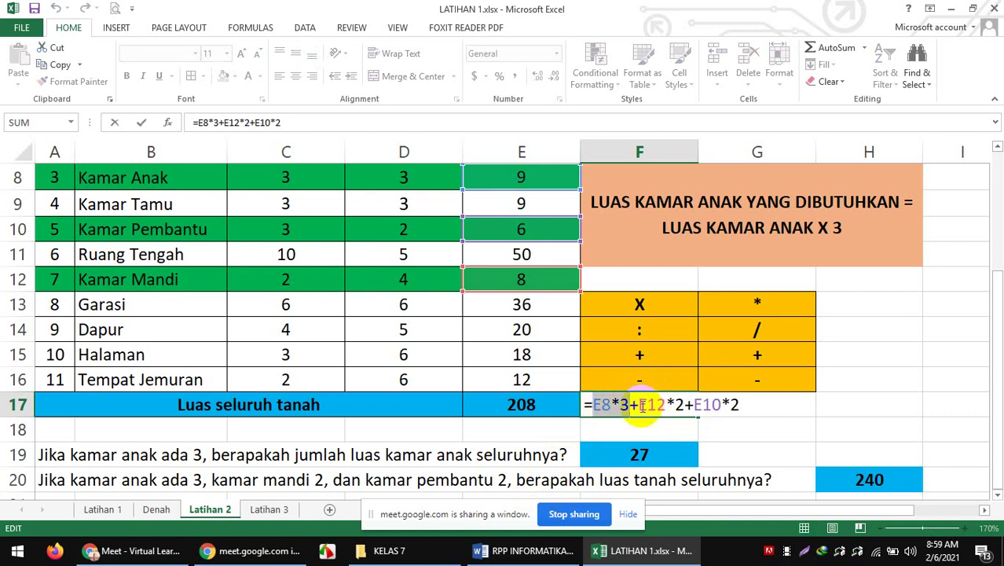
{"action": "left_click", "coordinate": [591, 405]}
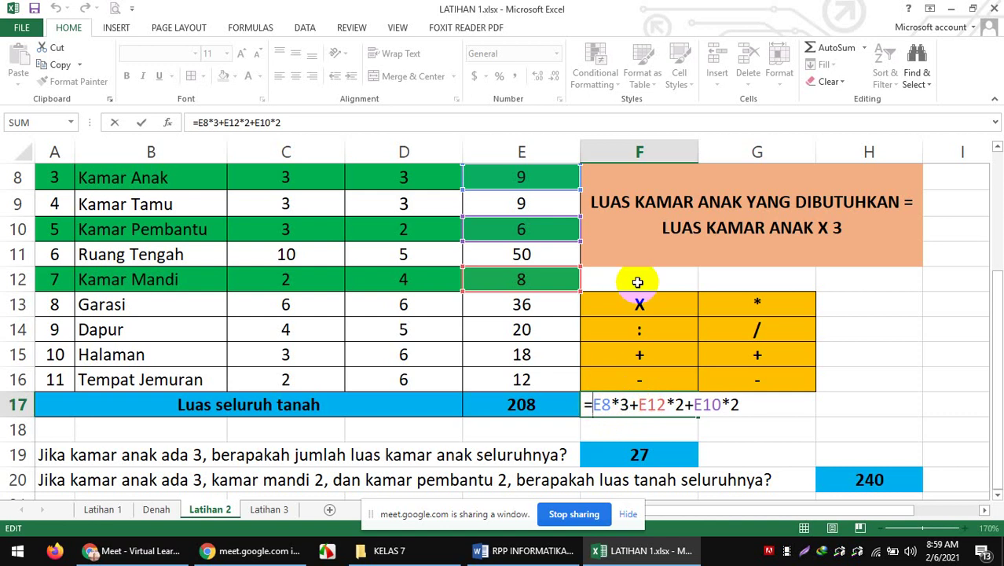
{"action": "type", "text": "("}
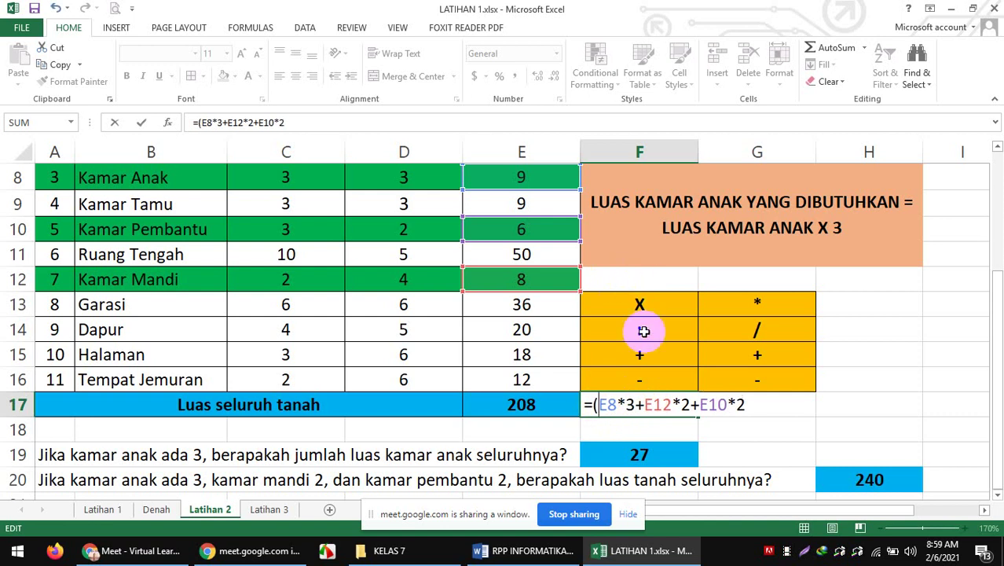
{"action": "left_click", "coordinate": [633, 405]}
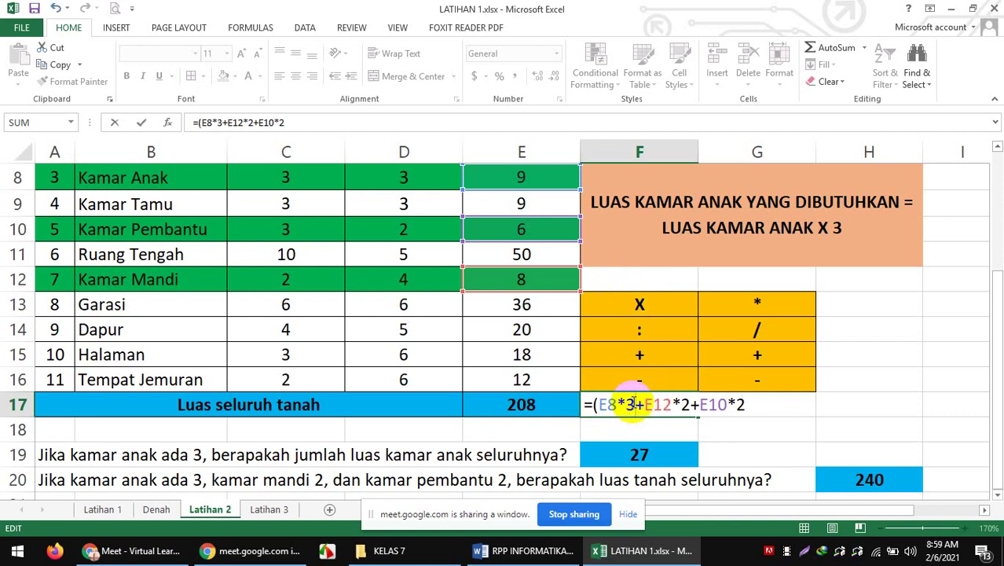
{"action": "type", "text": ")"}
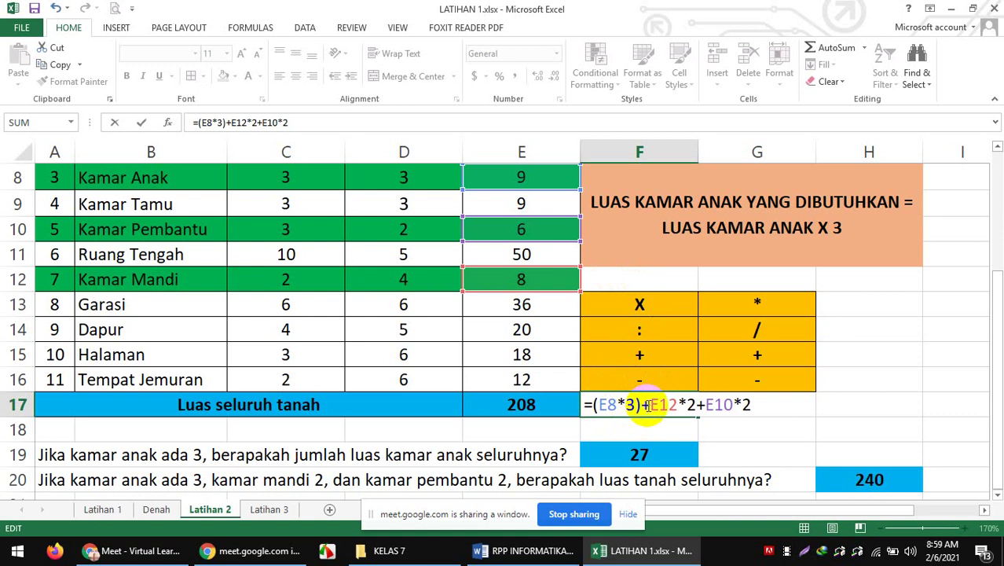
Enclose the E12*2 and E10*2 terms in parentheses so the formula reads =(E8*3)+(E12*2)+(E10*2)
{"action": "left_click", "coordinate": [651, 403]}
{"action": "type", "text": "("}
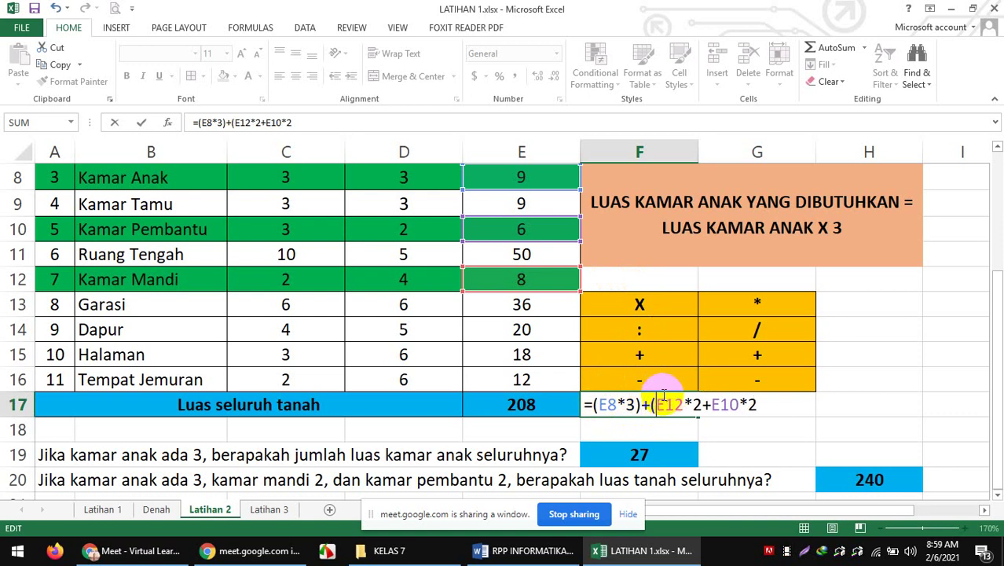
{"action": "left_click", "coordinate": [701, 404]}
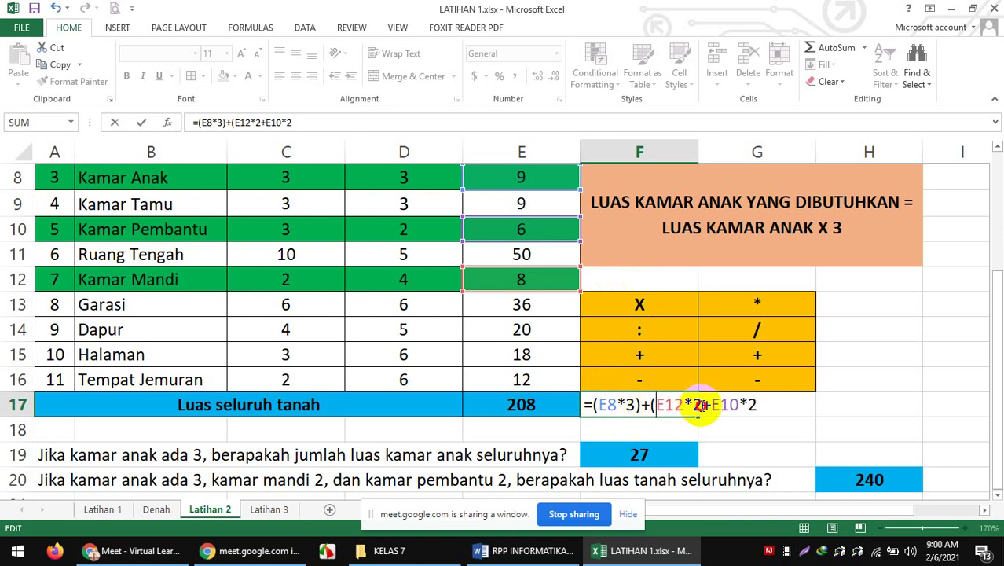
{"action": "type", "text": ")"}
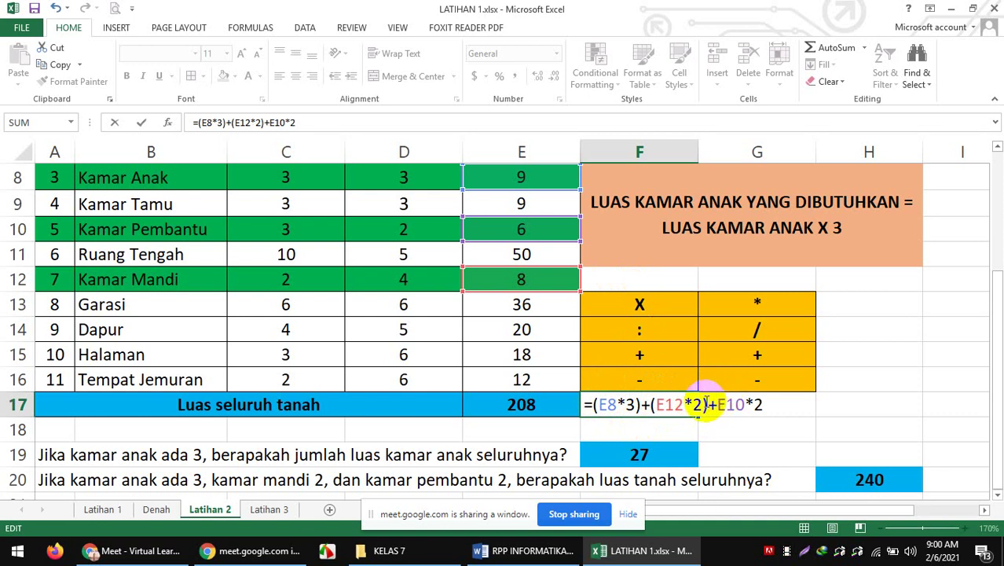
{"action": "left_click", "coordinate": [712, 404]}
{"action": "type", "text": "(E8*3"}
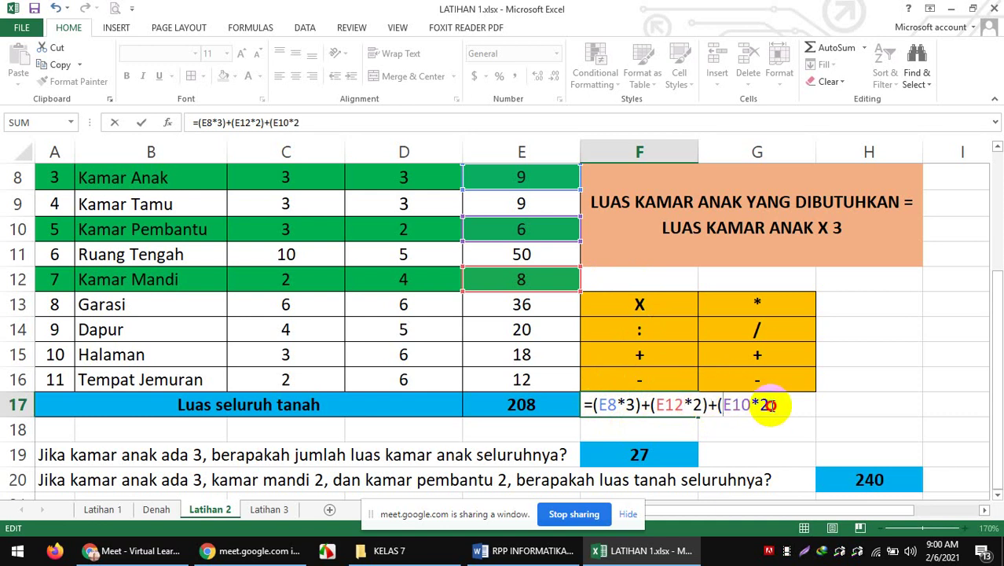
{"action": "type", "text": ")"}
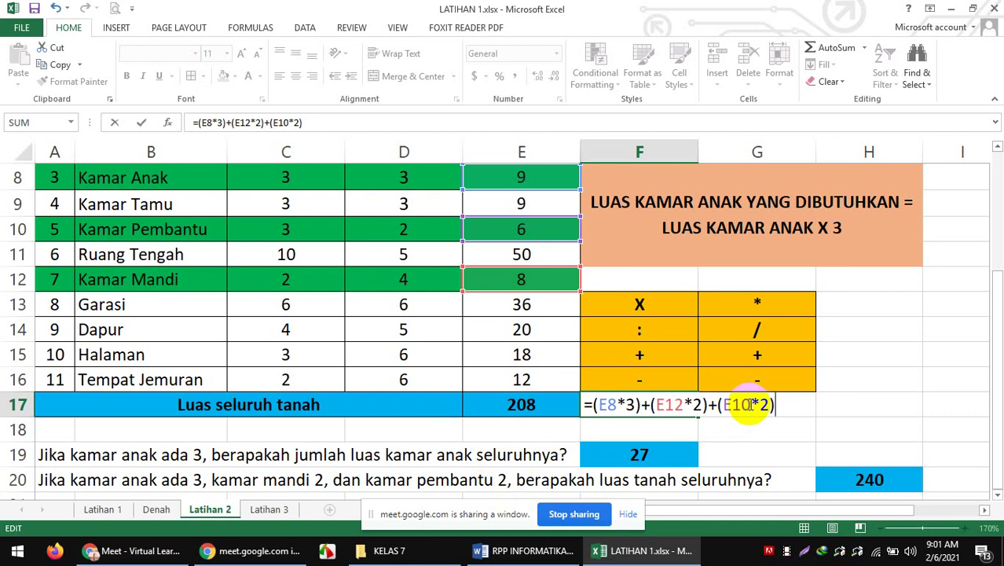
Add the Luas seluruh tanah cell to the end of the F17 formula as +E17 and commit it
{"action": "left_click", "coordinate": [620, 404]}
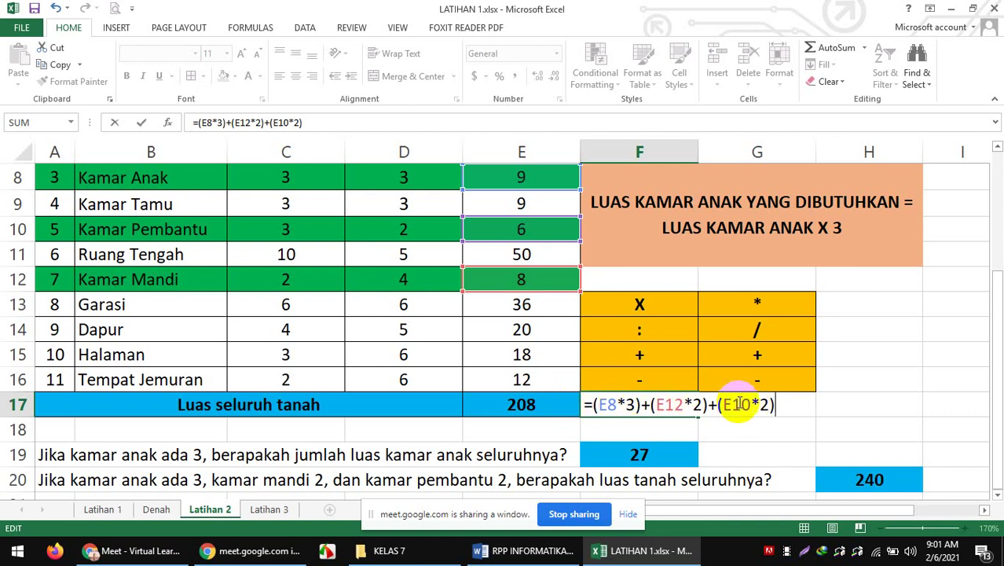
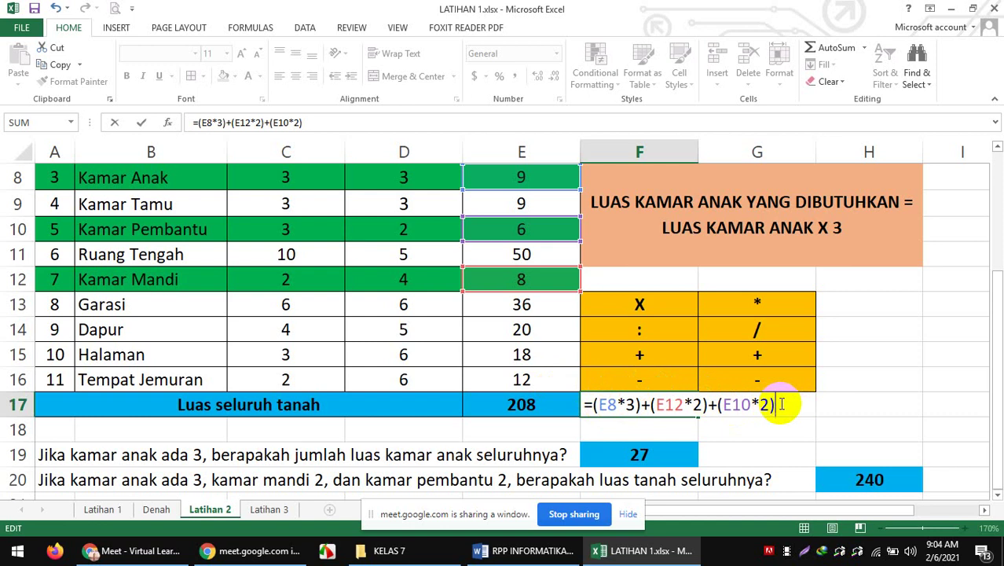
{"action": "type", "text": "+"}
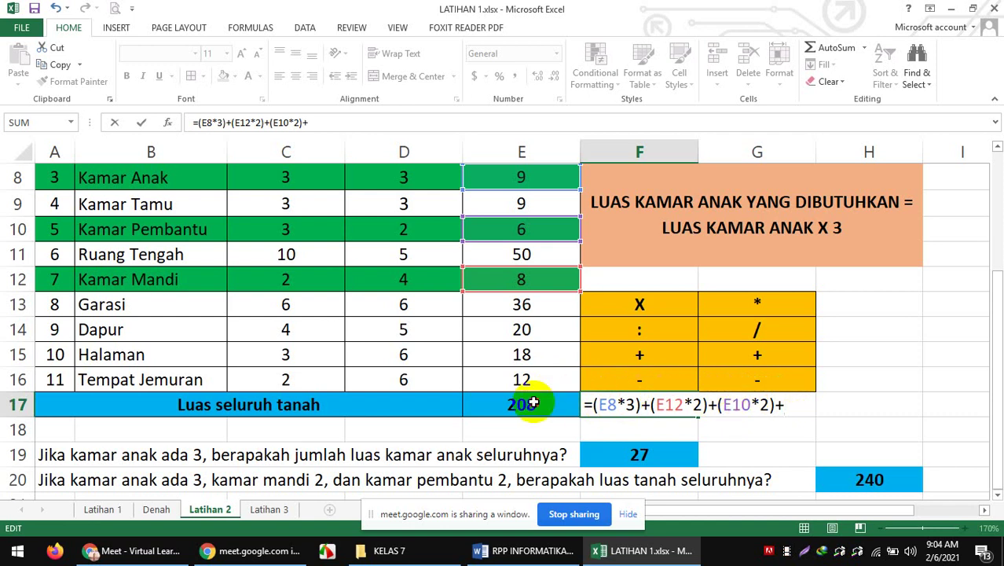
{"action": "left_click", "coordinate": [531, 402]}
{"action": "key", "text": "Return"}
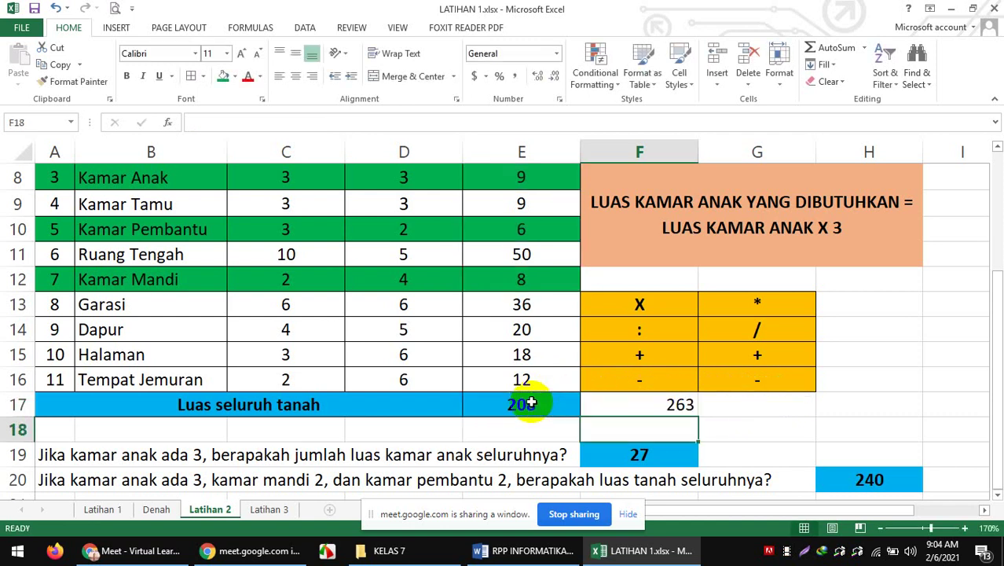
Open the formula in F17 and examine its parenthesised multiplication terms
{"action": "left_click", "coordinate": [752, 410]}
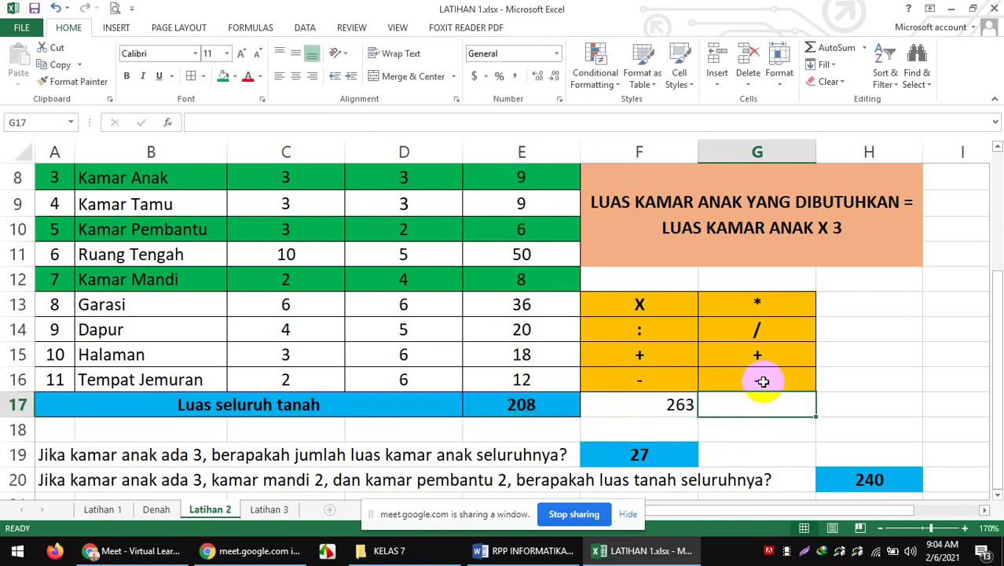
{"action": "double_click", "coordinate": [676, 403]}
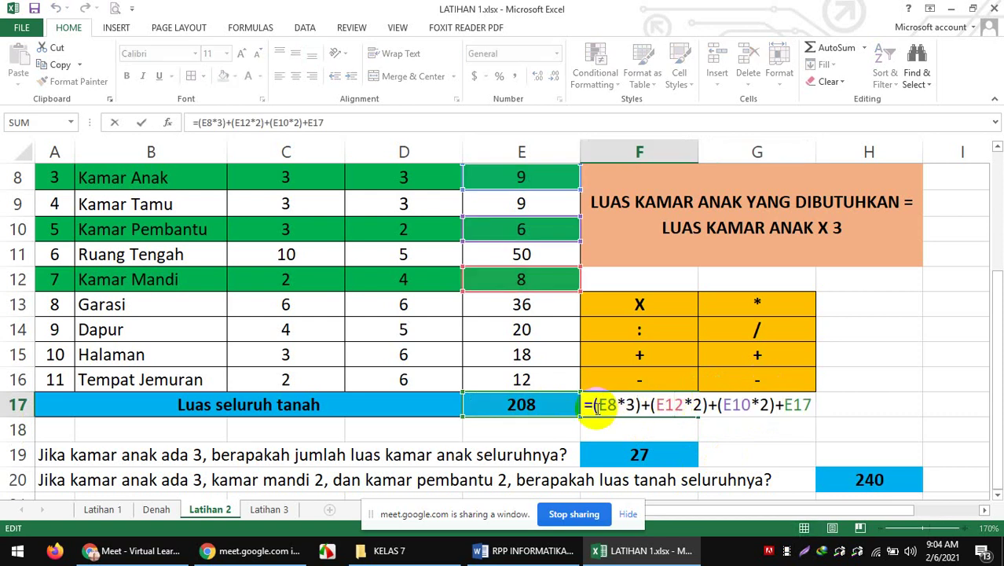
{"action": "left_click_drag", "start_coordinate": [597, 406], "coordinate": [642, 406]}
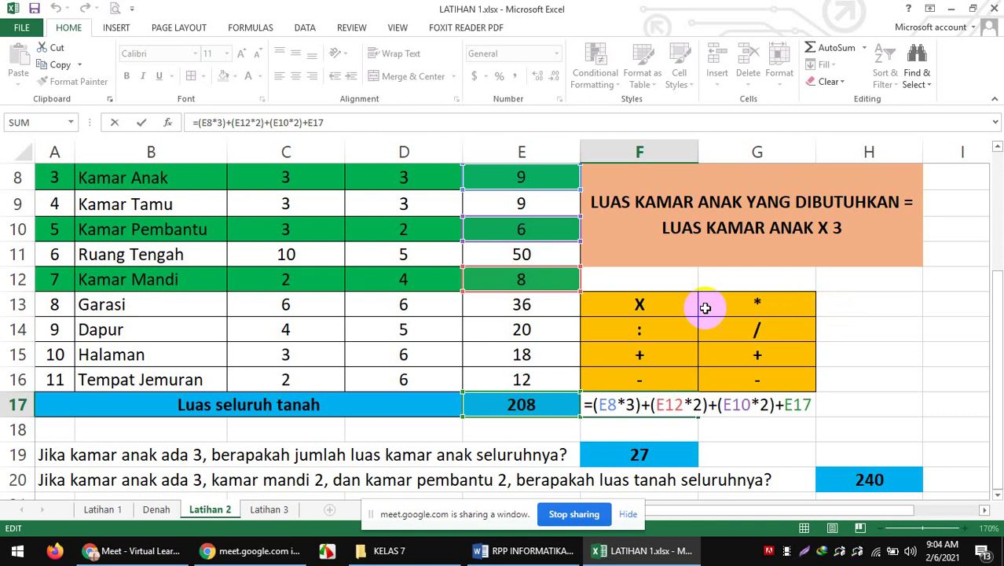
Examine the house floor plan on the Denah sheet and check the Google Meet call
{"action": "left_click", "coordinate": [156, 509]}
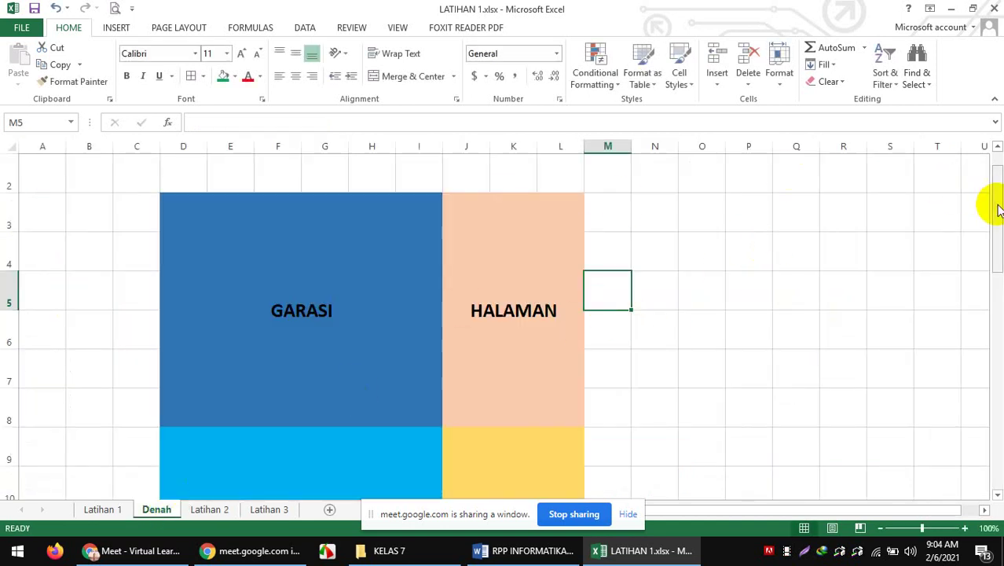
{"action": "left_click_drag", "start_coordinate": [995, 198], "coordinate": [995, 223]}
{"action": "left_click_drag", "start_coordinate": [993, 237], "coordinate": [992, 336]}
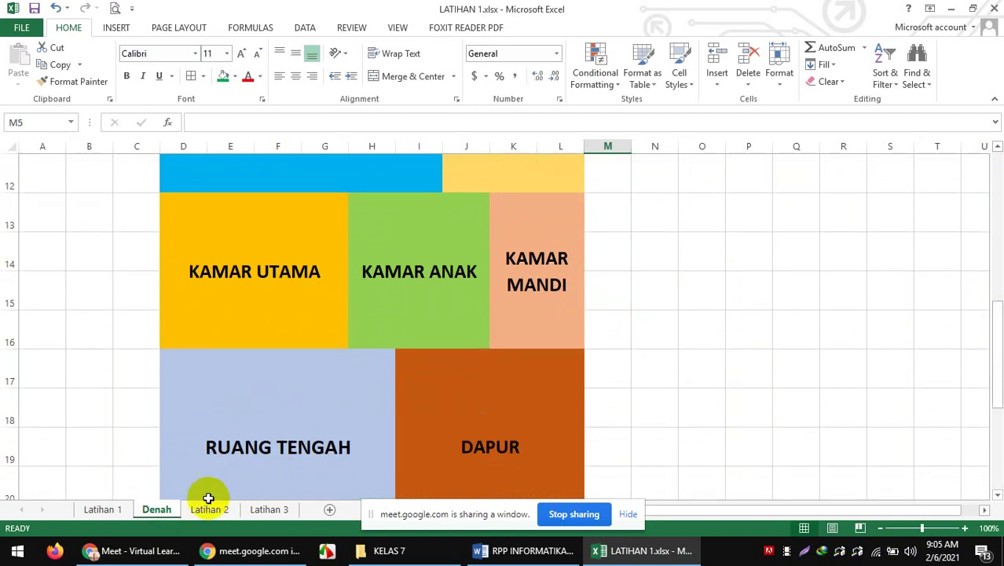
{"action": "left_click", "coordinate": [160, 552]}
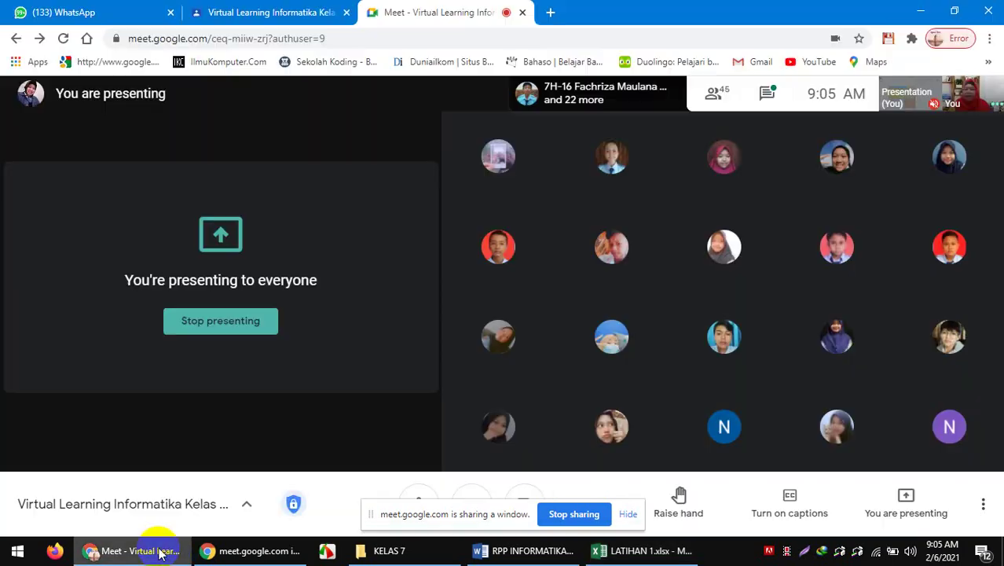
{"action": "left_click", "coordinate": [612, 551]}
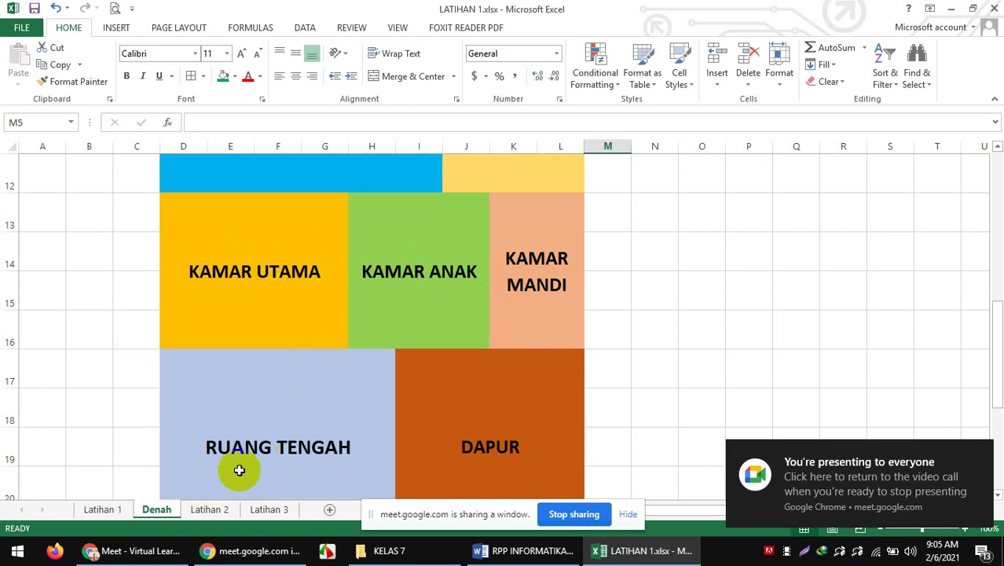
Clear the formula from F17, beside Luas seluruh tanah, on the Latihan 2 sheet
{"action": "left_click", "coordinate": [210, 511]}
{"action": "left_click", "coordinate": [892, 262]}
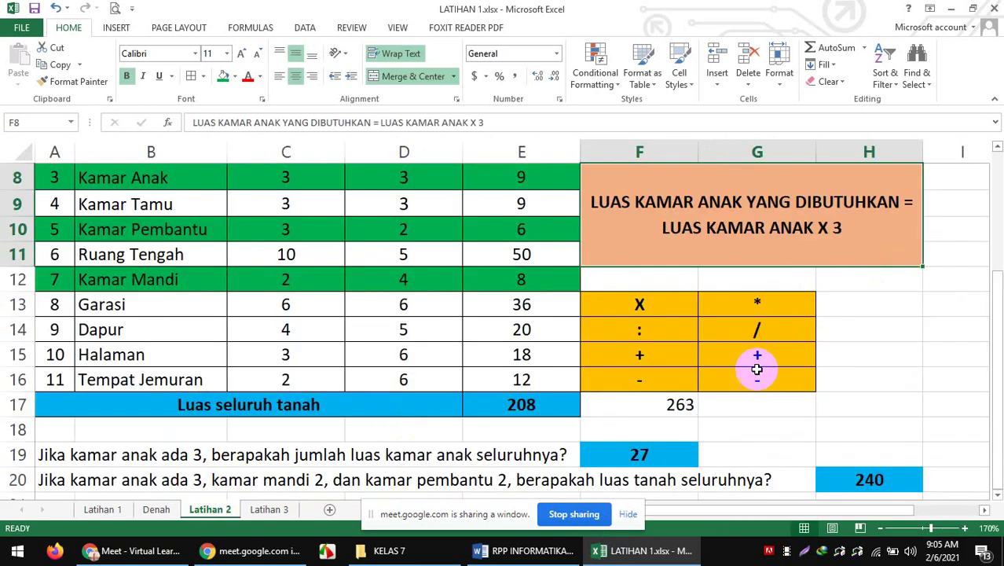
{"action": "left_click", "coordinate": [664, 403]}
{"action": "key", "text": "Delete"}
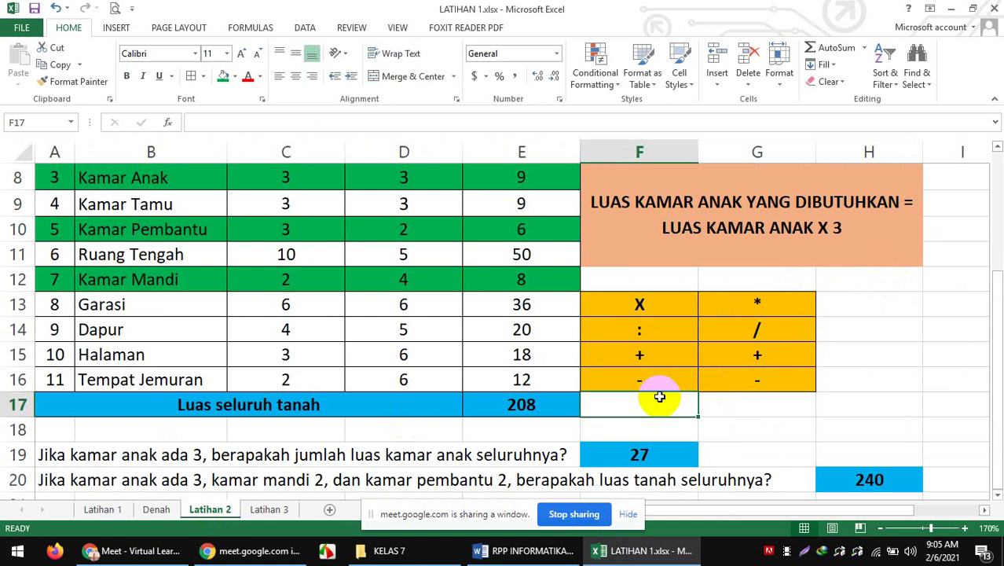
{"action": "left_click", "coordinate": [914, 362]}
Review the building table on Latihan 2 from its header row through the Ruang Tengah row
{"action": "left_click_drag", "start_coordinate": [996, 416], "coordinate": [996, 286]}
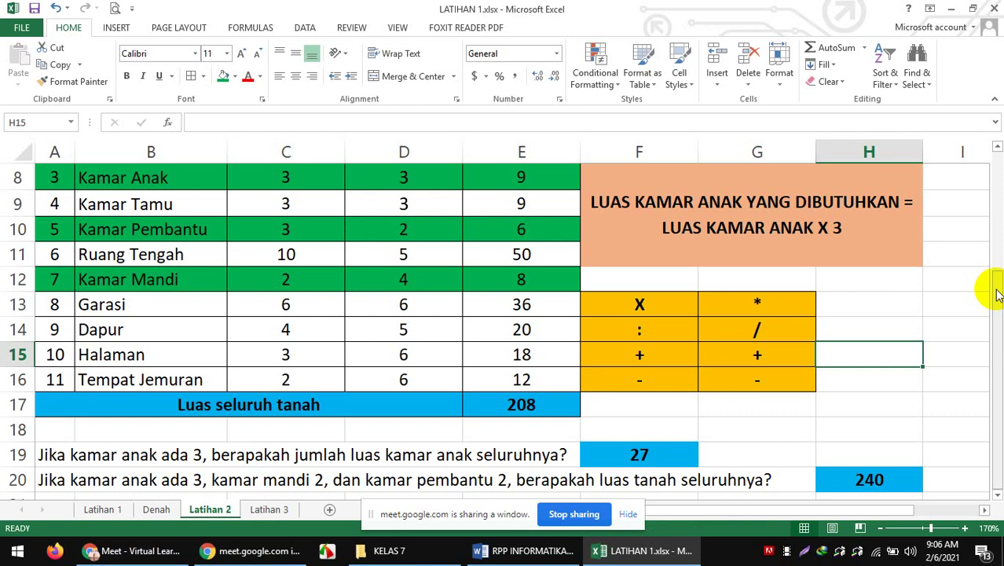
{"action": "mouse_move", "coordinate": [996, 286]}
{"action": "left_mouse_down"}
{"action": "mouse_move", "coordinate": [999, 243]}
{"action": "mouse_move", "coordinate": [999, 306]}
{"action": "mouse_move", "coordinate": [999, 49]}
{"action": "mouse_move", "coordinate": [998, 181]}
{"action": "left_mouse_up"}
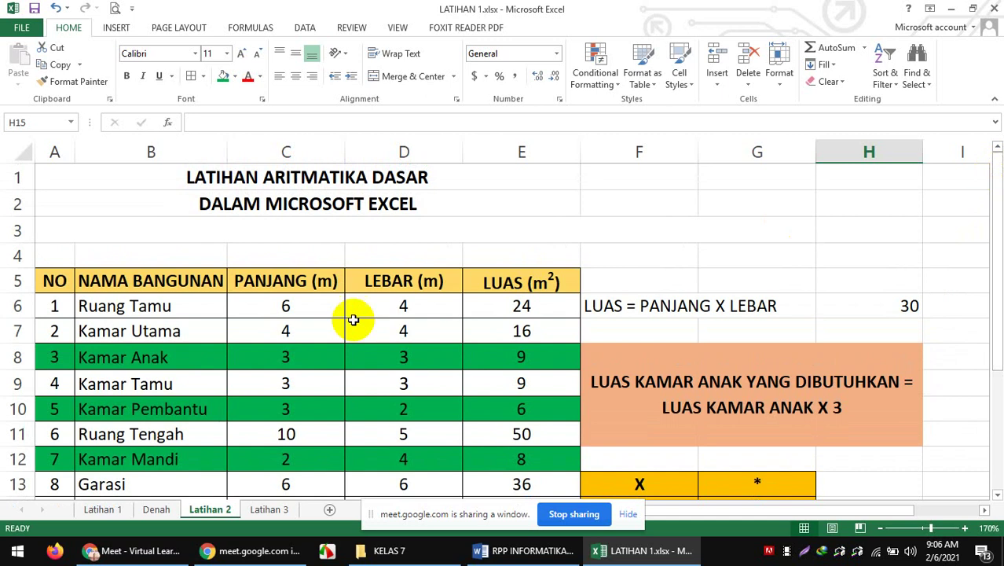
{"action": "left_click_drag", "start_coordinate": [59, 281], "coordinate": [523, 434]}
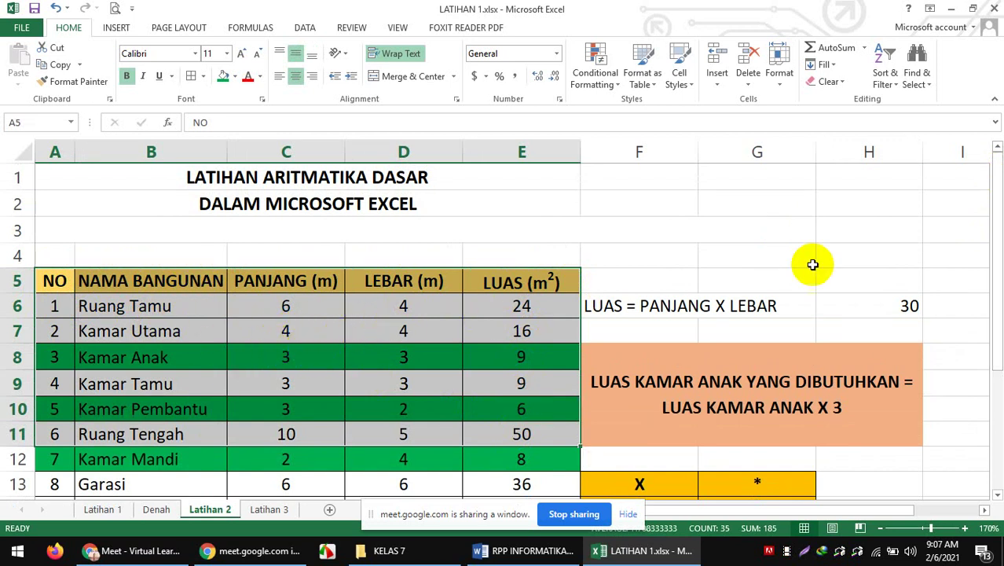
{"action": "mouse_move", "coordinate": [996, 187]}
{"action": "left_mouse_down"}
{"action": "mouse_move", "coordinate": [998, 295]}
{"action": "mouse_move", "coordinate": [982, 178]}
{"action": "left_mouse_up"}
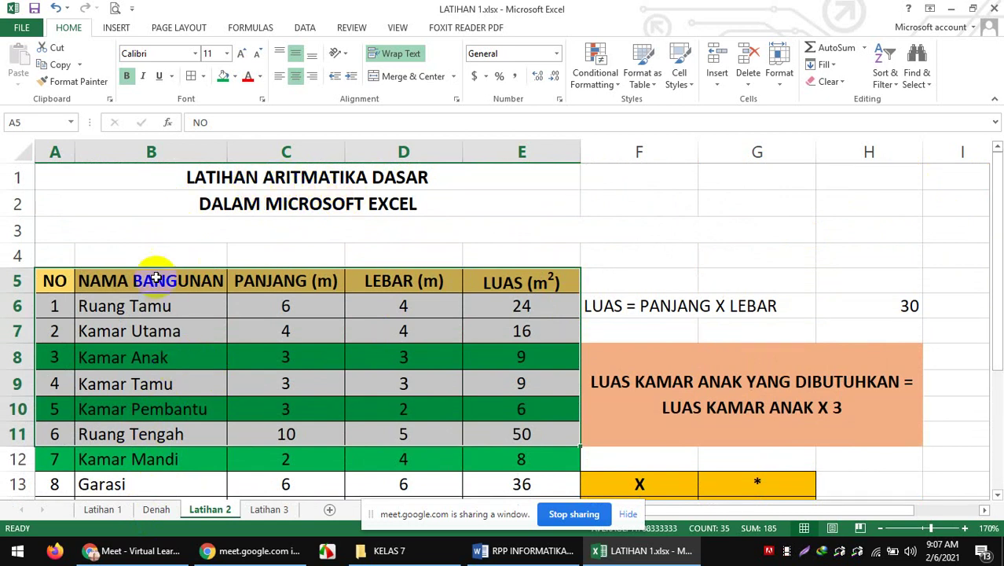
{"action": "left_click", "coordinate": [158, 320]}
{"action": "left_click", "coordinate": [159, 307]}
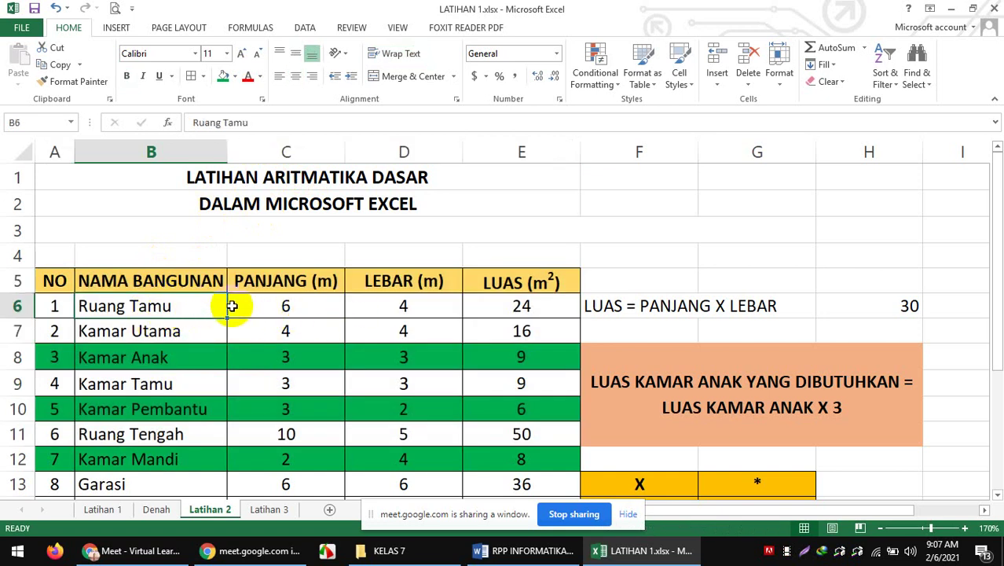
{"action": "mouse_move", "coordinate": [147, 516]}
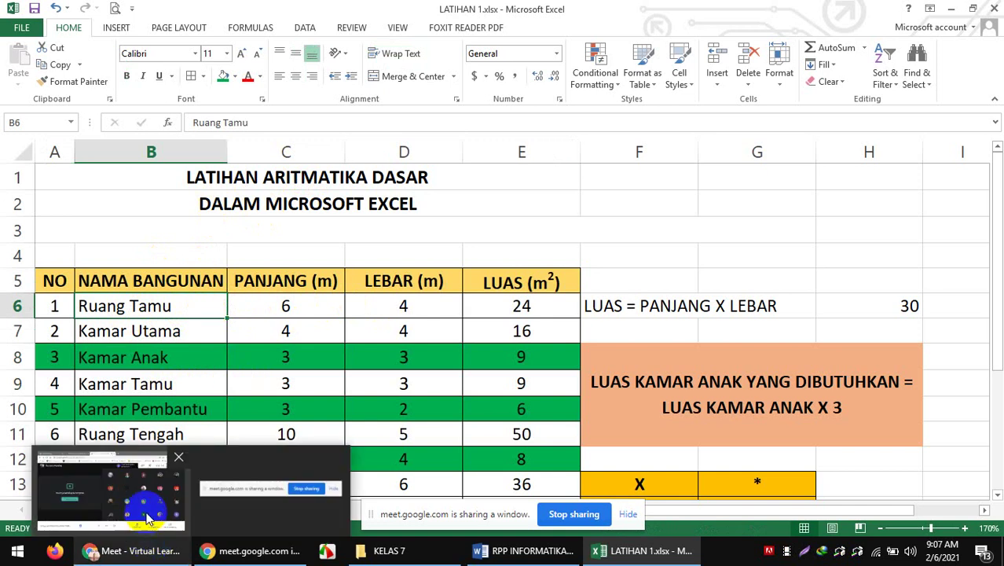
Set the Ruang Tamu length to 10 and width to 5, and check its area formula
{"action": "left_click", "coordinate": [299, 308]}
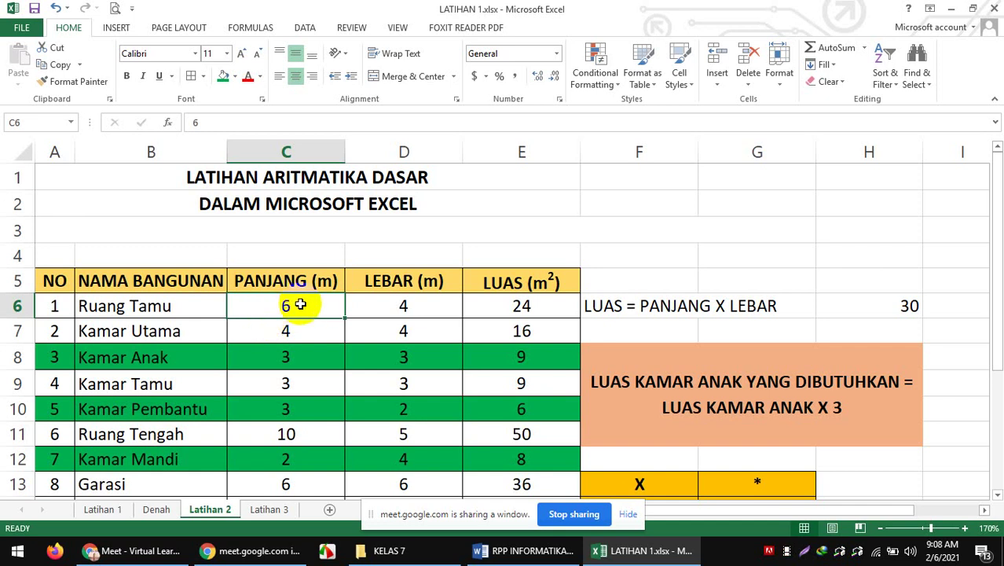
{"action": "type", "text": "10"}
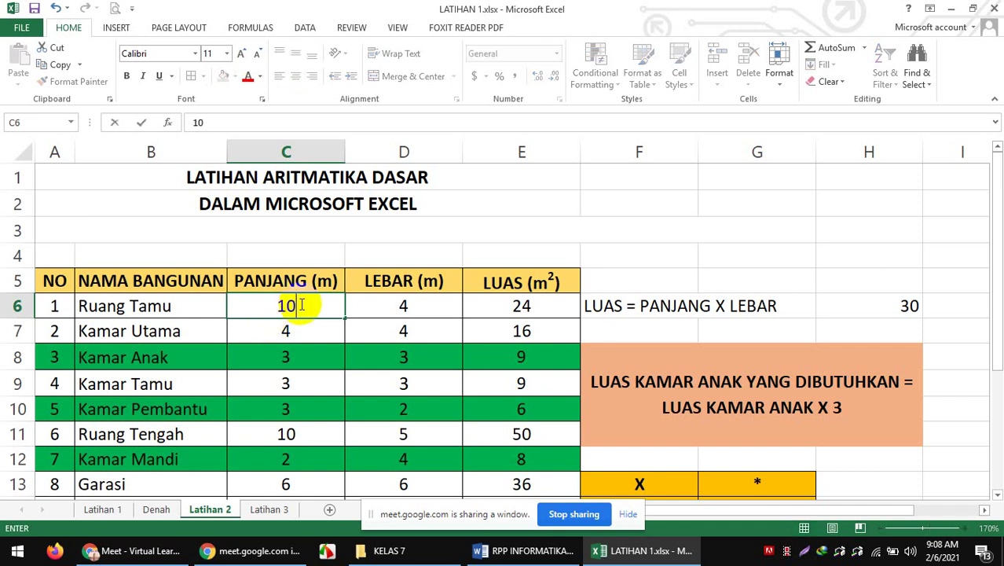
{"action": "left_click", "coordinate": [403, 305]}
{"action": "type", "text": "5"}
{"action": "left_click", "coordinate": [515, 307]}
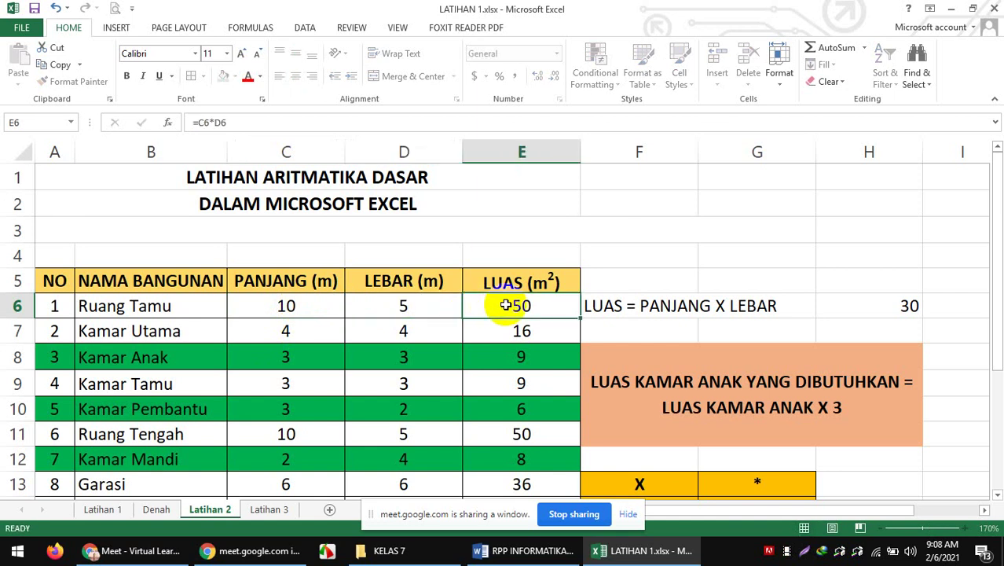
{"action": "left_click", "coordinate": [618, 257]}
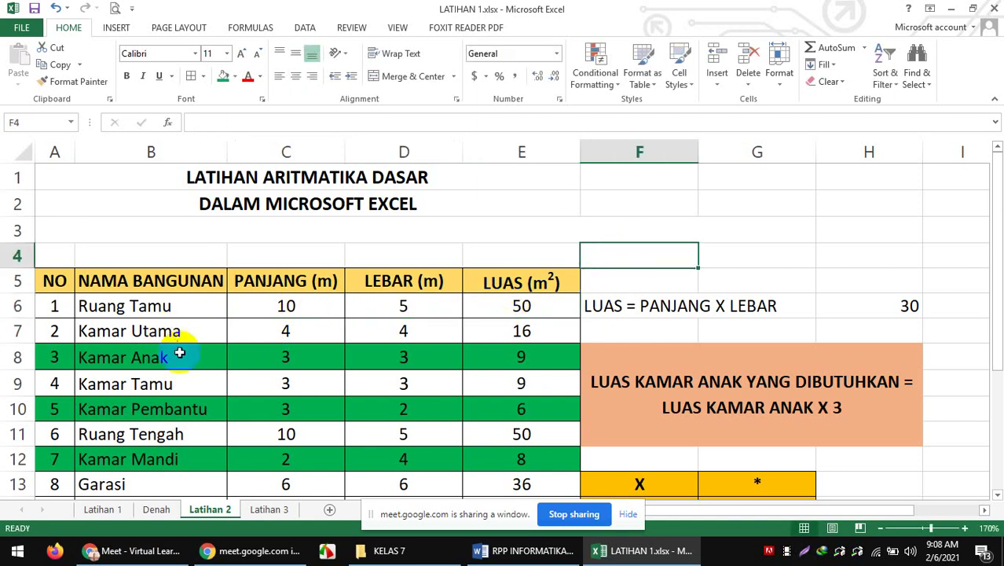
Examine the table's header cells from NO to LUAS (m2) and the building rows beneath them
{"action": "left_click", "coordinate": [734, 253]}
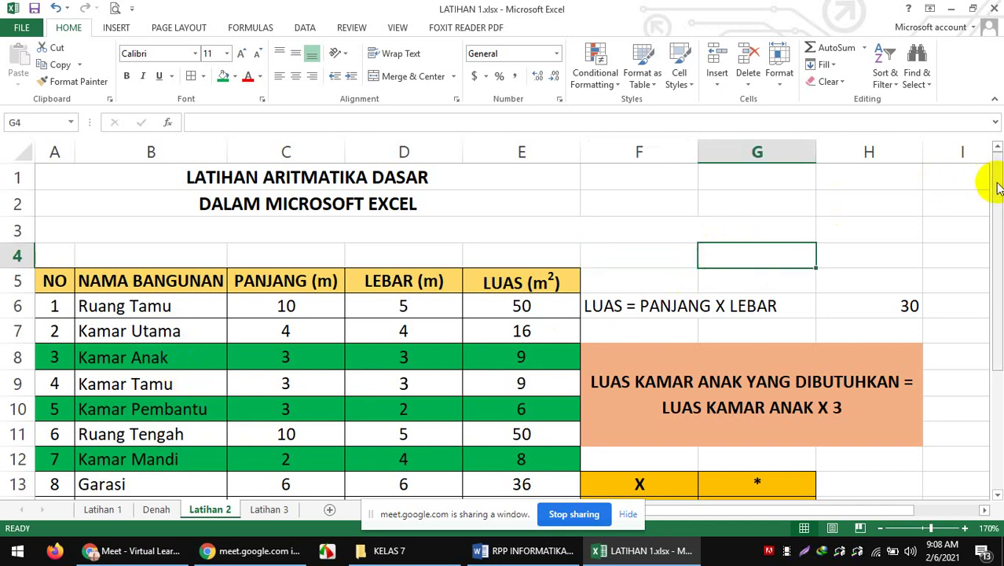
{"action": "mouse_move", "coordinate": [994, 189]}
{"action": "left_mouse_down"}
{"action": "mouse_move", "coordinate": [992, 273]}
{"action": "mouse_move", "coordinate": [994, 187]}
{"action": "left_mouse_up"}
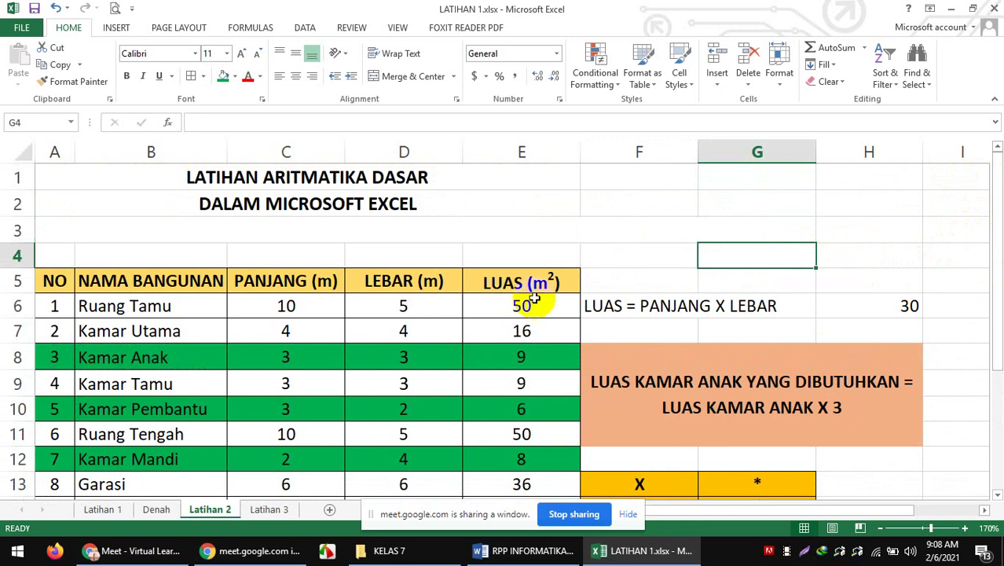
{"action": "left_click", "coordinate": [666, 274]}
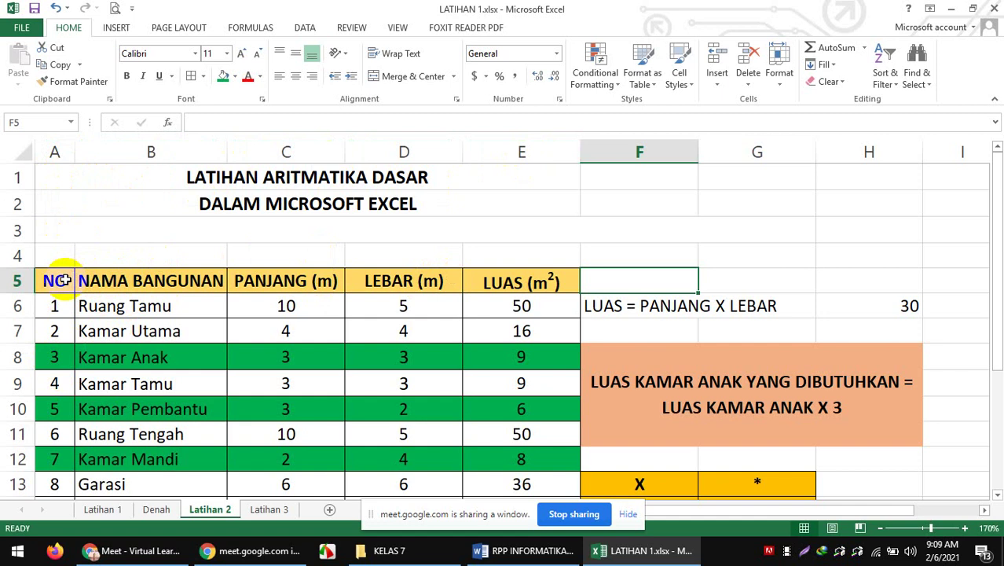
{"action": "left_click", "coordinate": [64, 279]}
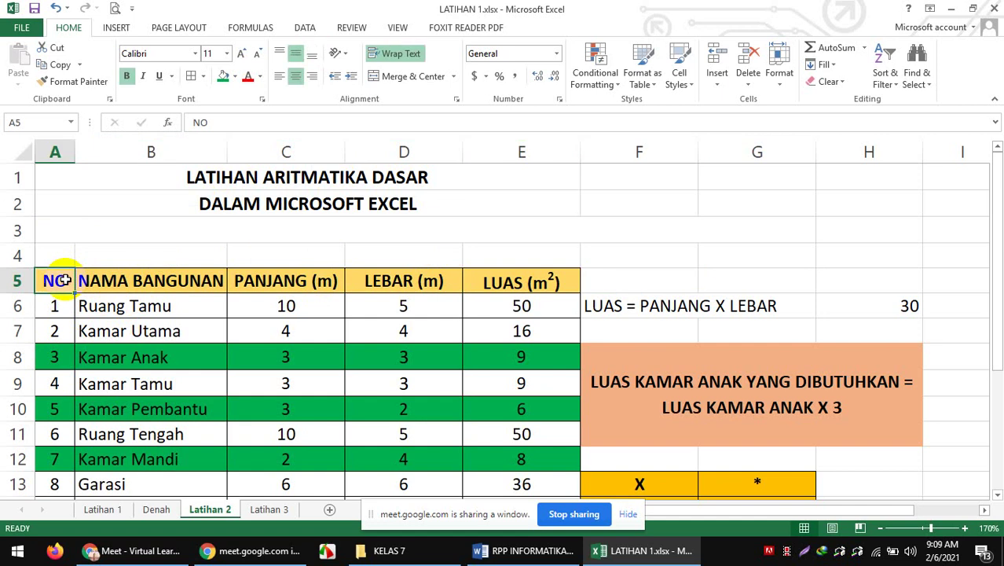
{"action": "left_click", "coordinate": [149, 280]}
{"action": "left_click", "coordinate": [289, 281]}
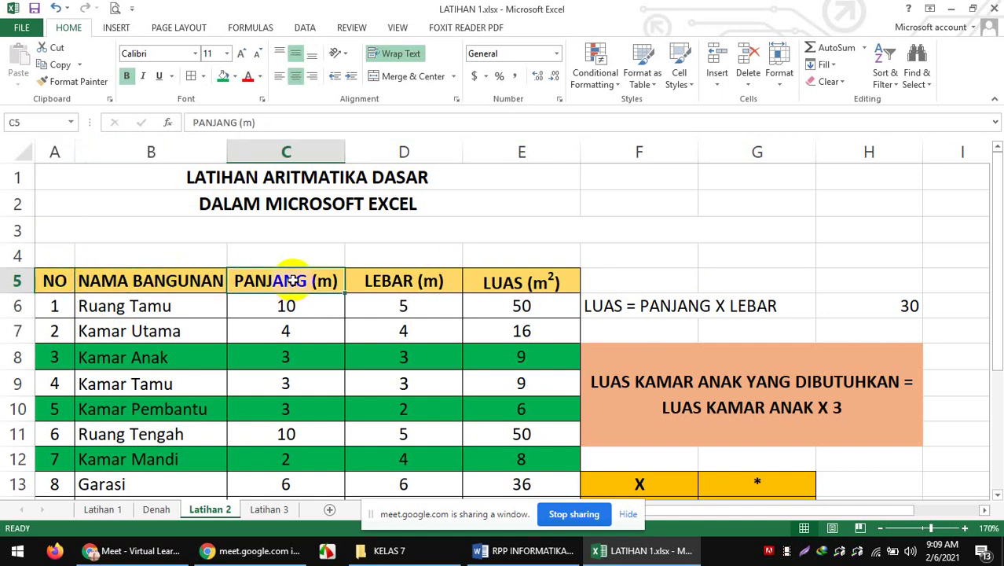
{"action": "left_click", "coordinate": [400, 280]}
{"action": "left_click", "coordinate": [512, 282]}
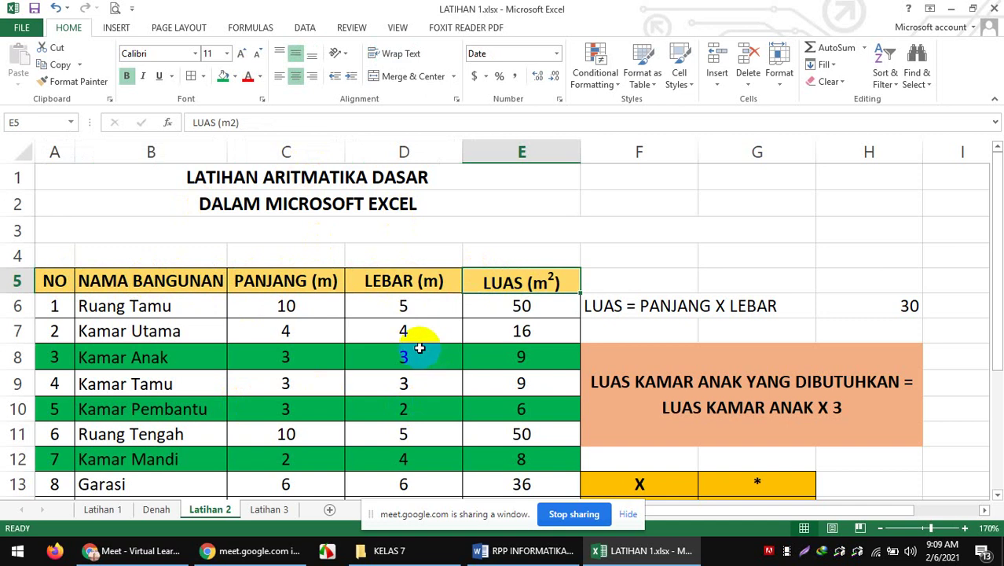
{"action": "left_click_drag", "start_coordinate": [996, 220], "coordinate": [998, 241]}
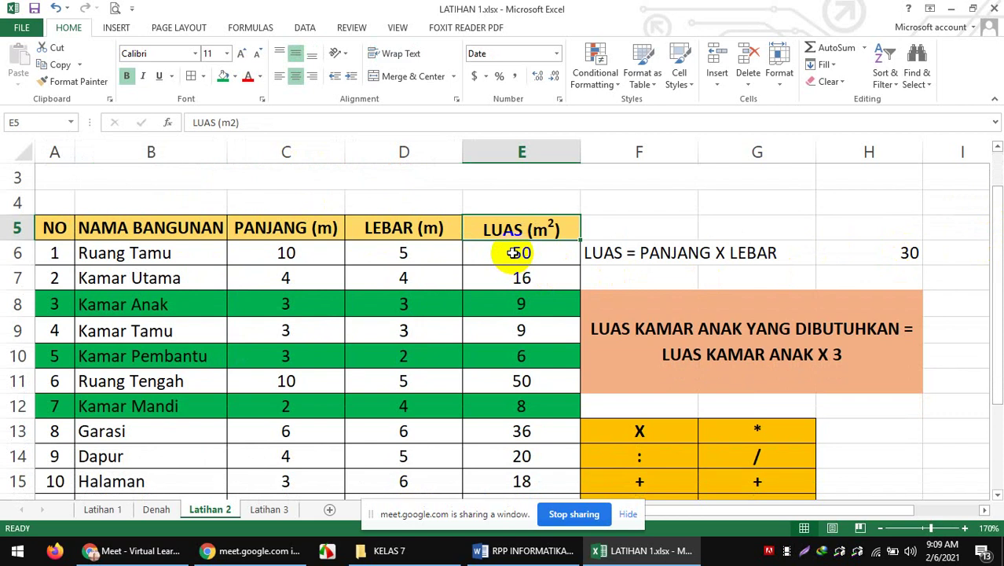
{"action": "left_click_drag", "start_coordinate": [998, 258], "coordinate": [1000, 259]}
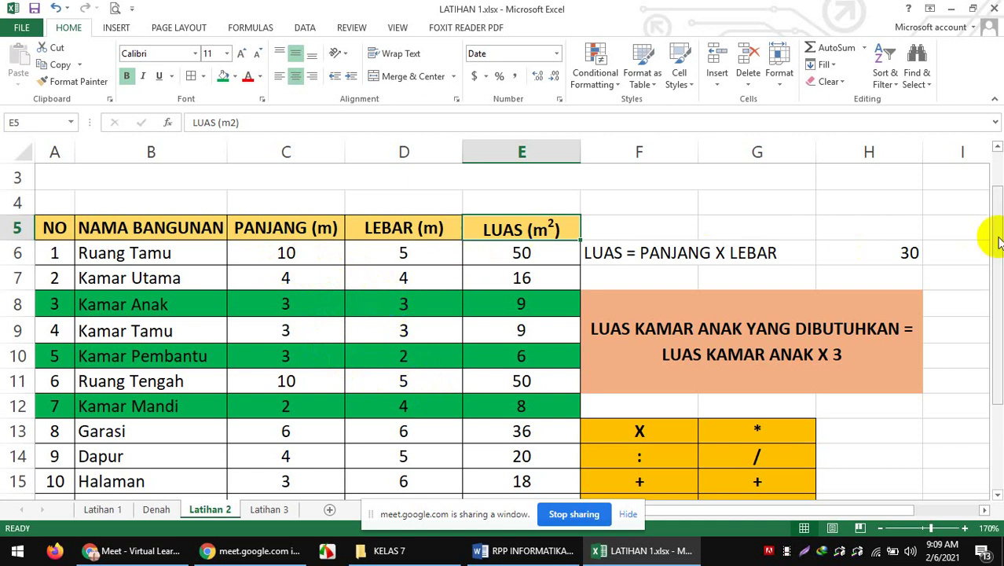
{"action": "left_click_drag", "start_coordinate": [993, 242], "coordinate": [993, 197]}
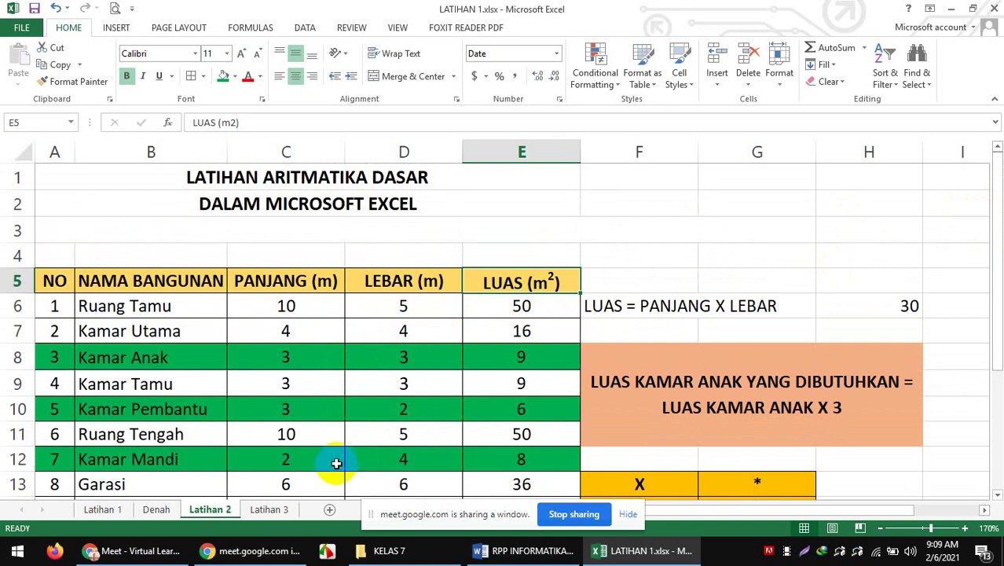
Create a copy of the Latihan 2 sheet at the end of the LATIHAN 1.xlsx workbook
{"action": "right_click", "coordinate": [211, 509]}
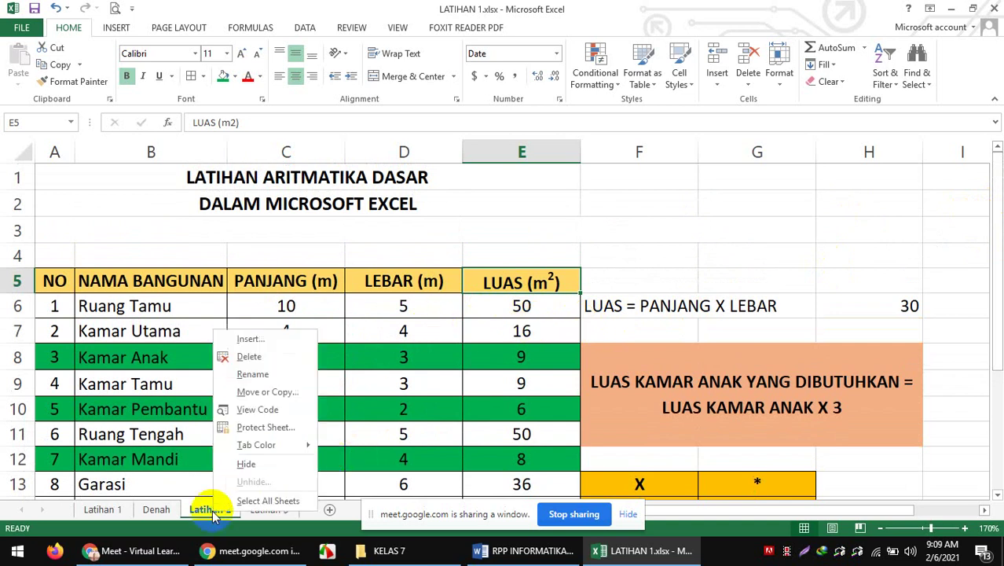
{"action": "left_click", "coordinate": [267, 392]}
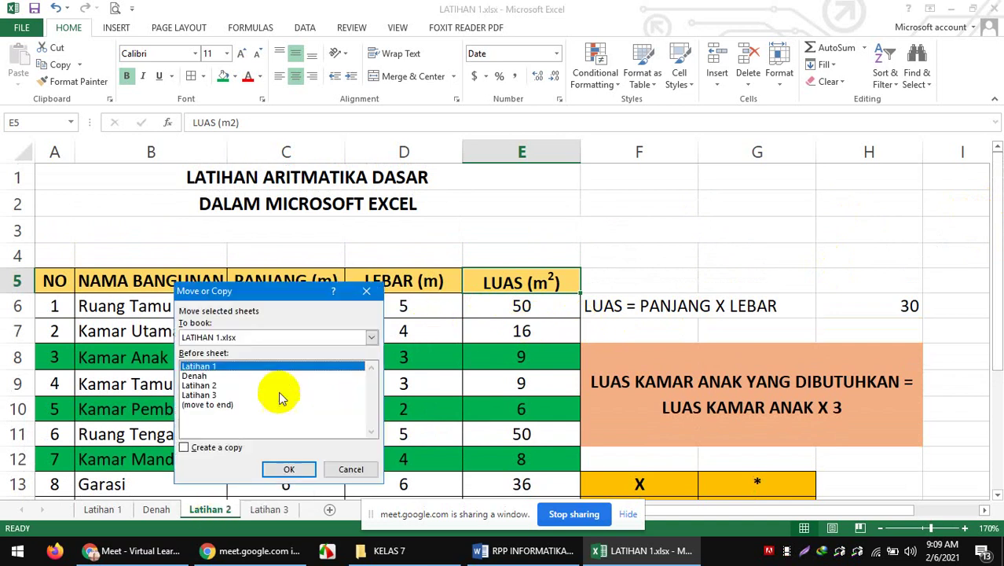
{"action": "left_click", "coordinate": [210, 404]}
{"action": "left_click", "coordinate": [199, 447]}
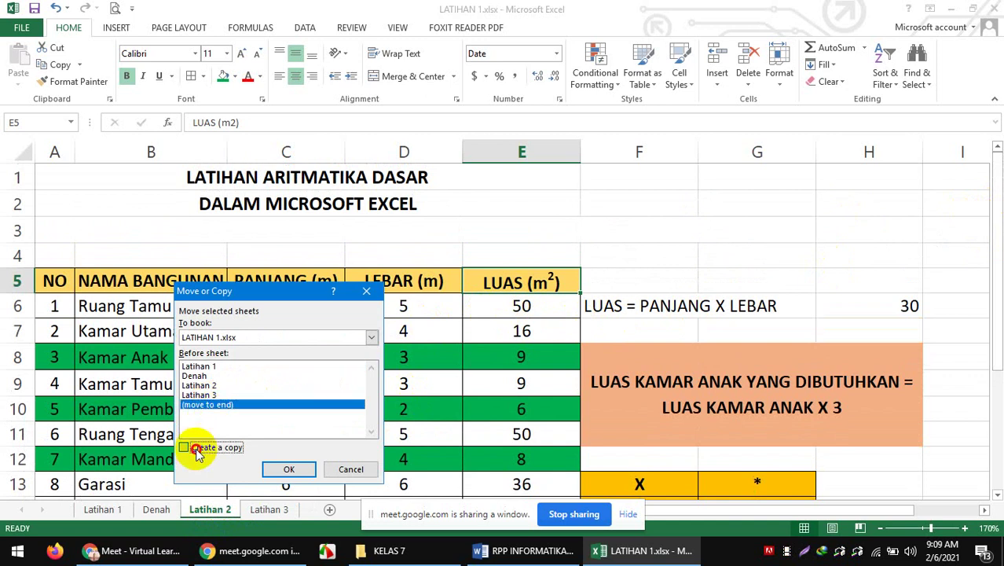
{"action": "left_click", "coordinate": [281, 469]}
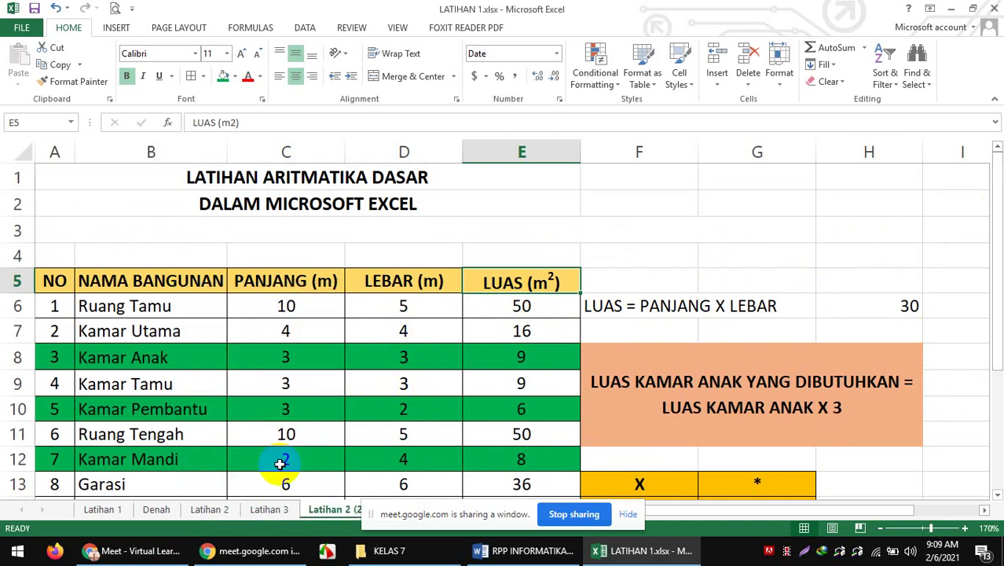
Rename the copied sheet as soal
{"action": "double_click", "coordinate": [328, 509]}
{"action": "type", "text": "soal"}
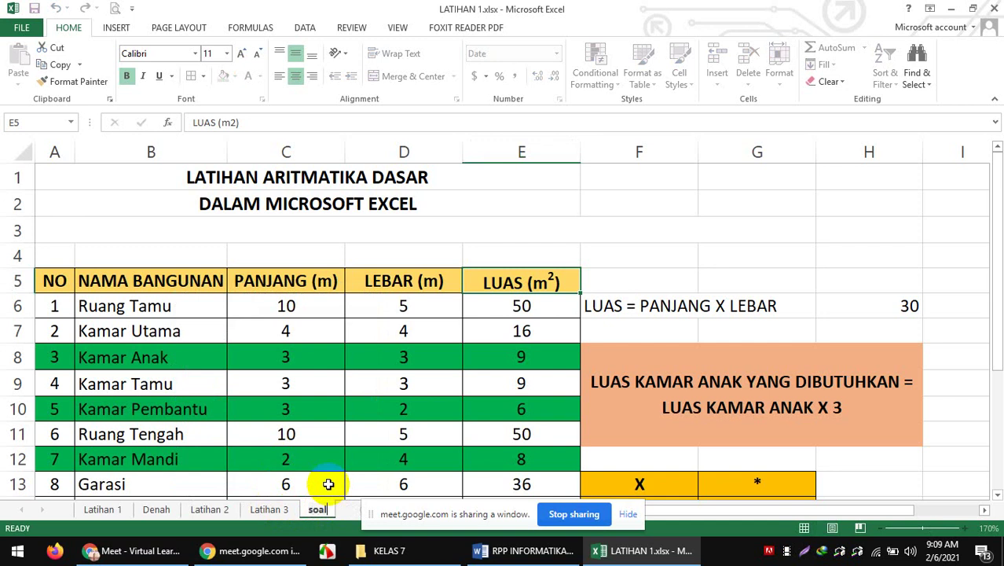
{"action": "key", "text": "Return"}
Delete columns F to H with the notes beside the table on the soal sheet
{"action": "left_click", "coordinate": [559, 328]}
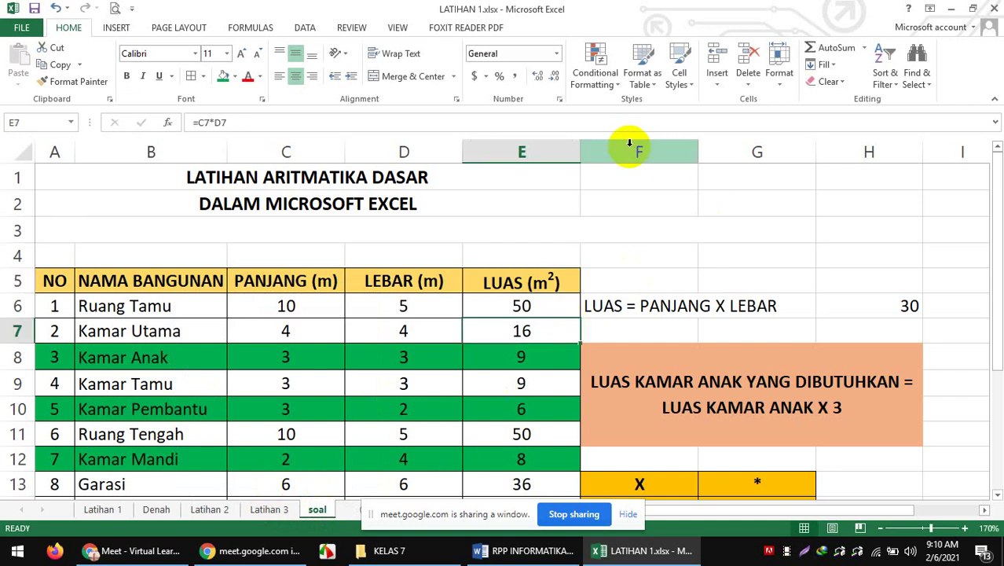
{"action": "left_click_drag", "start_coordinate": [634, 150], "coordinate": [869, 150]}
{"action": "right_click", "coordinate": [870, 152]}
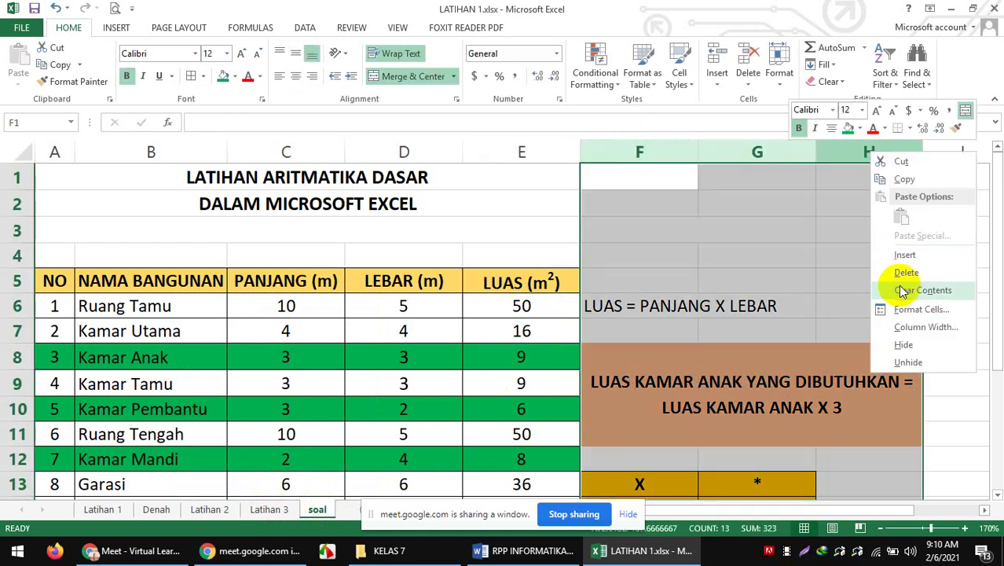
{"action": "left_click", "coordinate": [906, 272]}
{"action": "left_click", "coordinate": [793, 309]}
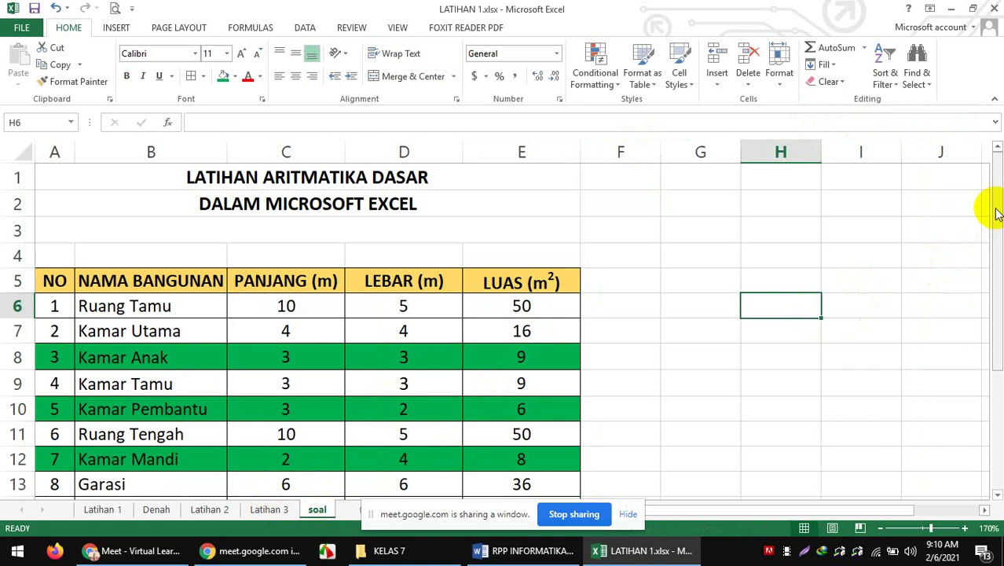
Remove the green fill from the Kamar Anak to Kamar Mandi rows, A8:E12
{"action": "left_click_drag", "start_coordinate": [997, 206], "coordinate": [997, 224]}
{"action": "left_click_drag", "start_coordinate": [55, 331], "coordinate": [479, 428]}
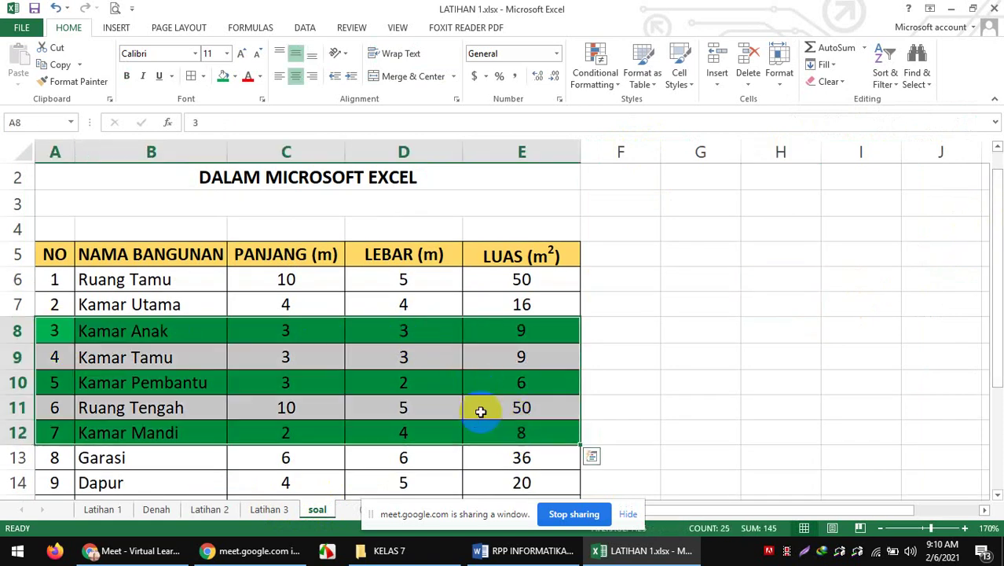
{"action": "left_click", "coordinate": [235, 77]}
{"action": "left_click", "coordinate": [253, 207]}
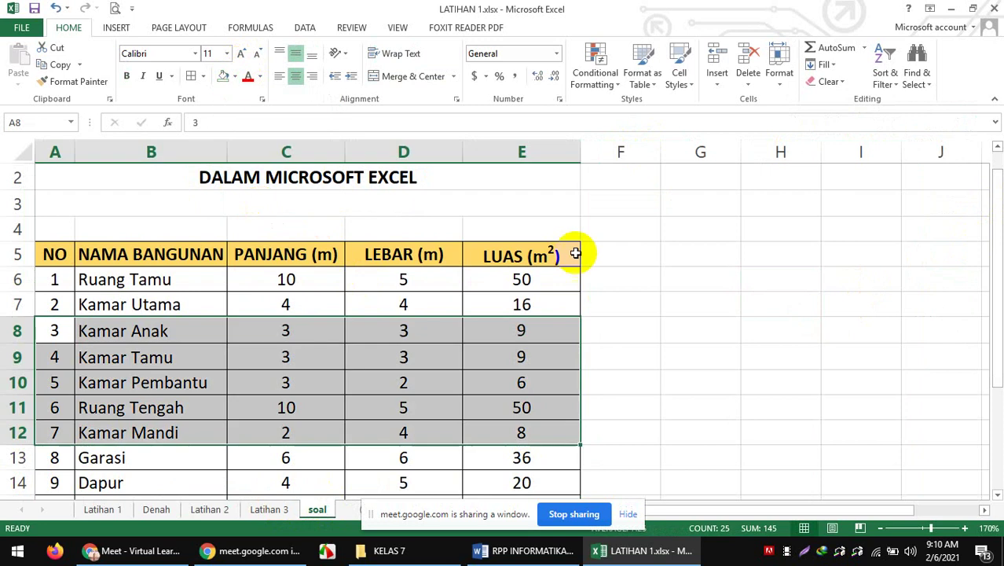
{"action": "left_click", "coordinate": [735, 278]}
Clear the LUAS (m2) formulas in E6:E16, keeping the lengths, widths and the Luas seluruh tanah formula
{"action": "left_click_drag", "start_coordinate": [993, 205], "coordinate": [989, 181]}
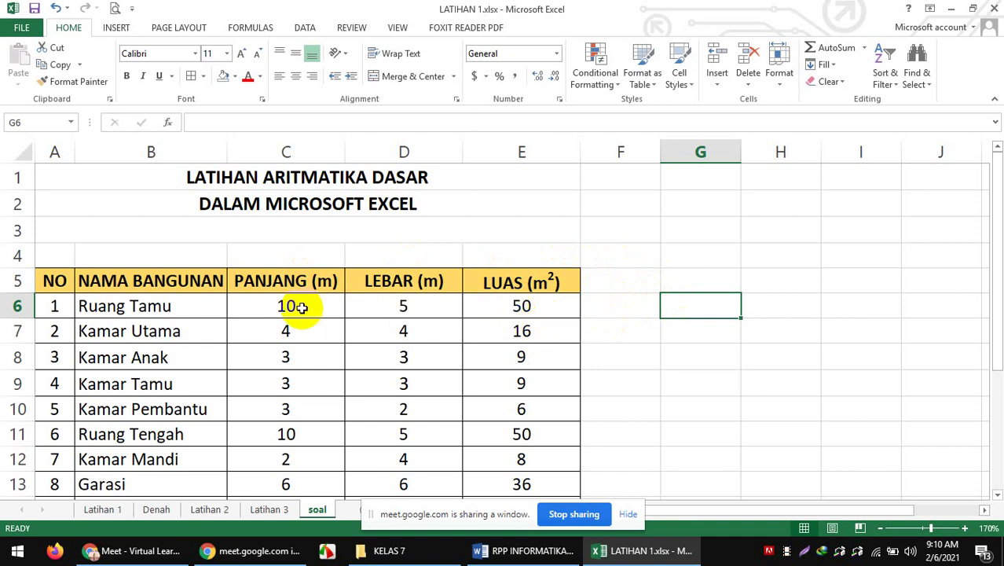
{"action": "left_click_drag", "start_coordinate": [298, 308], "coordinate": [297, 464]}
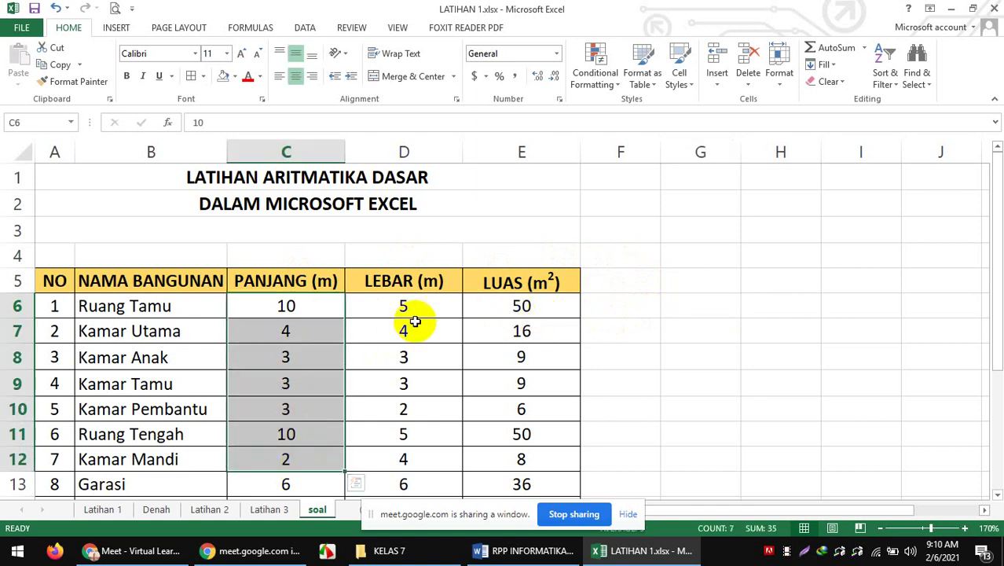
{"action": "left_click_drag", "start_coordinate": [416, 307], "coordinate": [418, 476]}
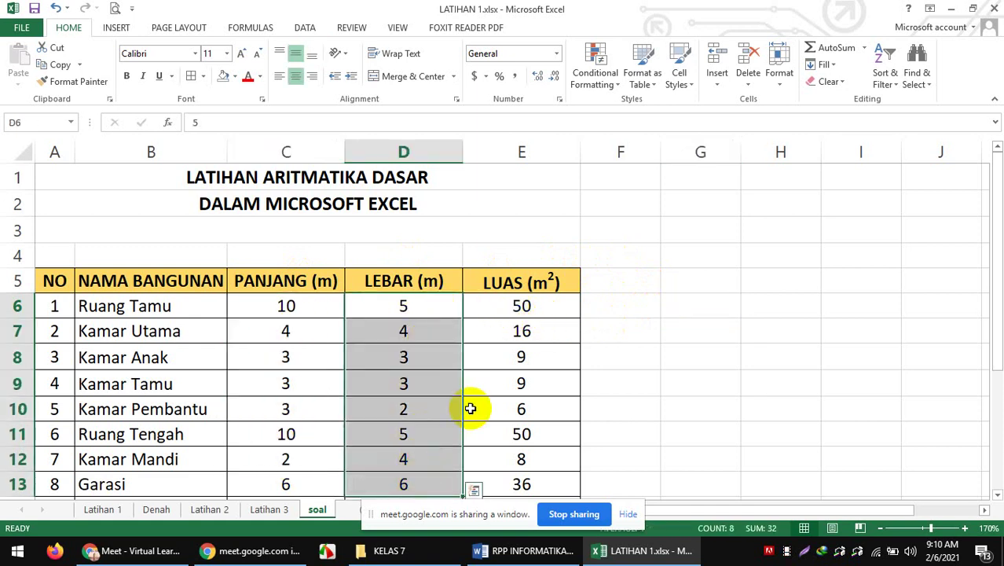
{"action": "left_click_drag", "start_coordinate": [552, 307], "coordinate": [536, 455]}
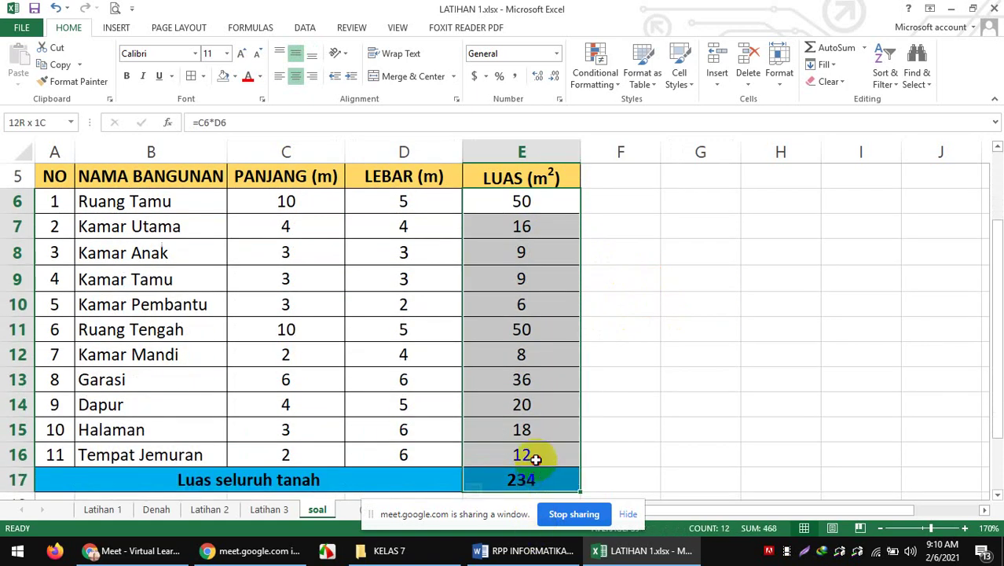
{"action": "key", "text": "Delete"}
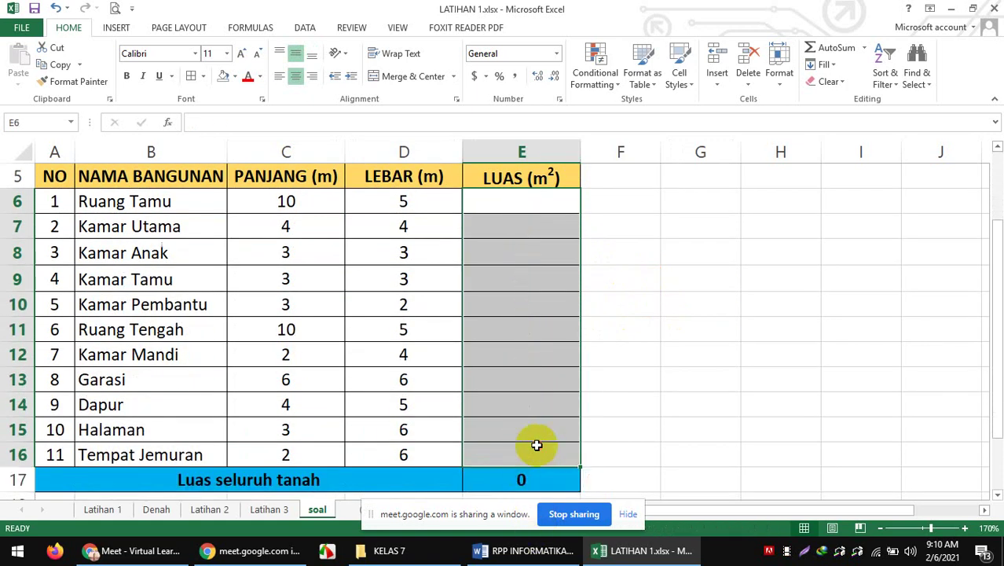
{"action": "left_click", "coordinate": [528, 477]}
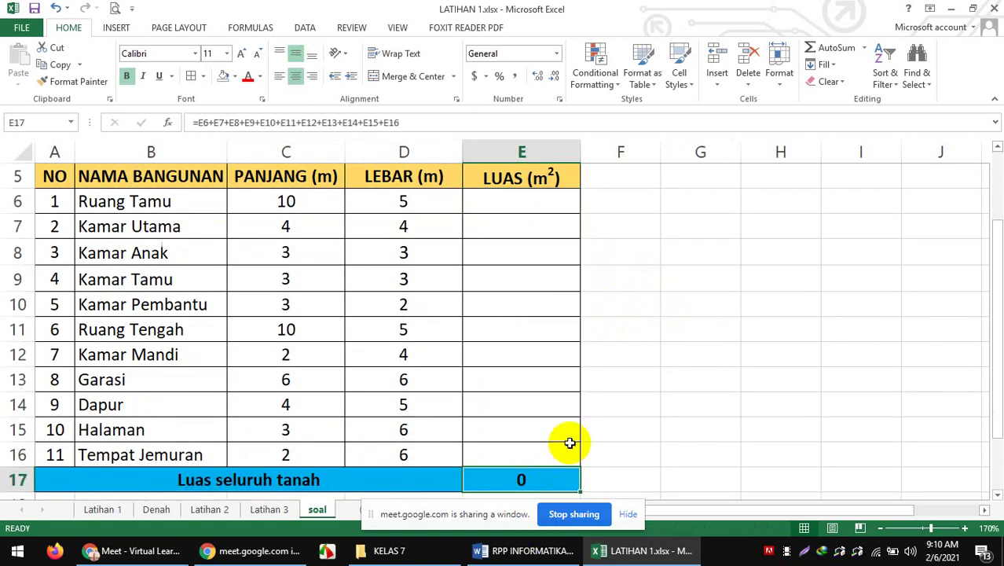
{"action": "left_click", "coordinate": [655, 381]}
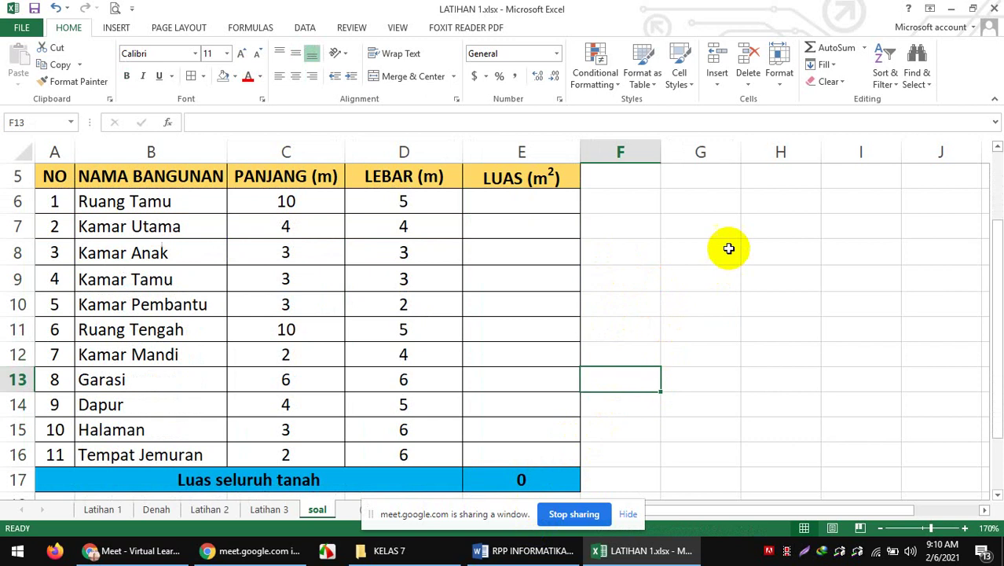
Enter the sample answer "1. Luas Ruang Tamu adalah =C6*D6" in cell F6
{"action": "left_click", "coordinate": [604, 204]}
{"action": "left_click_drag", "start_coordinate": [993, 247], "coordinate": [994, 234]}
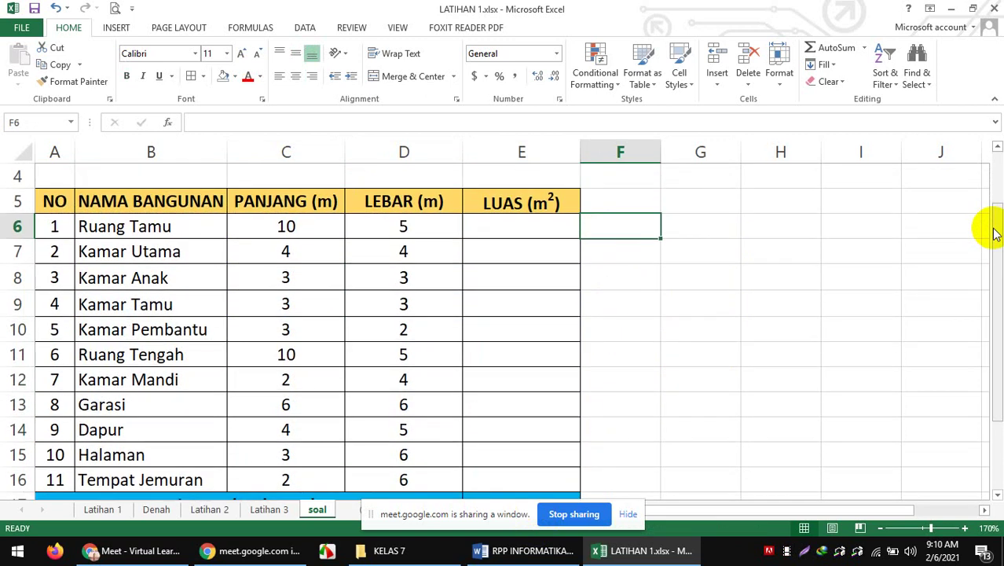
{"action": "type", "text": "1. Luas"}
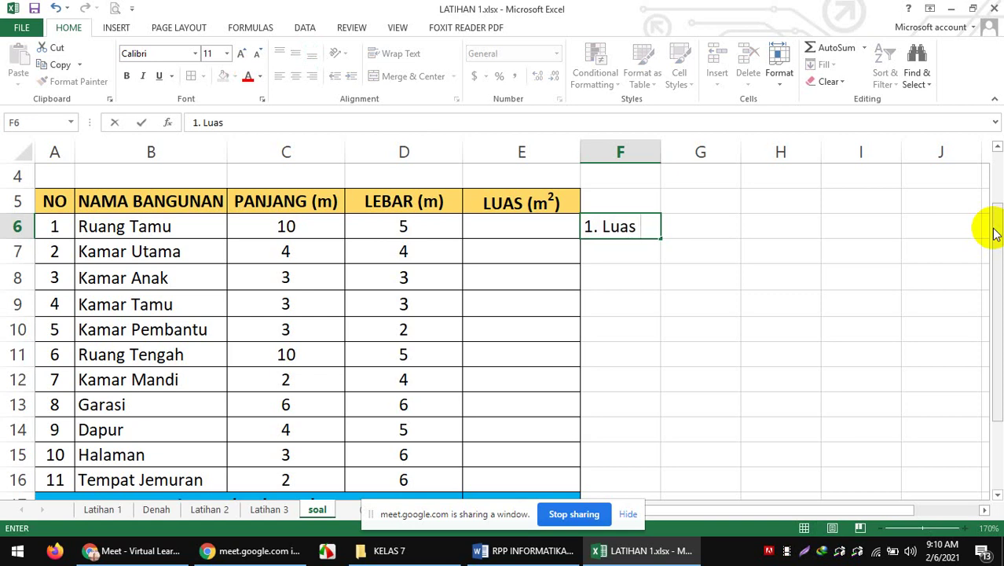
{"action": "type", "text": "Ruang Tamu"}
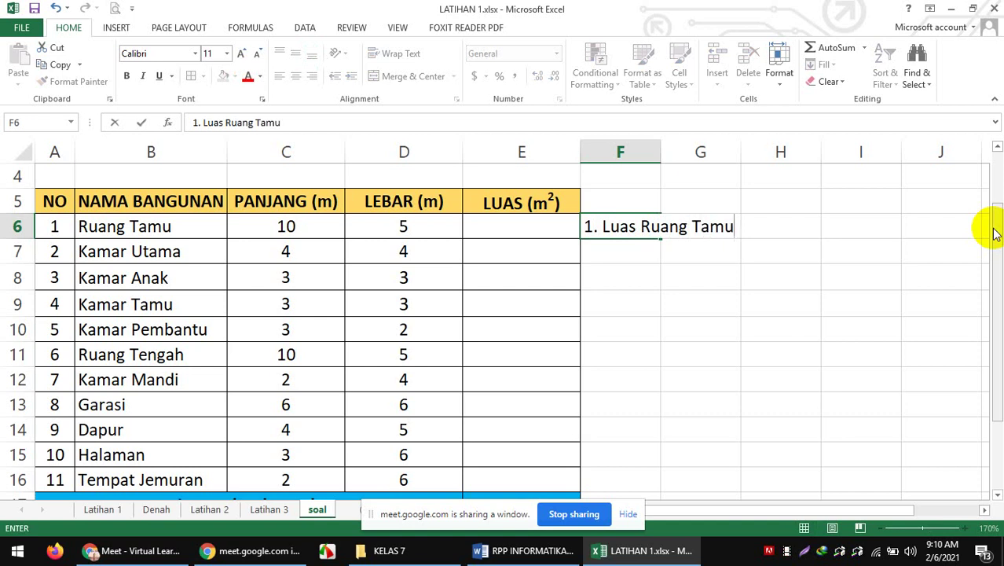
{"action": "type", "text": " ="}
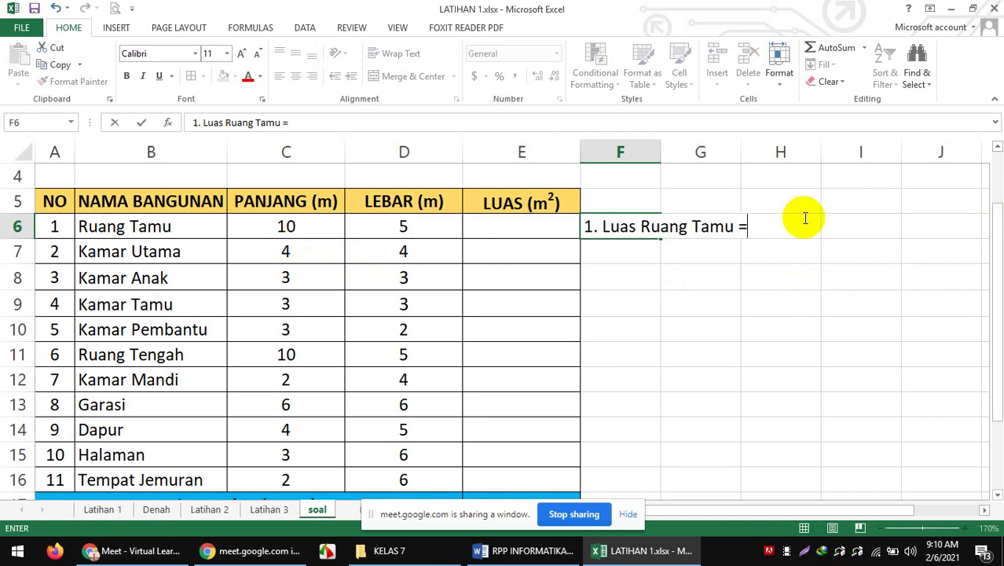
{"action": "key", "text": "BackSpace"}
{"action": "type", "text": "adalah"}
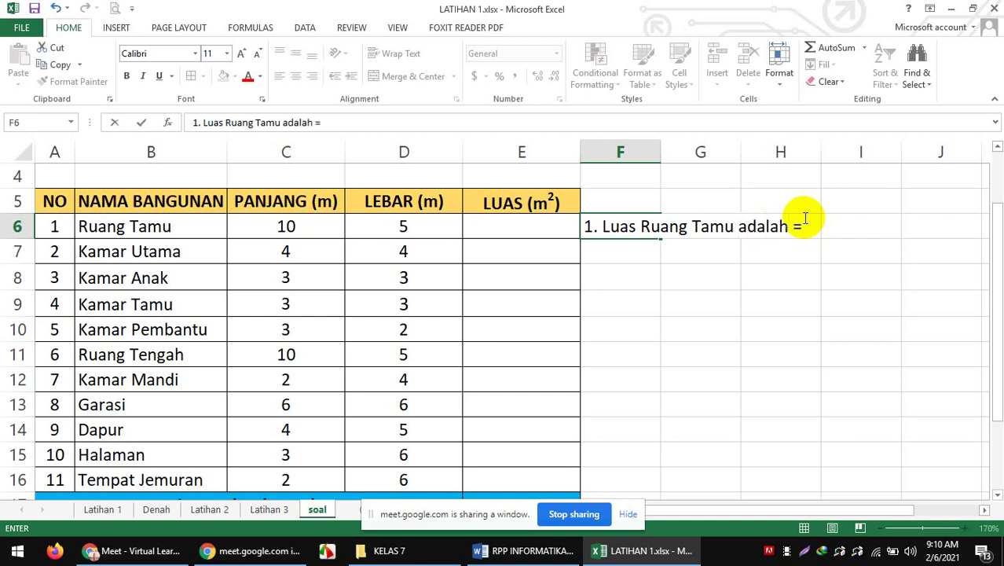
{"action": "type", "text": " =C6*D"}
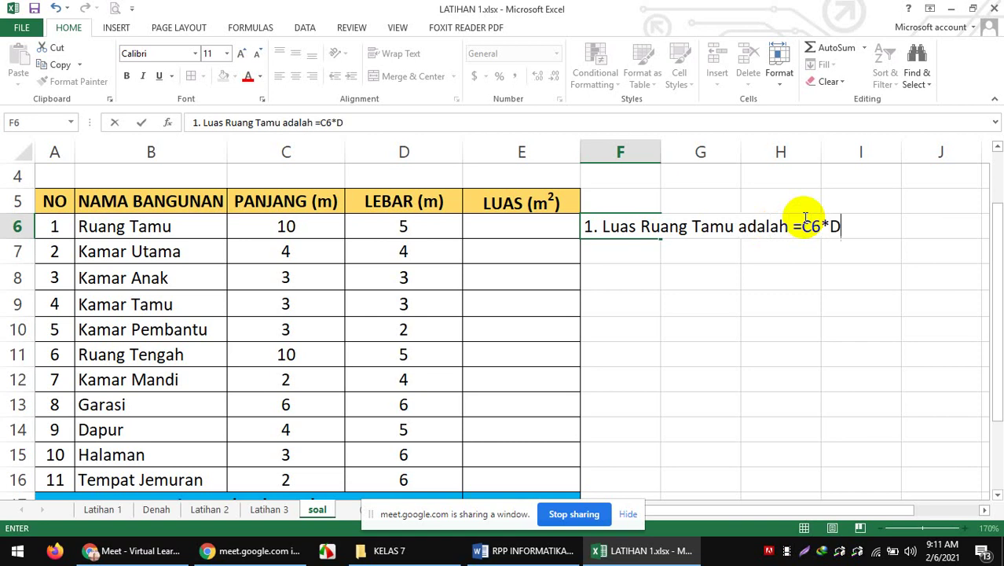
{"action": "type", "text": "6"}
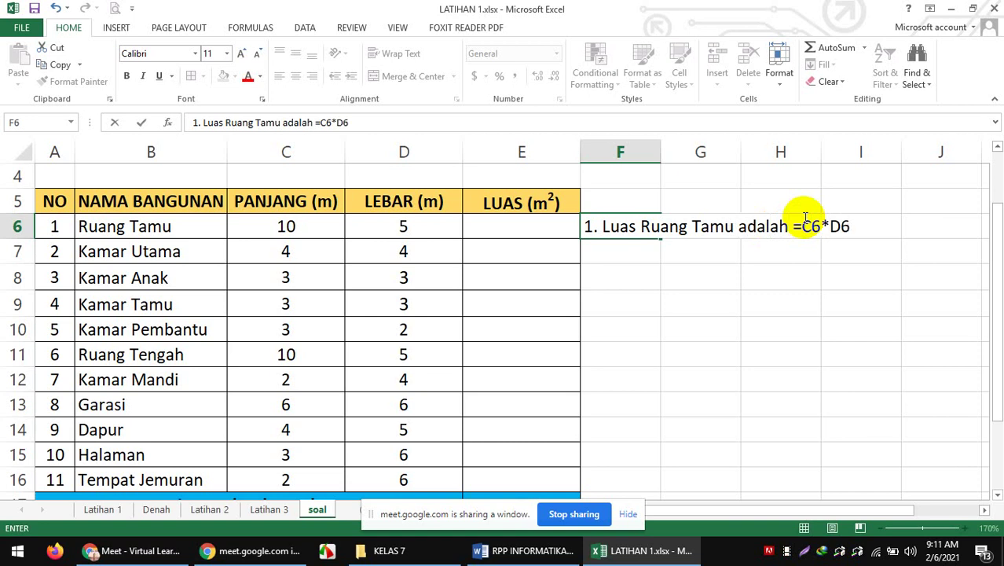
{"action": "left_click", "coordinate": [718, 322]}
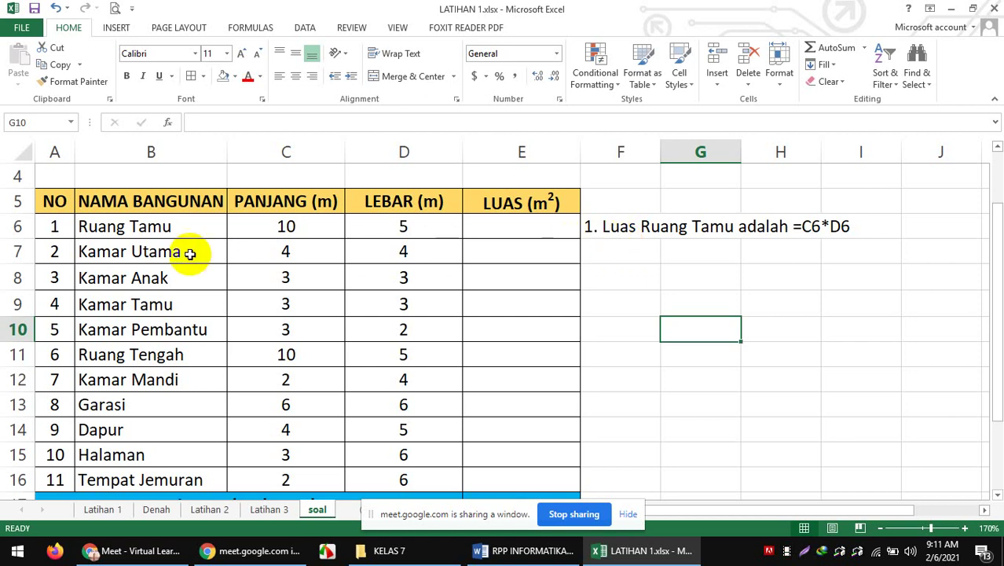
Enter the second sample answer "2. Luas kamar utama adalah =C7*D7" in cell F7
{"action": "left_click", "coordinate": [589, 251]}
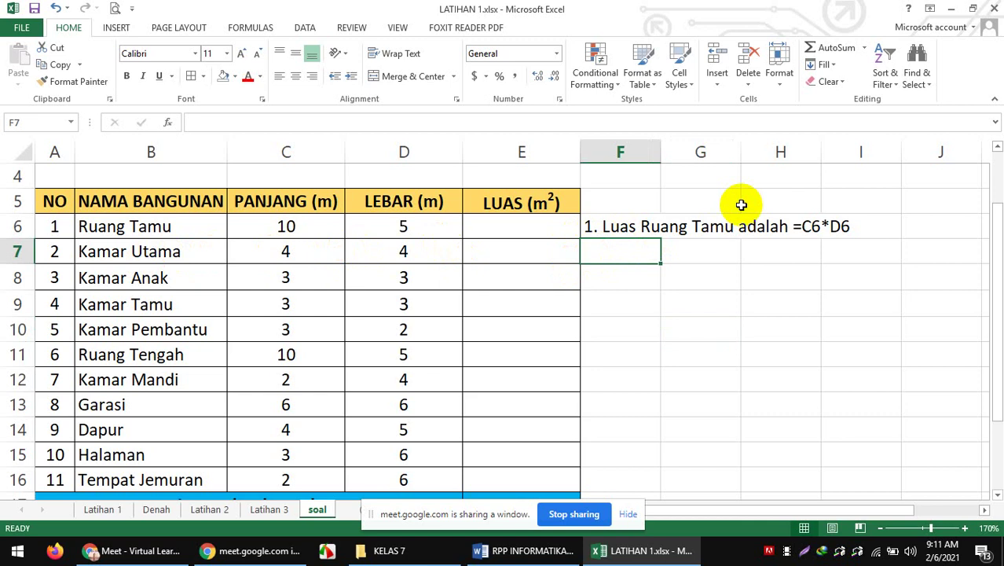
{"action": "type", "text": "2. Luas kamar"}
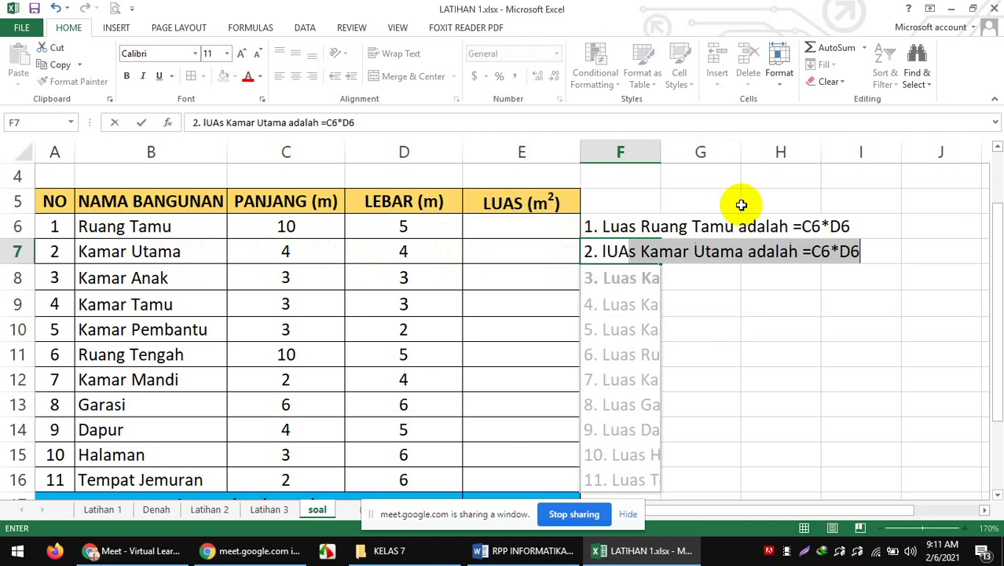
{"action": "type", "text": " utama"}
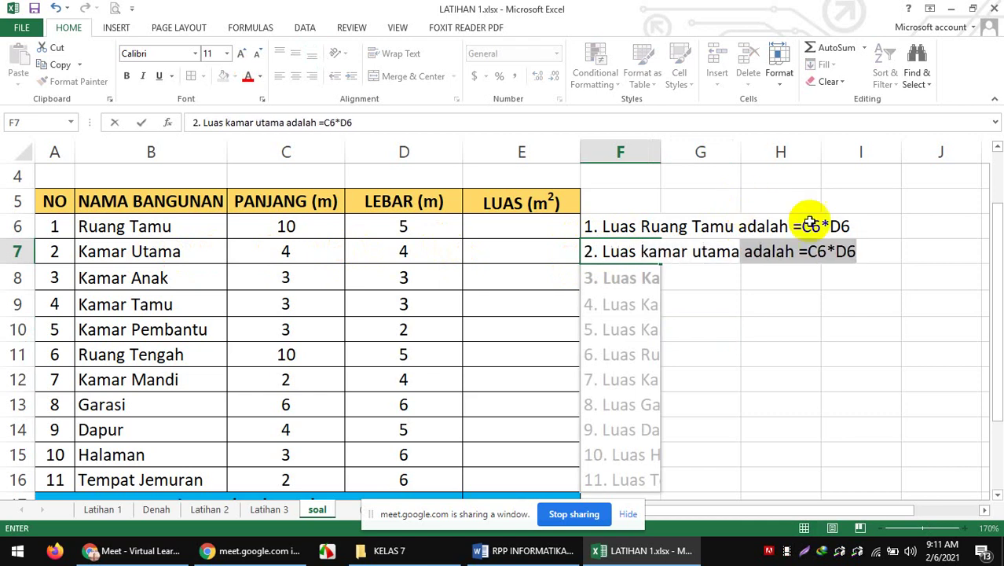
{"action": "left_click", "coordinate": [819, 253]}
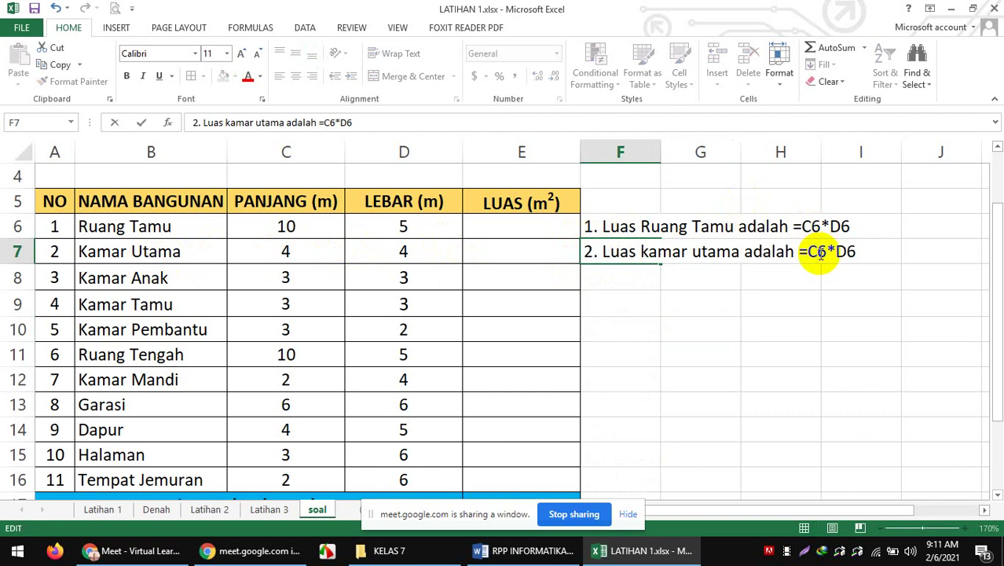
{"action": "key", "text": "Delete"}
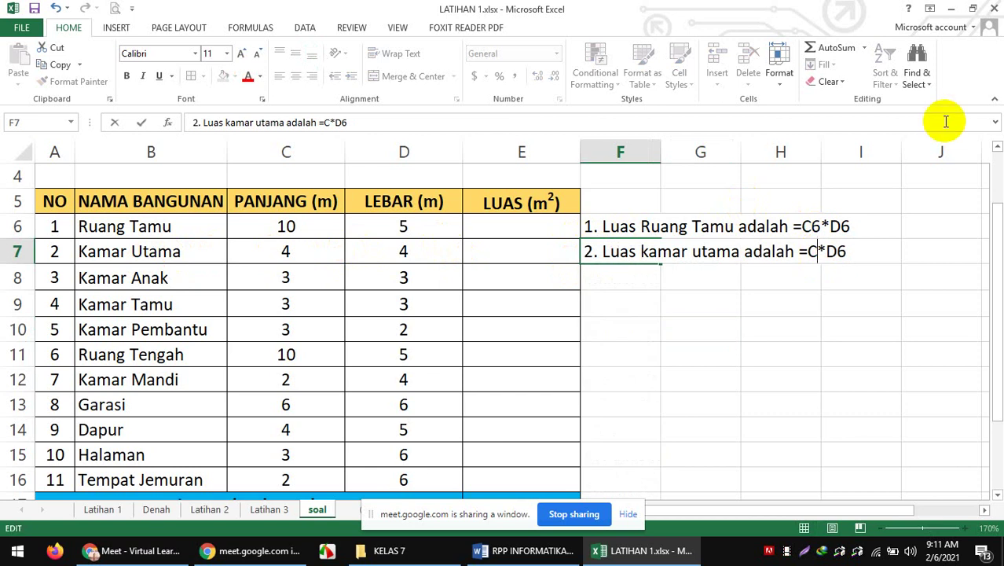
{"action": "type", "text": "7"}
{"action": "left_click", "coordinate": [846, 252]}
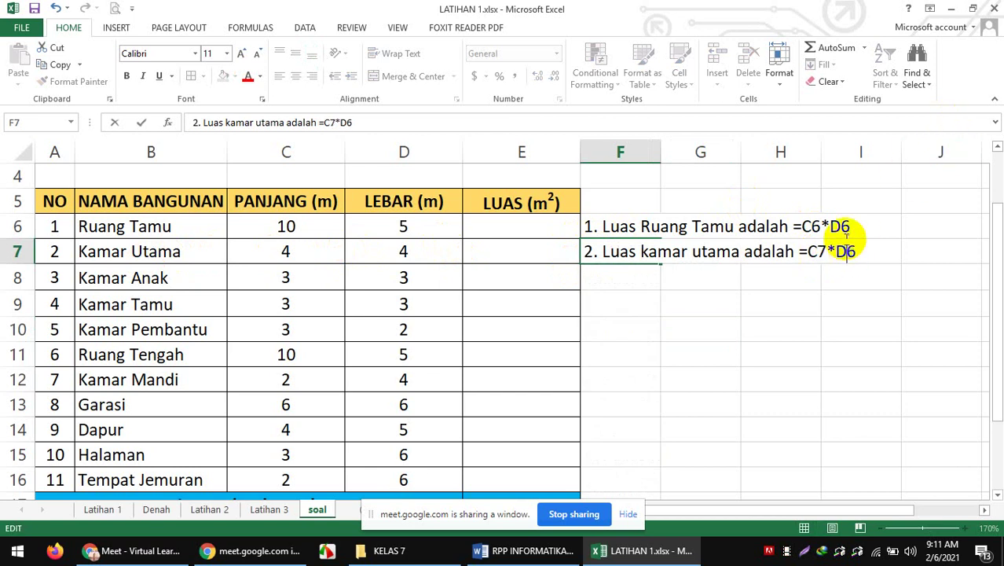
{"action": "type", "text": "7"}
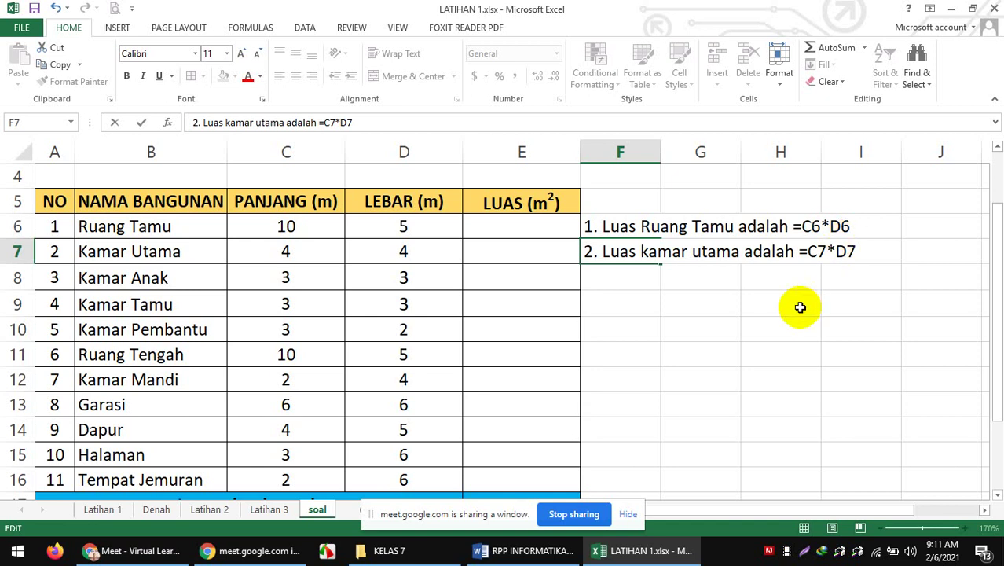
{"action": "left_click", "coordinate": [798, 307]}
Examine the remaining building rows, the kamar anak questions beneath the table, and the empty area cells beside the sample answers
{"action": "scroll", "coordinate": [90, 462], "scroll_direction": "down", "scroll_amount": 1}
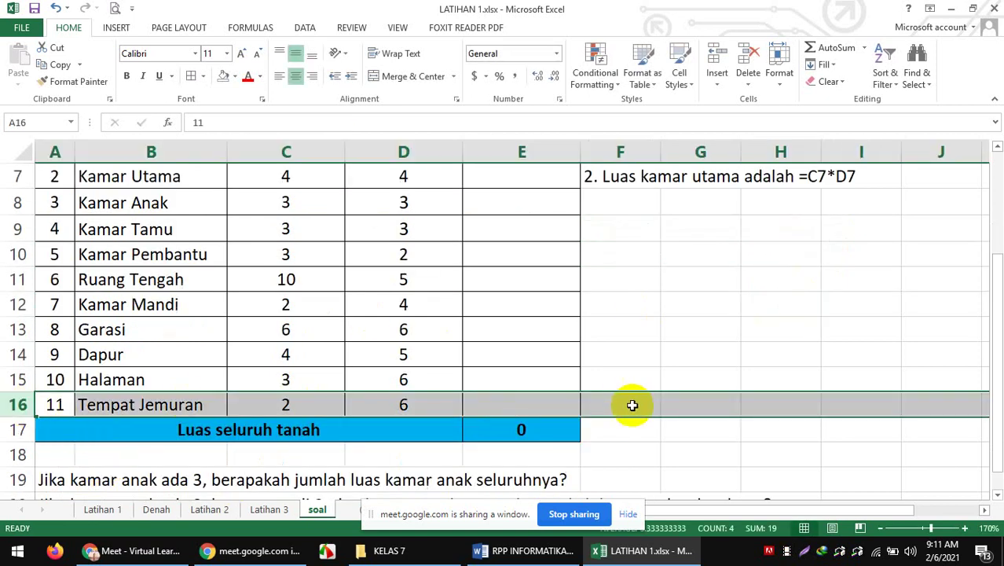
{"action": "left_click", "coordinate": [631, 403]}
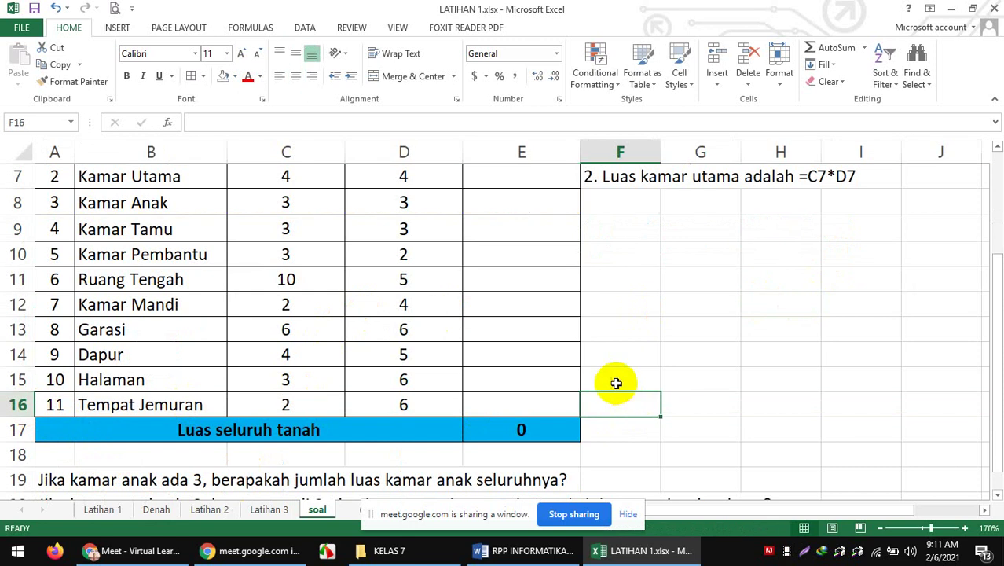
{"action": "scroll", "coordinate": [638, 330], "scroll_direction": "down", "scroll_amount": 2}
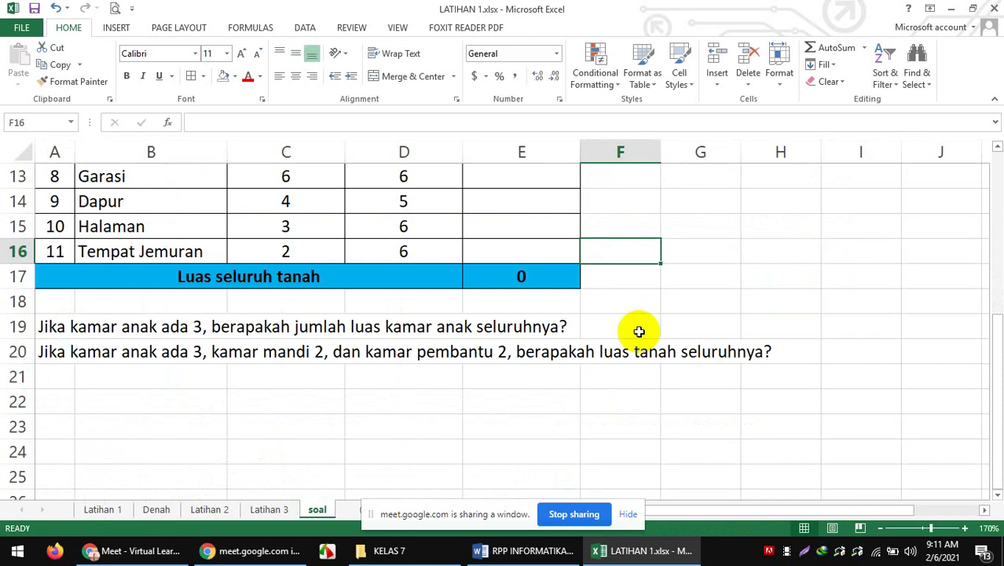
{"action": "left_click_drag", "start_coordinate": [997, 336], "coordinate": [998, 235]}
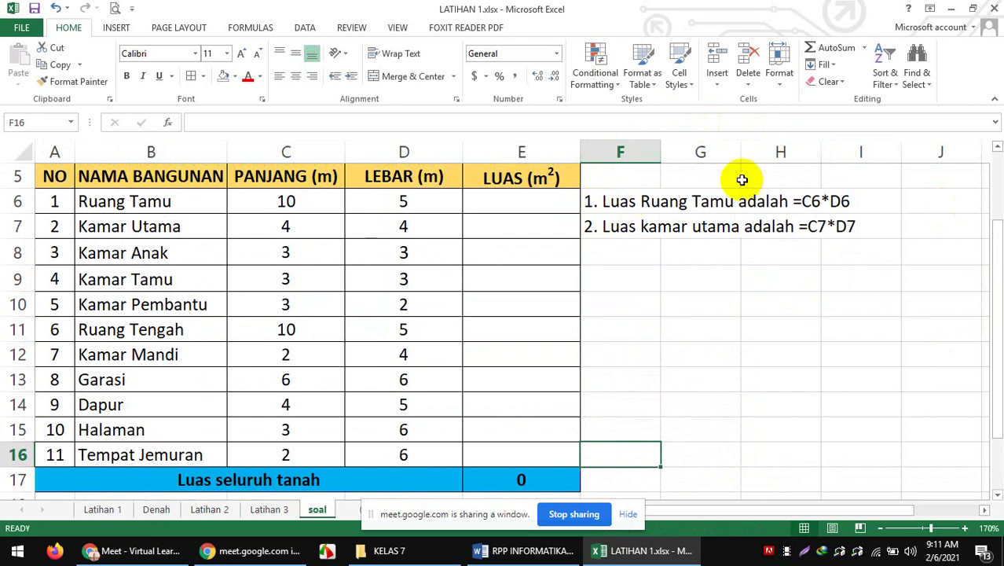
{"action": "left_click", "coordinate": [512, 203]}
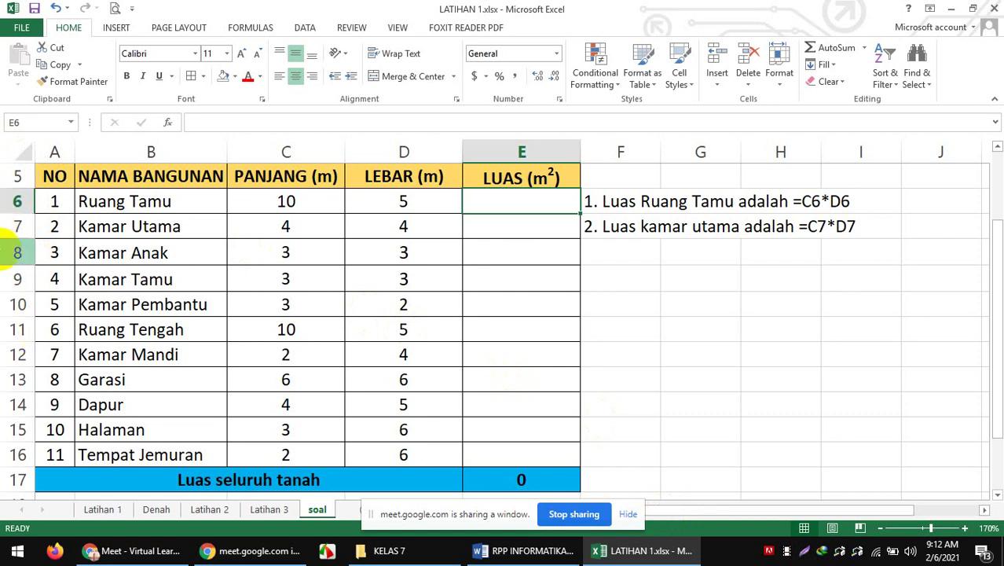
{"action": "left_click", "coordinate": [35, 199]}
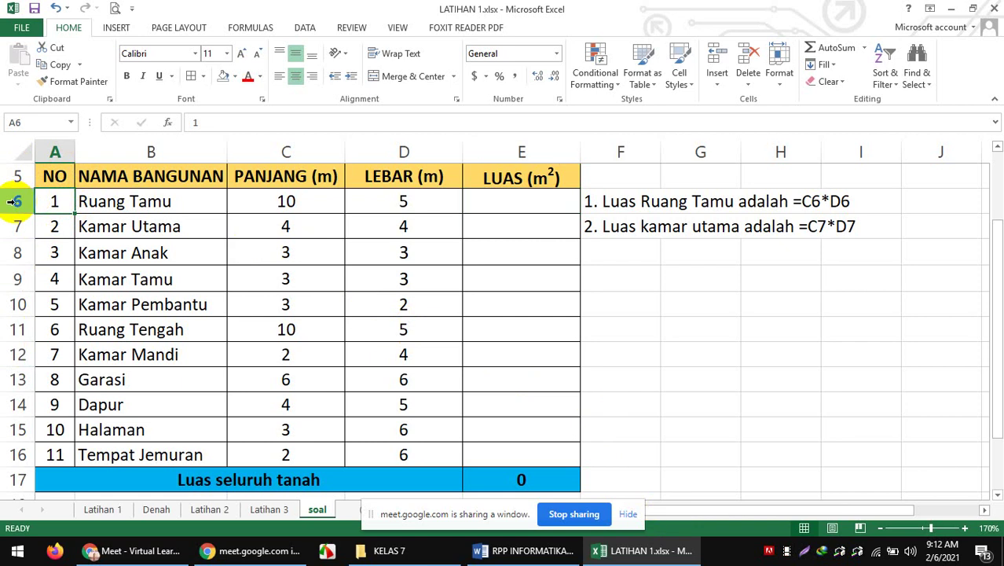
{"action": "left_click", "coordinate": [818, 512]}
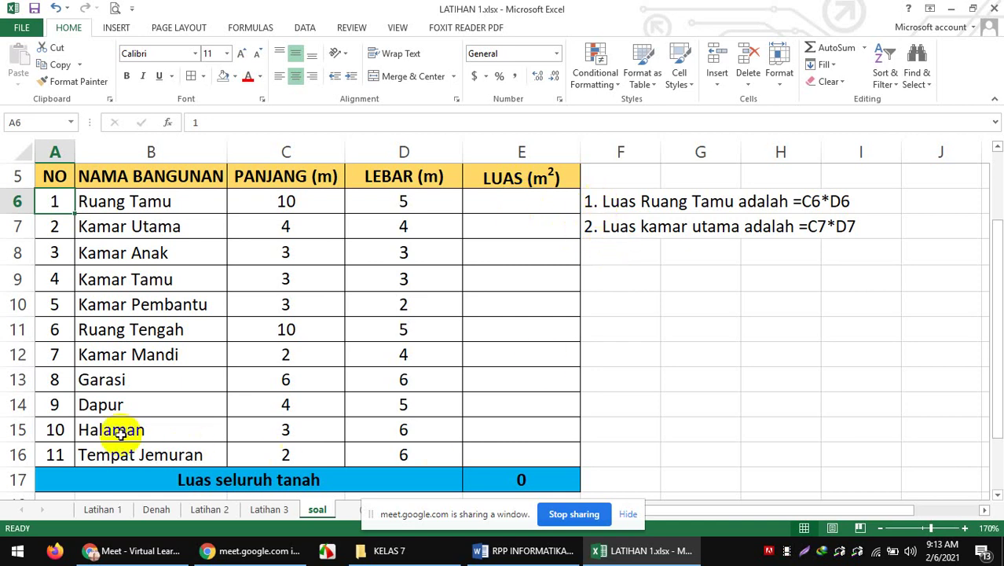
{"action": "left_click", "coordinate": [624, 455]}
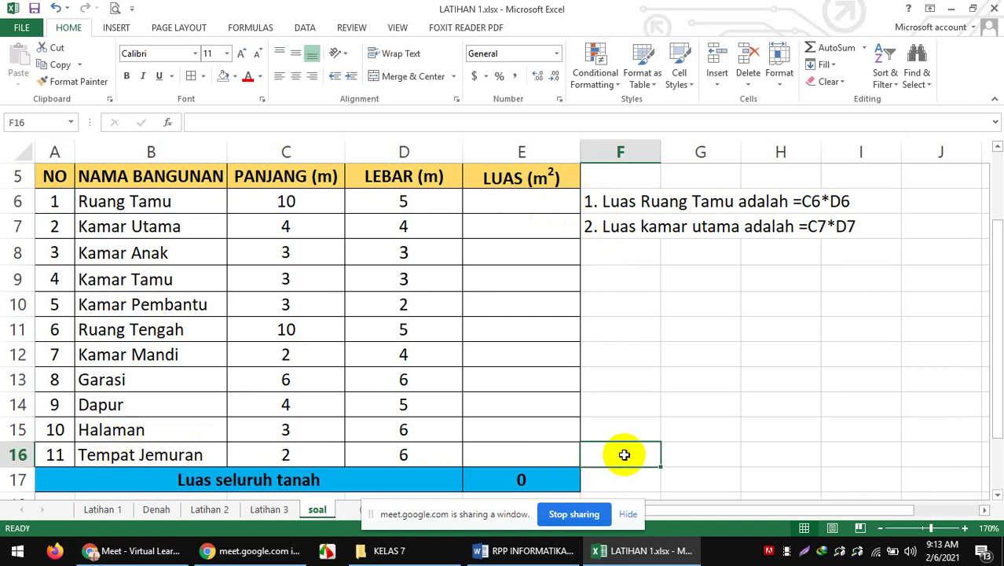
Enter the sample answer "11. Tempat Jemuran adalah =C16*D16" in cell F16
{"action": "type", "text": "11."}
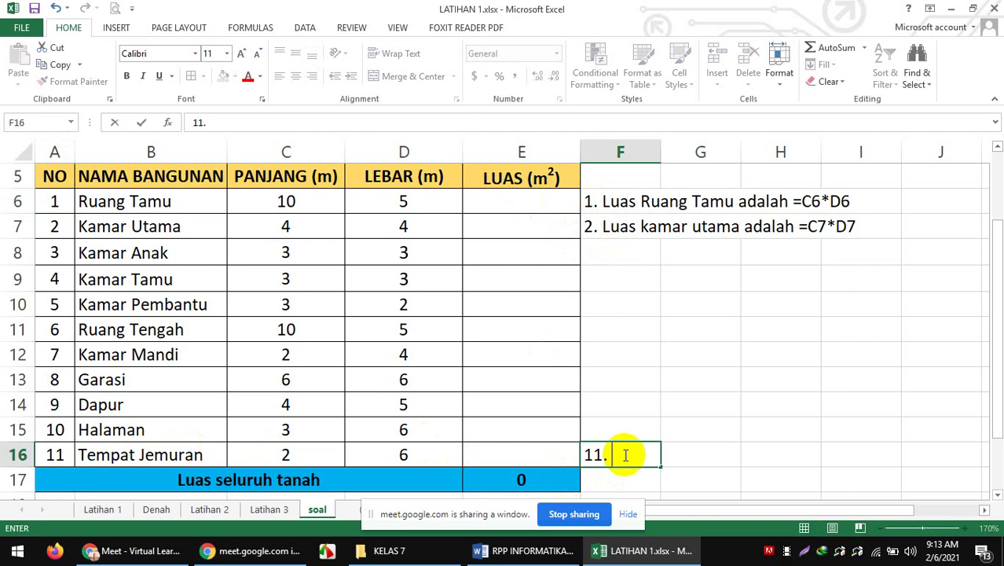
{"action": "type", "text": " Tempa"}
{"action": "key", "text": "BackSpace"}
{"action": "type", "text": "pa"}
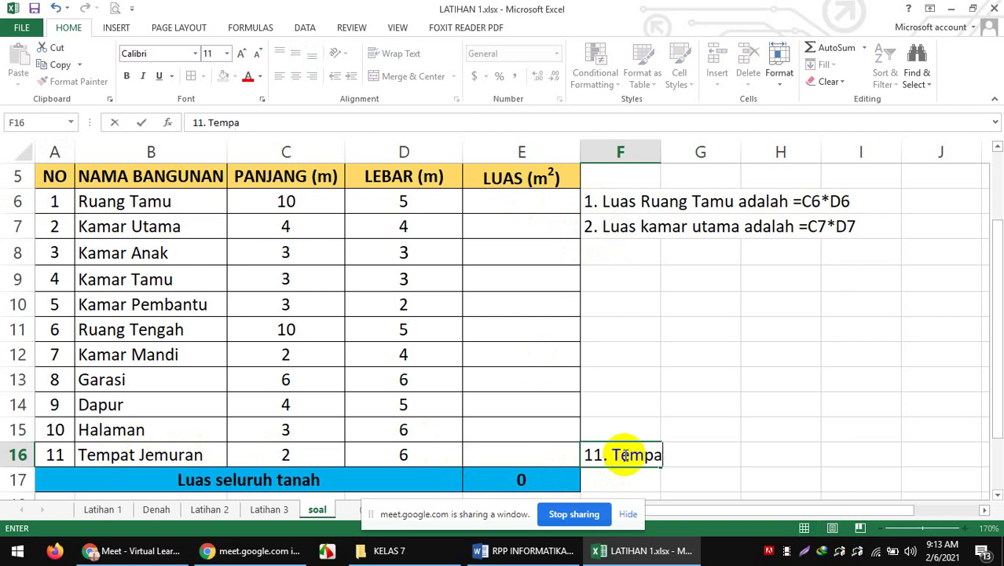
{"action": "type", "text": "t Jemuran"}
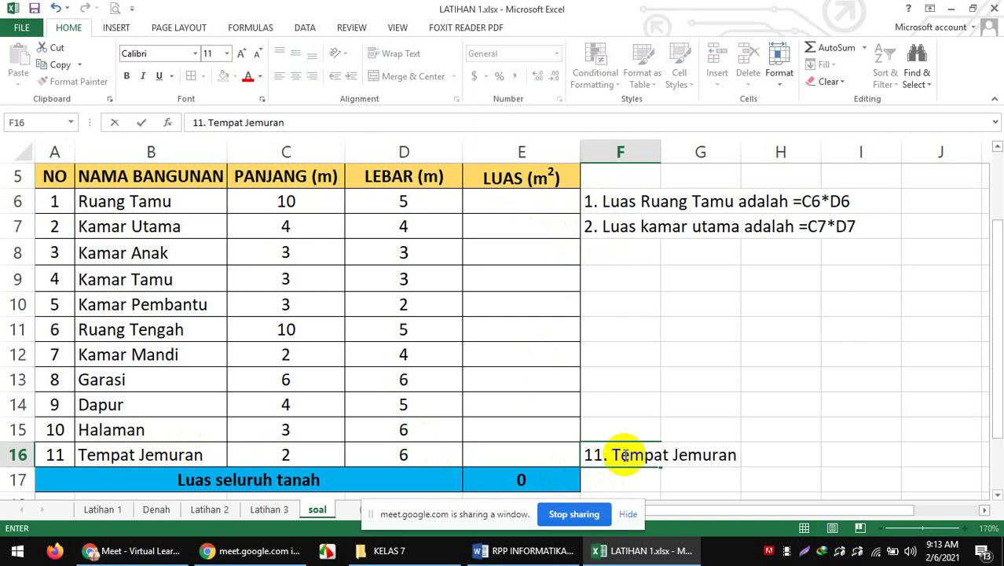
{"action": "type", "text": " adalah"}
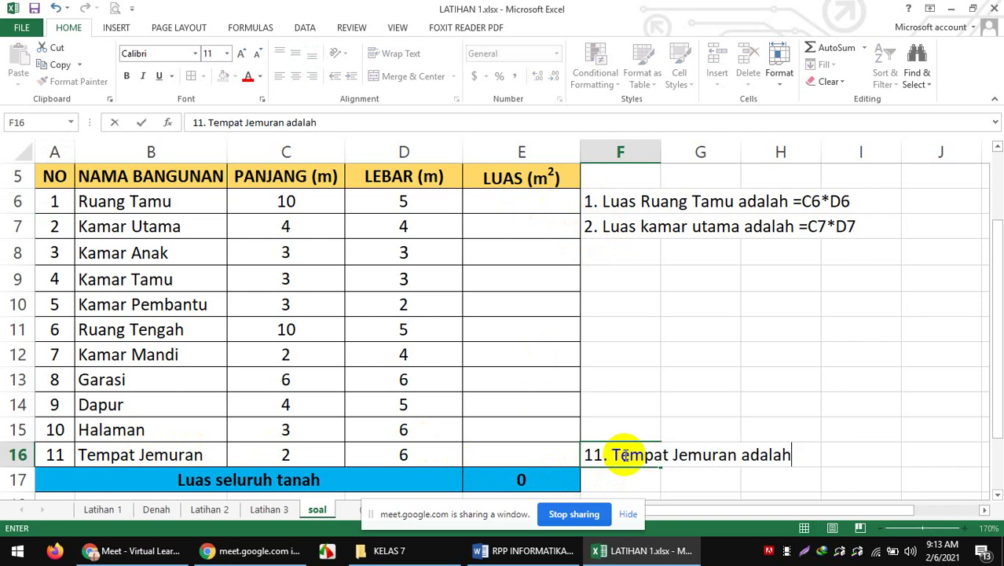
{"action": "type", "text": " ="}
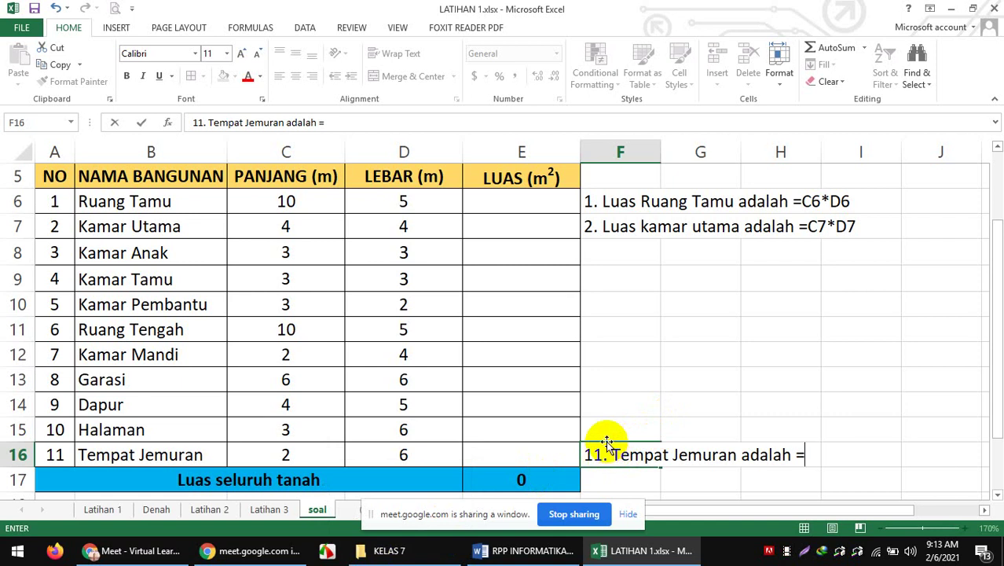
{"action": "type", "text": "C16*"}
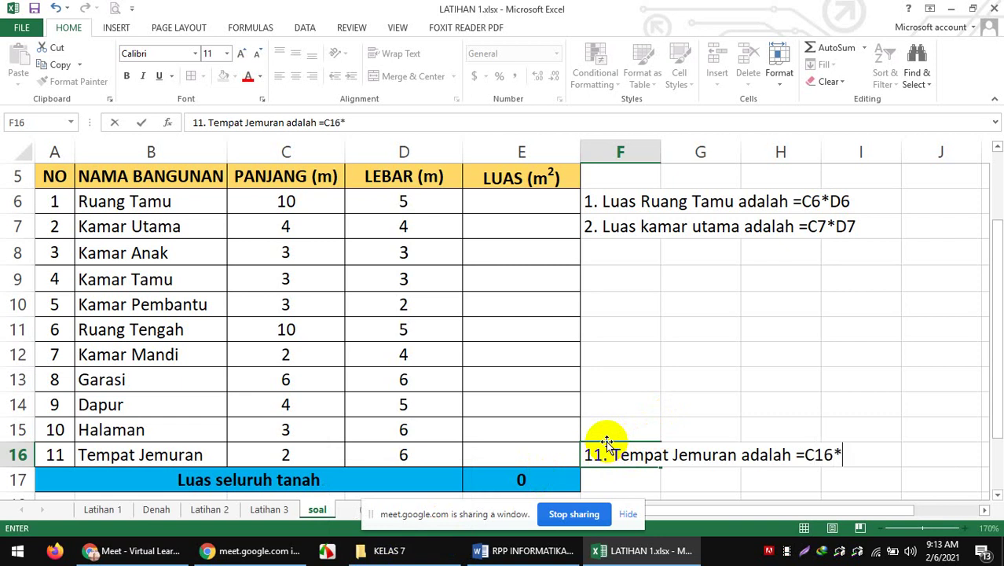
{"action": "type", "text": "D16"}
{"action": "key", "text": "Return"}
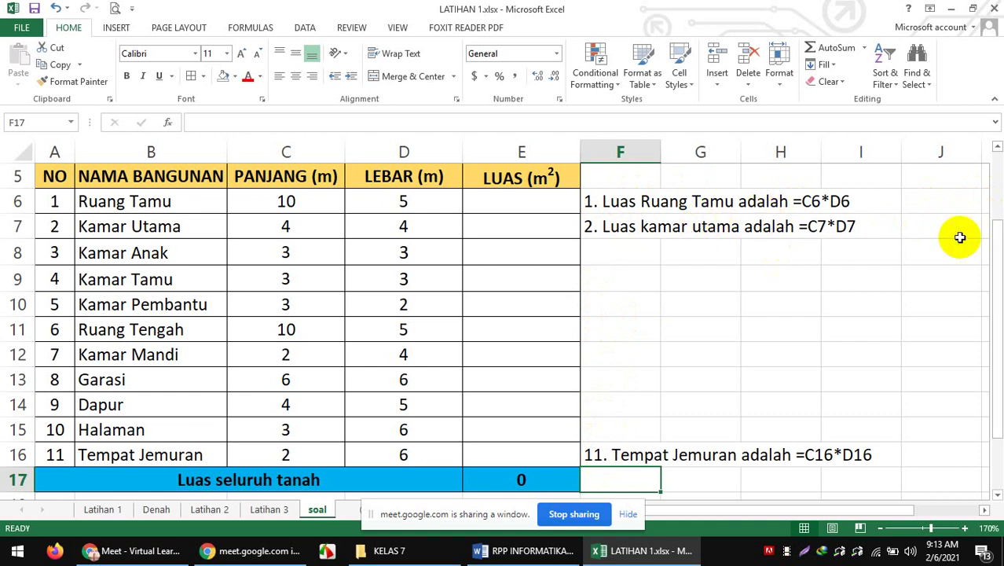
Enter the unfinished total answer "Luas seluruh tanah =" in cell F17
{"action": "left_click_drag", "start_coordinate": [996, 240], "coordinate": [995, 250]}
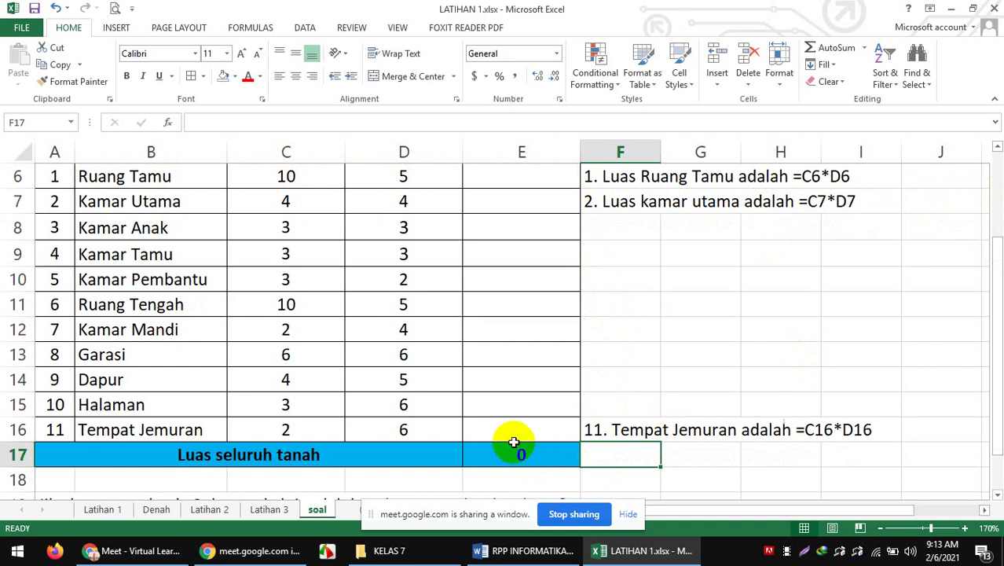
{"action": "double_click", "coordinate": [616, 451]}
{"action": "type", "text": "Luas sel"}
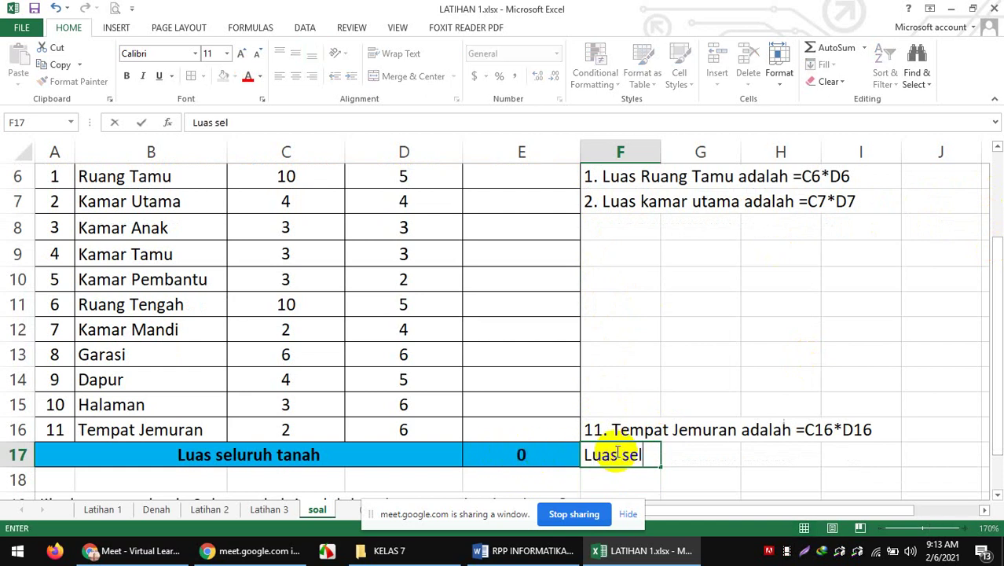
{"action": "type", "text": "uruh tana"}
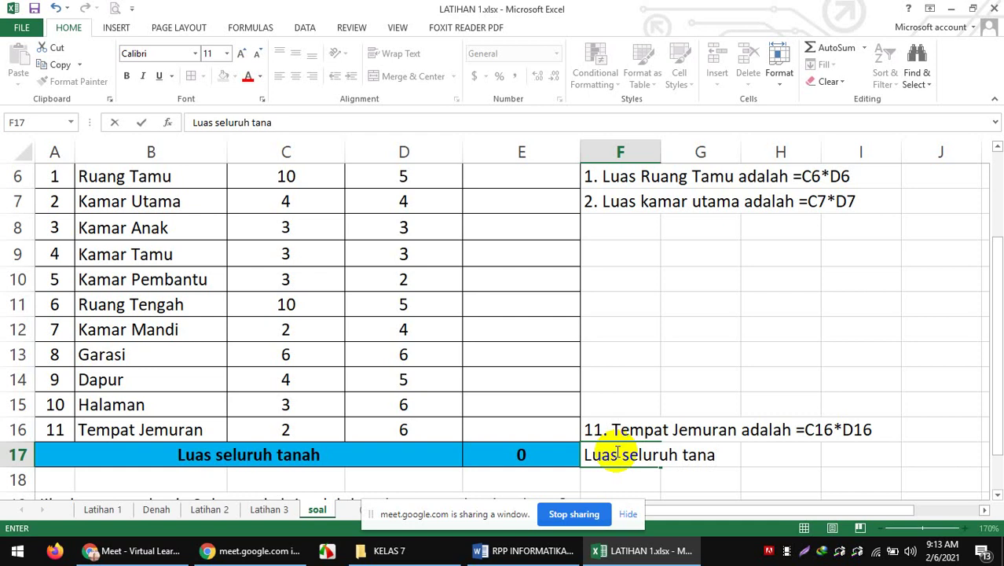
{"action": "type", "text": "h ="}
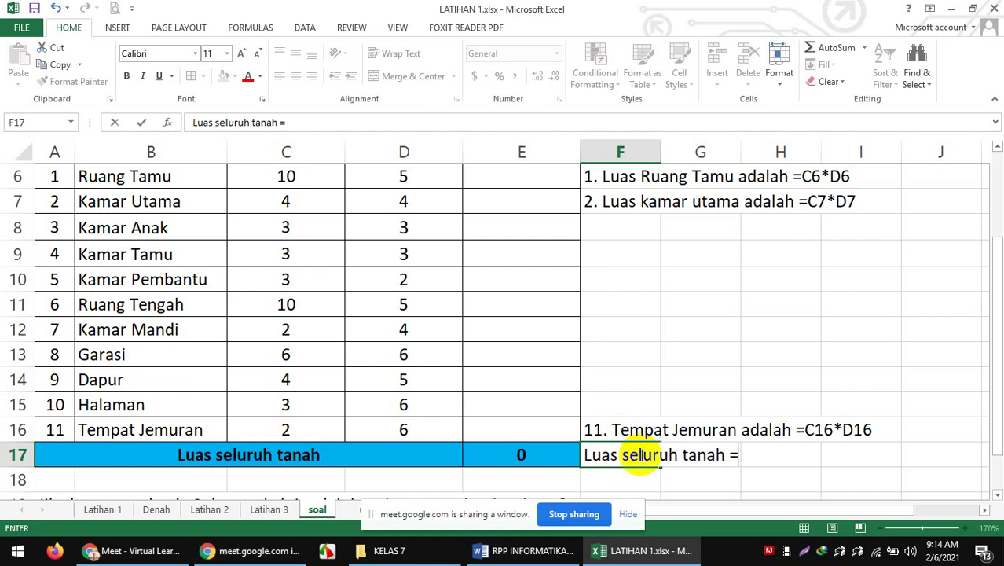
{"action": "left_click_drag", "start_coordinate": [998, 262], "coordinate": [997, 238]}
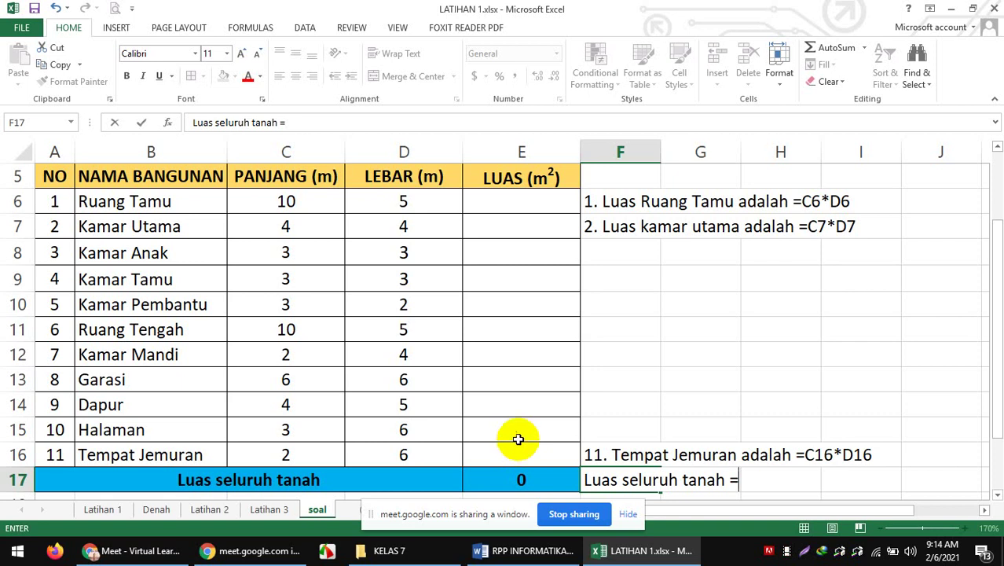
{"action": "left_click", "coordinate": [511, 199]}
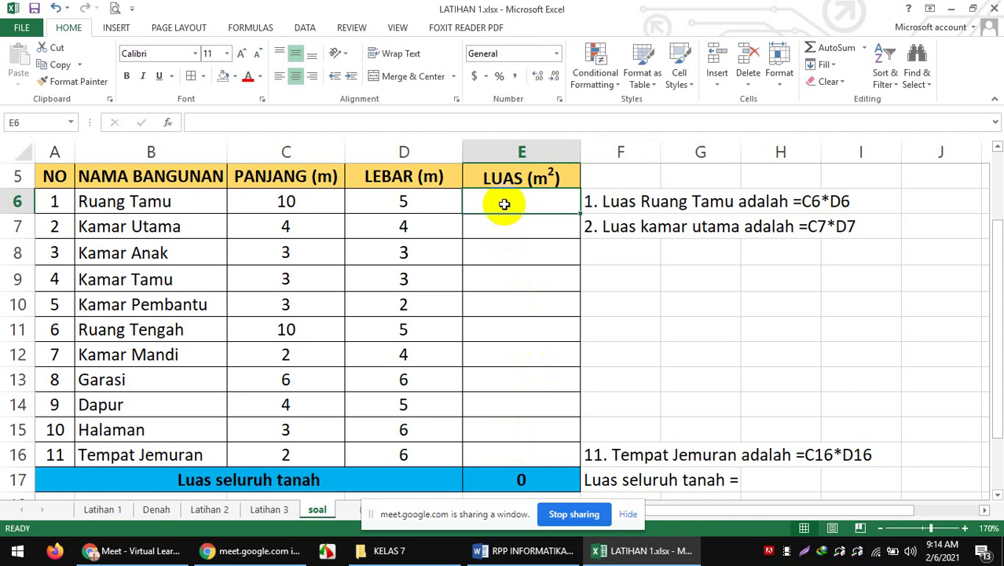
Examine the empty LUAS (m2) cells E6:E16, the sample answers in F6:F7 and the unfinished total answer
{"action": "left_click_drag", "start_coordinate": [504, 204], "coordinate": [486, 446]}
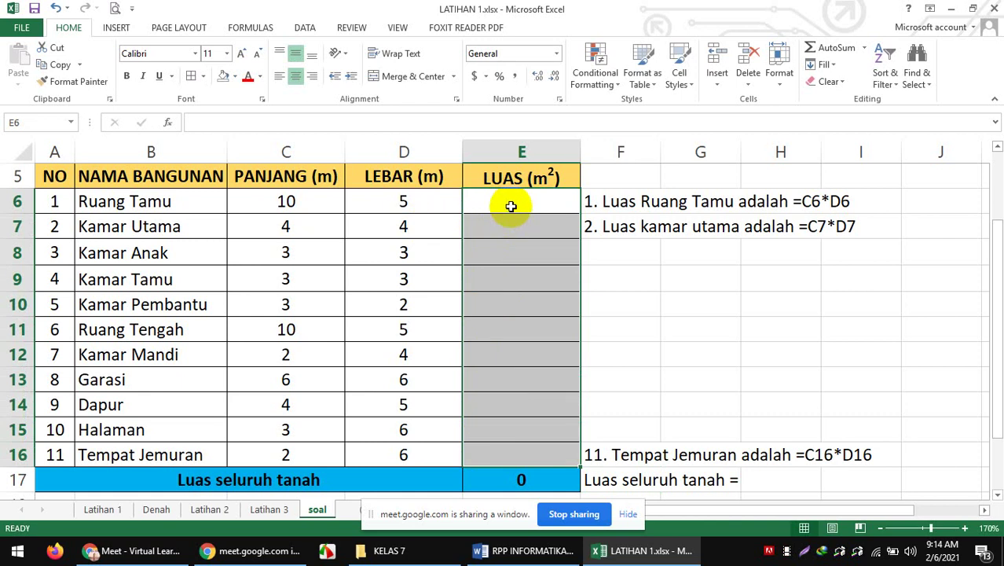
{"action": "left_click", "coordinate": [621, 201]}
{"action": "left_click_drag", "start_coordinate": [621, 202], "coordinate": [878, 226]}
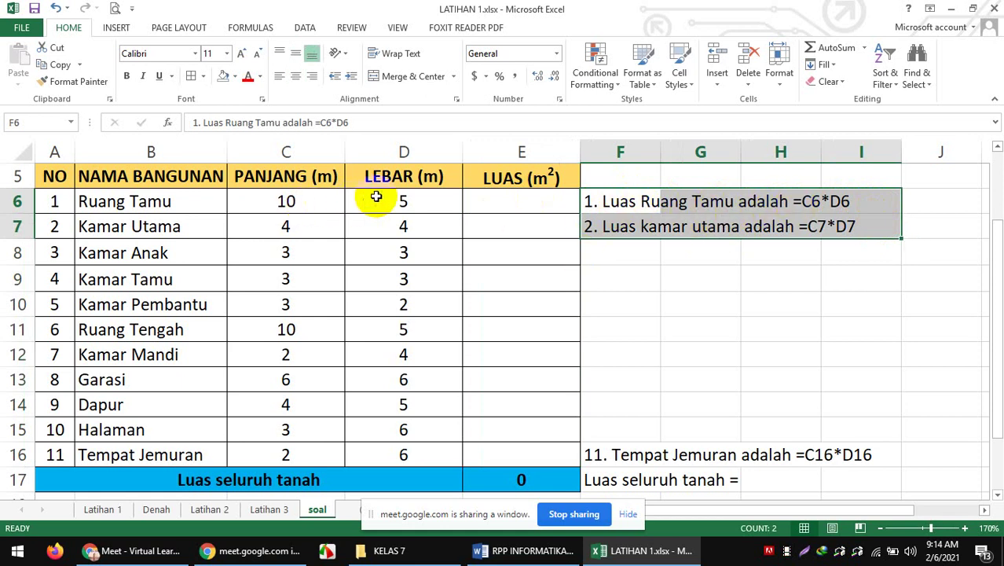
{"action": "left_click", "coordinate": [648, 273]}
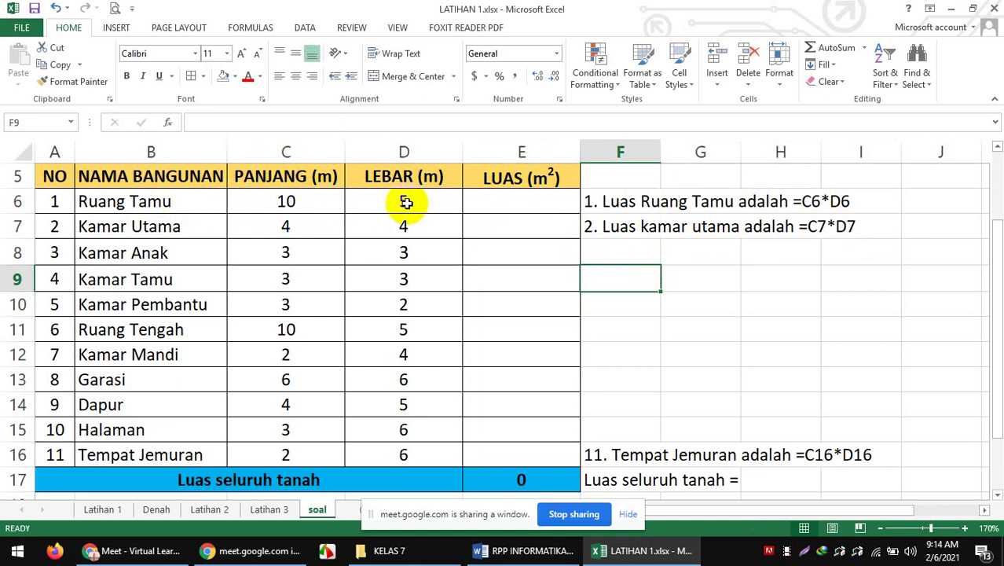
{"action": "left_click", "coordinate": [721, 270]}
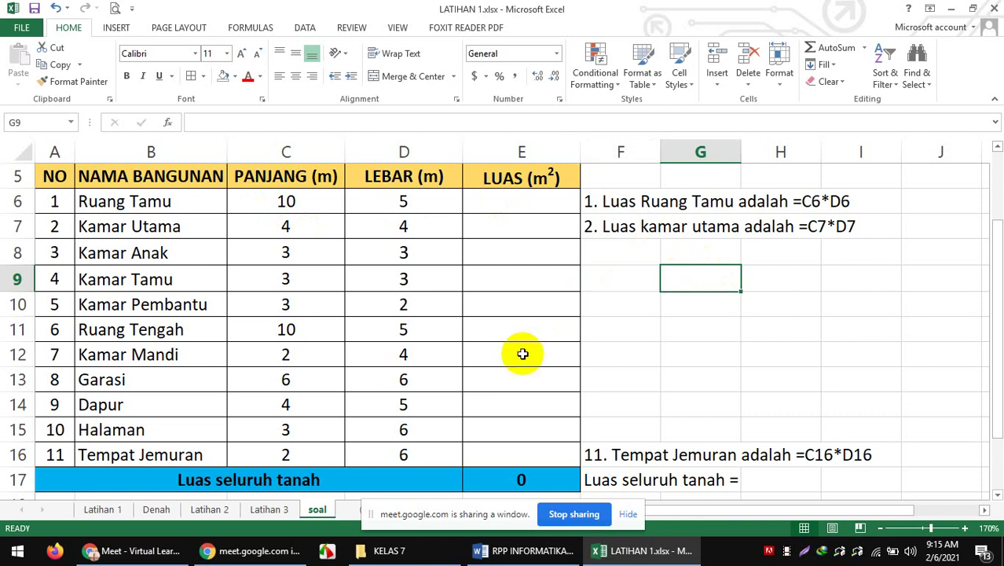
{"action": "left_click_drag", "start_coordinate": [994, 242], "coordinate": [996, 259]}
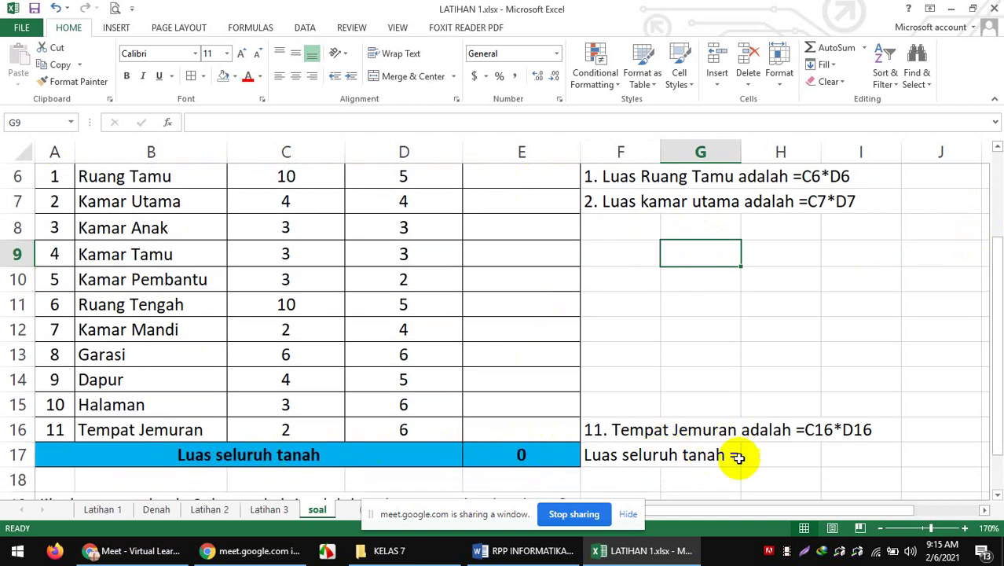
{"action": "mouse_move", "coordinate": [993, 304]}
{"action": "left_mouse_down"}
{"action": "mouse_move", "coordinate": [992, 276]}
{"action": "mouse_move", "coordinate": [996, 291]}
{"action": "left_mouse_up"}
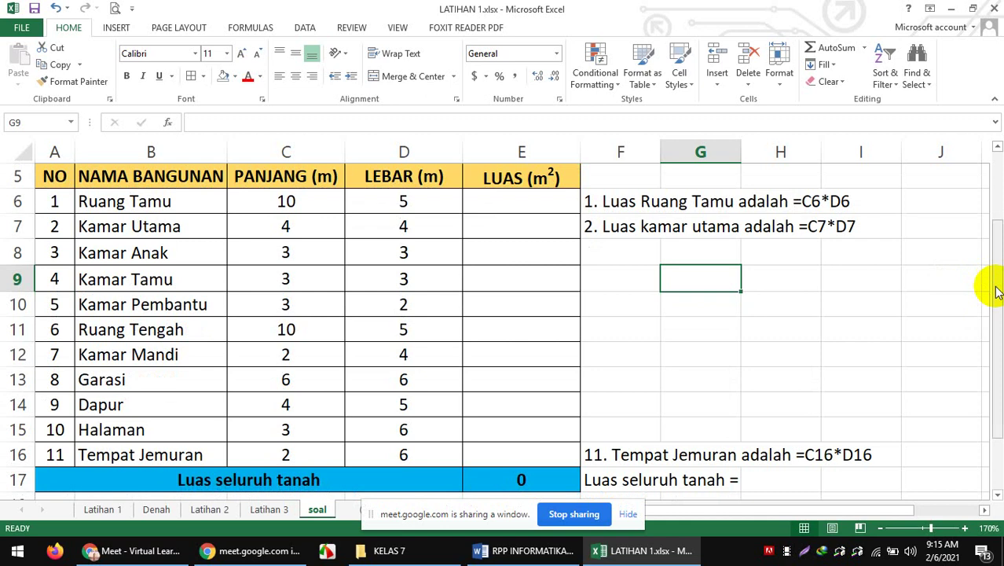
Switch to the Google Meet call to check on the participants, and return to the LATIHAN 1 workbook
{"action": "mouse_move", "coordinate": [135, 554]}
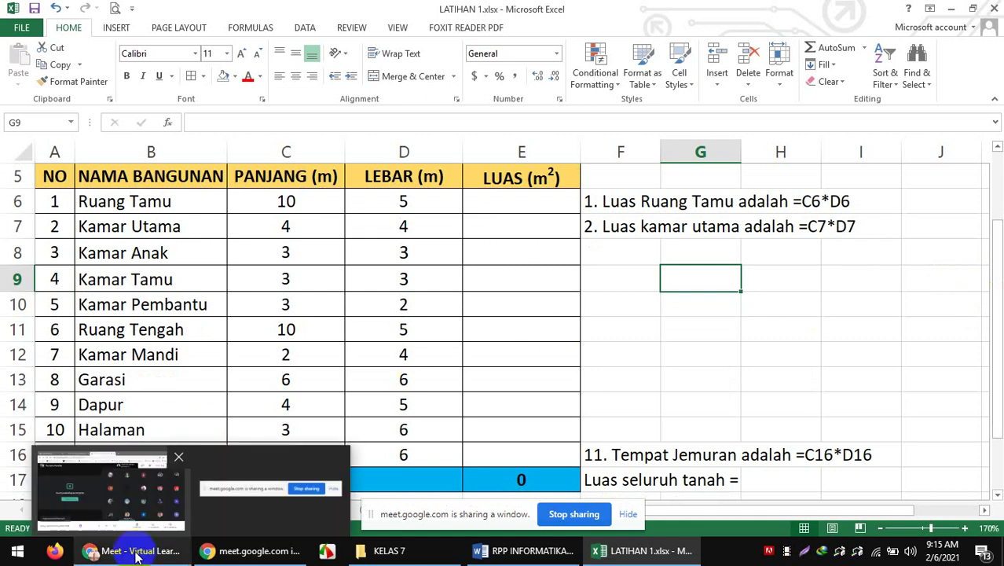
{"action": "left_click", "coordinate": [157, 519]}
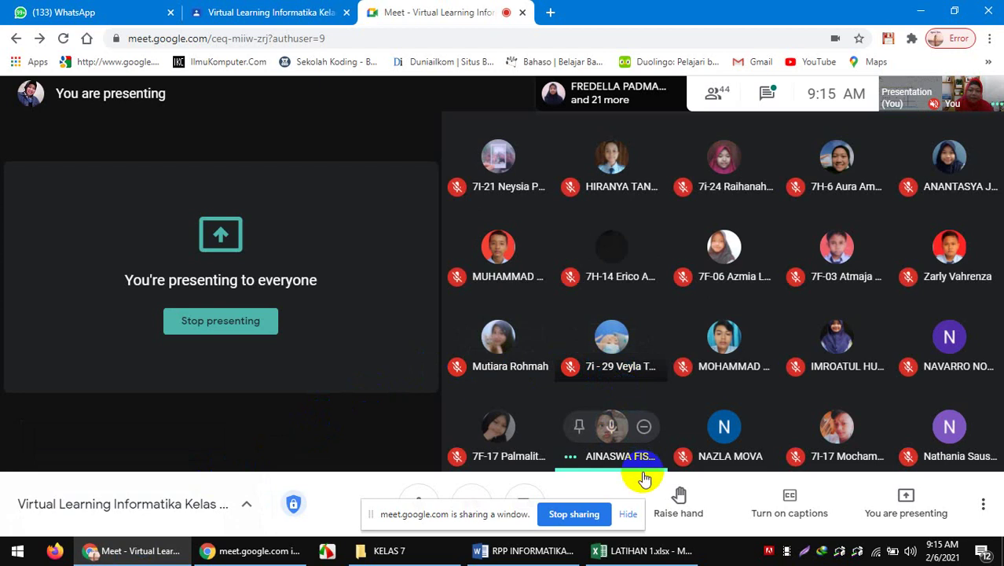
{"action": "left_click", "coordinate": [641, 550]}
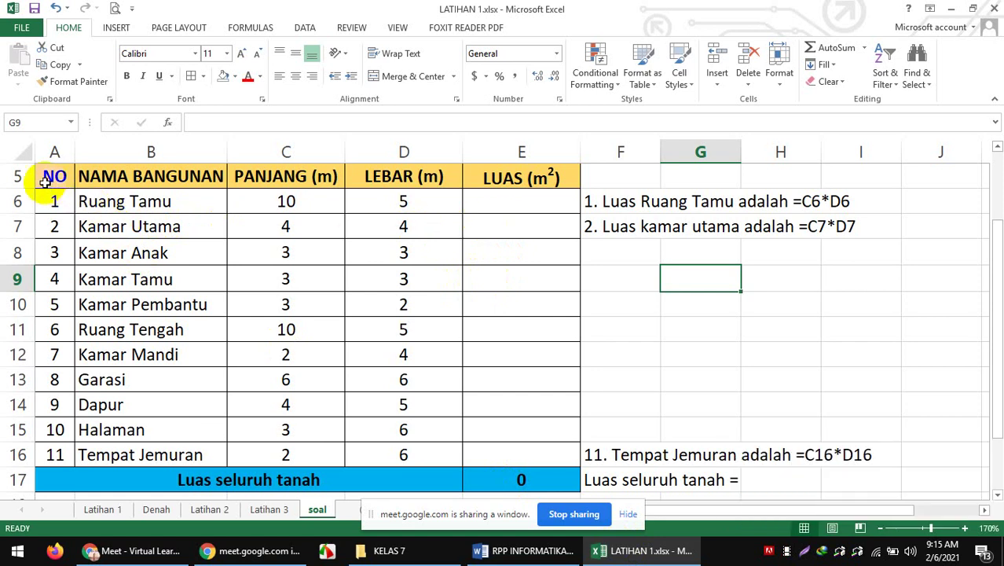
Review the exercise sheet from its title through the building names in B6:B16, and check the Google Meet call again
{"action": "left_click_drag", "start_coordinate": [990, 231], "coordinate": [988, 153]}
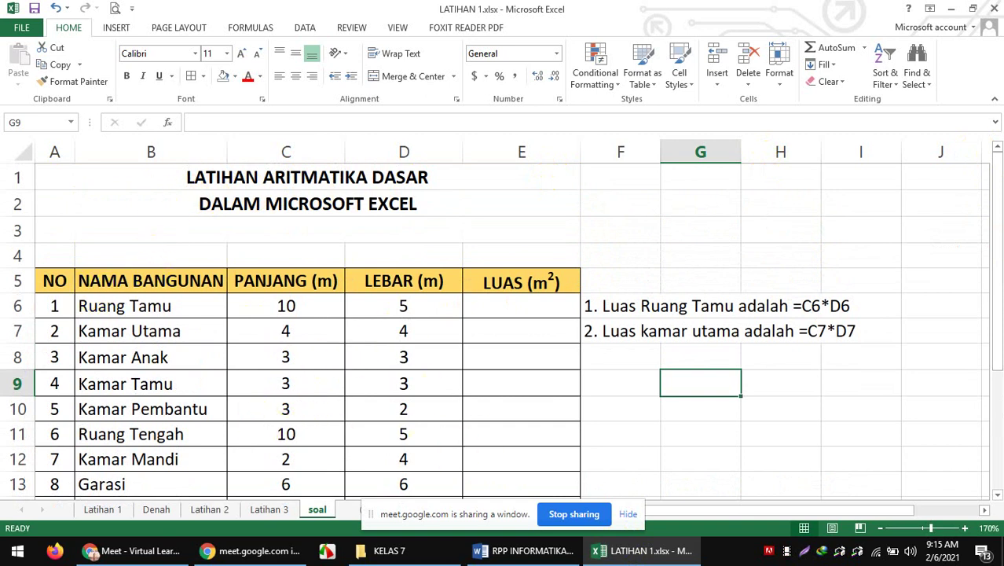
{"action": "left_click_drag", "start_coordinate": [993, 166], "coordinate": [998, 220]}
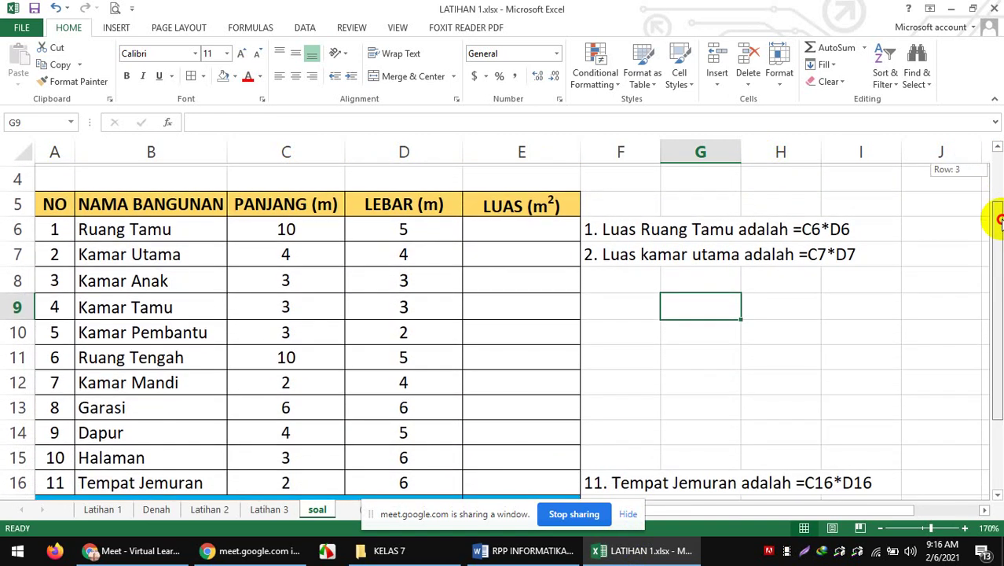
{"action": "mouse_move", "coordinate": [997, 220]}
{"action": "left_mouse_down"}
{"action": "mouse_move", "coordinate": [998, 198]}
{"action": "mouse_move", "coordinate": [997, 226]}
{"action": "left_mouse_up"}
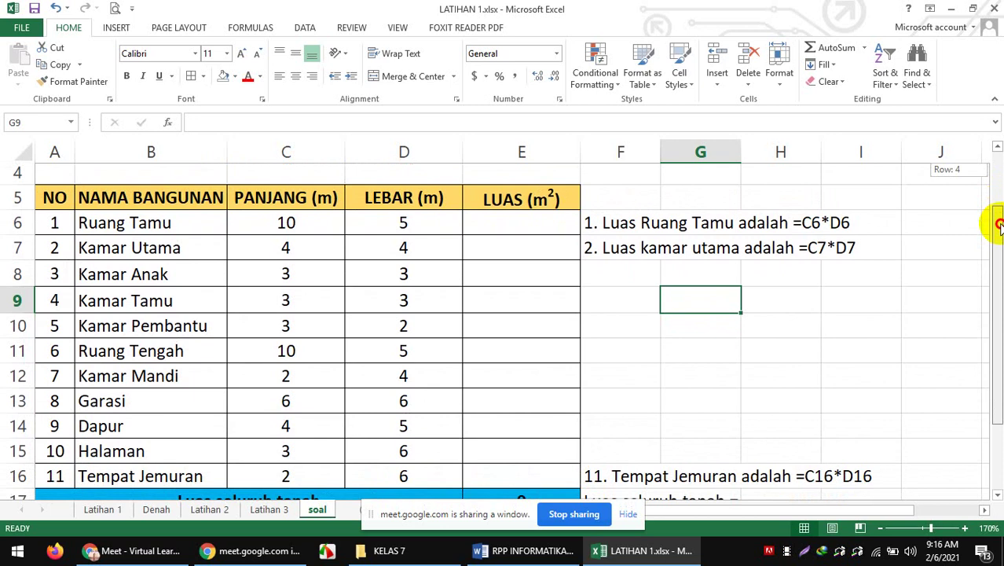
{"action": "left_click_drag", "start_coordinate": [998, 224], "coordinate": [998, 225]}
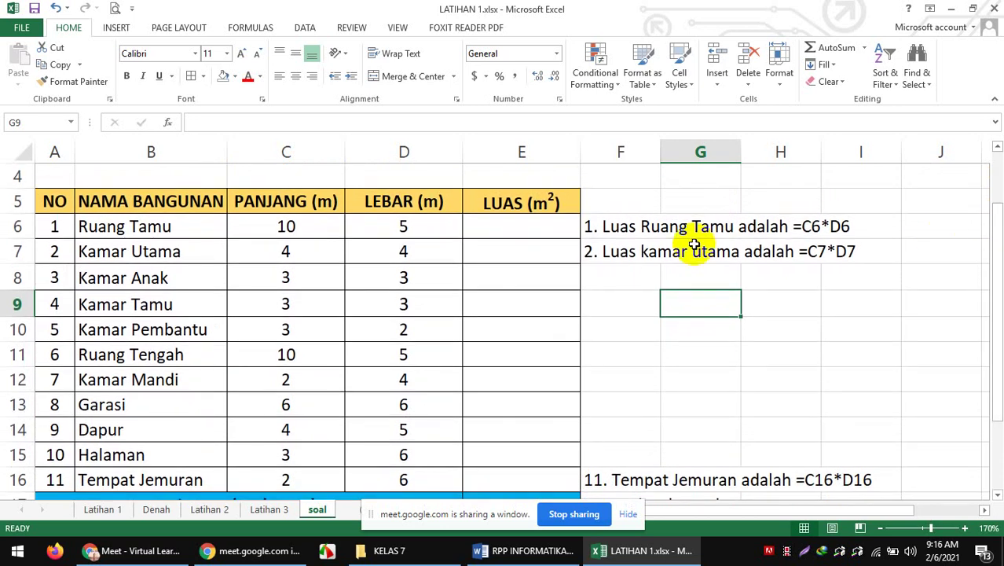
{"action": "left_click", "coordinate": [610, 353]}
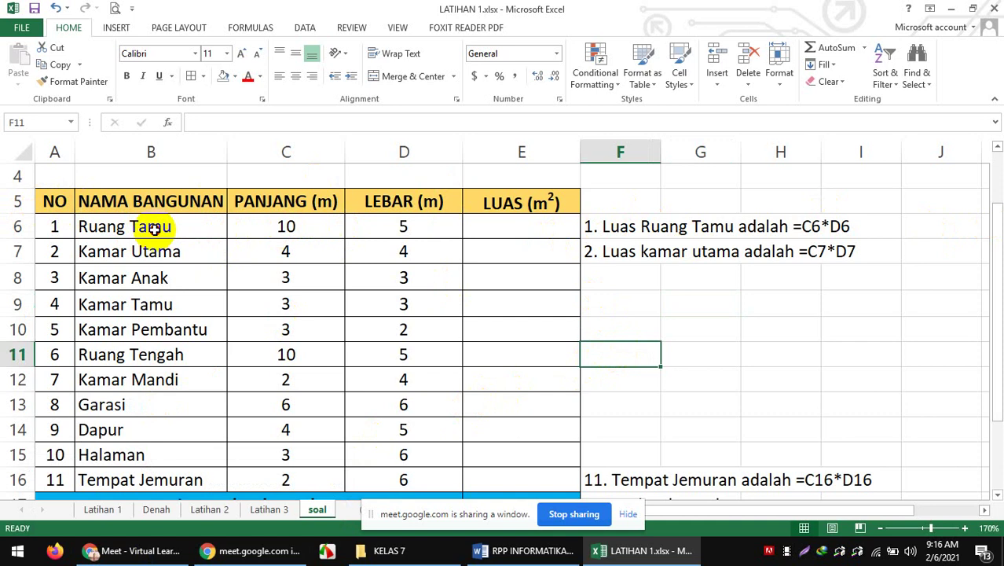
{"action": "left_click_drag", "start_coordinate": [154, 226], "coordinate": [165, 475]}
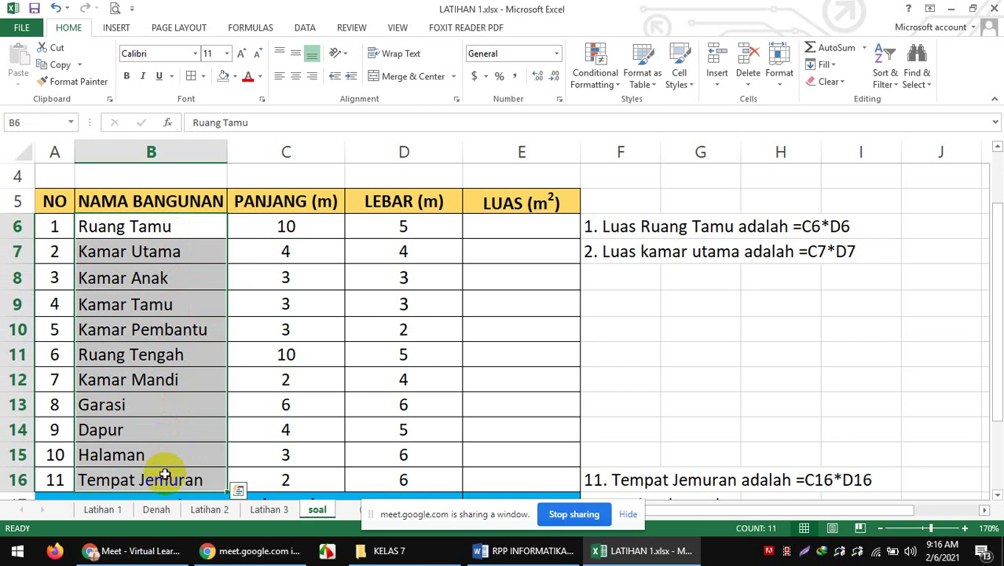
{"action": "left_click", "coordinate": [118, 332]}
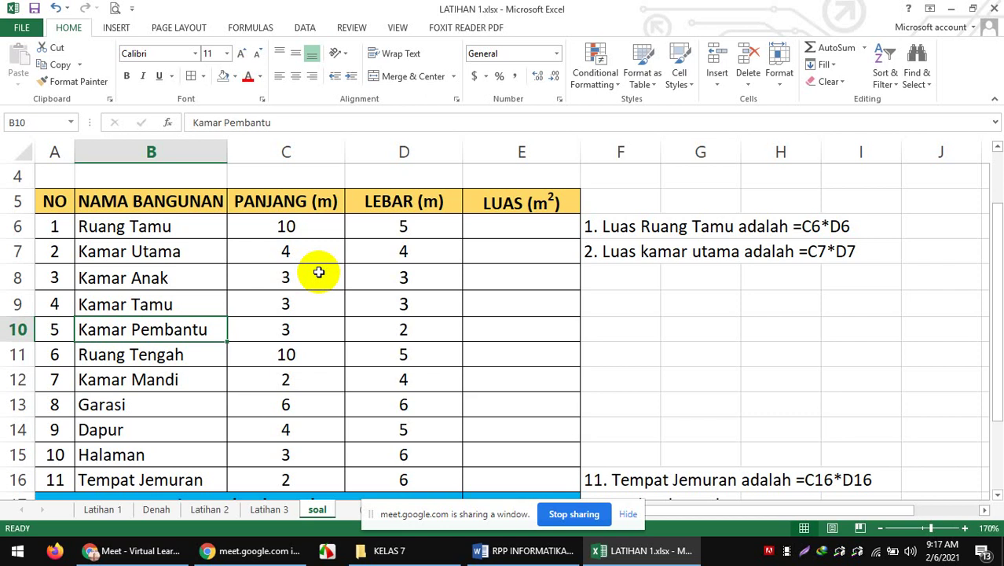
{"action": "left_click", "coordinate": [126, 550]}
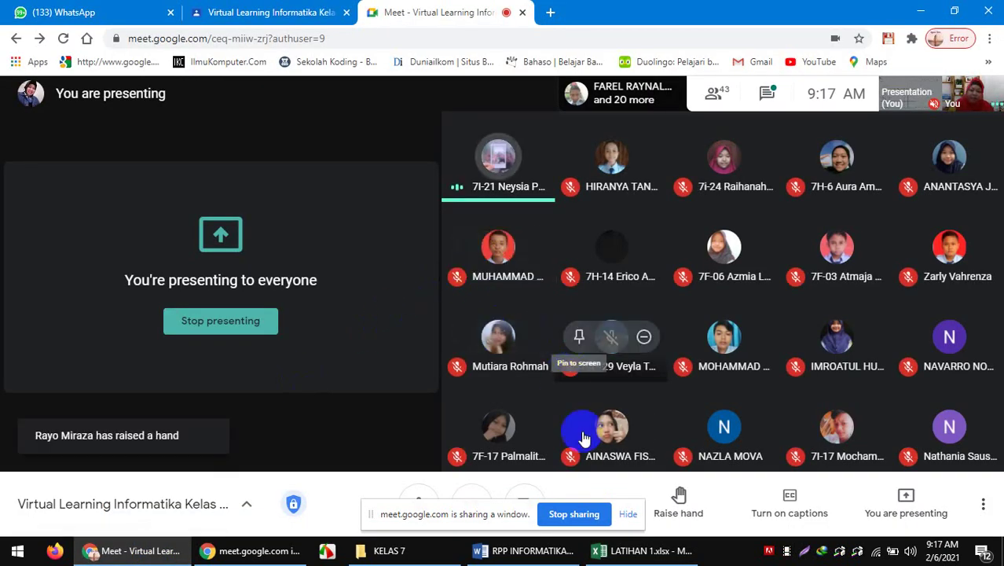
{"action": "left_click", "coordinate": [627, 553]}
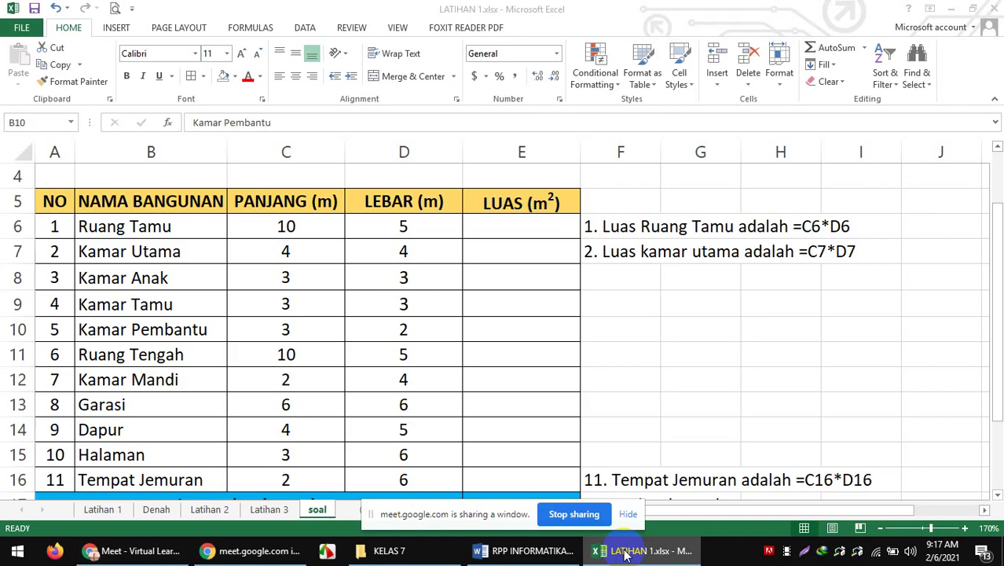
Delete rows 19 and 20 containing the two kamar anak questions beneath the table
{"action": "left_click_drag", "start_coordinate": [996, 220], "coordinate": [998, 284]}
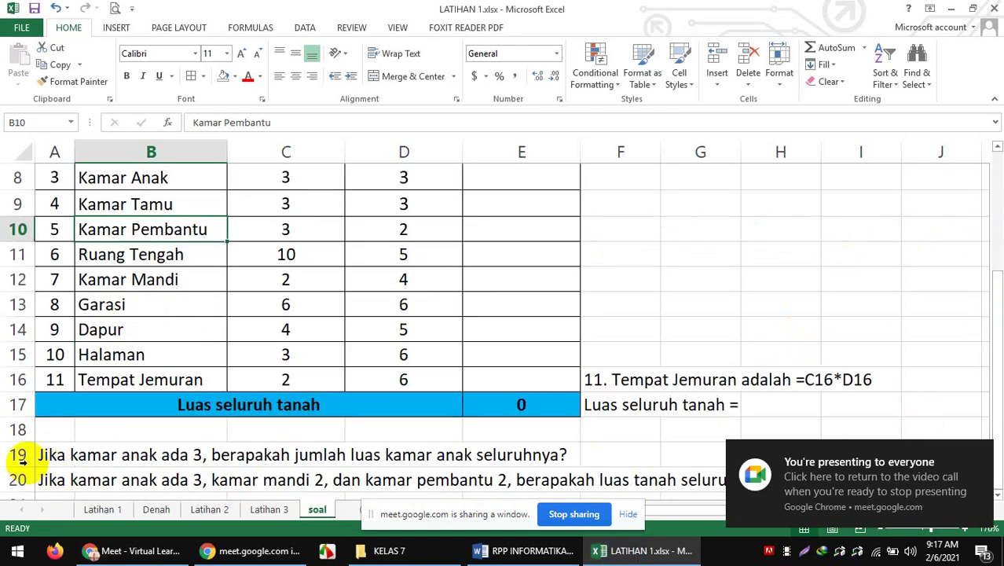
{"action": "left_click_drag", "start_coordinate": [18, 456], "coordinate": [15, 476]}
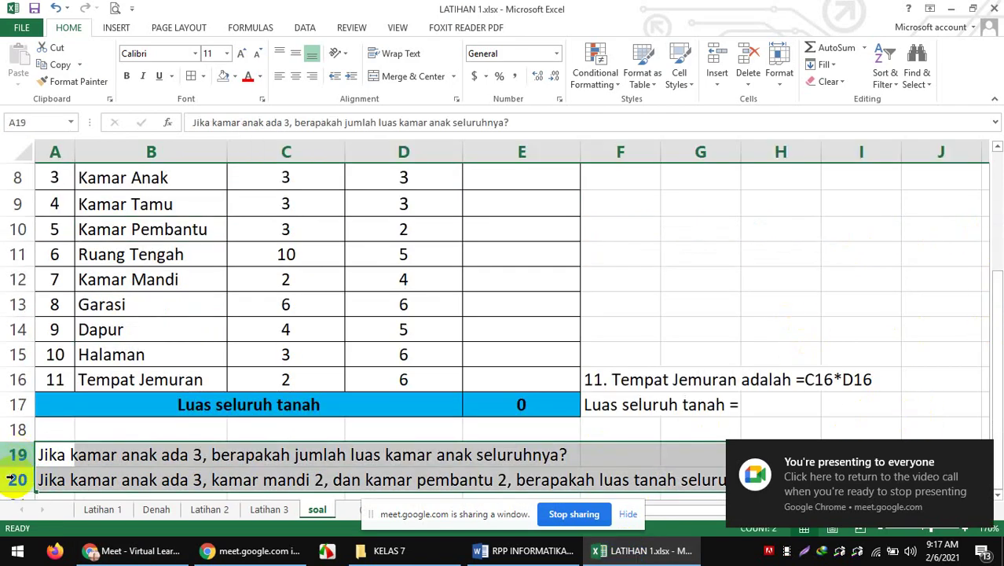
{"action": "right_click", "coordinate": [12, 454]}
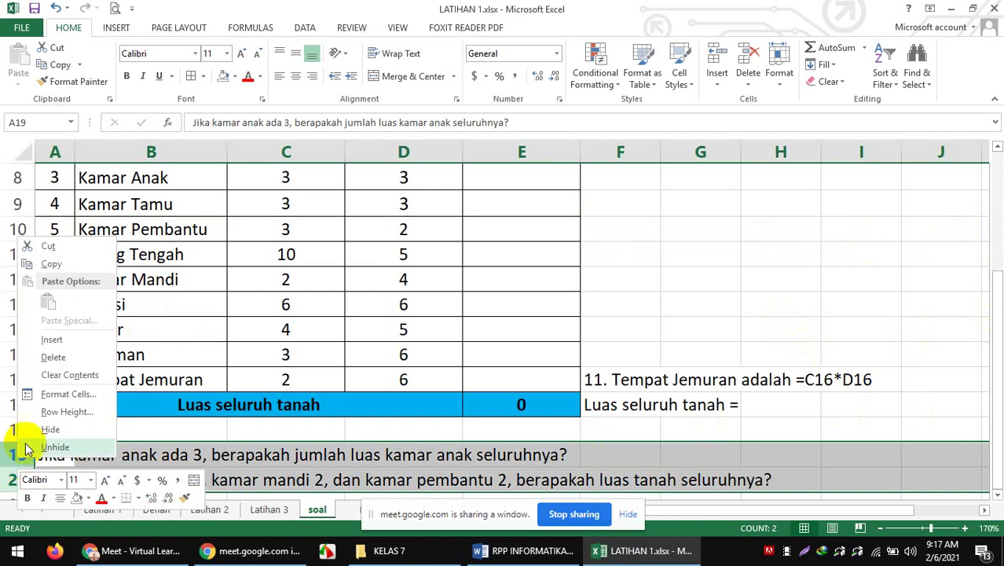
{"action": "left_click", "coordinate": [57, 355]}
{"action": "left_click", "coordinate": [778, 279]}
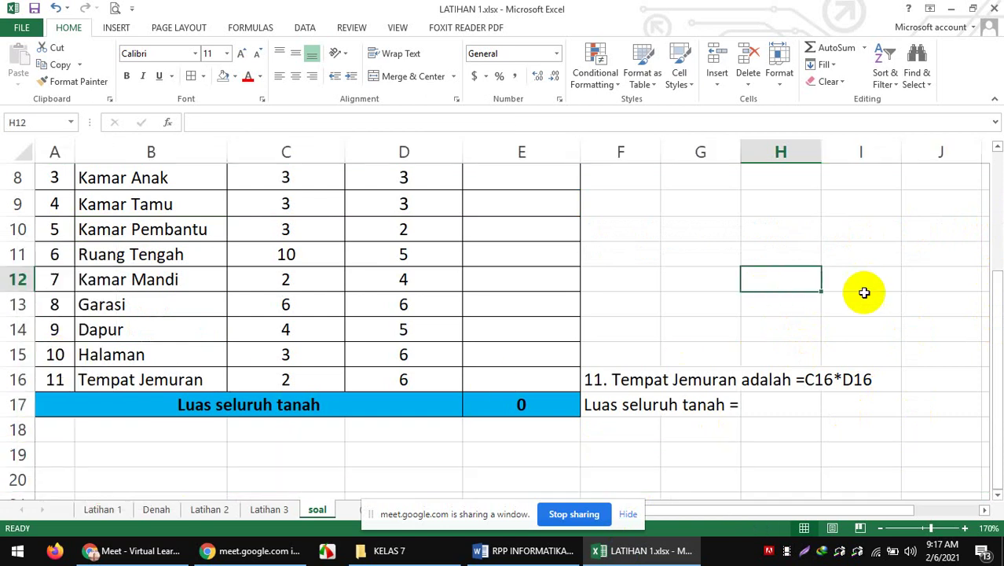
Stop sharing the LATIHAN 1 workbook window and switch to the Google Meet call in Chrome
{"action": "left_click_drag", "start_coordinate": [996, 359], "coordinate": [992, 314]}
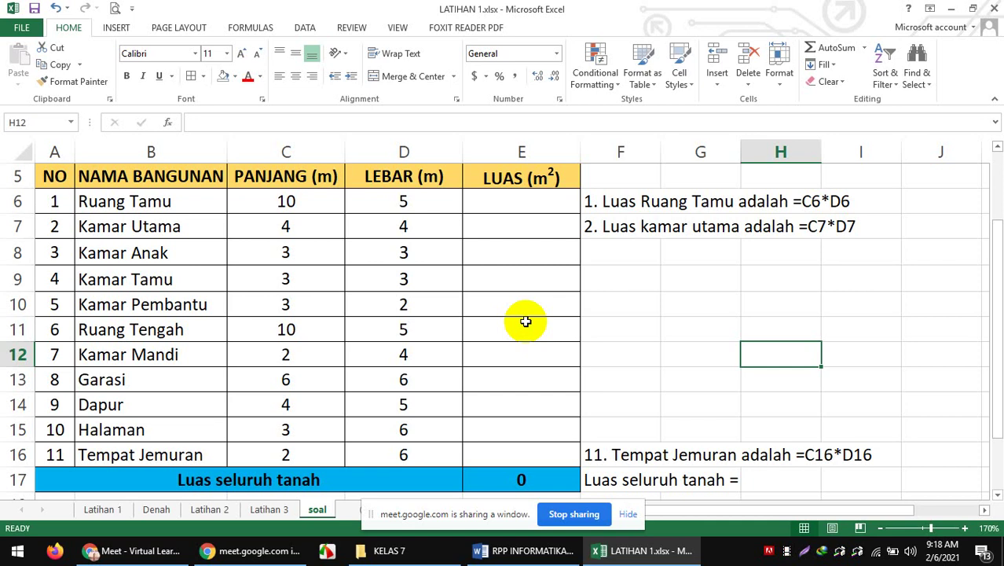
{"action": "left_click", "coordinate": [574, 515]}
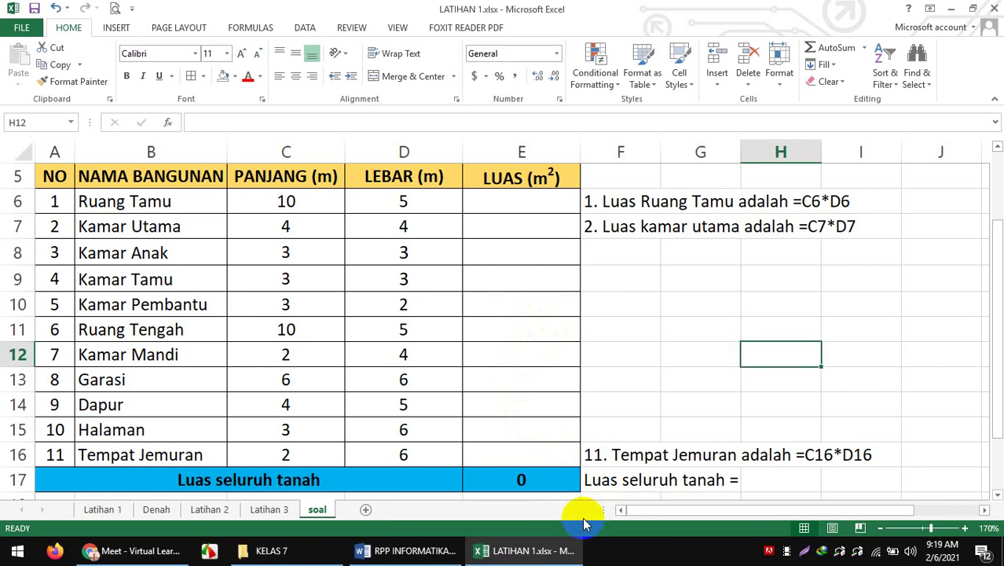
{"action": "left_click", "coordinate": [133, 550]}
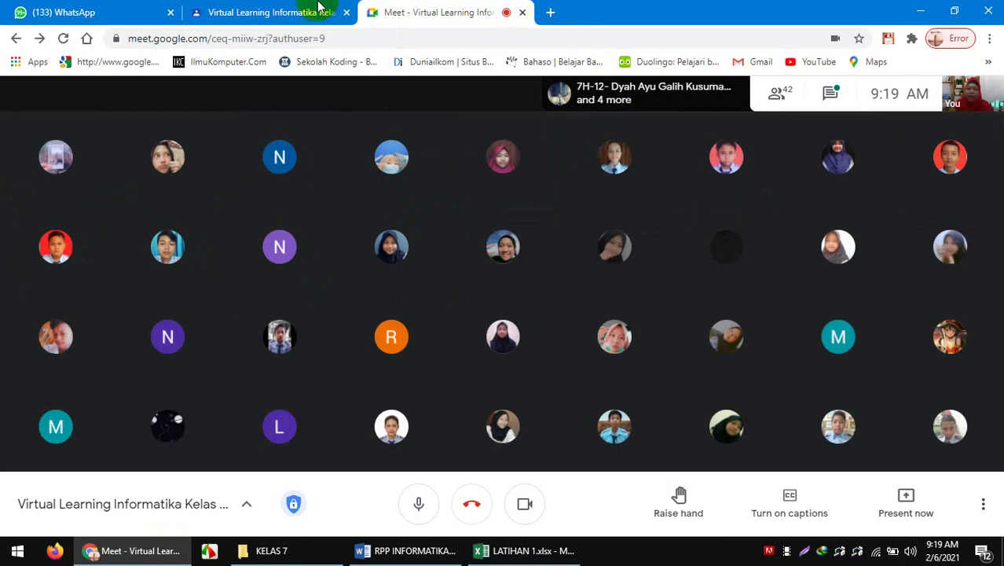
Open Google Drive in a new browser tab from the Classroom post for the virtual learning session
{"action": "left_click", "coordinate": [265, 11]}
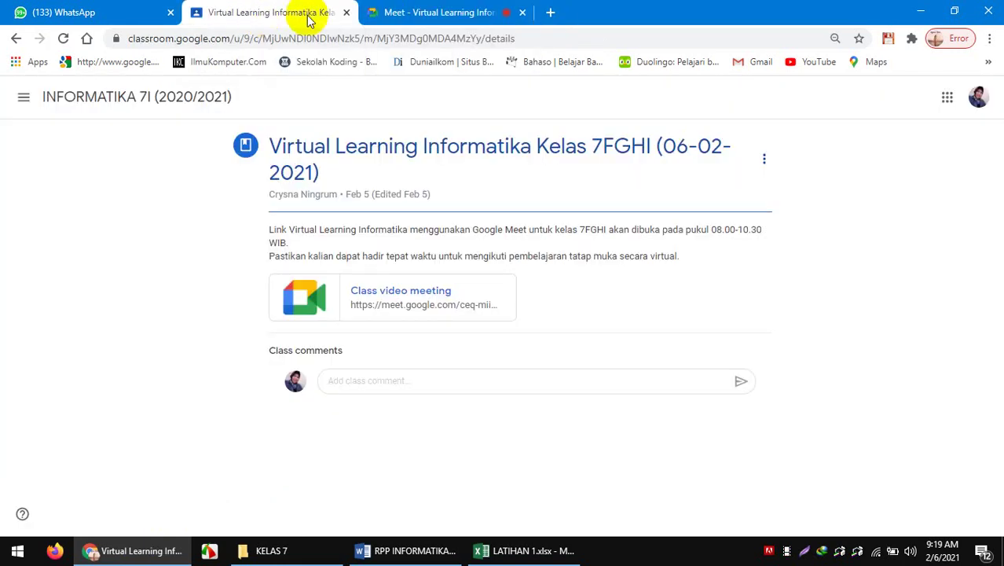
{"action": "left_click", "coordinate": [947, 97]}
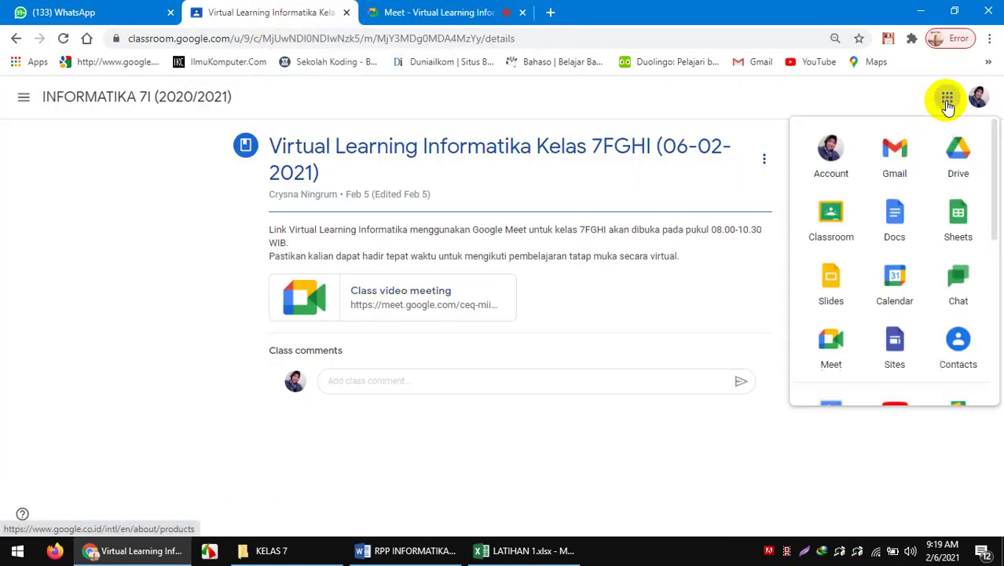
{"action": "left_click", "coordinate": [957, 175]}
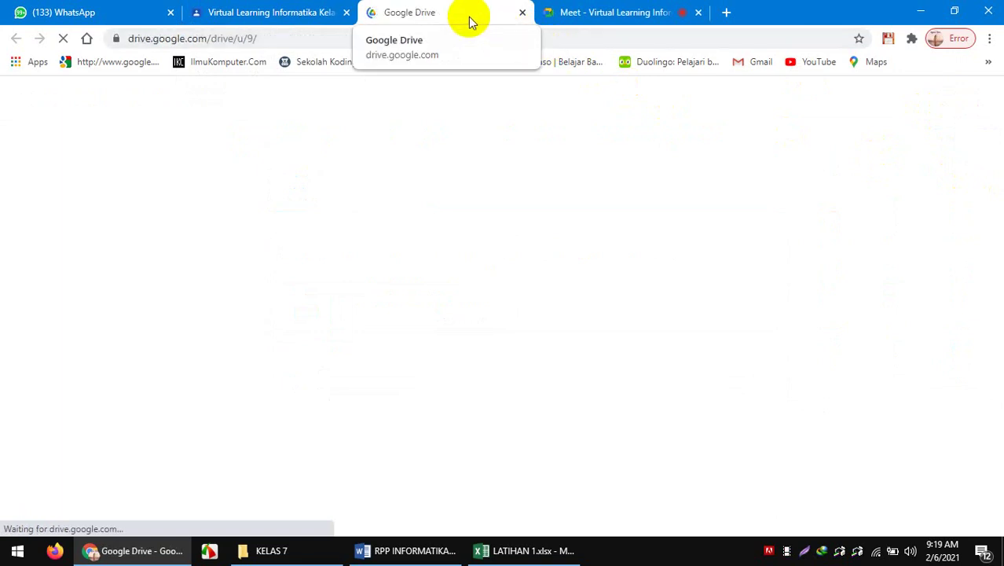
Return to the Meet call, capture the participant grid with Lightshot as a nearly full-screen area, and start saving the capture
{"action": "left_click", "coordinate": [594, 10]}
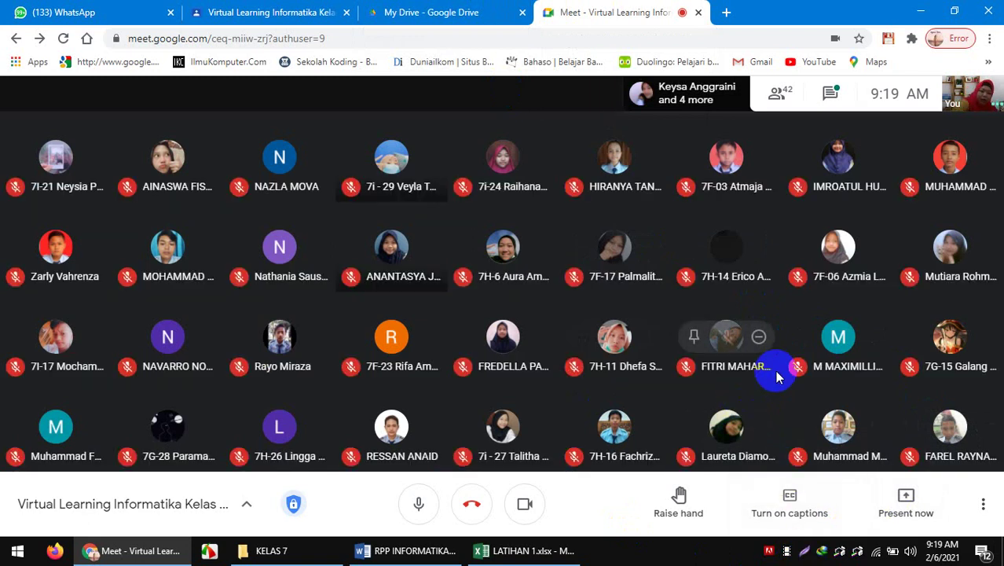
{"action": "key", "text": "Print"}
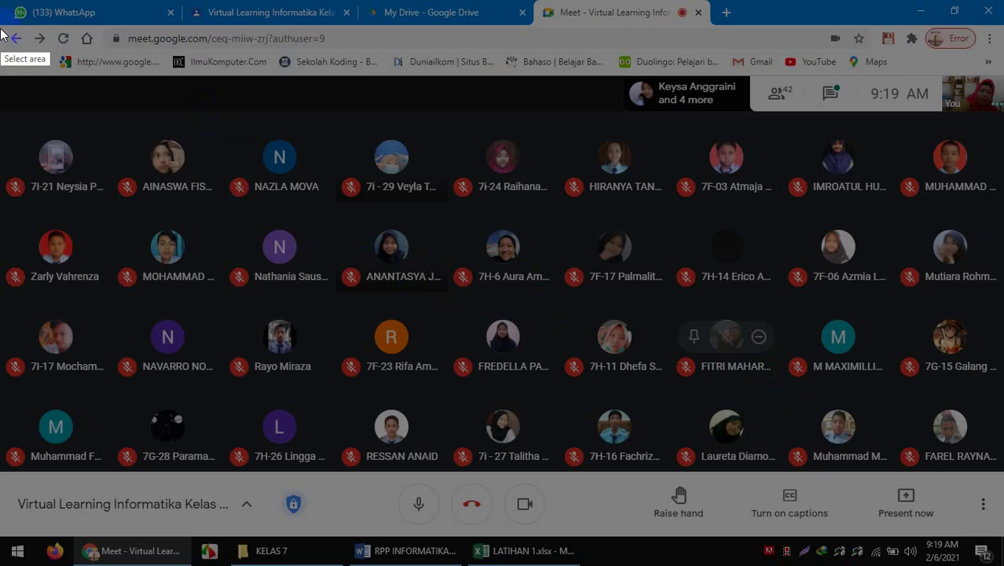
{"action": "mouse_move", "coordinate": [1, 30]}
{"action": "left_mouse_down"}
{"action": "mouse_move", "coordinate": [404, 422]}
{"action": "mouse_move", "coordinate": [933, 565]}
{"action": "mouse_move", "coordinate": [1003, 565]}
{"action": "left_mouse_up"}
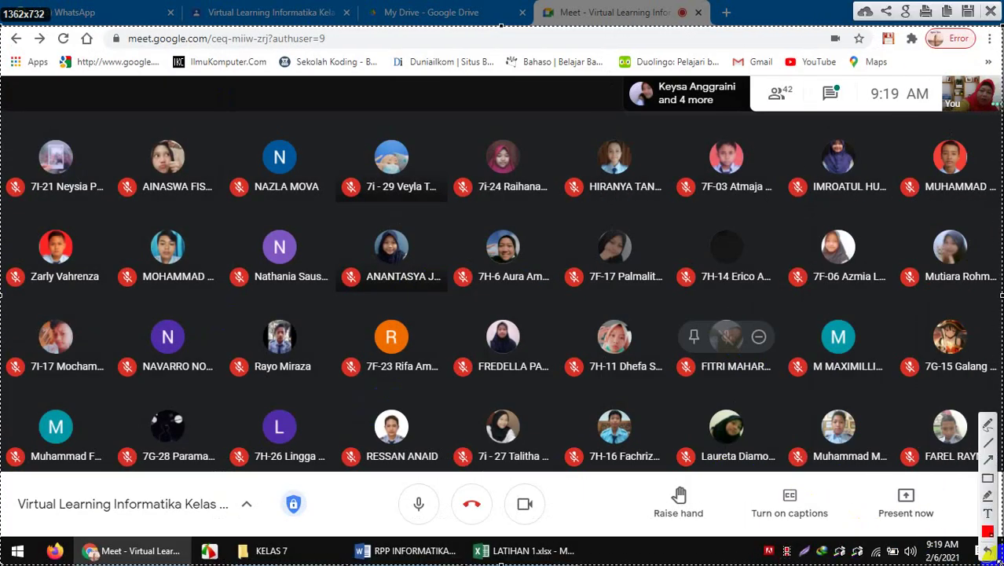
{"action": "left_click", "coordinate": [966, 11]}
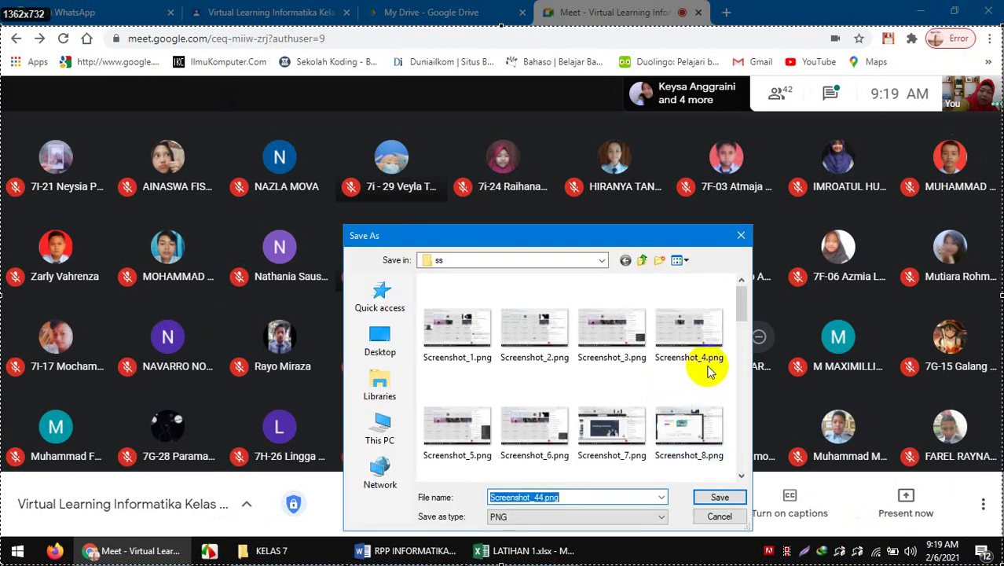
Set the save location to the SS folder under 2020-2021 and SEMESTER 2 on the DATA (D:) drive
{"action": "left_click", "coordinate": [382, 429]}
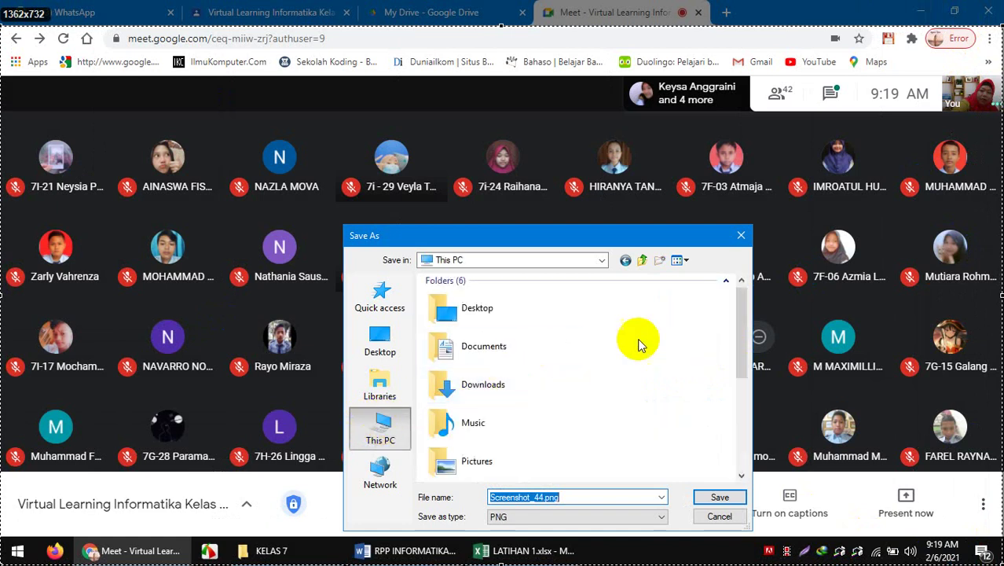
{"action": "left_click_drag", "start_coordinate": [745, 321], "coordinate": [702, 381]}
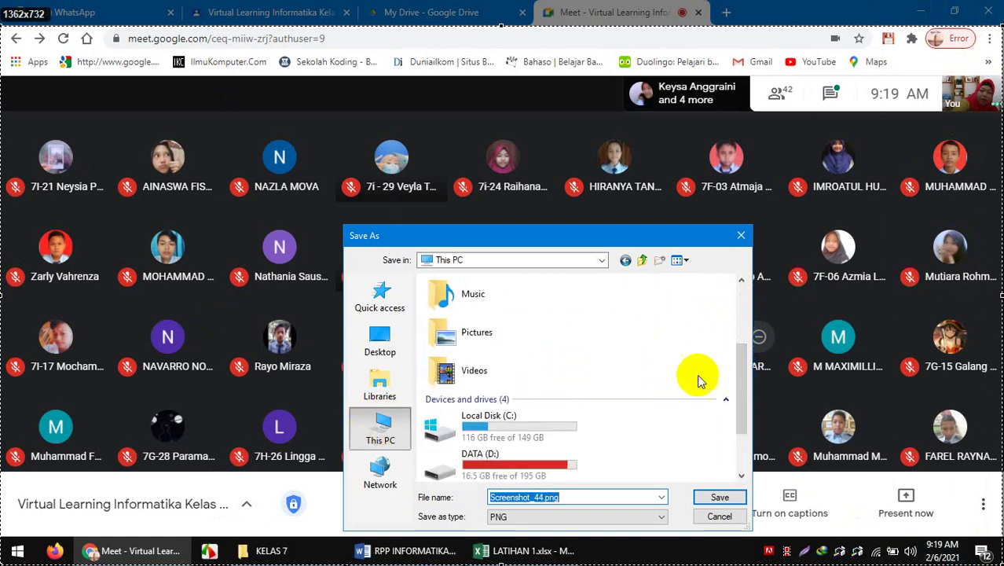
{"action": "double_click", "coordinate": [495, 459]}
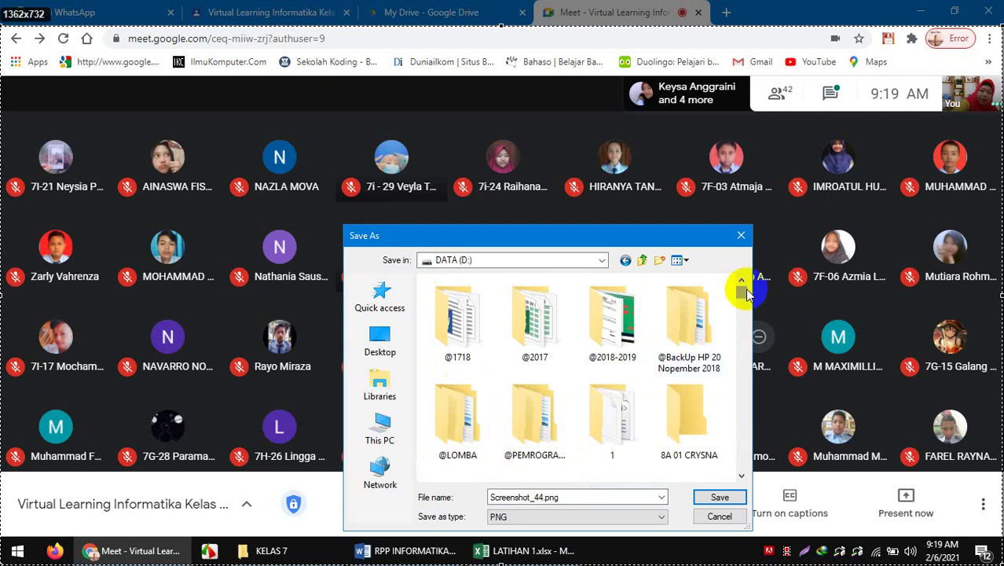
{"action": "left_click", "coordinate": [741, 475]}
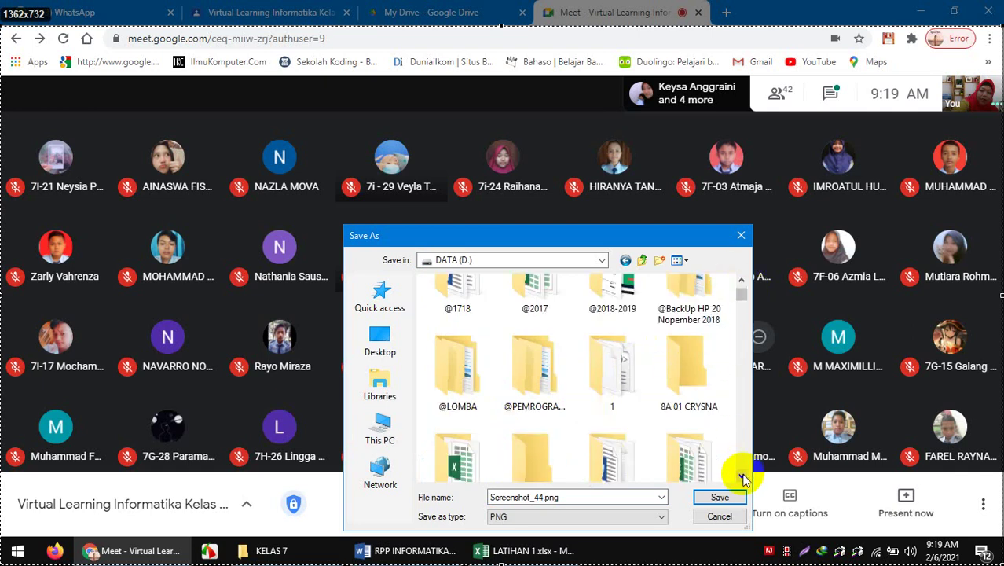
{"action": "left_click", "coordinate": [742, 477]}
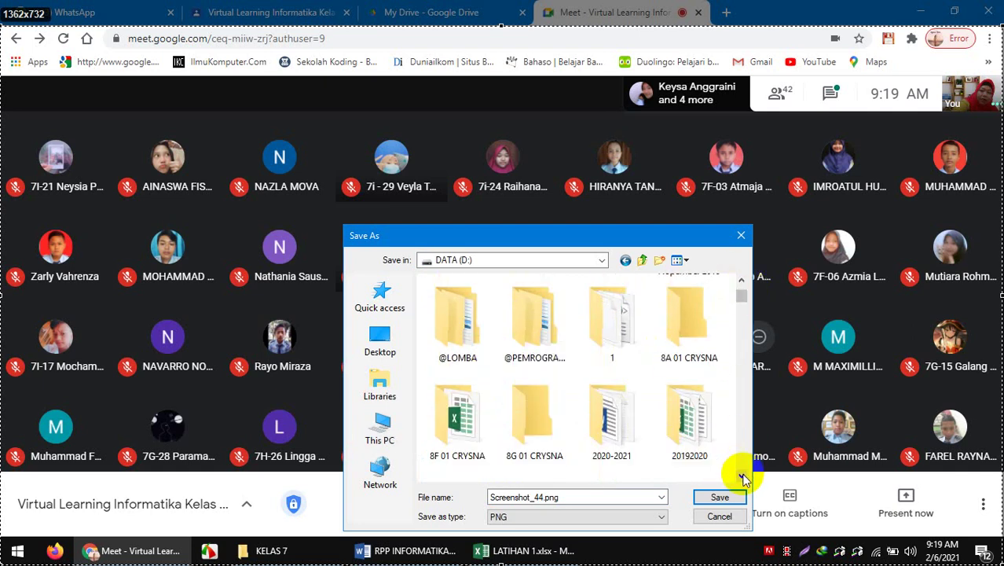
{"action": "double_click", "coordinate": [615, 425]}
{"action": "double_click", "coordinate": [462, 355]}
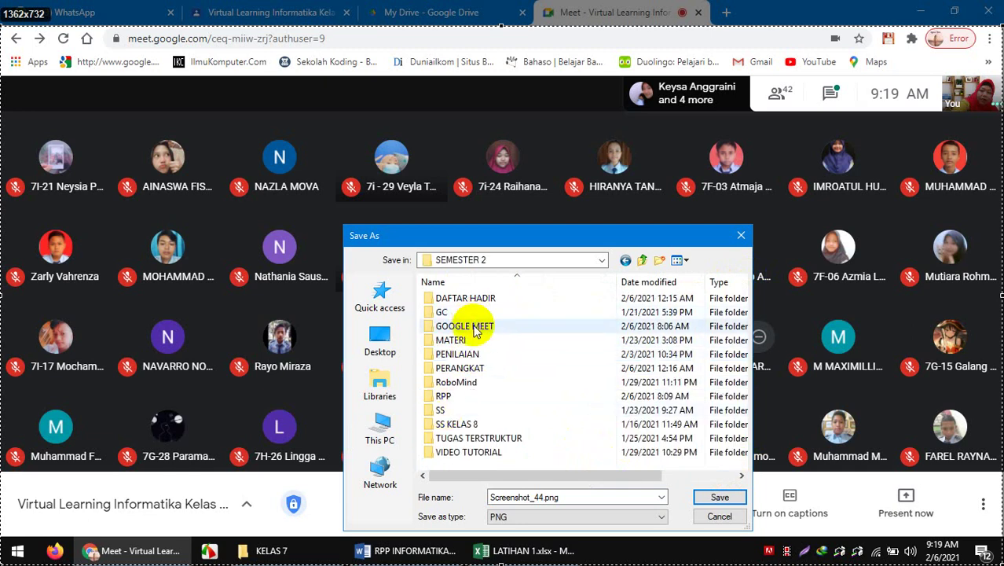
{"action": "double_click", "coordinate": [440, 409]}
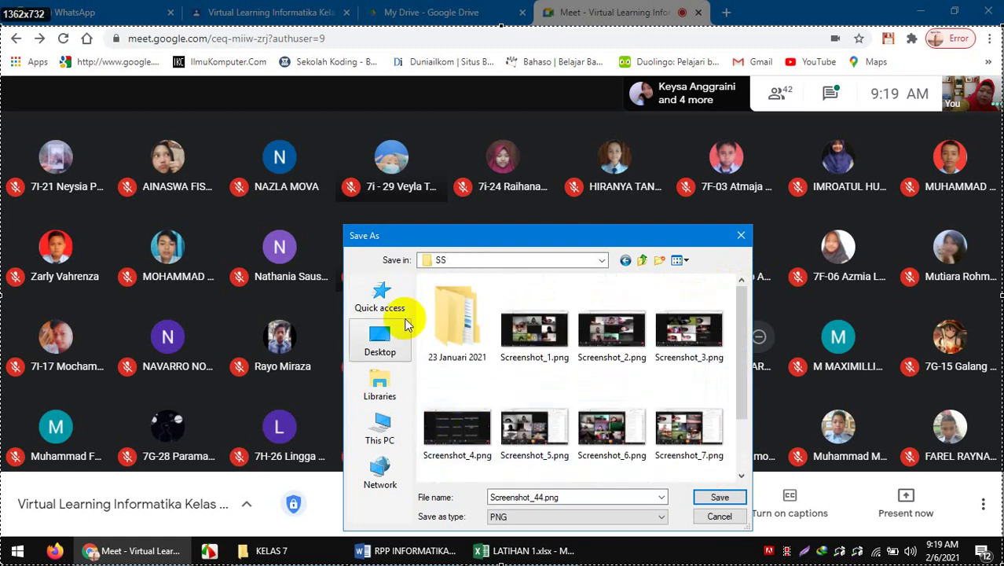
Create a folder named 6 Februari 2021 inside SS and open it as the save location
{"action": "left_click", "coordinate": [660, 260]}
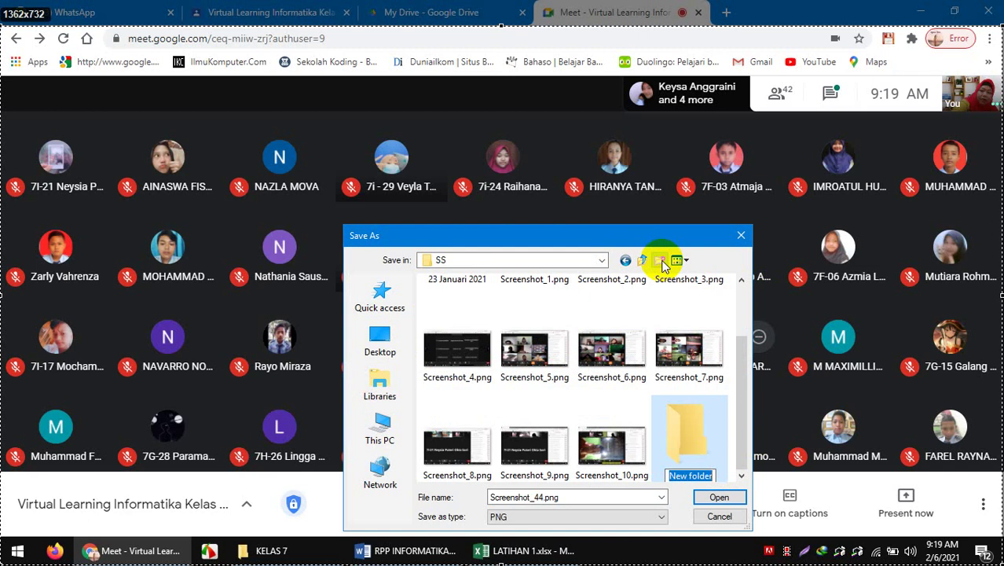
{"action": "type", "text": "6"}
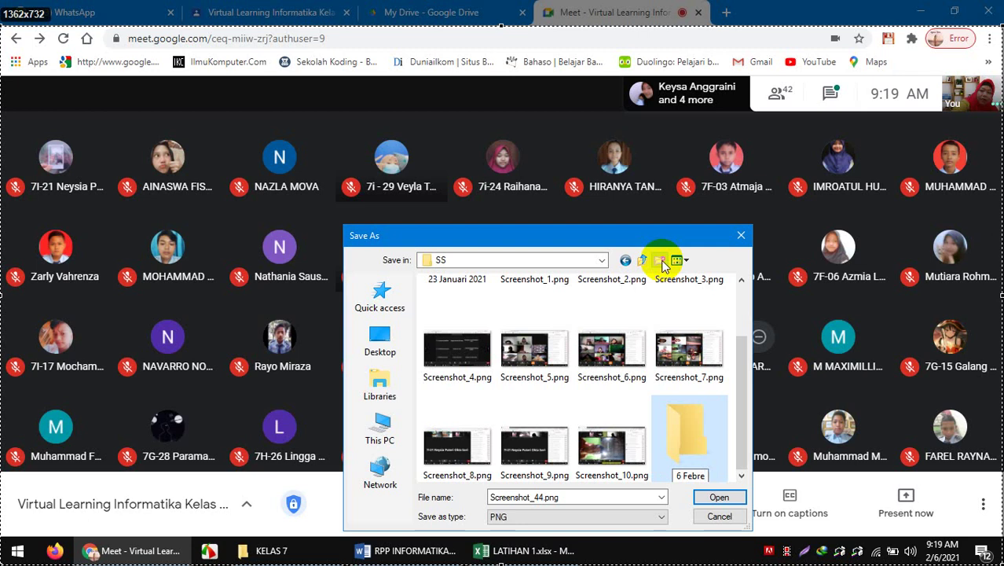
{"action": "type", "text": "Februari 2021"}
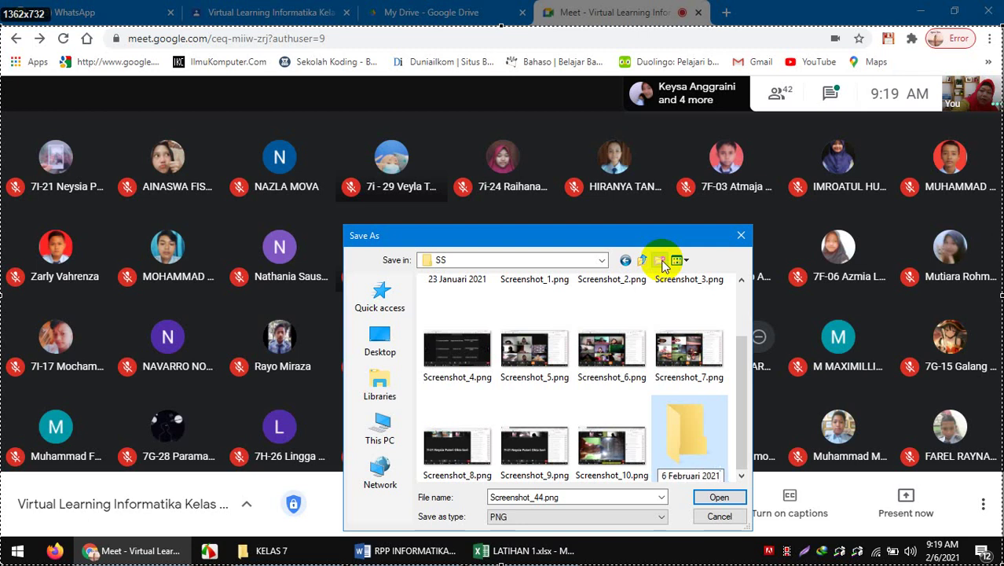
{"action": "key", "text": "Return"}
{"action": "key", "text": "Return"}
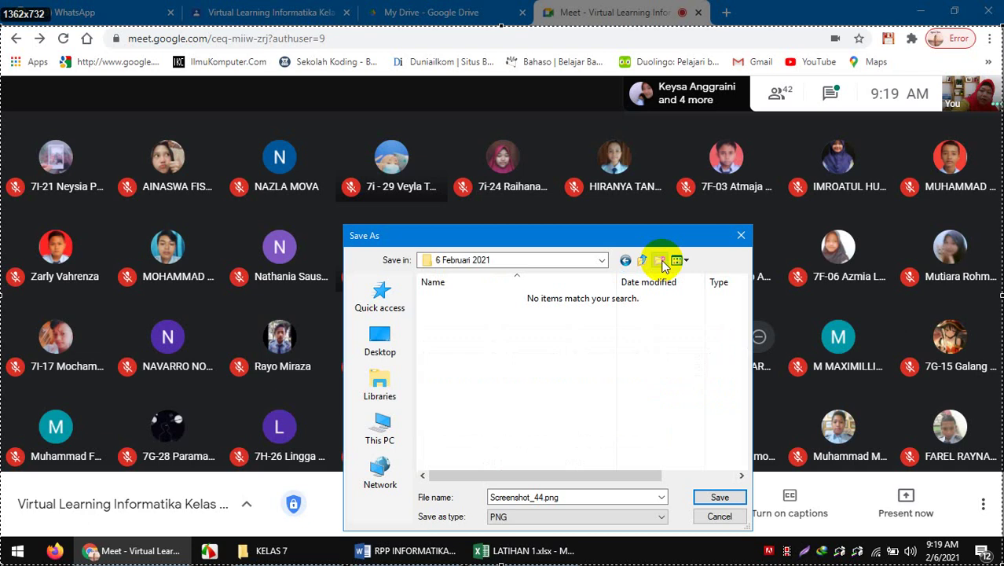
Name the capture Screenshot_1.png and save it in PNG format
{"action": "double_click", "coordinate": [559, 497]}
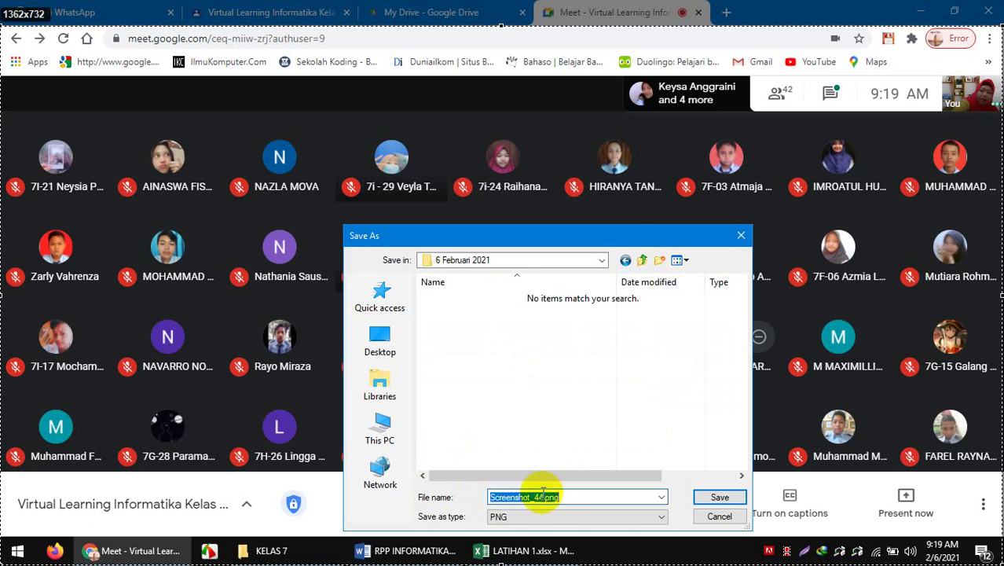
{"action": "left_click", "coordinate": [538, 497]}
{"action": "key", "text": "BackSpace"}
{"action": "key", "text": "Delete"}
{"action": "type", "text": "1"}
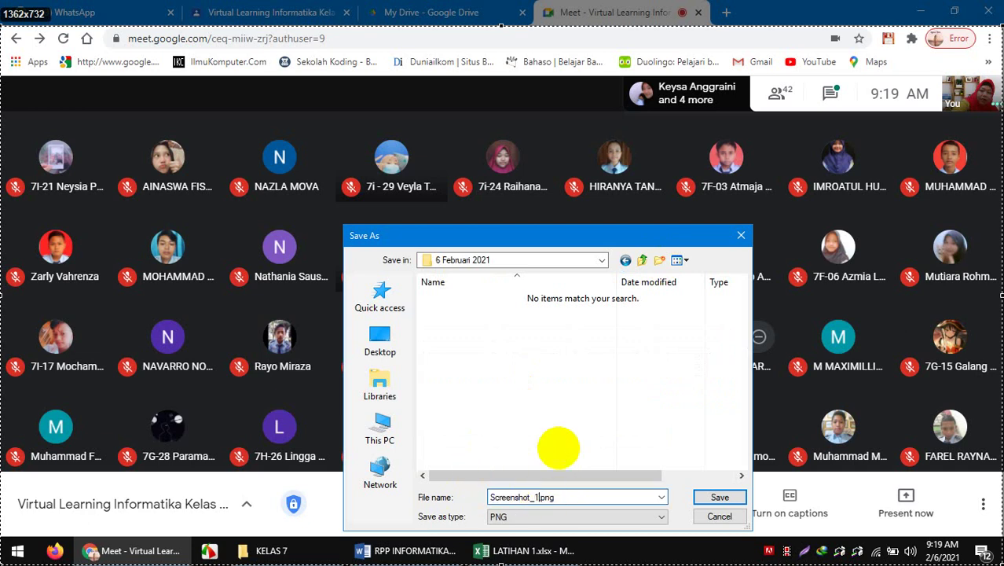
{"action": "left_click", "coordinate": [719, 495]}
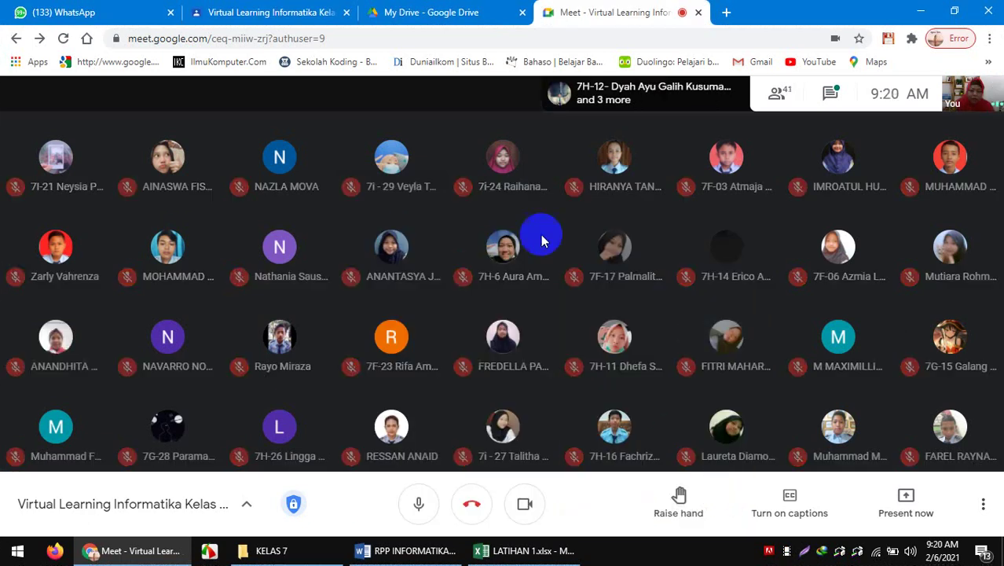
Switch to Google Drive and open the KELAS 7 folder under 2020/2021 and DAFTAR HADIR
{"action": "left_click", "coordinate": [440, 13]}
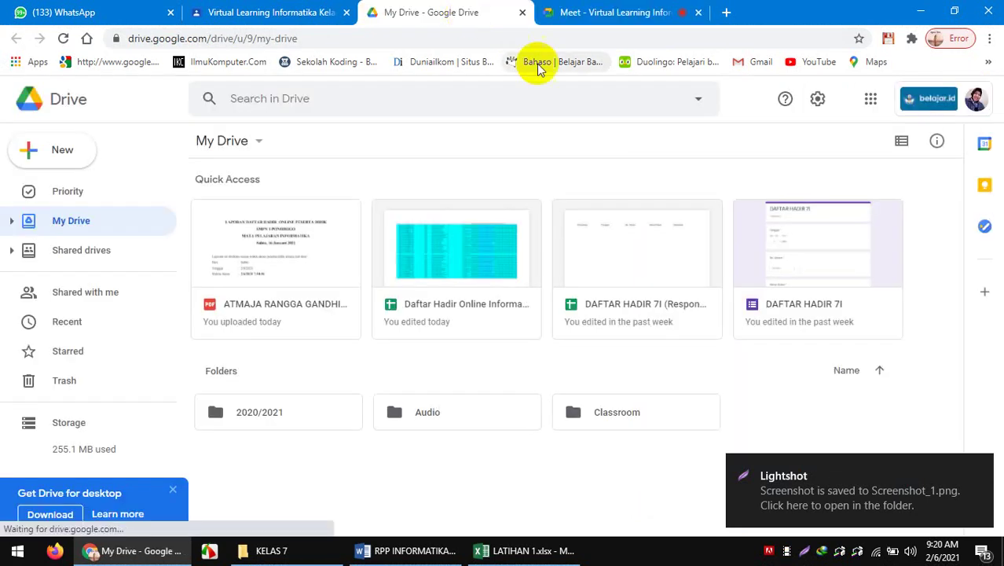
{"action": "double_click", "coordinate": [303, 415]}
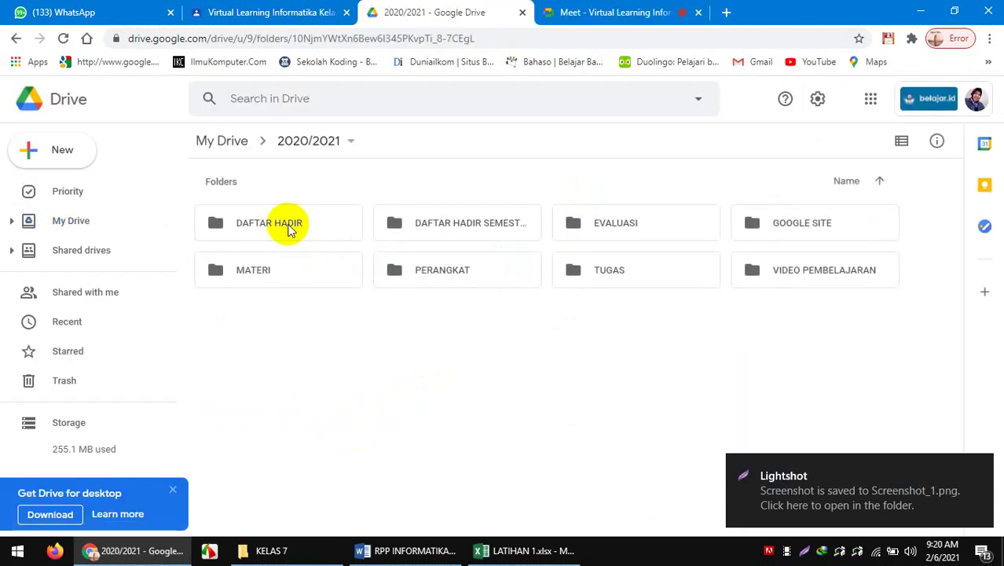
{"action": "double_click", "coordinate": [285, 224]}
{"action": "double_click", "coordinate": [253, 224]}
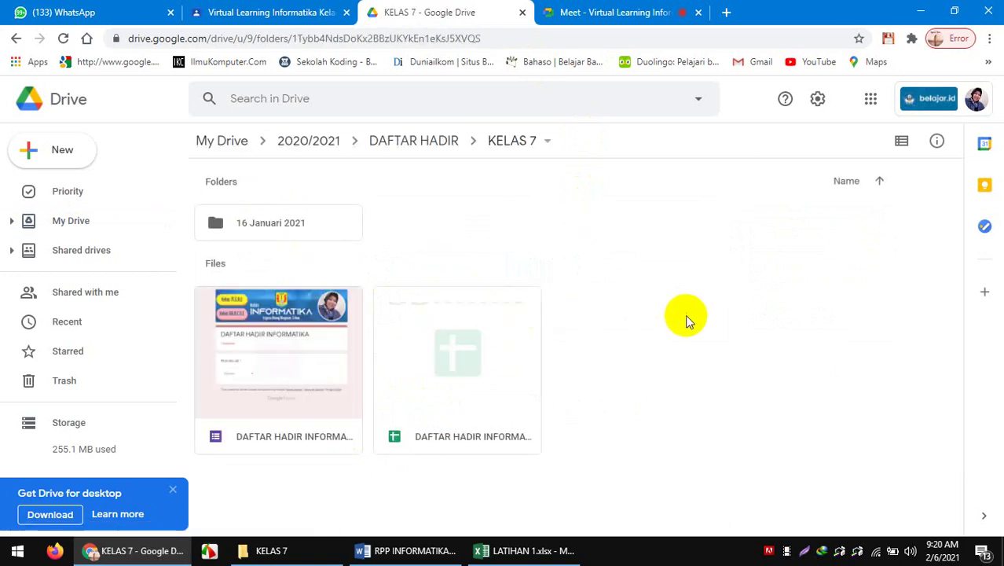
Make a copy of the DAFTAR HADIR INFORMATIKA form within the KELAS 7 folder
{"action": "left_click", "coordinate": [286, 381]}
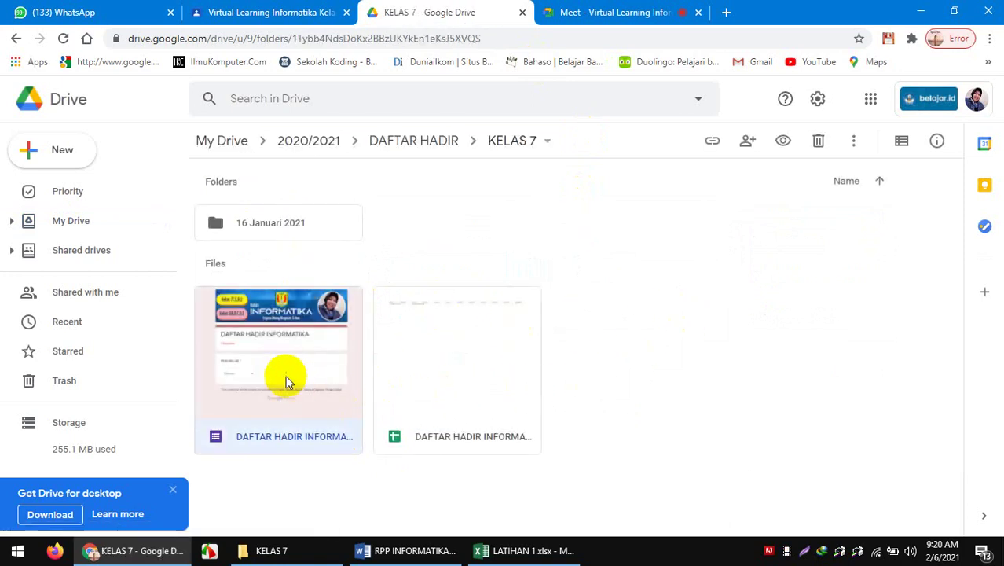
{"action": "right_click", "coordinate": [285, 374]}
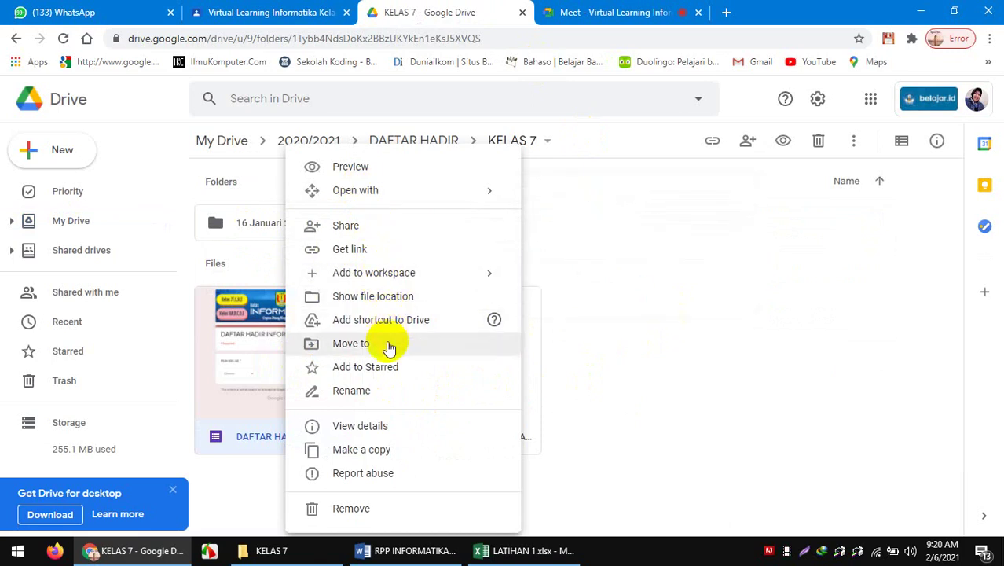
{"action": "left_click", "coordinate": [383, 456]}
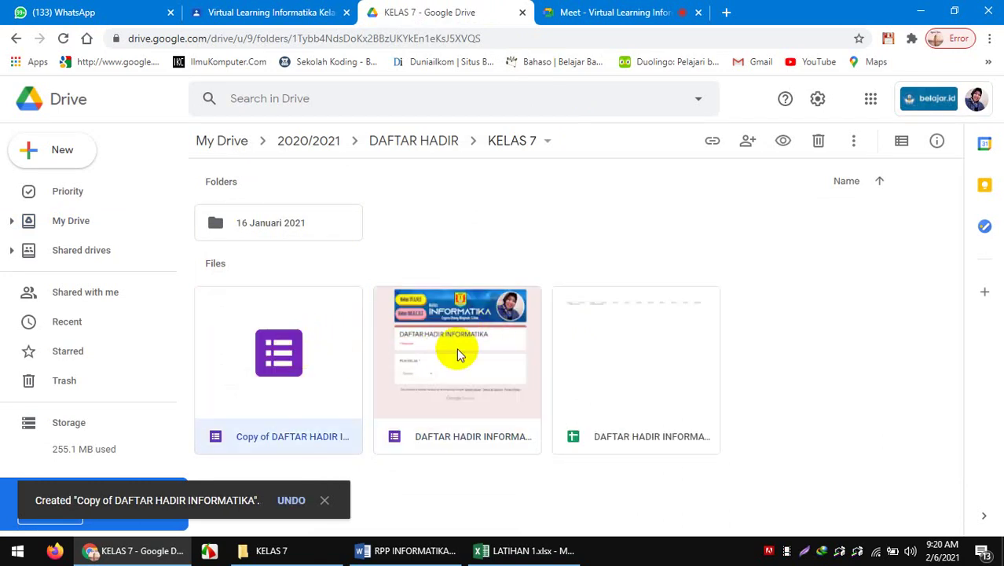
Open the copied form and rename it DAFTAR HADIR INFORMATIKA by removing the "Copy of" prefix
{"action": "double_click", "coordinate": [280, 369]}
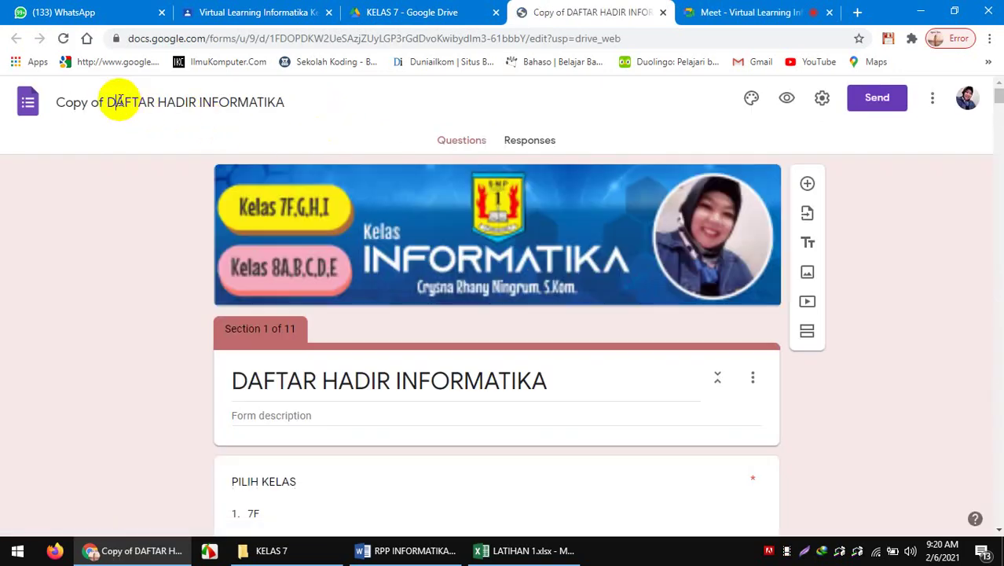
{"action": "left_click_drag", "start_coordinate": [106, 102], "coordinate": [2, 102]}
{"action": "key", "text": "BackSpace"}
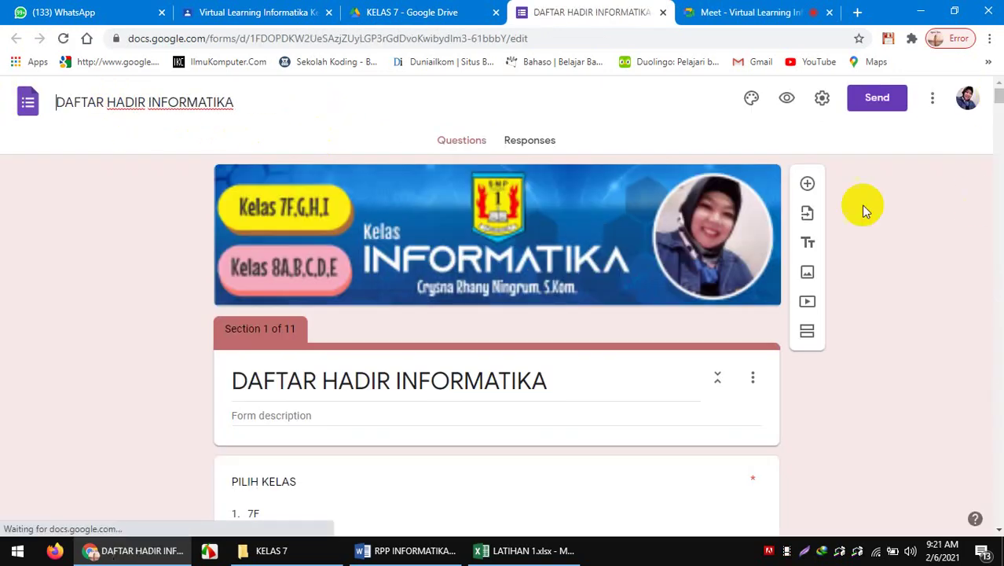
Review the form's PILIH KELAS options and the student name list, and return to the form header
{"action": "scroll", "coordinate": [541, 327], "scroll_direction": "down", "scroll_amount": 3}
{"action": "scroll", "coordinate": [542, 327], "scroll_direction": "down", "scroll_amount": 1}
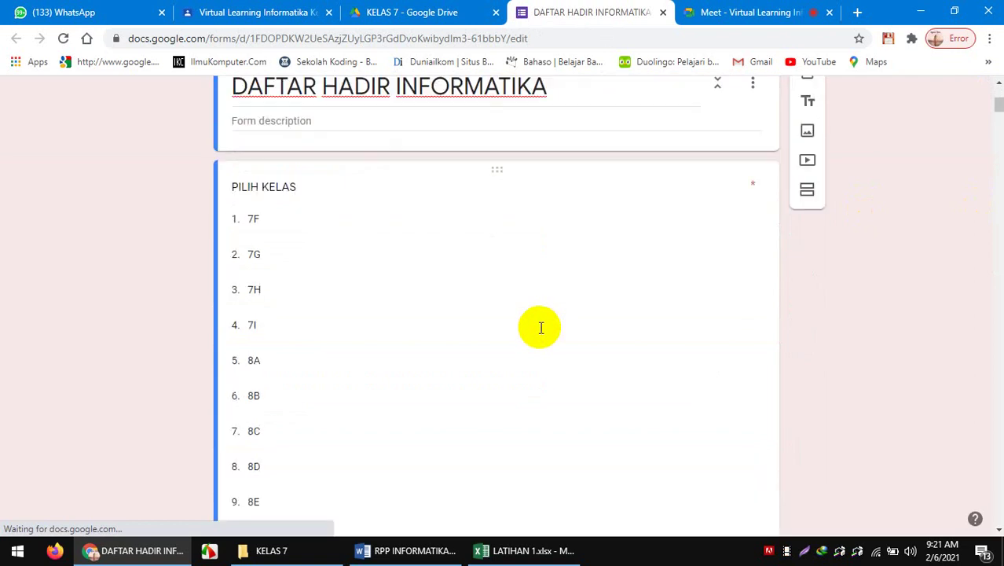
{"action": "scroll", "coordinate": [541, 327], "scroll_direction": "down", "scroll_amount": 5}
{"action": "scroll", "coordinate": [544, 333], "scroll_direction": "down", "scroll_amount": 7}
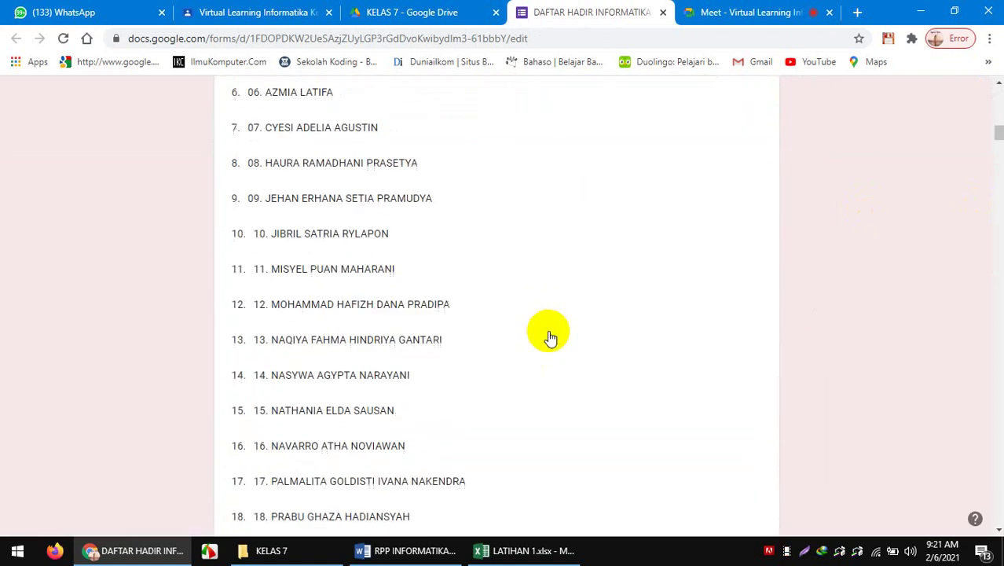
{"action": "scroll", "coordinate": [550, 336], "scroll_direction": "down", "scroll_amount": 4}
{"action": "left_click_drag", "start_coordinate": [996, 146], "coordinate": [999, 88]}
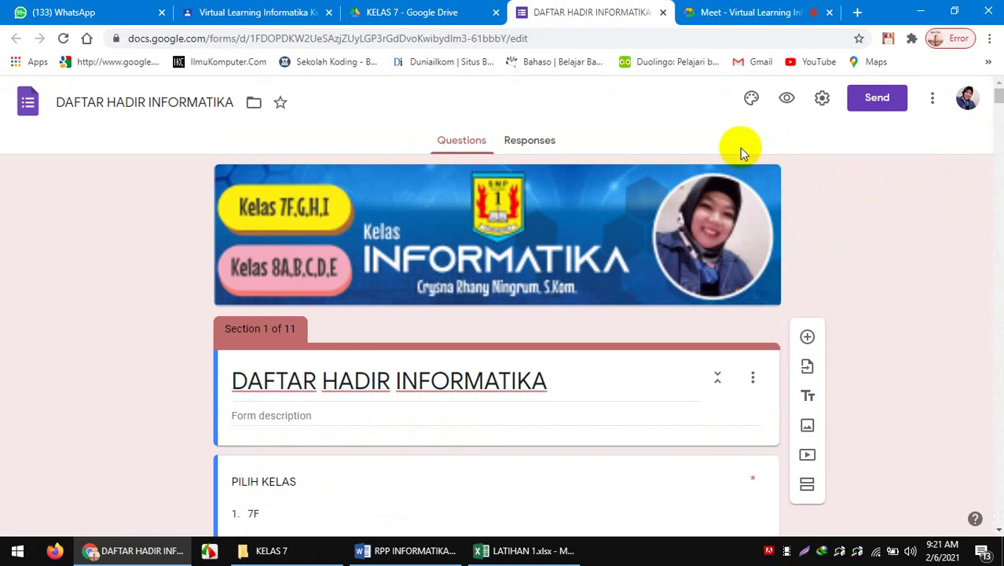
Open the response destination options for the copied DAFTAR HADIR INFORMATIKA form, with a new spreadsheet as the destination
{"action": "left_click", "coordinate": [437, 16]}
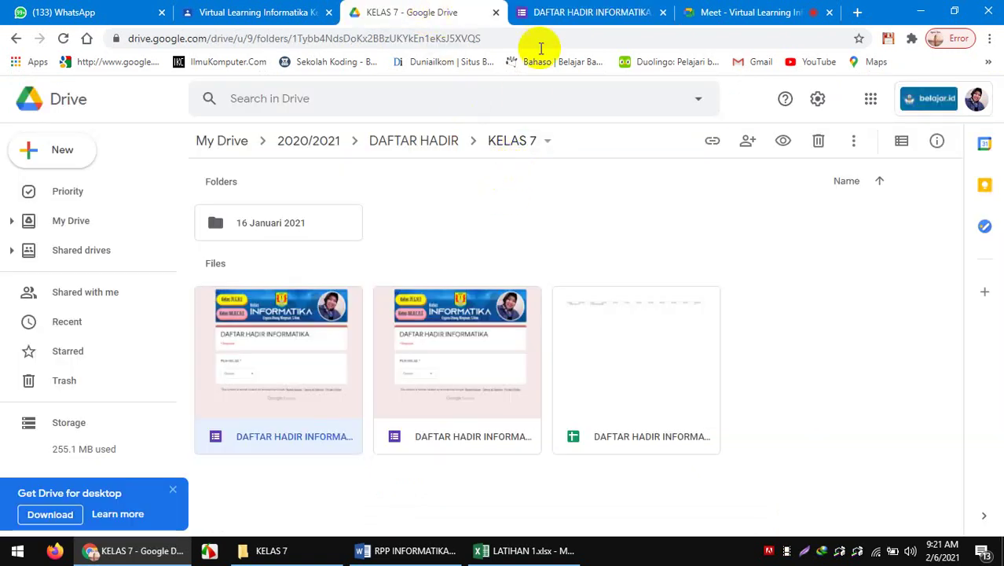
{"action": "left_click", "coordinate": [564, 8]}
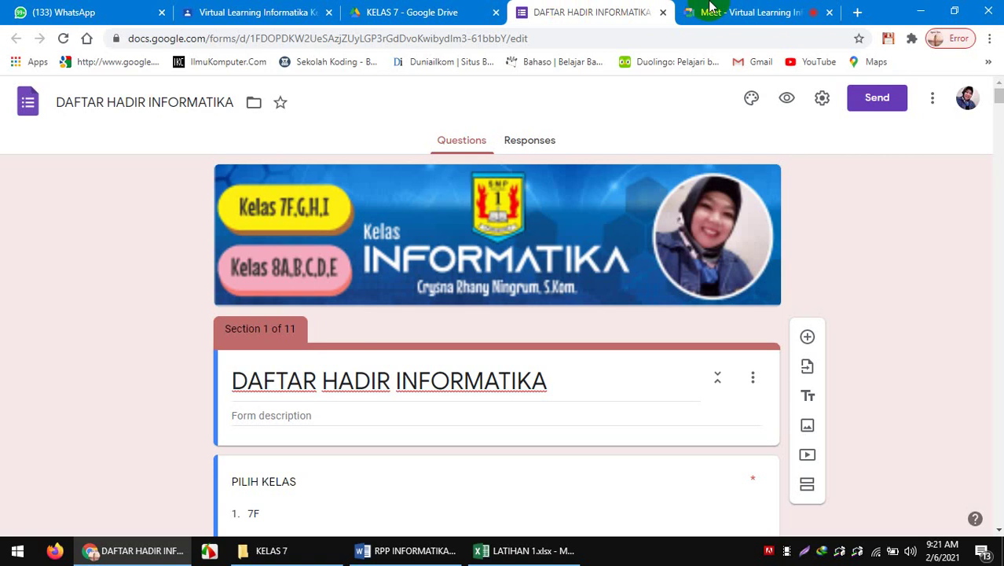
{"action": "left_click", "coordinate": [540, 146]}
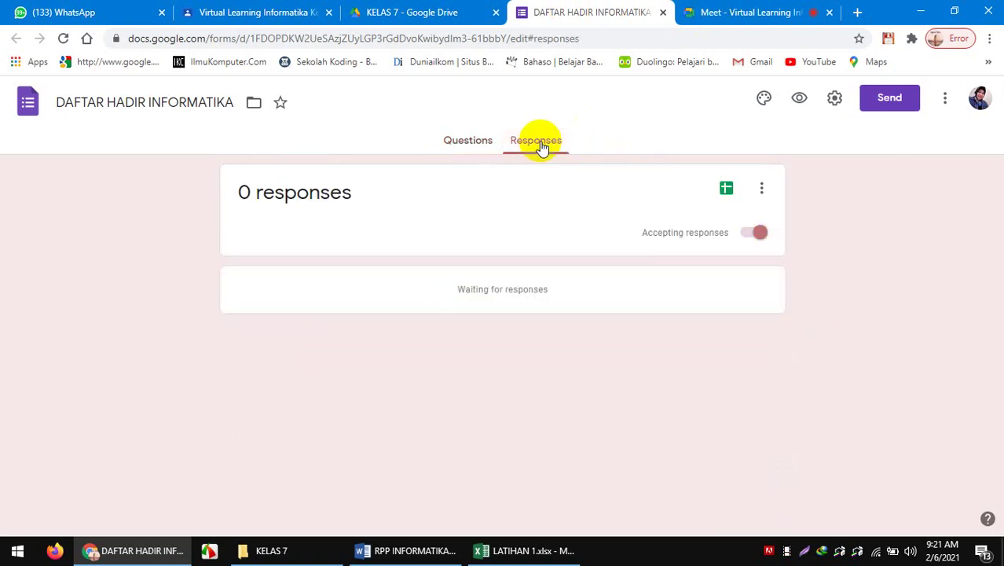
{"action": "left_click", "coordinate": [471, 149]}
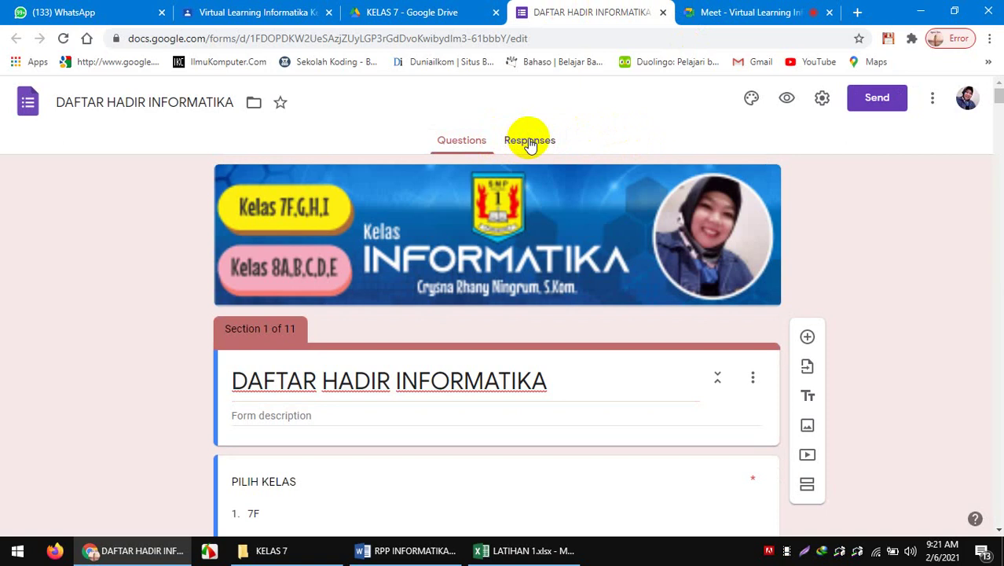
{"action": "left_click", "coordinate": [531, 143]}
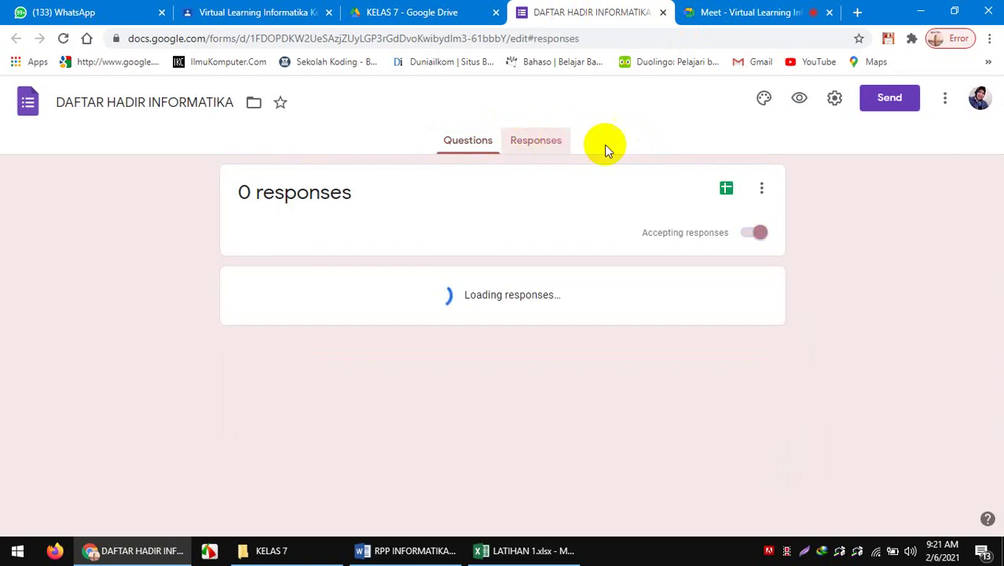
{"action": "left_click", "coordinate": [726, 190]}
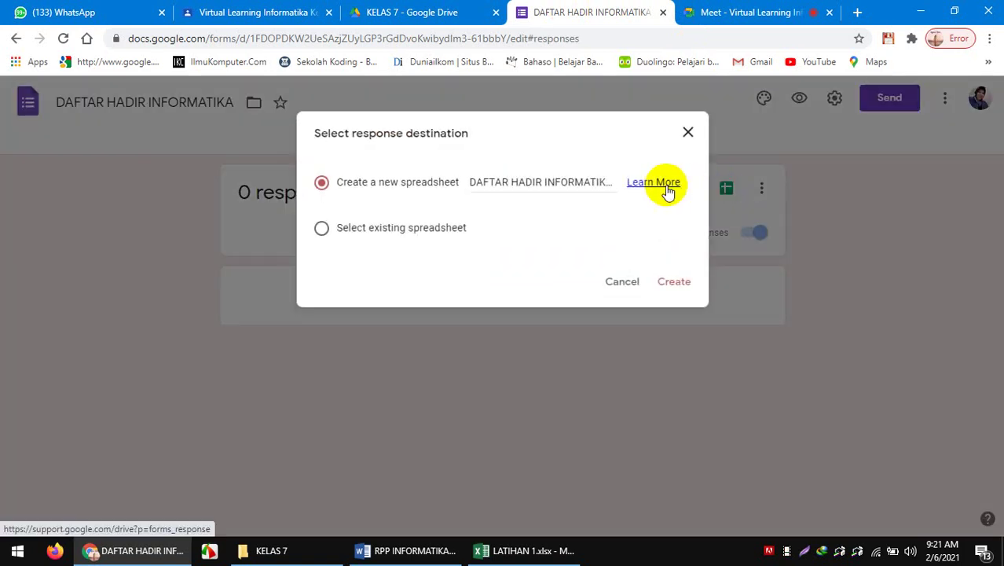
Open the existing DAFTAR HADIR INFORMATIKA responses spreadsheet from the KELAS 7 folder in Google Drive
{"action": "left_click", "coordinate": [425, 12]}
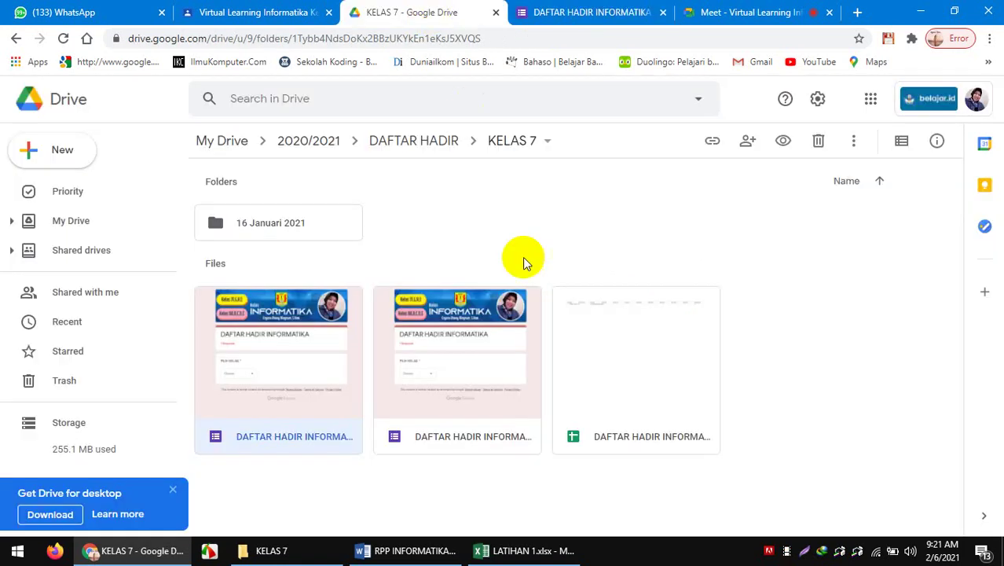
{"action": "left_click", "coordinate": [599, 314]}
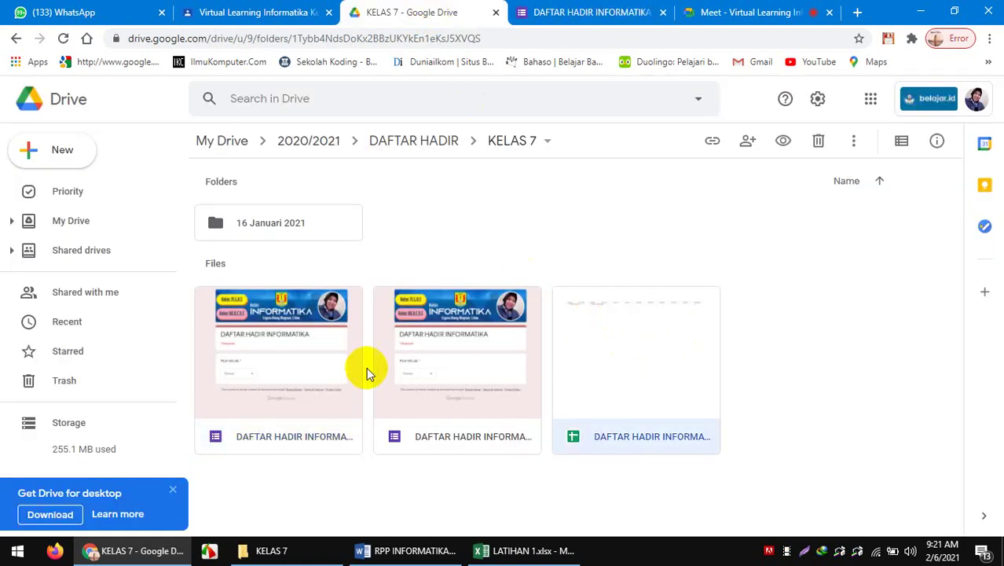
{"action": "double_click", "coordinate": [621, 352]}
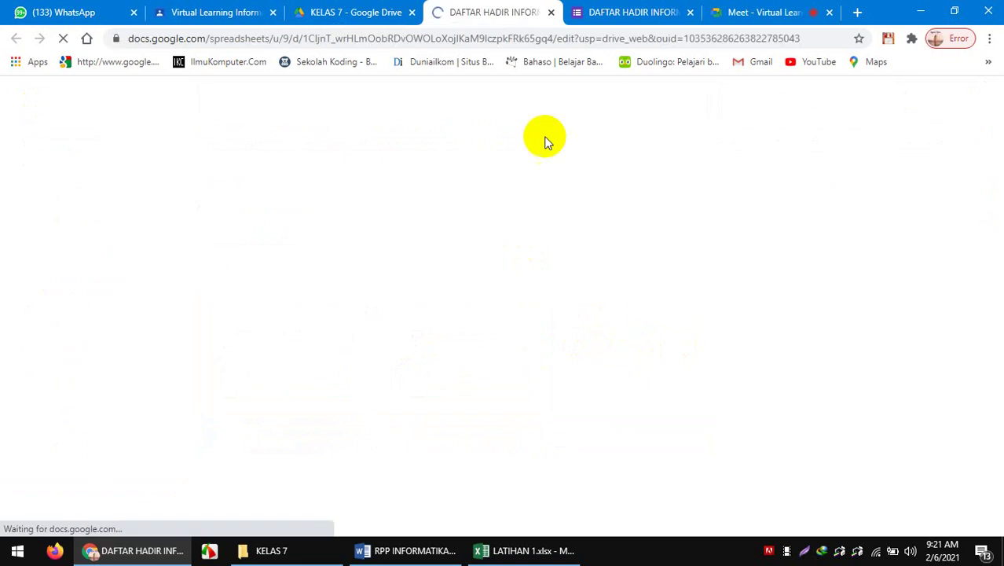
Go into the 16 Januari 2021 folder within KELAS 7 and open its Daftar Hadir Online Informatika form
{"action": "left_click", "coordinate": [352, 13]}
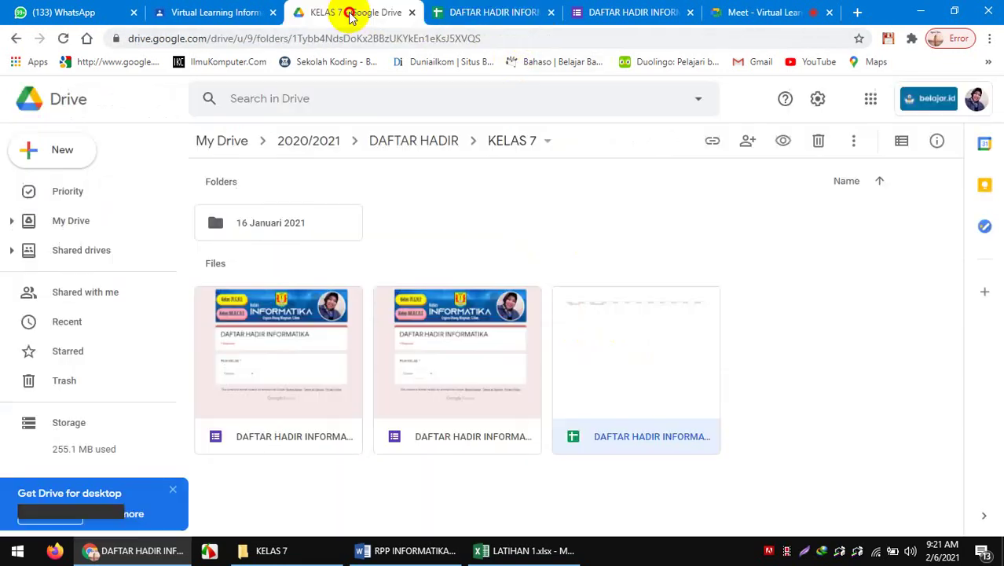
{"action": "left_click", "coordinate": [484, 377]}
{"action": "left_click", "coordinate": [312, 223]}
{"action": "double_click", "coordinate": [311, 223]}
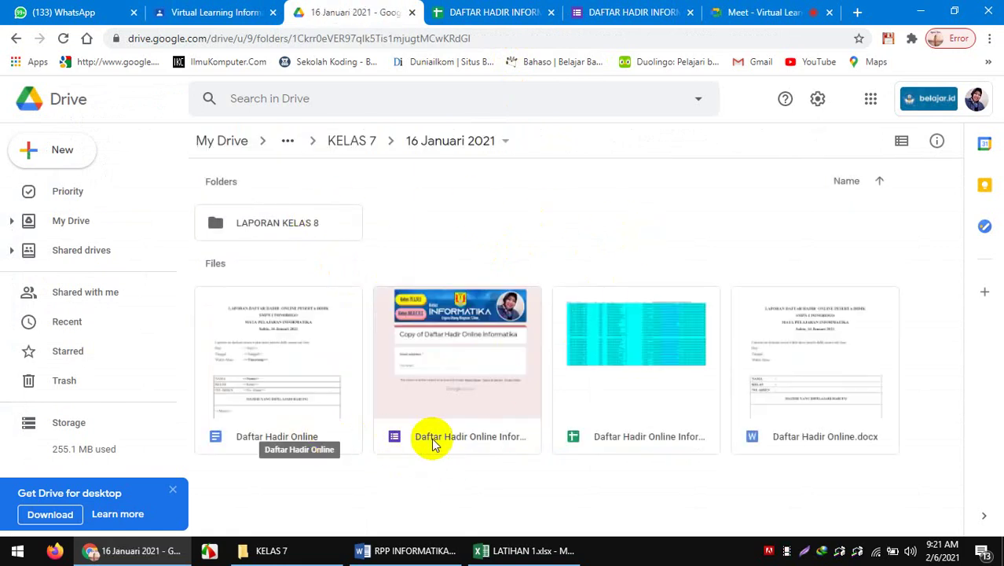
{"action": "double_click", "coordinate": [469, 382]}
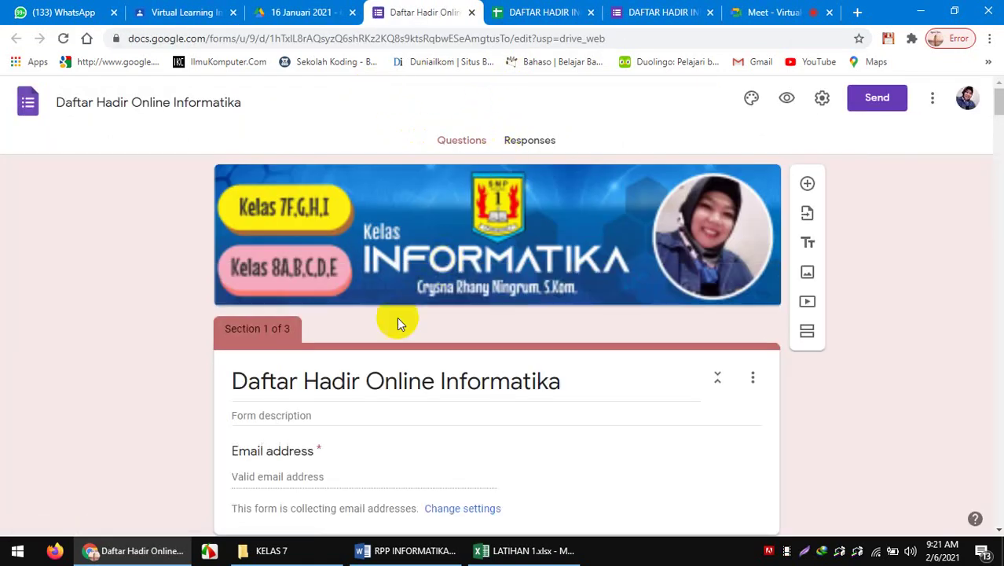
Look over the form's opening sections and copy its full, unshortened share link
{"action": "scroll", "coordinate": [377, 336], "scroll_direction": "down", "scroll_amount": 2}
{"action": "scroll", "coordinate": [436, 371], "scroll_direction": "down", "scroll_amount": 1}
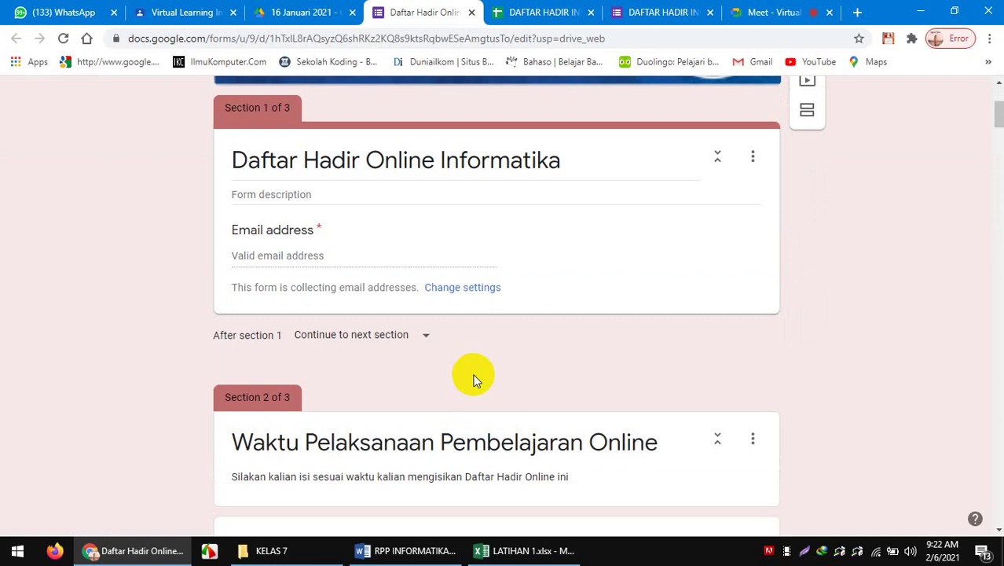
{"action": "scroll", "coordinate": [474, 380], "scroll_direction": "down", "scroll_amount": 3}
{"action": "scroll", "coordinate": [509, 373], "scroll_direction": "up", "scroll_amount": 6}
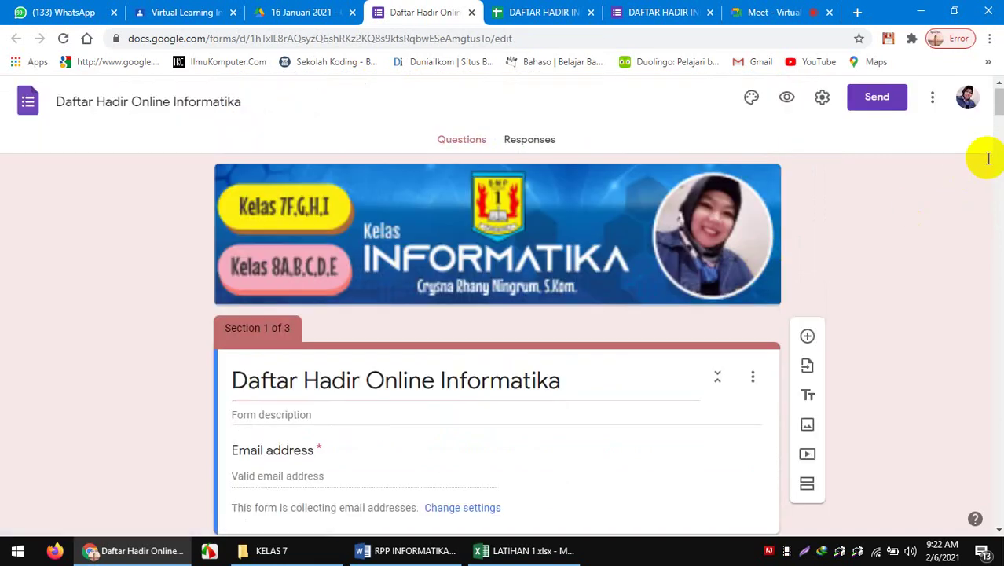
{"action": "left_click_drag", "start_coordinate": [995, 99], "coordinate": [883, 61]}
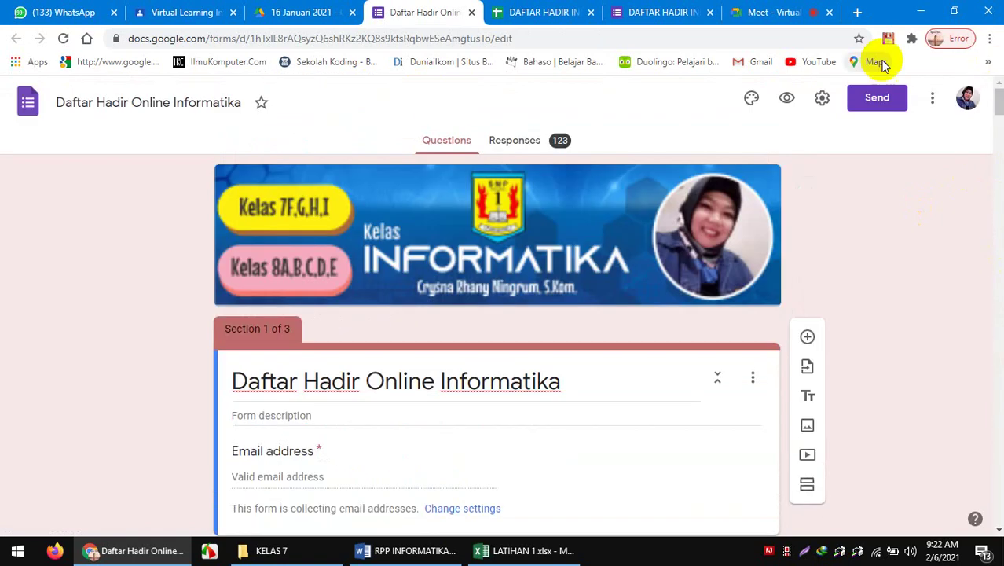
{"action": "left_click", "coordinate": [868, 110]}
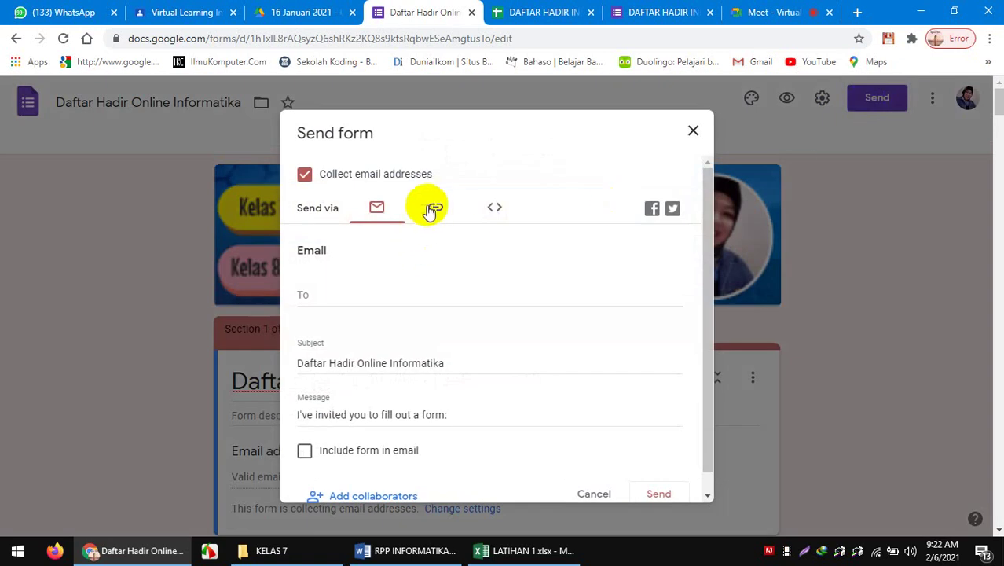
{"action": "left_click", "coordinate": [437, 209]}
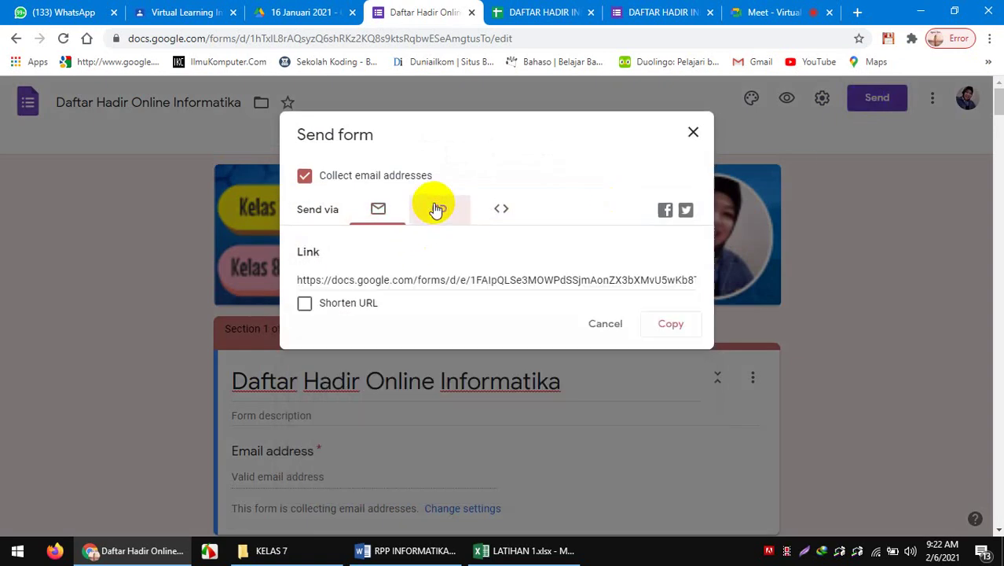
{"action": "left_click", "coordinate": [669, 326]}
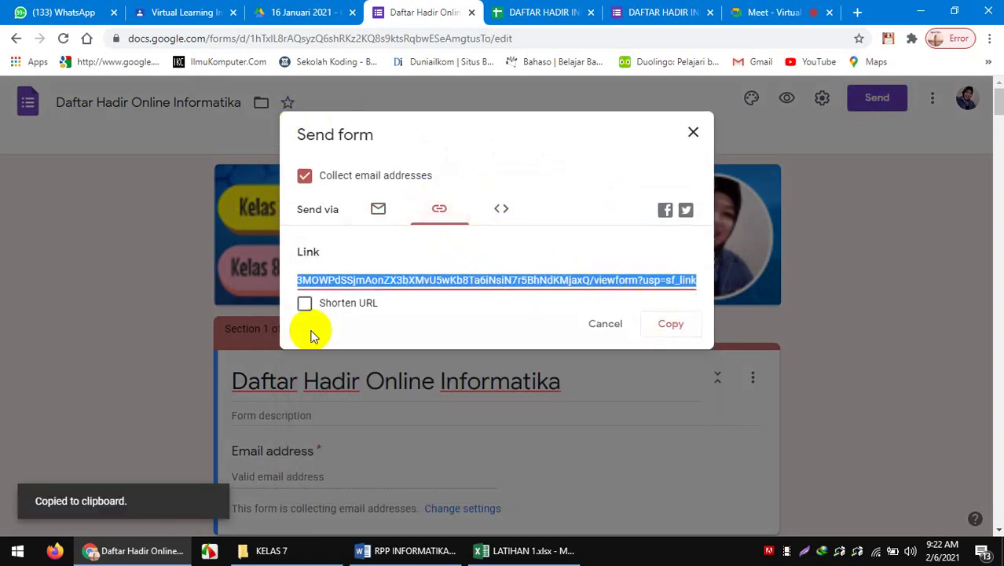
Switch to the Google Meet call and send the copied attendance form link to everyone in the chat
{"action": "left_click", "coordinate": [731, 12]}
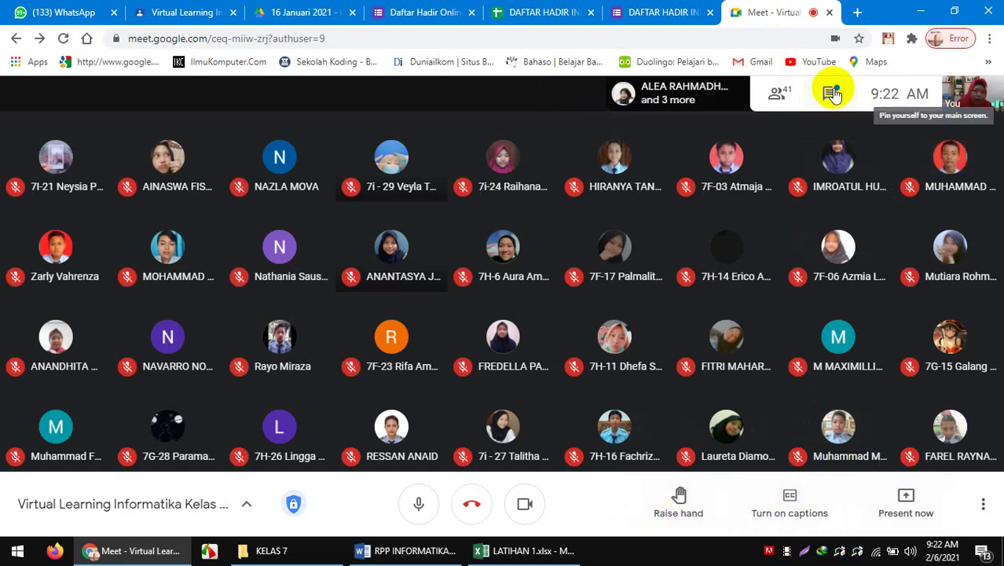
{"action": "left_click", "coordinate": [832, 95]}
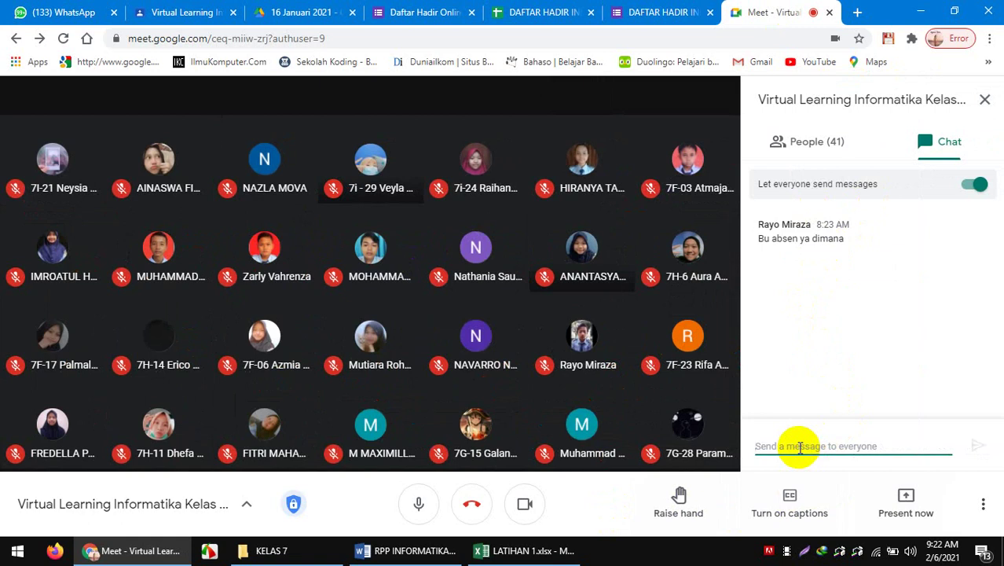
{"action": "key", "text": "ctrl+v"}
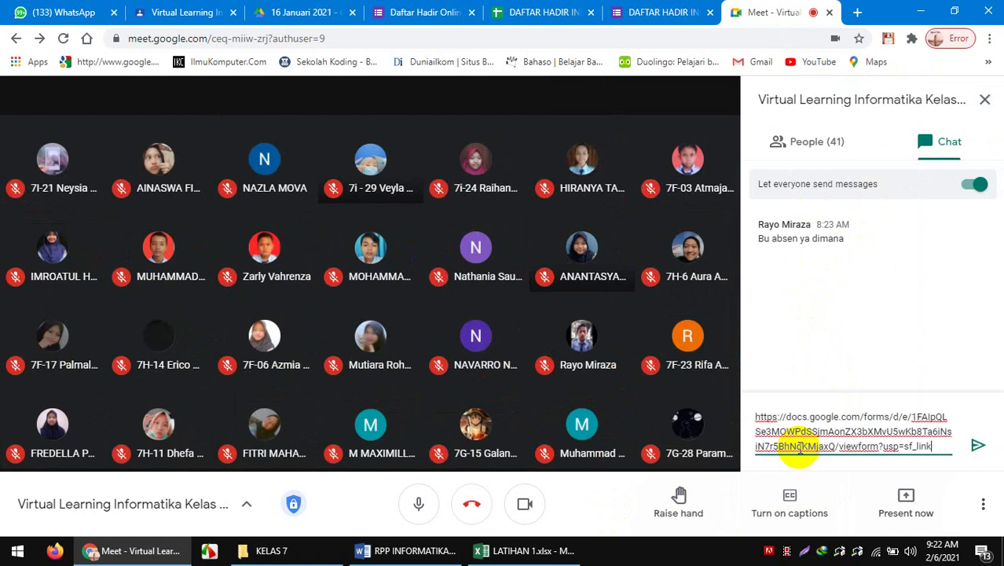
{"action": "left_click", "coordinate": [977, 447]}
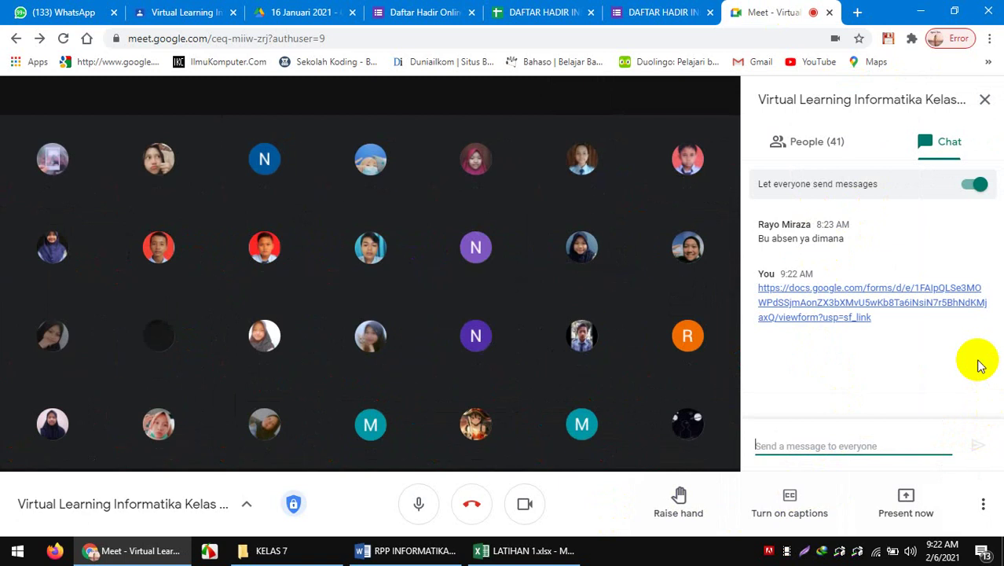
Check the files in the 16 Januari 2021 Drive folder and look through the Meet call's participant list
{"action": "left_click", "coordinate": [305, 14]}
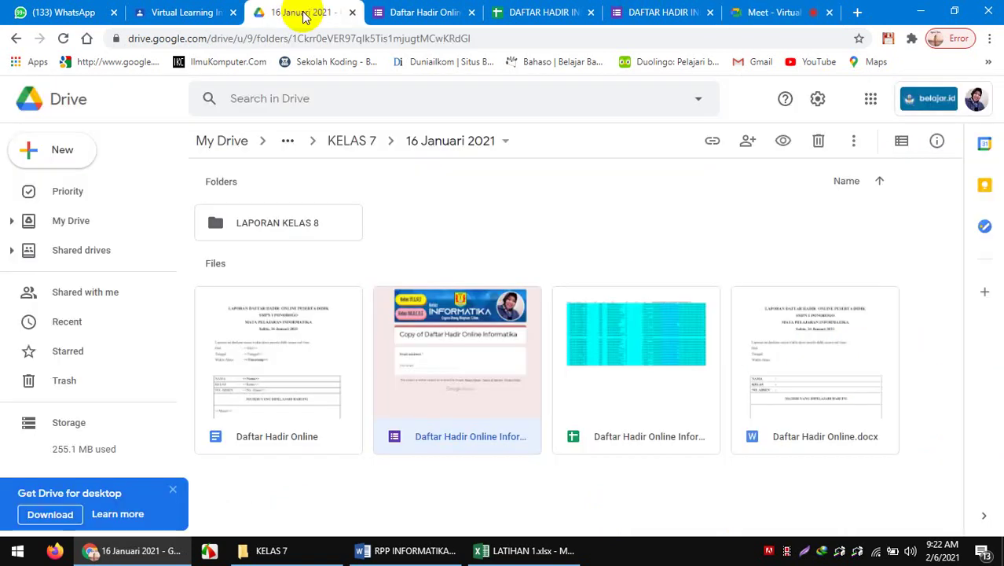
{"action": "left_click", "coordinate": [547, 217]}
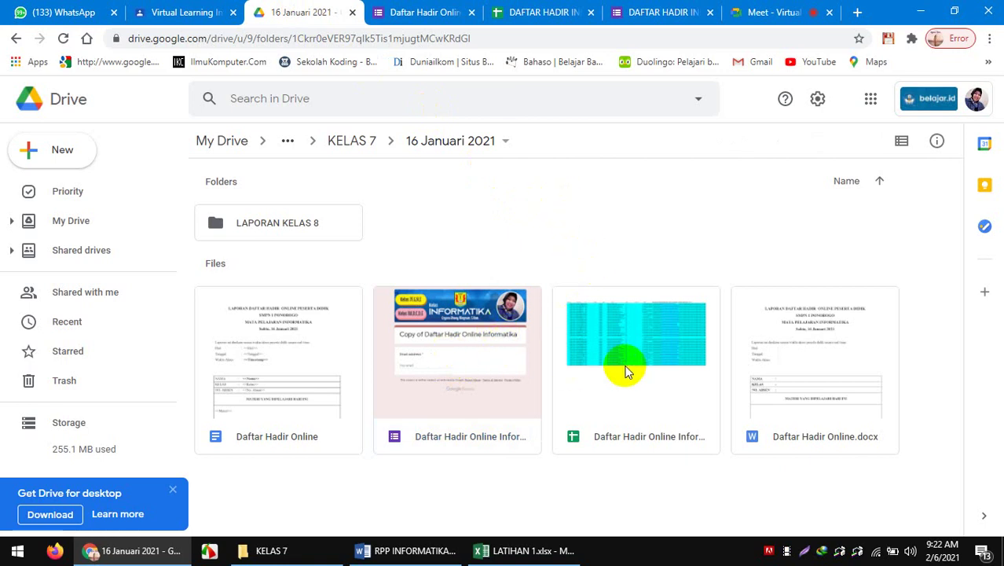
{"action": "left_click", "coordinate": [772, 11]}
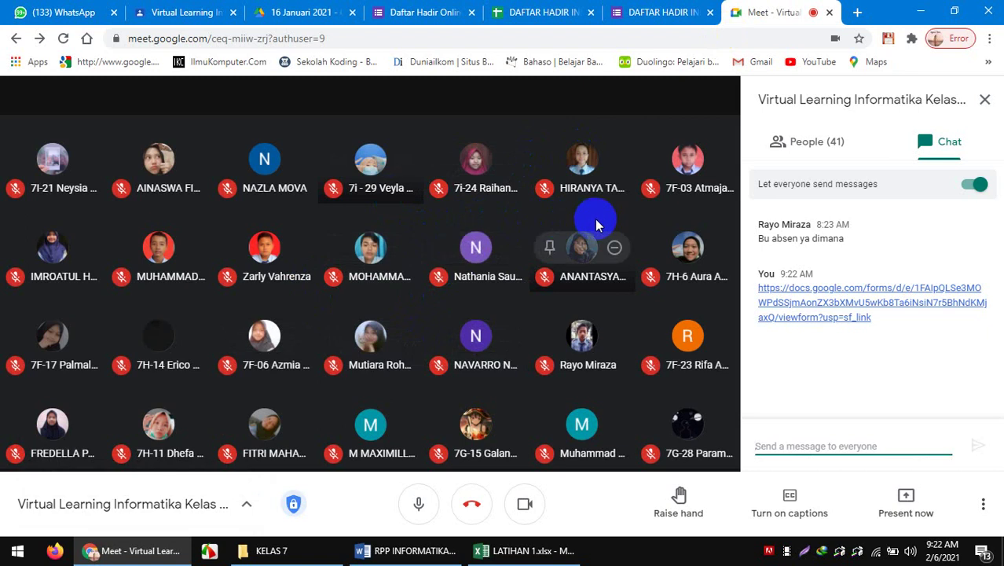
{"action": "left_click", "coordinate": [680, 503]}
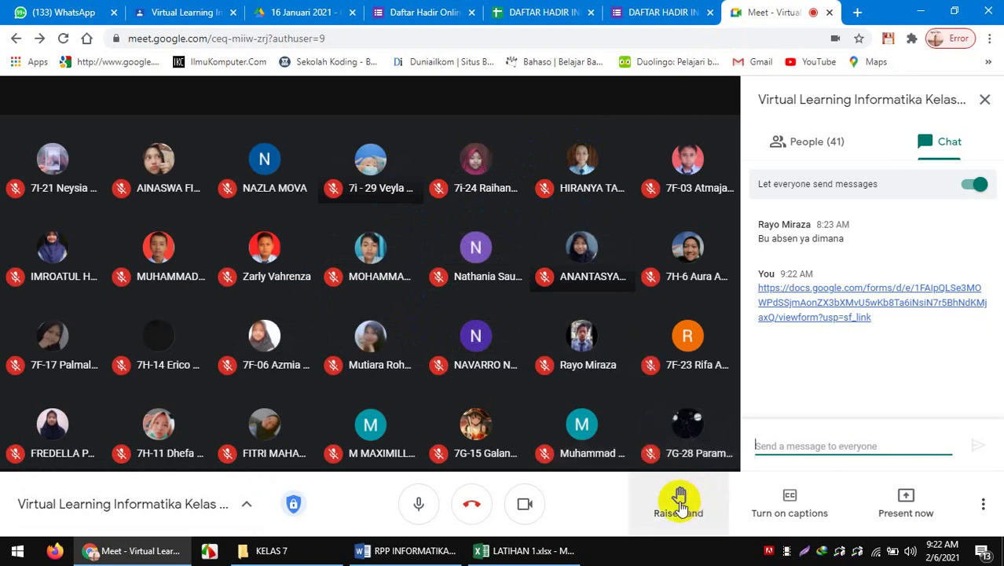
{"action": "left_click", "coordinate": [793, 142]}
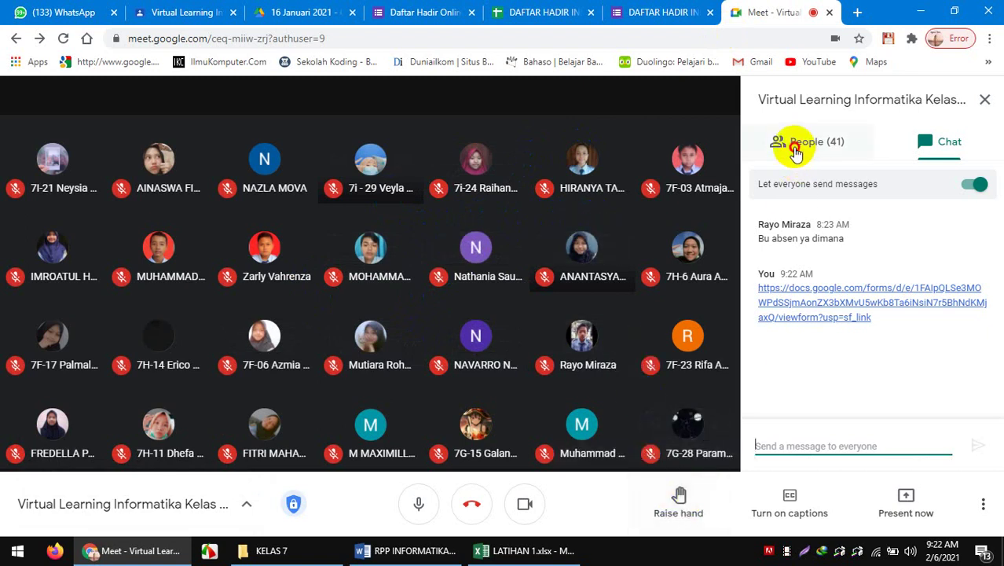
{"action": "scroll", "coordinate": [891, 381], "scroll_direction": "down", "scroll_amount": 2}
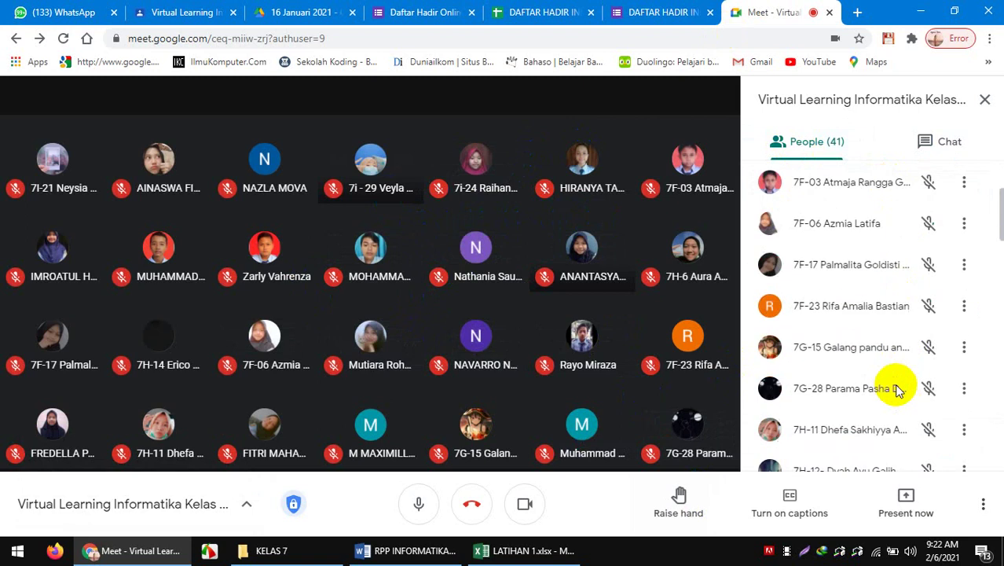
{"action": "scroll", "coordinate": [880, 379], "scroll_direction": "down", "scroll_amount": 3}
{"action": "scroll", "coordinate": [881, 379], "scroll_direction": "down", "scroll_amount": 10}
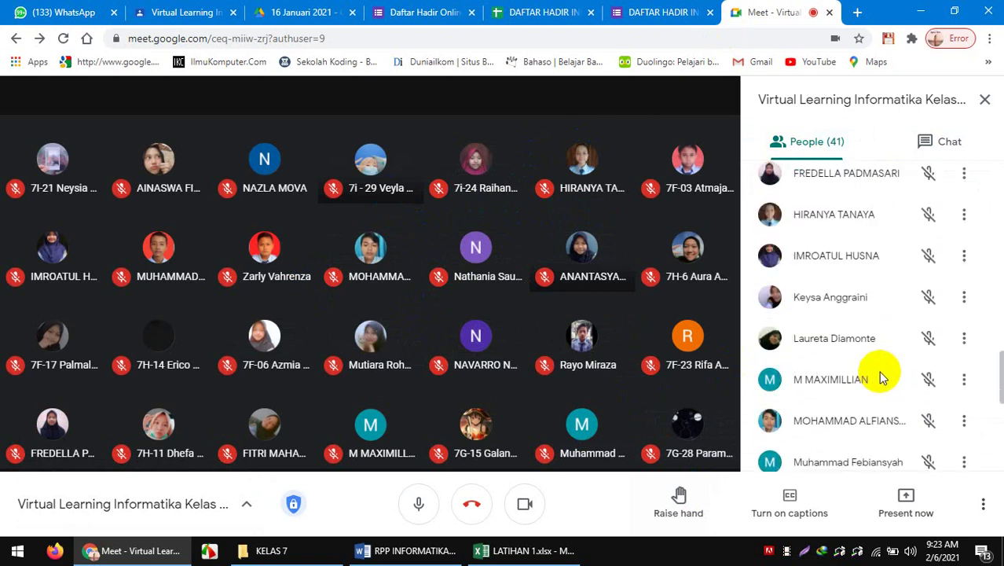
{"action": "scroll", "coordinate": [883, 377], "scroll_direction": "down", "scroll_amount": 1}
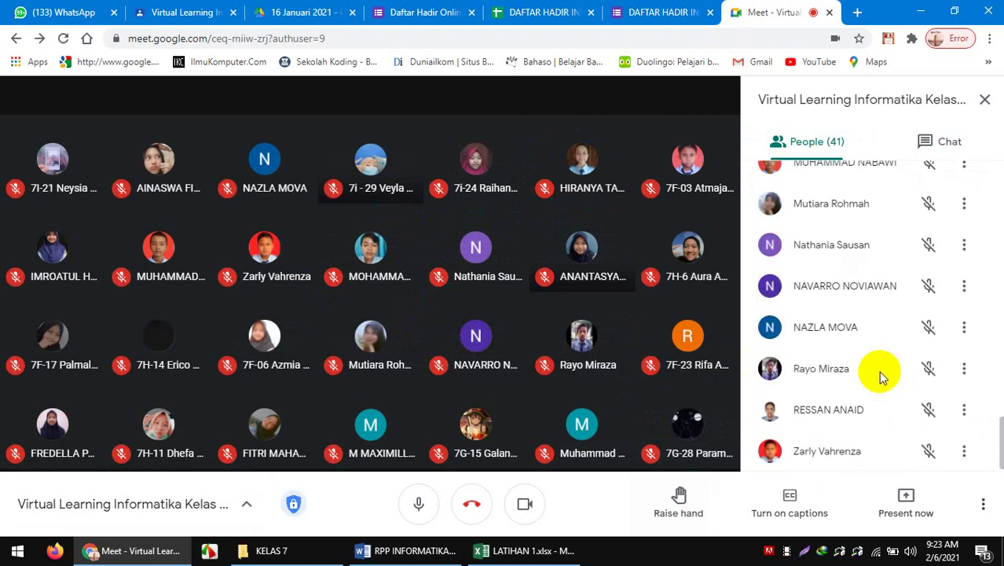
{"action": "scroll", "coordinate": [881, 377], "scroll_direction": "up", "scroll_amount": 2}
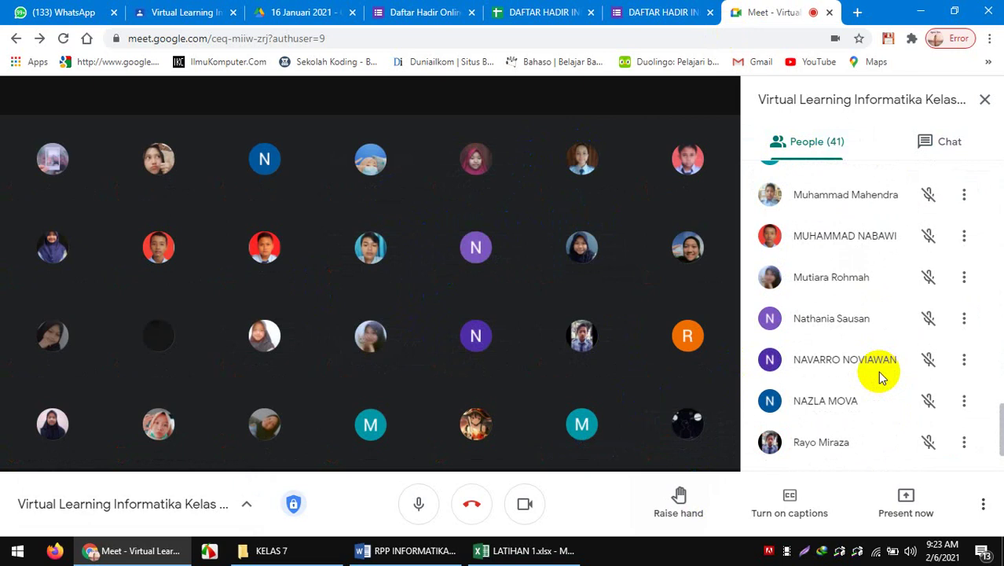
{"action": "scroll", "coordinate": [825, 329], "scroll_direction": "down", "scroll_amount": 1}
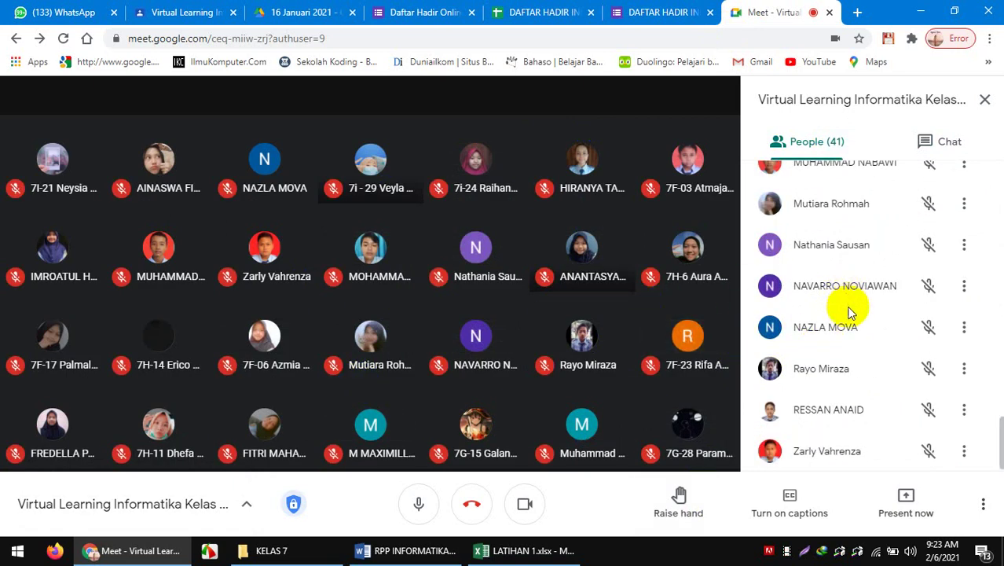
{"action": "scroll", "coordinate": [862, 355], "scroll_direction": "up", "scroll_amount": 3}
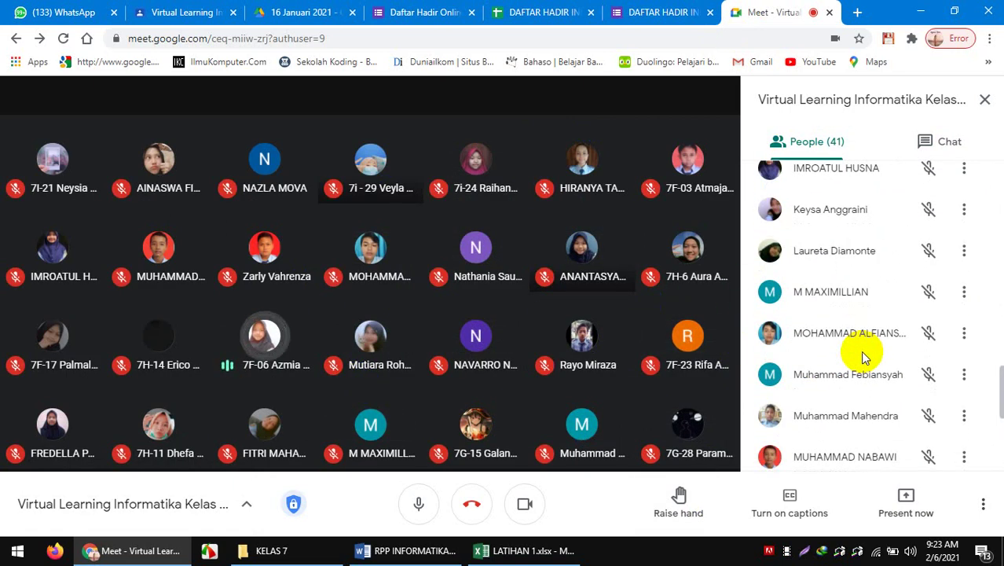
{"action": "scroll", "coordinate": [862, 355], "scroll_direction": "up", "scroll_amount": 2}
Return to the copied form's response destination options and view the DAFTAR HADIR INFORMATIKA (Responses) spreadsheet
{"action": "left_click", "coordinate": [633, 14]}
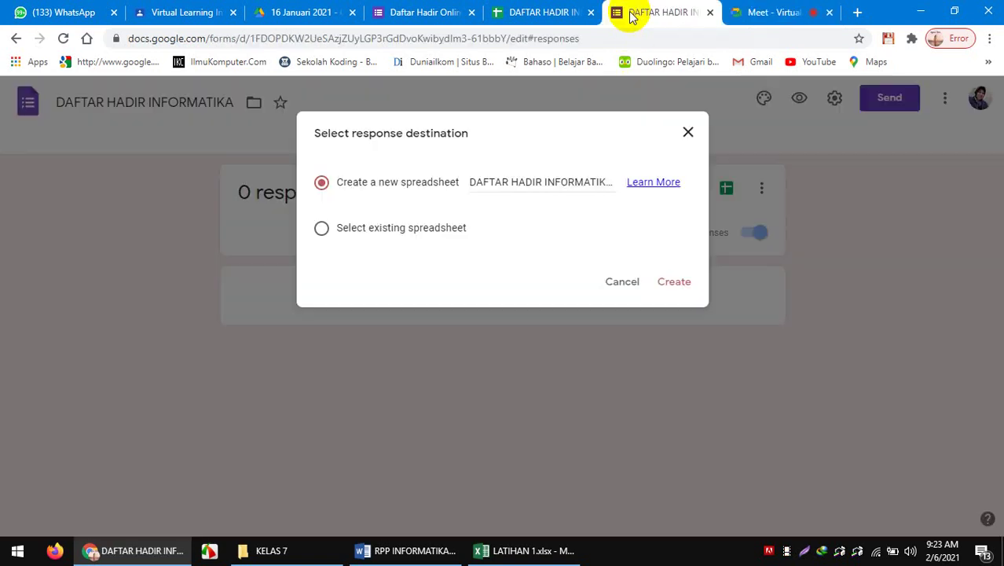
{"action": "left_click", "coordinate": [554, 12]}
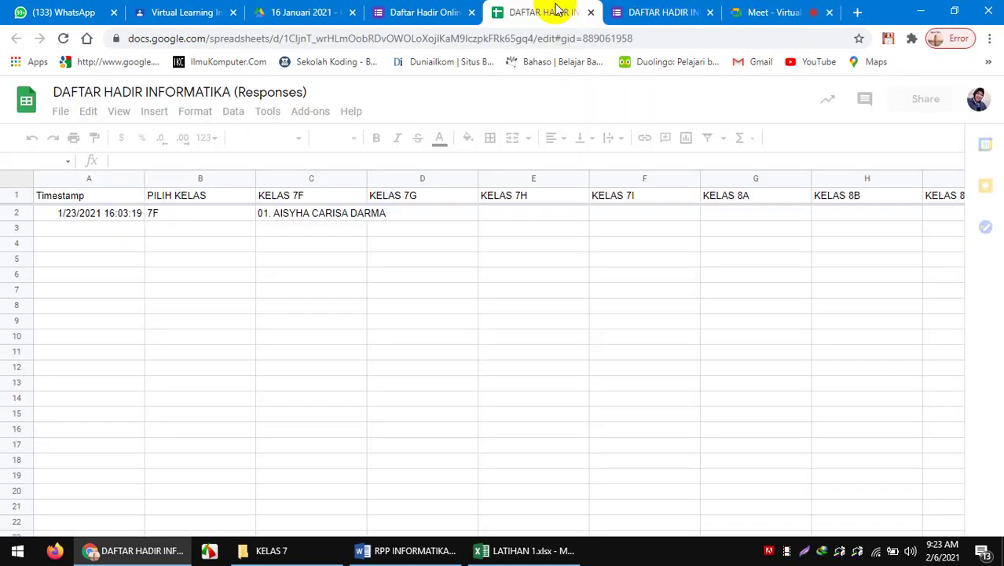
Close the Daftar Hadir Online Informatika form's sharing dialog and open the spreadsheet linked to its responses
{"action": "left_click", "coordinate": [432, 13]}
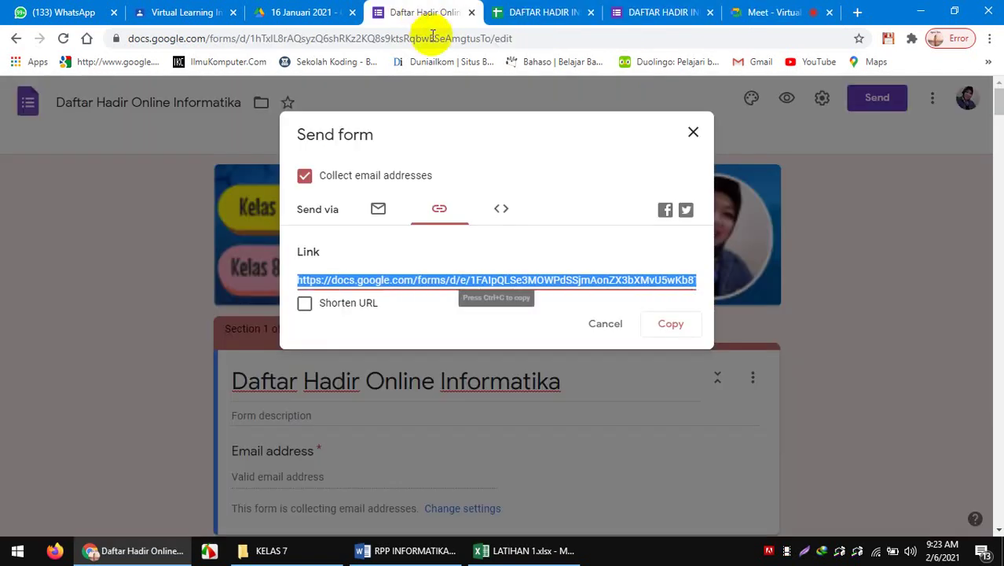
{"action": "left_click", "coordinate": [692, 134]}
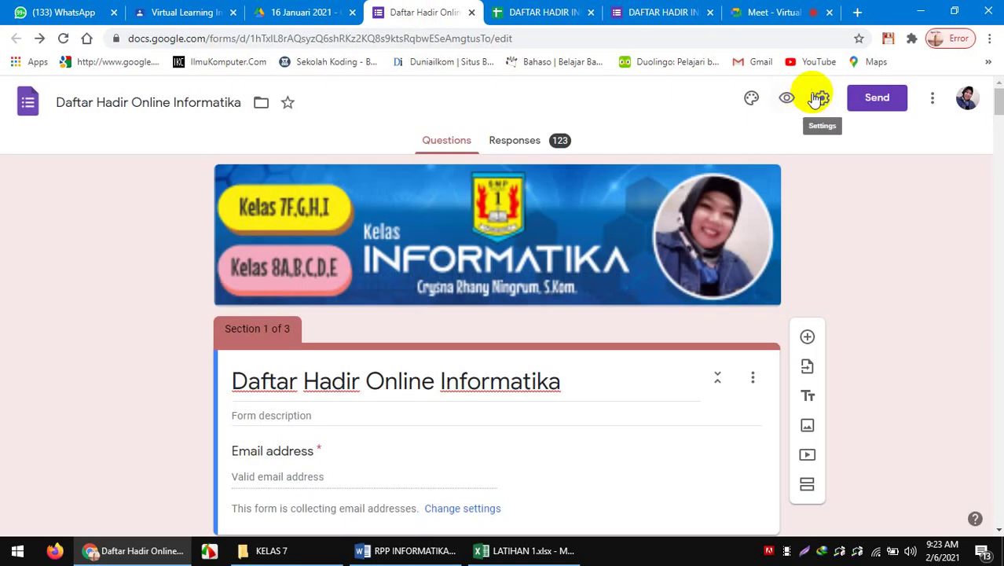
{"action": "left_click", "coordinate": [509, 144]}
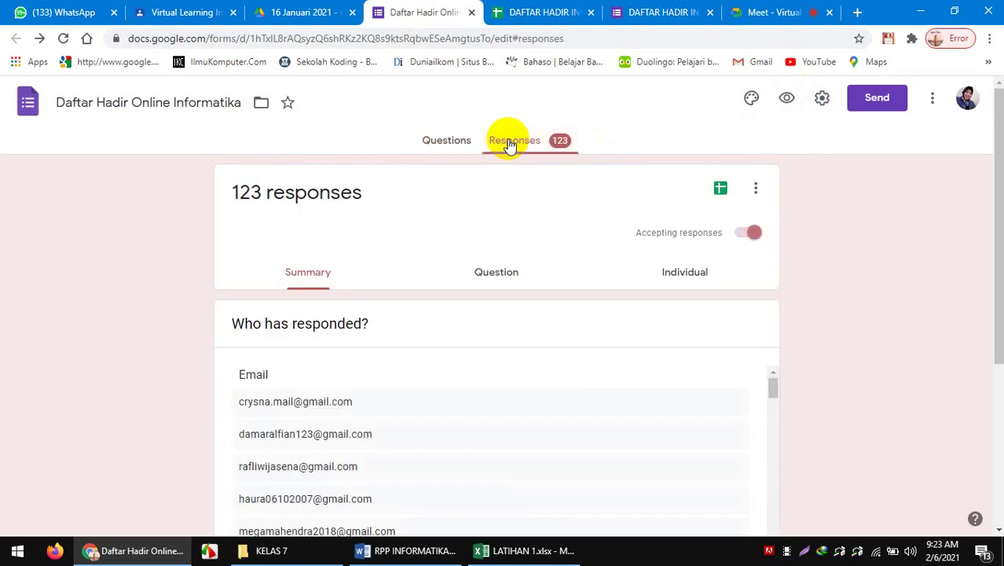
{"action": "left_click", "coordinate": [718, 187]}
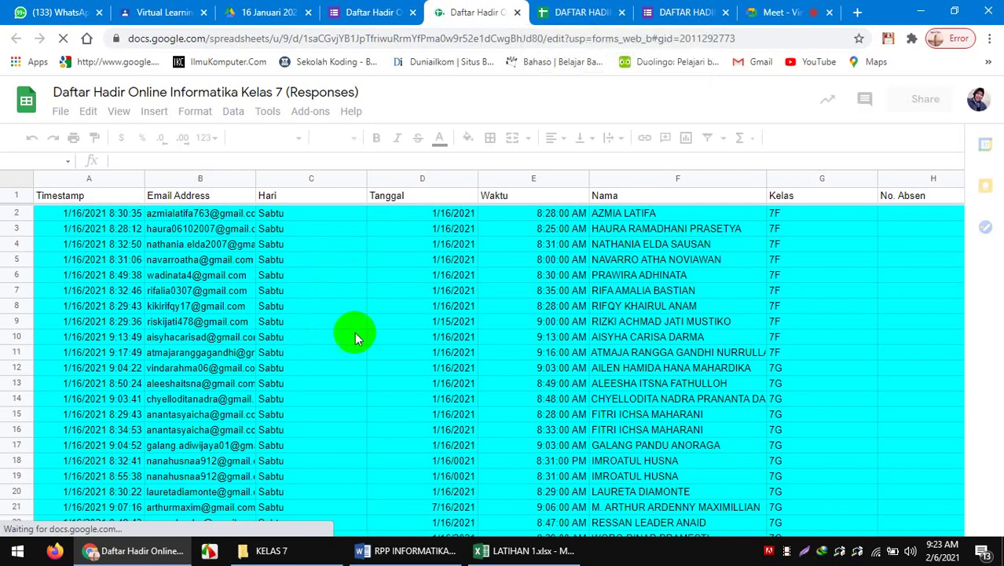
Look through the Daftar Hadir Online Informatika Kelas 7 (Responses) sheet down to its newest entries and compare it with the form's response summary
{"action": "scroll", "coordinate": [874, 292], "scroll_direction": "down", "scroll_amount": 3}
{"action": "scroll", "coordinate": [672, 314], "scroll_direction": "down", "scroll_amount": 5}
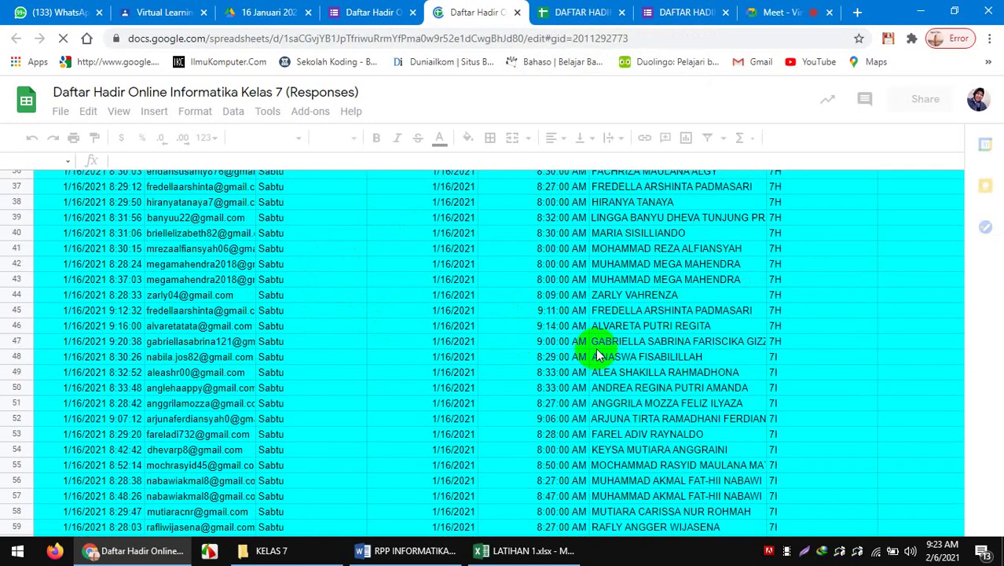
{"action": "scroll", "coordinate": [943, 251], "scroll_direction": "down", "scroll_amount": 6}
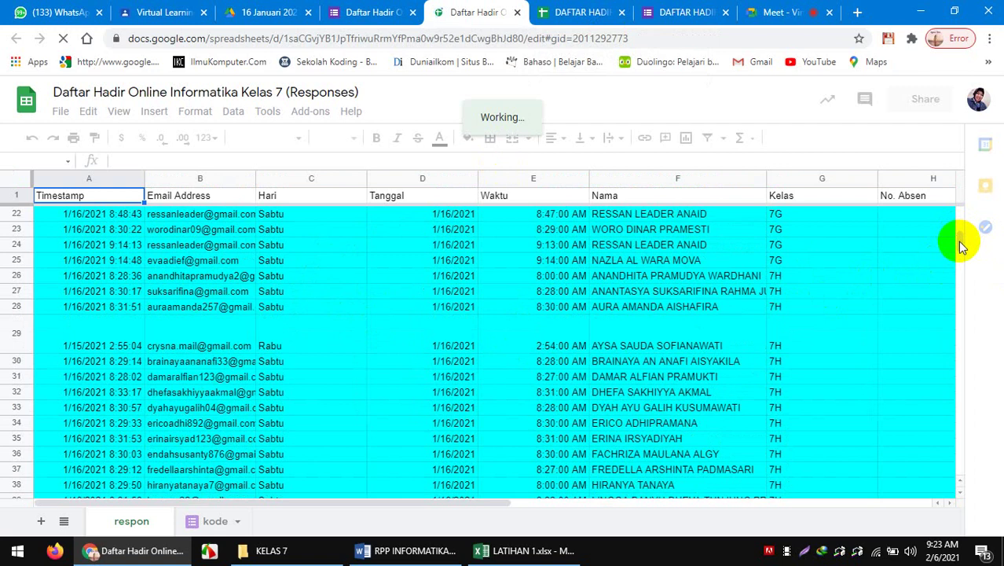
{"action": "scroll", "coordinate": [962, 247], "scroll_direction": "down", "scroll_amount": 1}
{"action": "left_click_drag", "start_coordinate": [960, 245], "coordinate": [965, 356]}
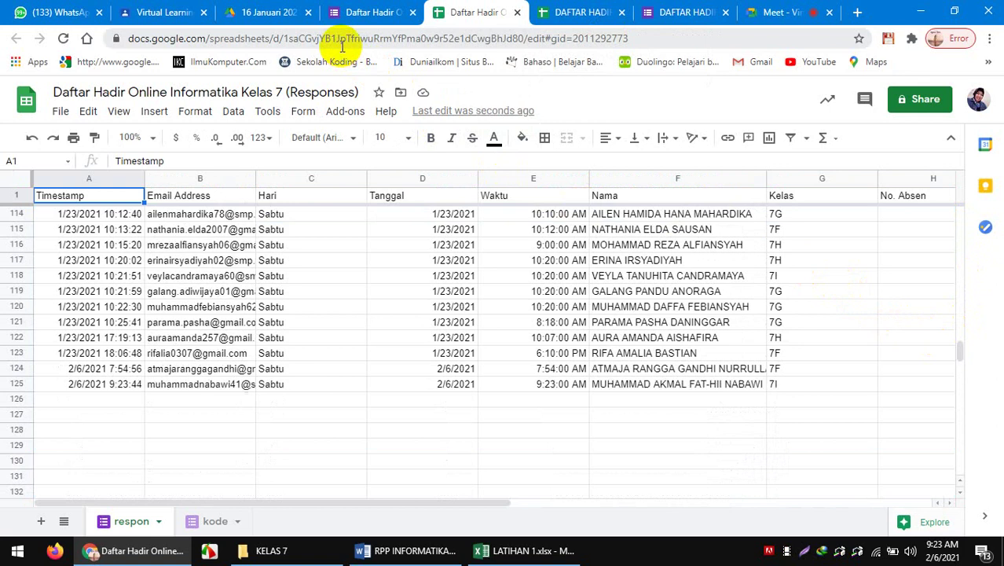
{"action": "left_click", "coordinate": [375, 9]}
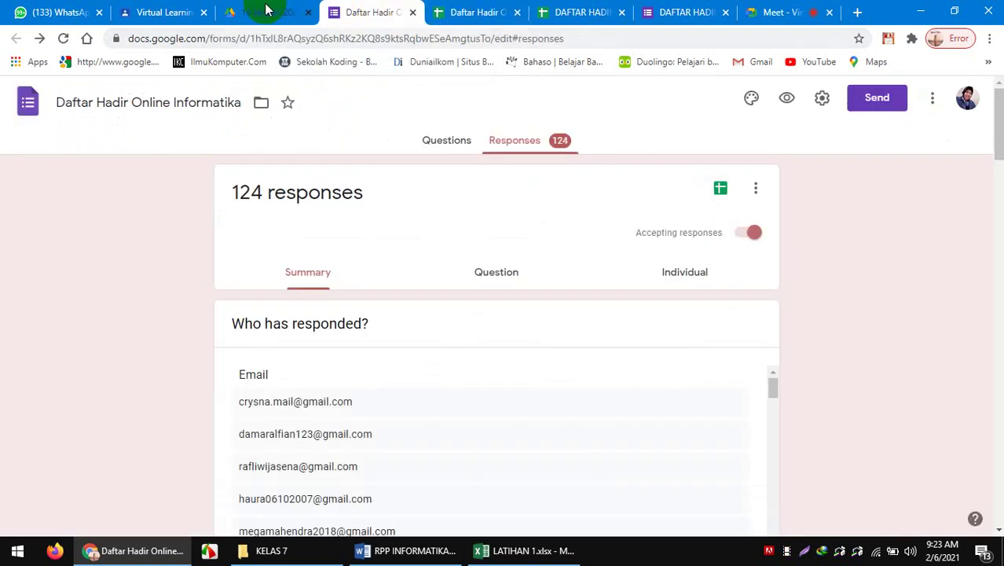
{"action": "left_click", "coordinate": [444, 12]}
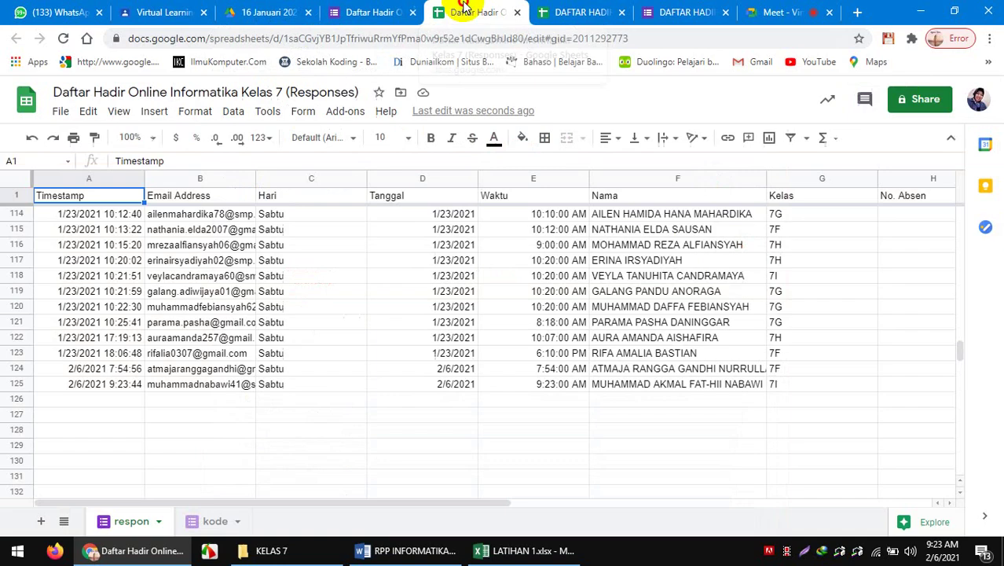
{"action": "left_click", "coordinate": [364, 9]}
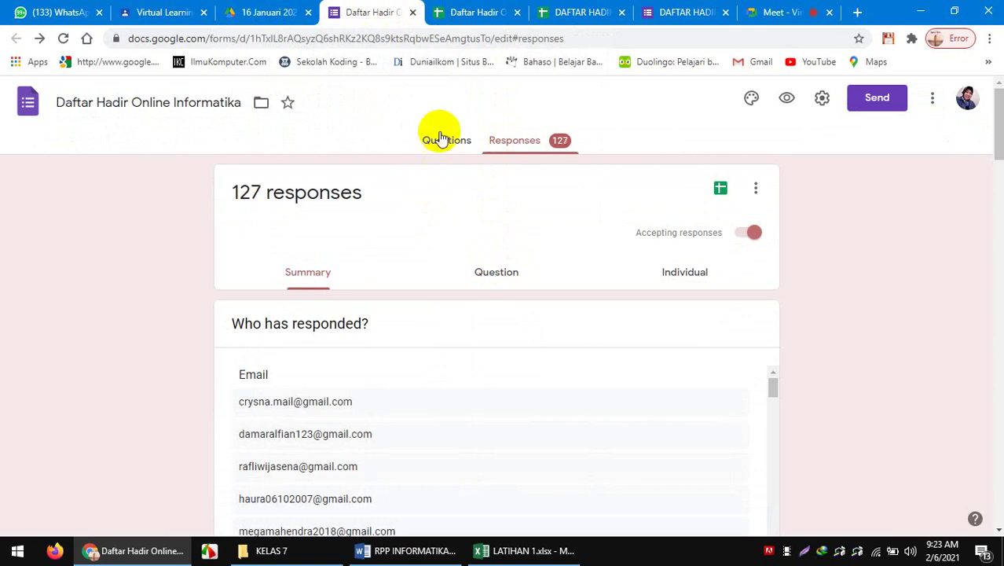
Open the Daftar Hadir Online report template document from the 16 Januari 2021 Drive folder
{"action": "left_click", "coordinate": [269, 14]}
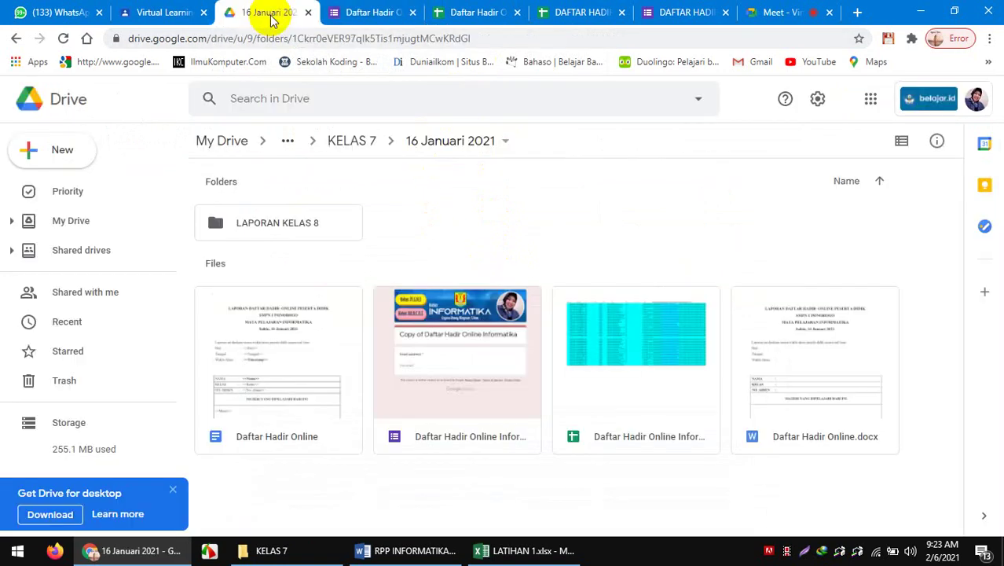
{"action": "left_click", "coordinate": [320, 226]}
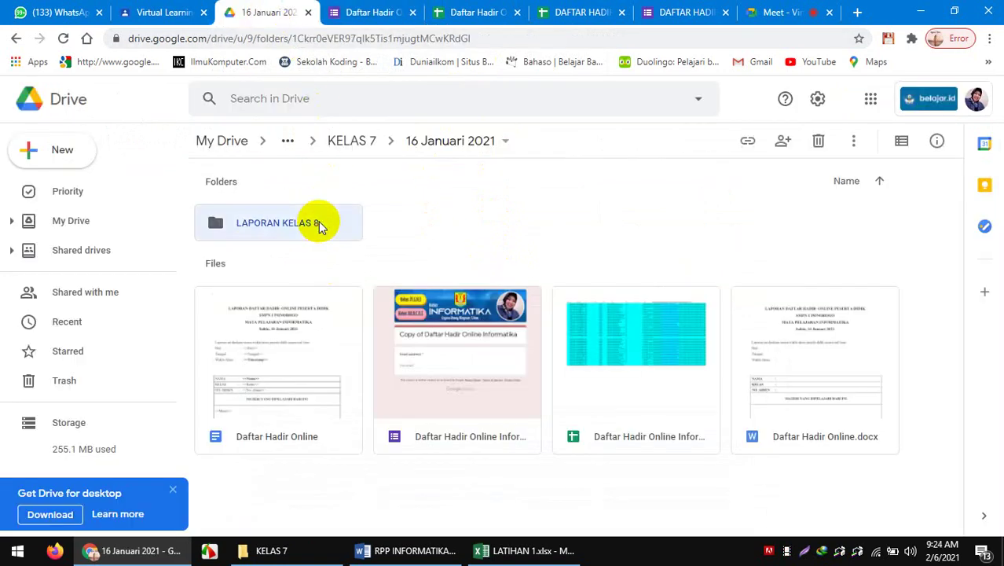
{"action": "left_click", "coordinate": [463, 231]}
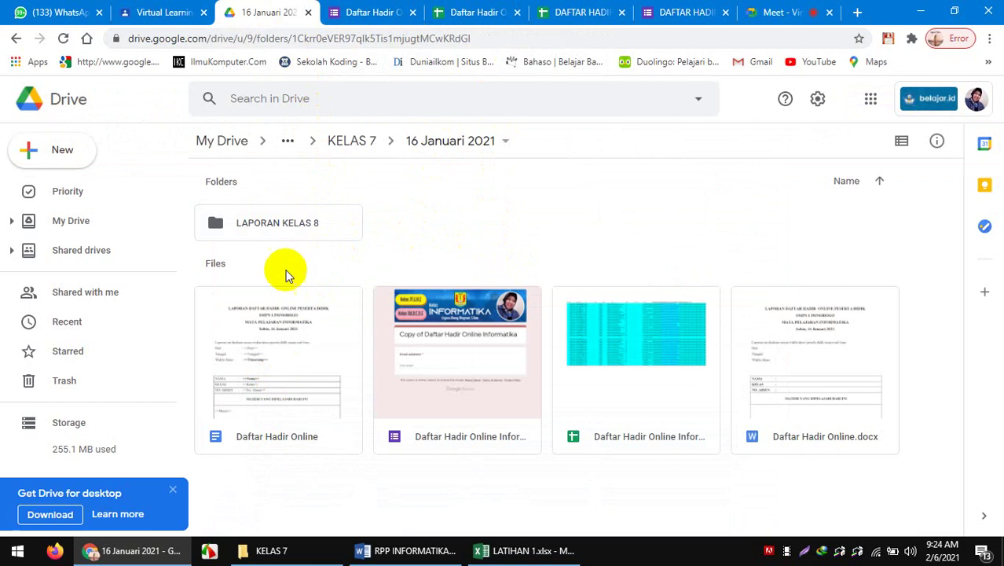
{"action": "double_click", "coordinate": [311, 341]}
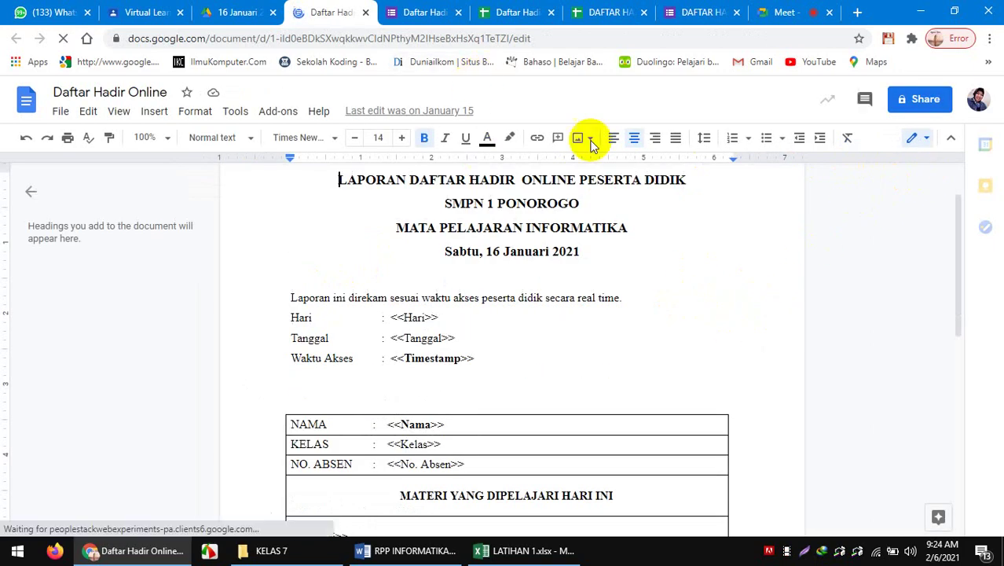
Return to the Kelas 7 response spreadsheet and check the latest attendance entries dated 2/6/2021
{"action": "left_click", "coordinate": [509, 11]}
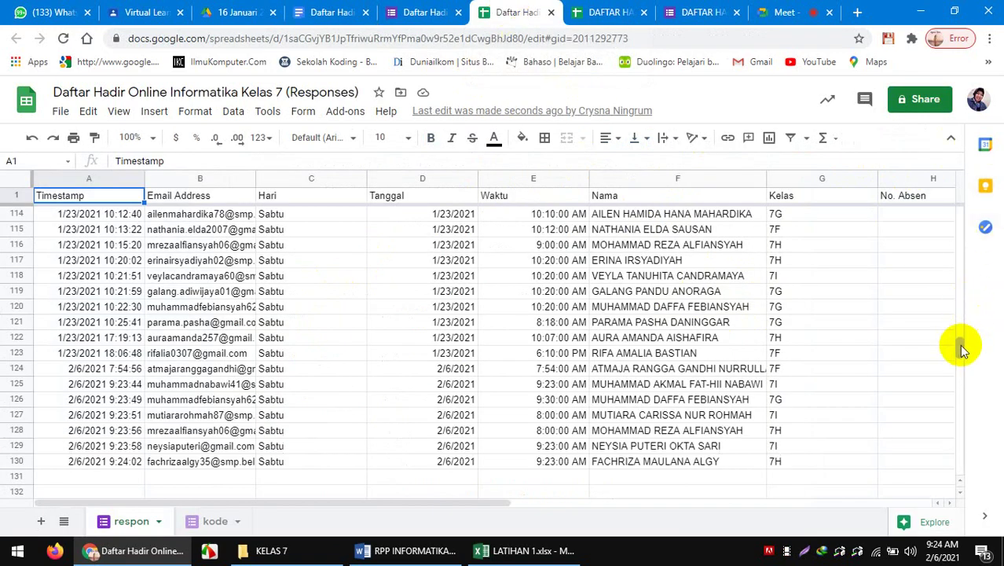
{"action": "left_click_drag", "start_coordinate": [962, 350], "coordinate": [965, 355]}
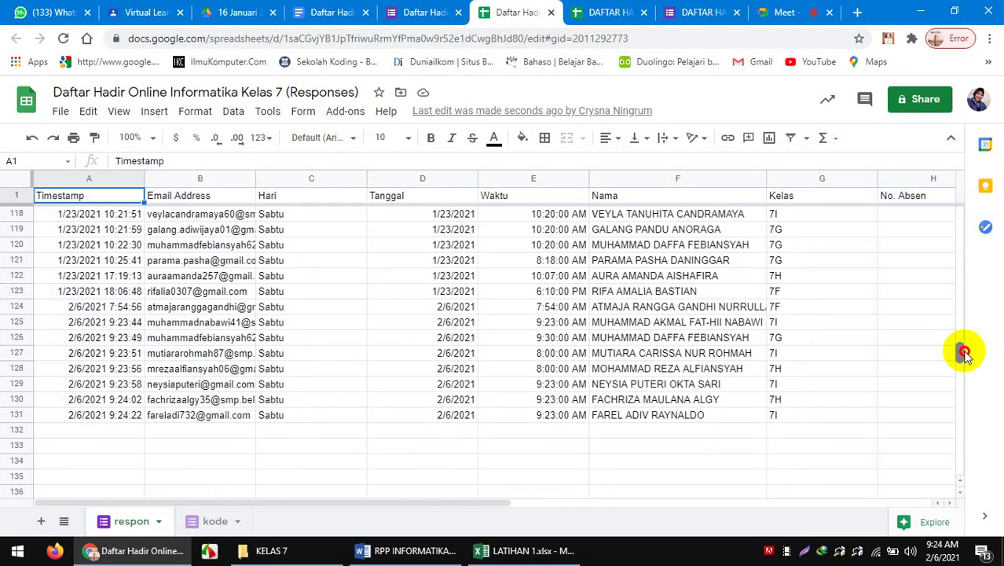
{"action": "scroll", "coordinate": [966, 355], "scroll_direction": "down", "scroll_amount": 1}
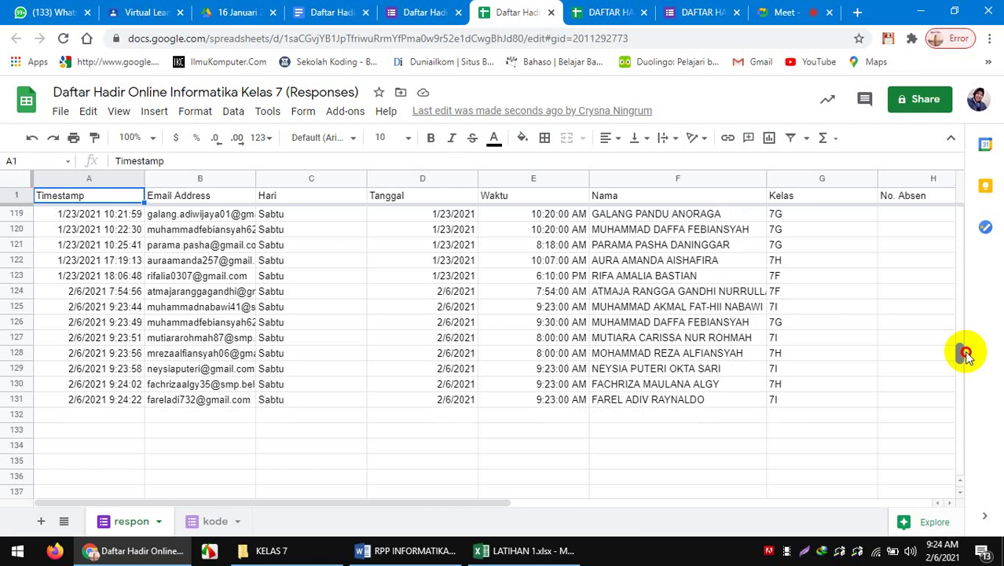
{"action": "scroll", "coordinate": [966, 355], "scroll_direction": "down", "scroll_amount": 1}
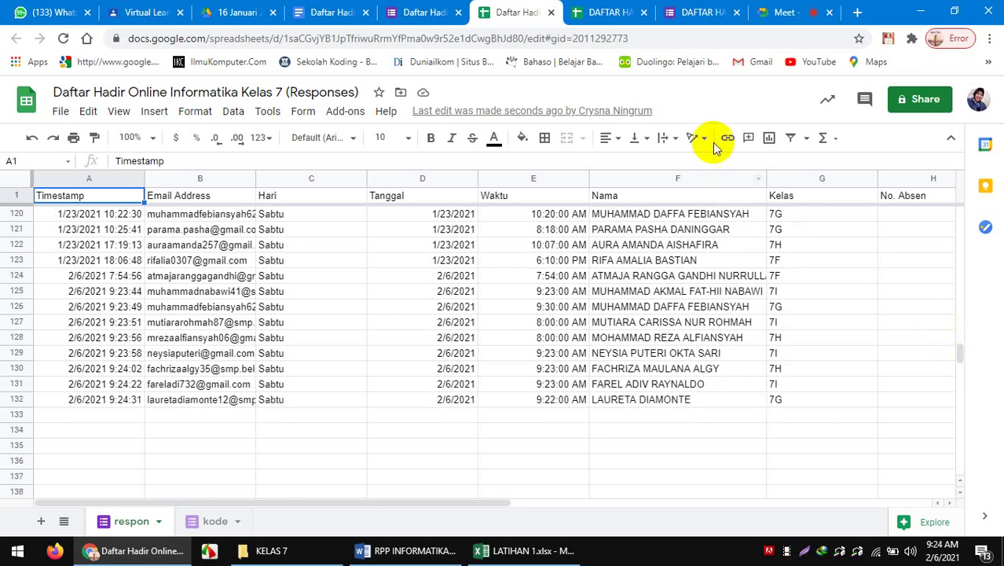
{"action": "left_click", "coordinate": [774, 12]}
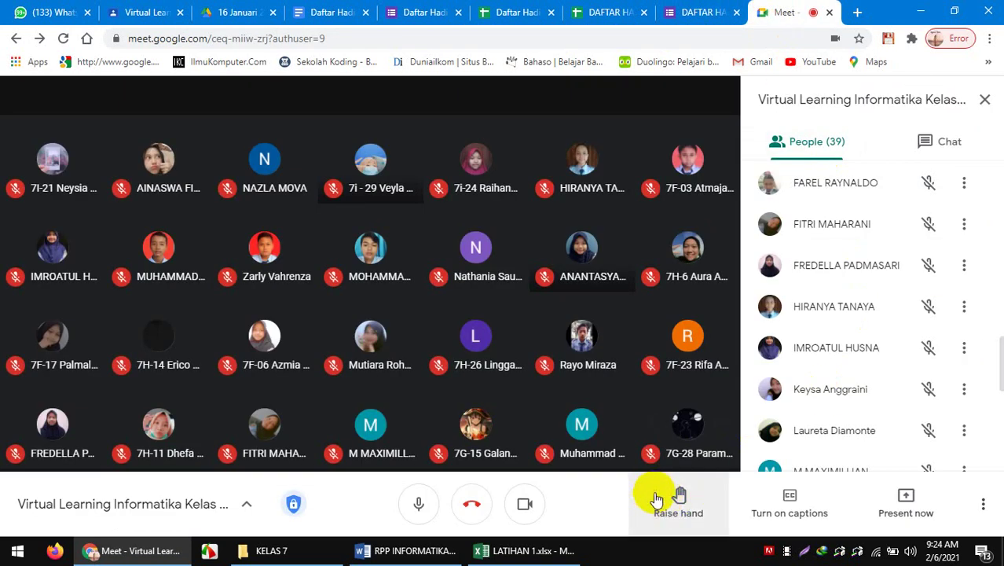
{"action": "left_click", "coordinate": [907, 506]}
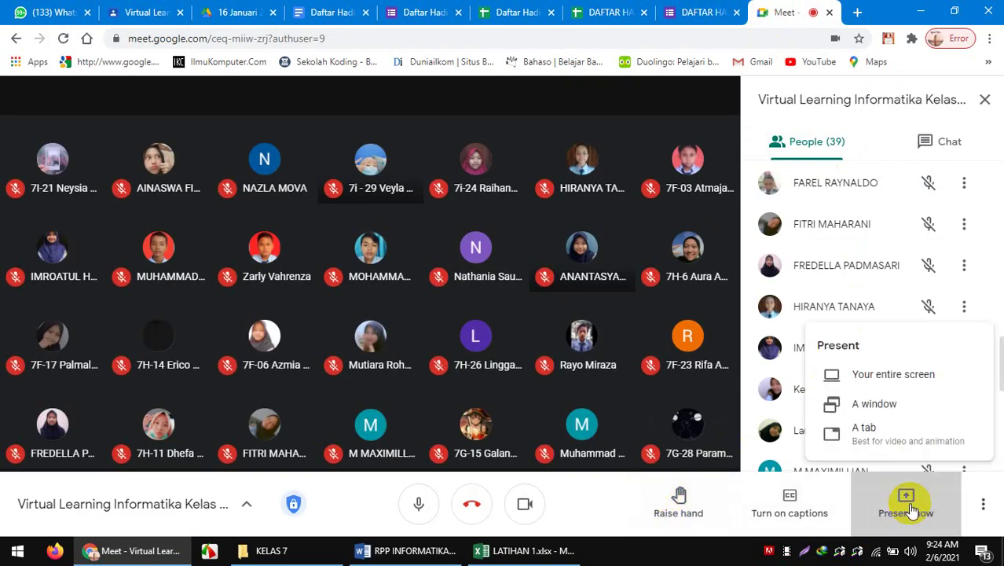
{"action": "left_click", "coordinate": [886, 407]}
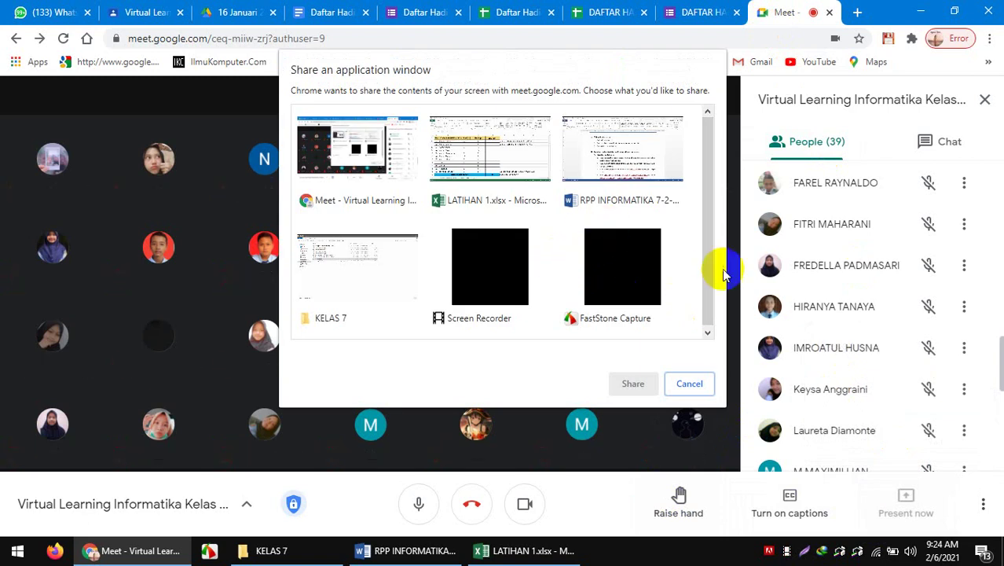
{"action": "left_click_drag", "start_coordinate": [707, 277], "coordinate": [707, 297]}
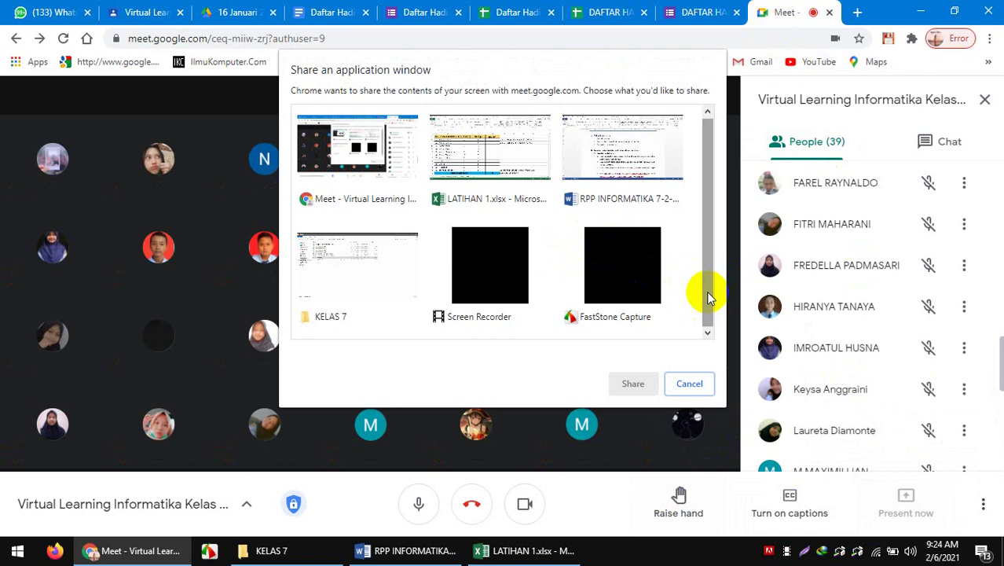
{"action": "left_click", "coordinate": [686, 384]}
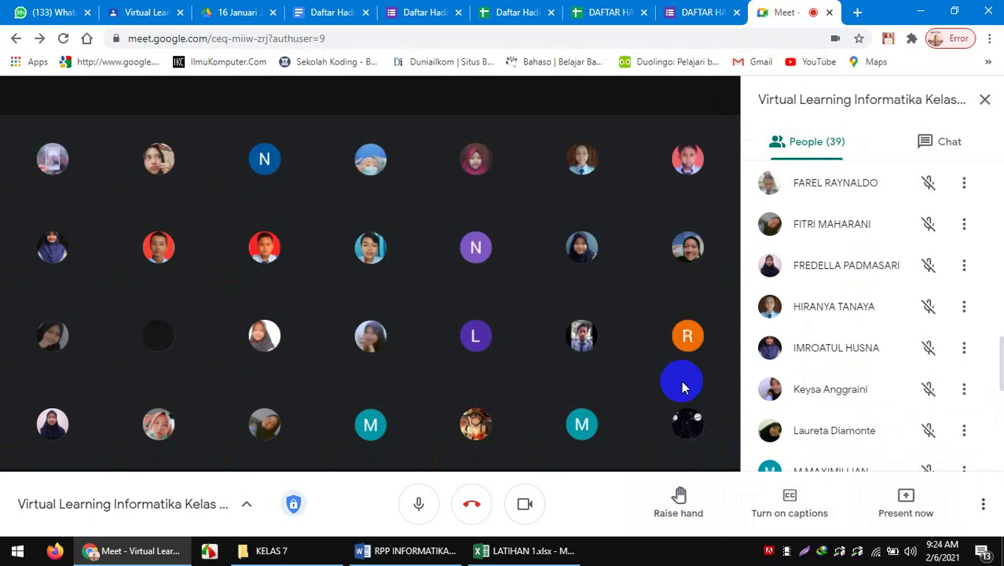
{"action": "left_click", "coordinate": [907, 497]}
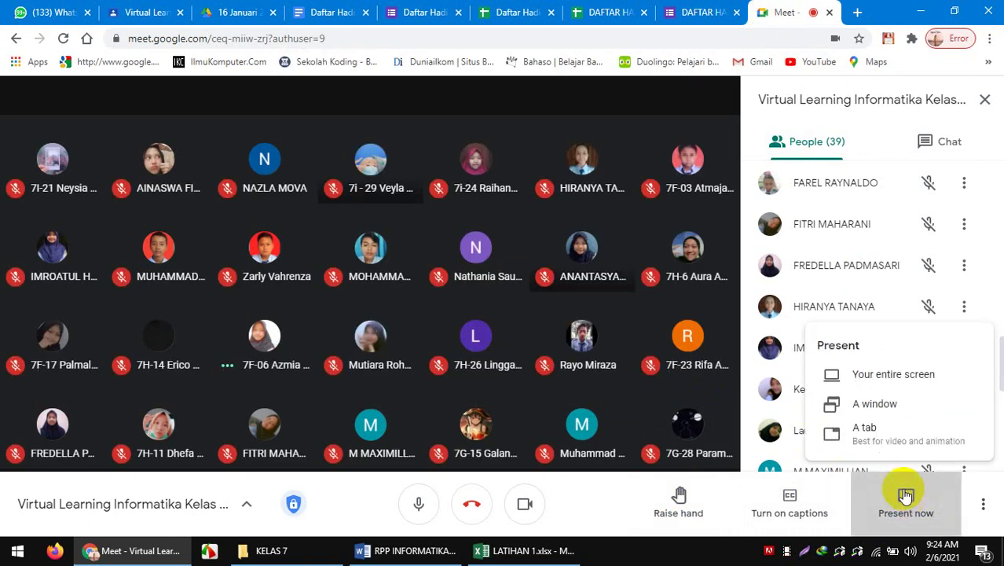
{"action": "left_click", "coordinate": [875, 381]}
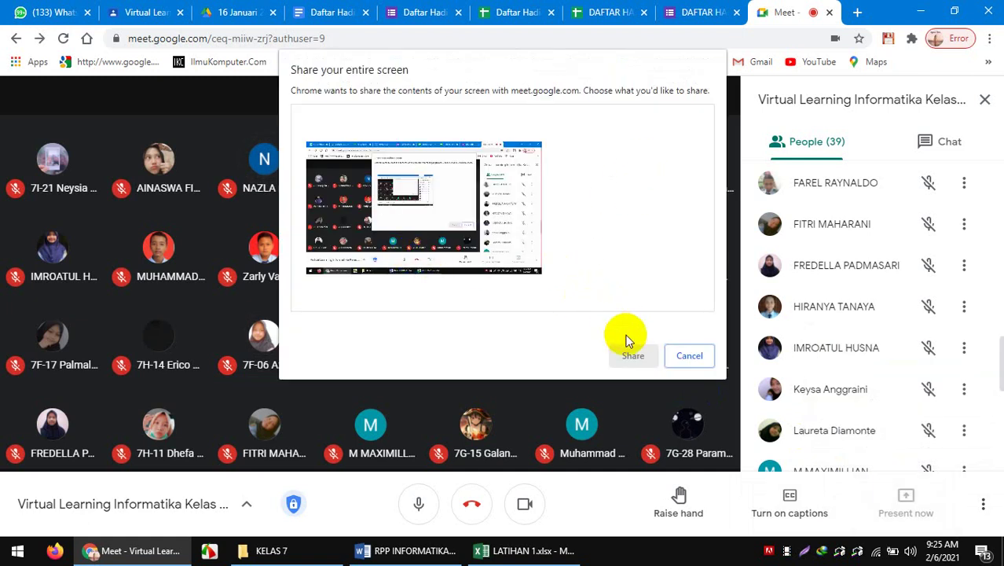
{"action": "left_click", "coordinate": [690, 357]}
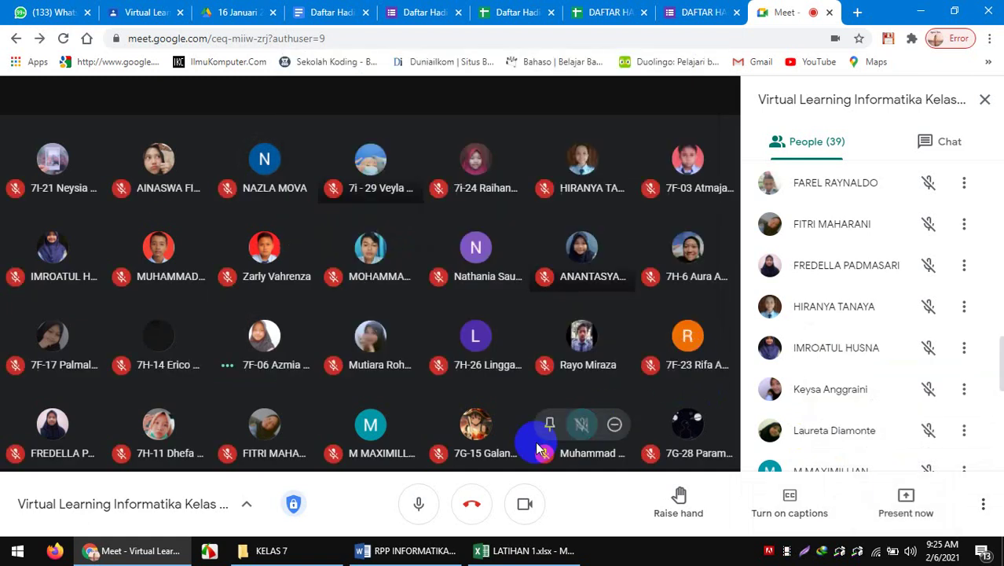
Review the incoming attendance rows at the end of the Kelas 7 response spreadsheet again
{"action": "mouse_move", "coordinate": [495, 553]}
{"action": "mouse_move", "coordinate": [164, 559]}
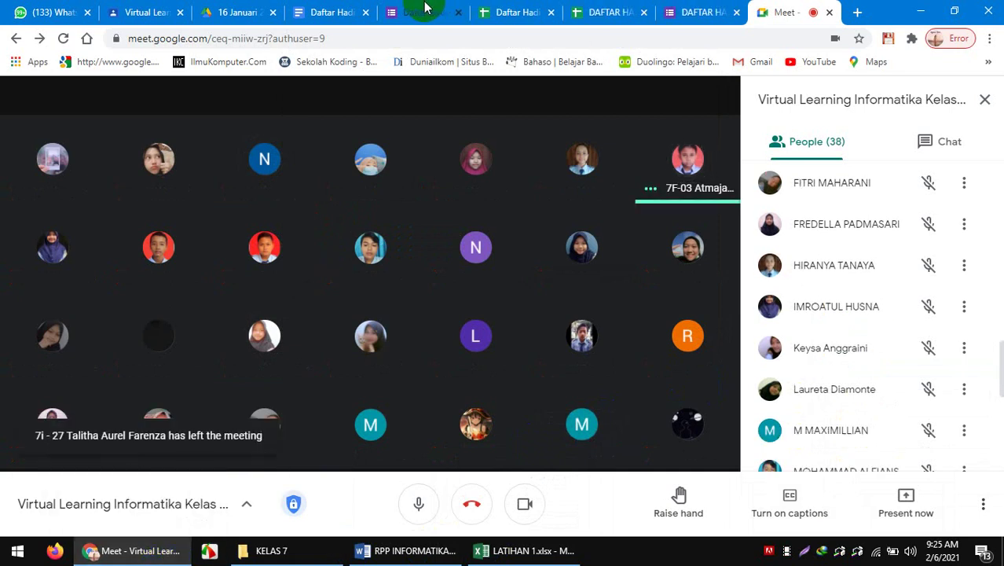
{"action": "left_click", "coordinate": [522, 11]}
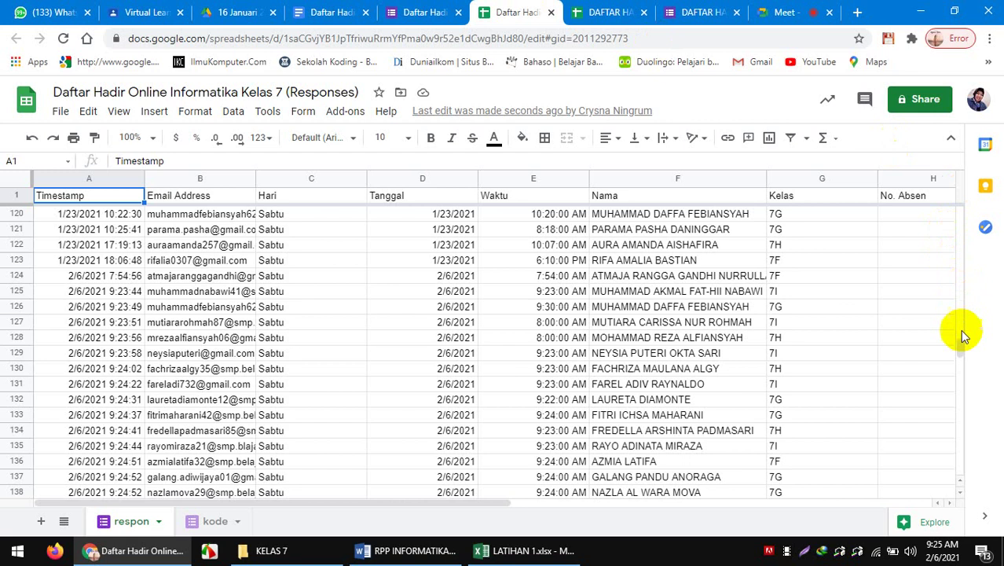
{"action": "left_click_drag", "start_coordinate": [959, 348], "coordinate": [958, 352]}
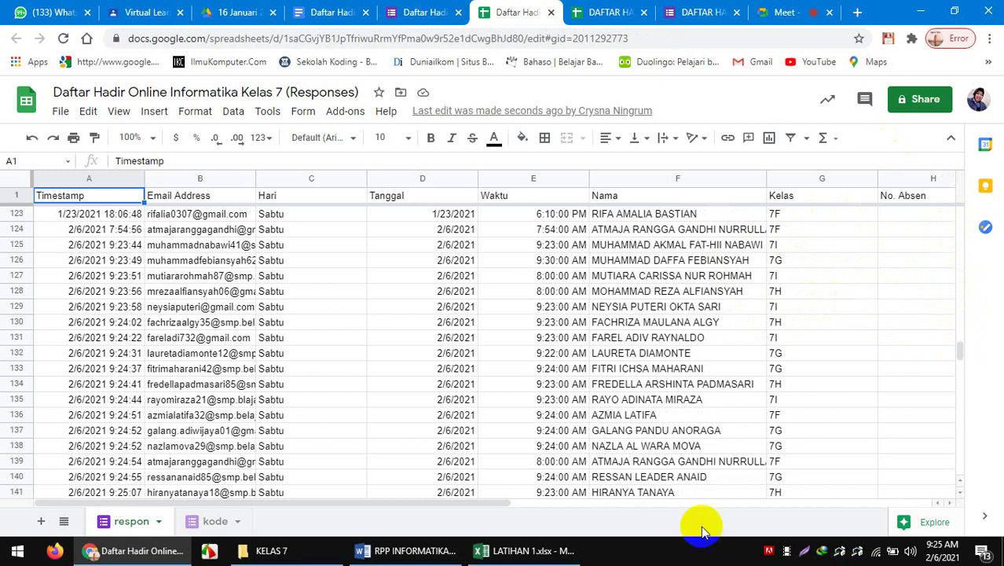
{"action": "mouse_move", "coordinate": [579, 557]}
{"action": "left_click", "coordinate": [784, 12]}
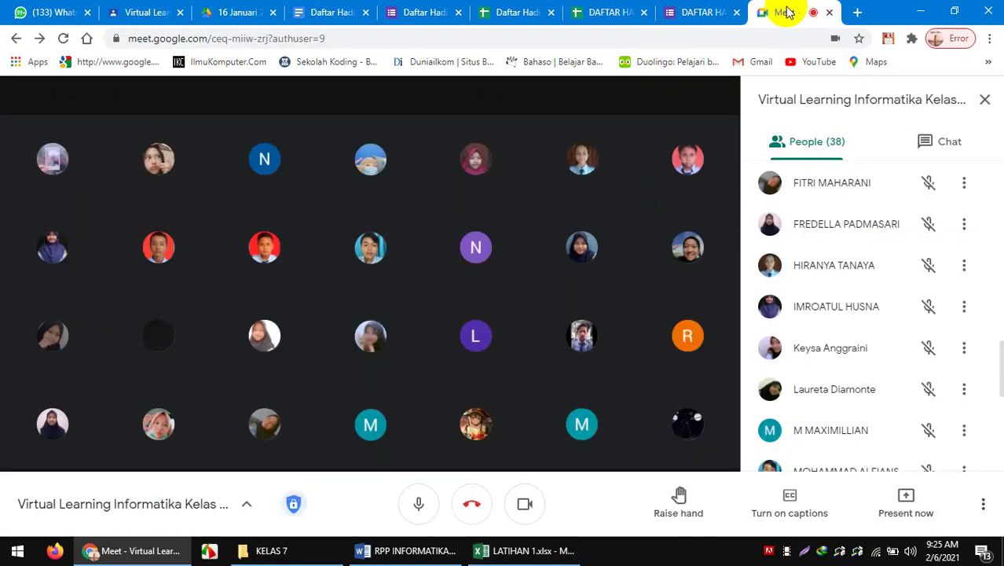
{"action": "left_click", "coordinate": [903, 501]}
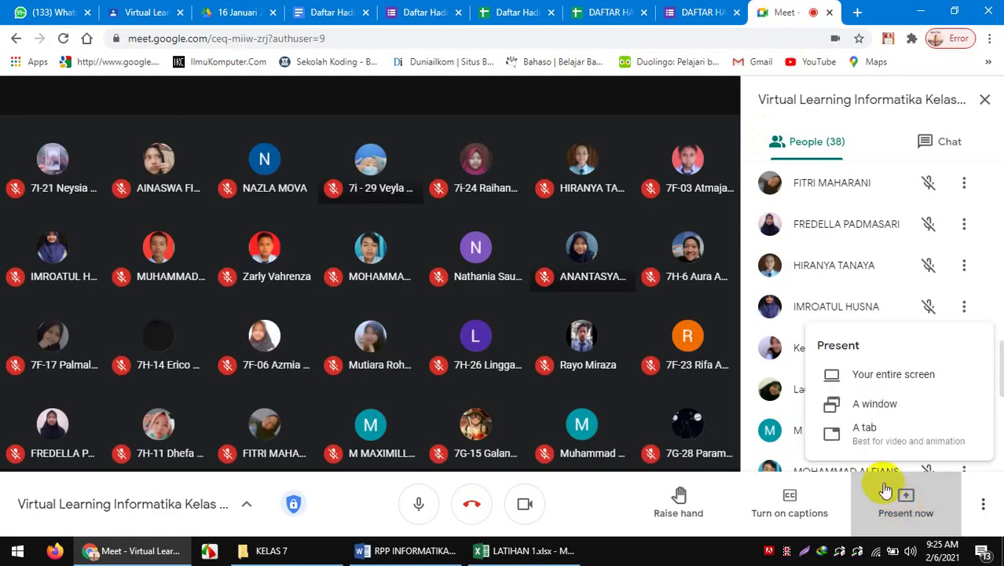
{"action": "left_click", "coordinate": [895, 404]}
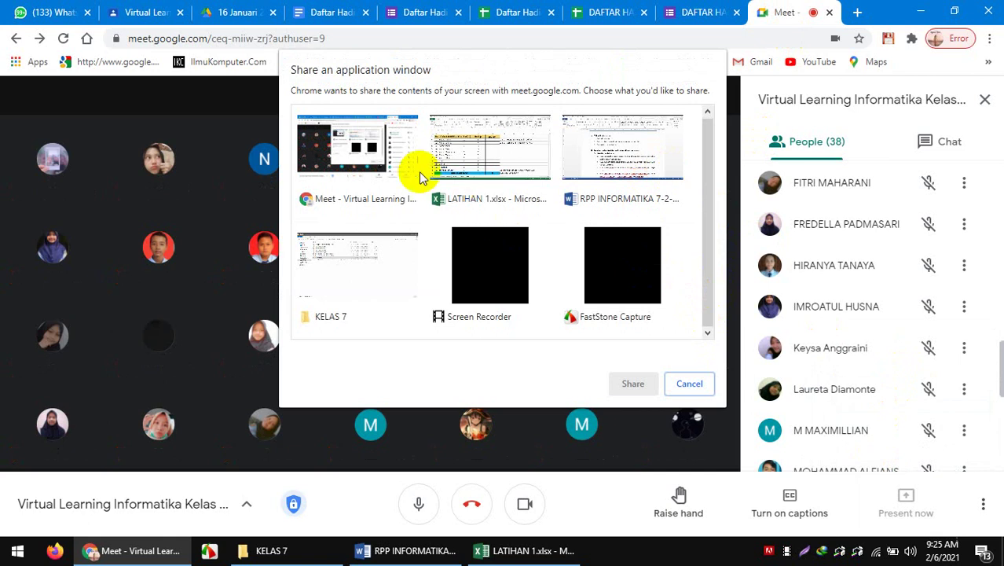
{"action": "left_click", "coordinate": [368, 146]}
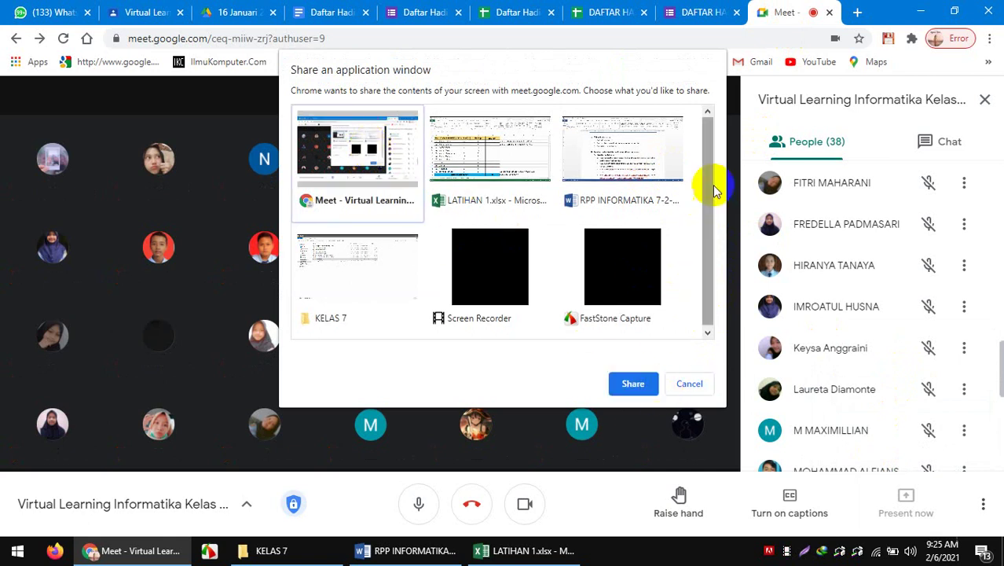
{"action": "left_click", "coordinate": [699, 384]}
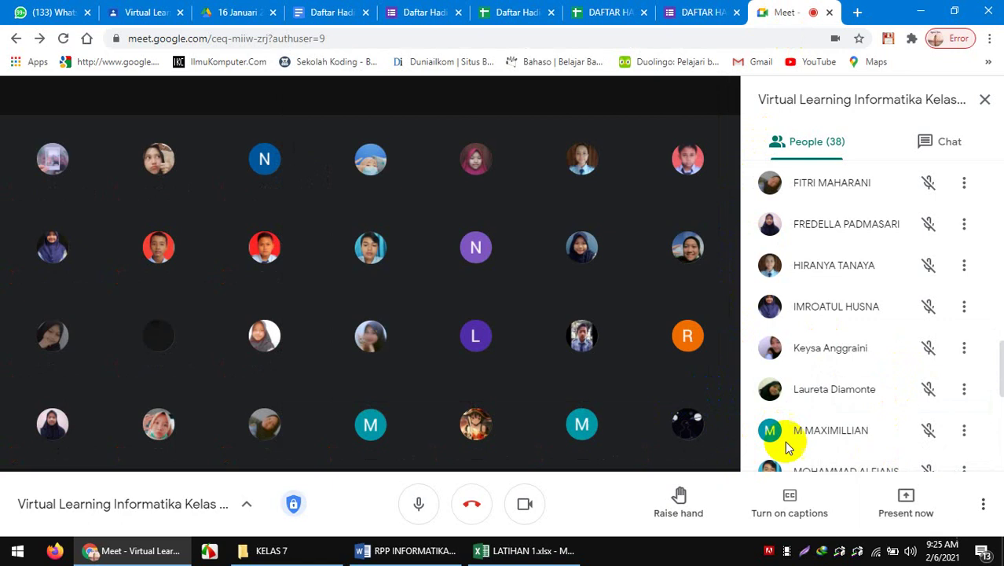
Present the entire screen in the Meet call and bring up the Daftar Hadir Online Informatika Kelas 7 response spreadsheet
{"action": "left_click", "coordinate": [905, 499]}
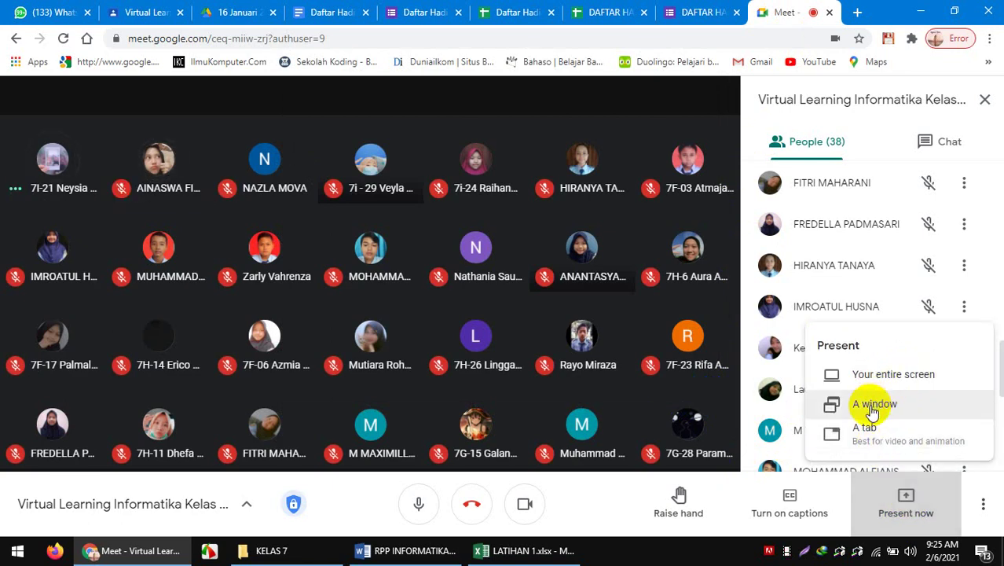
{"action": "left_click", "coordinate": [888, 374]}
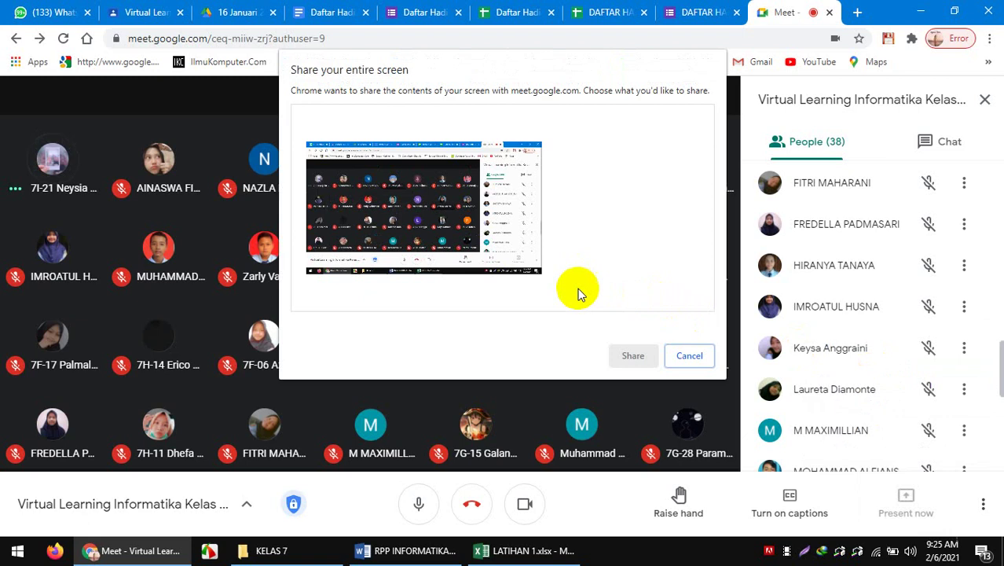
{"action": "left_click", "coordinate": [491, 253]}
{"action": "left_click", "coordinate": [633, 356]}
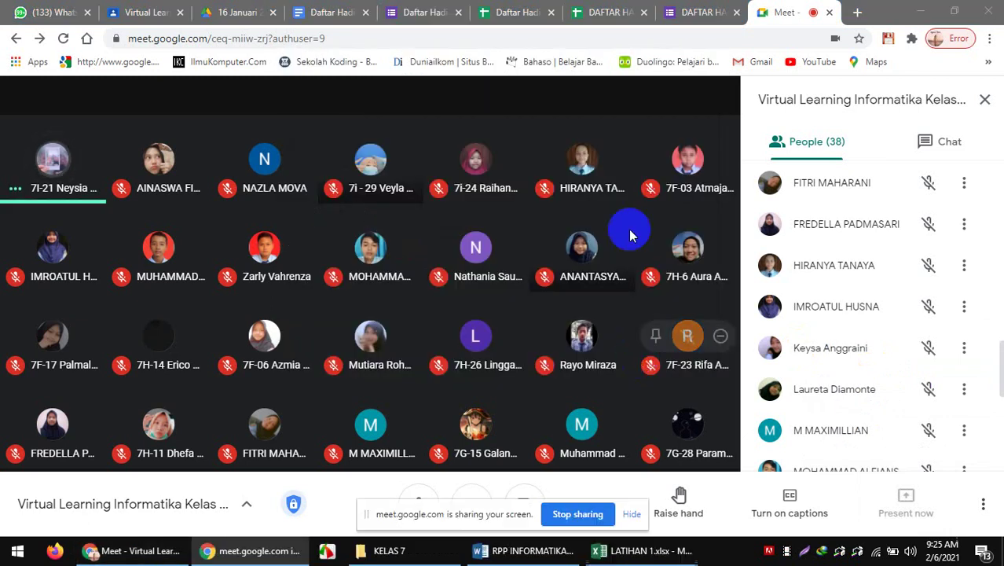
{"action": "left_click", "coordinate": [515, 11]}
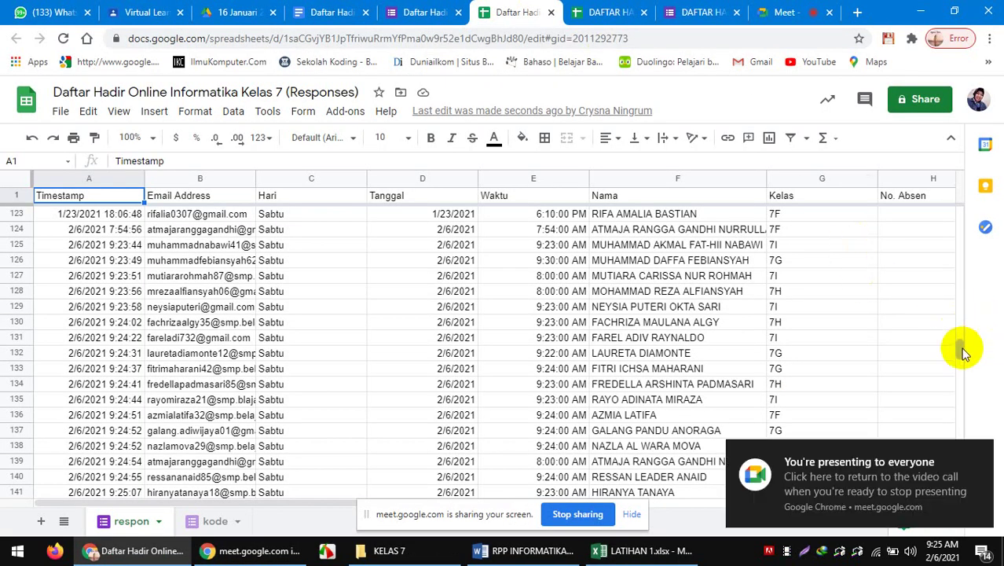
Show the newest attendance rows dated 2/6/2021 in the Kelas 7 response spreadsheet
{"action": "left_click_drag", "start_coordinate": [963, 352], "coordinate": [967, 360]}
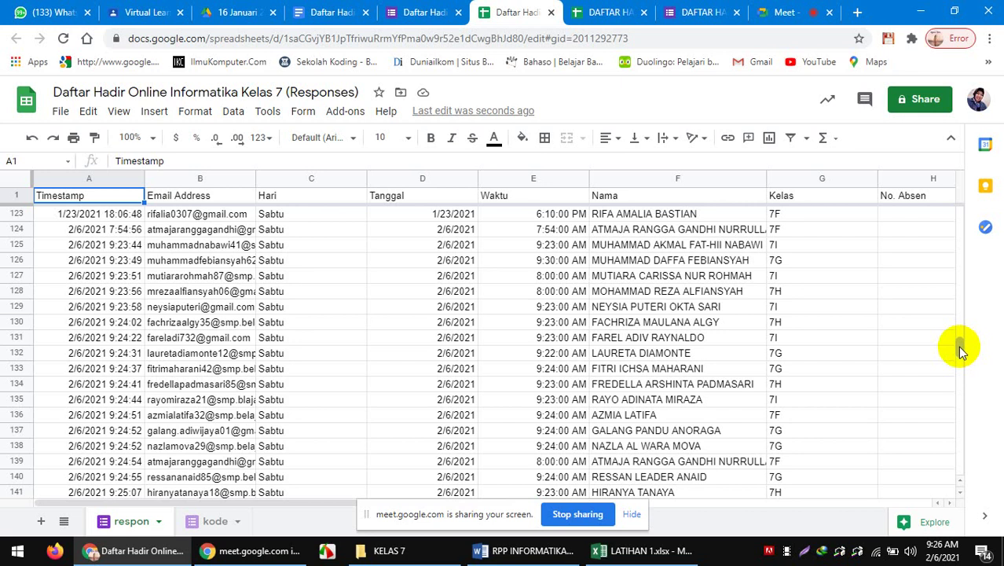
{"action": "left_click", "coordinate": [960, 346]}
{"action": "left_click_drag", "start_coordinate": [959, 347], "coordinate": [963, 359]}
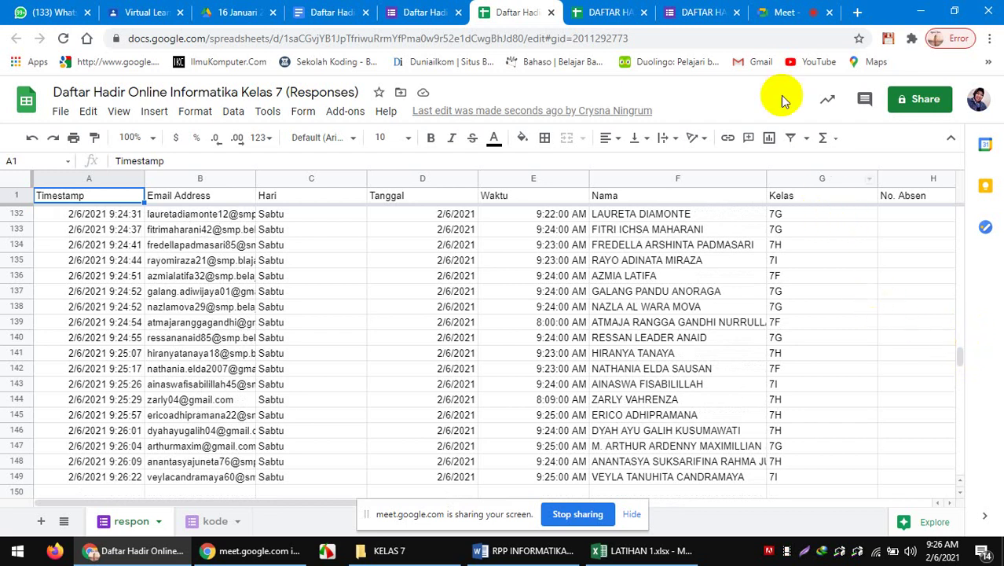
Admit the outside participant waiting to join the Meet call and return to the Kelas 7 response spreadsheet
{"action": "left_click", "coordinate": [774, 12]}
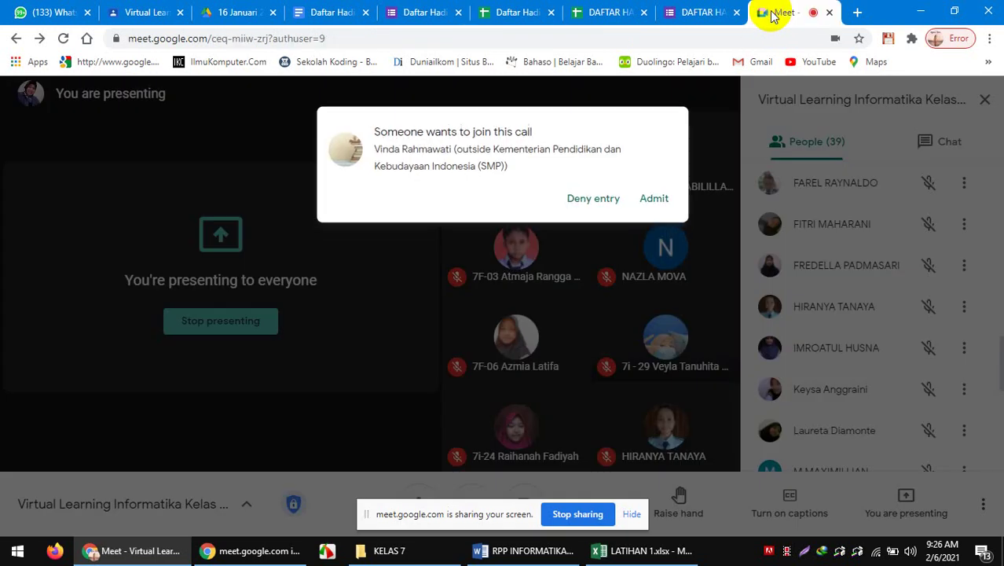
{"action": "left_click", "coordinate": [663, 186]}
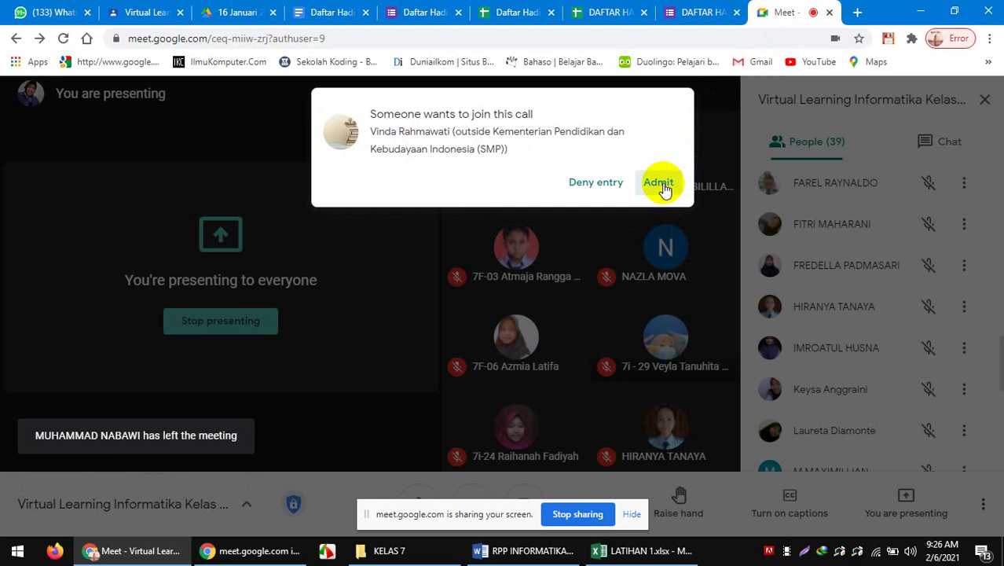
{"action": "left_click", "coordinate": [505, 13]}
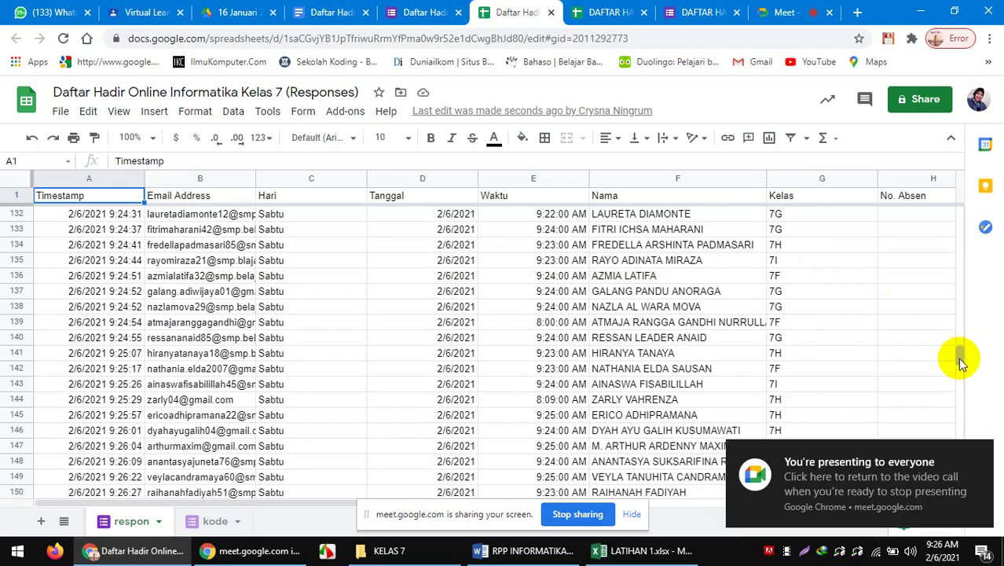
Follow the attendance entries arriving at the end of the Kelas 7 response sheet, checking each student's name, time and class
{"action": "left_click_drag", "start_coordinate": [959, 358], "coordinate": [957, 360]}
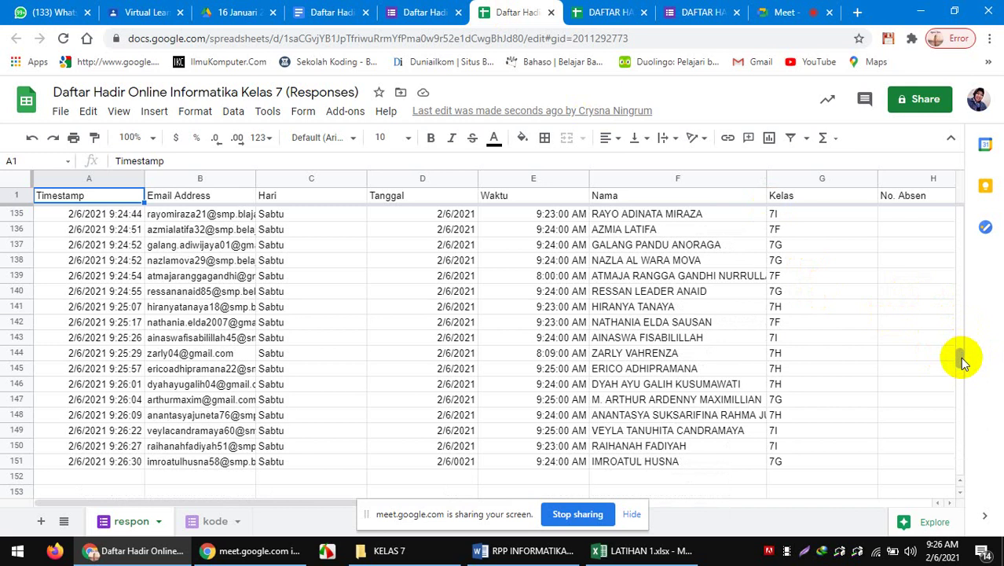
{"action": "left_click_drag", "start_coordinate": [962, 362], "coordinate": [963, 366]}
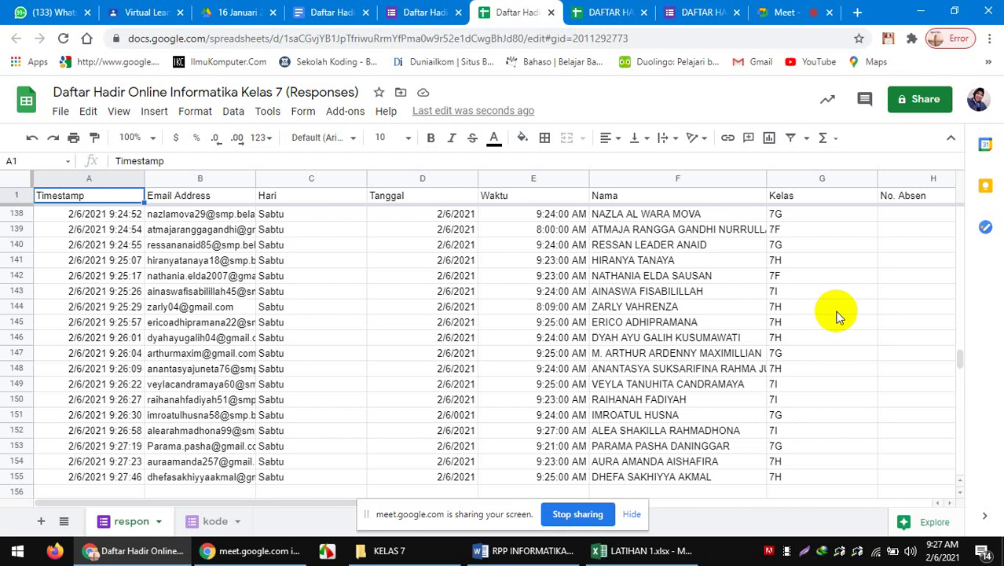
{"action": "left_click", "coordinate": [960, 359]}
{"action": "left_click_drag", "start_coordinate": [960, 359], "coordinate": [959, 363]}
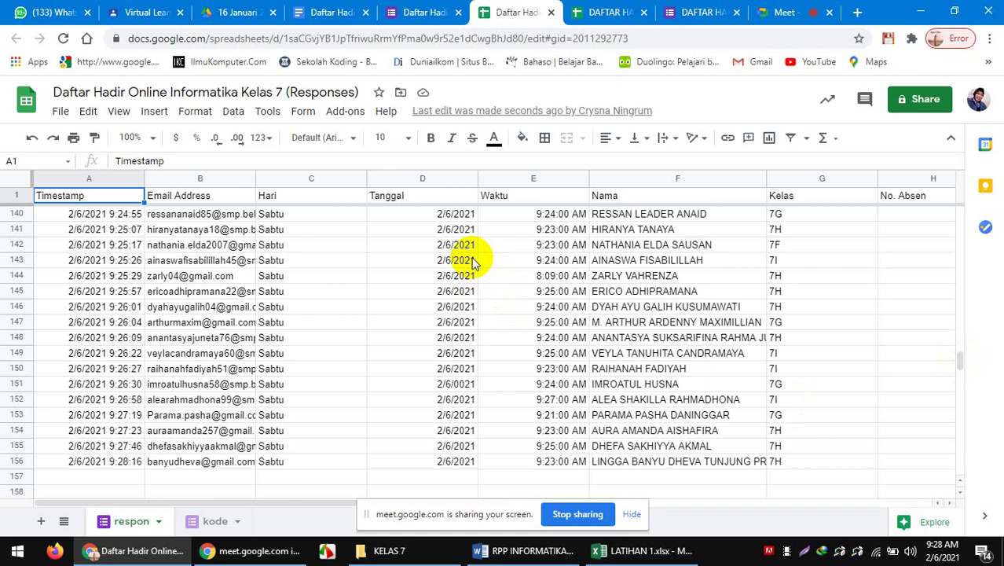
{"action": "left_click", "coordinate": [959, 362]}
{"action": "mouse_move", "coordinate": [959, 362]}
{"action": "left_mouse_down"}
{"action": "mouse_move", "coordinate": [959, 342]}
{"action": "mouse_move", "coordinate": [958, 372]}
{"action": "left_mouse_up"}
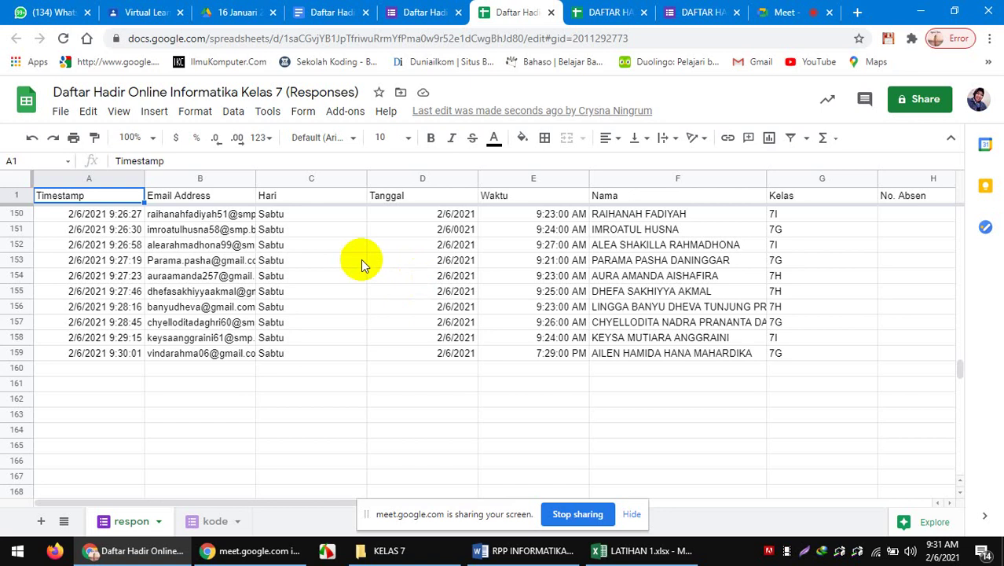
Switch to Google Classroom and open the member list of the INFORMATIKA 7F (2020/2021) class
{"action": "left_click", "coordinate": [140, 9]}
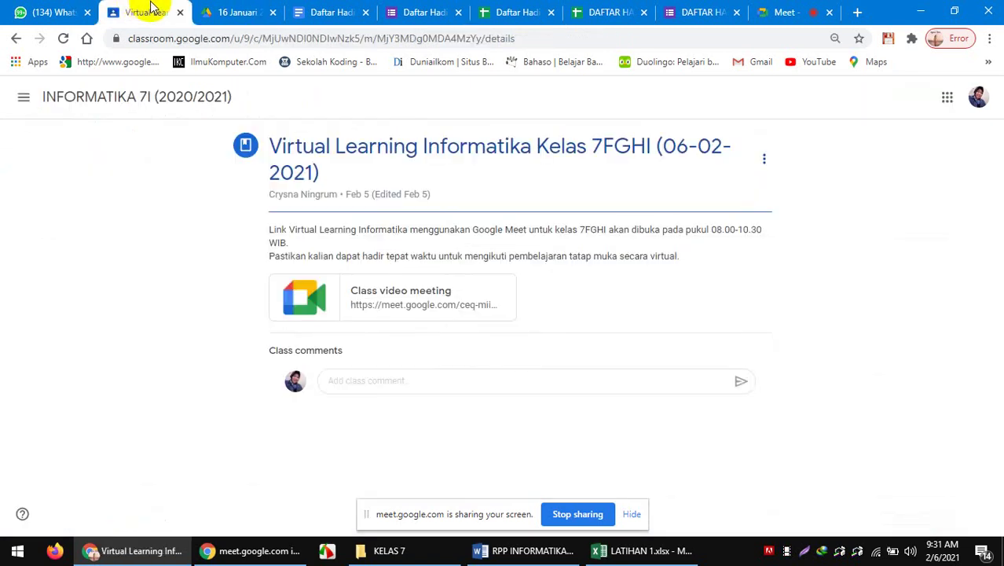
{"action": "left_click", "coordinate": [66, 103]}
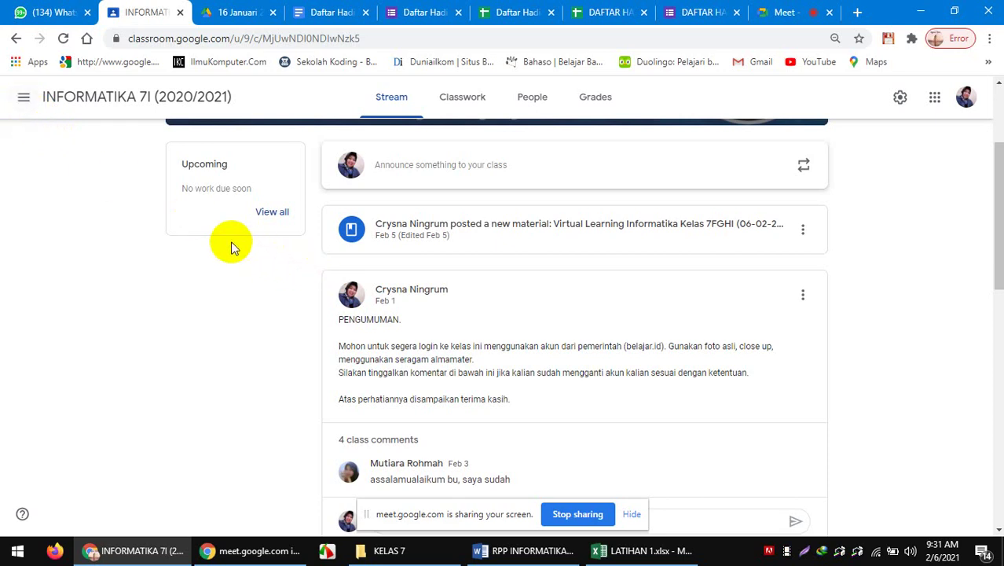
{"action": "left_click", "coordinate": [23, 98]}
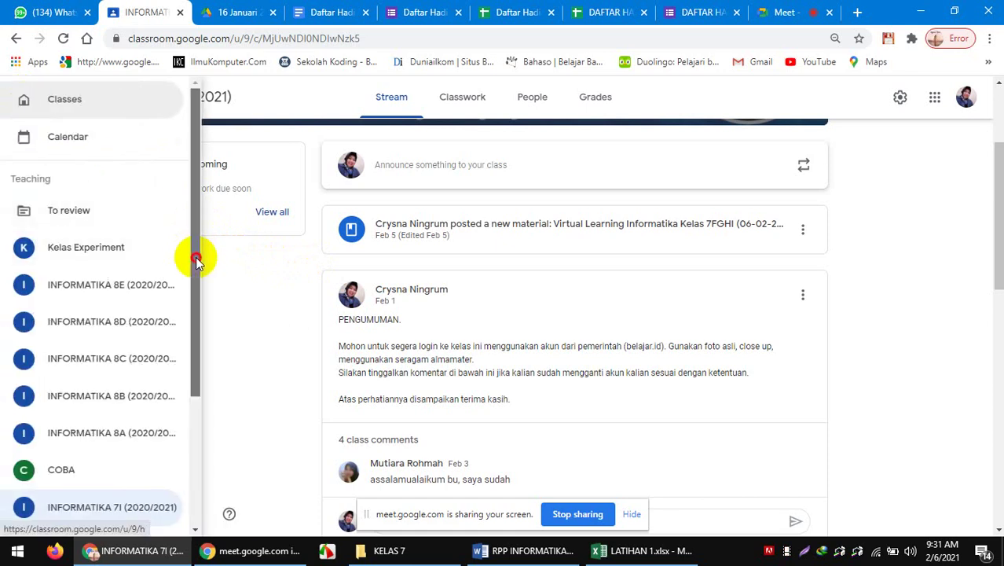
{"action": "scroll", "coordinate": [192, 314], "scroll_direction": "down", "scroll_amount": 3}
{"action": "left_click", "coordinate": [142, 430]}
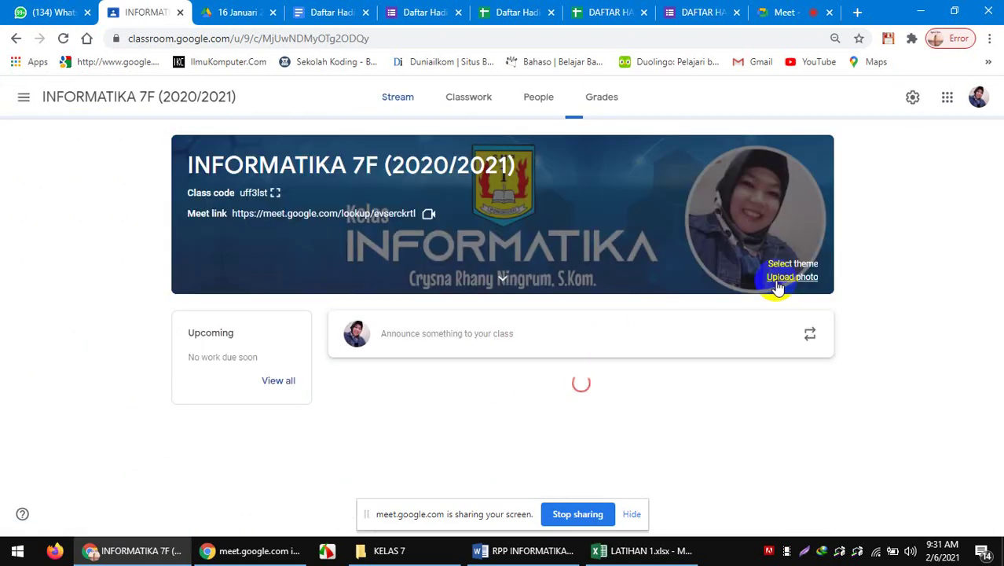
{"action": "left_click", "coordinate": [534, 102]}
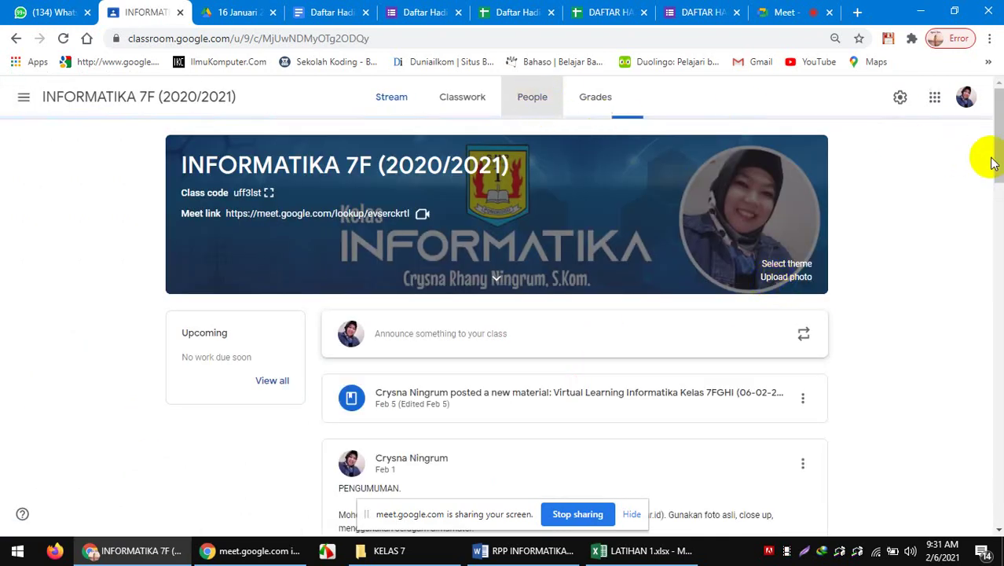
Look through the INFORMATIKA 7F student list to its end and back, examining the account names and profile photos
{"action": "left_click_drag", "start_coordinate": [1000, 130], "coordinate": [1000, 198]}
{"action": "scroll", "coordinate": [497, 322], "scroll_direction": "down", "scroll_amount": 8}
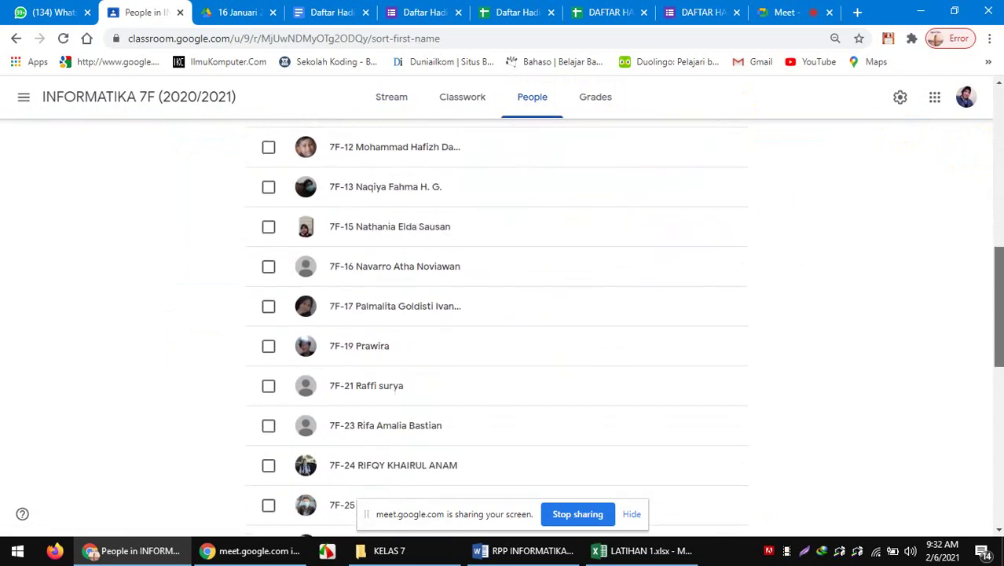
{"action": "scroll", "coordinate": [702, 455], "scroll_direction": "down", "scroll_amount": 4}
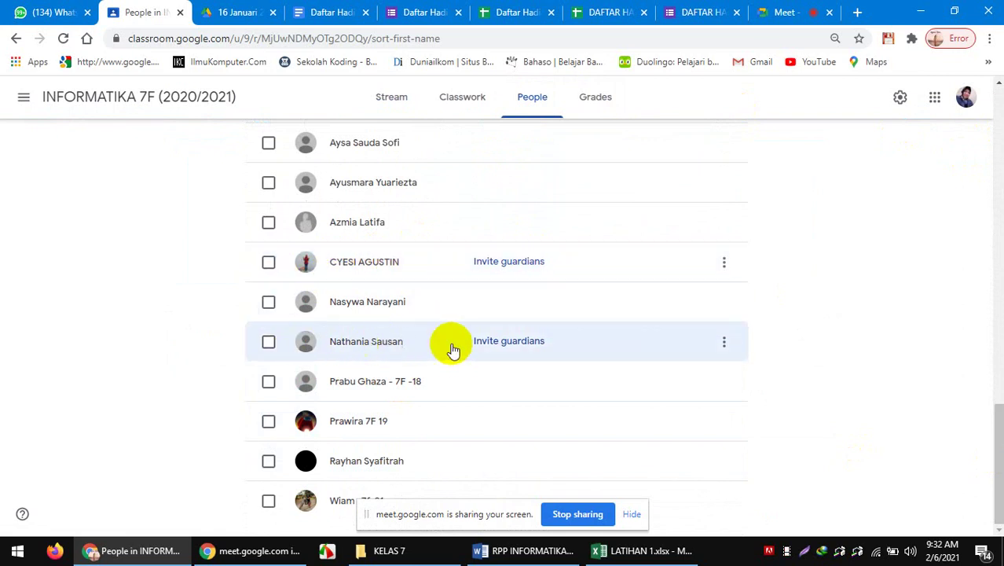
{"action": "left_click_drag", "start_coordinate": [994, 403], "coordinate": [997, 174]}
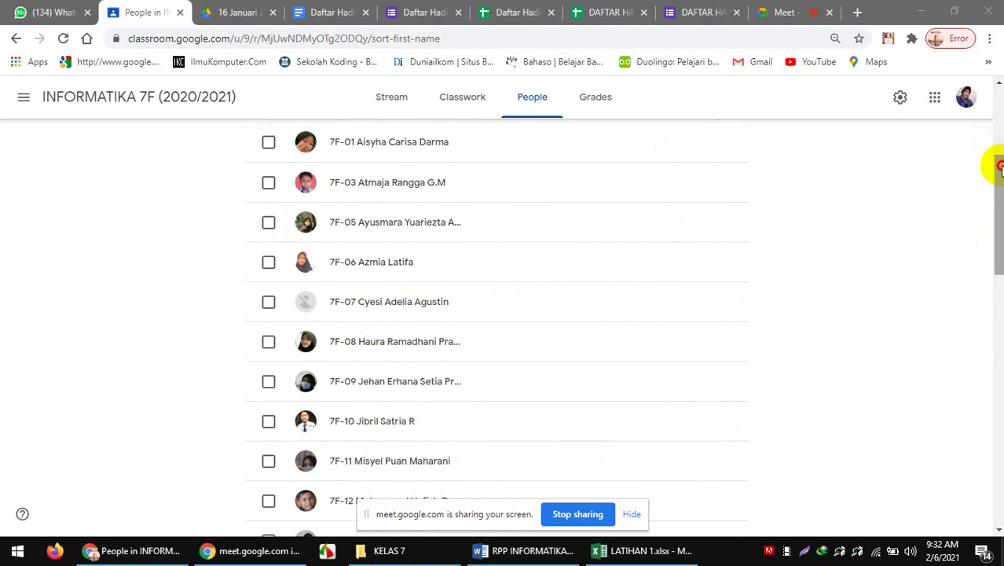
{"action": "left_click", "coordinate": [999, 162]}
{"action": "left_click_drag", "start_coordinate": [999, 162], "coordinate": [998, 110]}
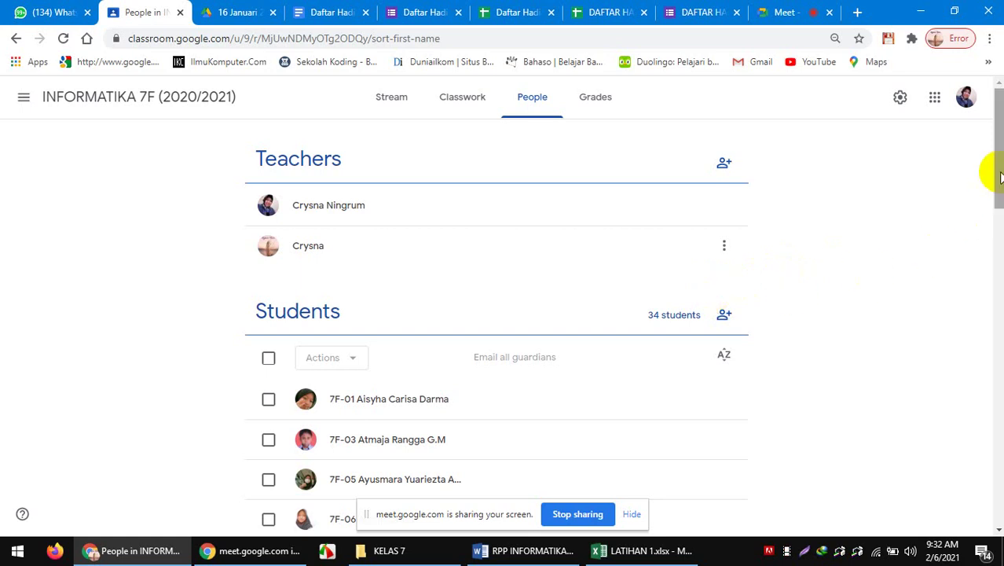
{"action": "left_click_drag", "start_coordinate": [998, 155], "coordinate": [988, 208]}
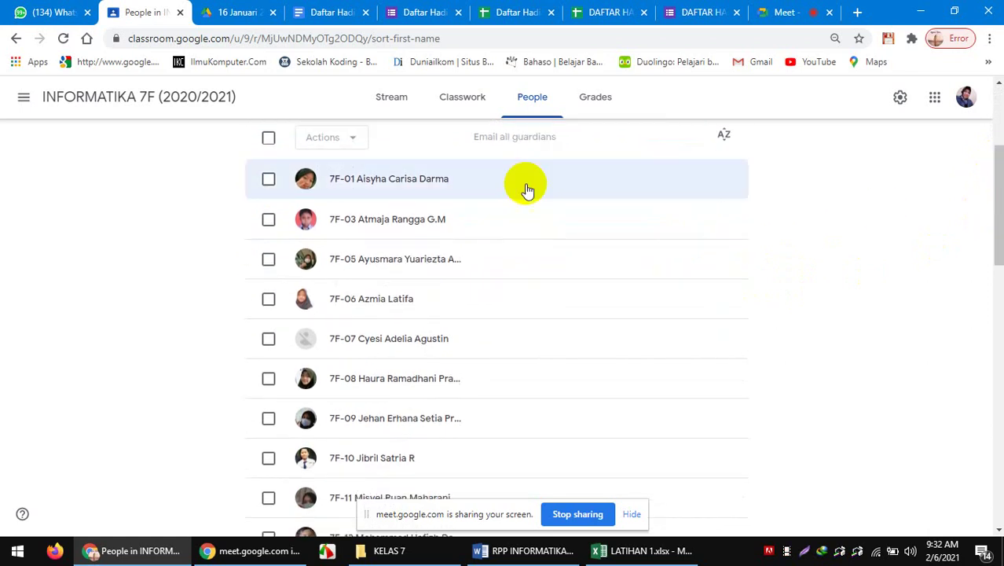